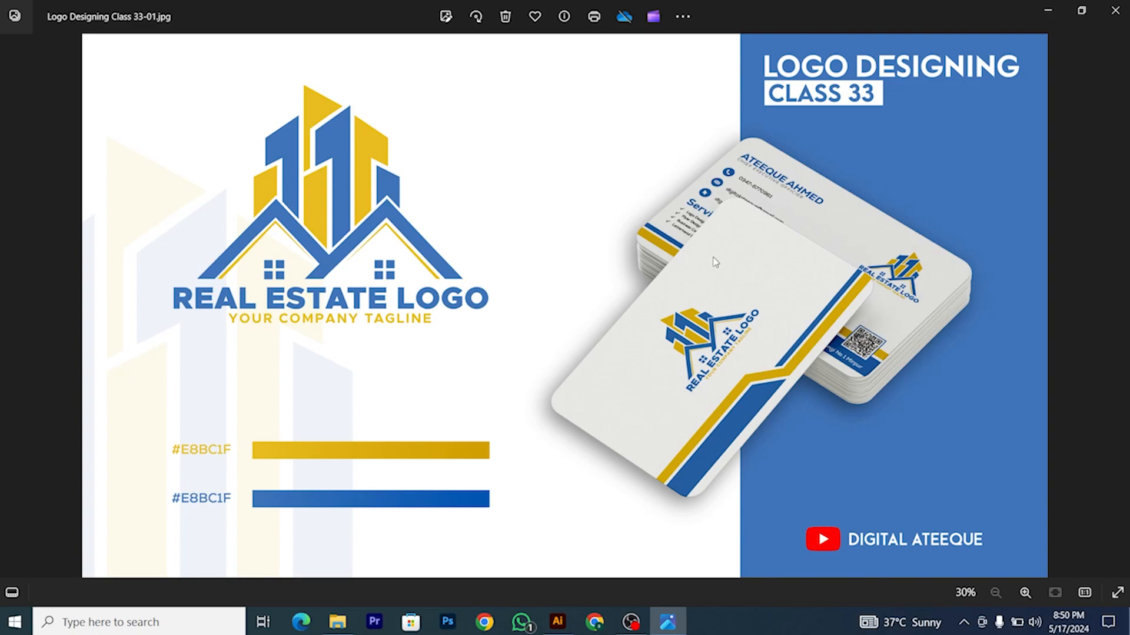
Step: Zoom in on the real estate logo reference in Photos, then return to the blank Untitled-3 artboard
scroll(859, 349, up, 1)
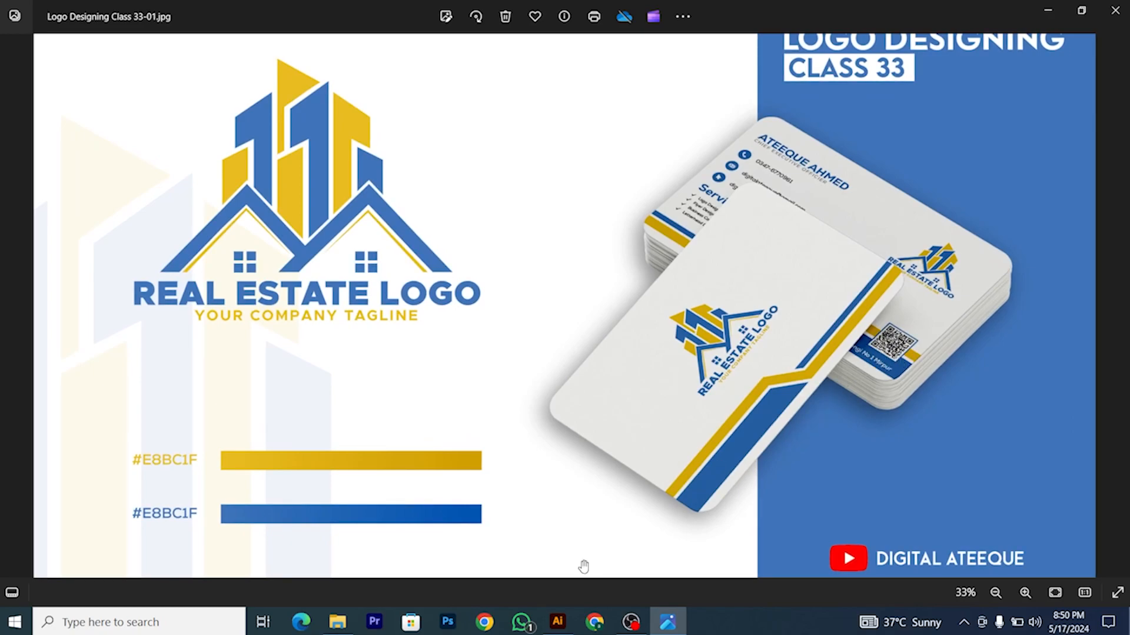
click(558, 621)
scroll(383, 294, down, 1)
scroll(387, 282, left, 1)
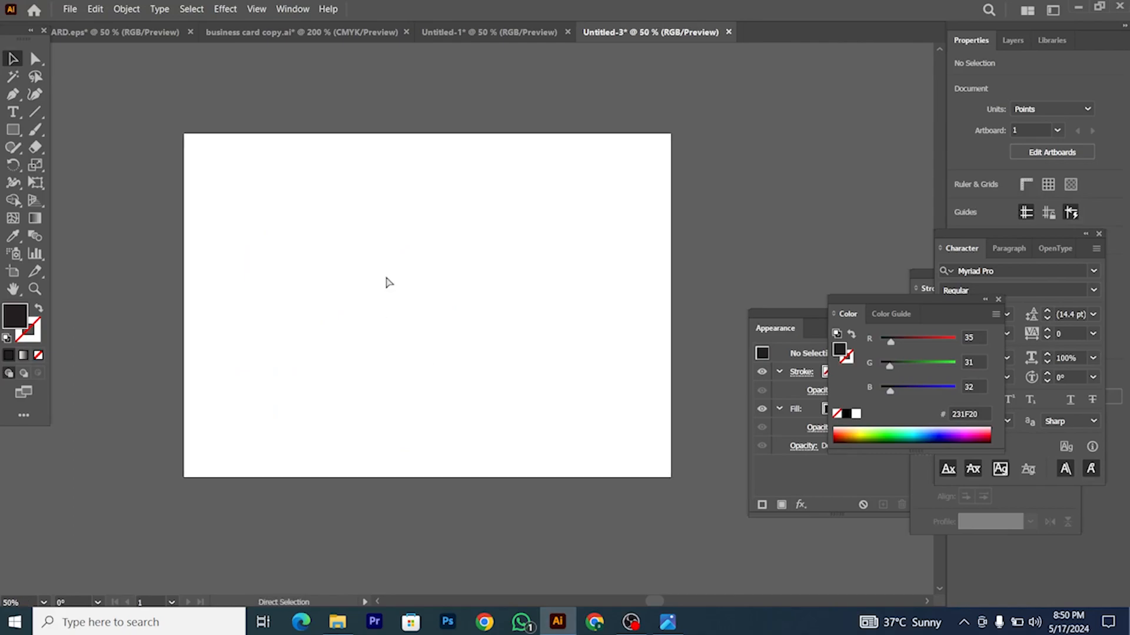
Step: Draw an inverted-V roof path with no fill and a black stroke using the Pen tool
click(38, 309)
scroll(156, 243, up, 2)
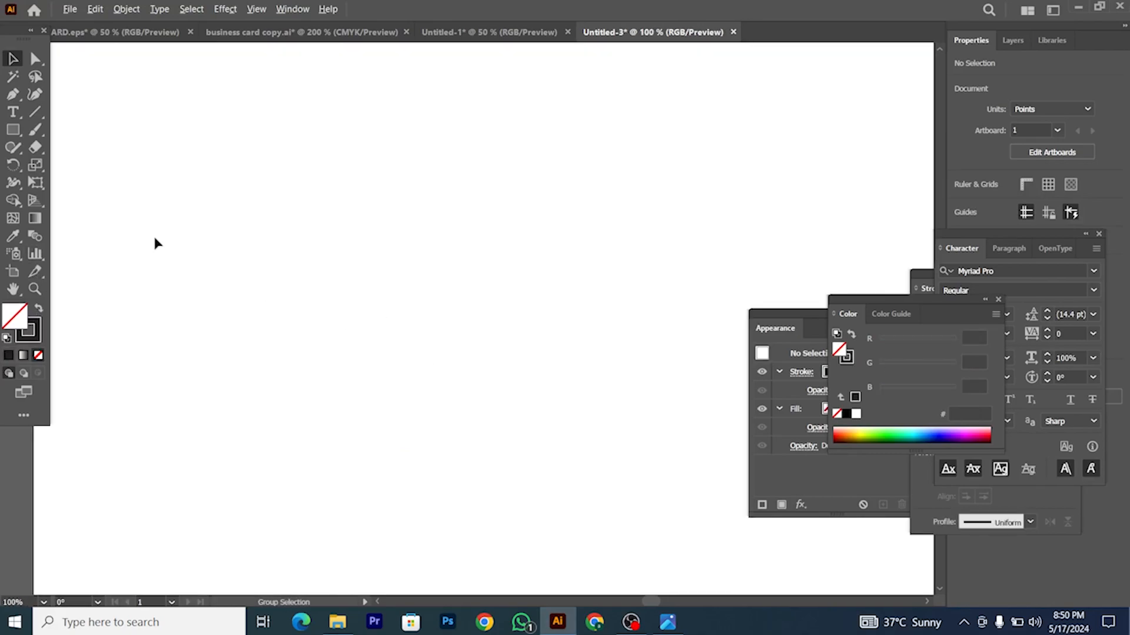
click(13, 94)
click(181, 304)
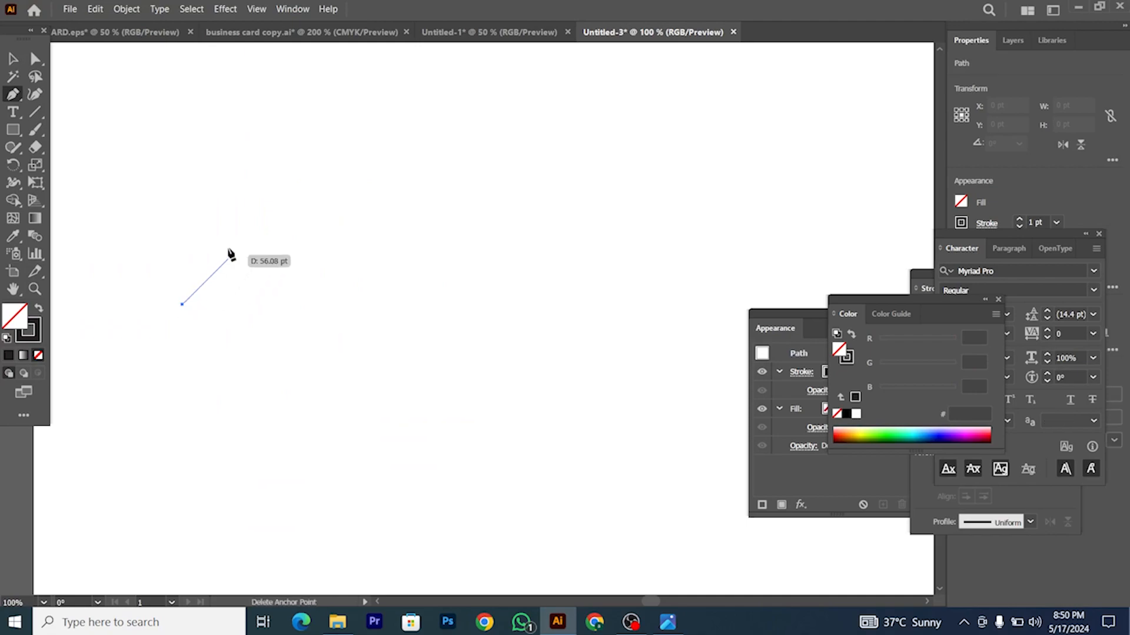
click(327, 159)
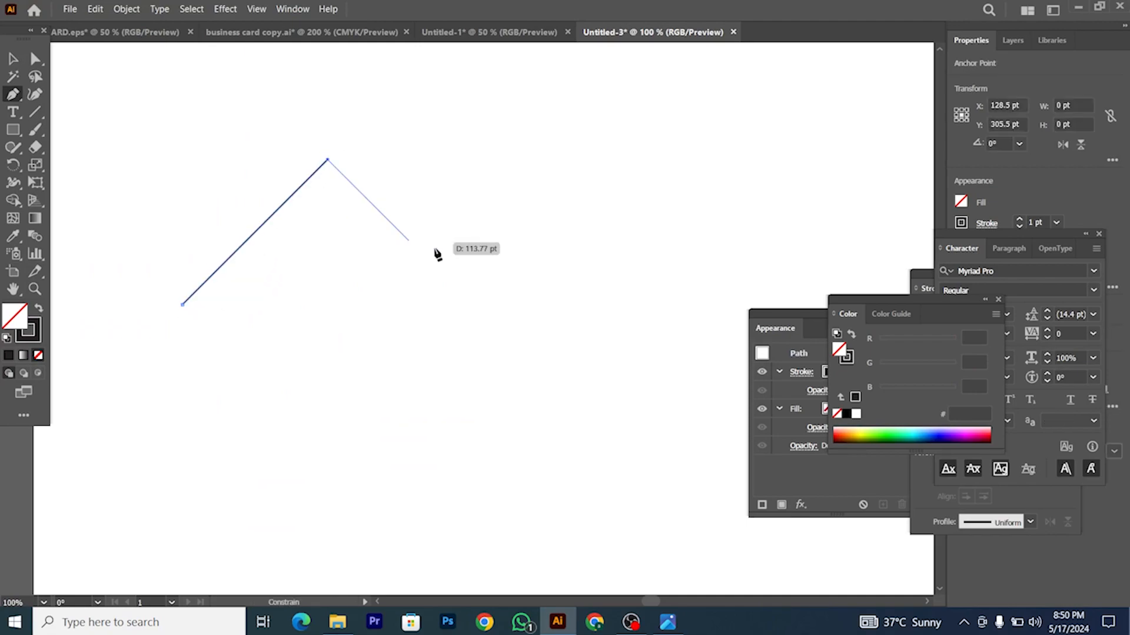
click(471, 304)
key(v)
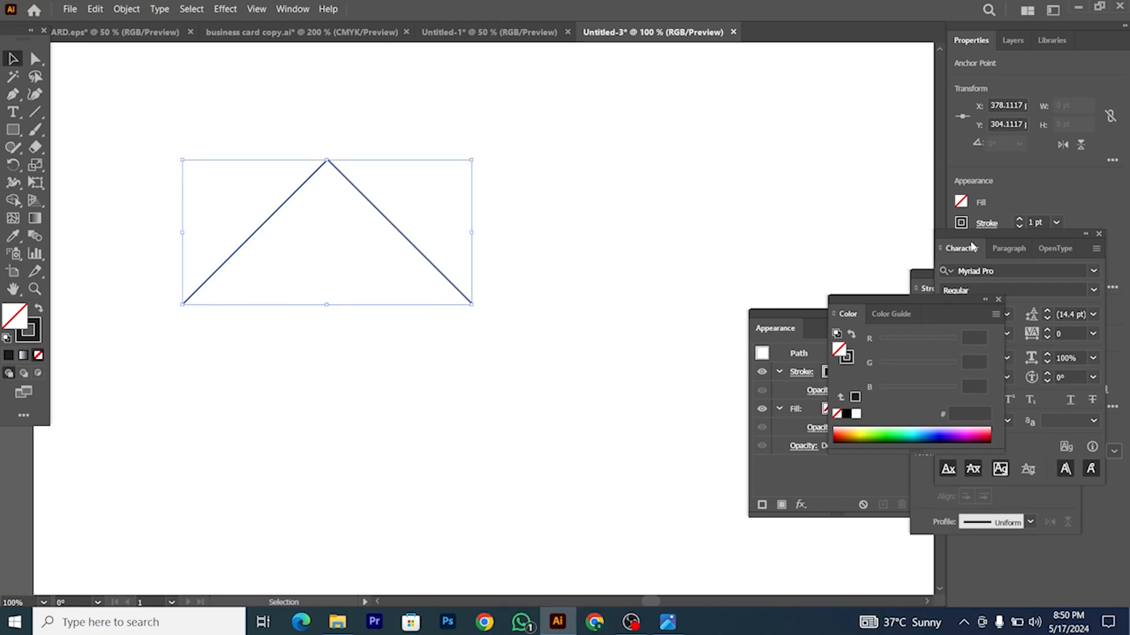
Step: Set the roof's stroke weight to 22 pt
drag(972, 245, 976, 261)
click(1038, 222)
text(10)
key(Return)
key(Up)
key(Up)
key(Up)
key(Up)
key(Up)
key(Up)
key(Up)
key(Up)
key(Up)
key(Up)
key(Up)
key(Up)
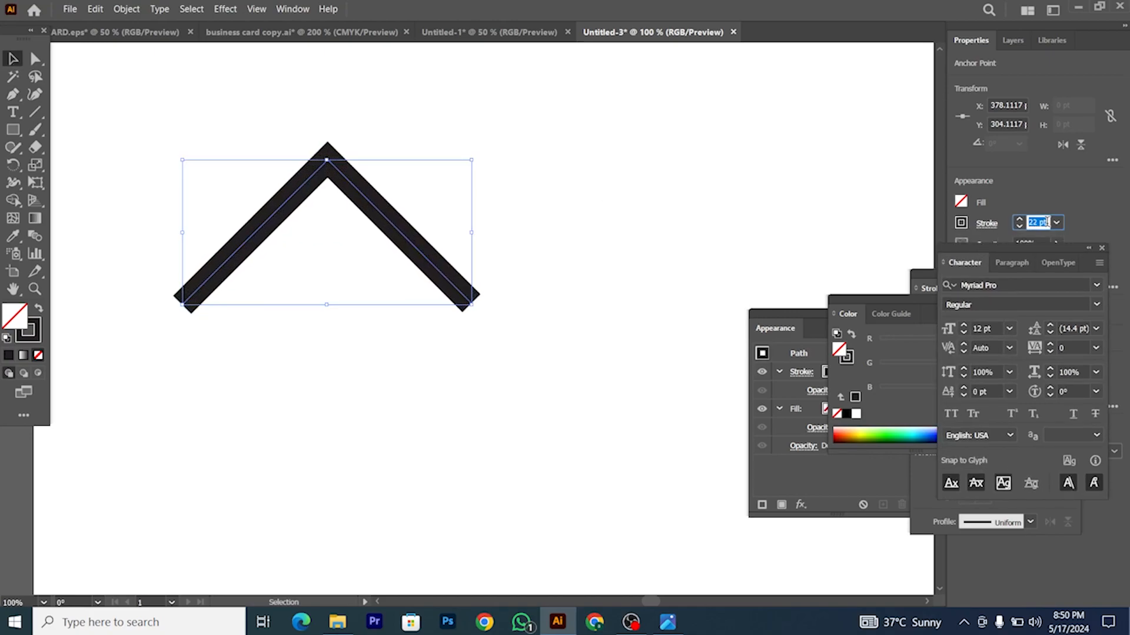
Step: Copy the roof 184 pt to the right, then check the reference photo
click(651, 249)
drag(396, 227, 636, 221)
click(593, 335)
click(668, 622)
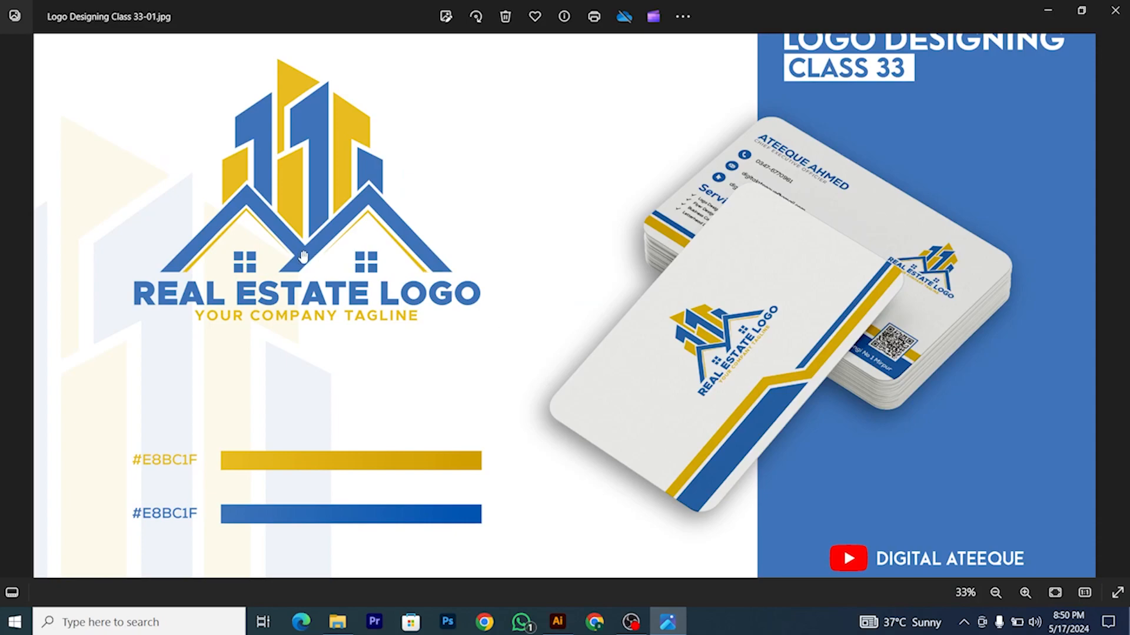
Step: Nudge the right roof so it overlaps the left one
click(557, 622)
key(ctrl+plus)
drag(462, 248, 460, 253)
key(ctrl+minus)
key(ctrl+minus)
key(ctrl+minus)
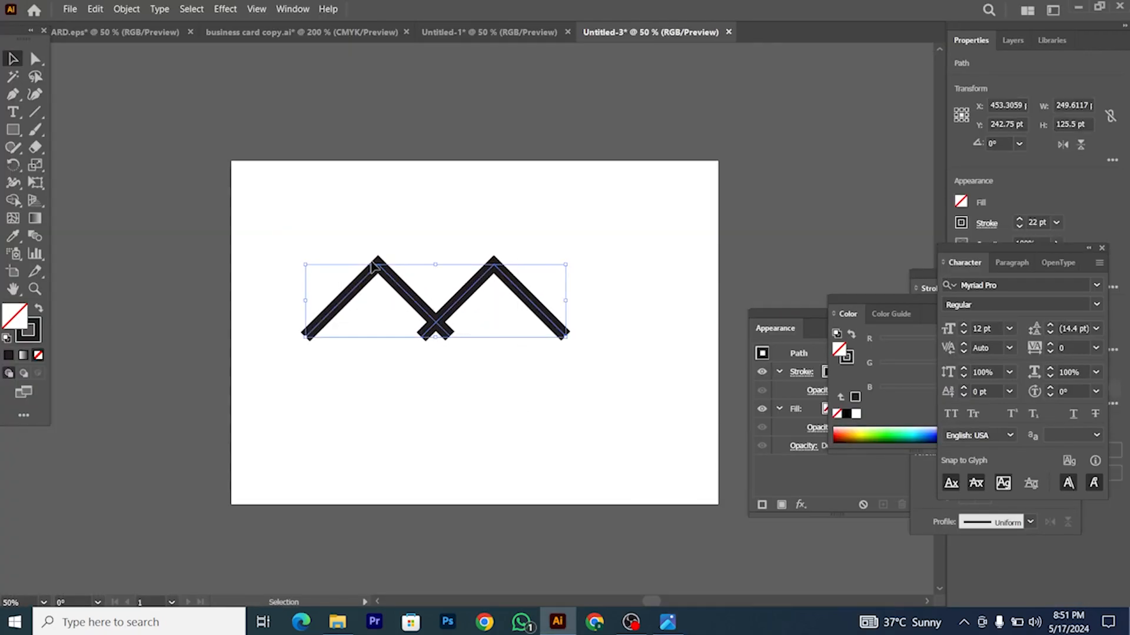
Step: Expand both roofs' fill and stroke into filled shapes with Object > Expand
click(140, 13)
click(178, 175)
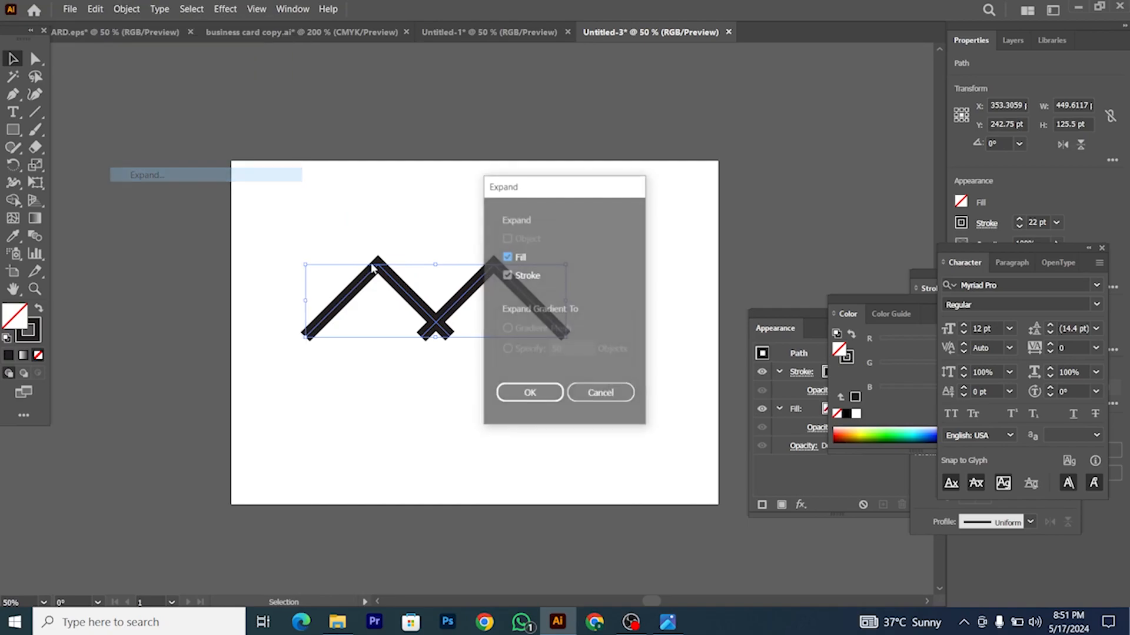
click(529, 393)
key(ctrl+plus)
key(ctrl+plus)
Step: Draw a horizontal line across the bases of the two roofs
click(70, 224)
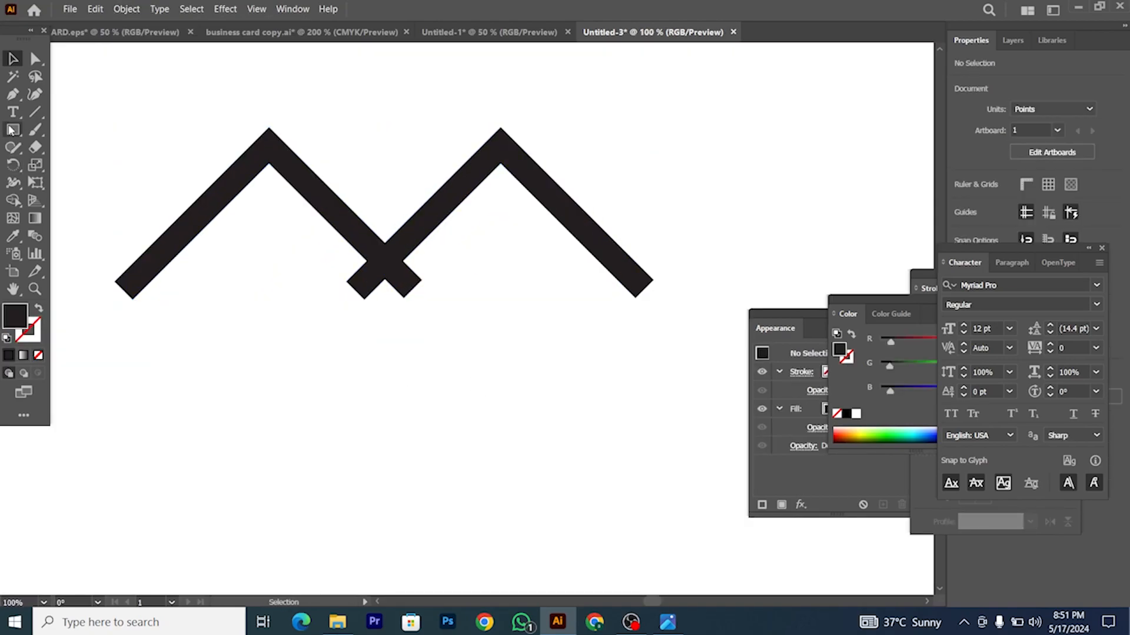
click(34, 112)
drag(344, 282, 719, 281)
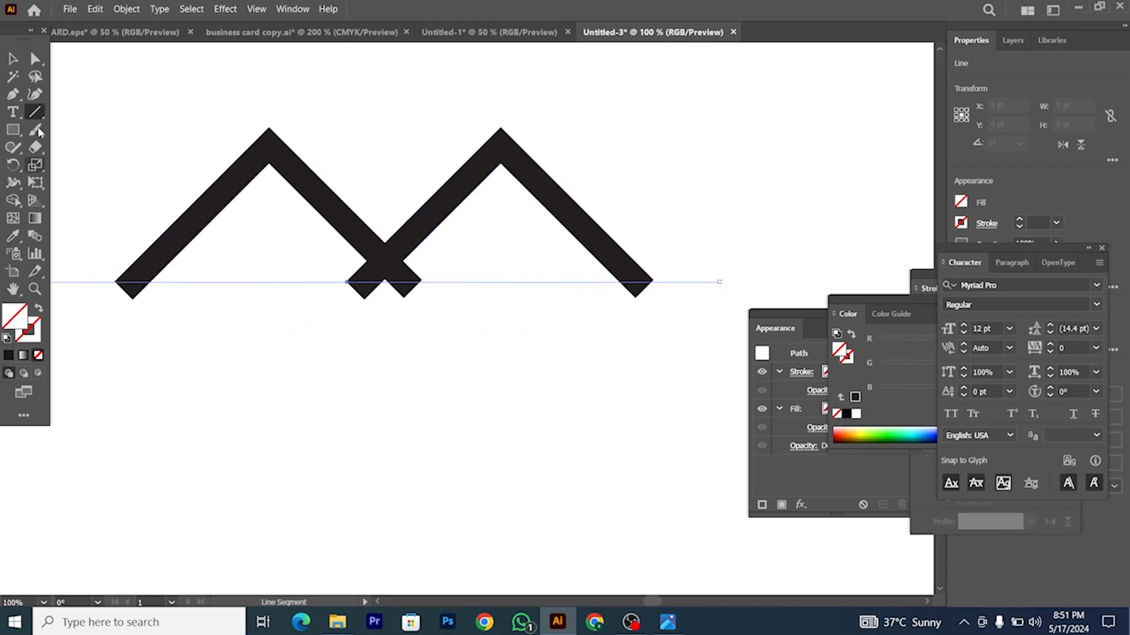
Step: Align the line with the roof bases and cut the roofs along it with Divide Objects Below
click(13, 58)
scroll(392, 271, up, 4)
drag(504, 318, 501, 303)
scroll(501, 305, down, 4)
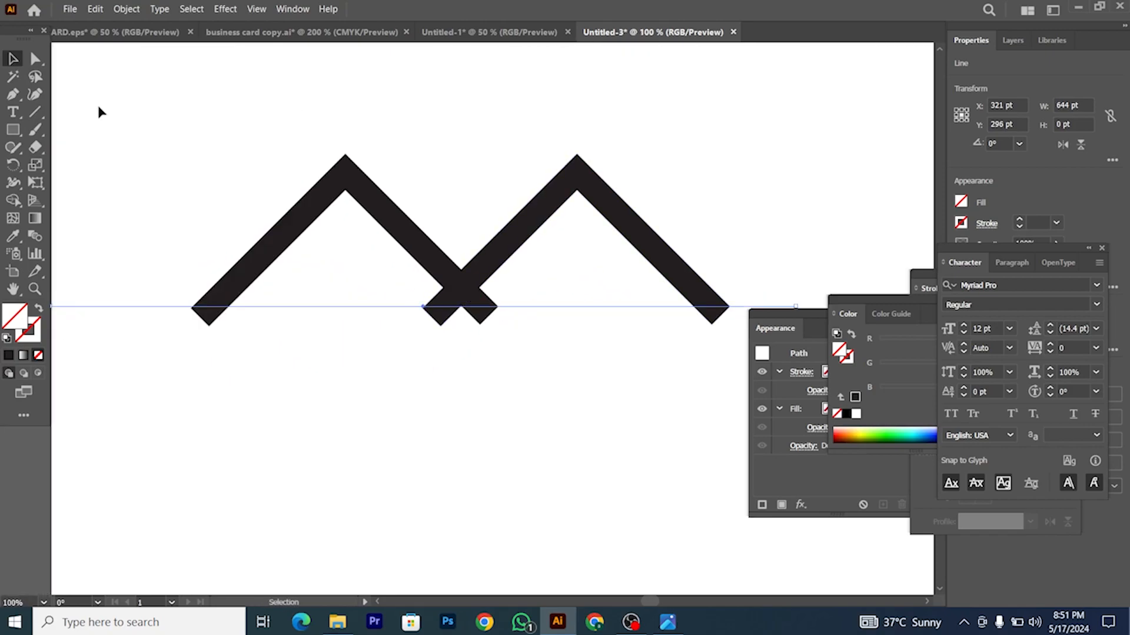
click(126, 9)
mouse_move(206, 329)
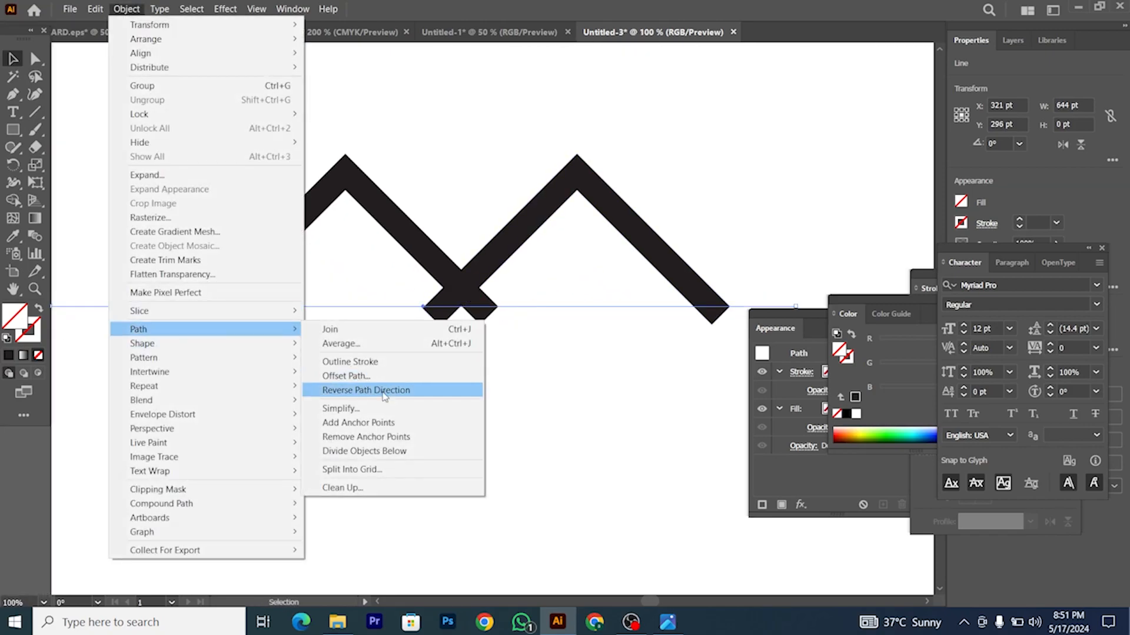
click(386, 452)
Step: Ungroup the divided pieces of the left roof, right roof and right end
click(431, 426)
right_click(436, 322)
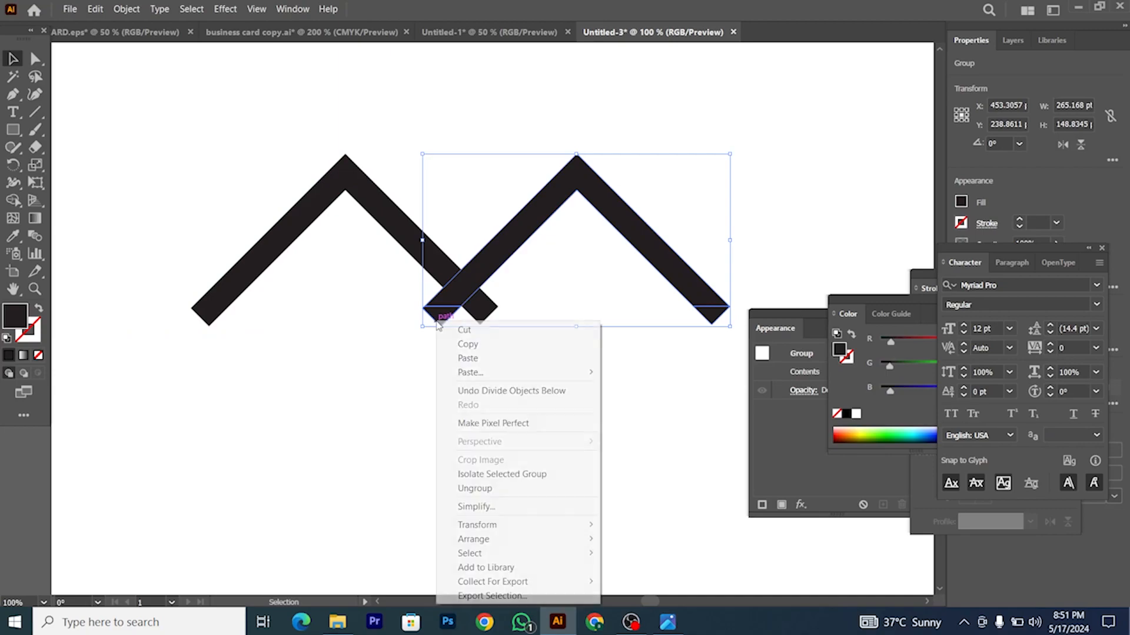
click(474, 488)
click(329, 412)
right_click(214, 321)
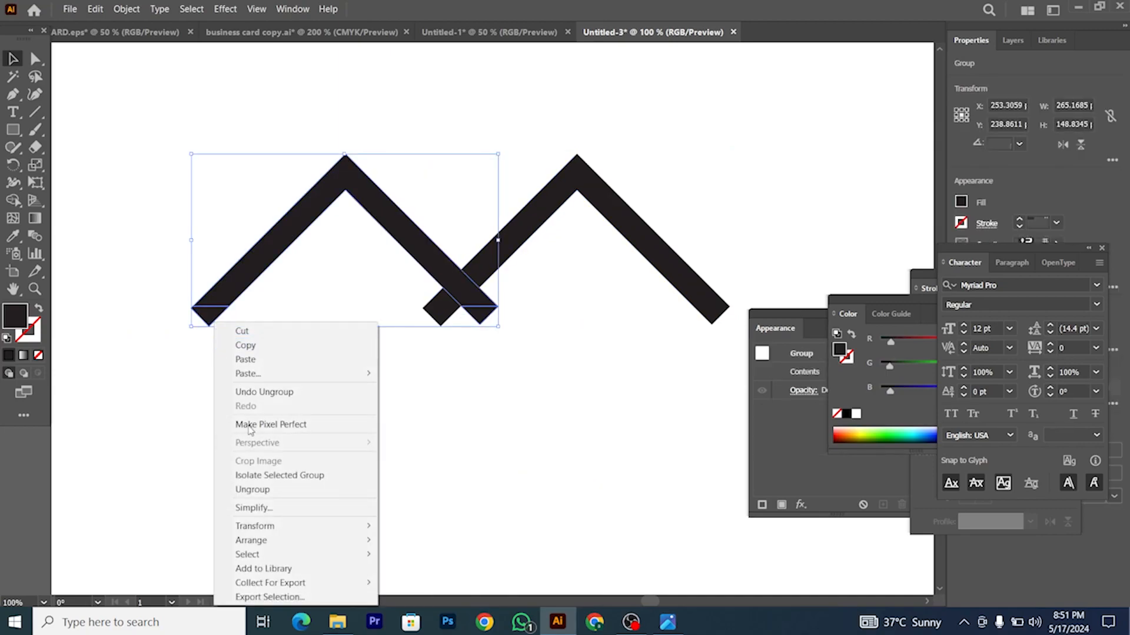
click(270, 488)
right_click(474, 308)
click(696, 271)
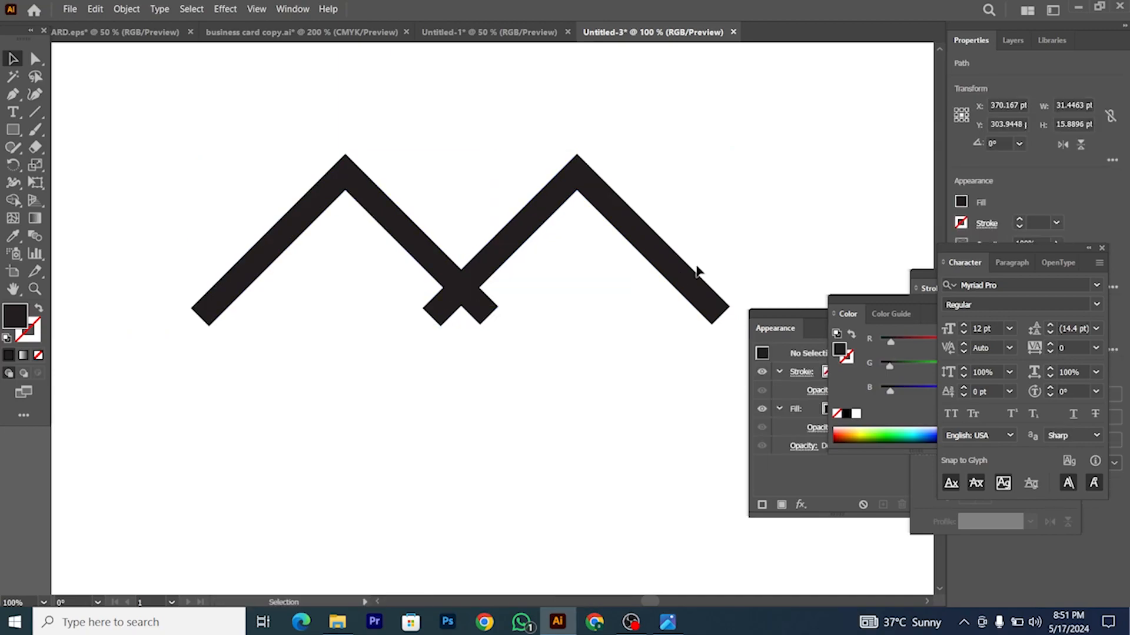
right_click(718, 315)
click(759, 451)
click(408, 328)
Step: Delete the small triangles below the baseline at the crossing and at both ends
drag(408, 324, 538, 339)
key(Delete)
click(715, 318)
key(Delete)
click(207, 328)
key(Delete)
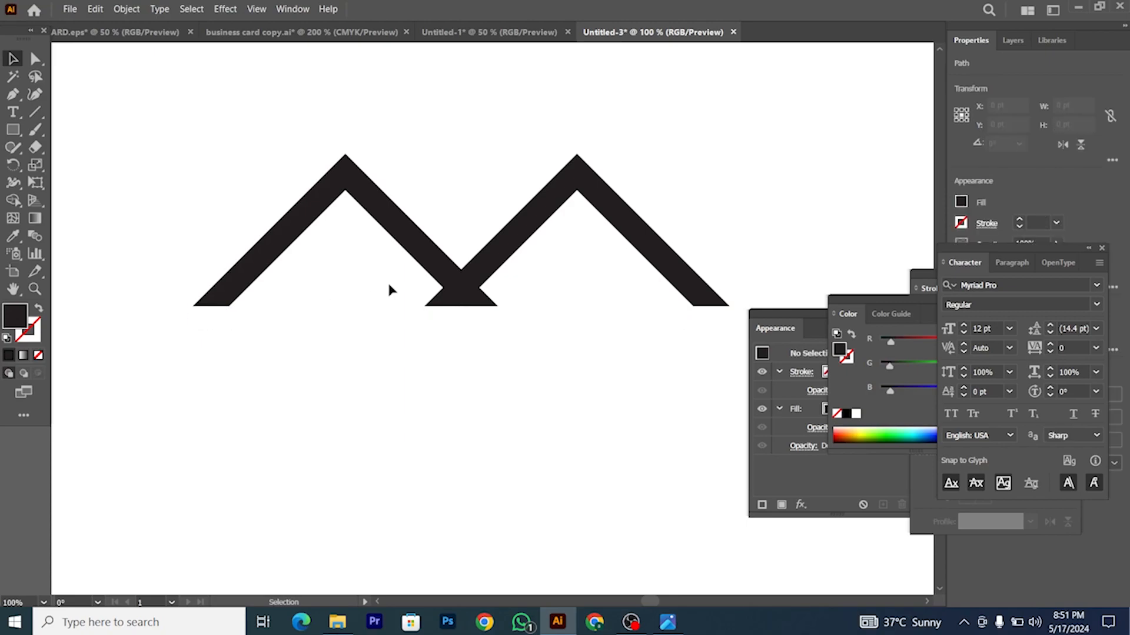
Step: Merge the crossing pieces into the roofs with Shape Builder, then revisit the reference photo
click(449, 292)
drag(410, 343, 518, 257)
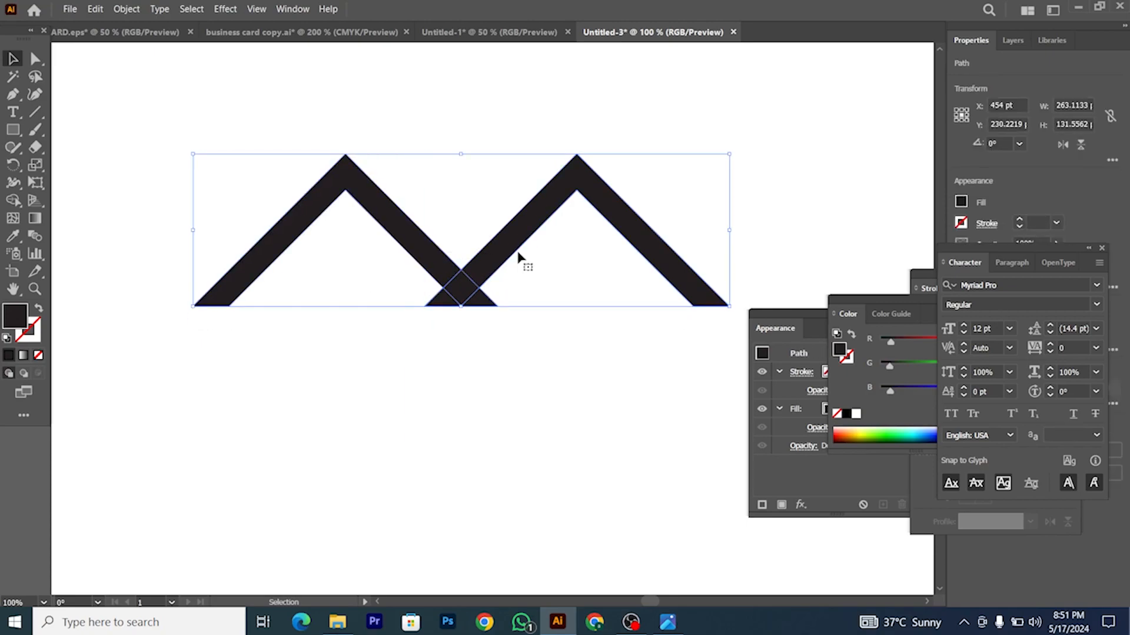
click(13, 200)
scroll(384, 275, up, 1)
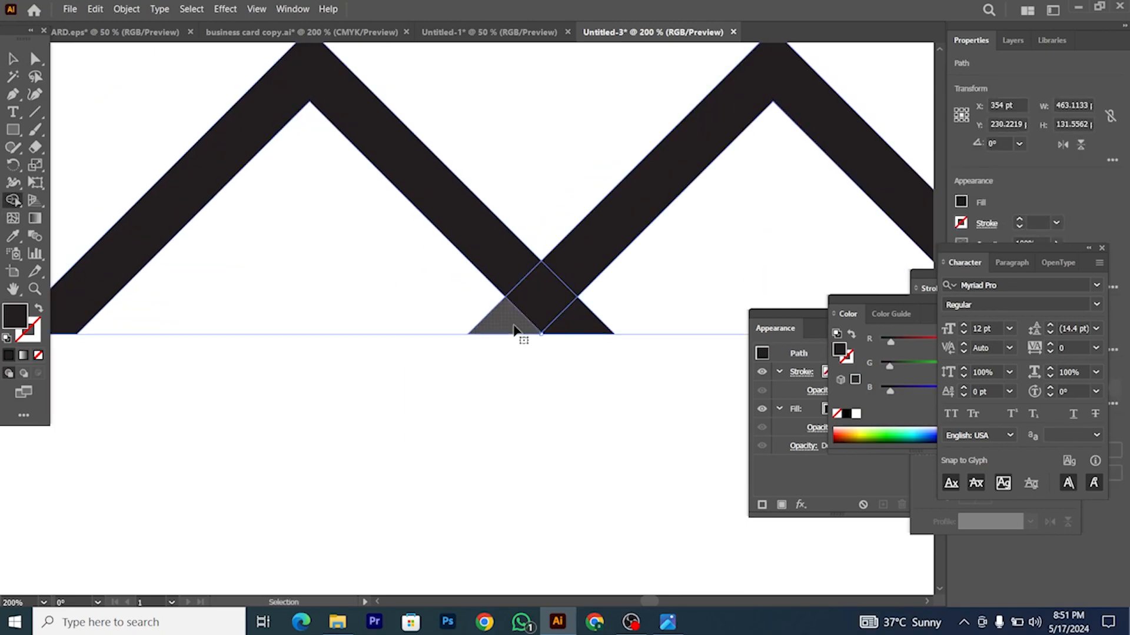
scroll(517, 336, down, 1)
alt+click(500, 320)
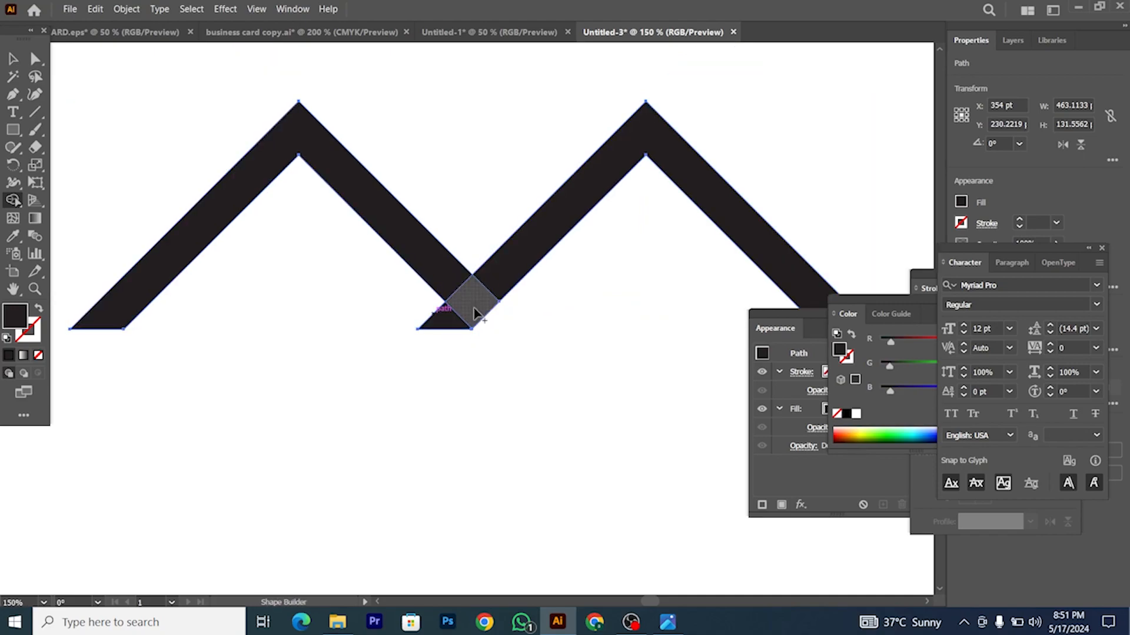
drag(474, 314, 453, 321)
drag(492, 285, 434, 351)
scroll(434, 351, down, 2)
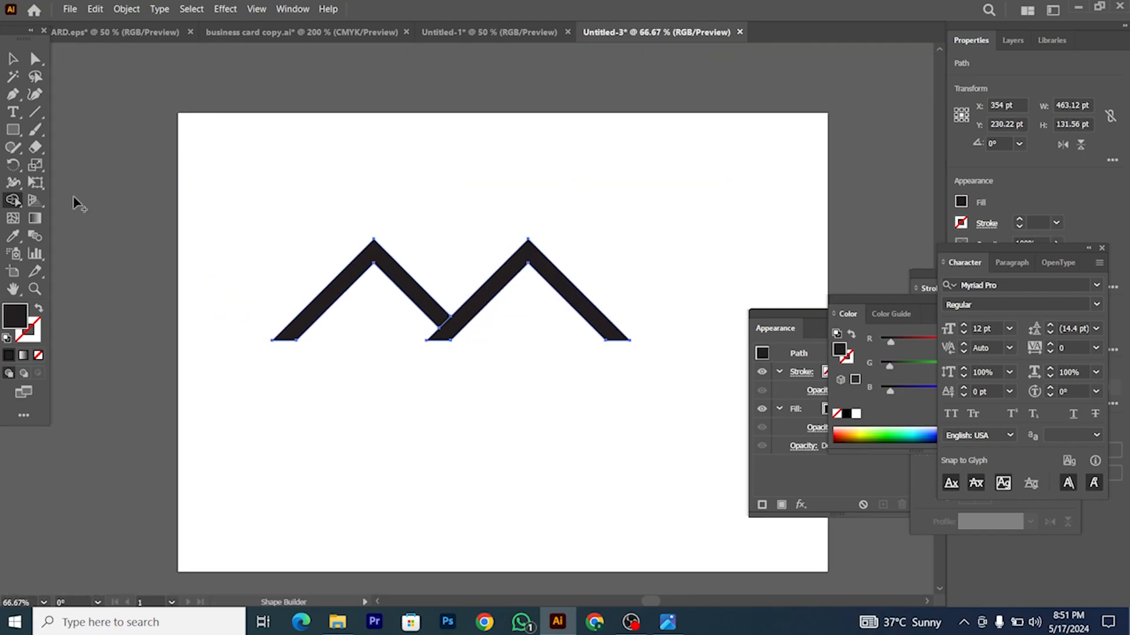
click(13, 58)
click(589, 381)
click(668, 622)
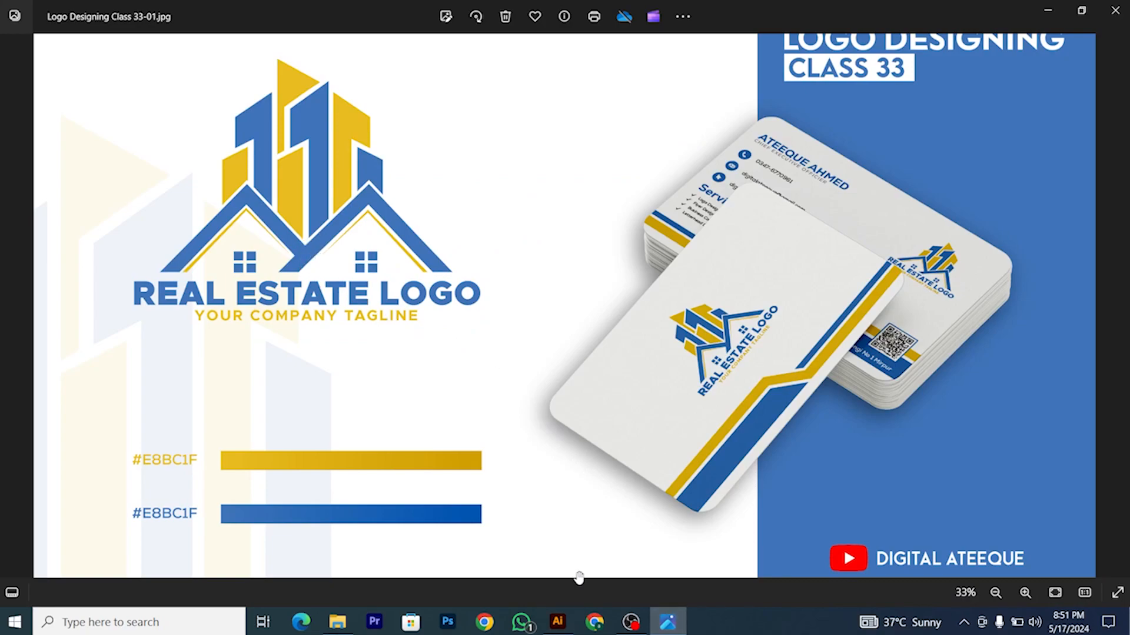
Step: Draw a small black square window pane with the Rectangle tool
click(557, 622)
scroll(450, 319, up, 1)
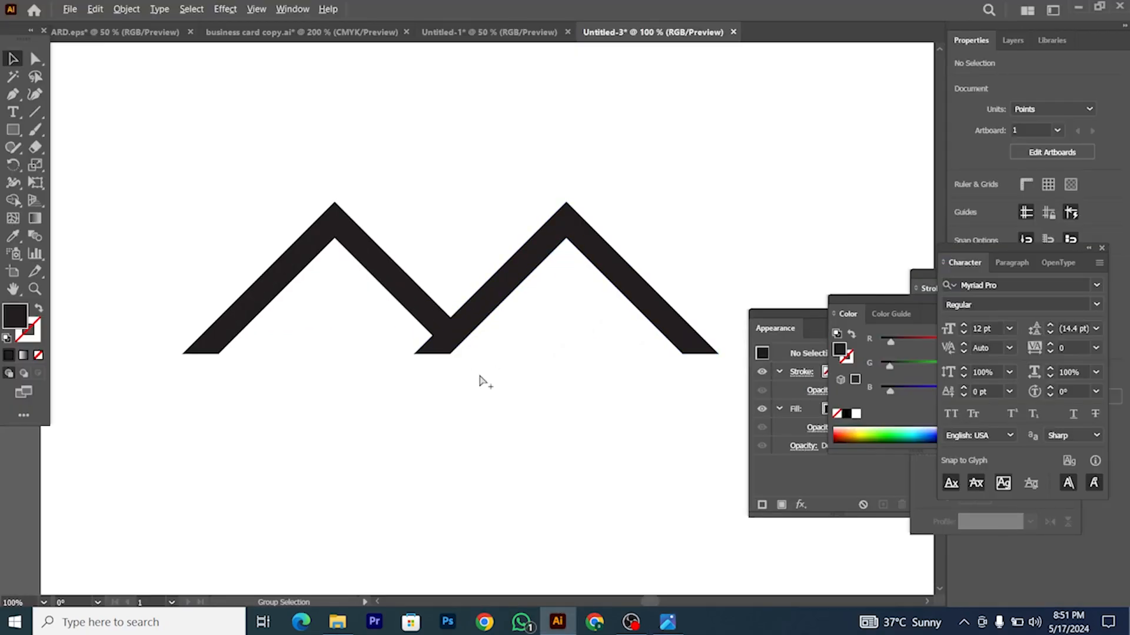
scroll(479, 381, down, 2)
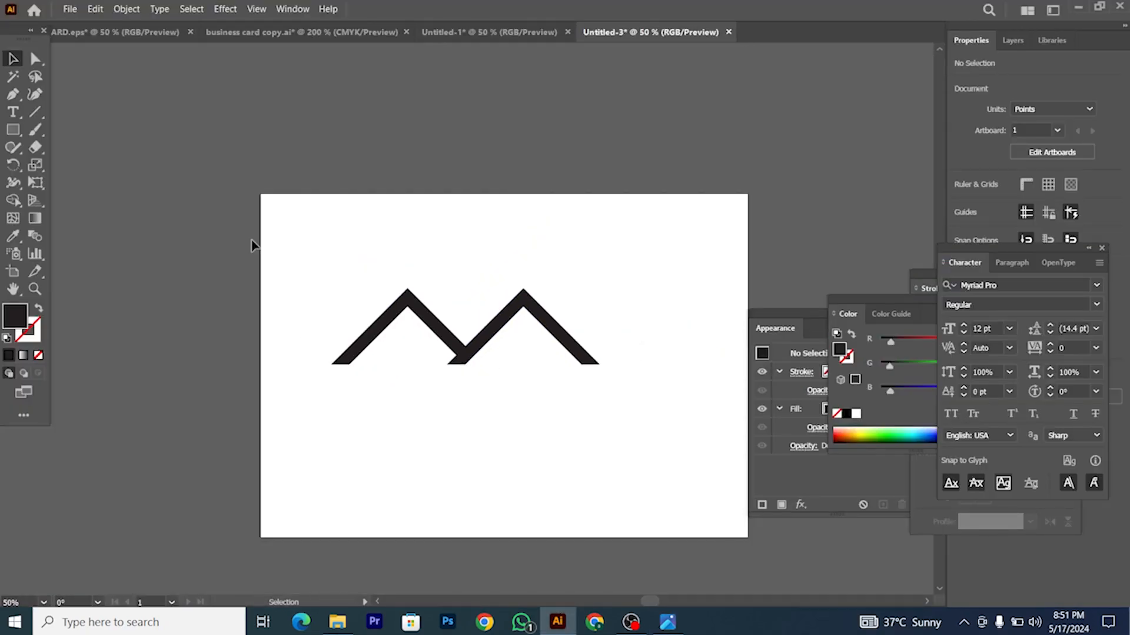
click(13, 130)
scroll(411, 351, up, 3)
scroll(343, 376, up, 2)
mouse_move(282, 336)
mouse_down()
mouse_move(345, 397)
mouse_move(418, 383)
mouse_up()
Step: Copy the square into a 2×2 grid, group the four panes, and place them under the left roof
click(13, 59)
drag(312, 321, 406, 436)
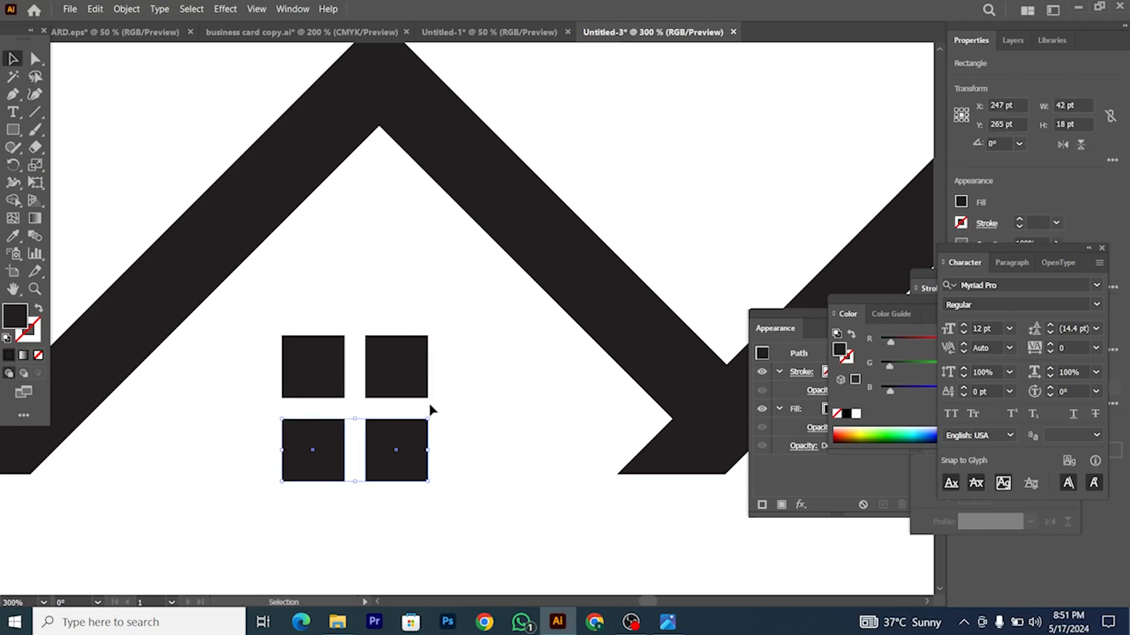
scroll(428, 403, down, 2)
key(a)
key(ctrl+g)
drag(422, 440, 582, 448)
Step: Copy the window into the right house and review both houses
scroll(416, 468, down, 2)
scroll(584, 448, up, 2)
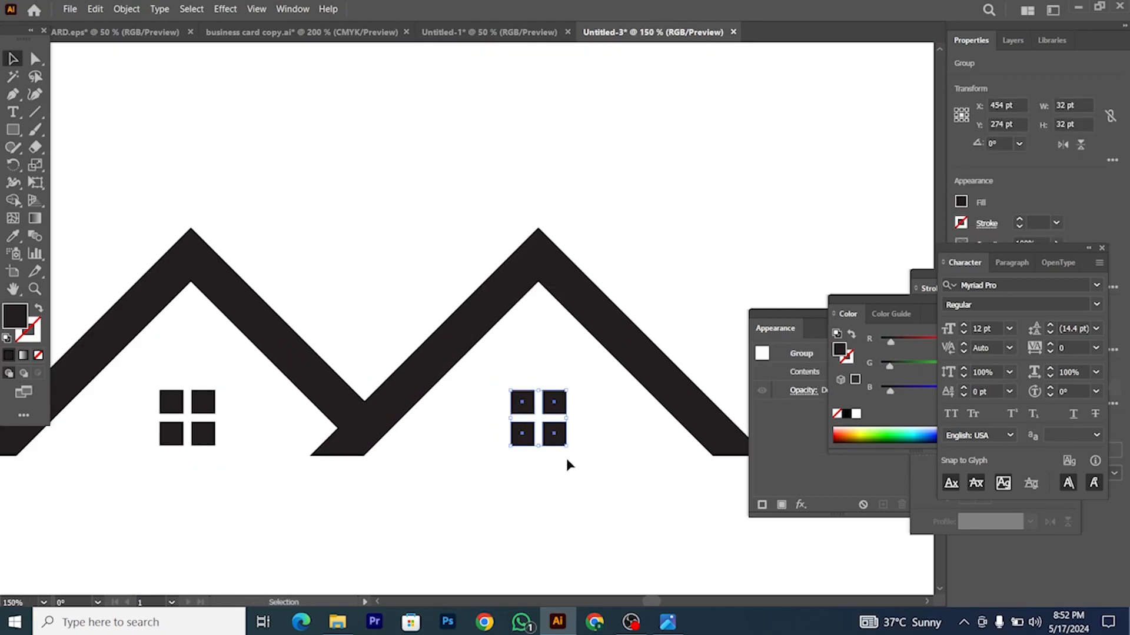
scroll(564, 464, down, 3)
scroll(562, 470, down, 1)
scroll(561, 475, right, 3)
click(557, 481)
scroll(558, 486, right, 2)
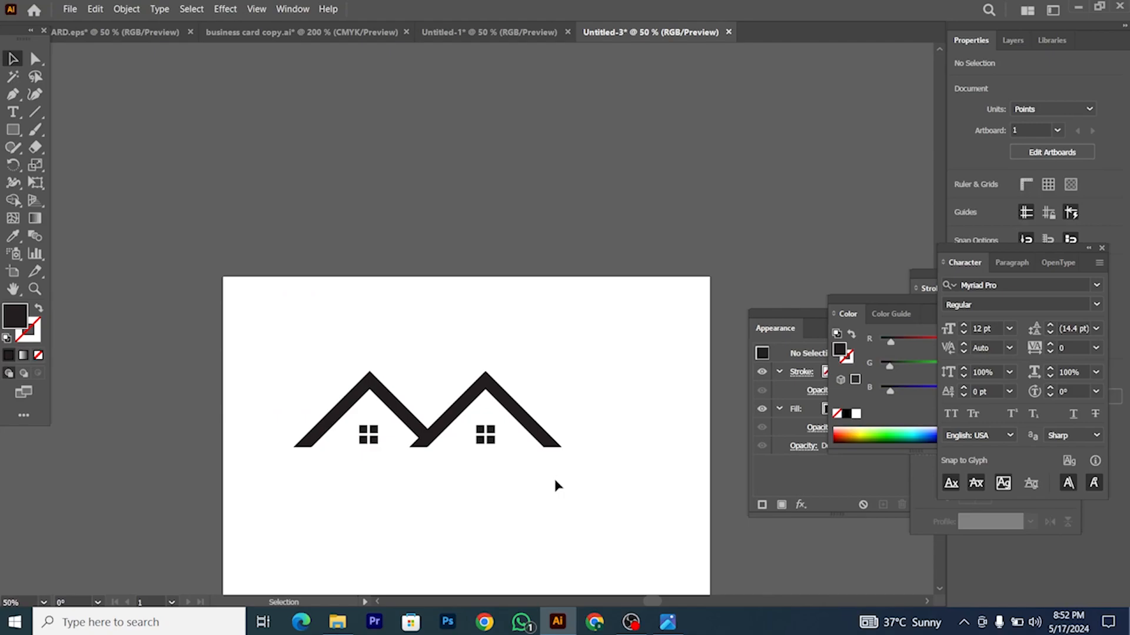
scroll(557, 486, down, 1)
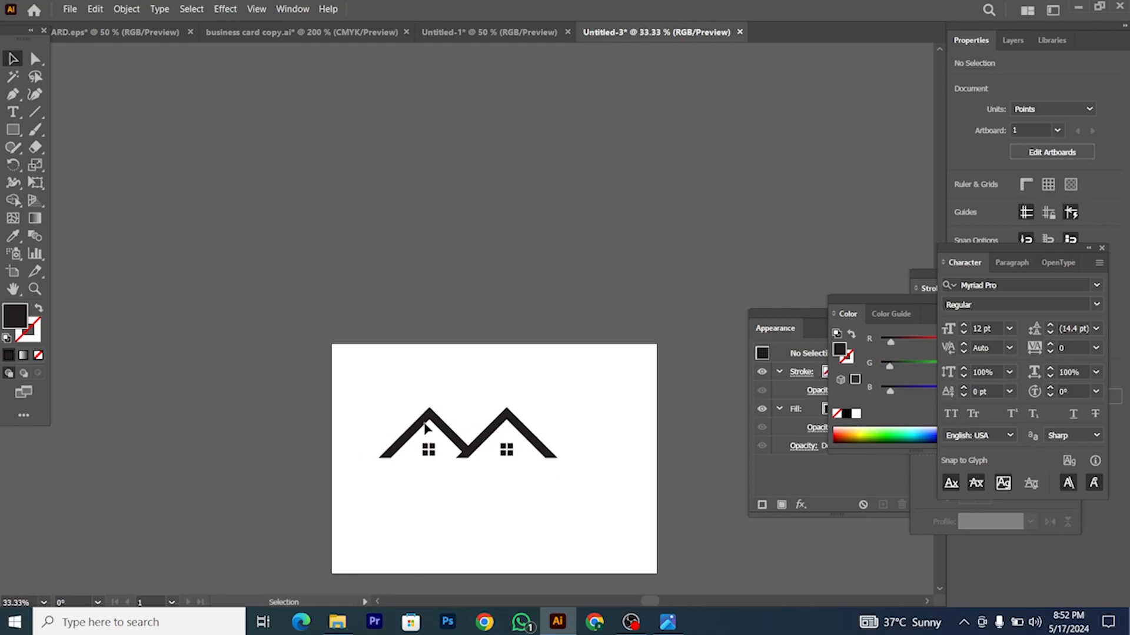
scroll(418, 360, right, 3)
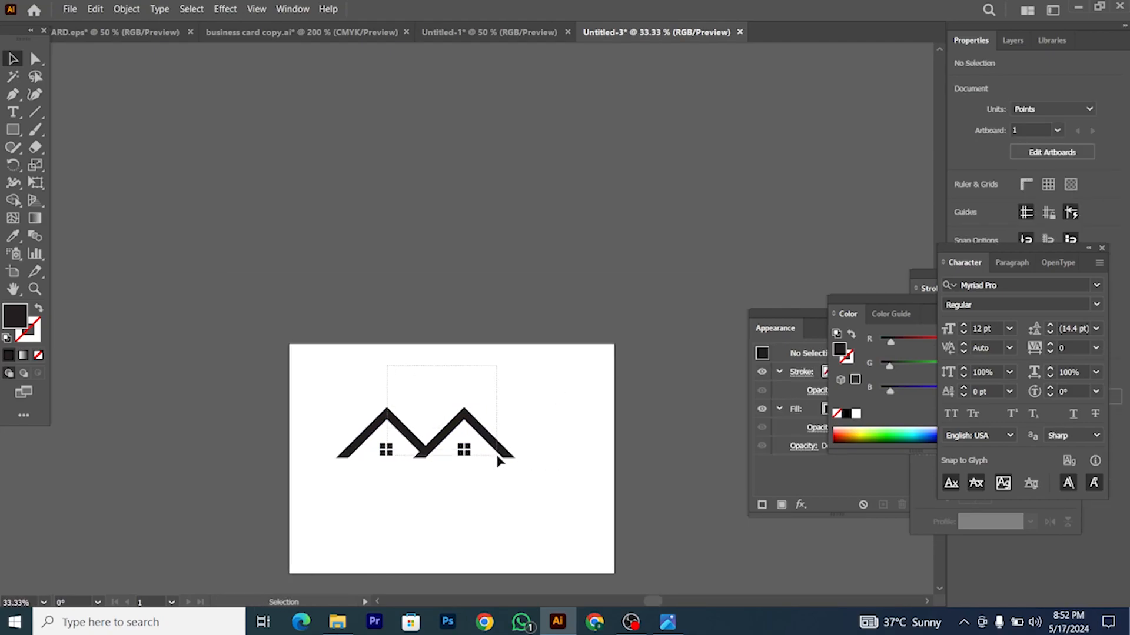
Step: Move the two houses aside and draw a dark rectangle for the first tower
drag(499, 460, 443, 293)
click(439, 416)
scroll(339, 379, down, 2)
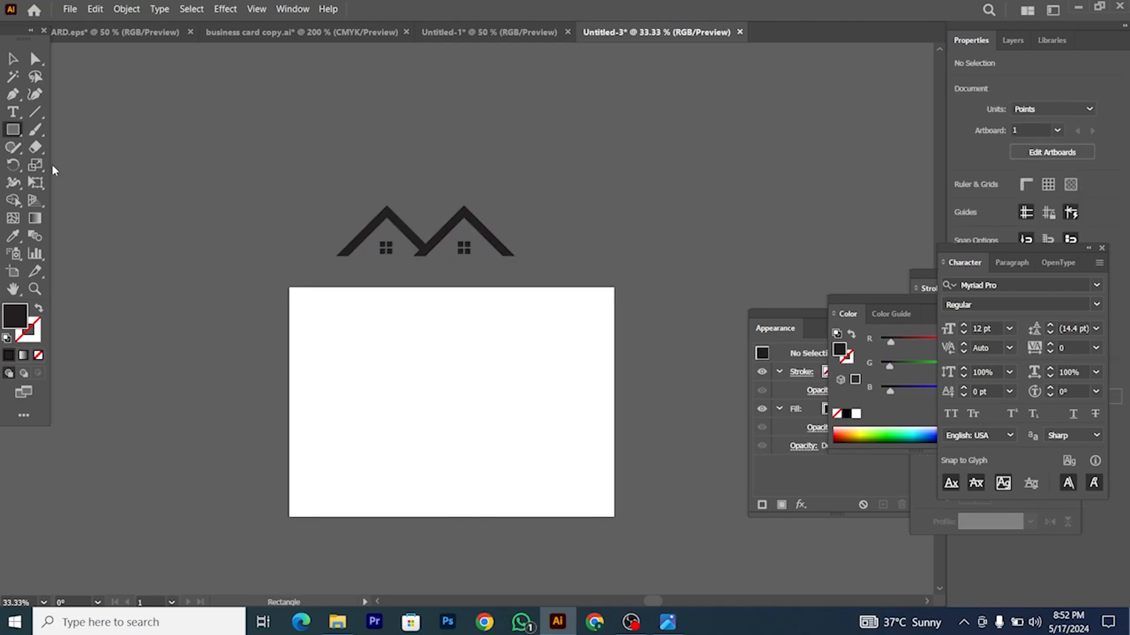
scroll(423, 438, up, 2)
drag(347, 298, 389, 456)
Step: Raise the rectangle's top-right anchor to slant its top, and raise its bottom to shorten it
key(a)
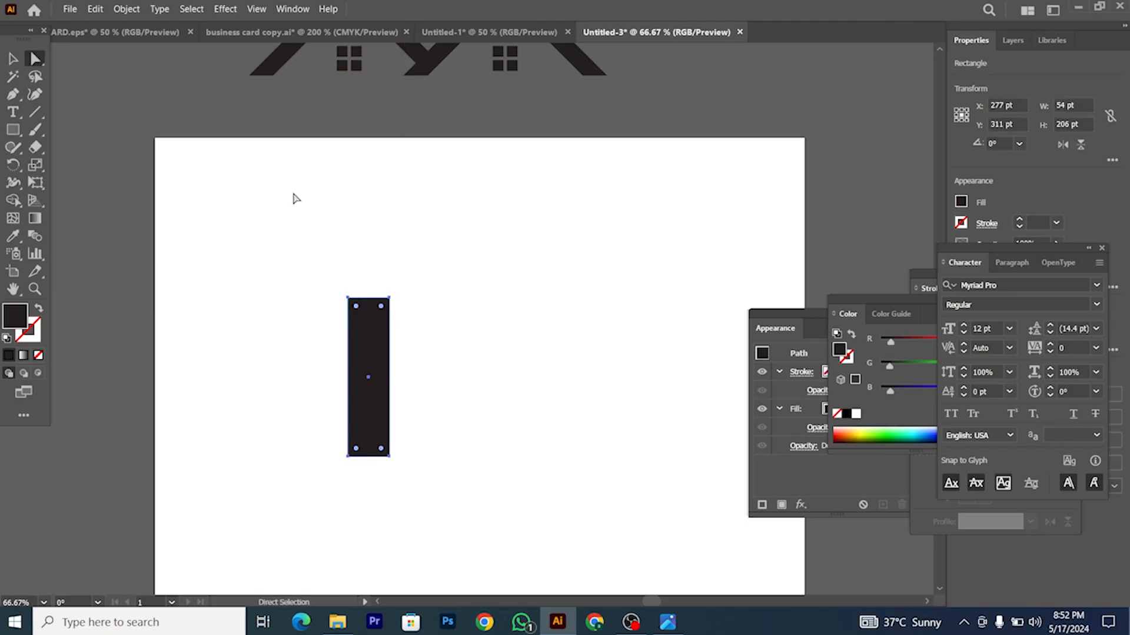
scroll(373, 257, up, 1)
drag(395, 324, 394, 282)
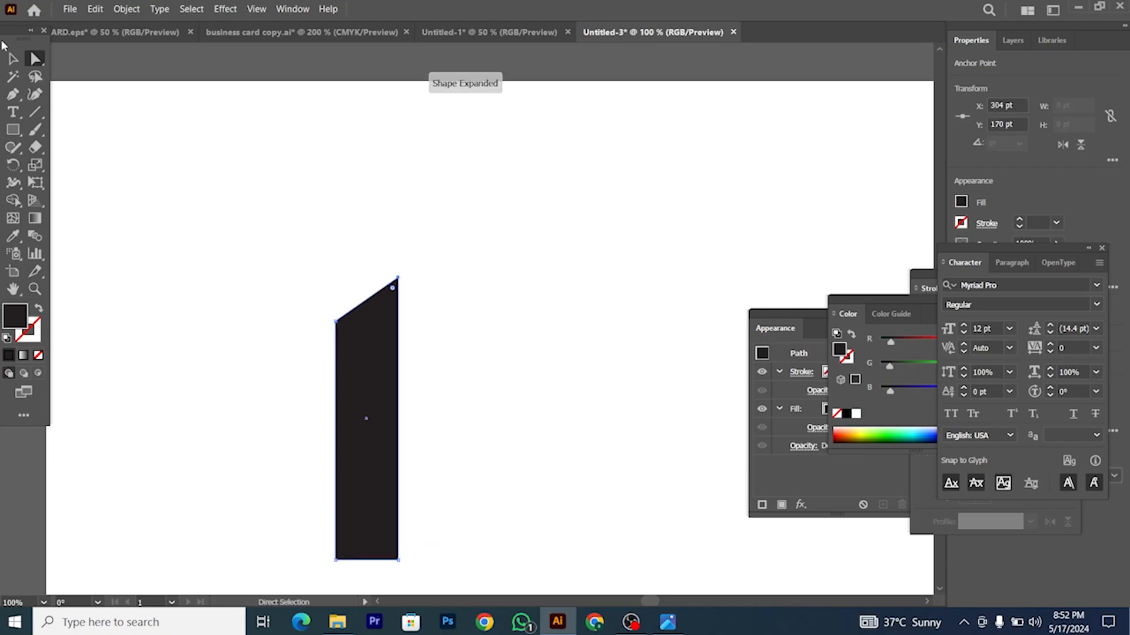
click(13, 58)
click(305, 179)
click(35, 58)
scroll(336, 316, down, 2)
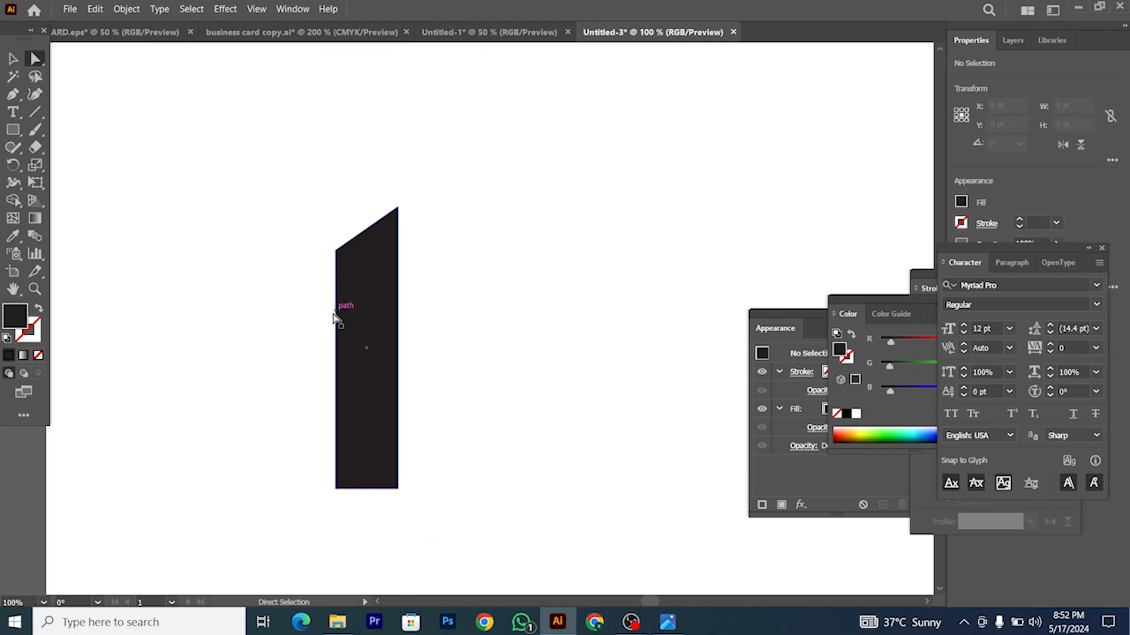
drag(429, 500, 401, 457)
scroll(424, 396, down, 1)
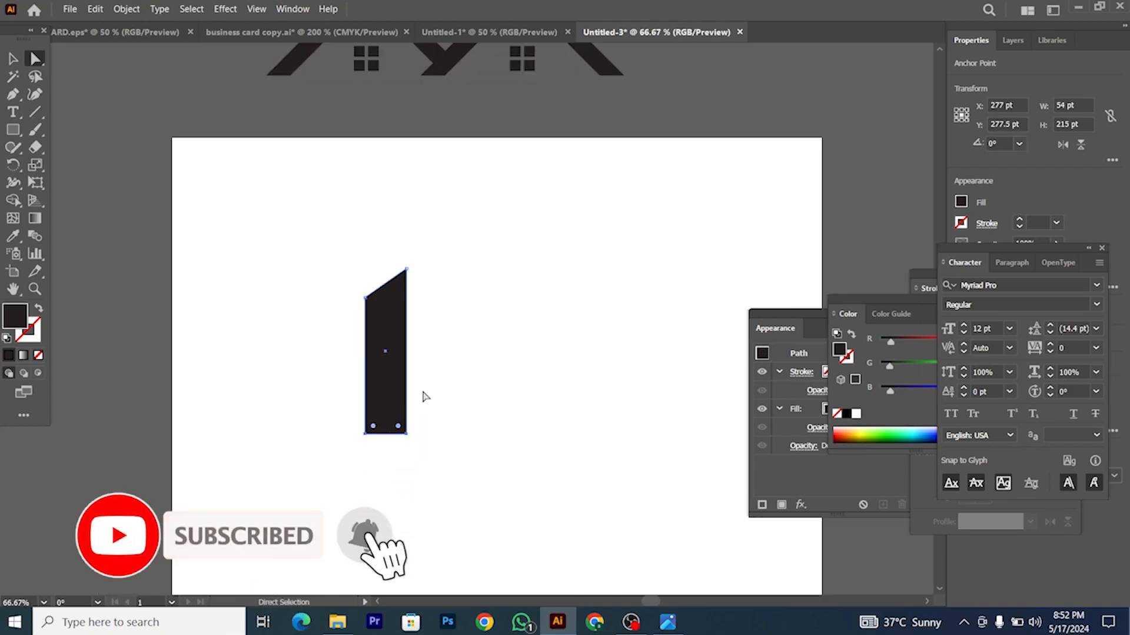
click(13, 58)
click(380, 176)
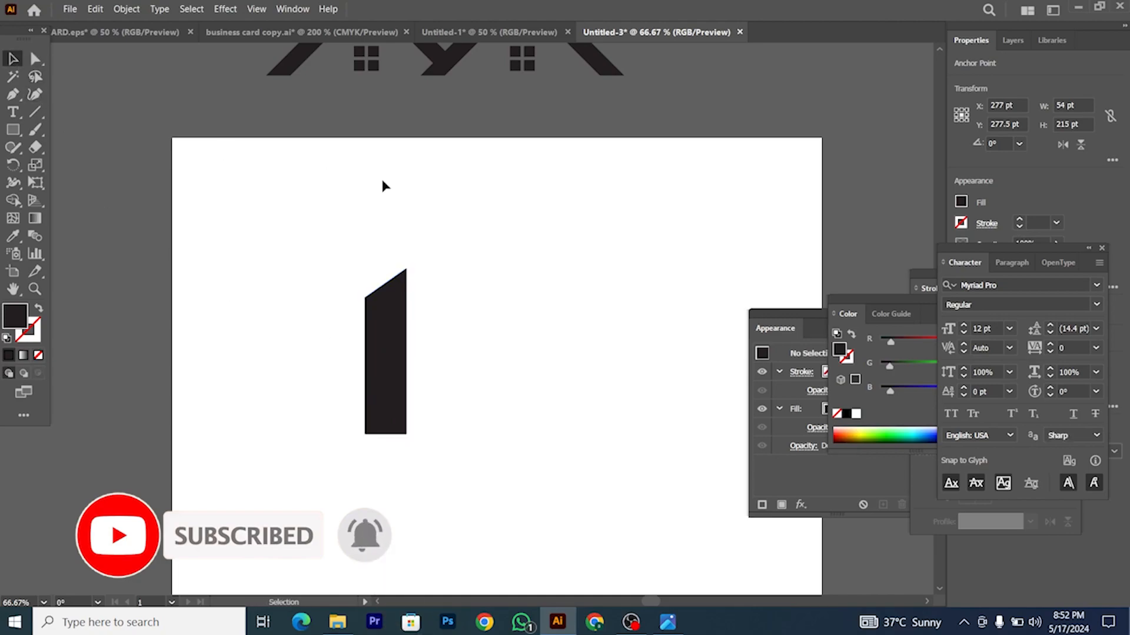
Step: Duplicate the tower up and to the right, then extend its bottom down to the short tower's base
drag(391, 337, 411, 269)
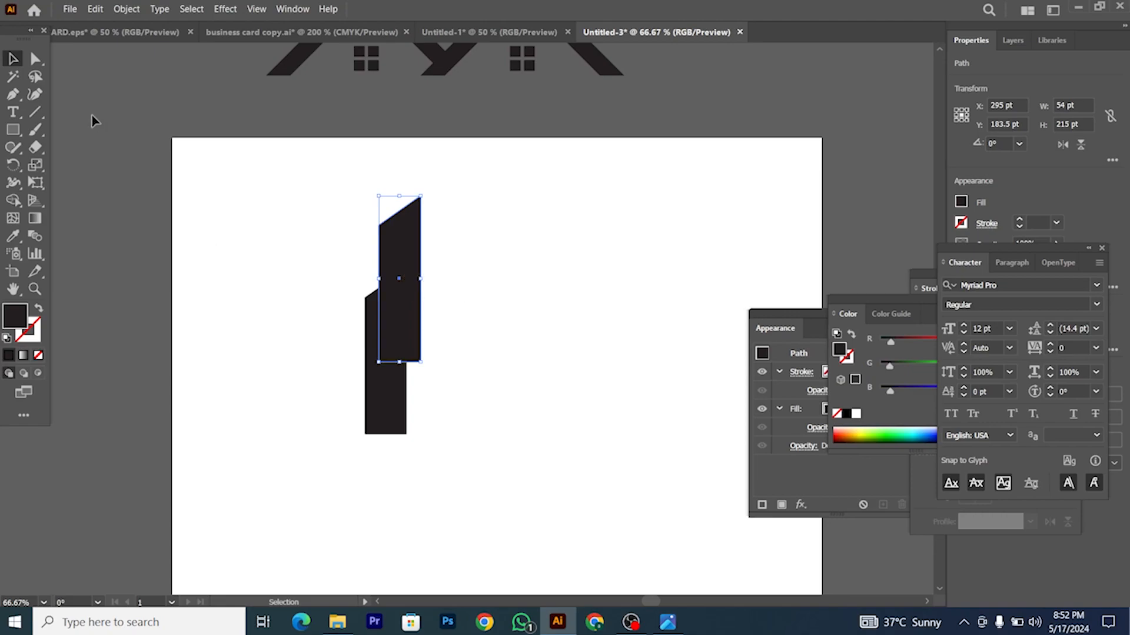
click(36, 62)
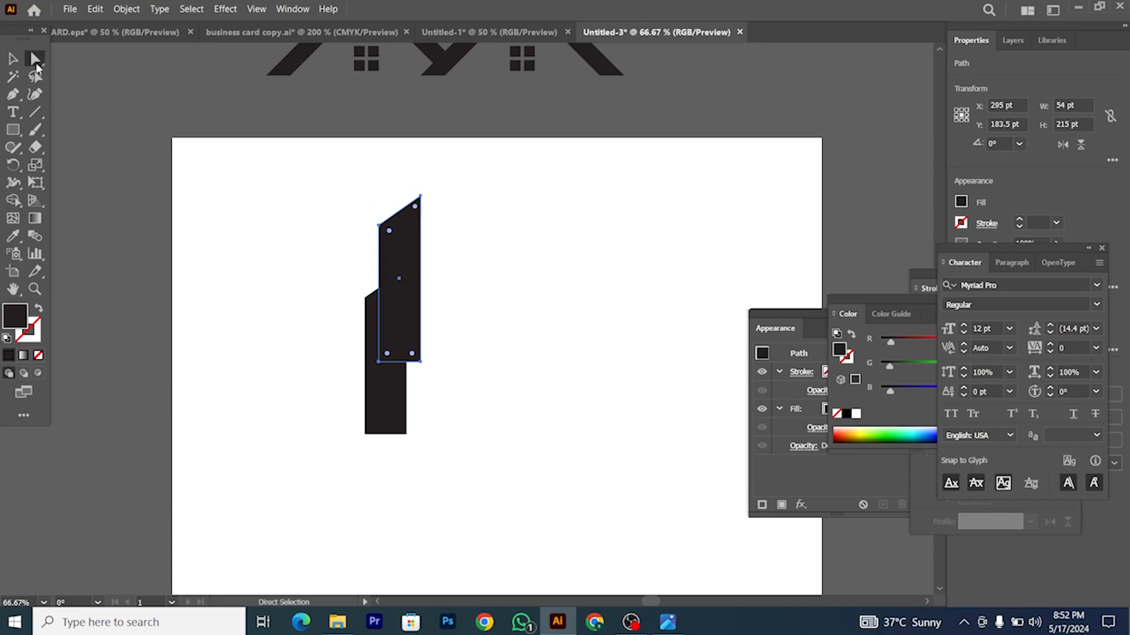
click(379, 363)
drag(421, 364, 422, 434)
Step: Nudge the shorter black bar to the left, away from the tall bar
key(v)
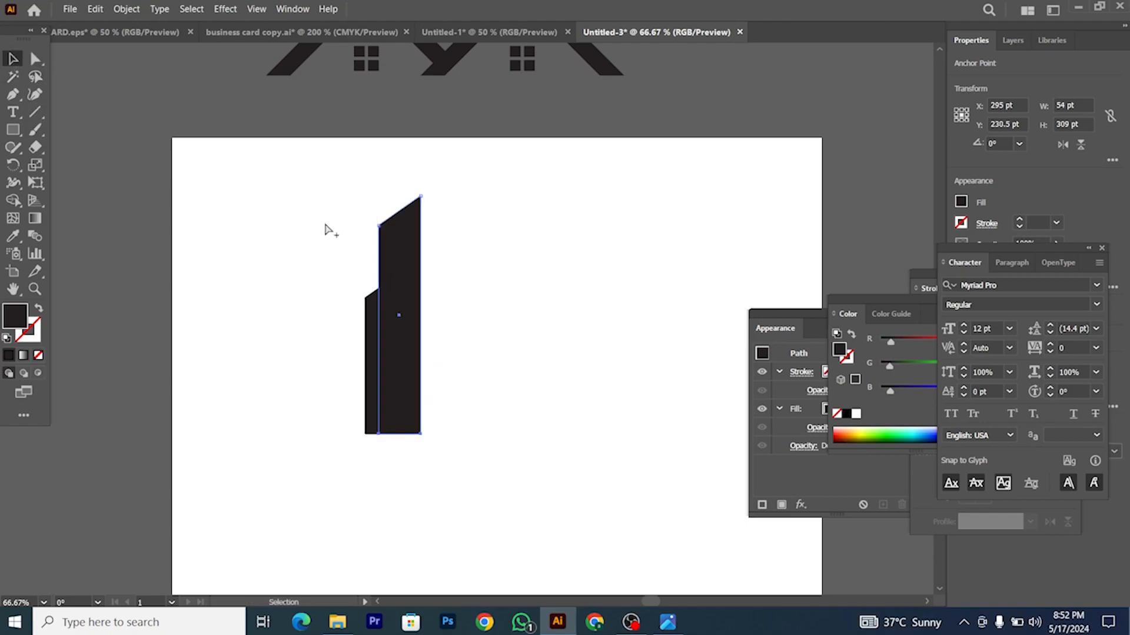
scroll(341, 229, up, 2)
scroll(449, 284, right, 1)
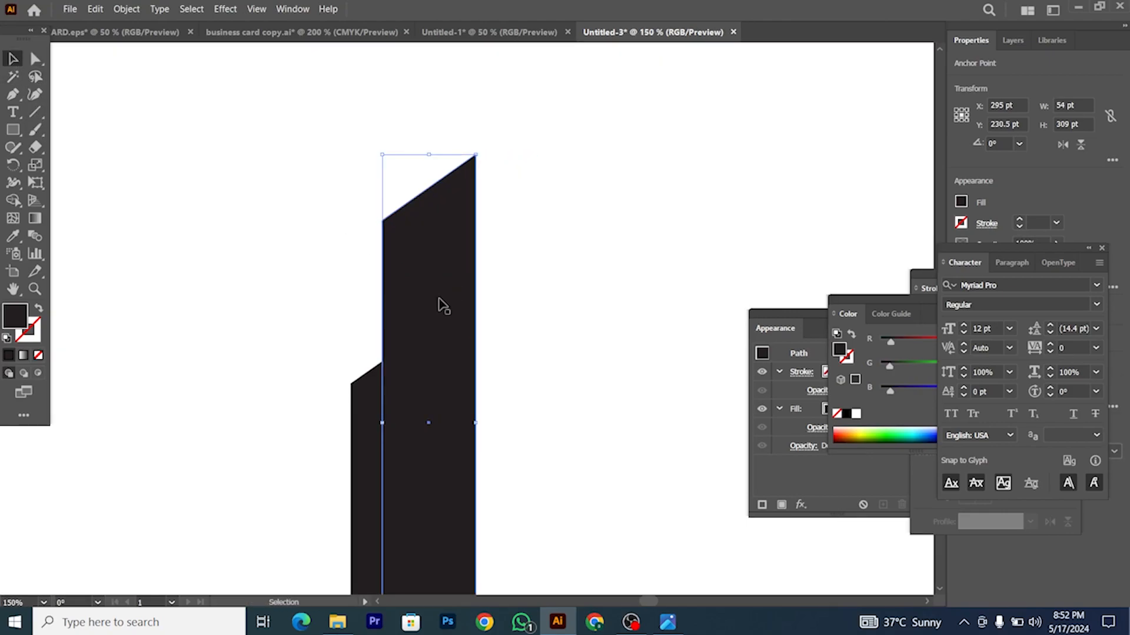
click(364, 402)
scroll(408, 371, down, 2)
scroll(376, 413, up, 3)
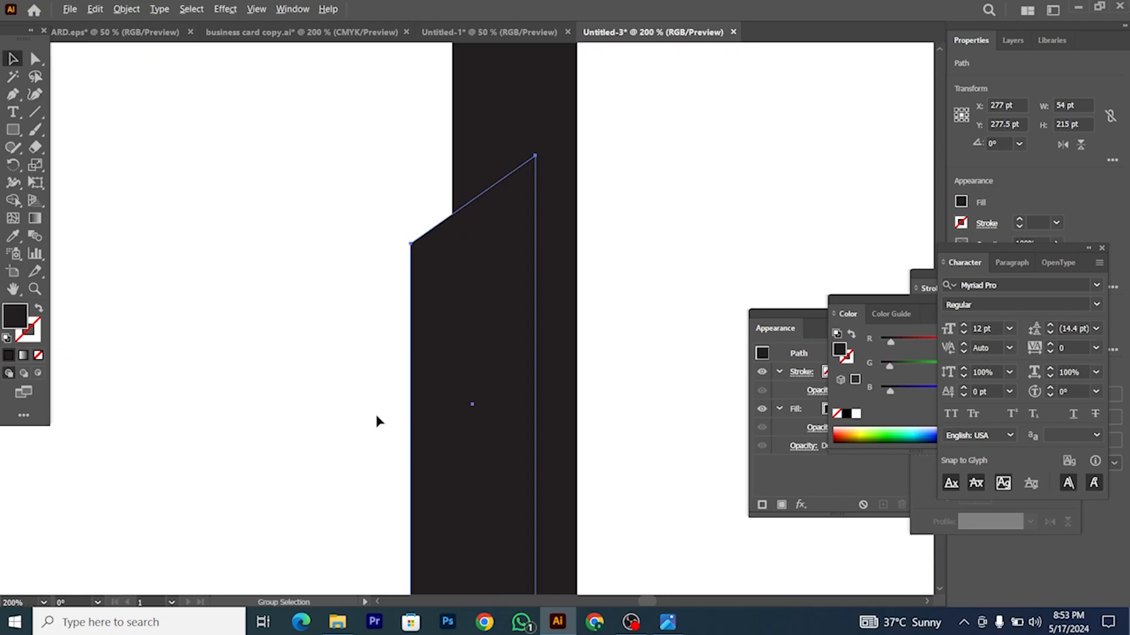
drag(419, 374, 396, 340)
scroll(400, 377, down, 1)
scroll(401, 381, down, 2)
scroll(411, 365, up, 1)
scroll(395, 342, down, 2)
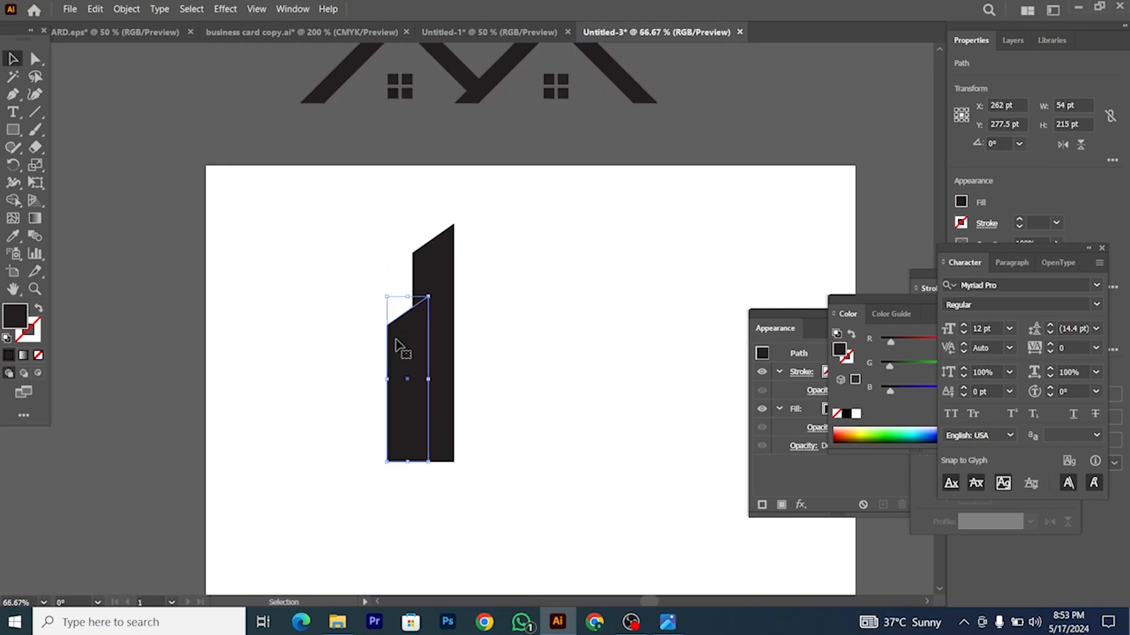
Step: Widen the tall slanted black bar slightly to the right
click(453, 318)
drag(452, 343, 462, 343)
click(475, 341)
click(414, 349)
click(400, 348)
scroll(400, 348, up, 1)
click(335, 325)
scroll(336, 328, down, 2)
click(409, 333)
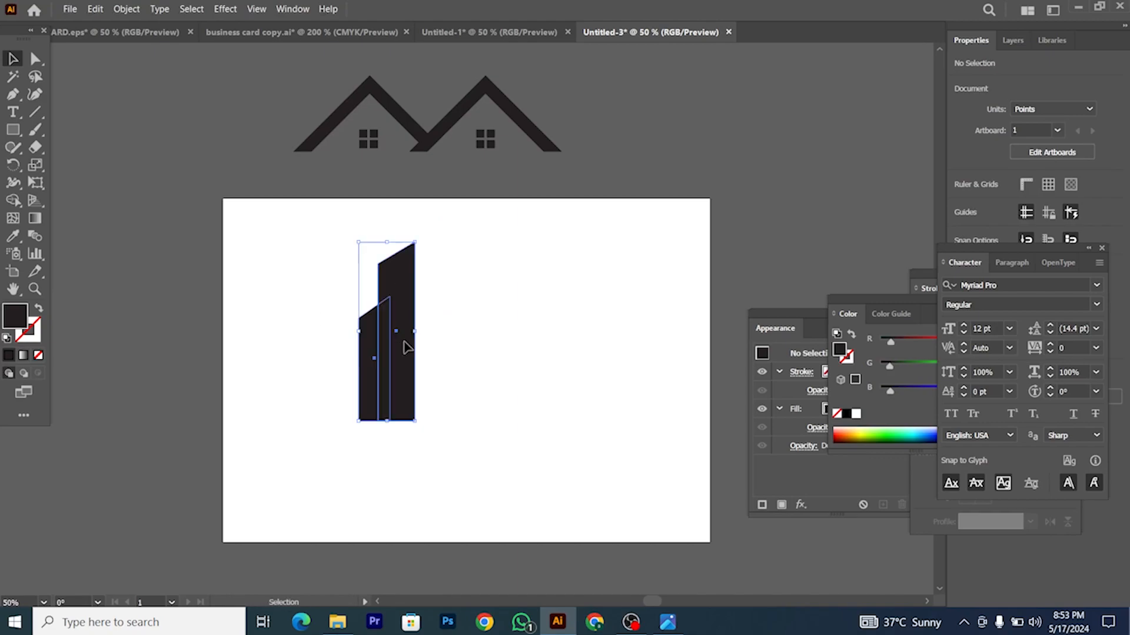
scroll(436, 315, up, 2)
click(121, 164)
Step: Draw a Line Segment continuing the tall bar's roof slope
click(37, 112)
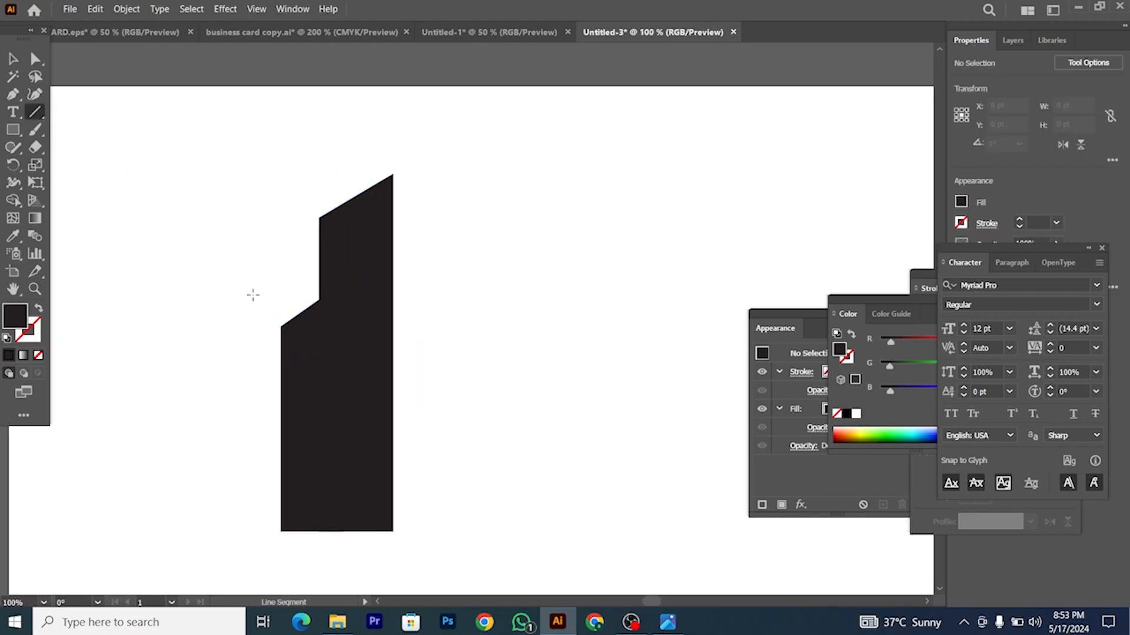
drag(393, 174, 281, 239)
click(11, 59)
scroll(318, 160, up, 2)
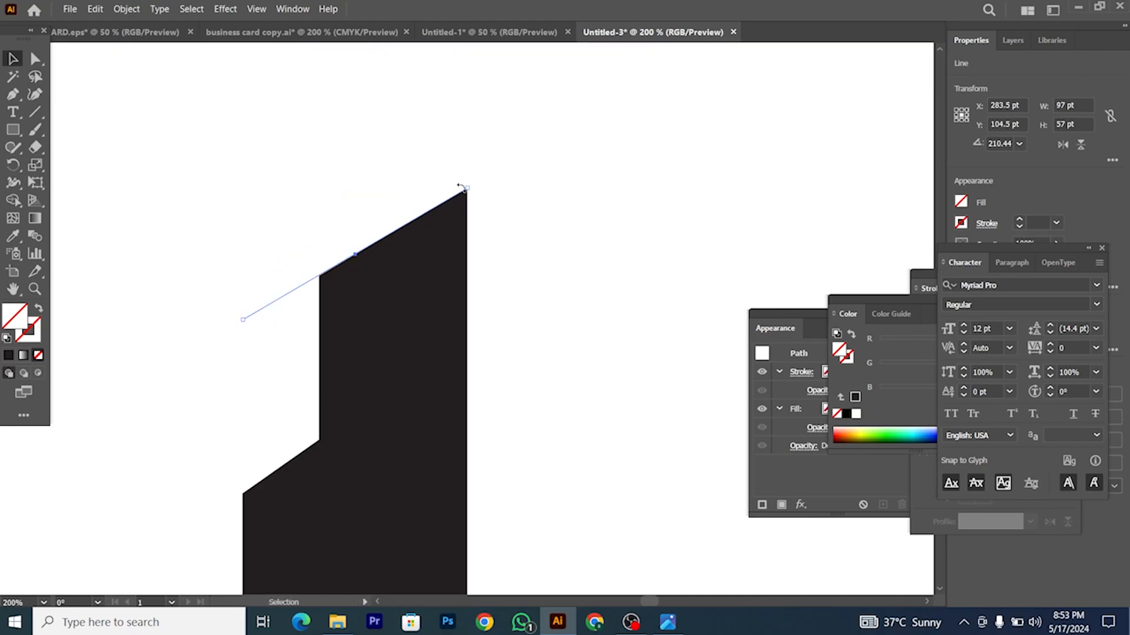
scroll(492, 182, down, 3)
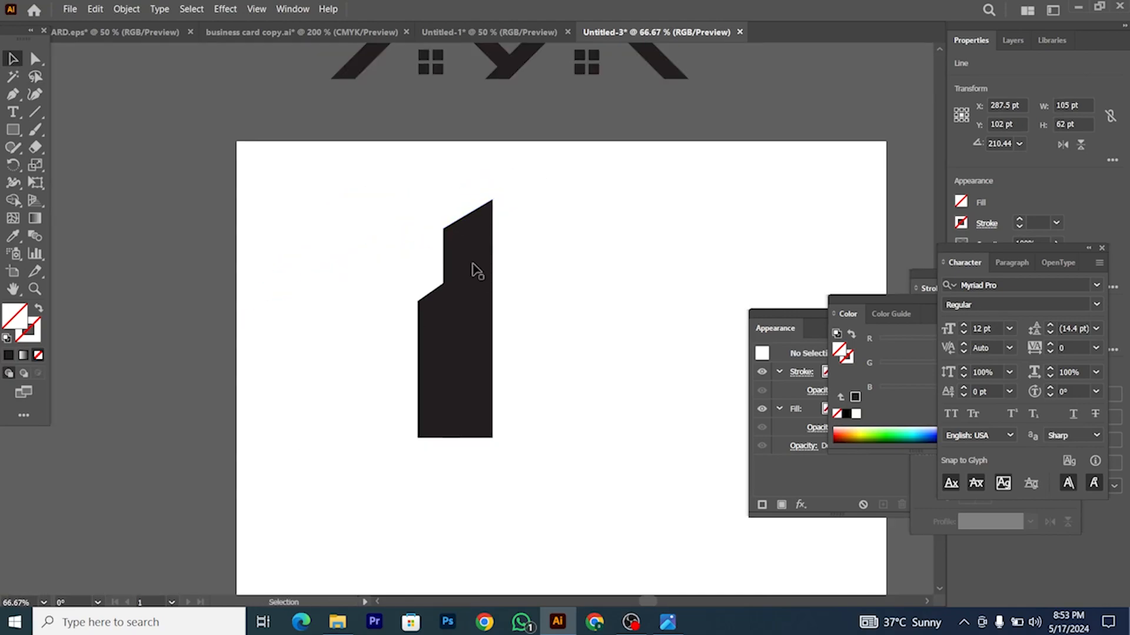
key(ctrl+shift+a)
Step: Move the tall bar right and lay the slope line across the short bar's top
drag(467, 257, 573, 257)
click(469, 213)
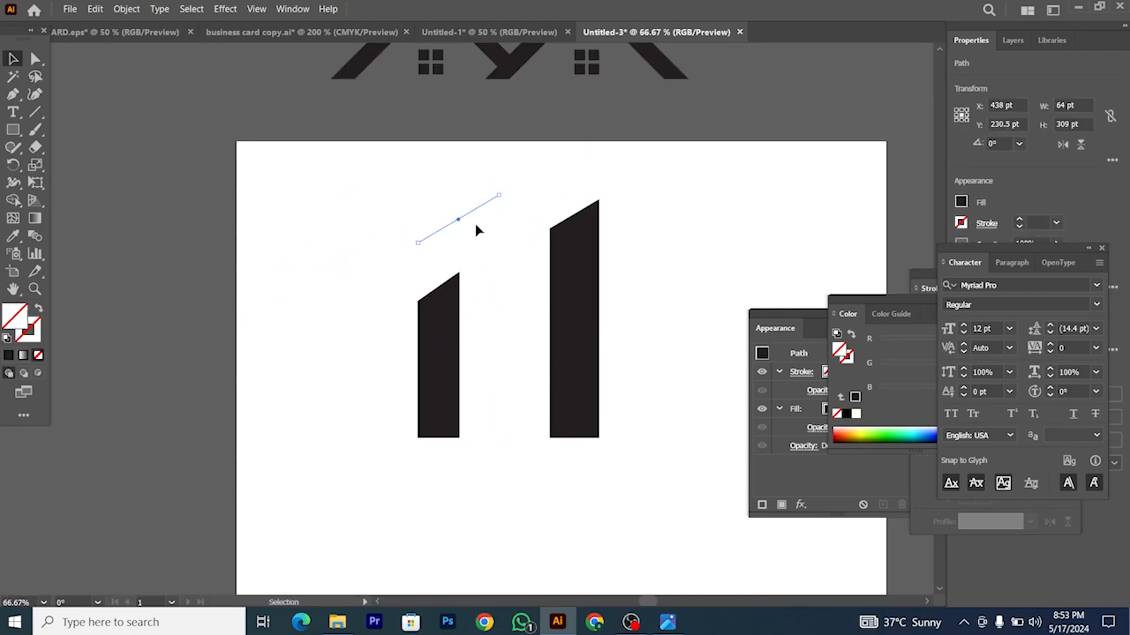
drag(468, 214, 445, 287)
scroll(446, 301, up, 2)
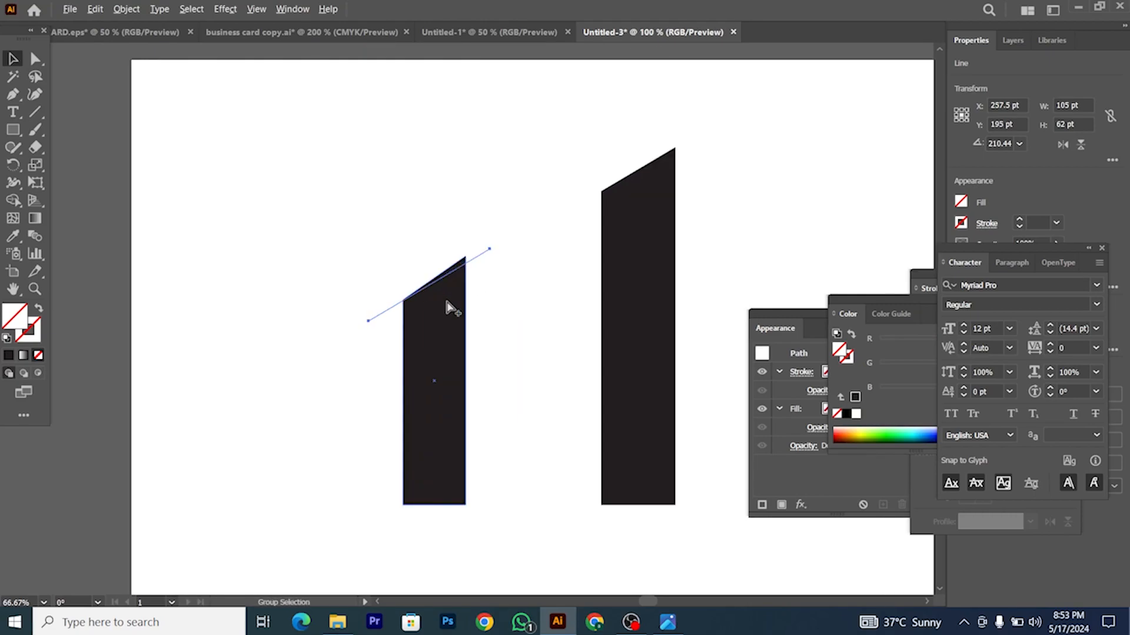
shift+click(466, 332)
Step: Trim the short bar's top along the line with Shape Builder, deleting the leftover line
key(ctrl+equal)
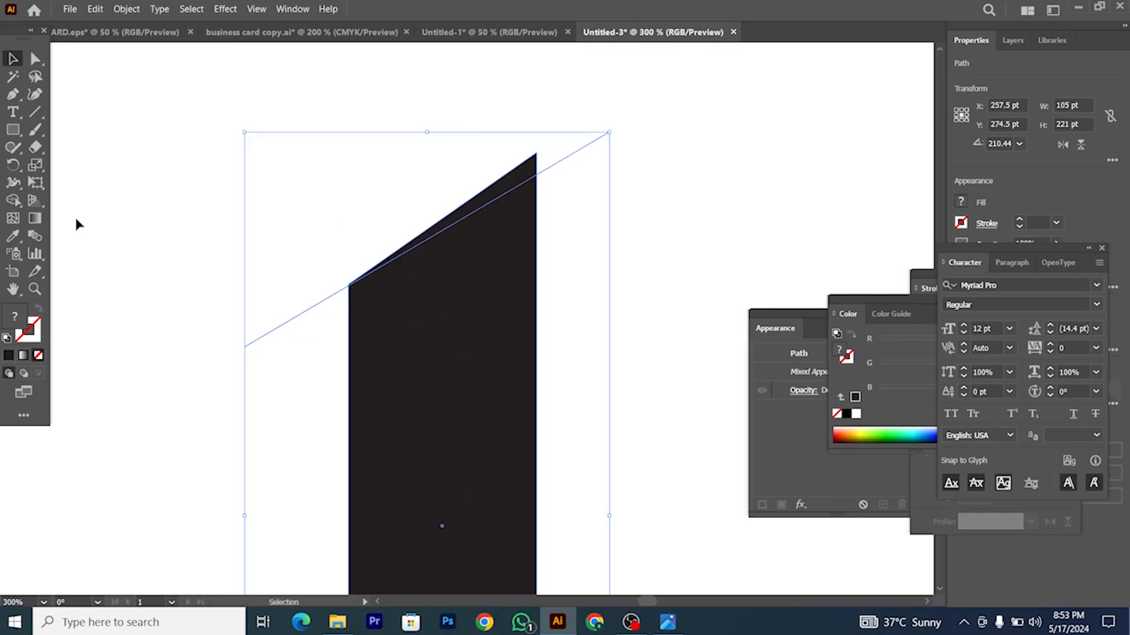
click(12, 200)
alt+click(494, 191)
alt+click(325, 300)
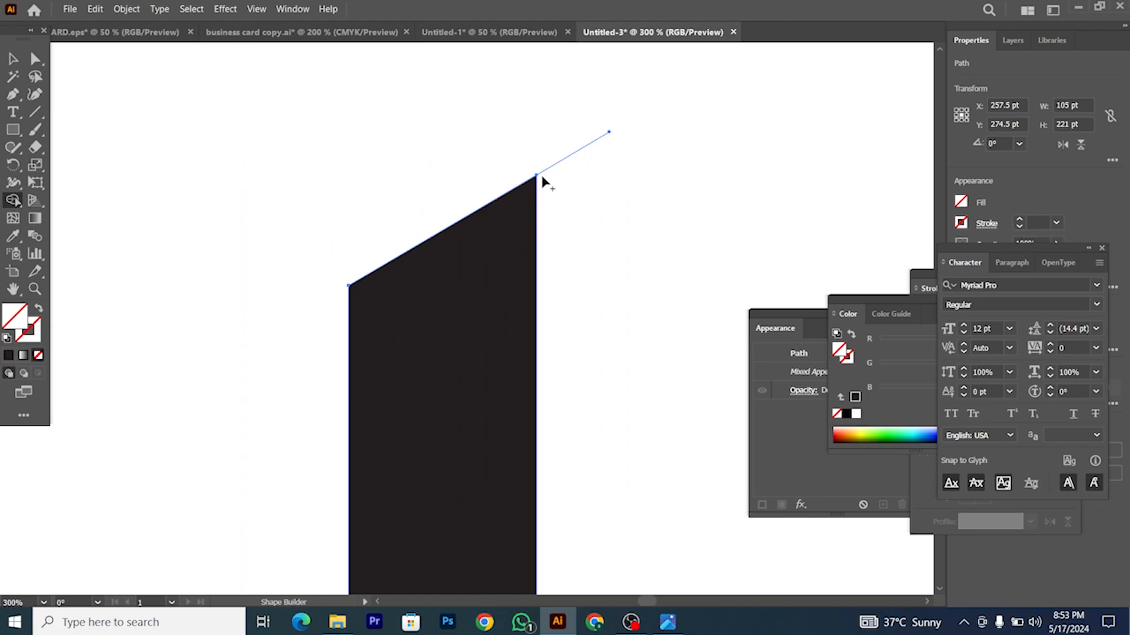
scroll(217, 180, down, 2)
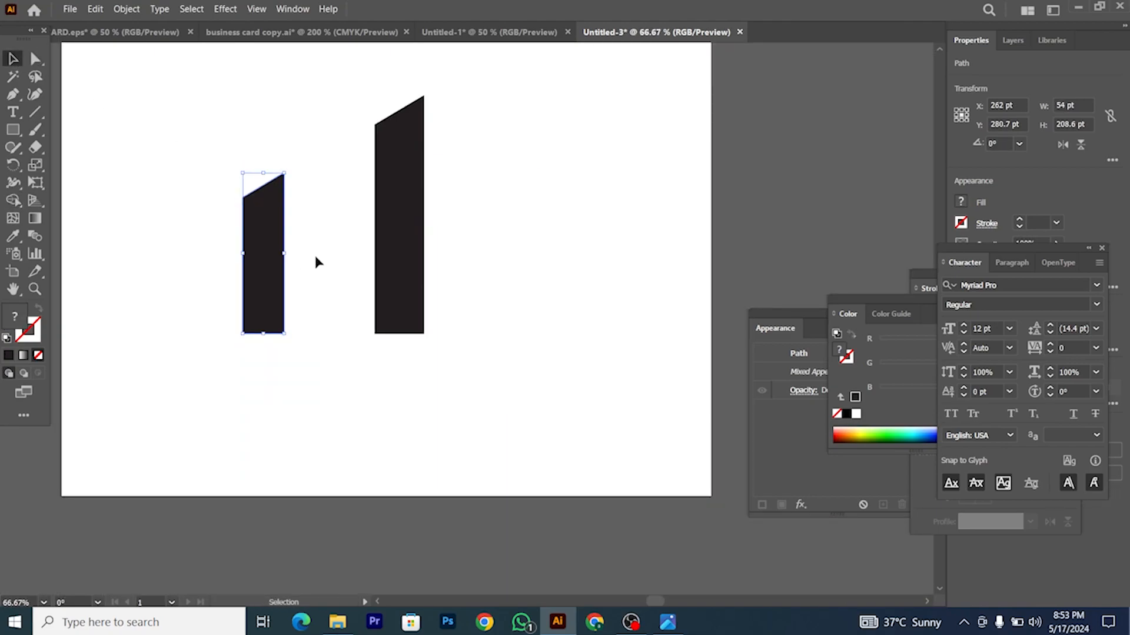
Step: Move the short bar against the tall bar and fill it green
click(314, 258)
drag(267, 264, 364, 252)
scroll(354, 250, up, 3)
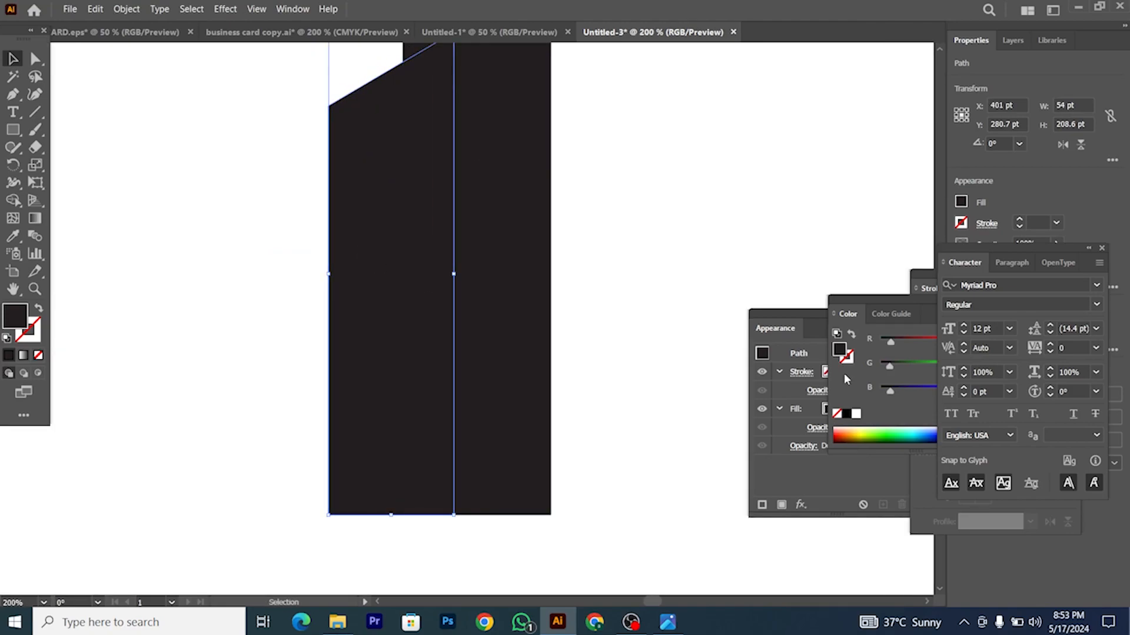
click(891, 426)
scroll(514, 338, down, 3)
Step: Bring the green bar in front of the black bar and shift it slightly right
right_click(418, 250)
mouse_move(507, 548)
click(604, 542)
click(514, 404)
scroll(514, 404, up, 5)
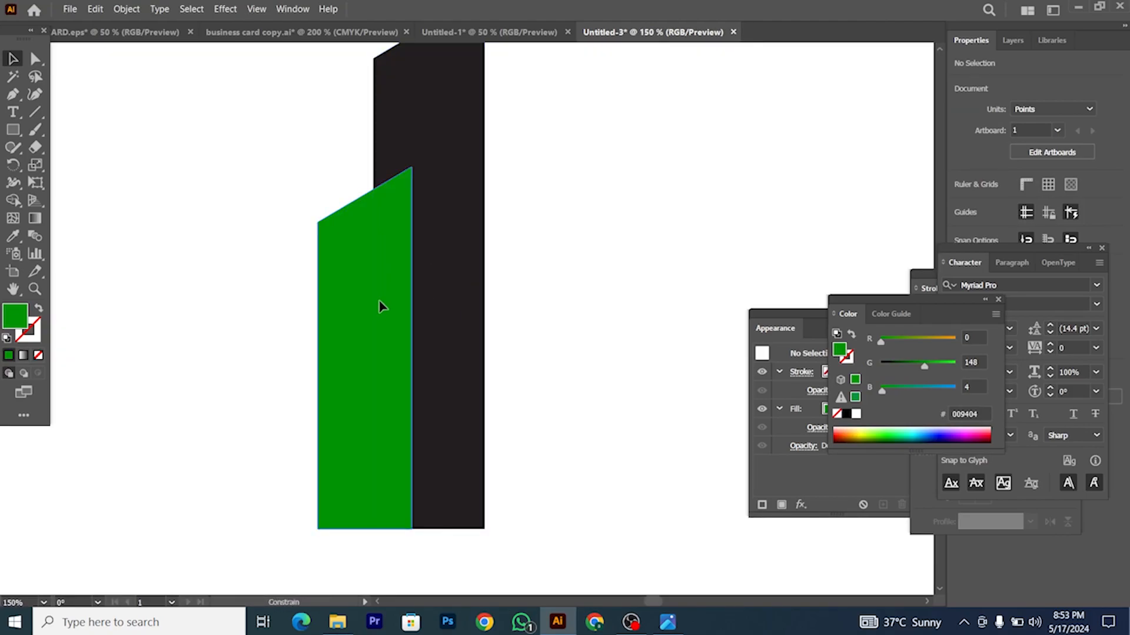
drag(380, 306, 388, 304)
Step: Offset the green bar by 10 pt and delete the offset from the black tower, leaving a white gap
click(126, 9)
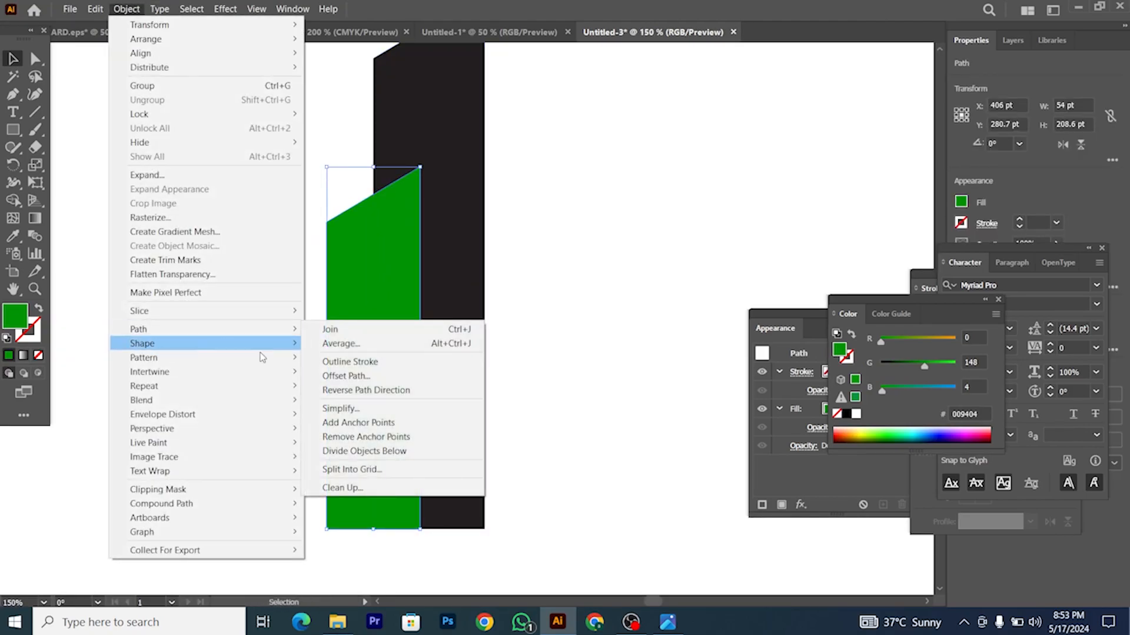
click(342, 373)
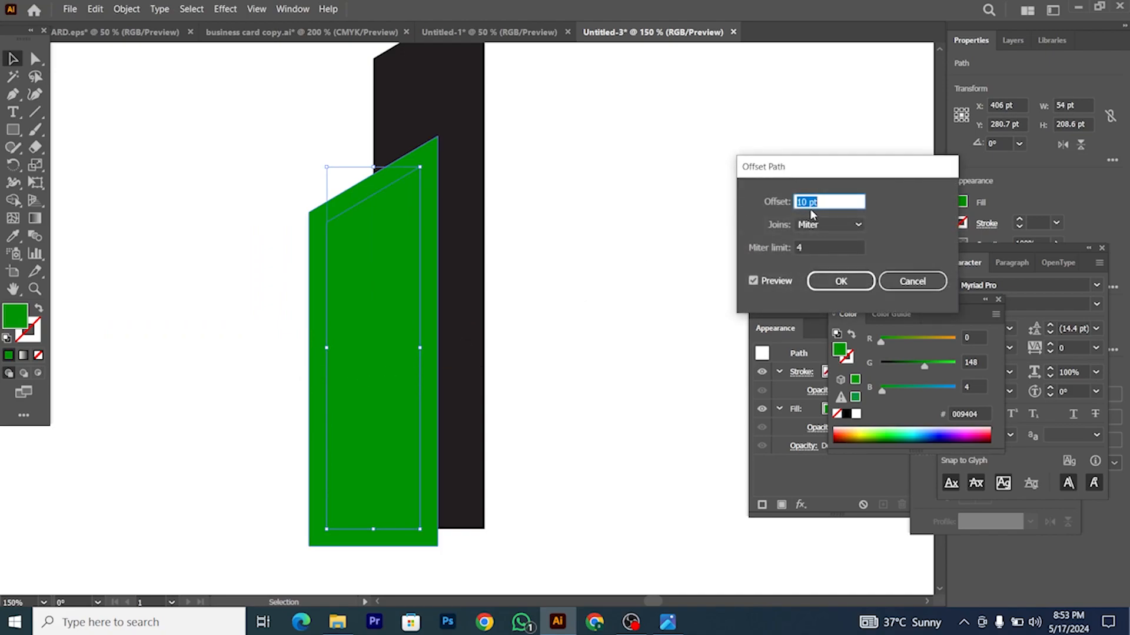
click(841, 281)
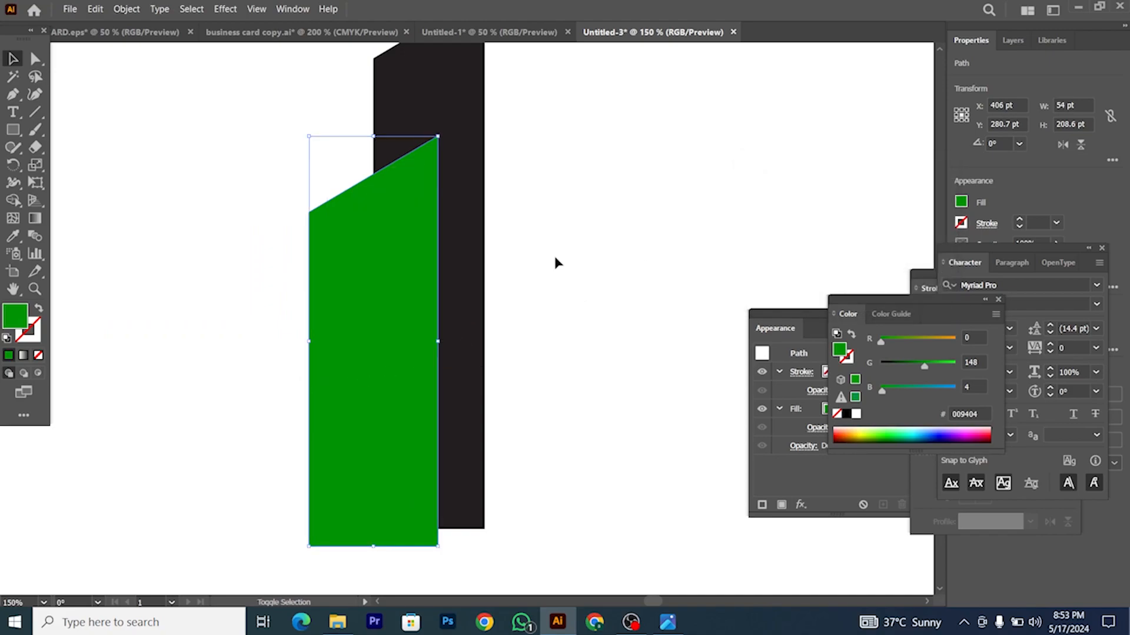
shift+click(467, 207)
click(12, 199)
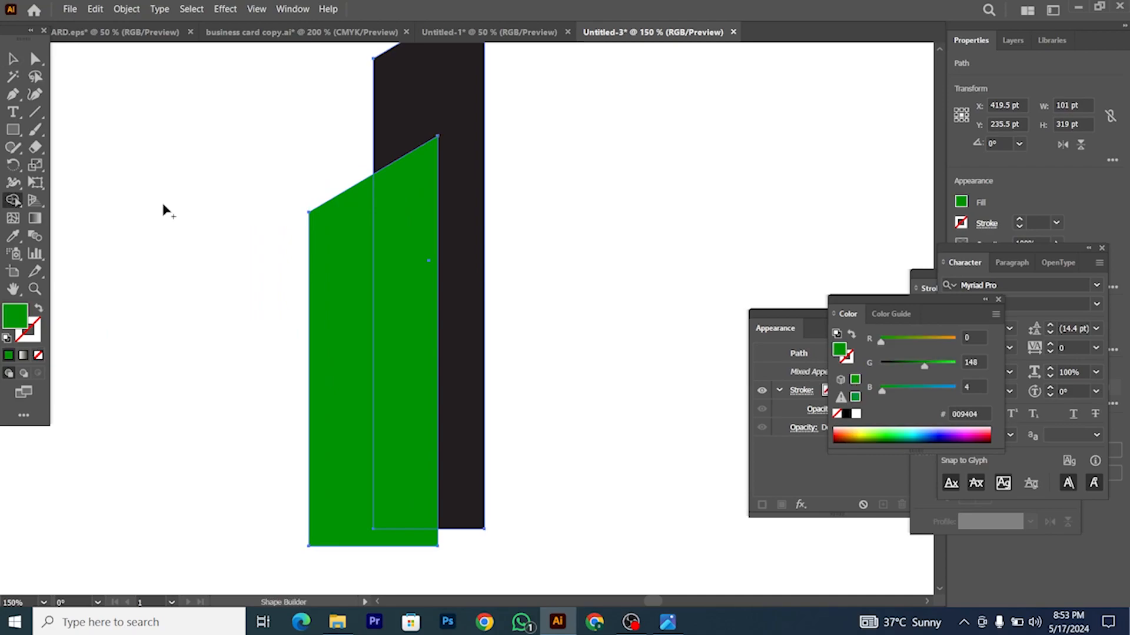
drag(382, 195, 304, 290)
scroll(304, 291, down, 1)
scroll(305, 295, down, 2)
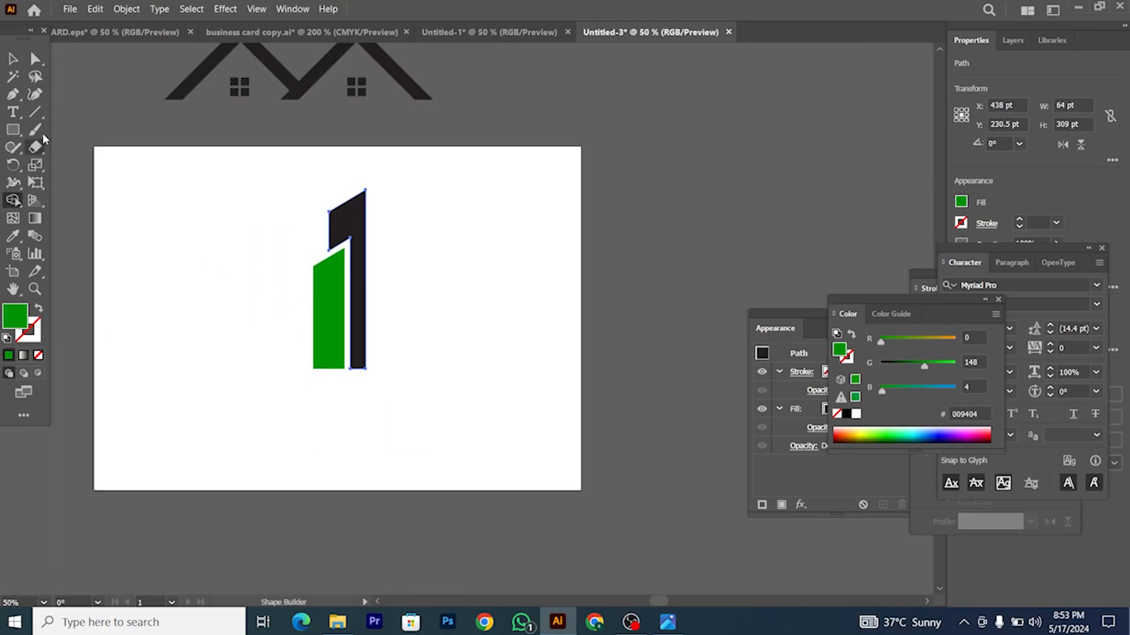
click(12, 59)
click(200, 204)
key(ctrl+plus)
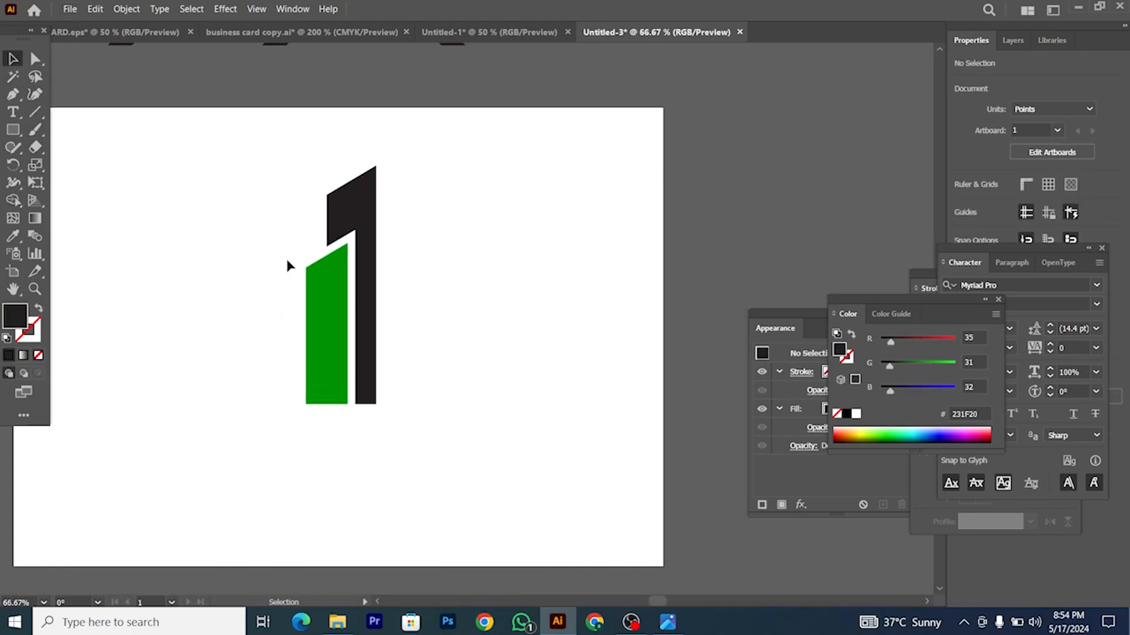
Step: Nudge the green bar slightly to the left
key(ctrl+a)
click(273, 265)
scroll(323, 290, up, 3)
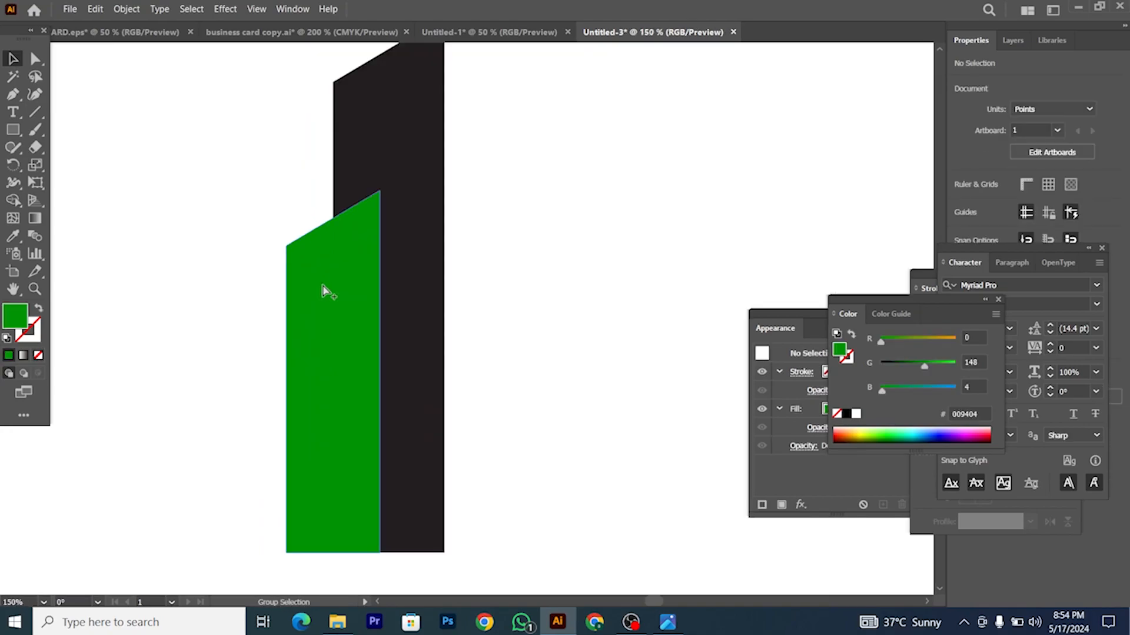
drag(338, 292, 331, 294)
scroll(332, 294, down, 3)
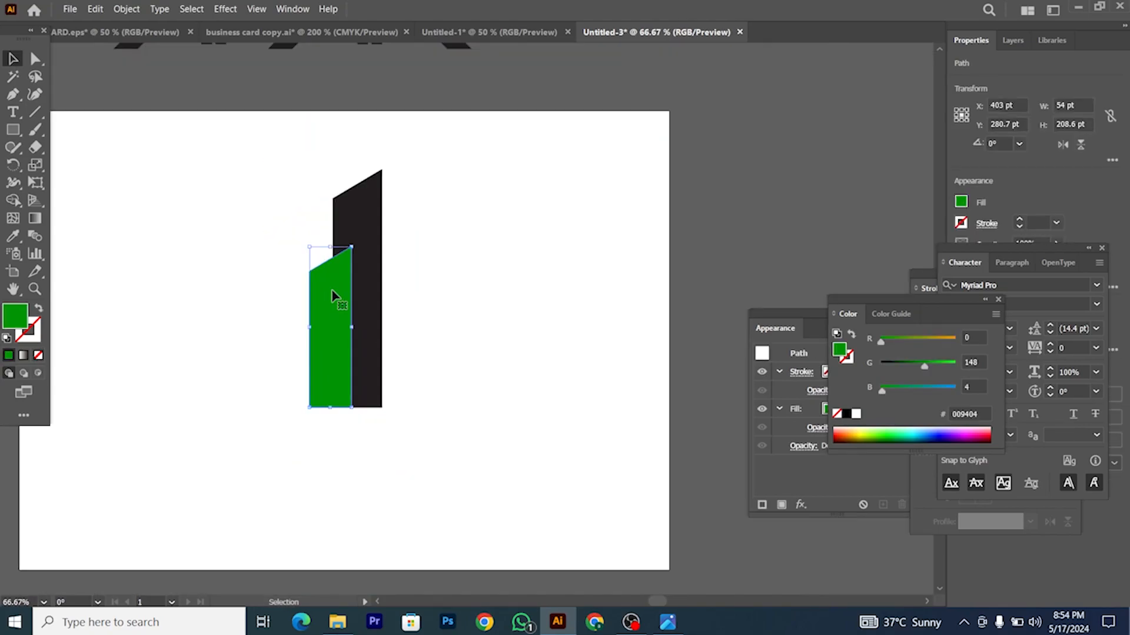
Step: Offset the green bar by 9 pt and delete the offset area with Shape Builder, leaving a white gap
click(126, 9)
mouse_move(212, 328)
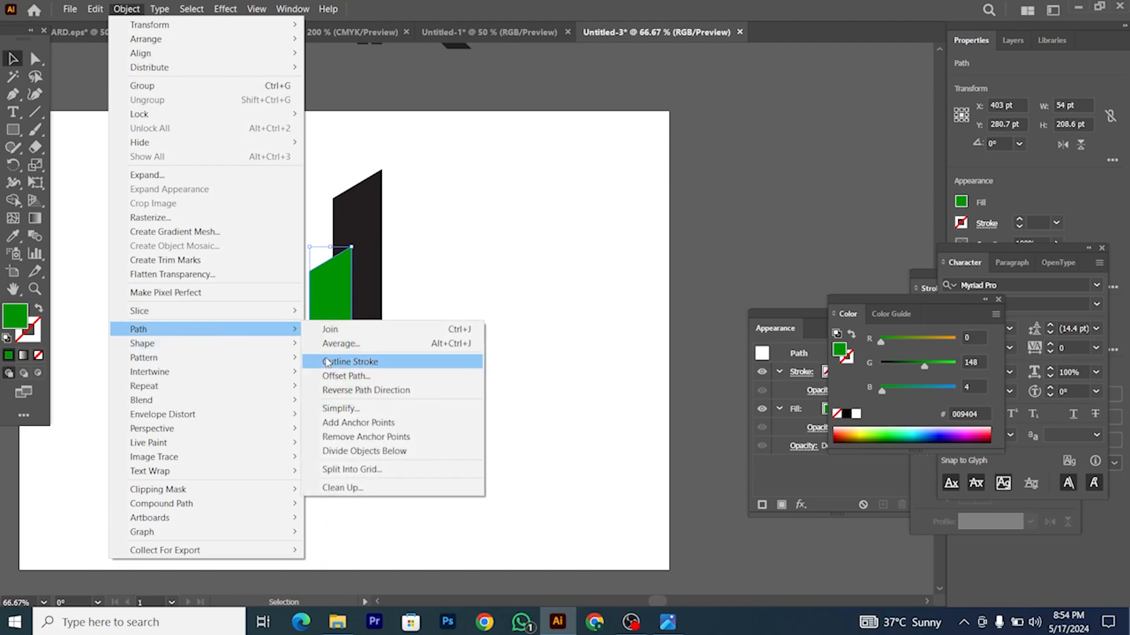
click(344, 377)
key(Down)
key(Down)
key(Up)
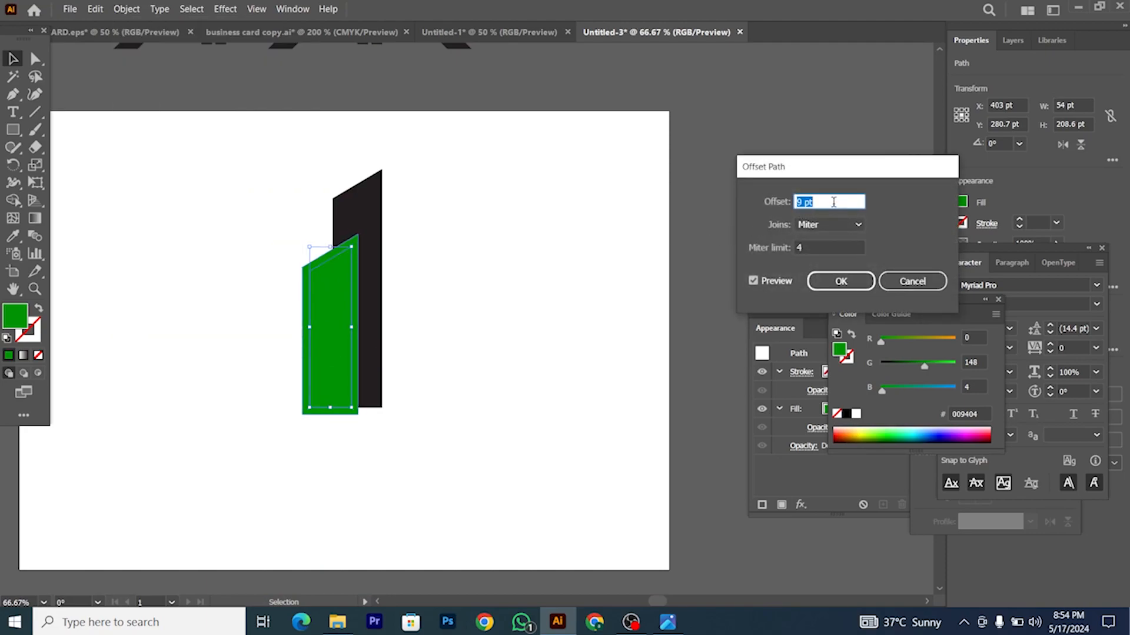
click(827, 273)
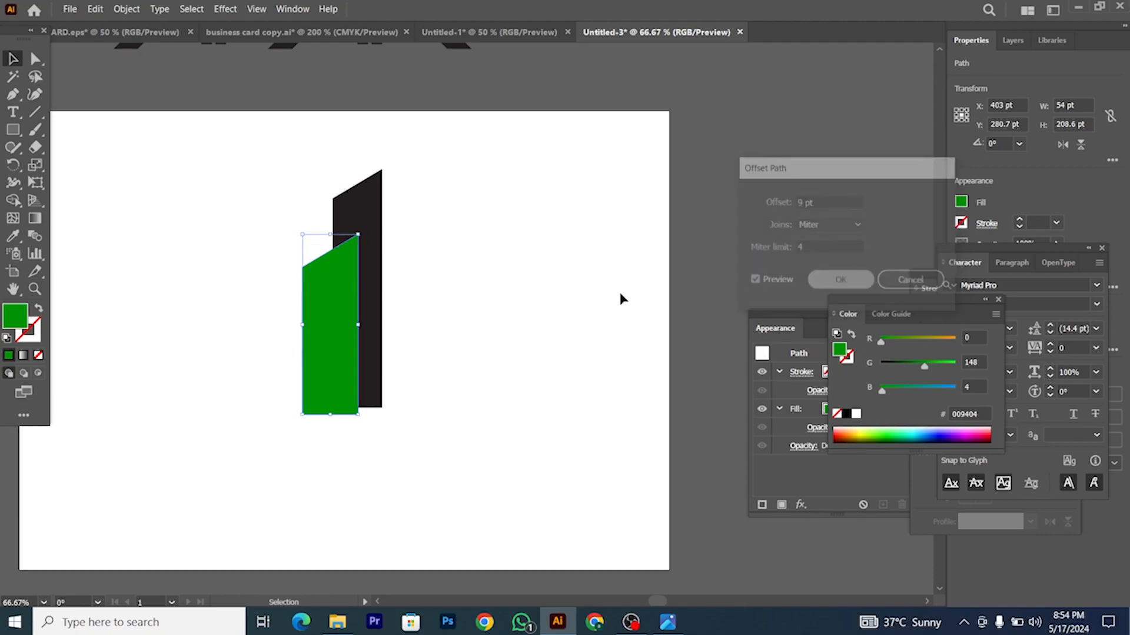
shift+click(376, 227)
click(16, 202)
drag(346, 284, 270, 306)
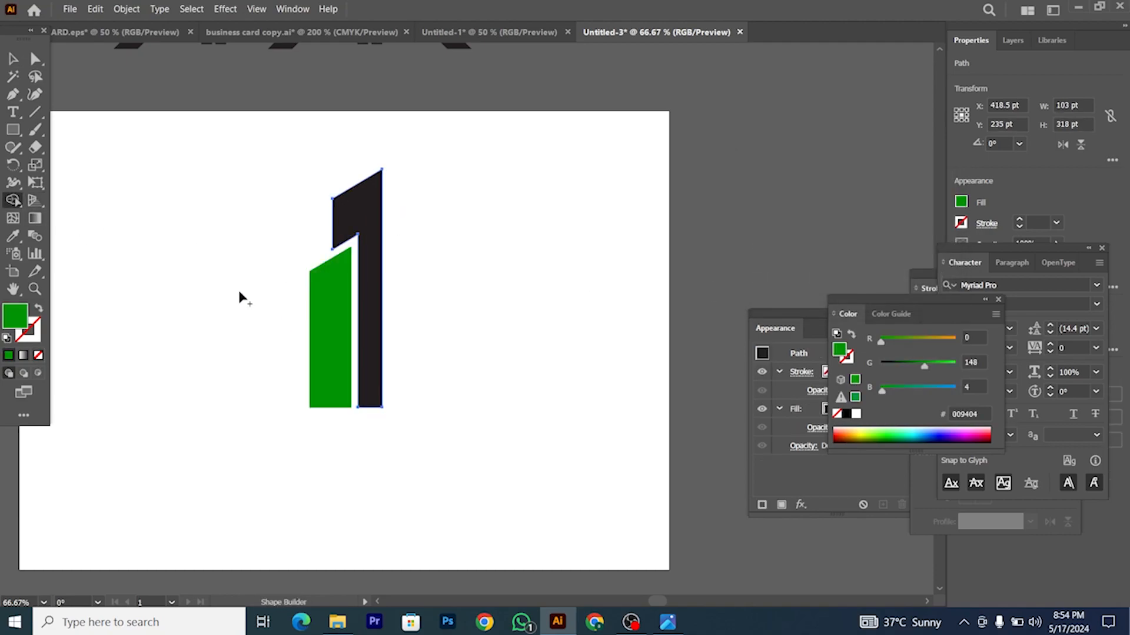
click(13, 58)
click(277, 329)
key(ctrl+minus)
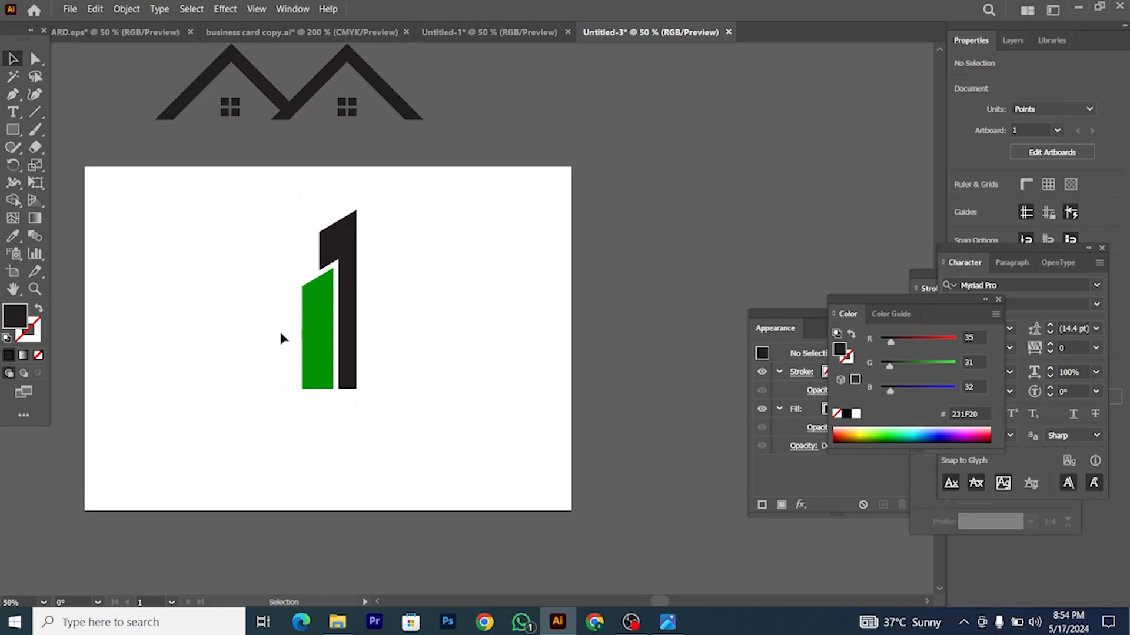
Step: Alt-drag a copy of the green bar to the right of the black tower
scroll(279, 329, up, 1)
scroll(281, 337, right, 1)
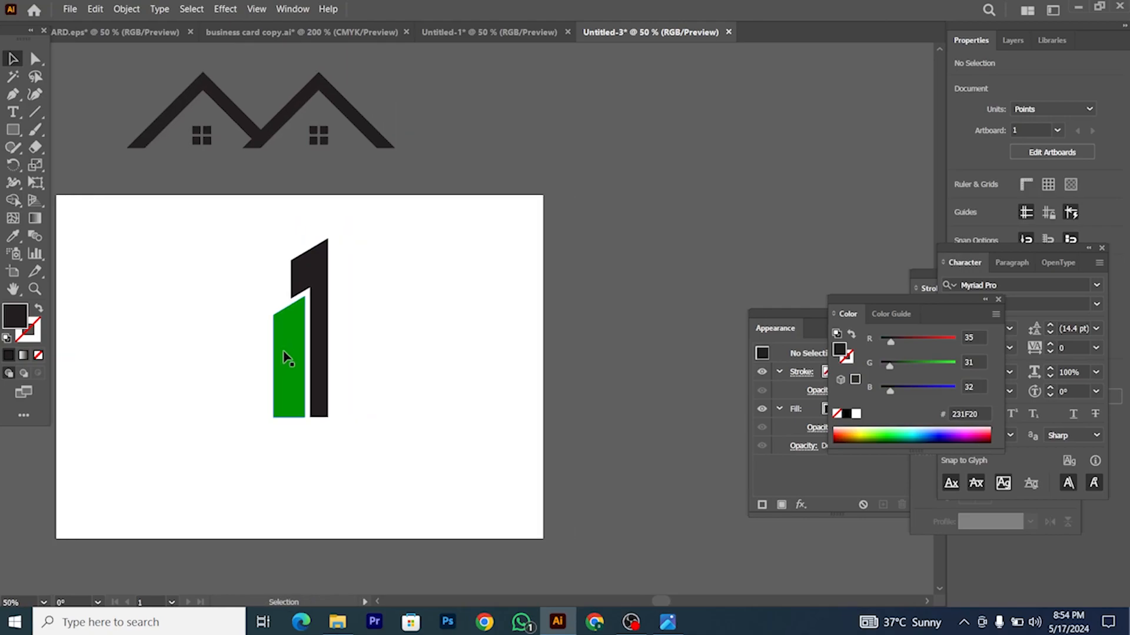
drag(283, 362, 347, 360)
scroll(350, 353, right, 1)
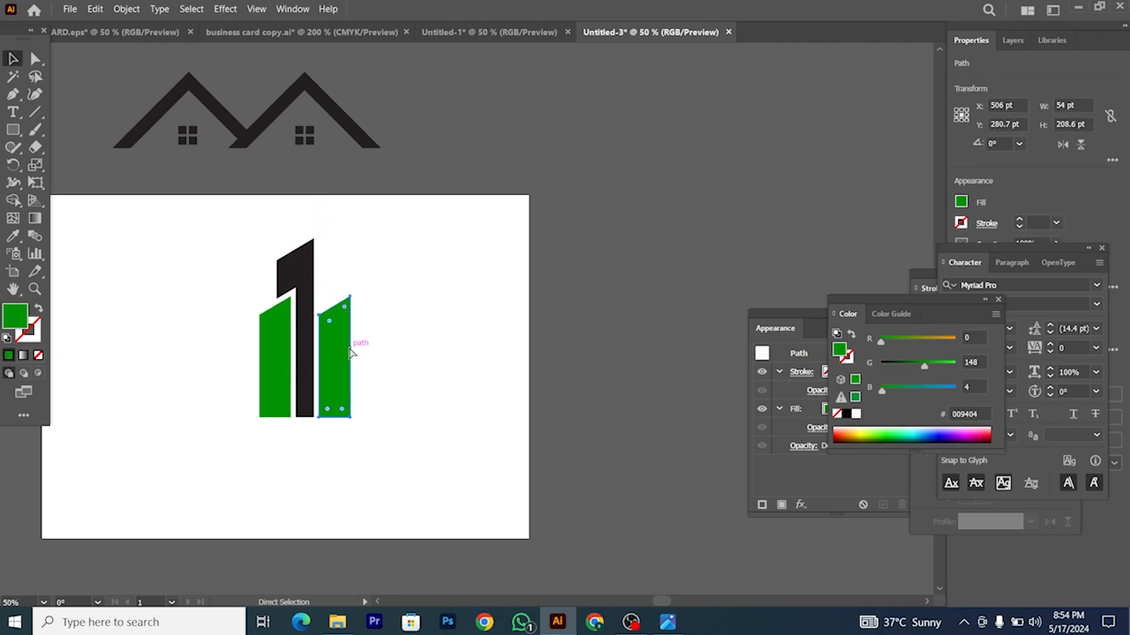
click(383, 337)
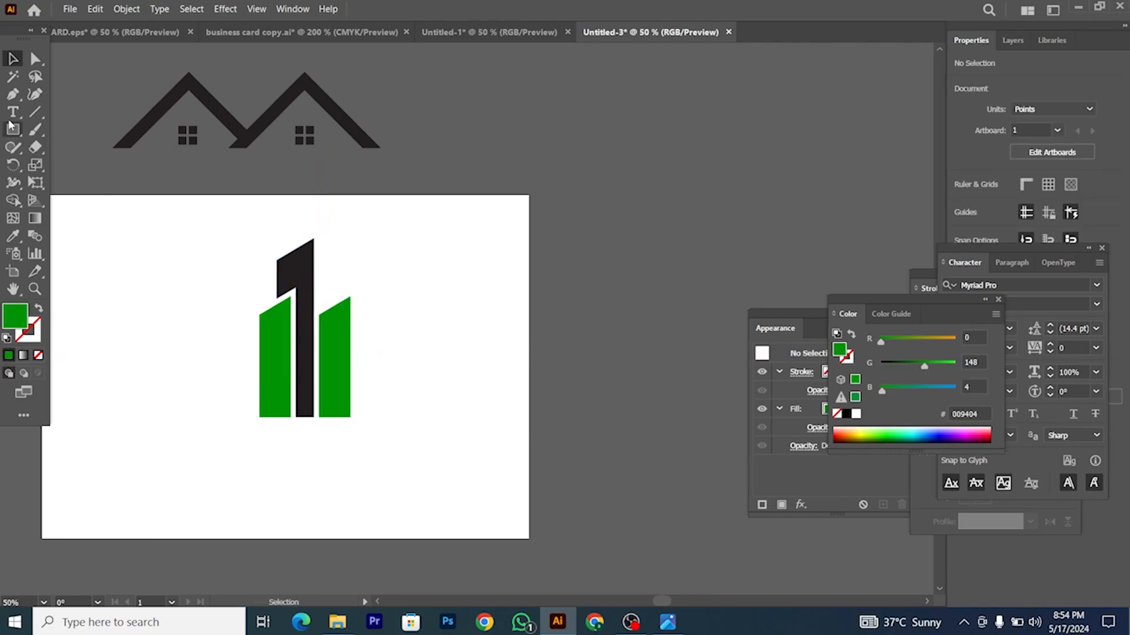
Step: Draw a tall slanted-top tower outline with the Pen tool beside the right green bar
click(11, 96)
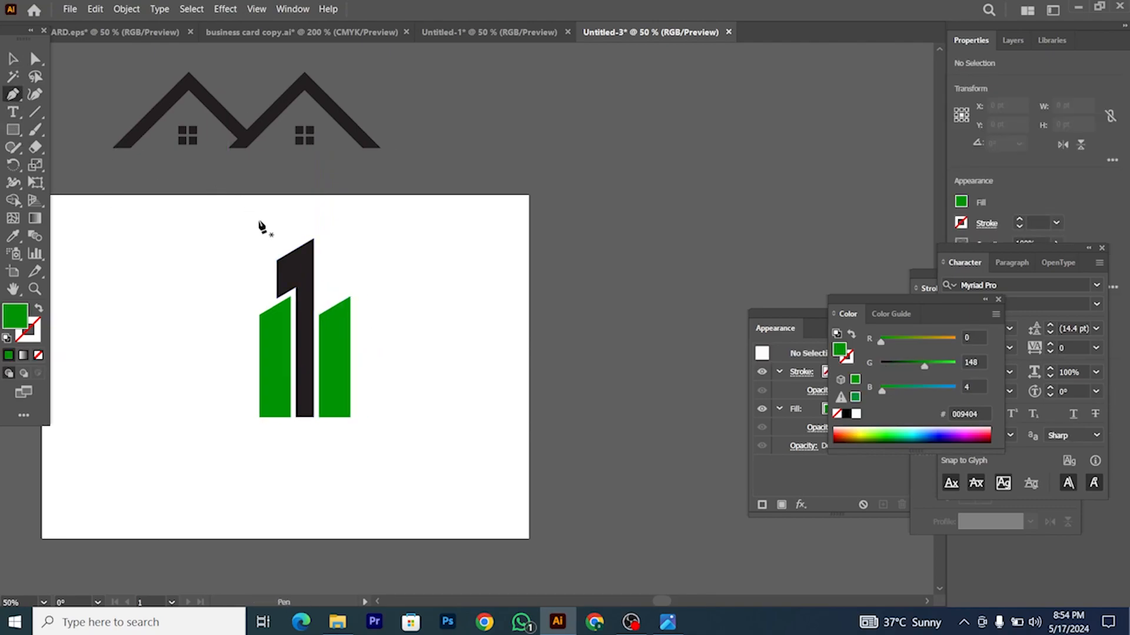
click(331, 301)
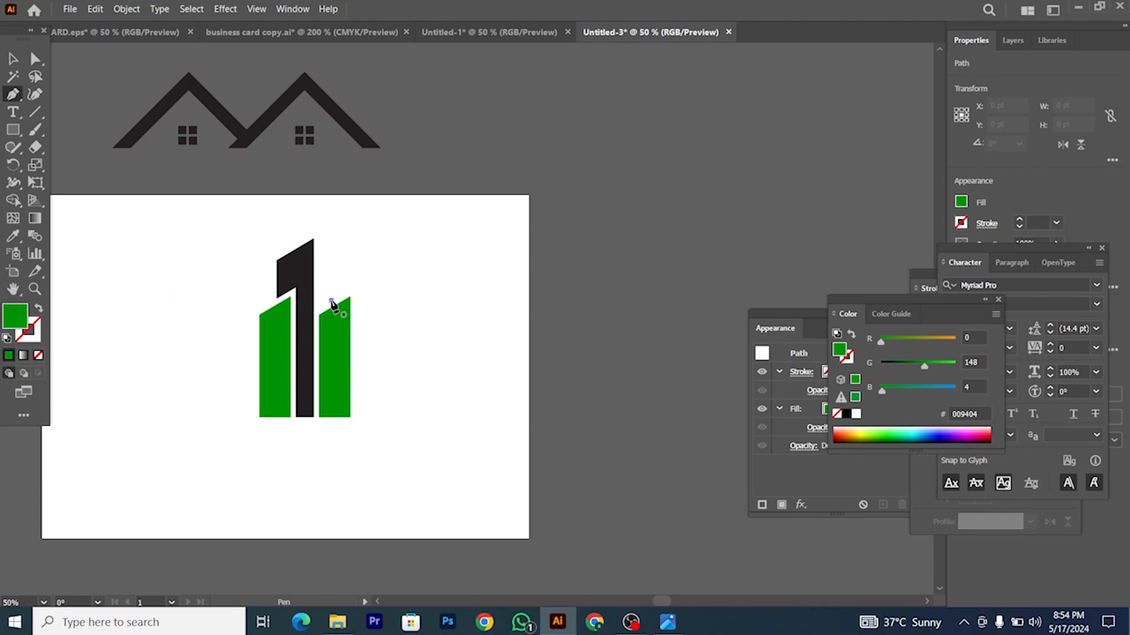
click(332, 266)
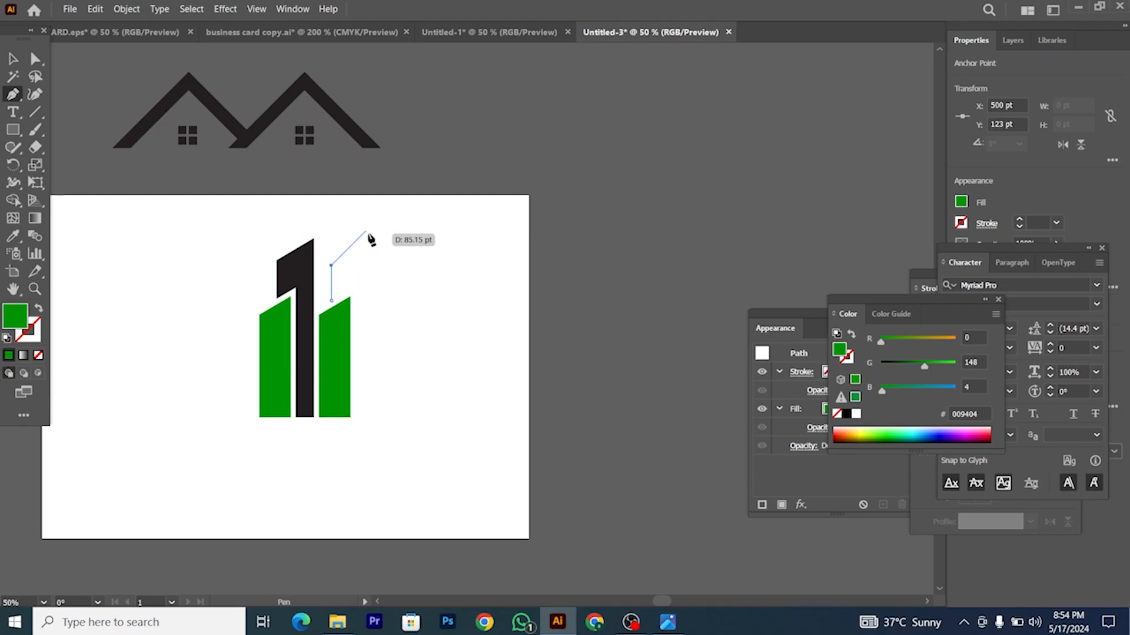
click(367, 229)
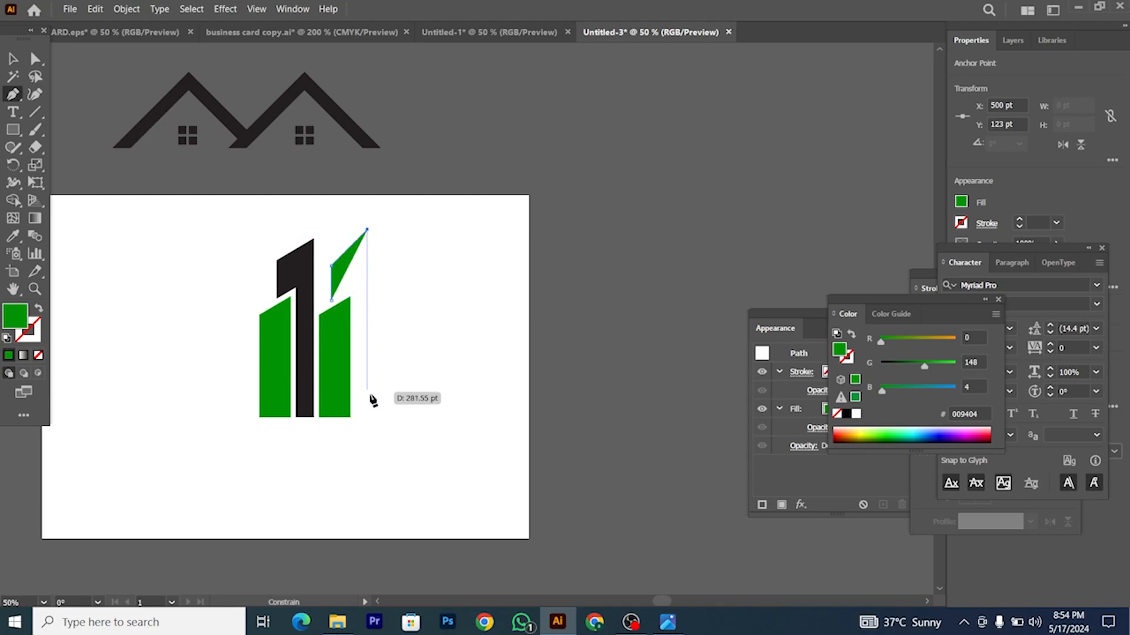
click(368, 418)
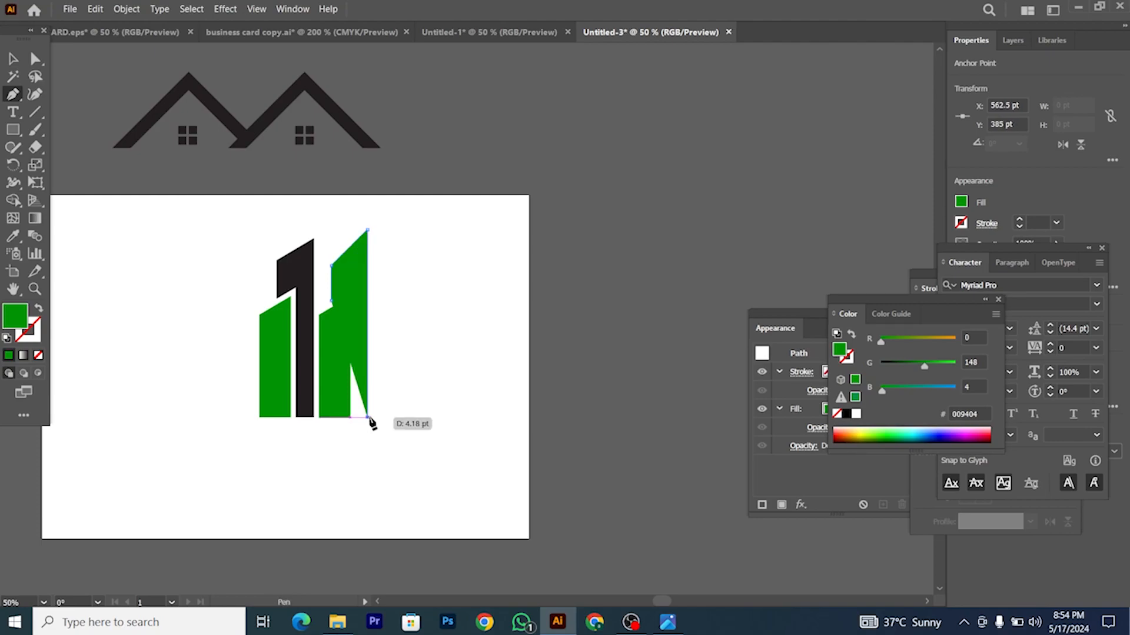
scroll(370, 421, up, 2)
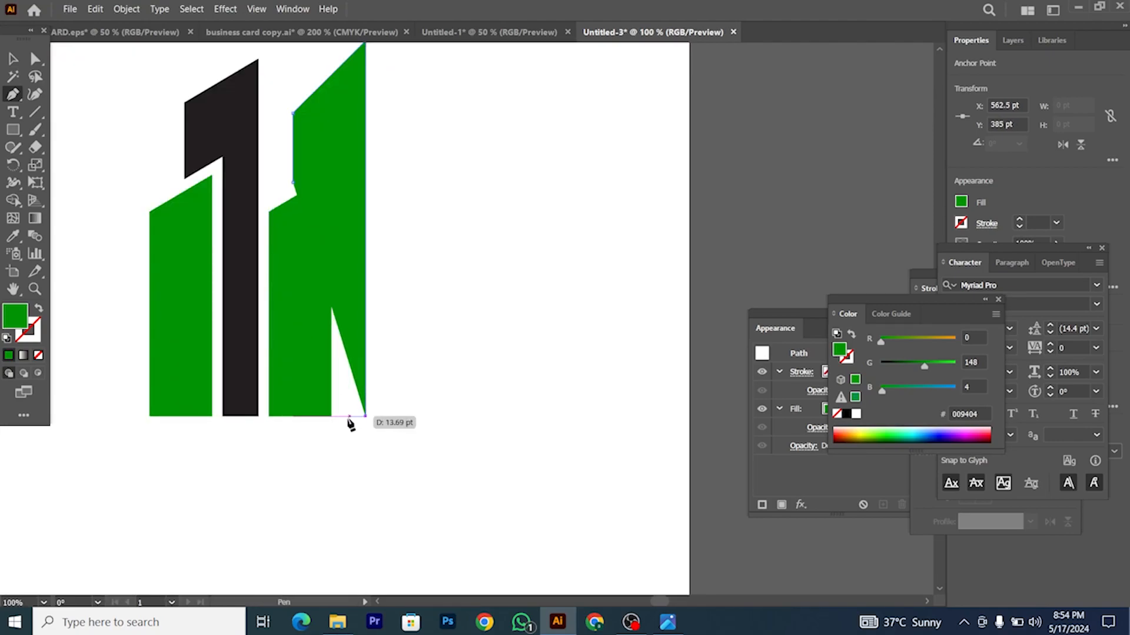
click(39, 308)
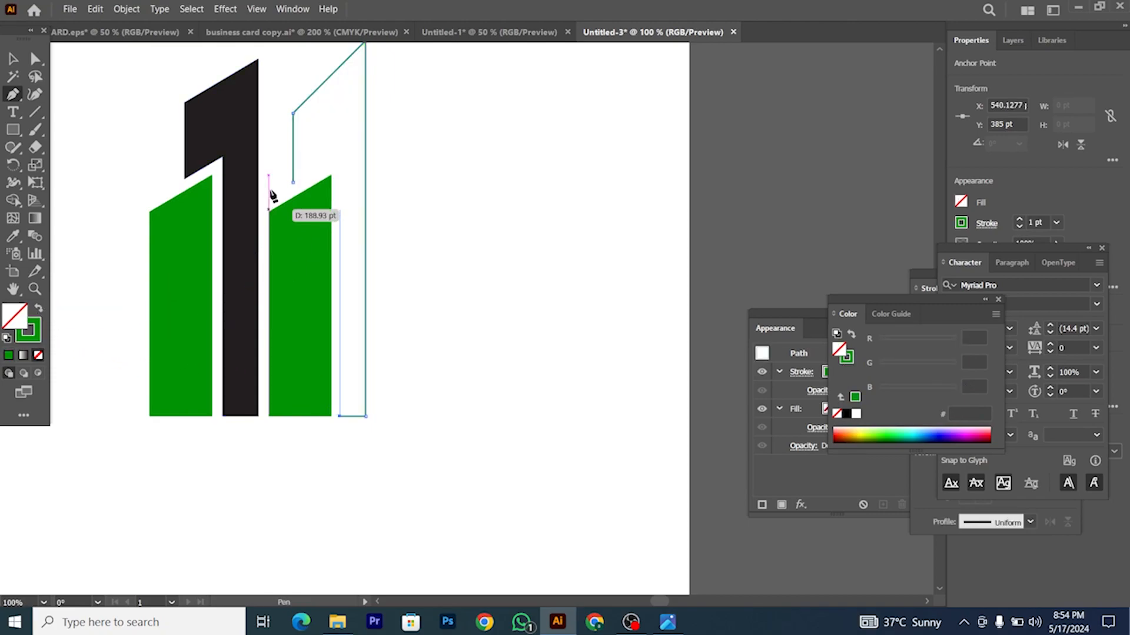
click(339, 155)
click(293, 183)
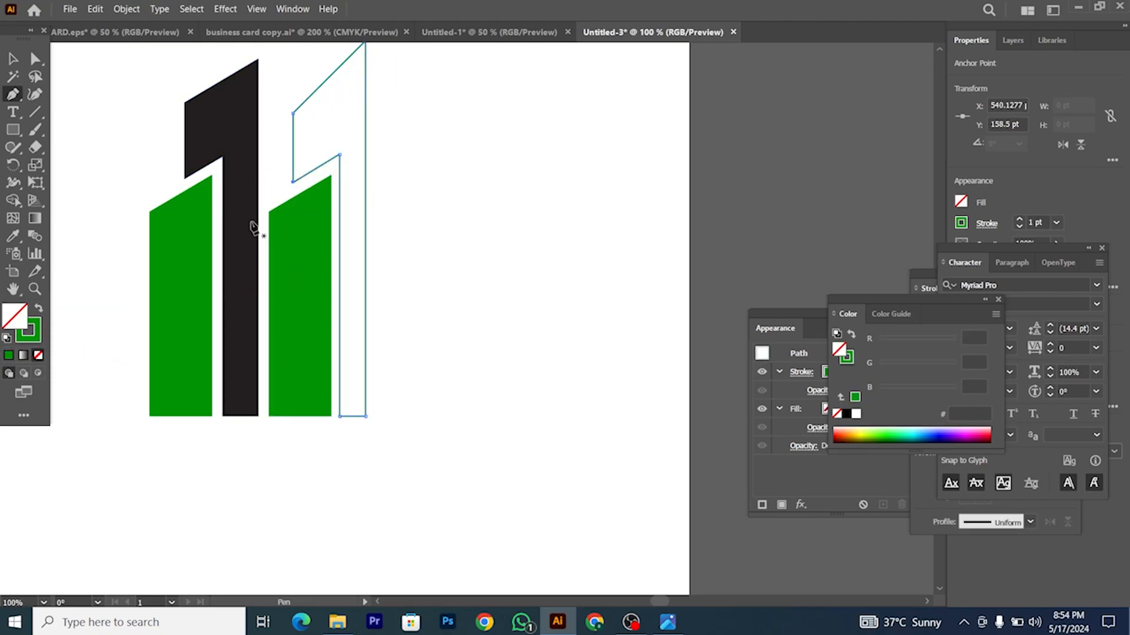
scroll(211, 161, up, 1)
Step: Shift the tower's inner edge right two nudges and lower its inner top corner to match the roof slope
click(35, 59)
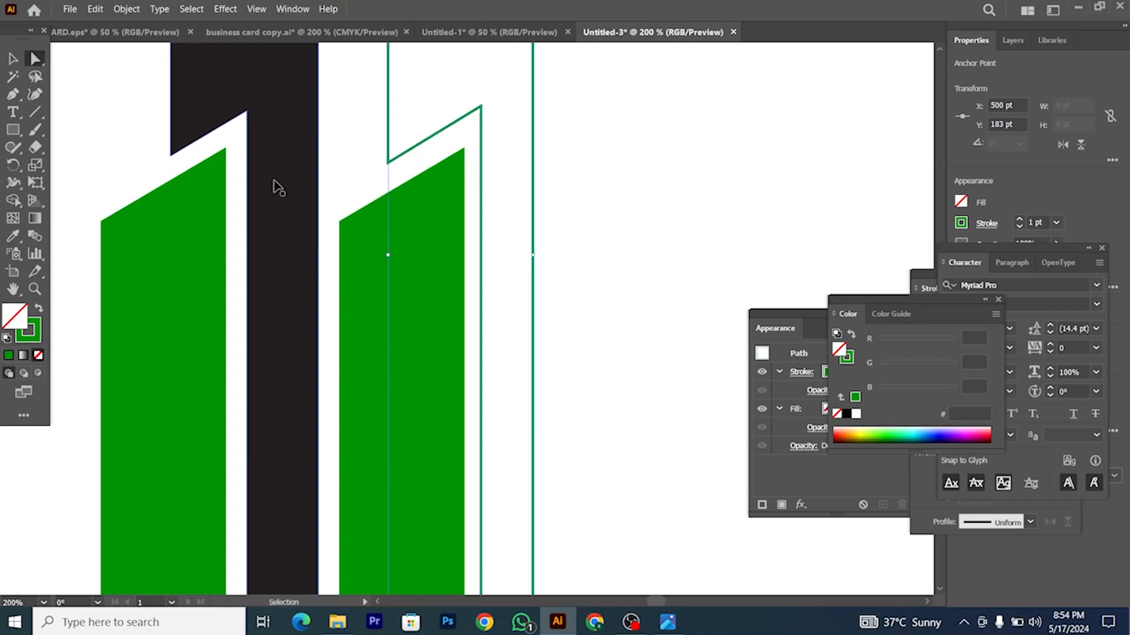
scroll(273, 184, up, 2)
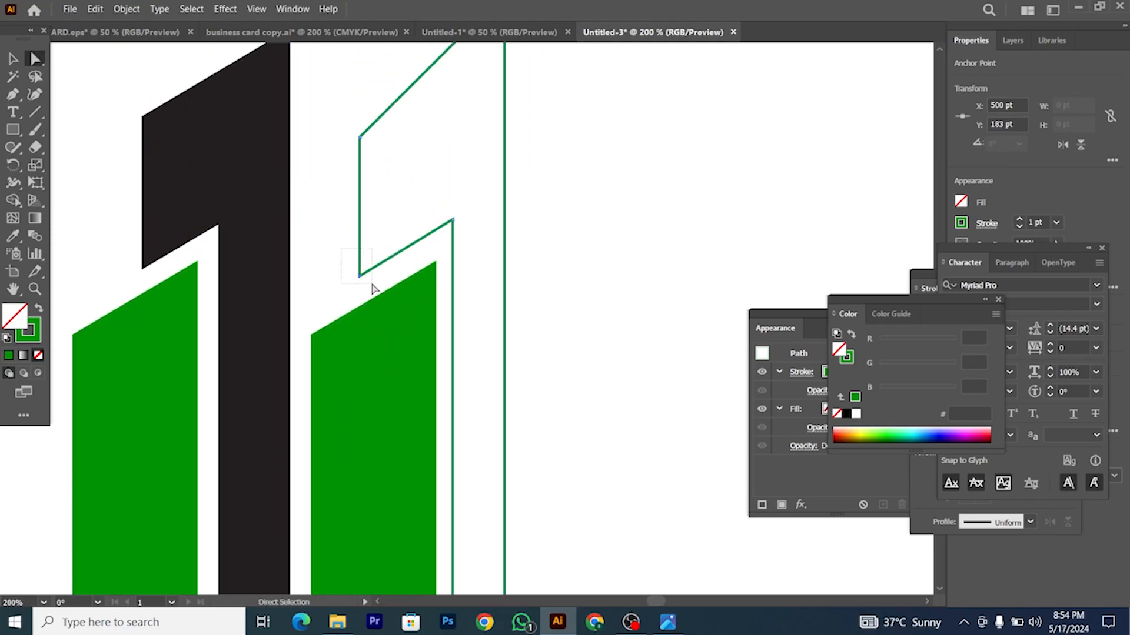
scroll(433, 249, down, 1)
drag(445, 364, 455, 519)
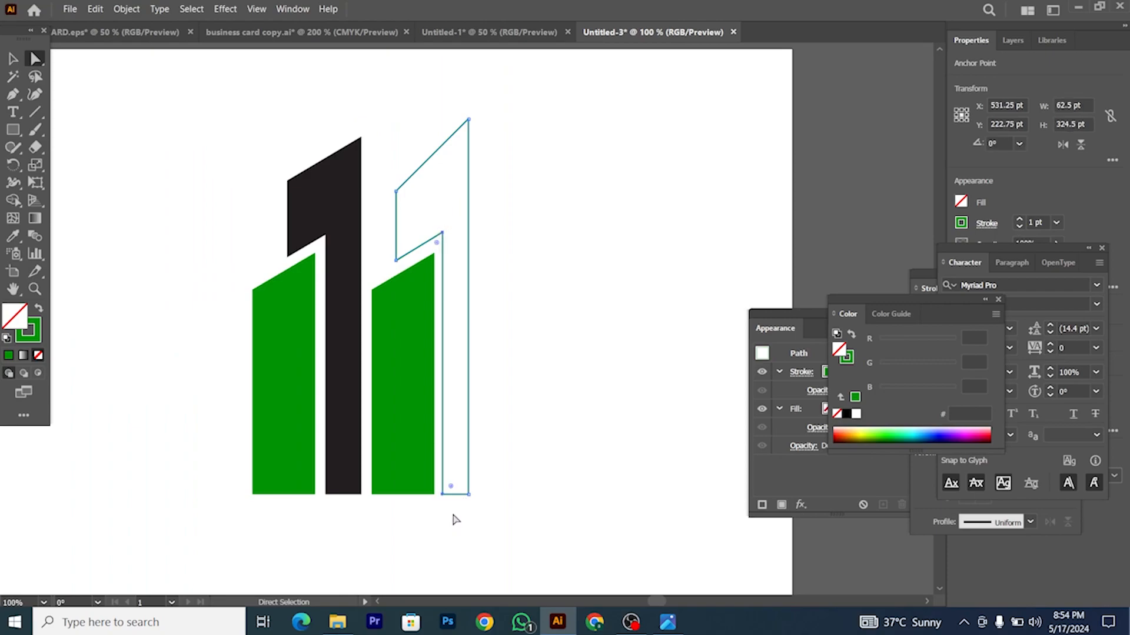
key(Right)
key(Right)
key(Right)
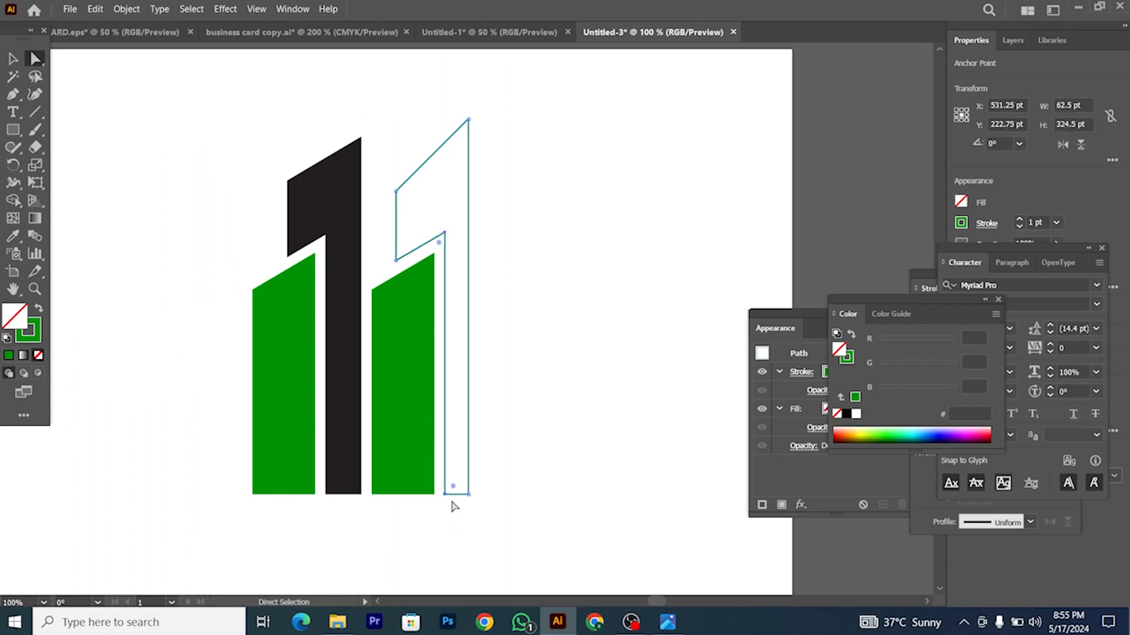
key(Right)
key(Right)
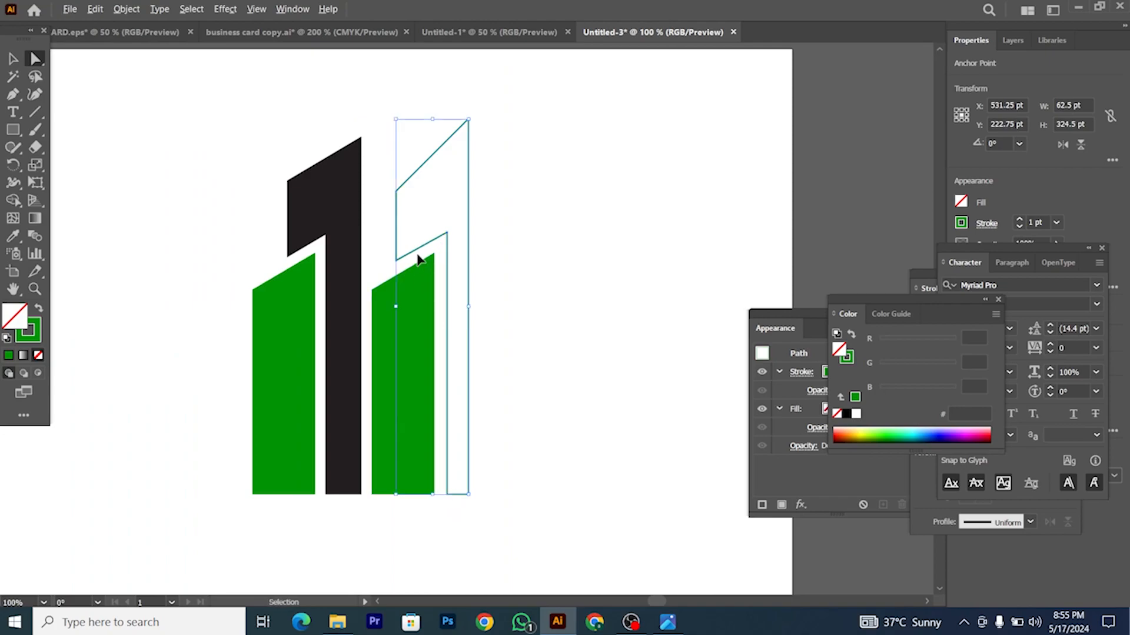
scroll(427, 244, up, 4)
click(503, 195)
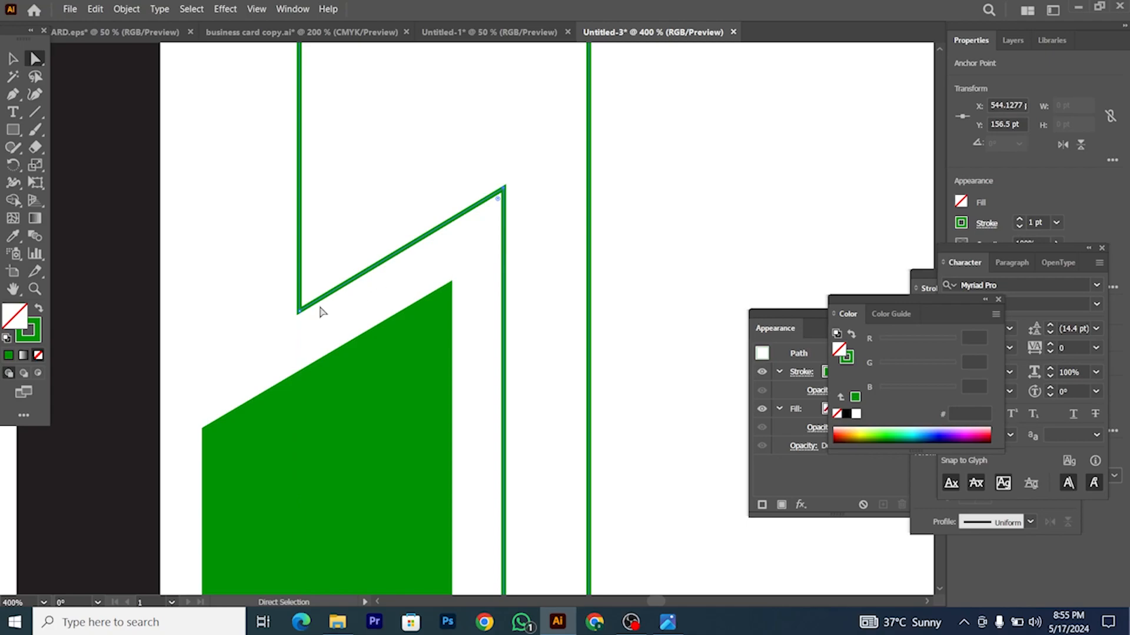
scroll(321, 311, down, 3)
scroll(386, 104, up, 1)
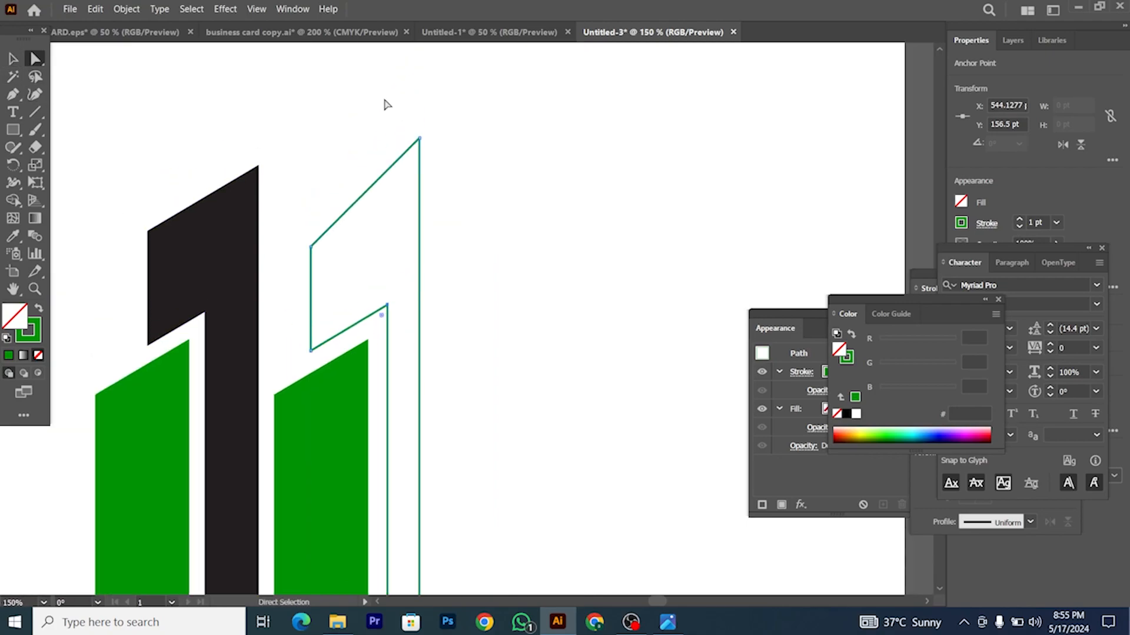
key(Down)
key(Down)
key(Down)
key(Down)
key(Down)
key(Down)
key(Down)
key(Down)
key(Down)
key(Down)
key(Down)
key(Down)
key(Down)
key(Down)
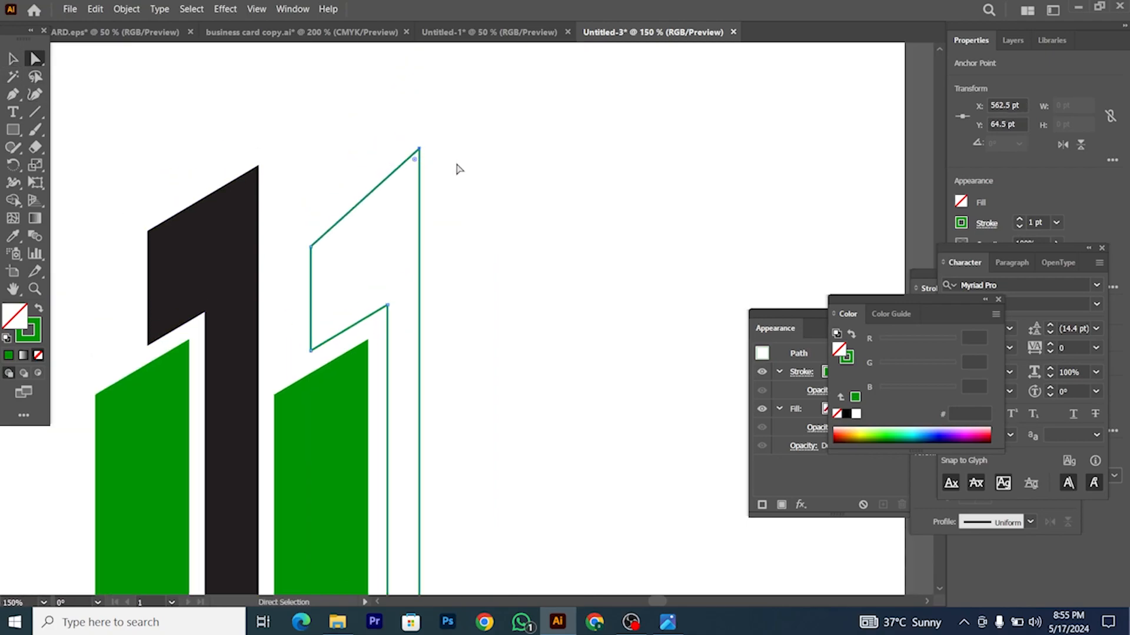
Step: Restore the new tower's green fill and deselect it
click(17, 62)
click(39, 309)
scroll(370, 321, down, 3)
click(422, 339)
scroll(423, 339, down, 2)
scroll(423, 340, up, 2)
scroll(385, 335, up, 1)
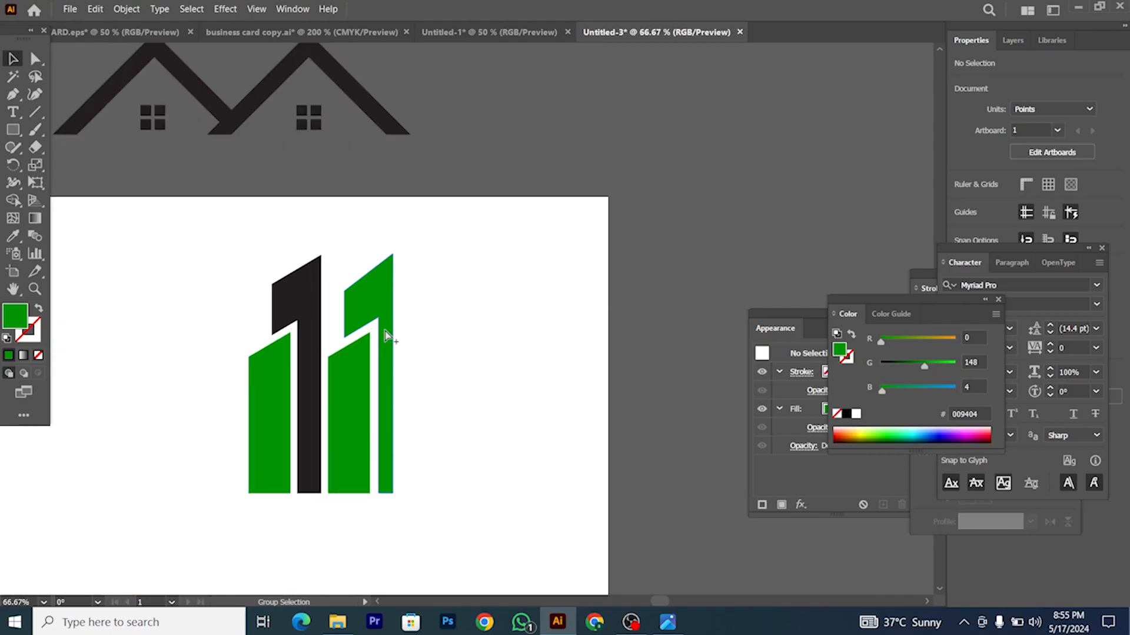
Step: Draw a closed Pen outline for the peaked top above the tall right tower
scroll(385, 334, up, 4)
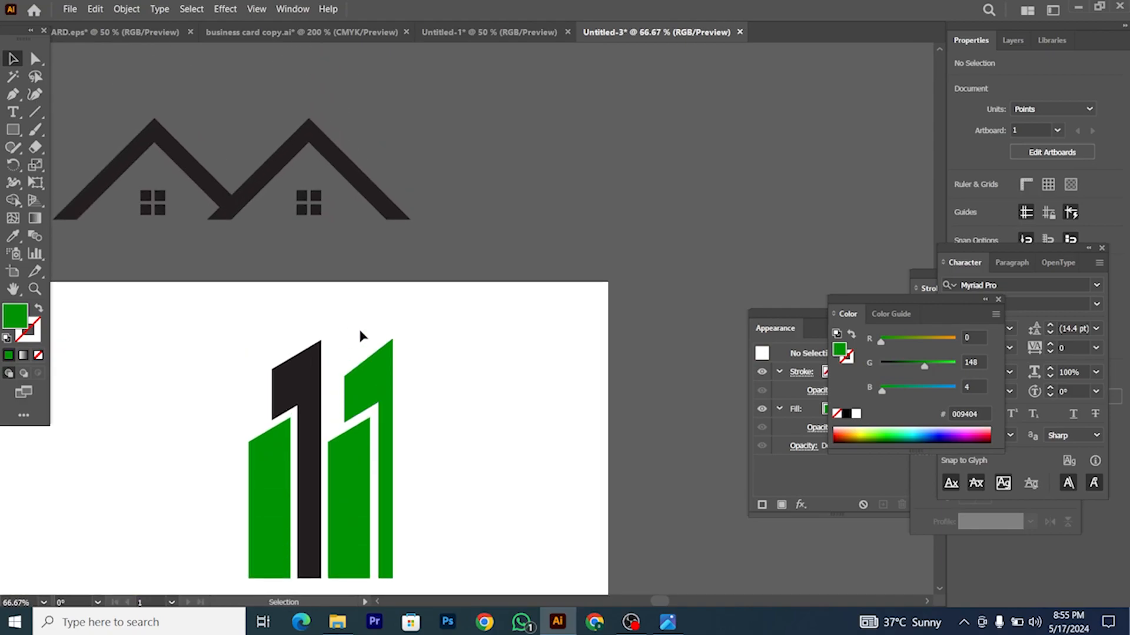
scroll(383, 334, down, 1)
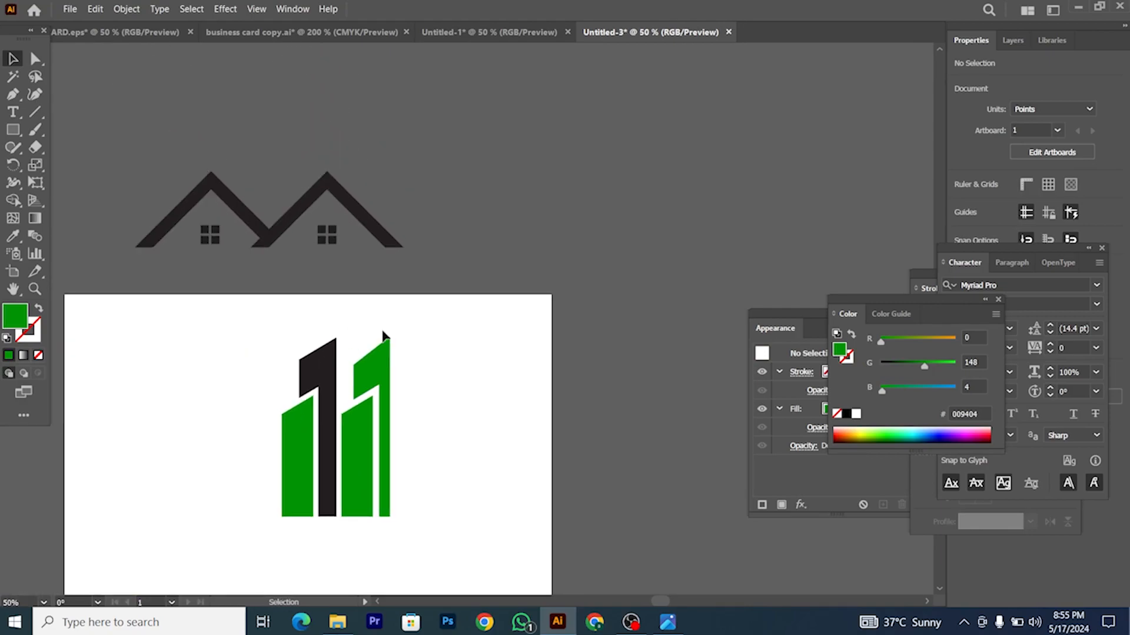
key(p)
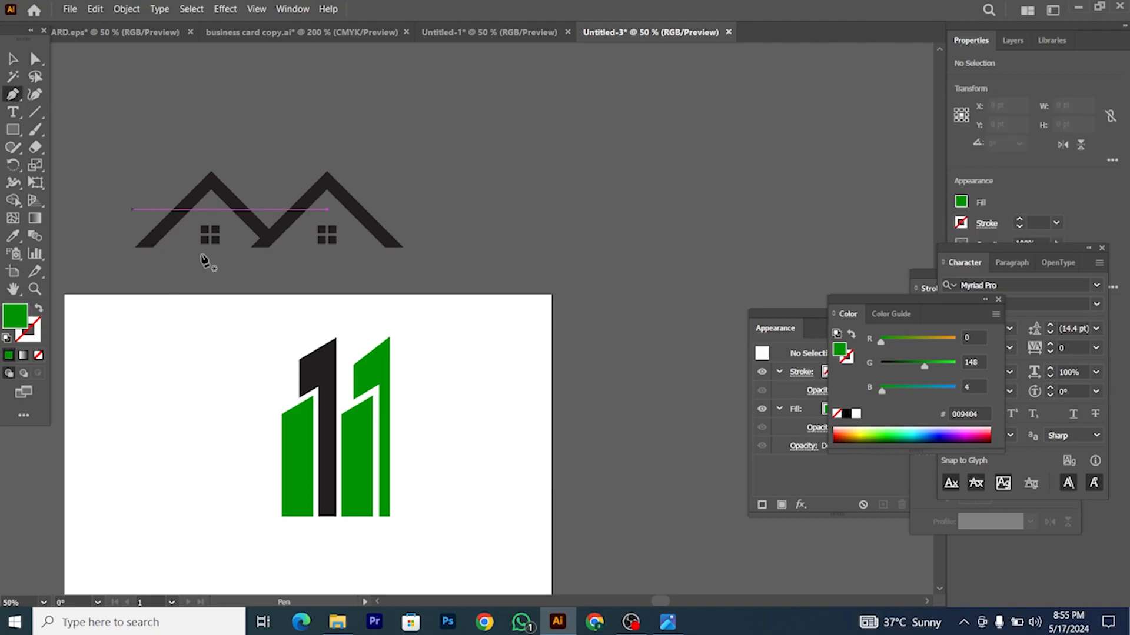
scroll(298, 341, up, 2)
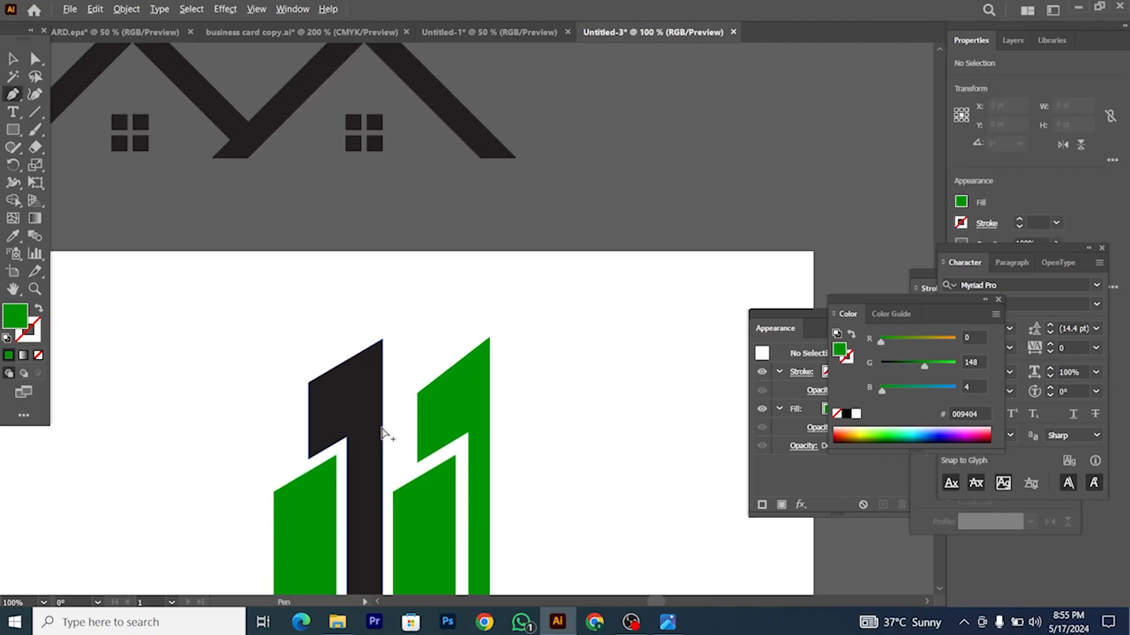
scroll(384, 434, up, 1)
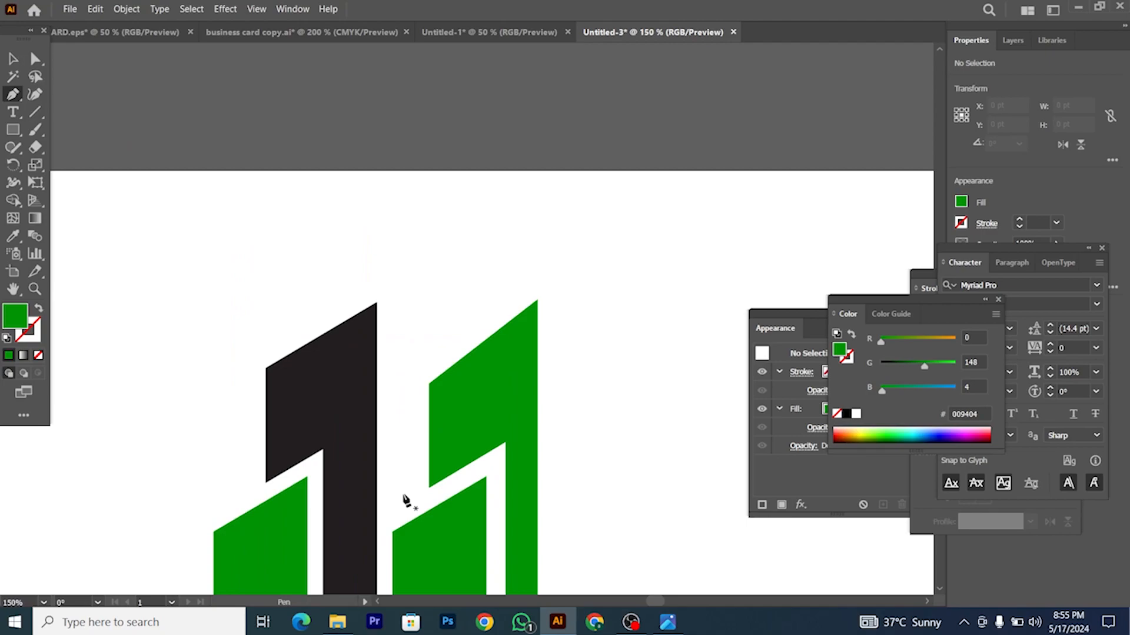
click(392, 504)
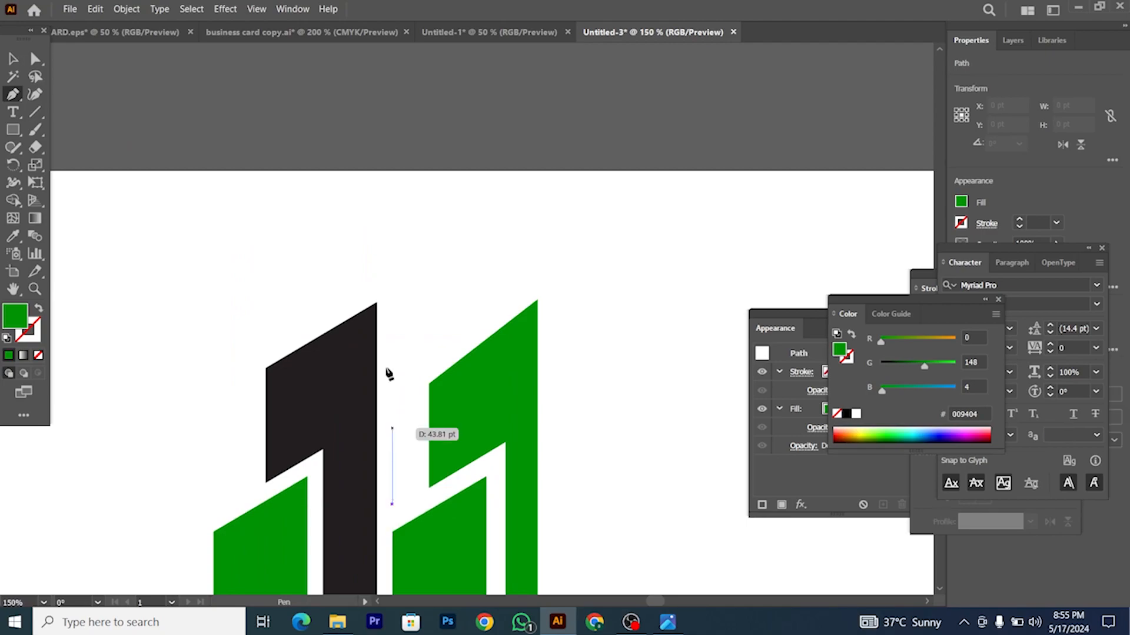
click(392, 216)
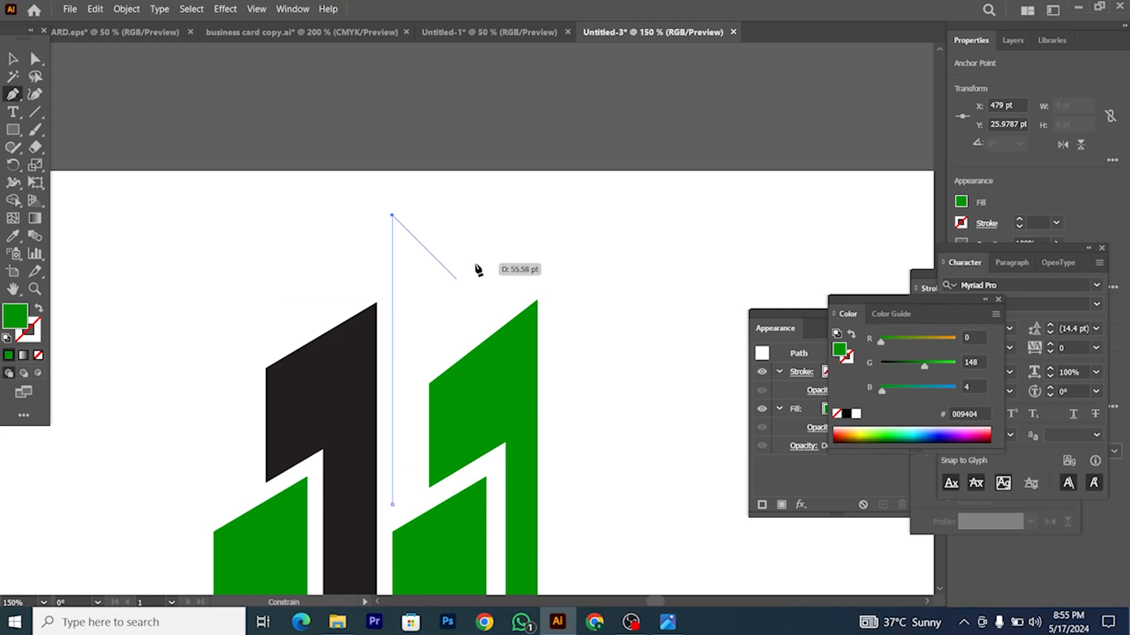
click(522, 300)
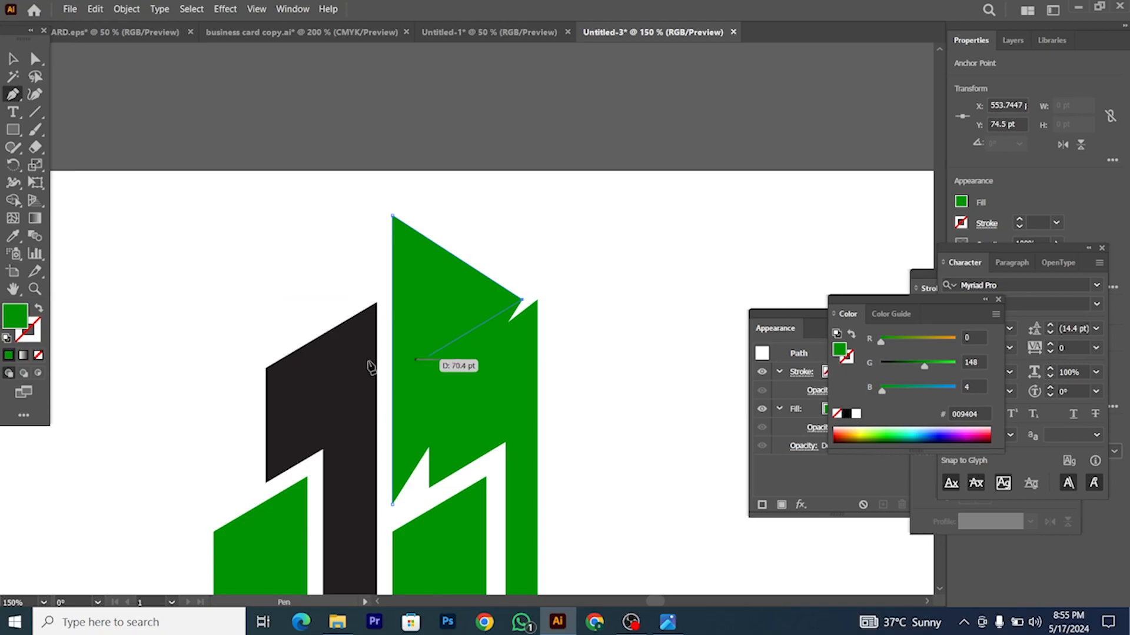
click(40, 310)
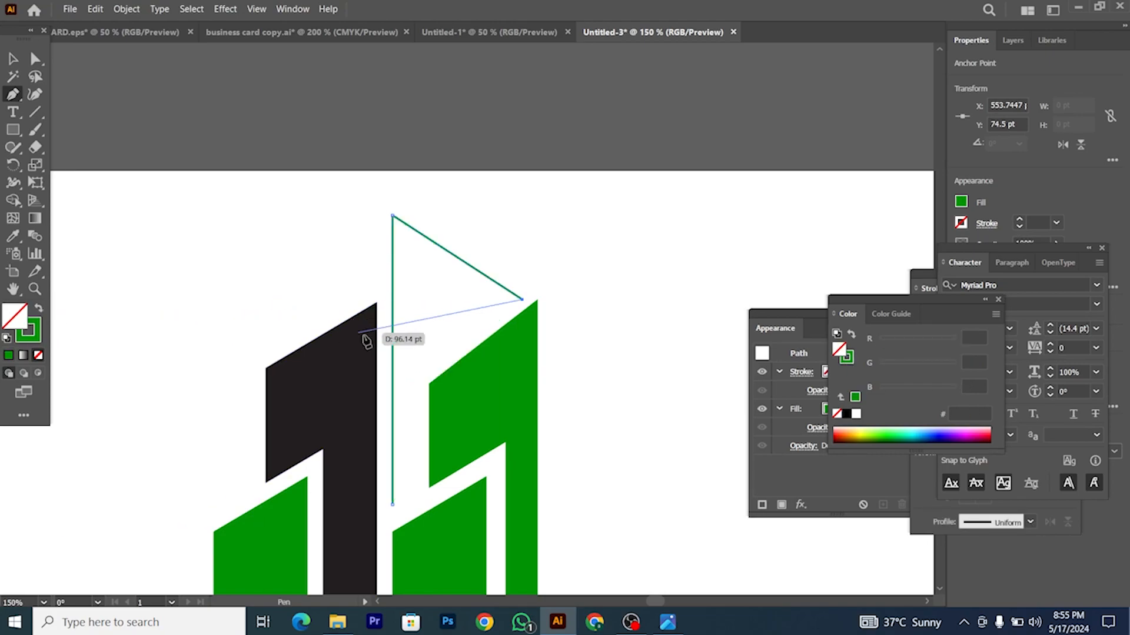
click(419, 381)
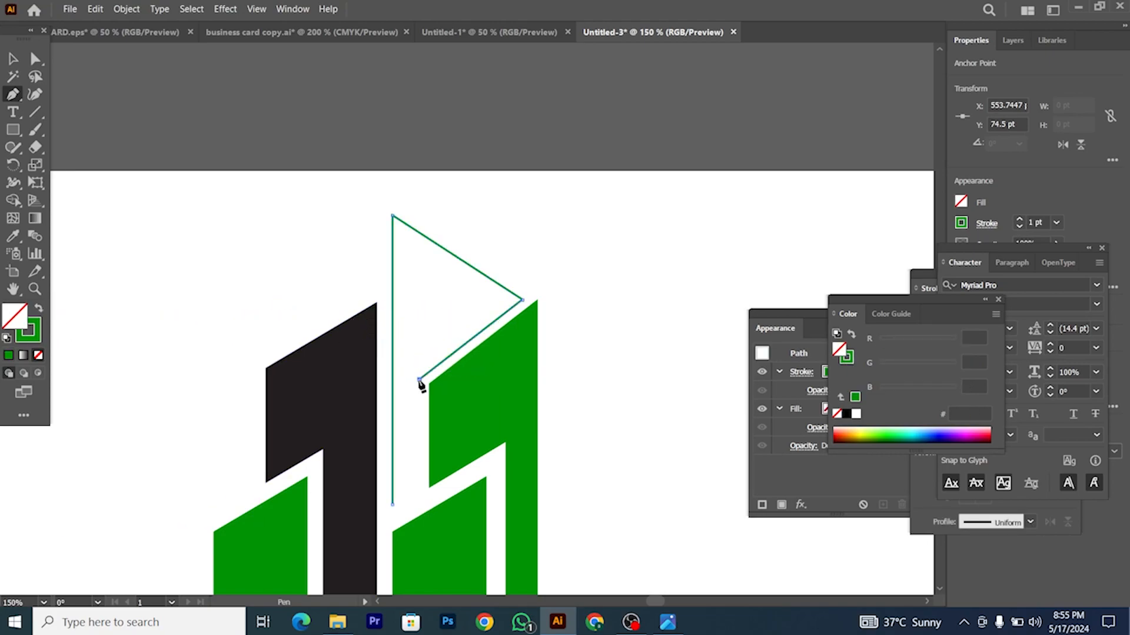
click(419, 494)
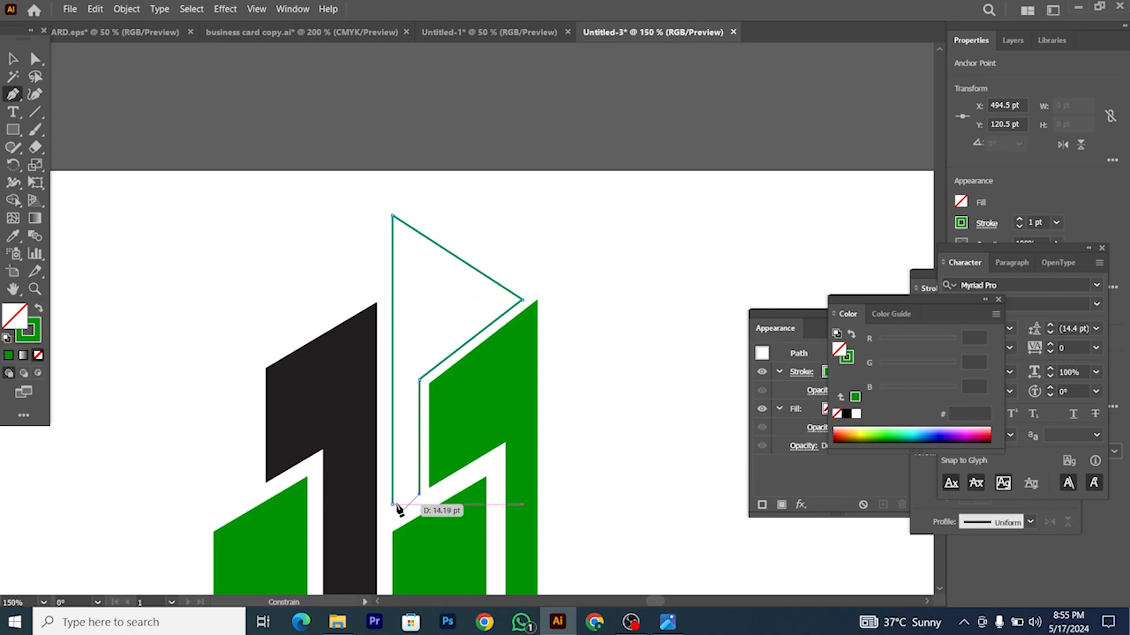
click(394, 505)
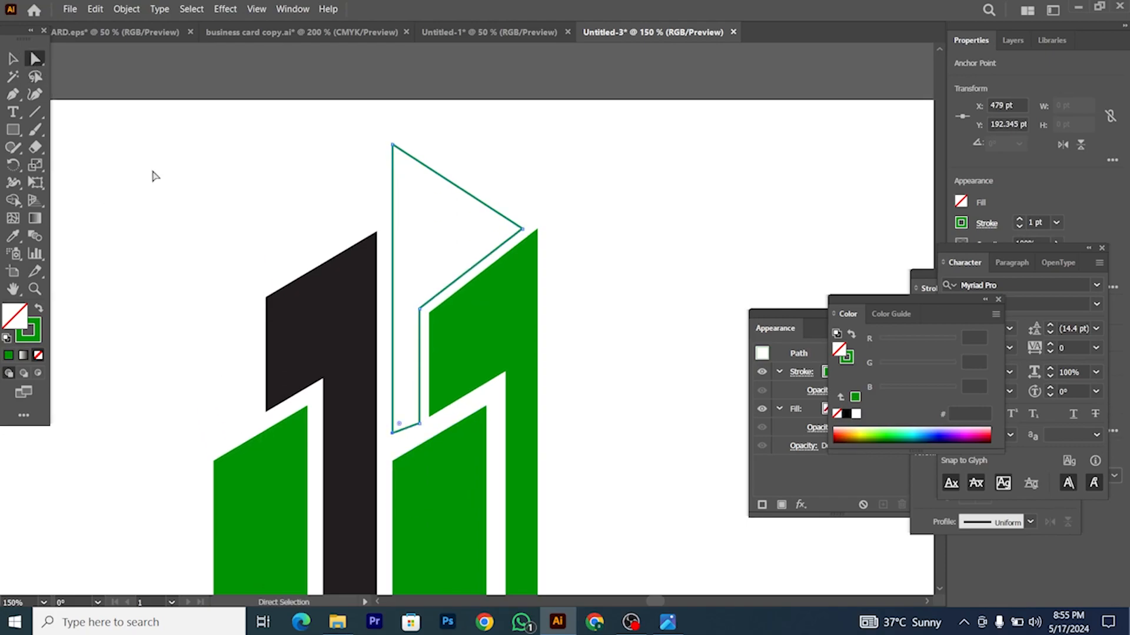
Step: Raise one anchor of the peaked top outline about 20 px with Direct Selection
key(ctrl+equal)
key(ctrl+equal)
key(ctrl+equal)
scroll(442, 412, down, 5)
scroll(438, 418, right, 2)
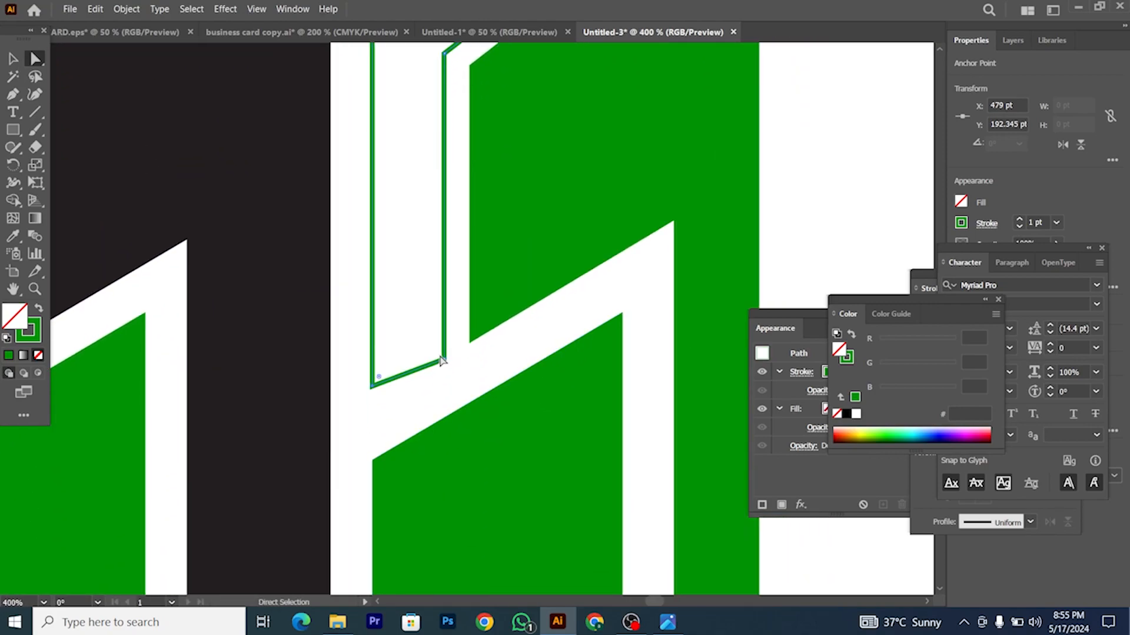
drag(444, 363, 444, 352)
scroll(366, 397, down, 1)
scroll(366, 397, up, 2)
Step: Give the peaked top a solid green fill with no stroke, then reselect it
click(13, 58)
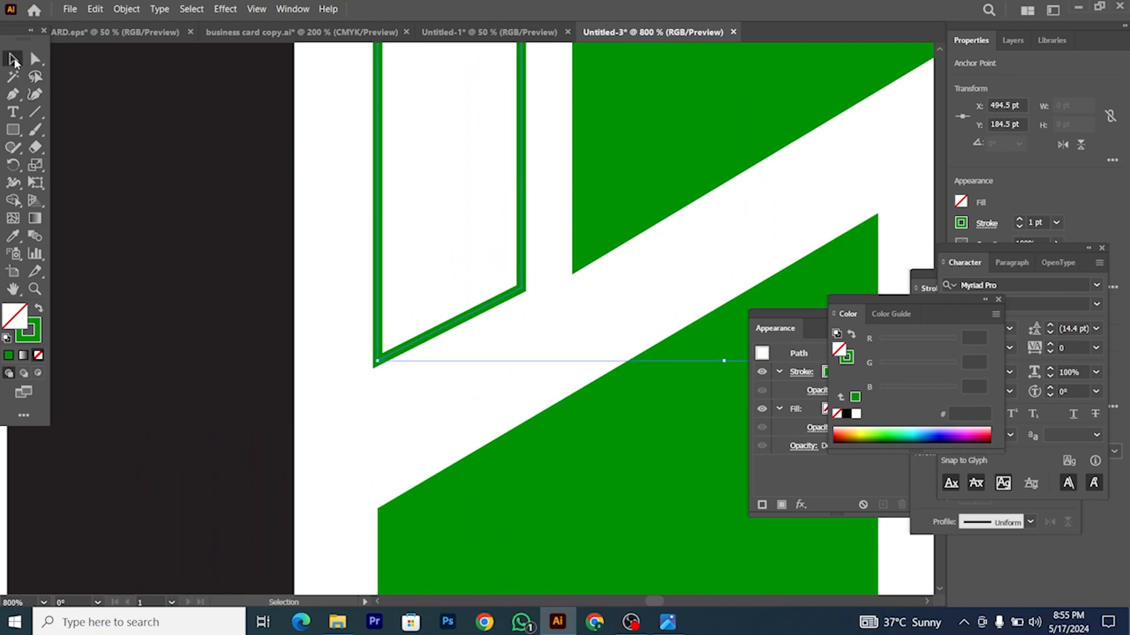
click(40, 308)
scroll(348, 353, down, 3)
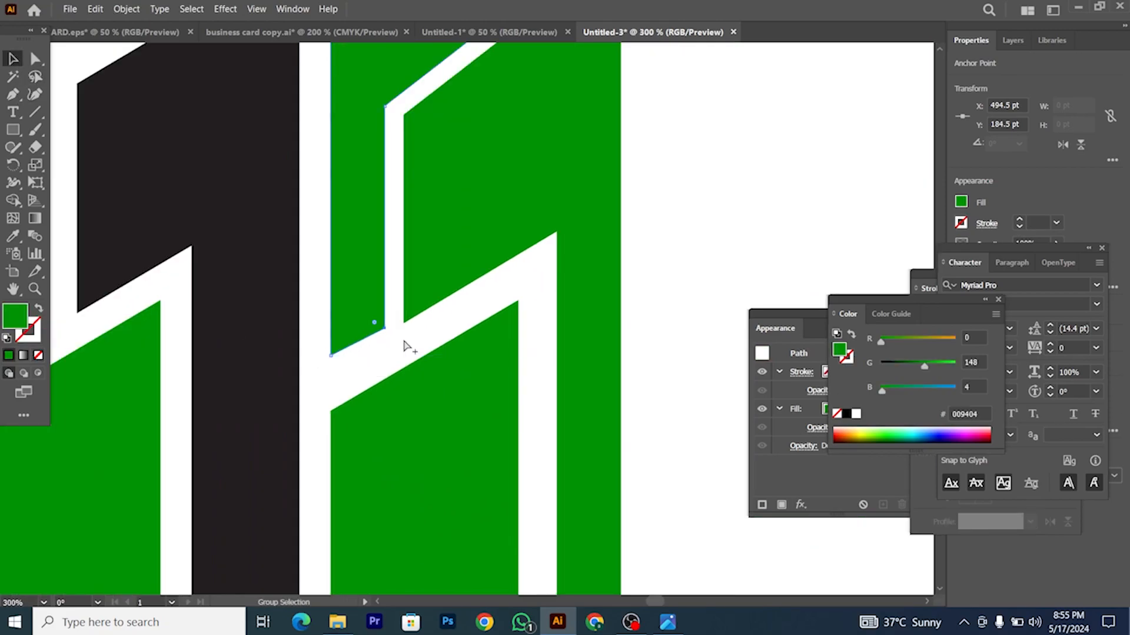
scroll(406, 294, down, 2)
scroll(480, 167, up, 1)
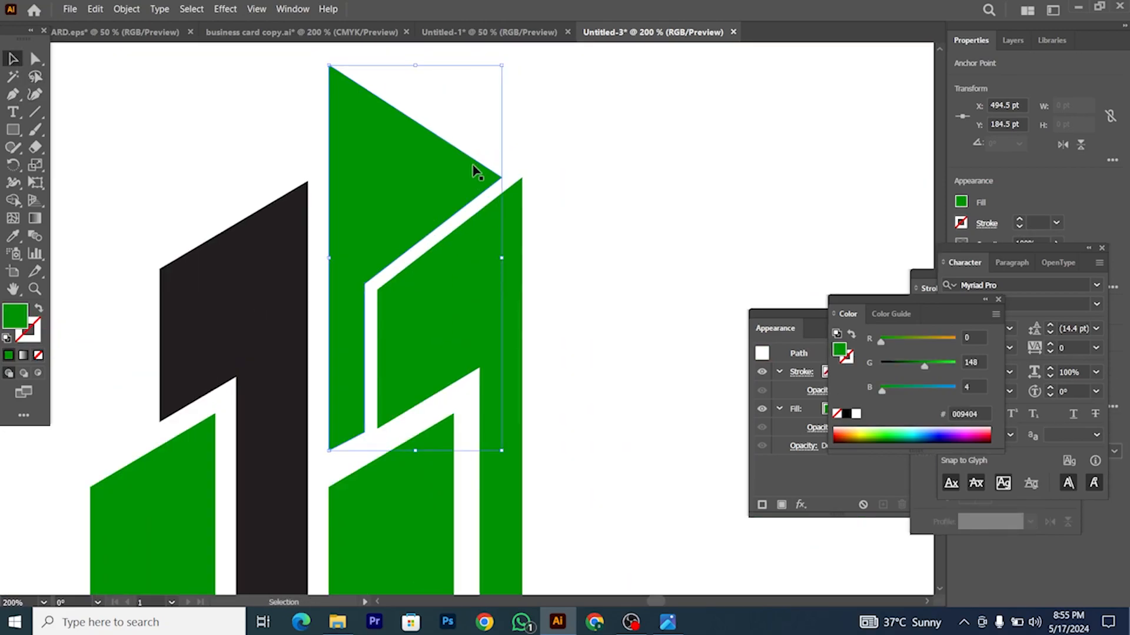
scroll(487, 200, down, 2)
click(507, 303)
scroll(417, 271, up, 2)
scroll(417, 259, down, 2)
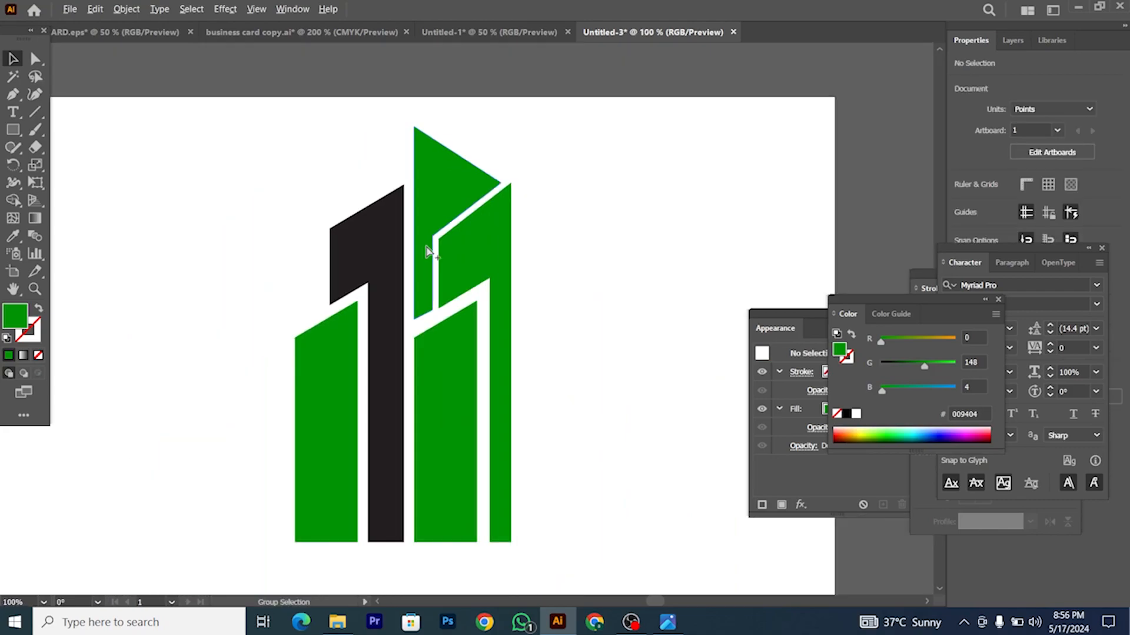
scroll(431, 238, up, 1)
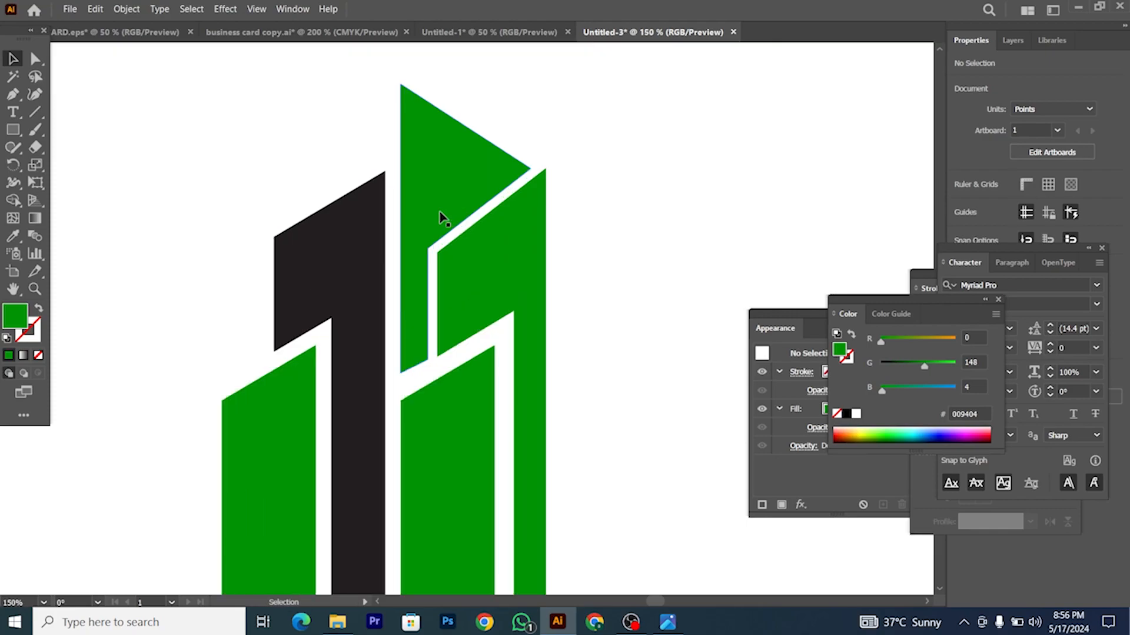
scroll(430, 223, up, 1)
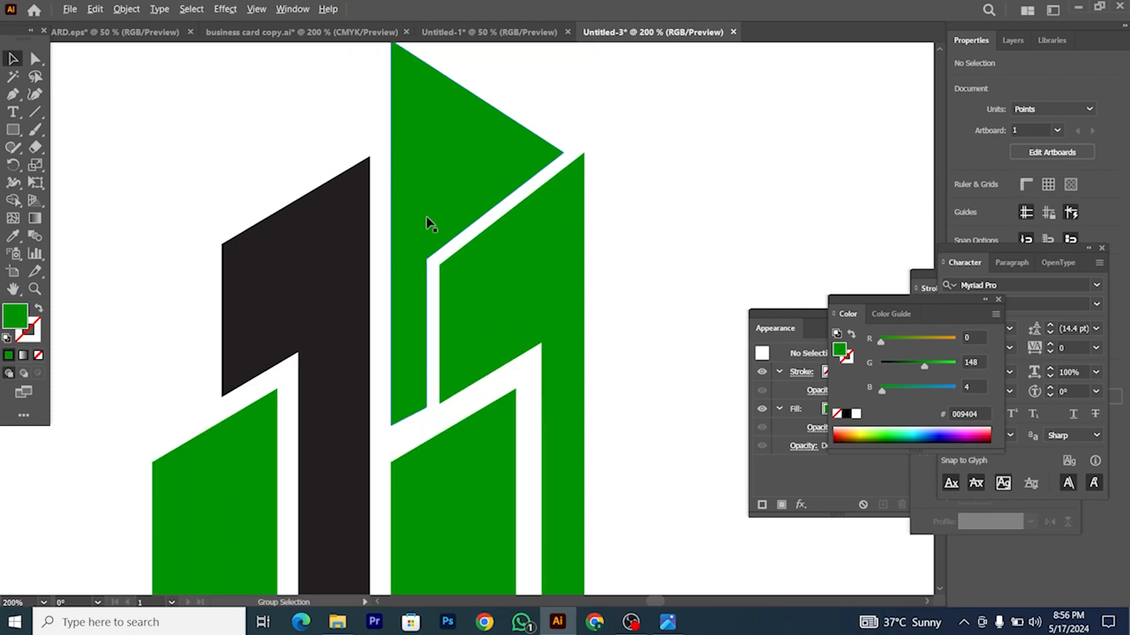
scroll(492, 197, down, 2)
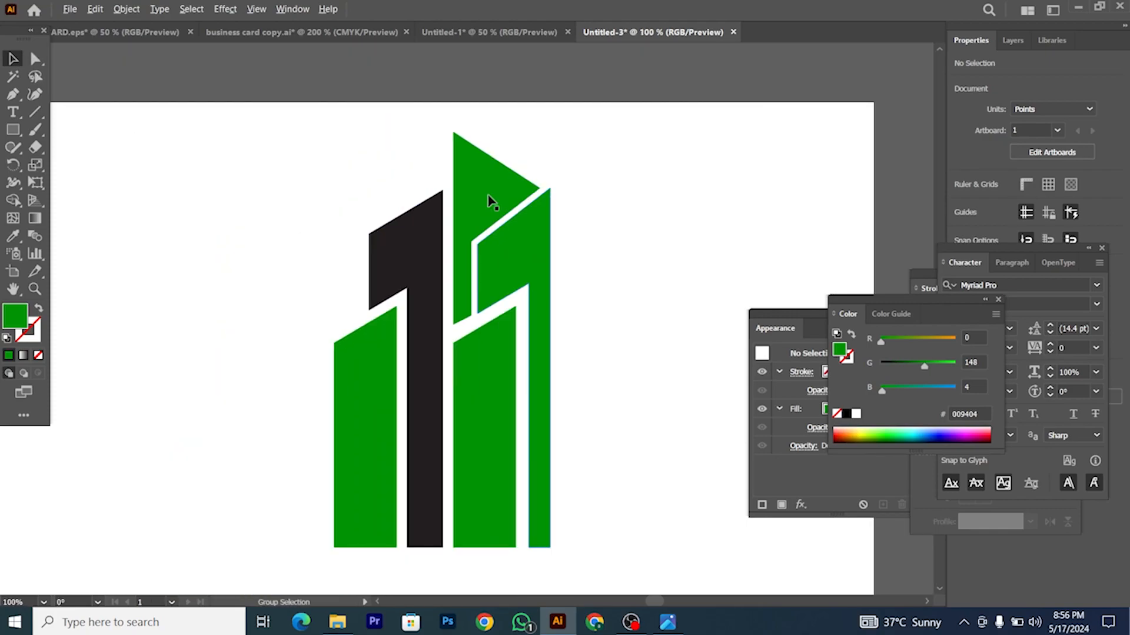
click(491, 196)
Step: Apply a 9 pt Offset Path to the green peaked top
click(127, 9)
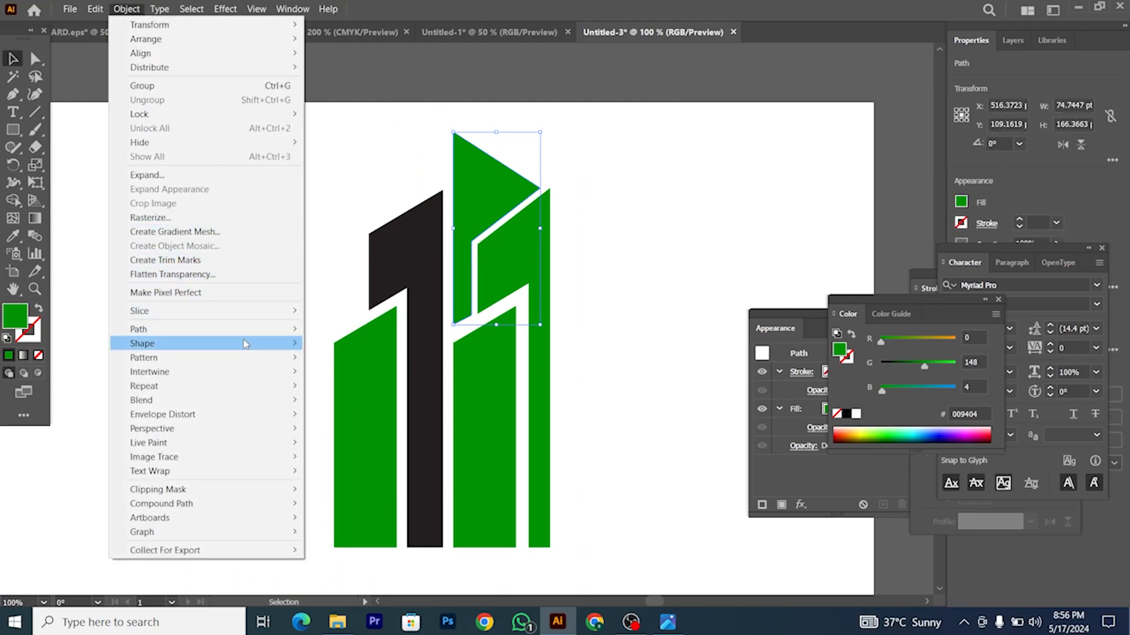
mouse_move(245, 328)
click(353, 373)
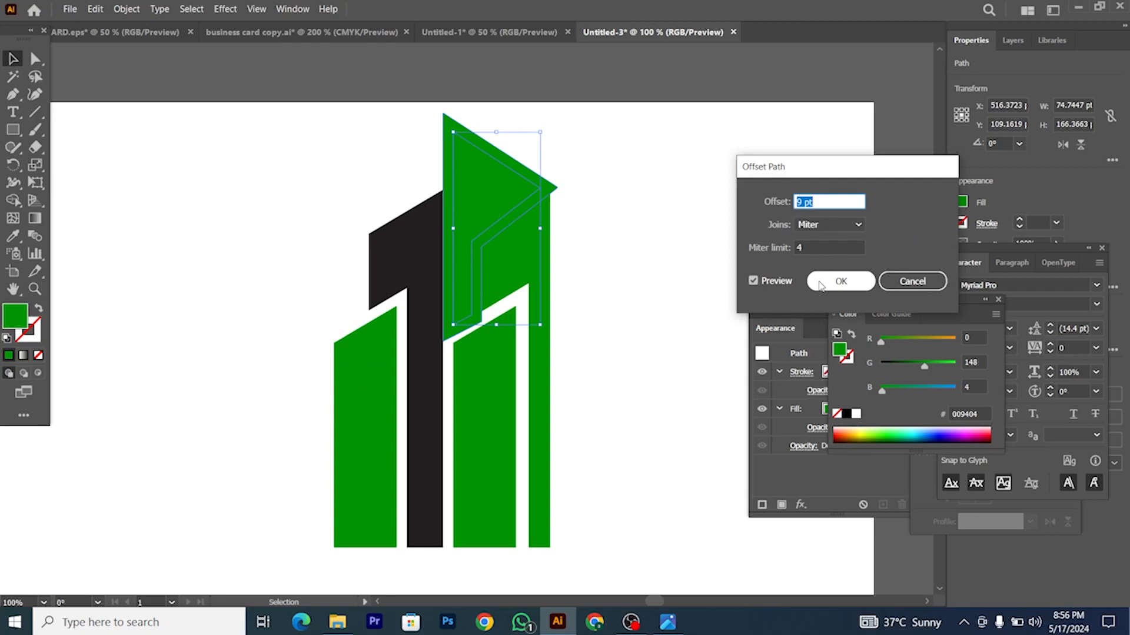
click(841, 281)
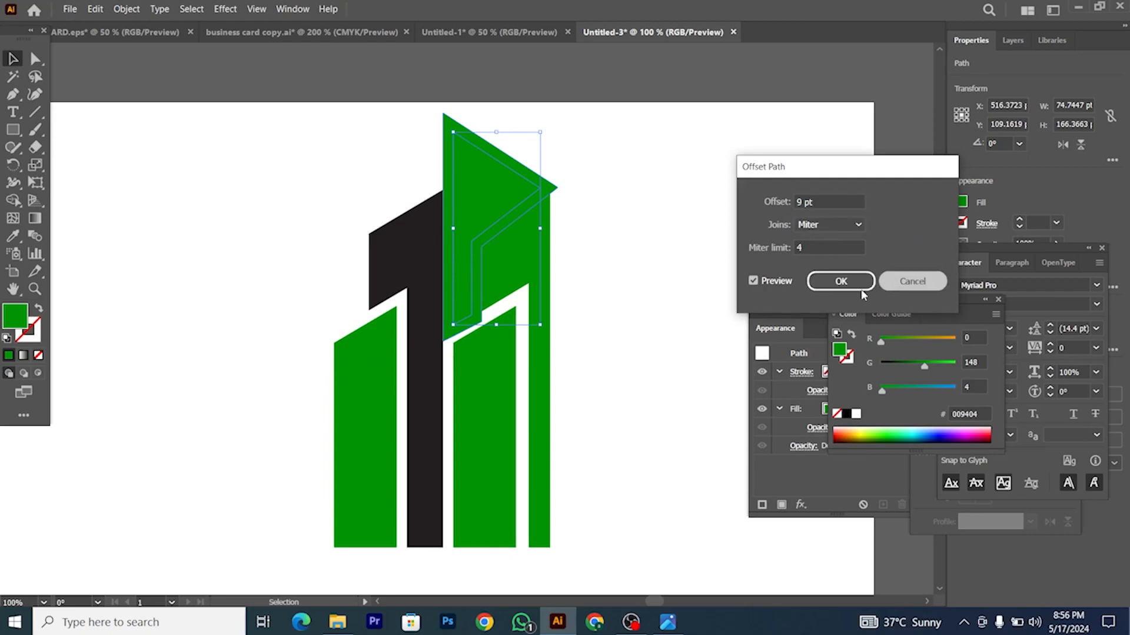
scroll(465, 320, up, 2)
scroll(449, 312, up, 1)
Step: Nudge the shape's lower anchors down and drop the tower's slanted top edge about 12 px
key(a)
scroll(290, 226, down, 2)
scroll(360, 275, up, 2)
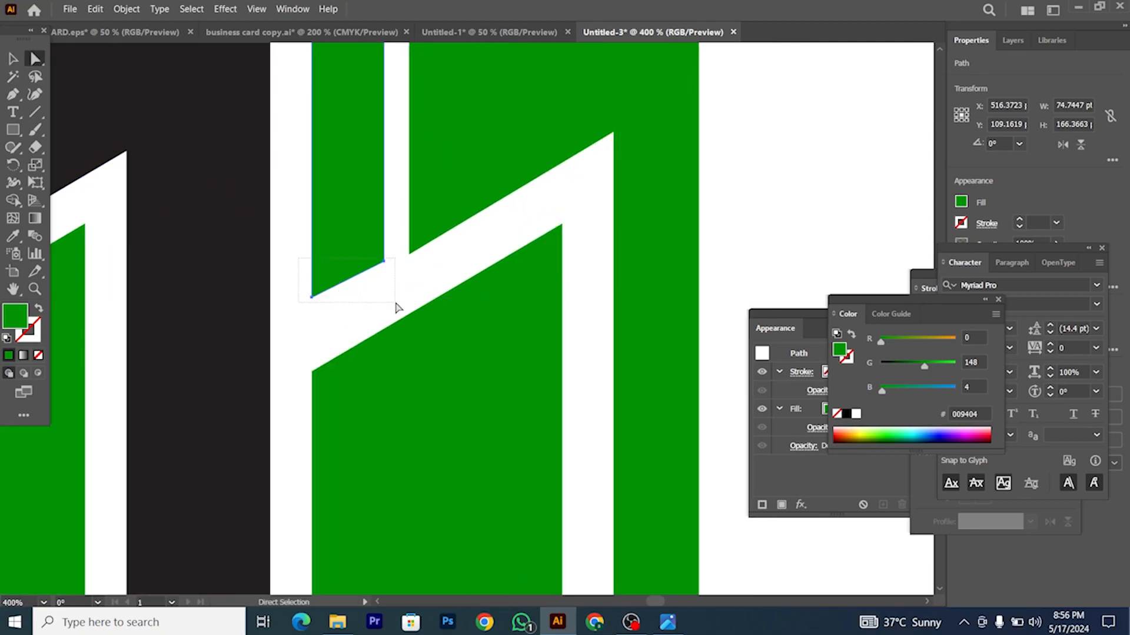
drag(311, 297, 310, 305)
scroll(410, 271, up, 2)
click(394, 288)
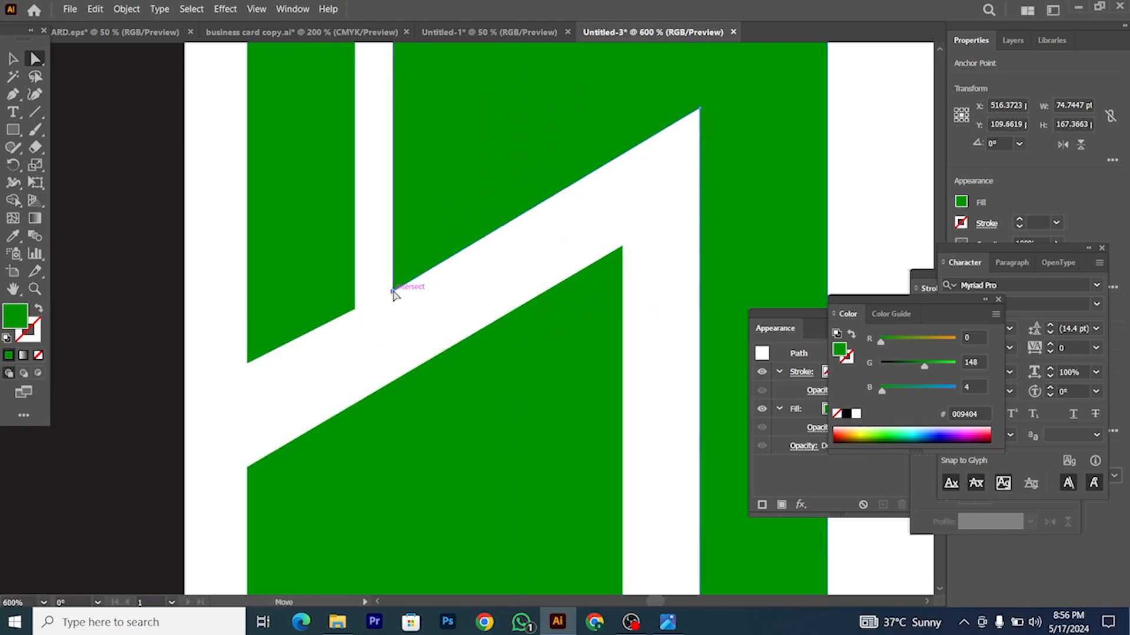
shift+click(700, 108)
drag(700, 109, 699, 115)
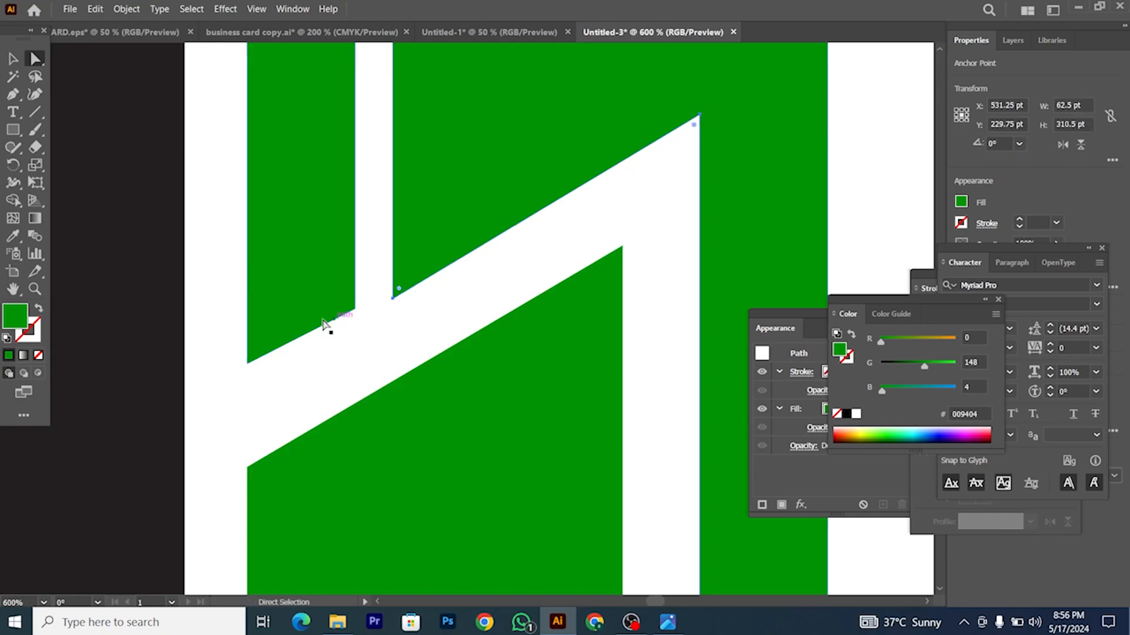
Step: Lower the left shape's two slanted-edge anchors about 12 px and clear the selection
drag(299, 355, 304, 368)
shift+click(354, 309)
drag(355, 309, 355, 316)
scroll(415, 334, down, 4)
click(14, 60)
scroll(344, 196, down, 2)
click(448, 274)
scroll(386, 278, up, 2)
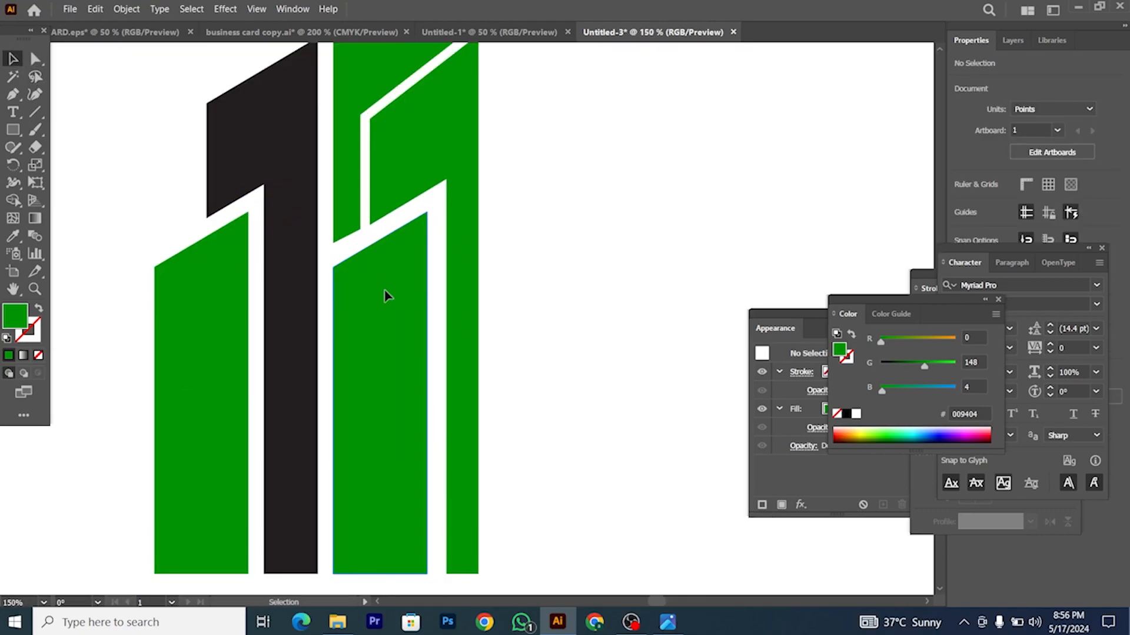
Step: Offset the middle front green tower's path by 9 pt and delete the enlarged outer copy
click(385, 295)
click(126, 10)
mouse_move(240, 332)
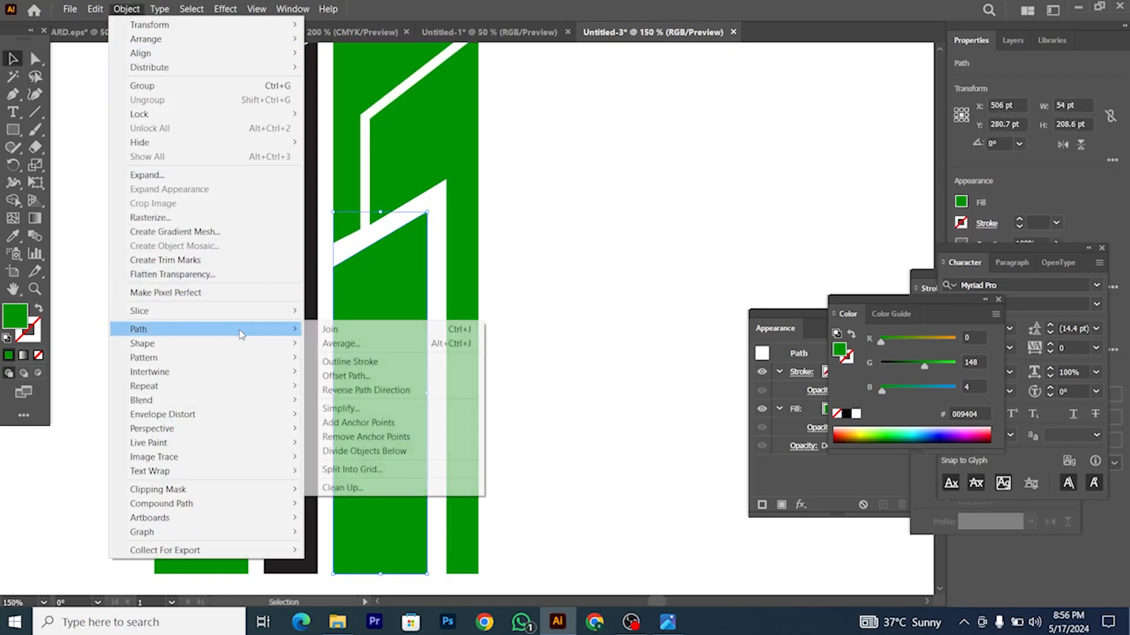
click(401, 374)
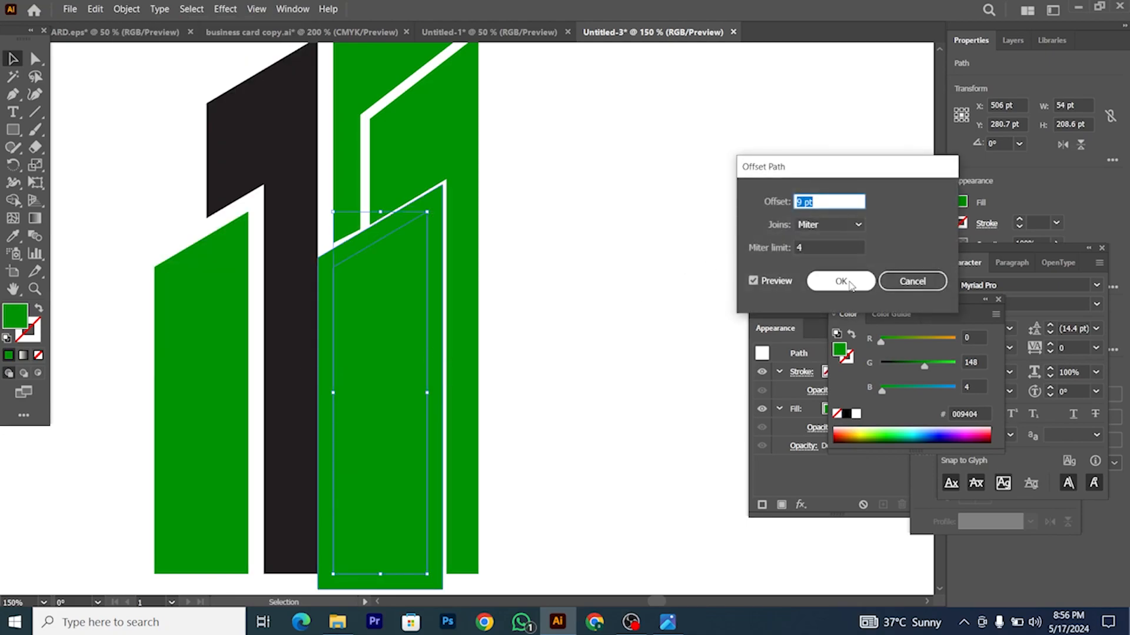
click(840, 280)
scroll(416, 224, up, 2)
key(Delete)
click(411, 262)
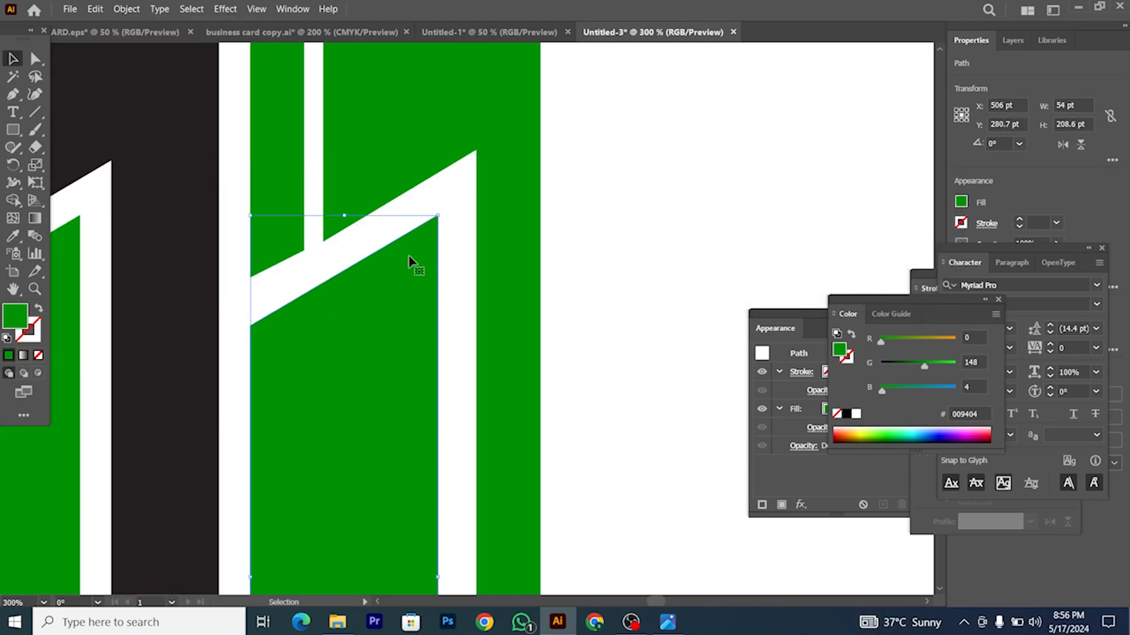
scroll(412, 263, down, 2)
Step: Reposition the middle tower's slanted-edge anchors and top-right corner with Direct Selection
click(35, 58)
scroll(390, 268, up, 2)
scroll(421, 268, down, 2)
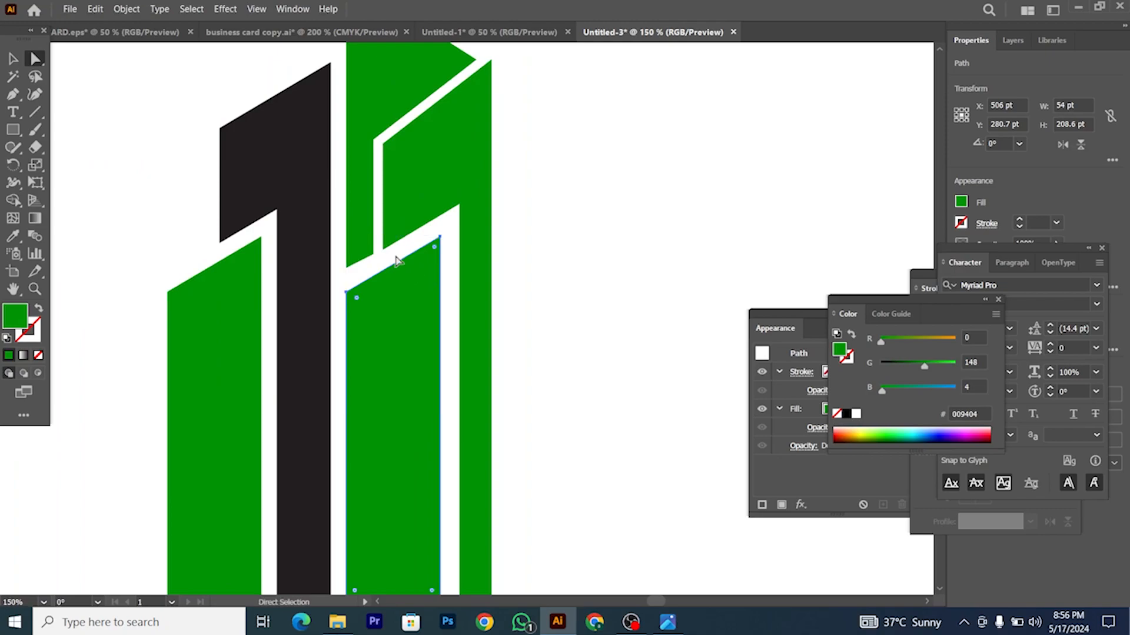
scroll(382, 265, up, 2)
scroll(400, 273, up, 2)
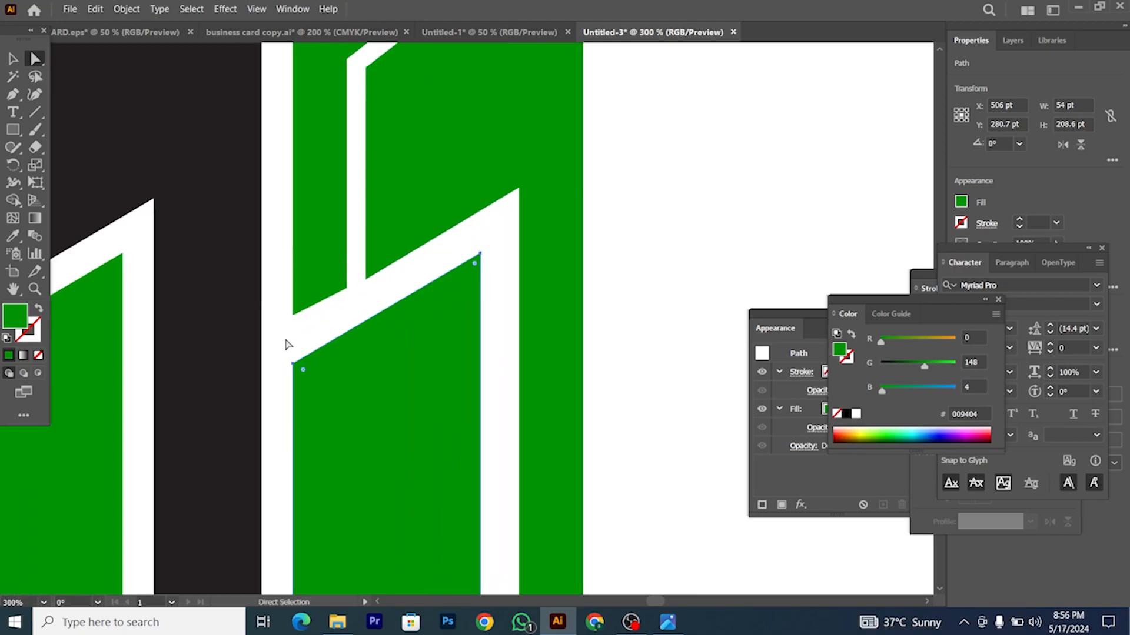
click(293, 363)
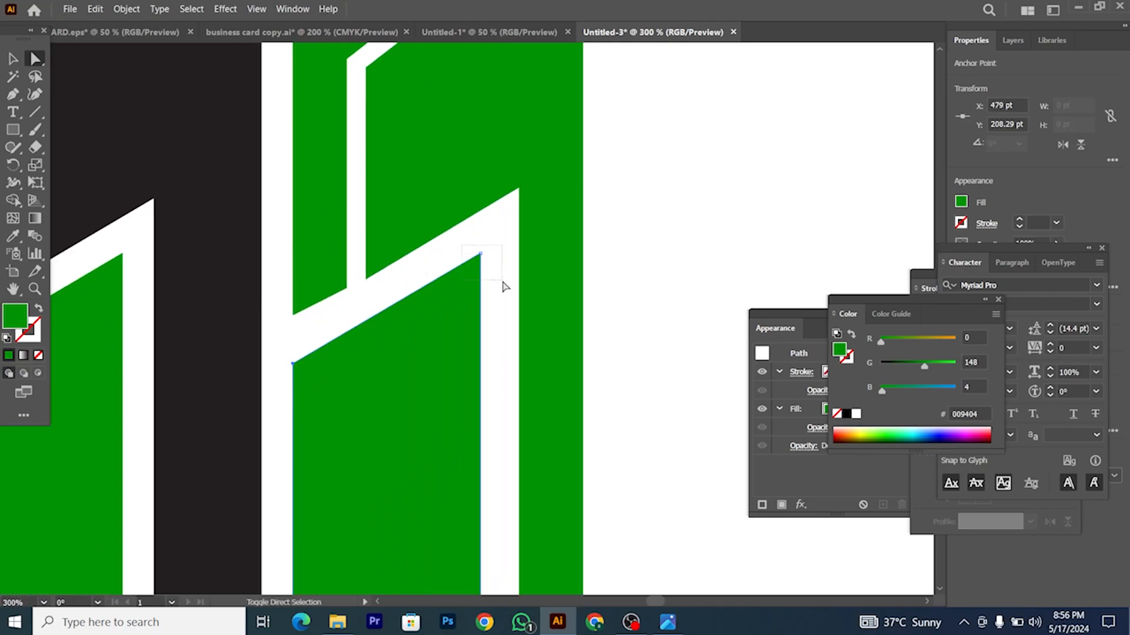
drag(481, 254, 484, 251)
scroll(484, 252, down, 3)
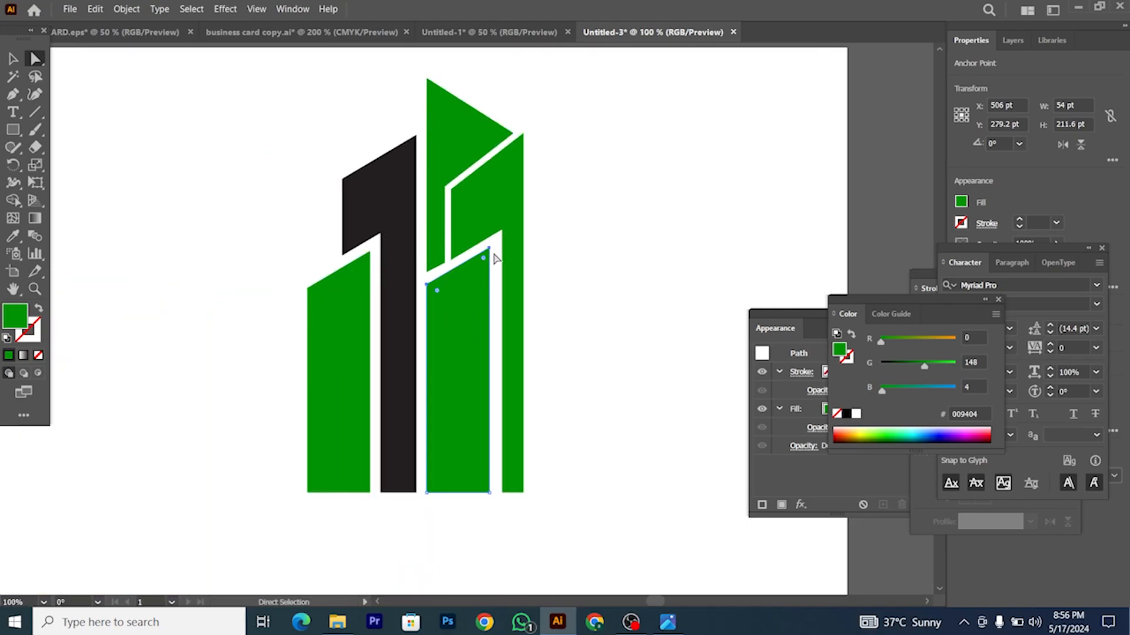
Step: Offset the middle tower's path again at 9 pt to form the white gaps, then deselect
click(14, 62)
scroll(516, 303, up, 2)
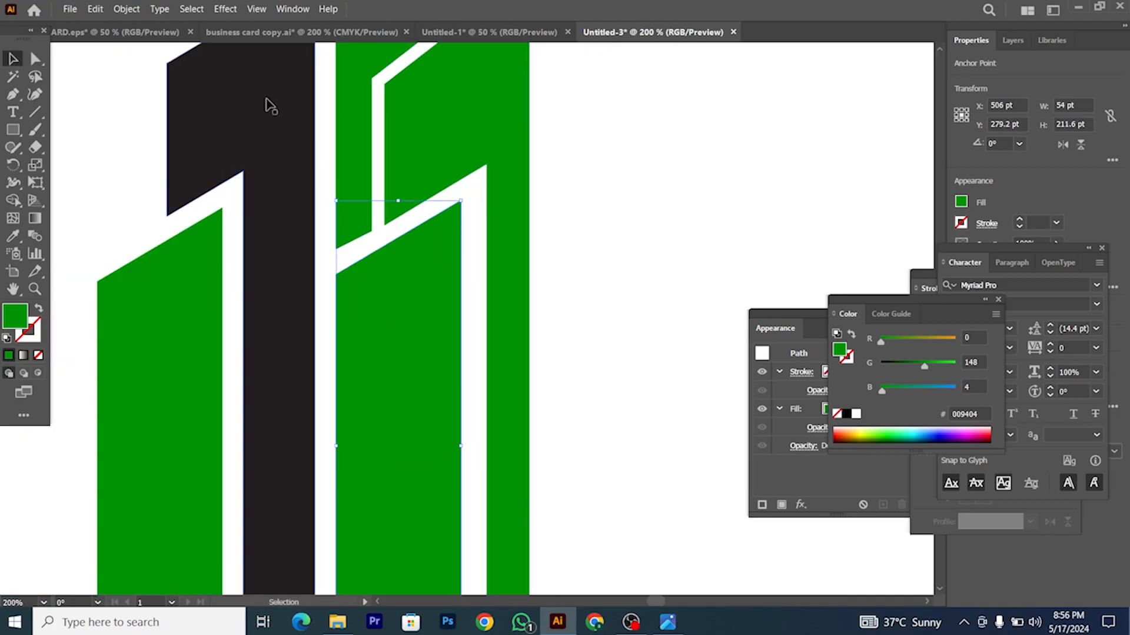
click(126, 9)
mouse_move(202, 329)
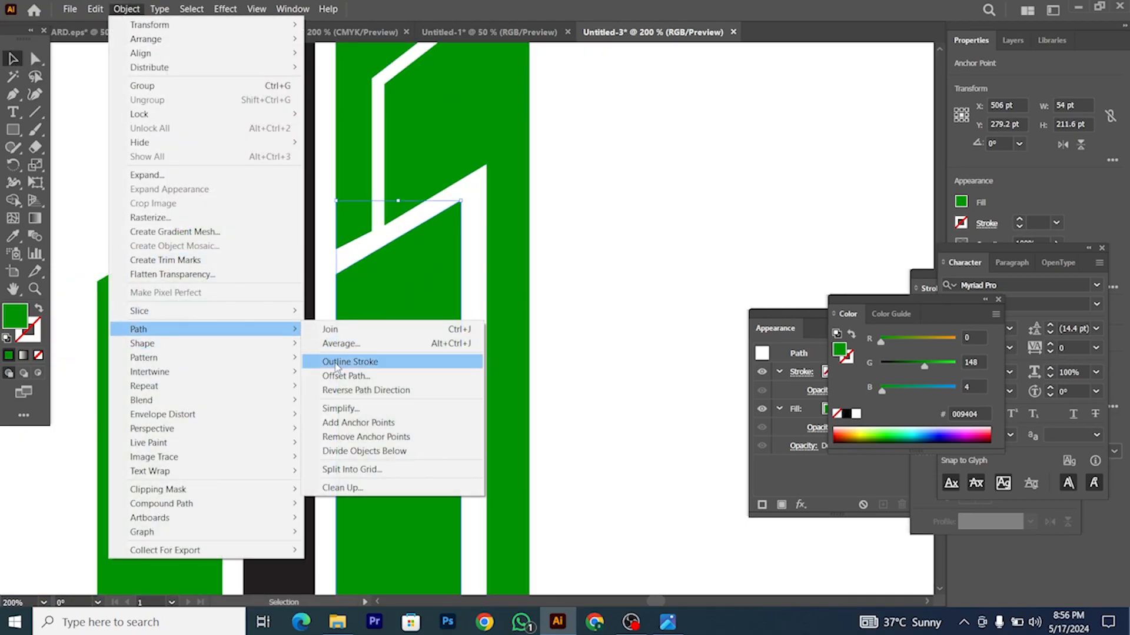
click(341, 373)
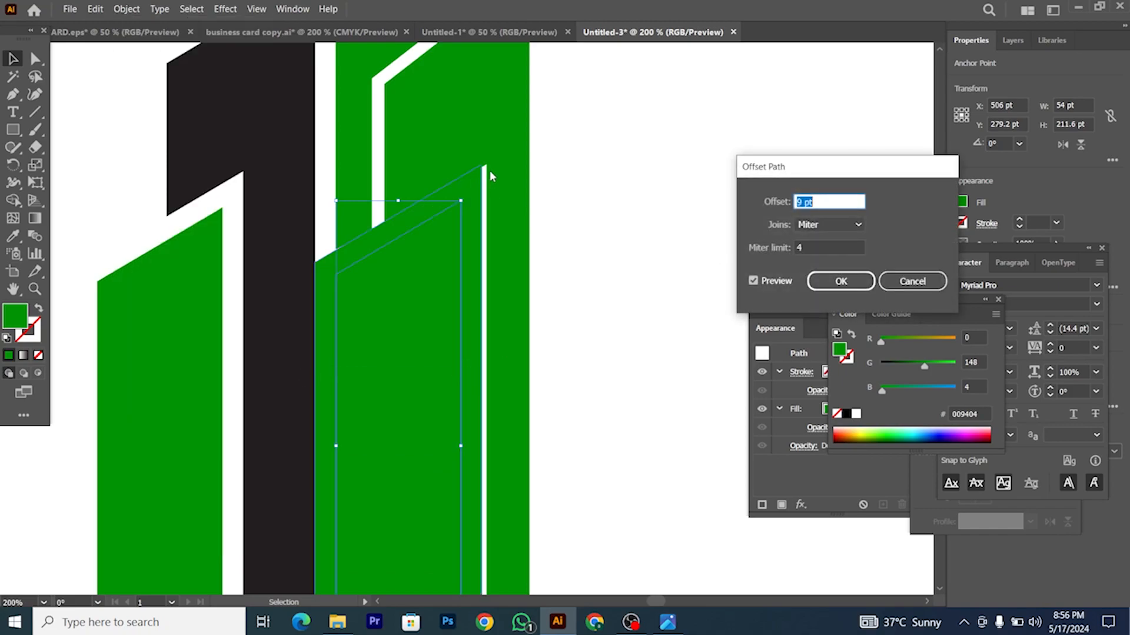
click(841, 282)
scroll(436, 255, down, 2)
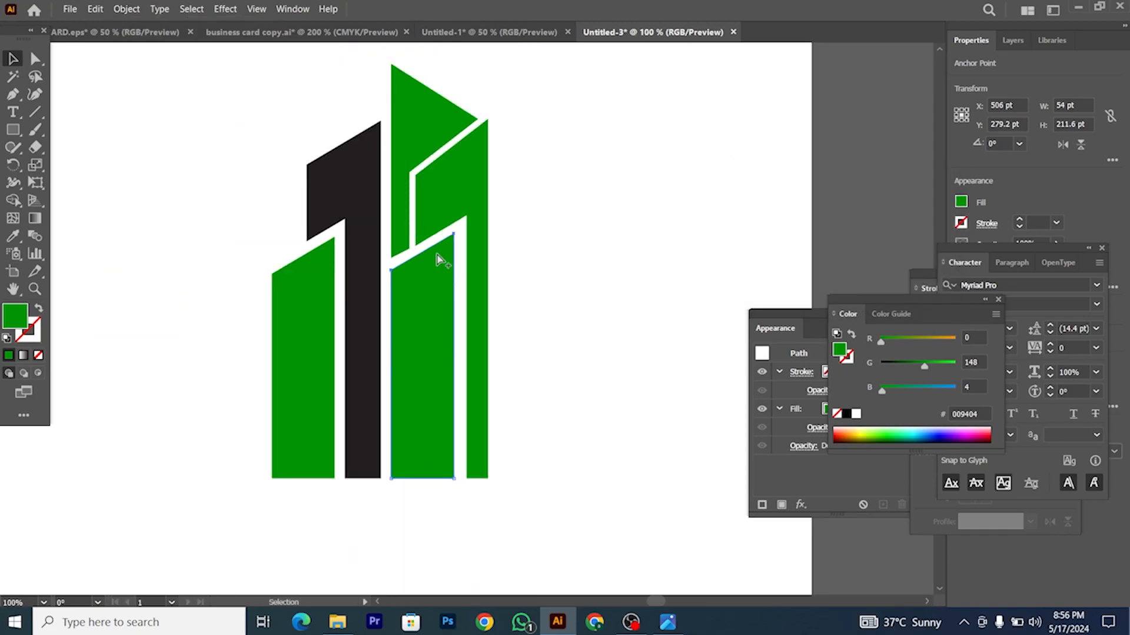
scroll(437, 255, up, 3)
scroll(433, 257, up, 1)
key(ctrl+shift+a)
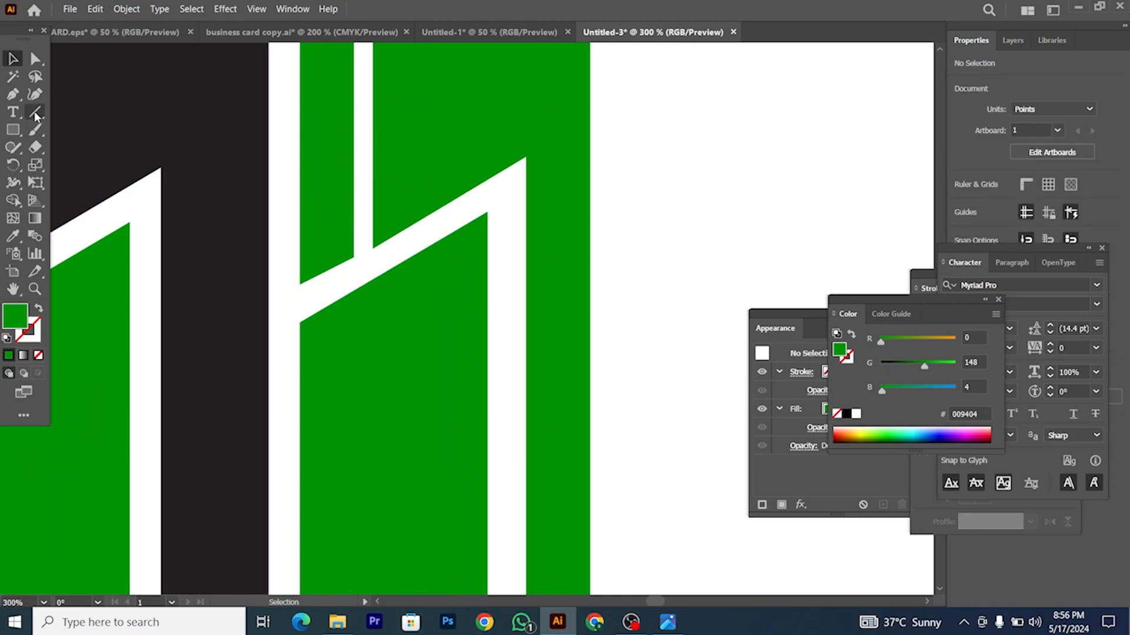
Step: Draw a straight line along the slanted gap edge and select it with the green shape
click(35, 113)
drag(525, 157, 299, 286)
drag(296, 283, 296, 283)
scroll(312, 282, up, 1)
click(12, 59)
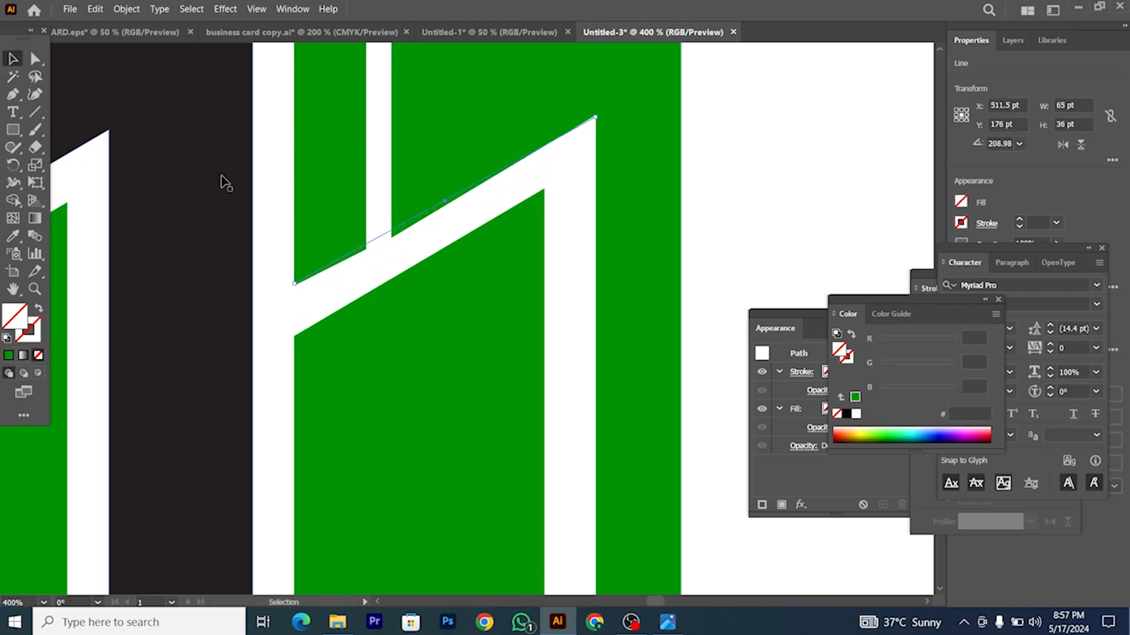
drag(393, 255, 405, 252)
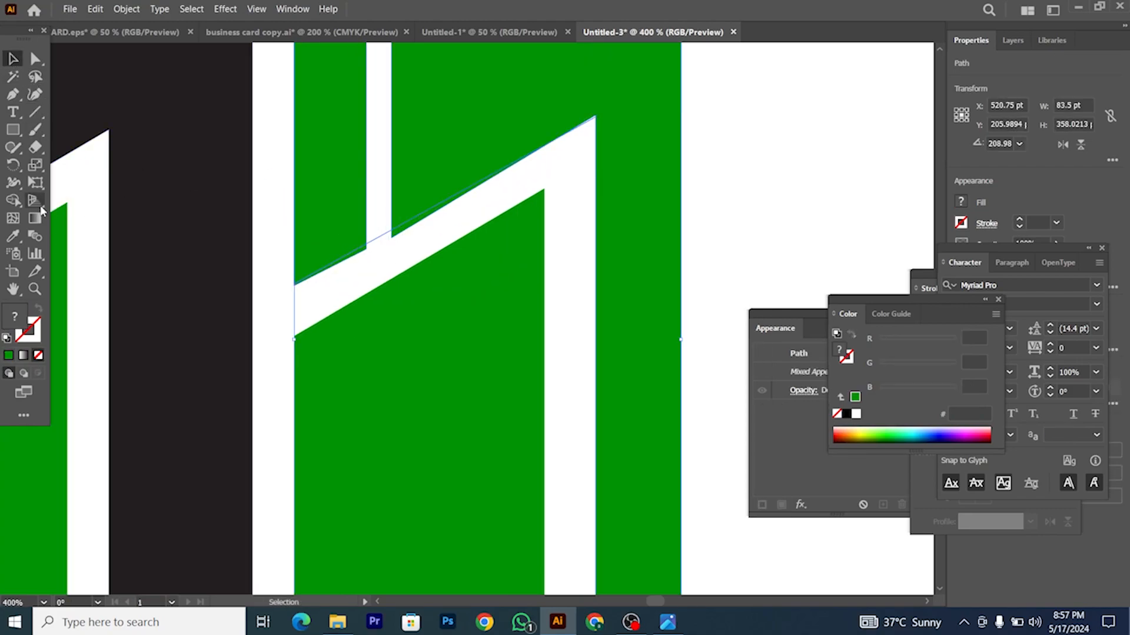
Step: Delete the two leftover green slivers and the connecting segment with Shape Builder
click(13, 201)
scroll(366, 276, up, 2)
alt+click(366, 224)
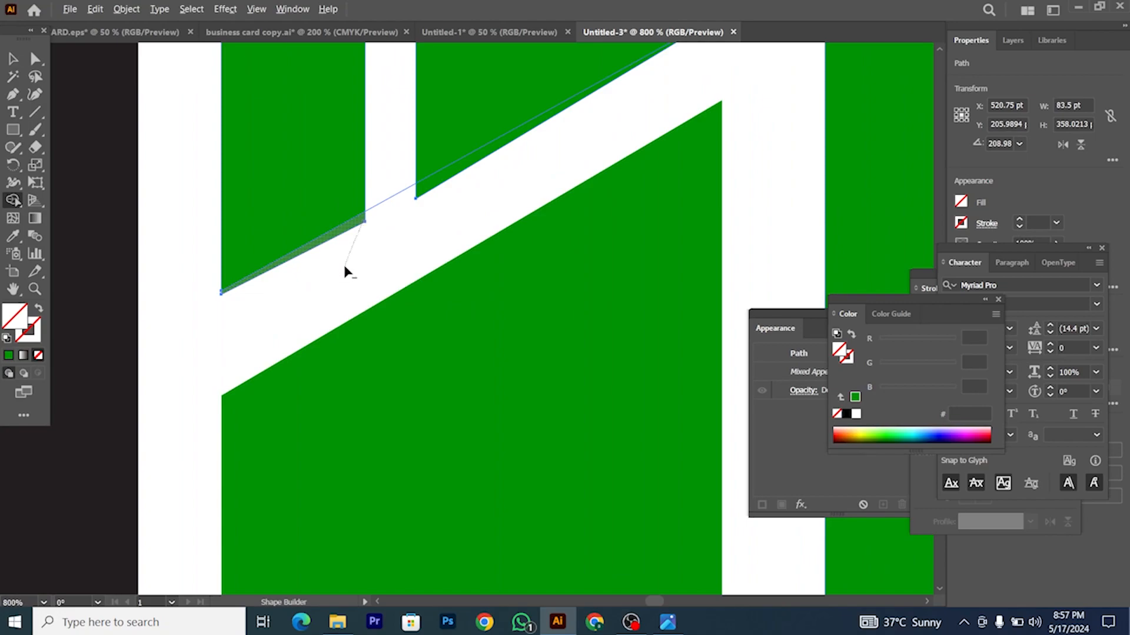
alt+click(416, 194)
drag(402, 244, 403, 244)
scroll(404, 244, down, 3)
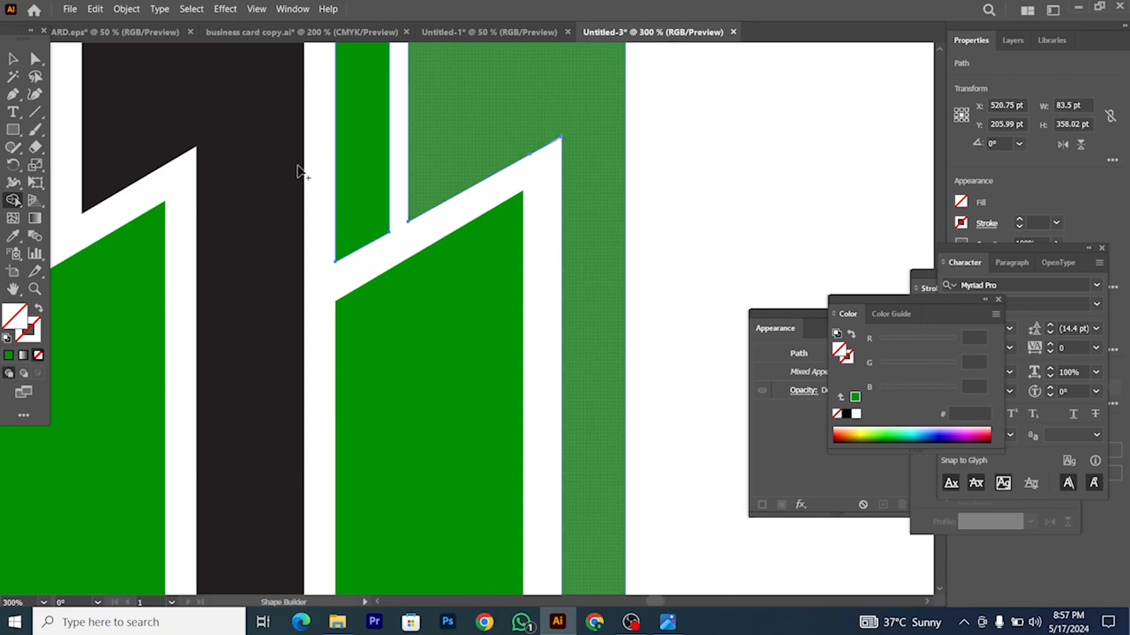
Step: Deselect and inspect the cleaned-up right green tower and its white gaps
click(18, 59)
scroll(482, 225, down, 1)
scroll(547, 236, down, 3)
click(547, 232)
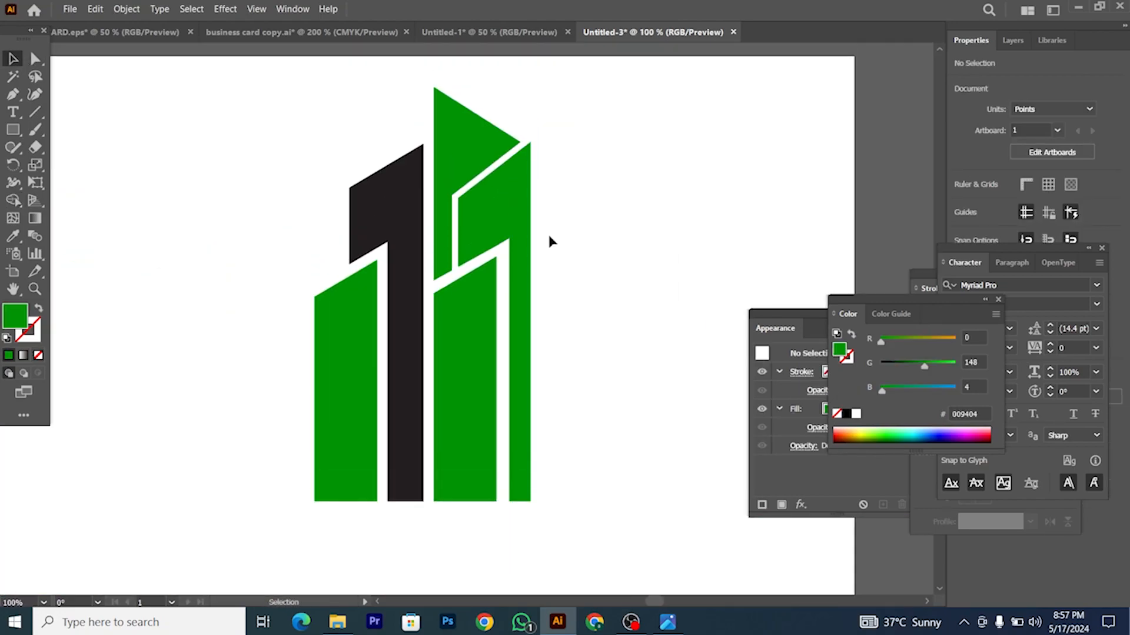
scroll(525, 271, up, 1)
scroll(487, 252, up, 2)
click(487, 255)
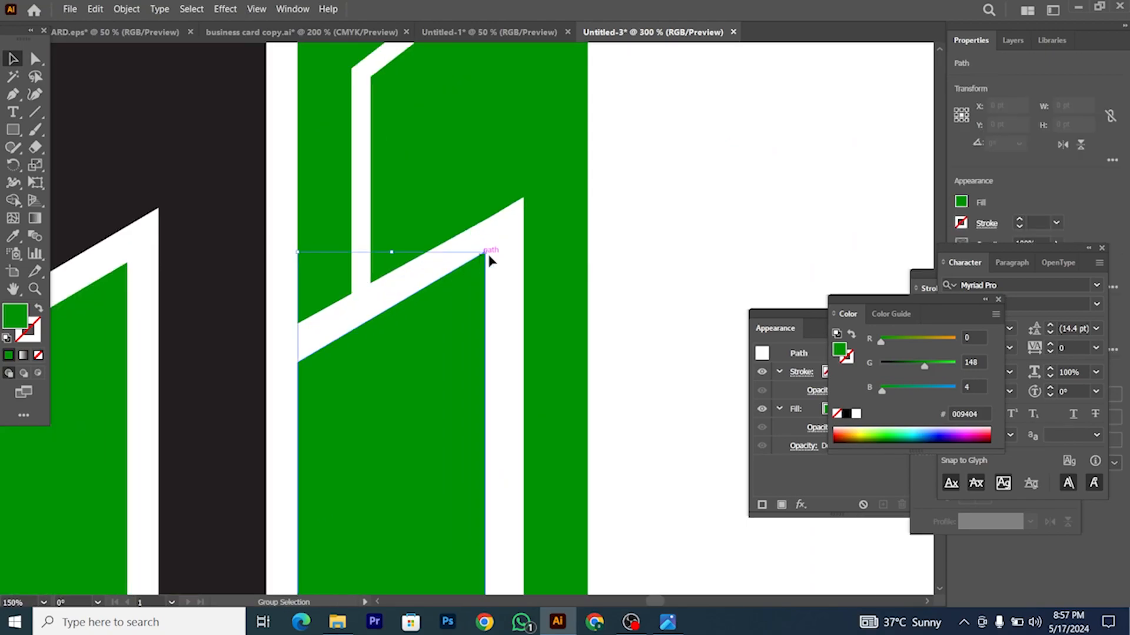
scroll(492, 253, down, 4)
scroll(486, 296, up, 3)
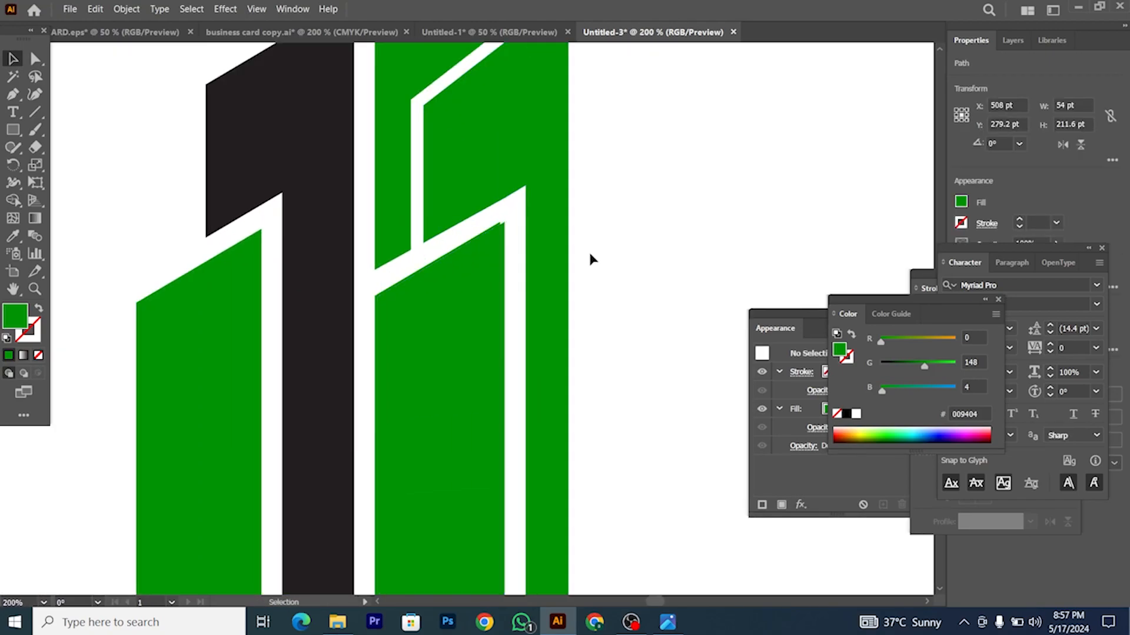
scroll(530, 253, right, 1)
click(464, 224)
scroll(467, 219, up, 2)
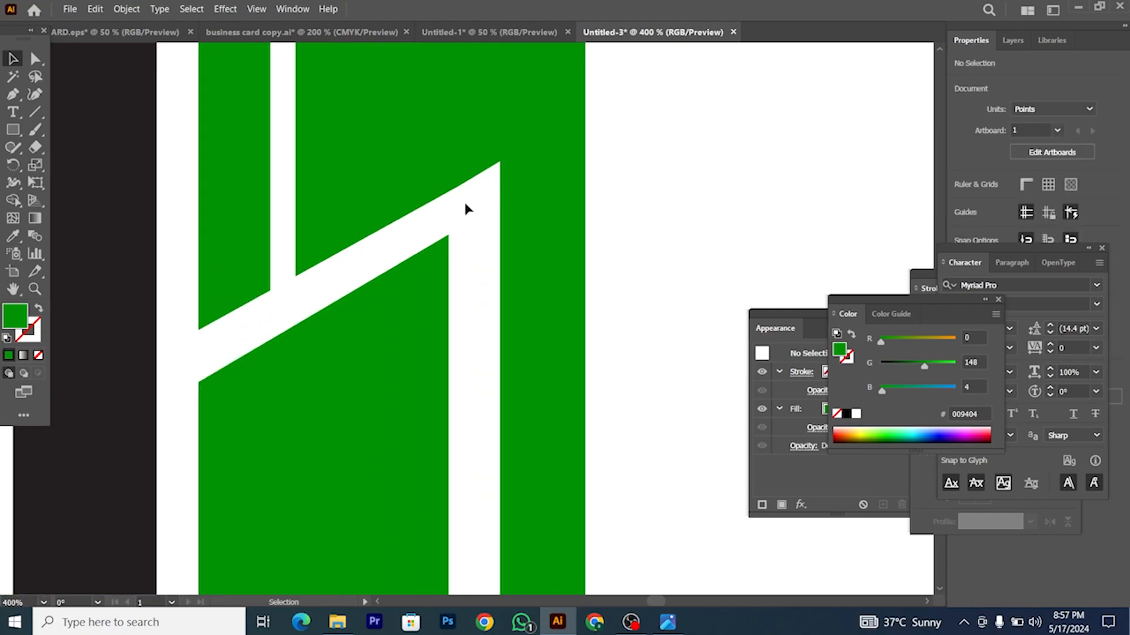
scroll(470, 194, down, 3)
scroll(463, 210, up, 1)
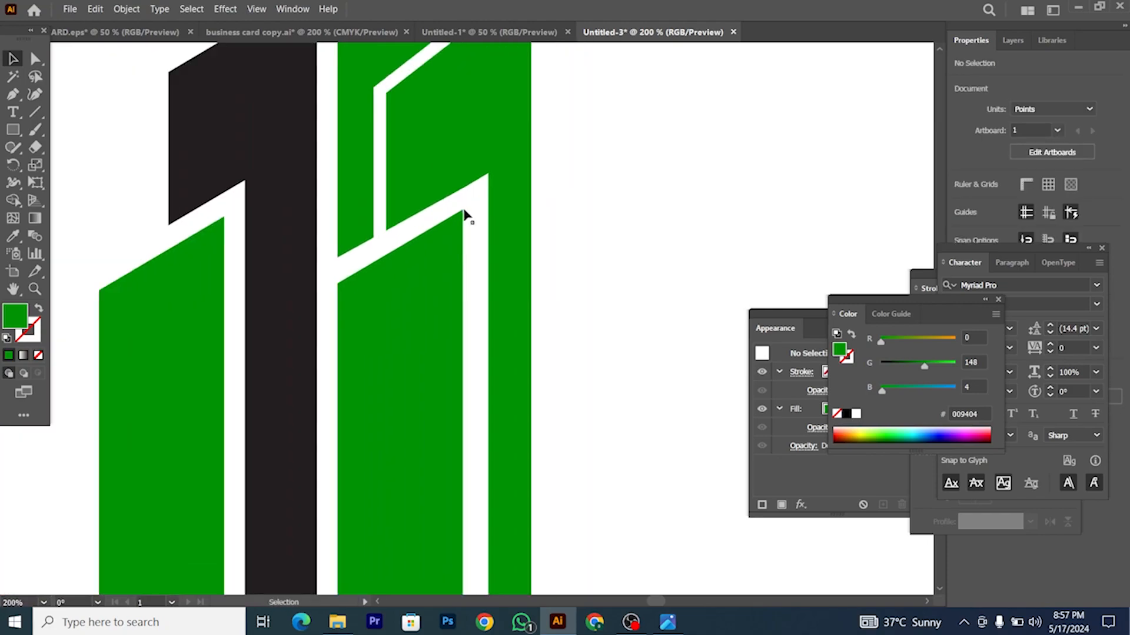
scroll(464, 214, down, 2)
scroll(465, 224, up, 3)
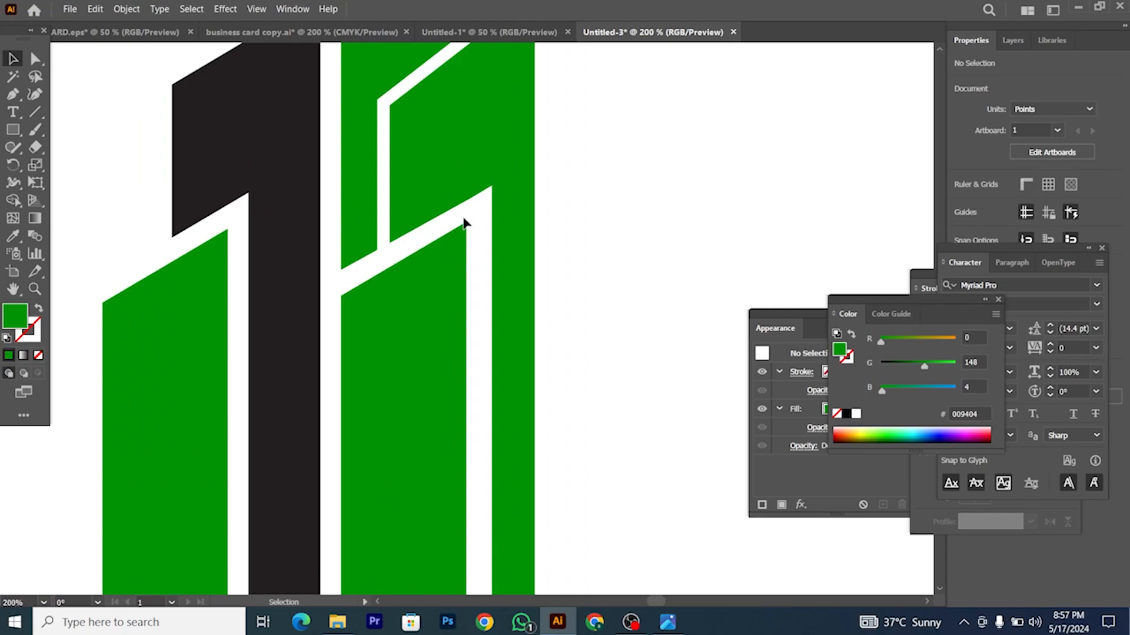
scroll(464, 222, down, 2)
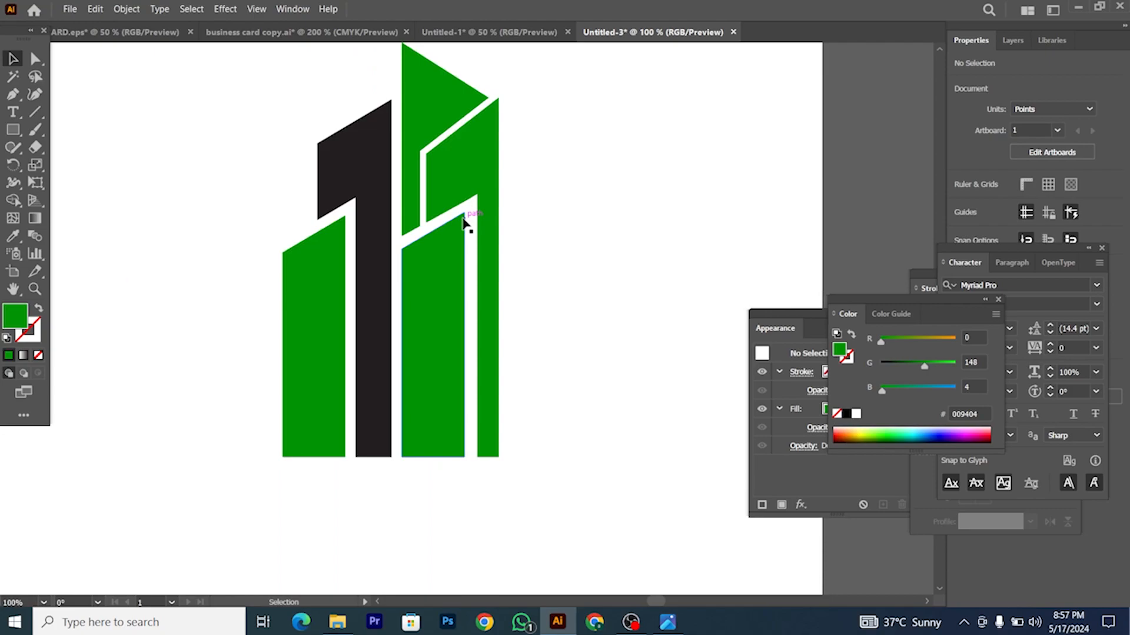
scroll(475, 259, down, 1)
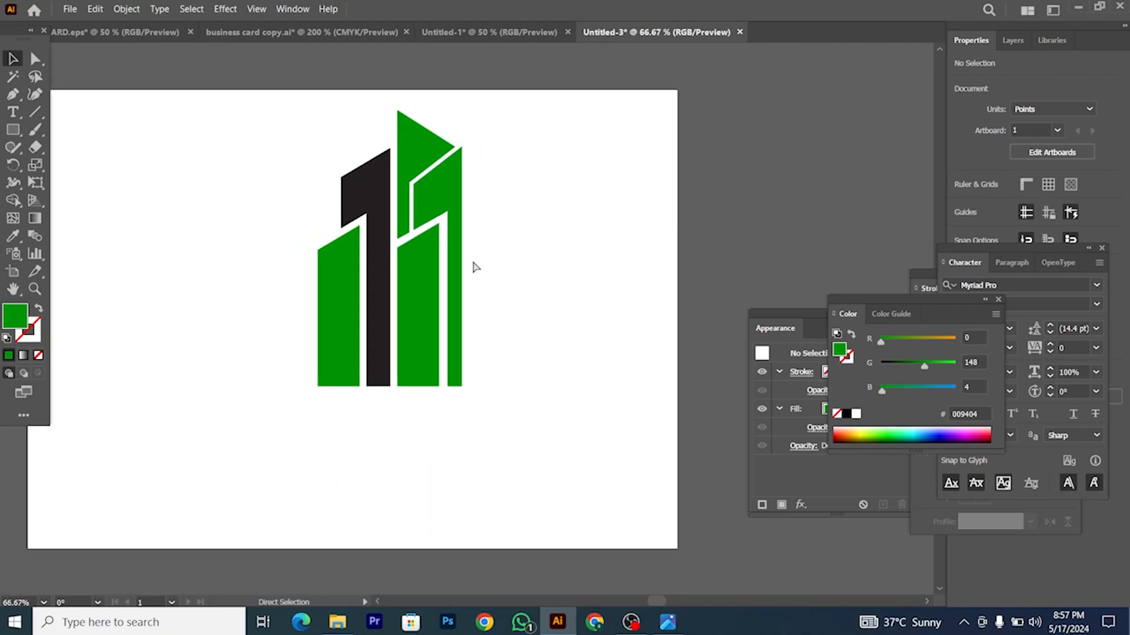
Step: Duplicate the black tower to the right of the green towers and reflect the copy vertically
scroll(477, 274, right, 2)
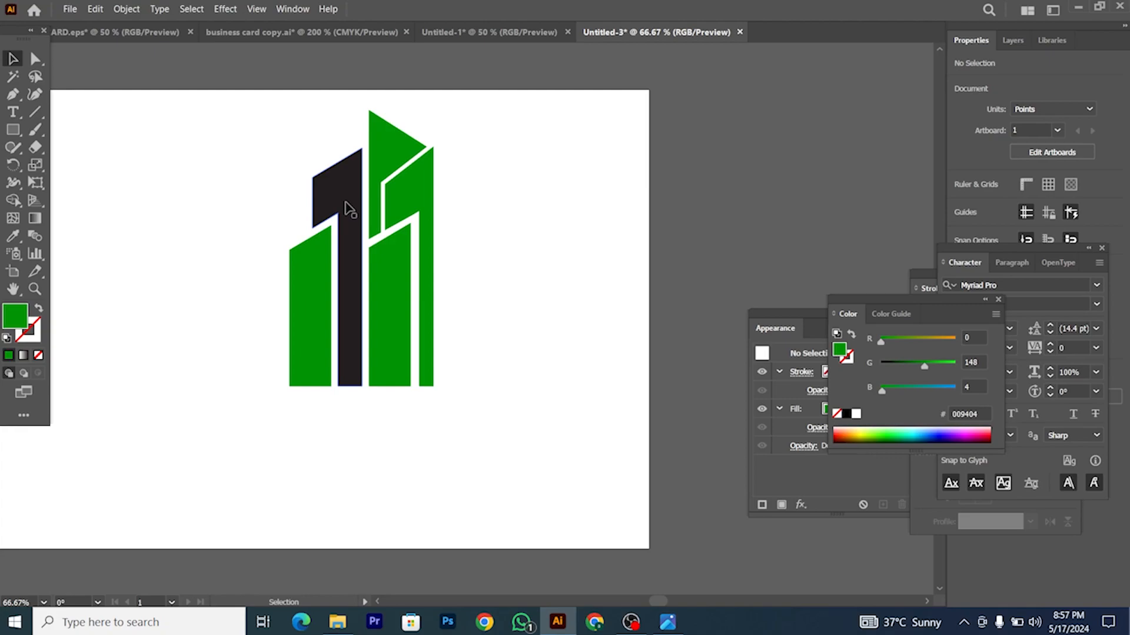
drag(348, 209, 475, 210)
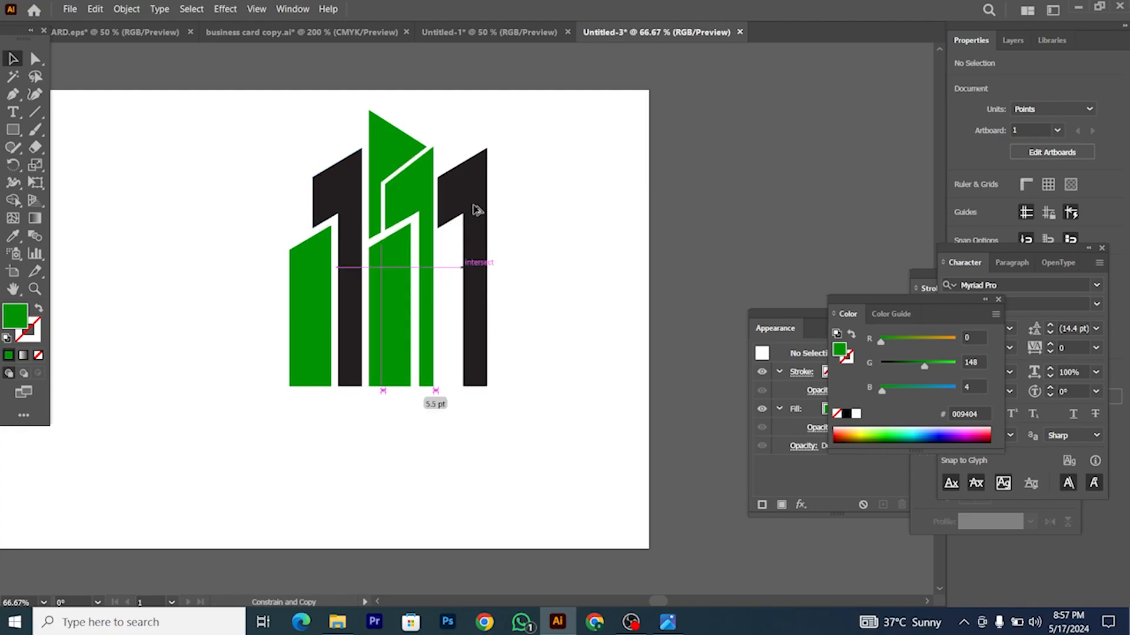
drag(477, 210, 474, 211)
right_click(472, 209)
mouse_move(557, 485)
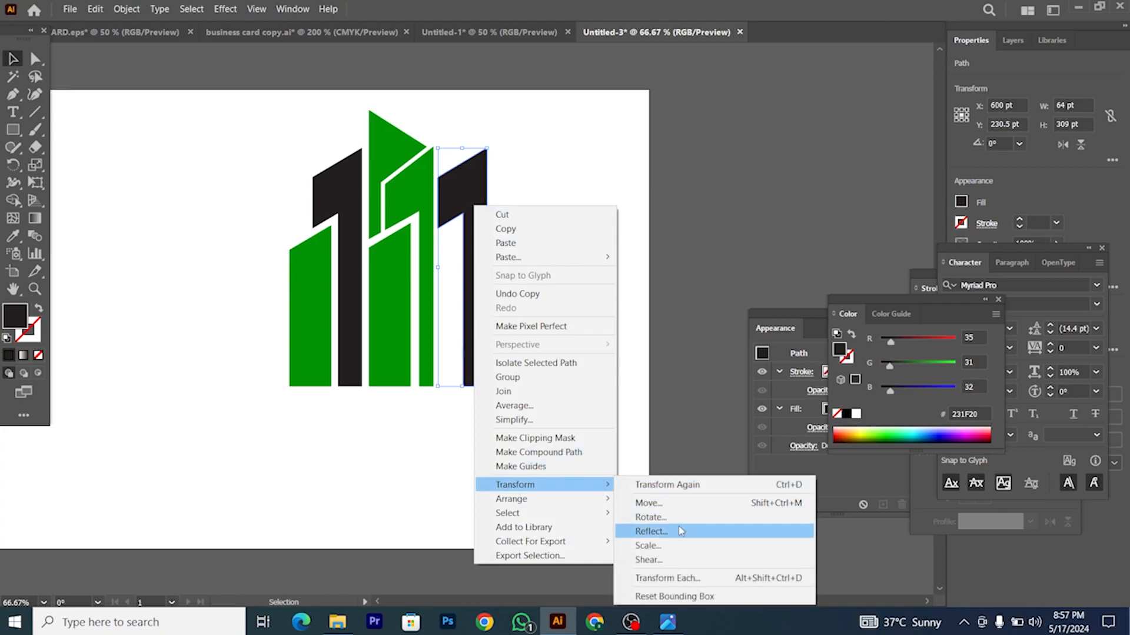
click(680, 531)
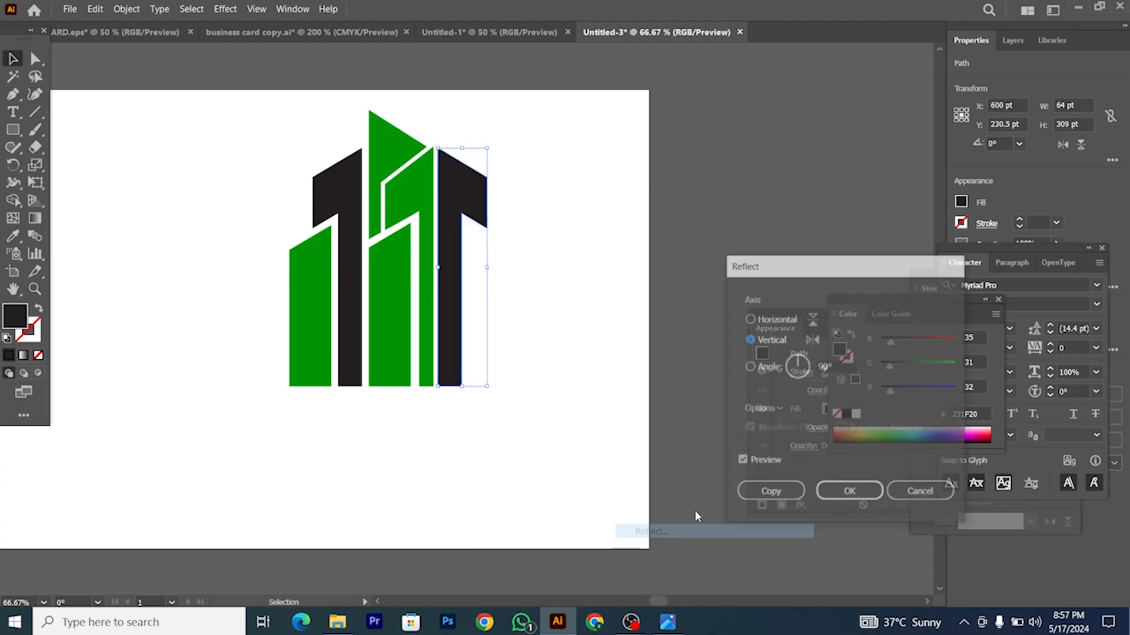
click(850, 493)
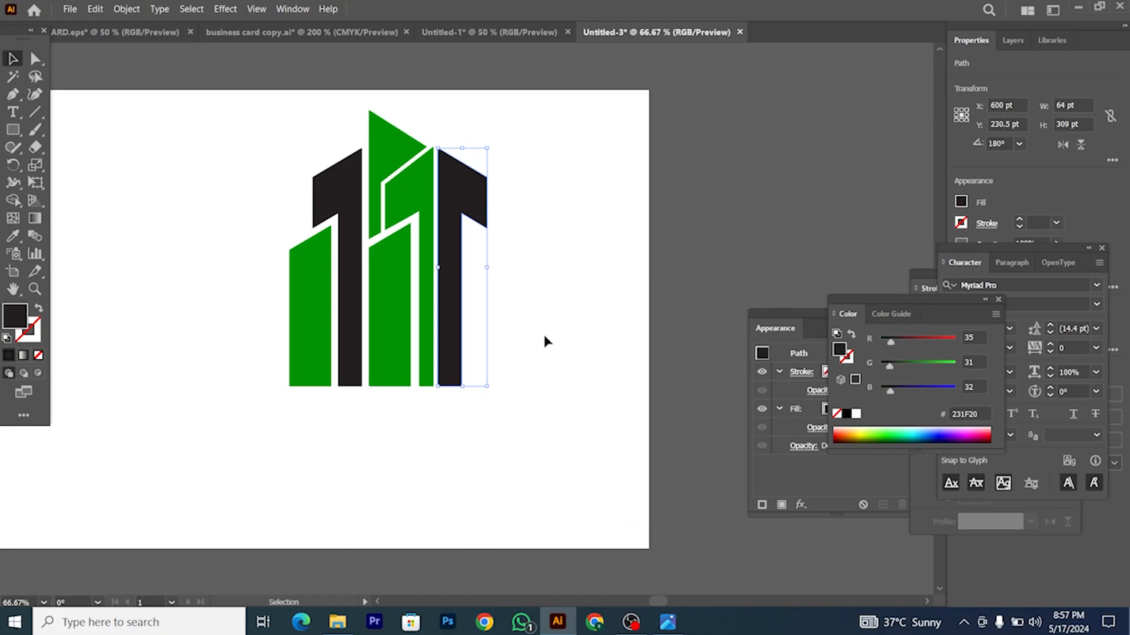
Step: Stretch the mirrored black tower's lower-right anchor downward with Direct Selection
scroll(460, 203, up, 2)
click(36, 58)
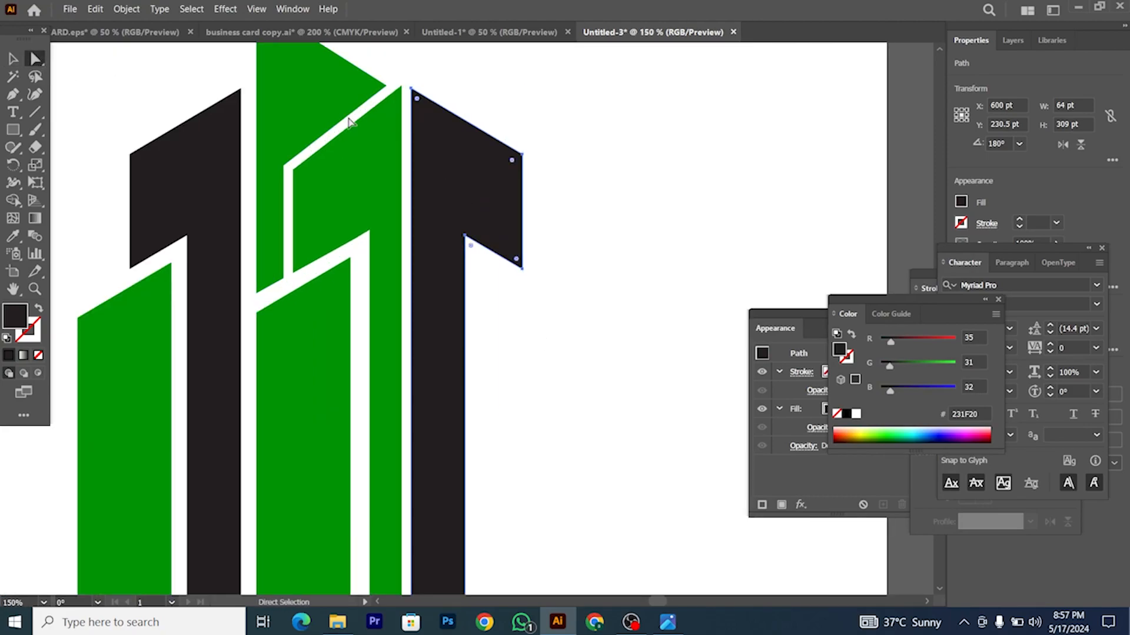
drag(404, 76, 583, 312)
click(523, 270)
drag(524, 269, 522, 292)
Step: Raise the bottom anchors of all bars to one level, then deselect
scroll(536, 329, down, 3)
scroll(568, 355, down, 1)
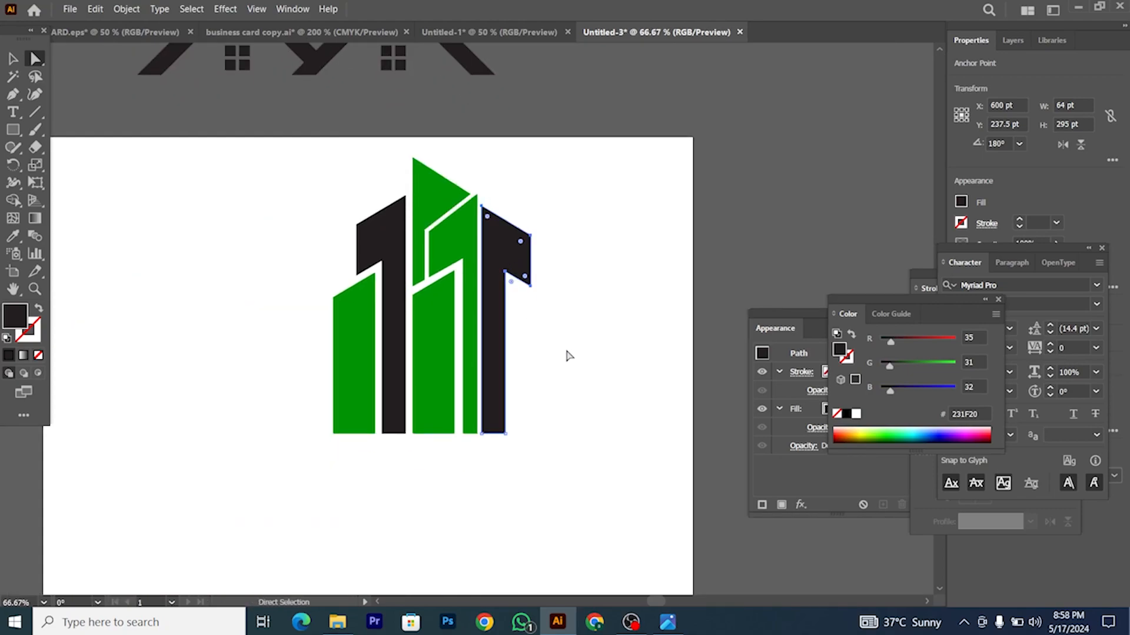
drag(281, 397, 591, 468)
drag(505, 435, 505, 400)
scroll(522, 378, right, 2)
key(v)
click(229, 186)
alt+scroll(448, 292, up, 3)
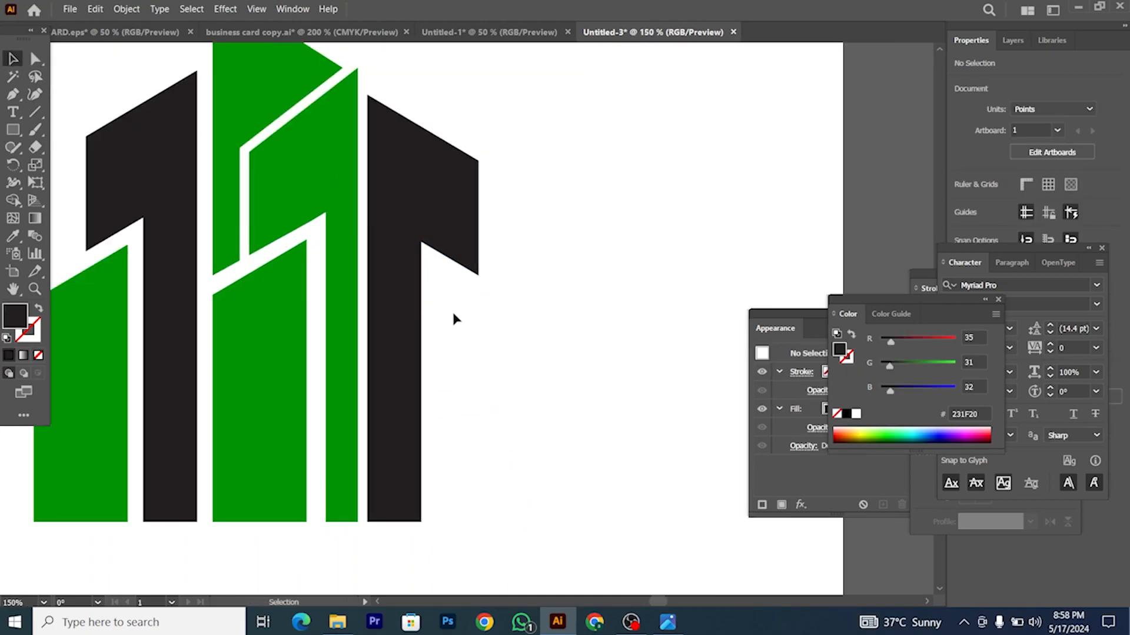
scroll(453, 318, down, 1)
Step: Copy the left green bar to the right, reflect it vertically, and place it beside the right black tower
alt+scroll(454, 318, down, 1)
alt+shift+drag(221, 335, 511, 337)
right_click(511, 336)
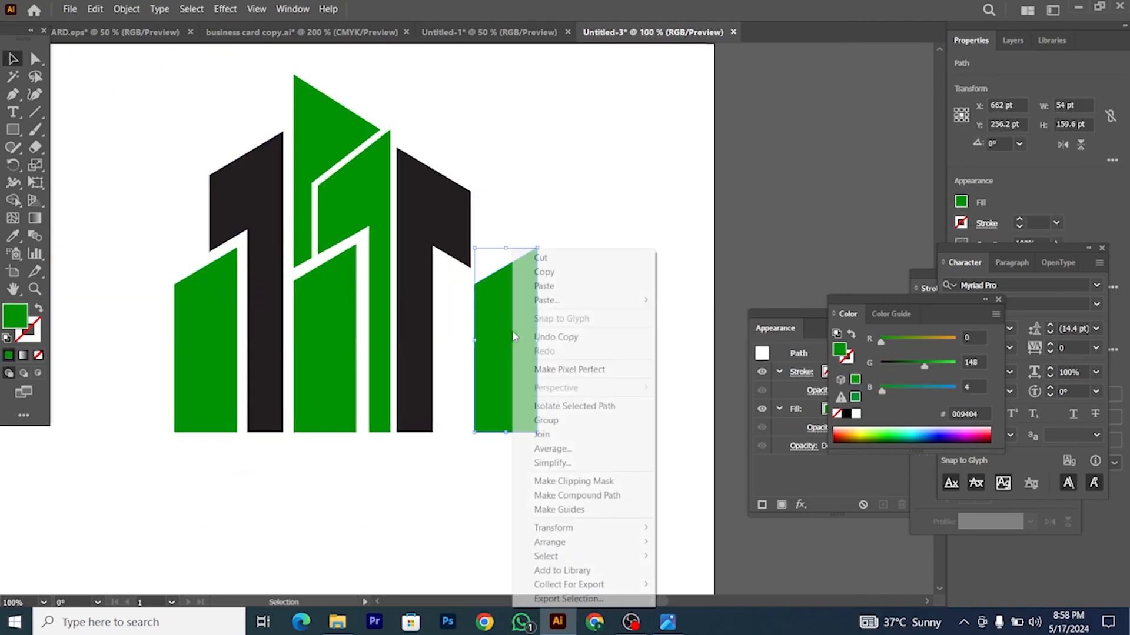
mouse_move(617, 528)
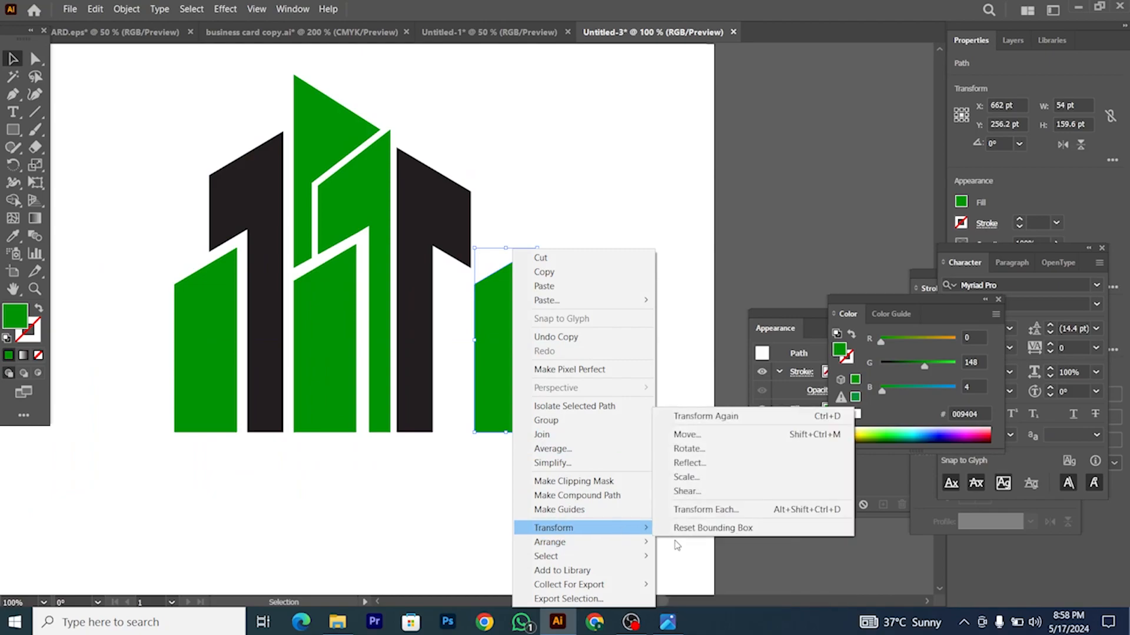
click(706, 459)
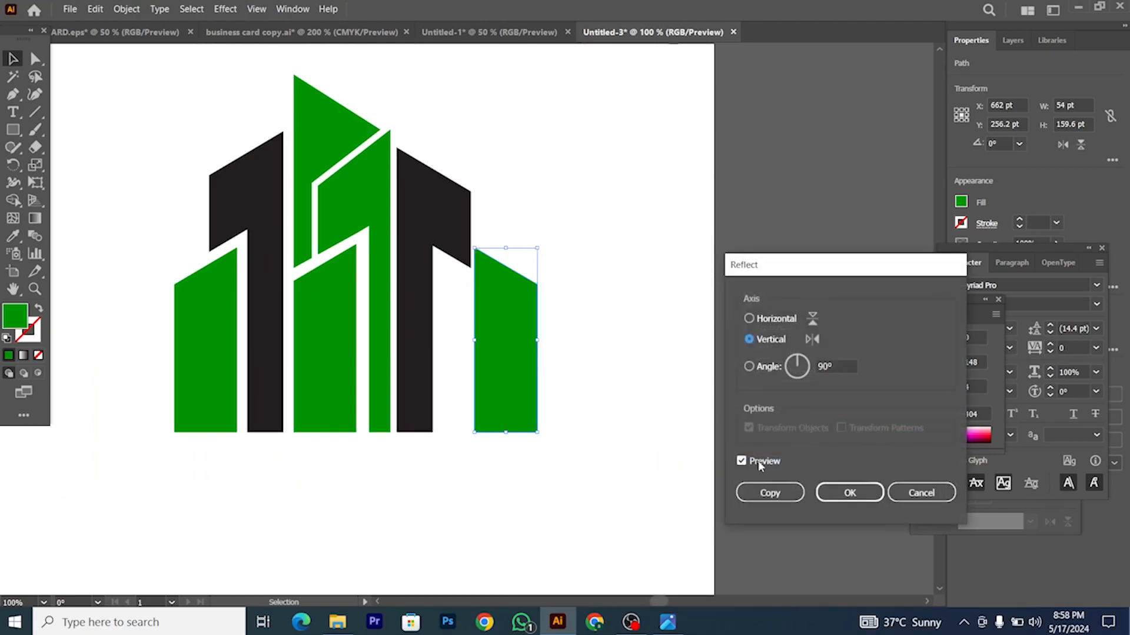
click(839, 493)
scroll(539, 359, up, 1)
drag(487, 350, 462, 359)
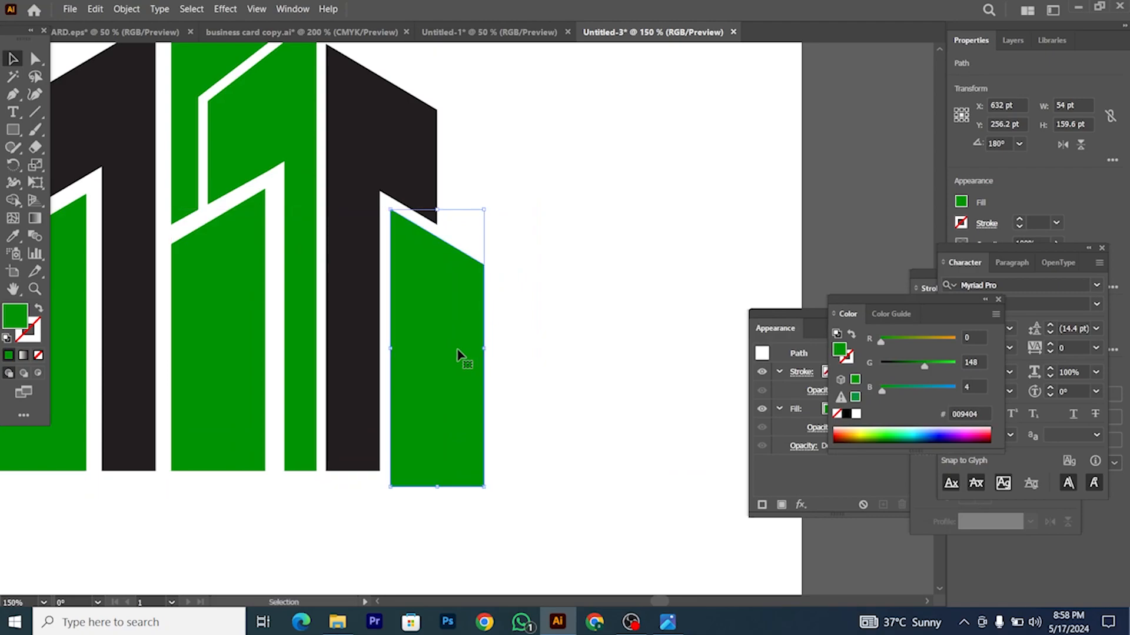
Step: Narrow the mirrored bar and make its slanted top shallower, then bring up the reference logo in Photos
click(35, 58)
scroll(514, 207, down, 1)
drag(484, 446, 464, 434)
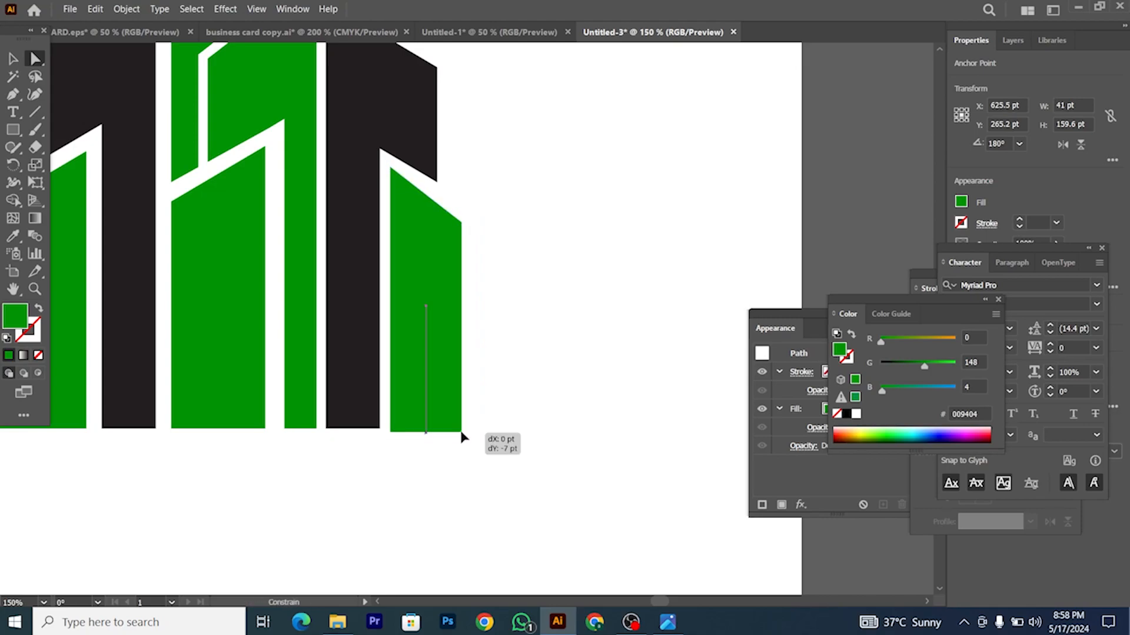
scroll(452, 209, up, 2)
drag(474, 248, 475, 228)
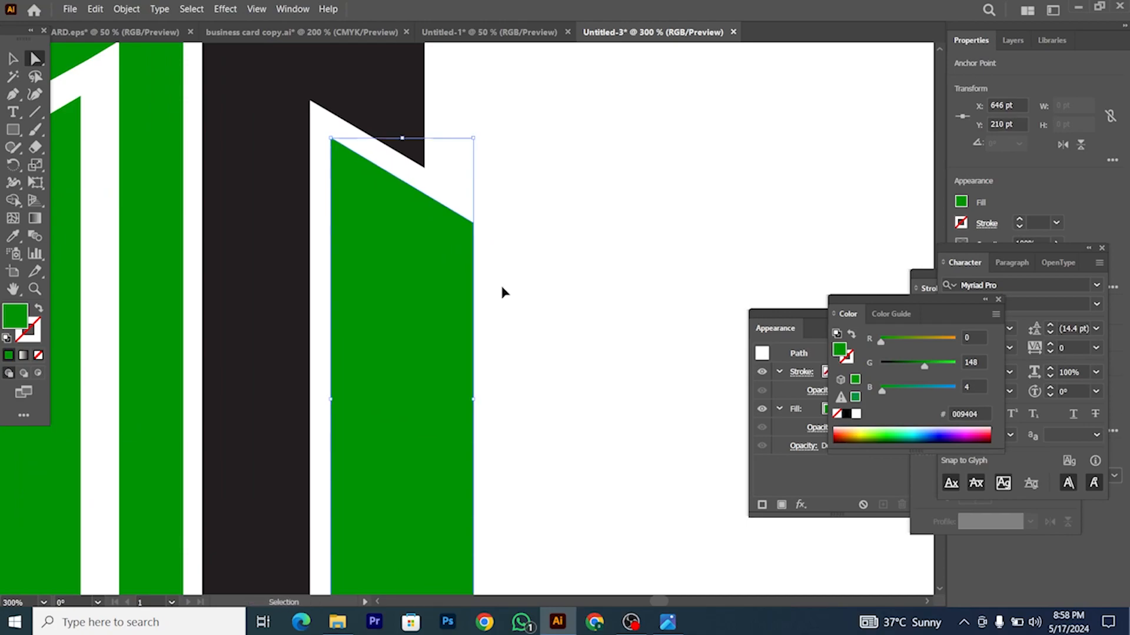
scroll(513, 311, down, 4)
click(515, 310)
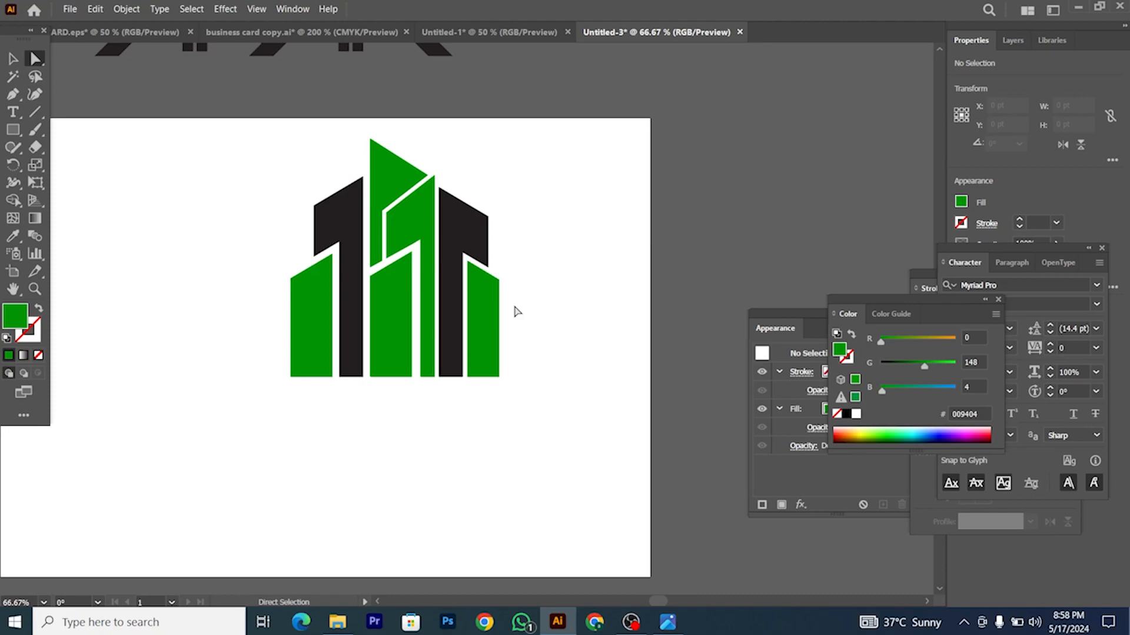
click(667, 622)
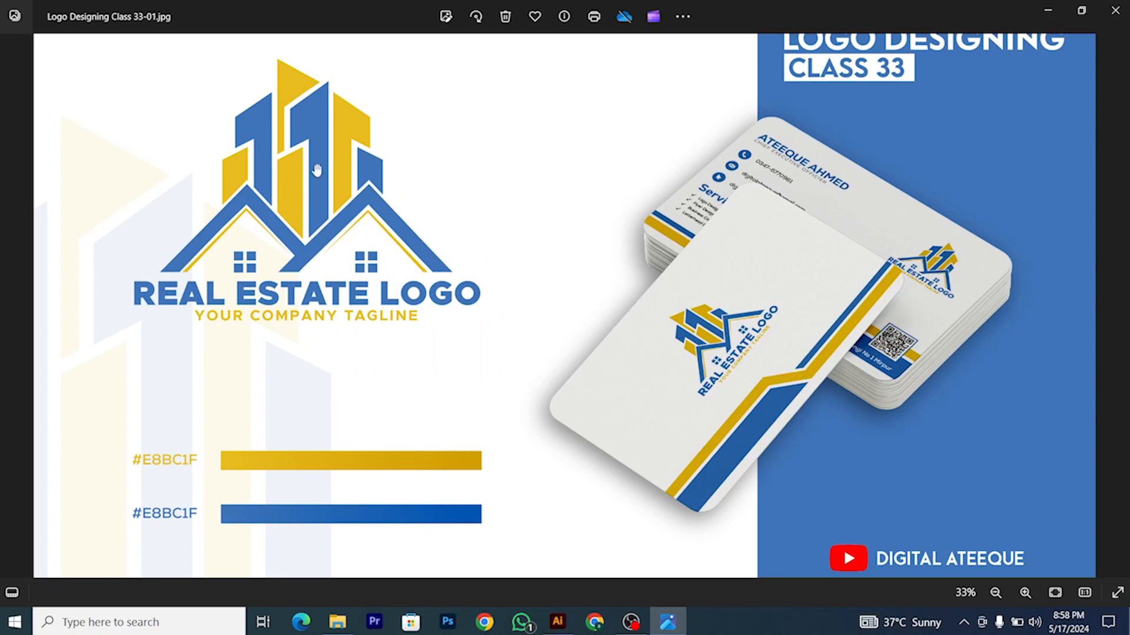
Step: Go back from the reference logo in Photos to the Illustrator skyline artwork
click(558, 622)
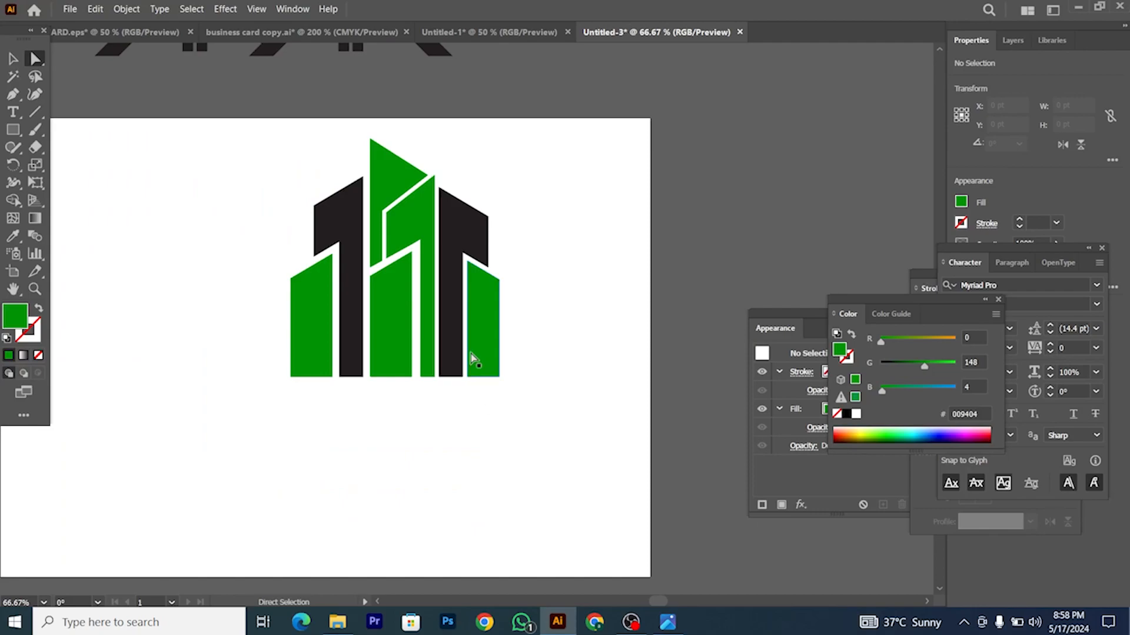
Step: Select the tall middle green tower and open Offset Path, then cancel it without applying
scroll(441, 205, up, 2)
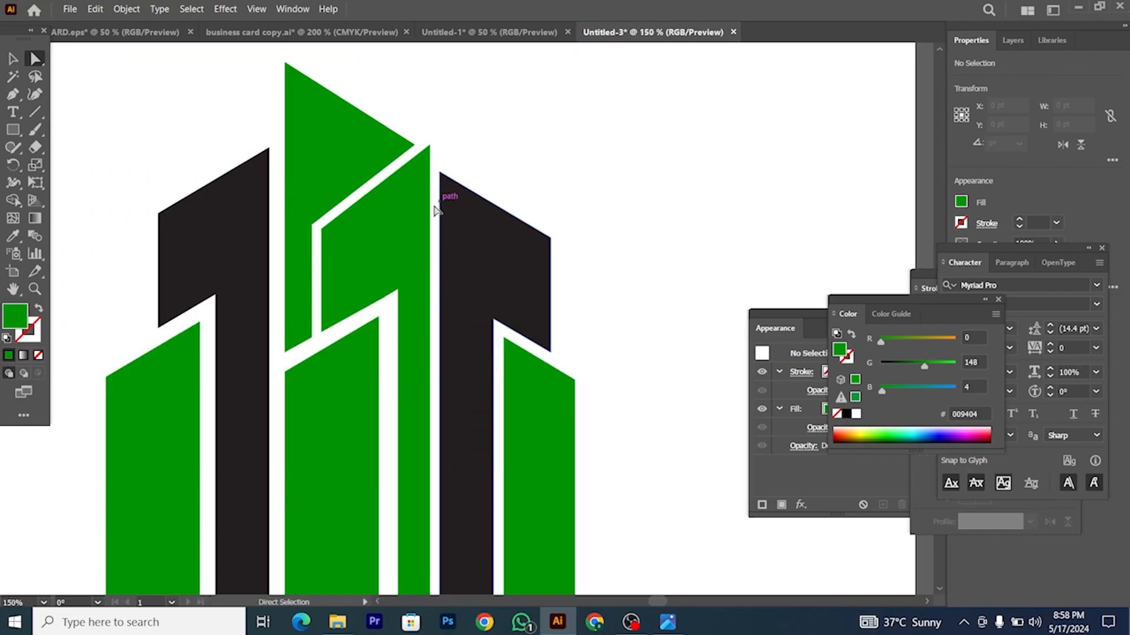
click(408, 231)
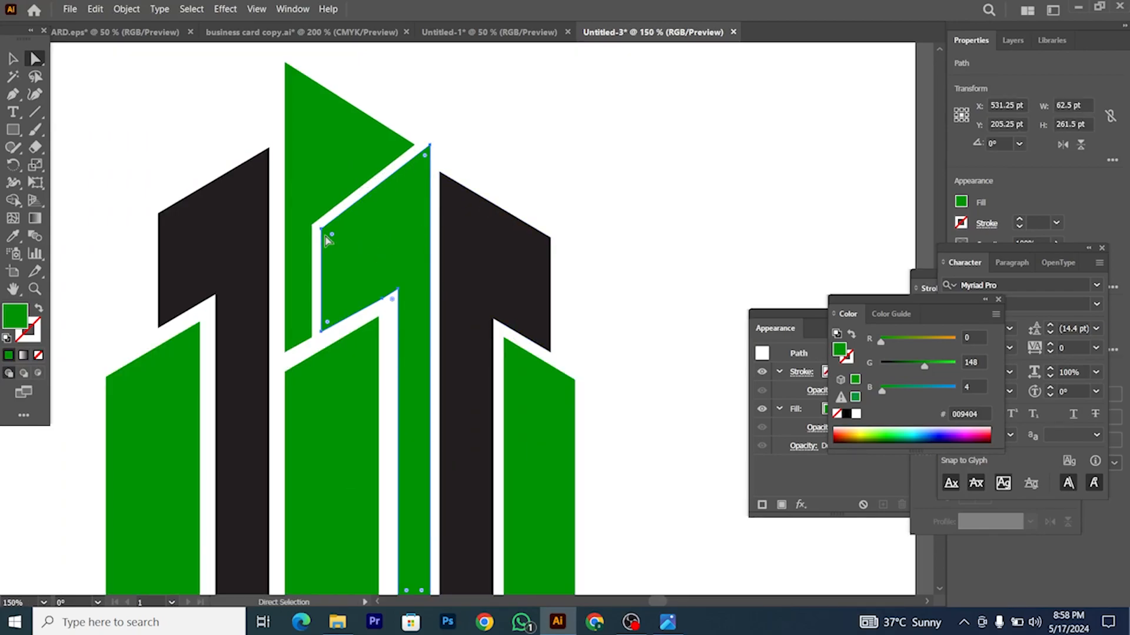
key(v)
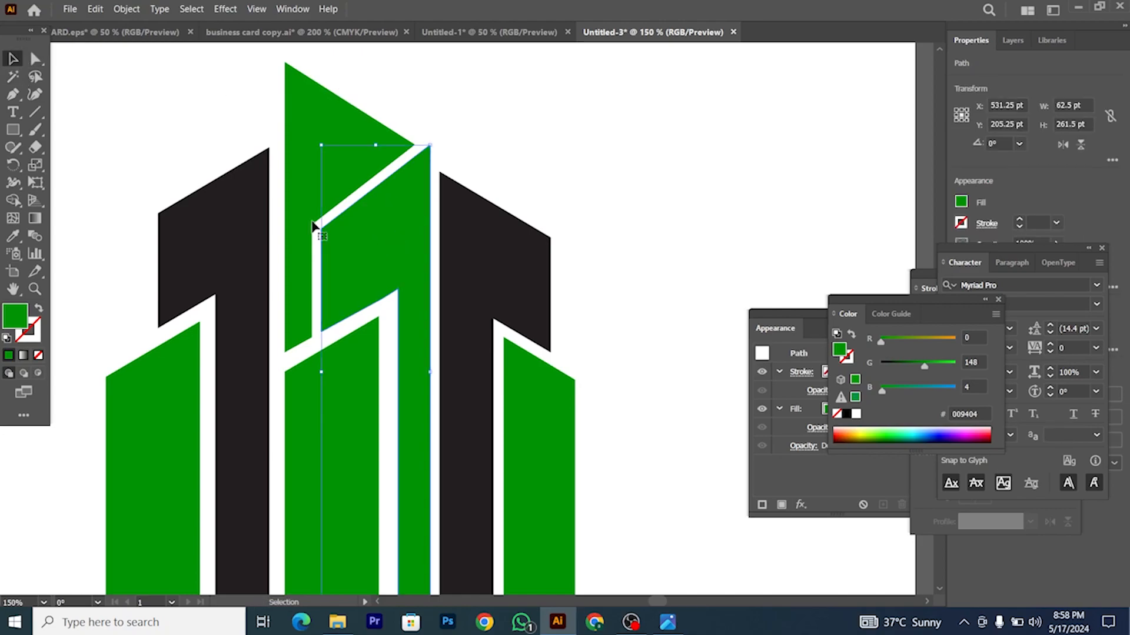
click(123, 9)
mouse_move(176, 329)
click(359, 372)
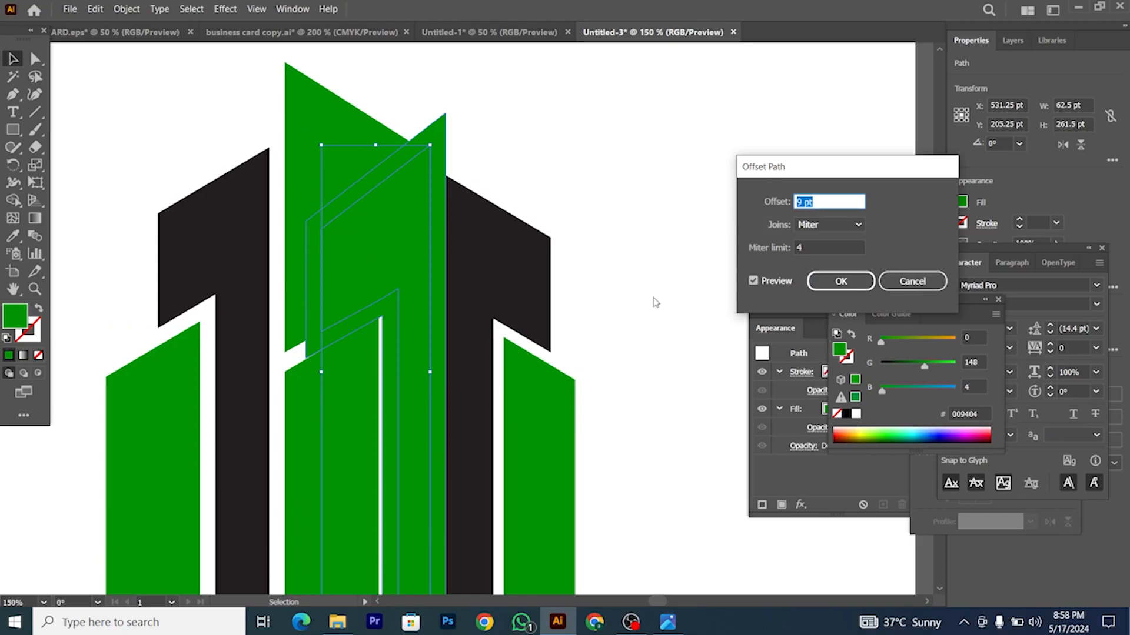
click(895, 281)
Step: Use Direct Selection to marquee the lower central tower's right-side anchors for a 57 pt width
scroll(386, 301, down, 2)
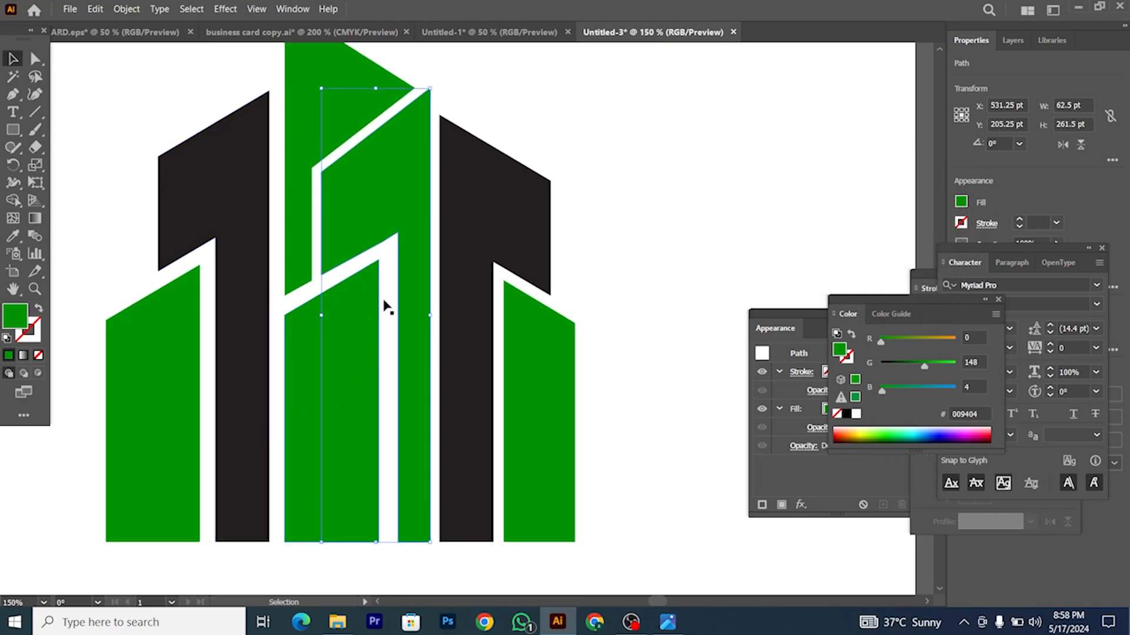
scroll(387, 295, up, 1)
click(34, 58)
scroll(412, 239, down, 2)
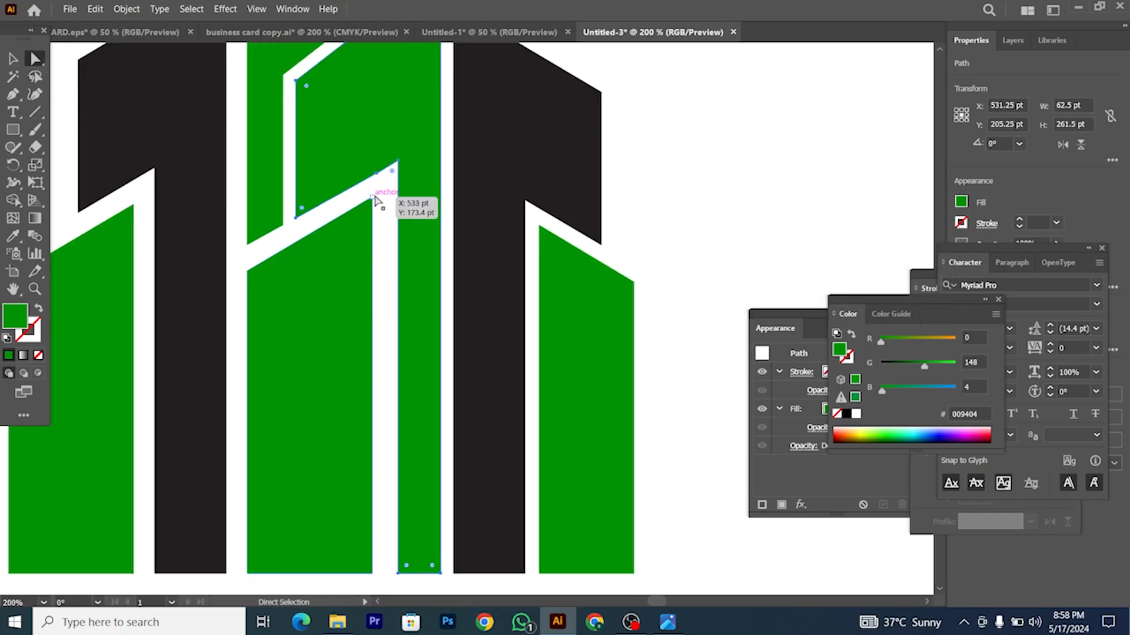
drag(367, 589, 378, 572)
scroll(355, 250, up, 3)
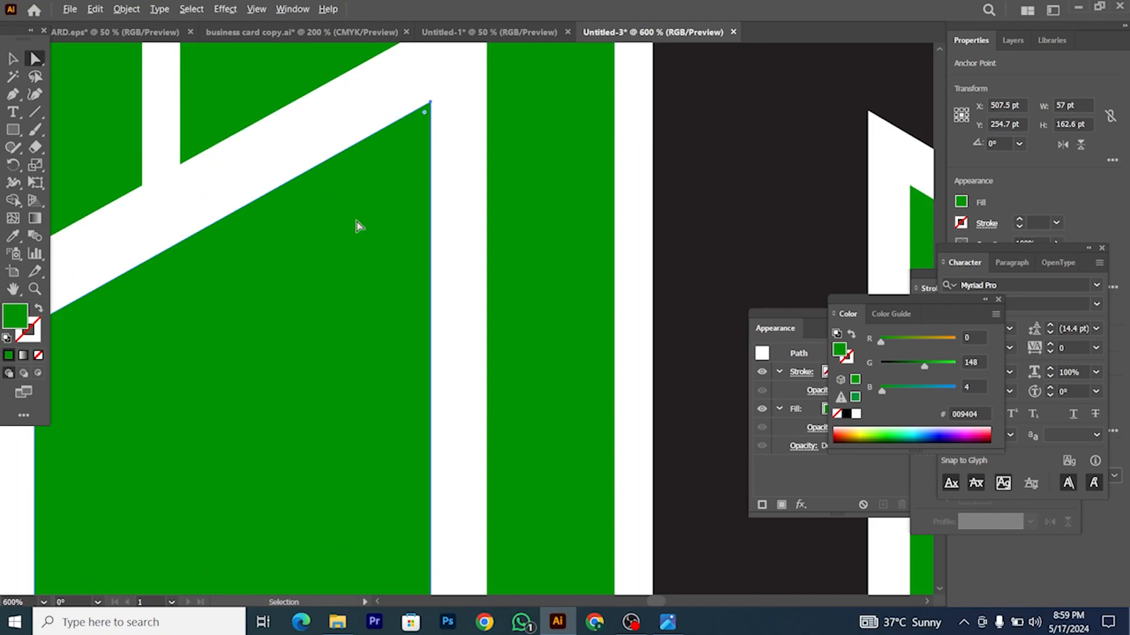
scroll(359, 232, up, 1)
scroll(374, 240, down, 3)
Step: Select the inner green tower shape and bring up the Object menu
click(13, 58)
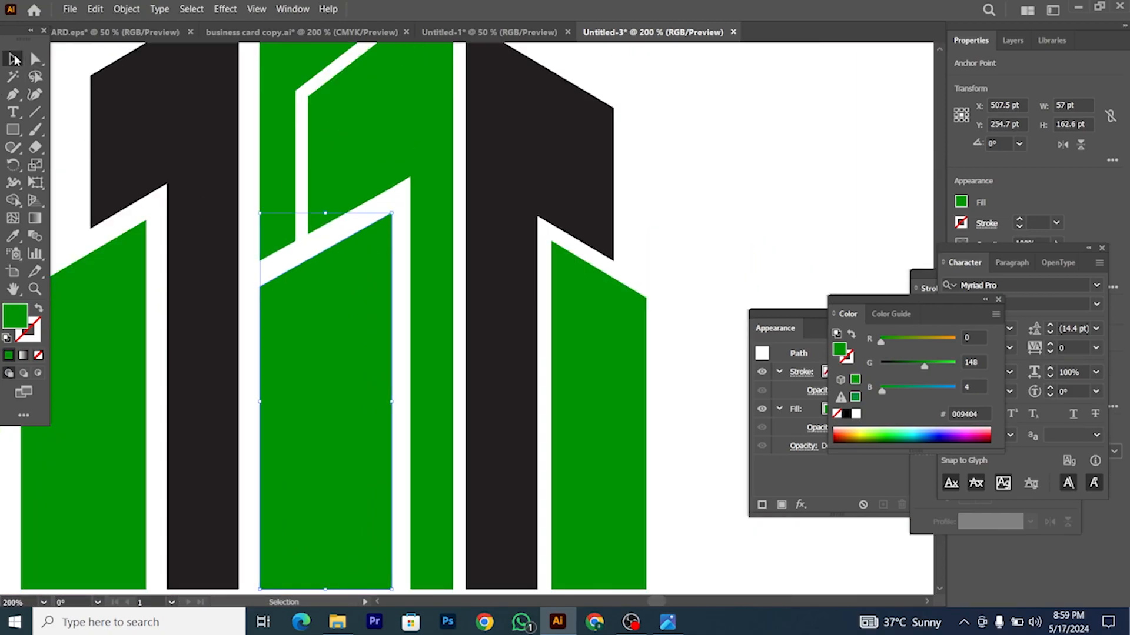
scroll(442, 246, down, 2)
click(432, 221)
scroll(430, 211, up, 1)
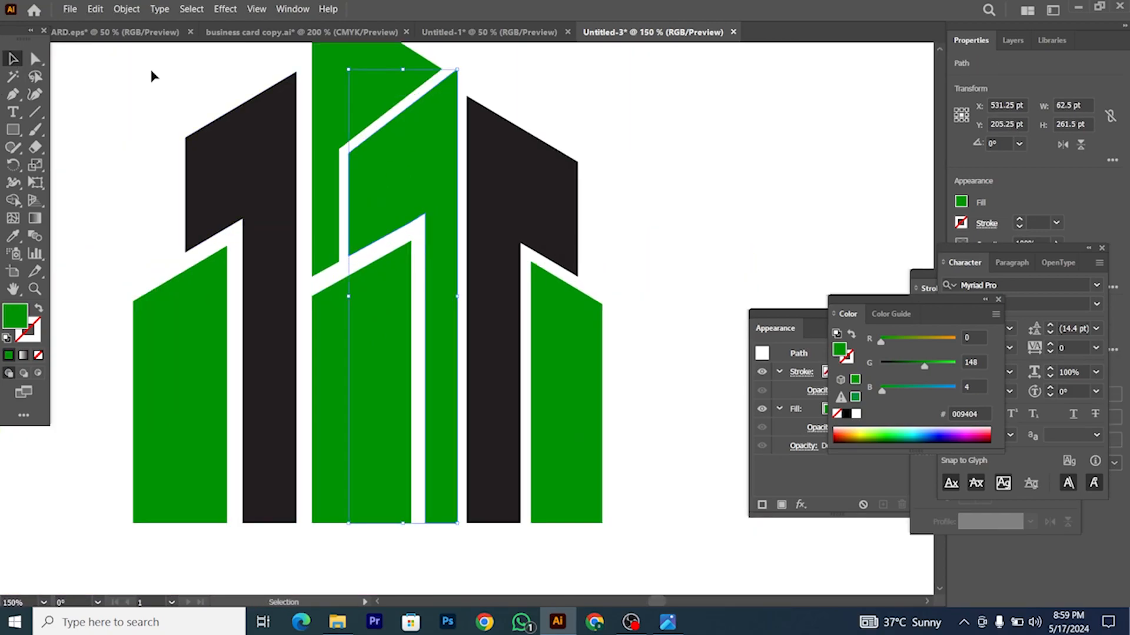
click(123, 10)
Step: Start a Pen line on the white diagonal's upper edge, then abandon it and clear the selection
click(614, 196)
click(614, 201)
scroll(378, 252, up, 4)
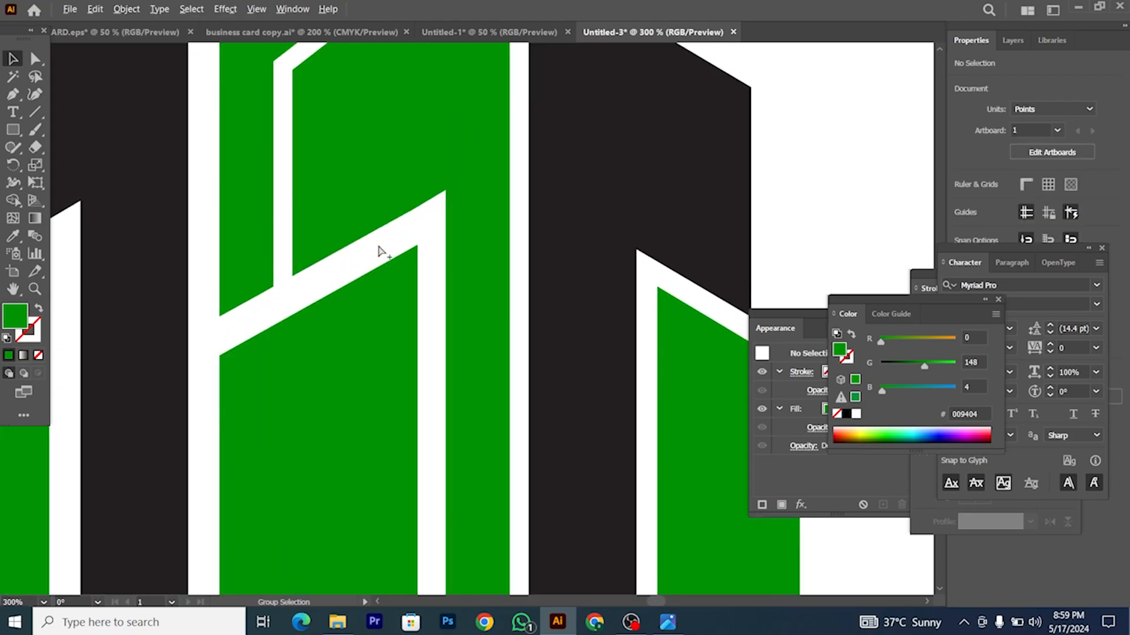
click(13, 94)
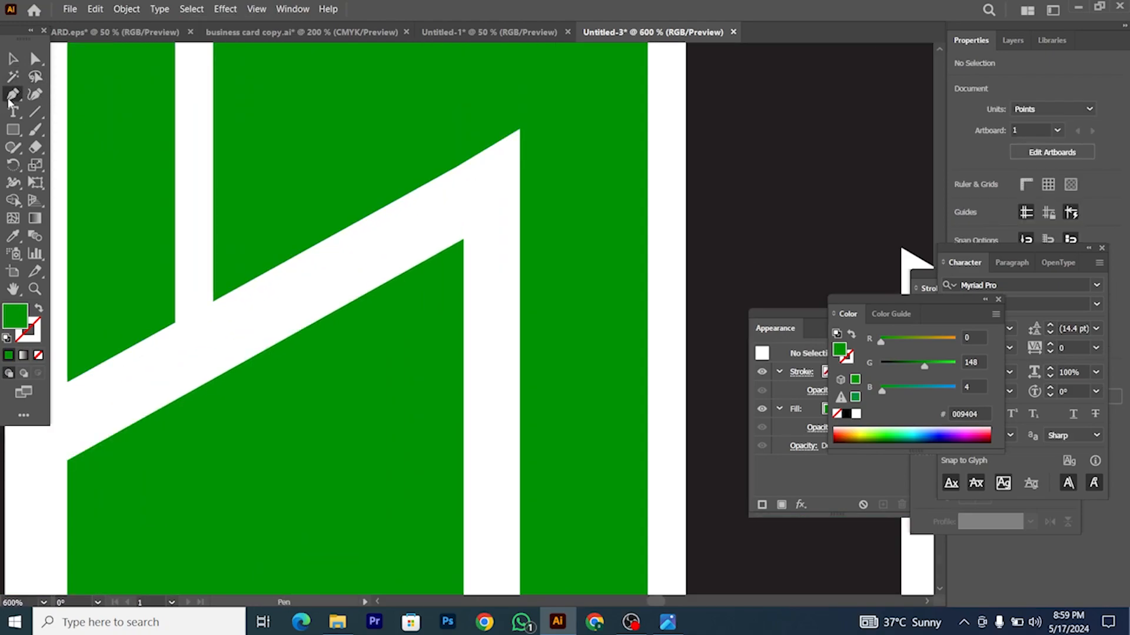
click(213, 301)
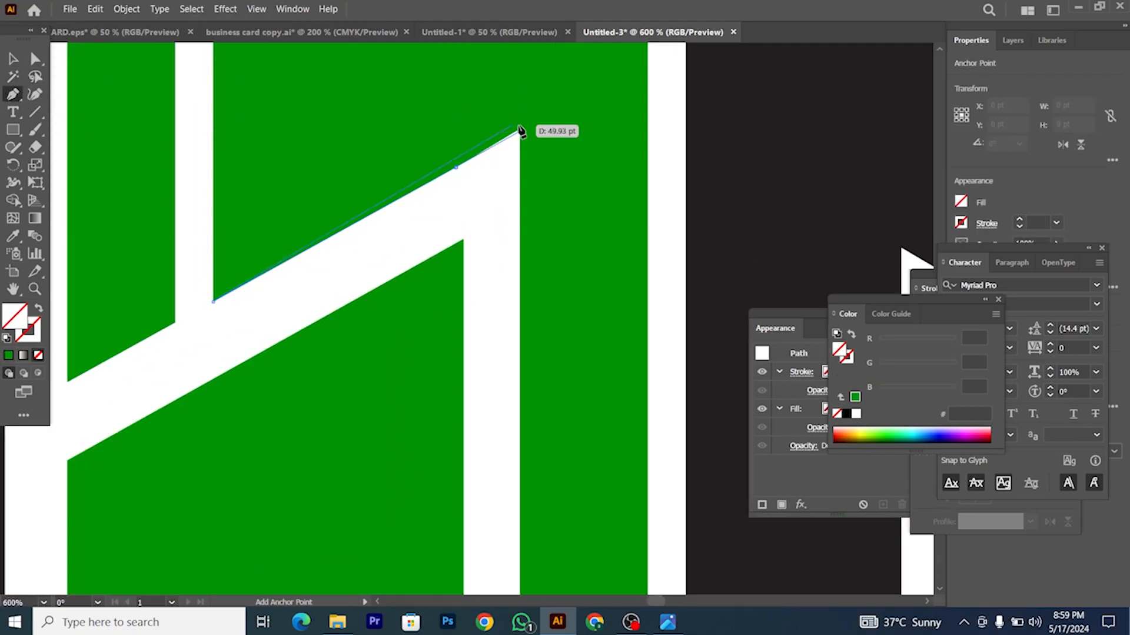
key(v)
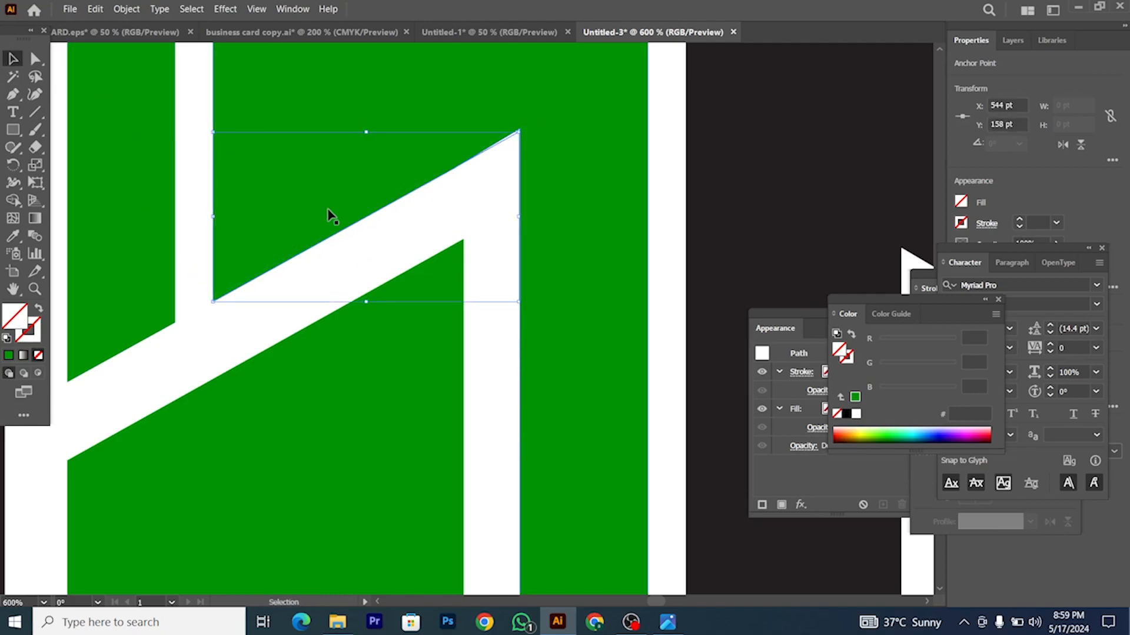
click(376, 243)
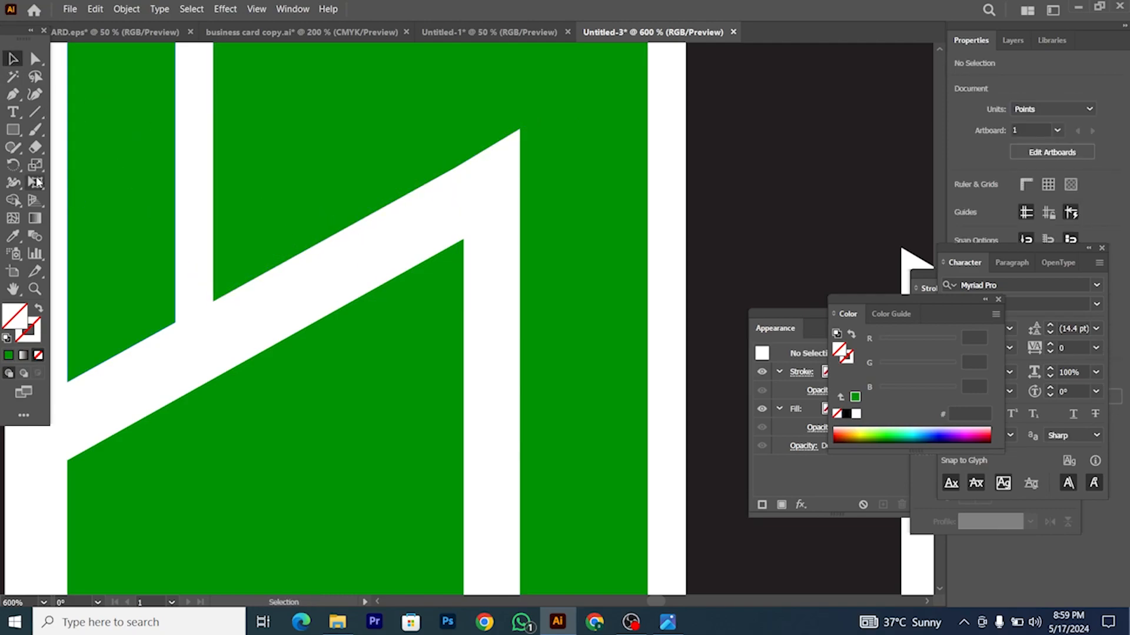
Step: Draw a Pen line along the white diagonal's upper edge and select it together with the tall green tower
click(13, 94)
click(213, 301)
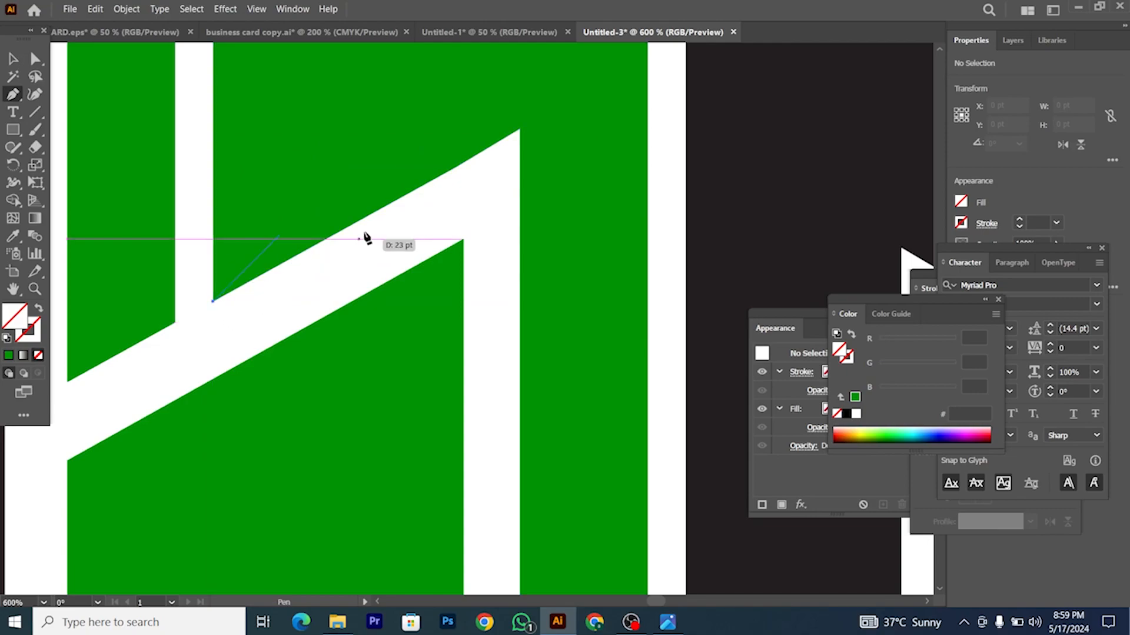
click(520, 128)
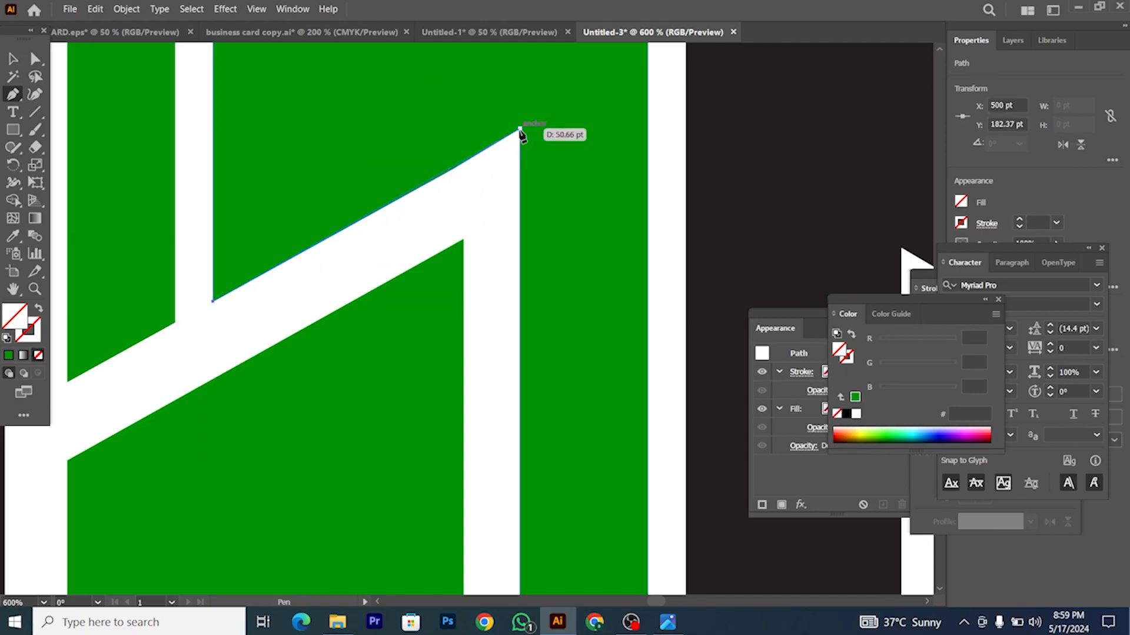
click(13, 59)
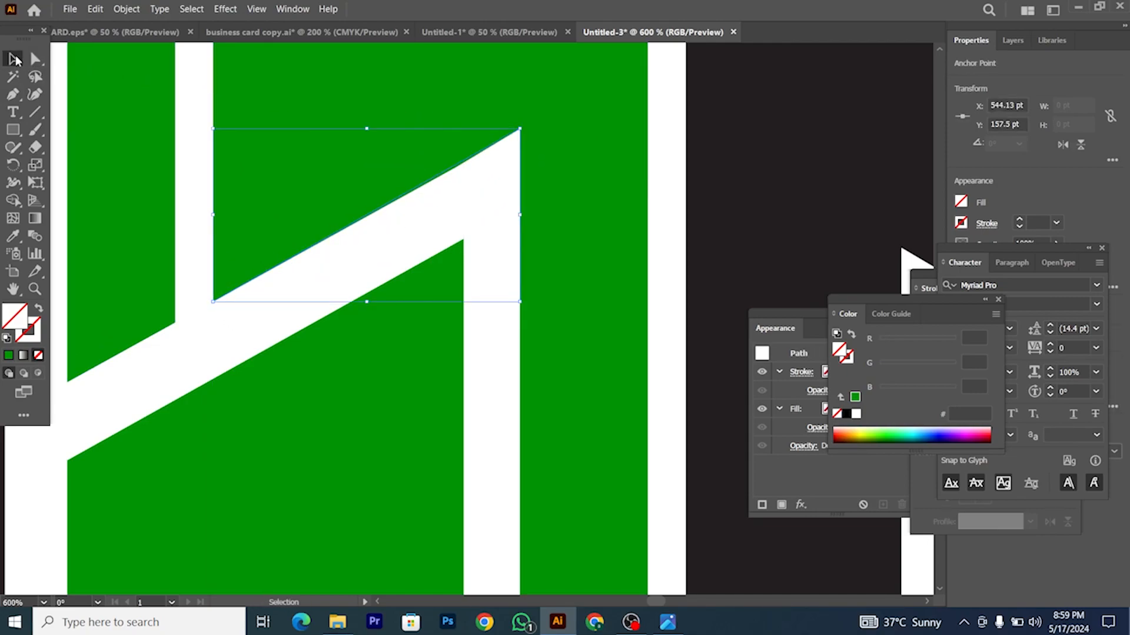
scroll(328, 157, up, 2)
shift+click(482, 220)
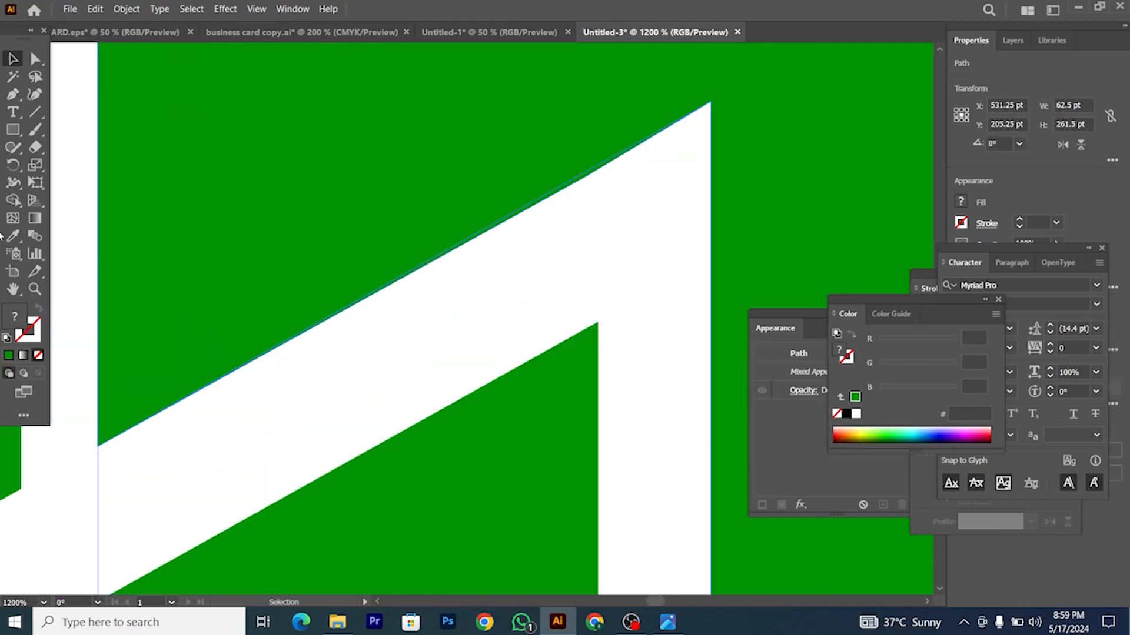
Step: Merge the thin slivers along the edge with Shape Builder and select the small leftover triangle
click(13, 200)
scroll(578, 192, up, 2)
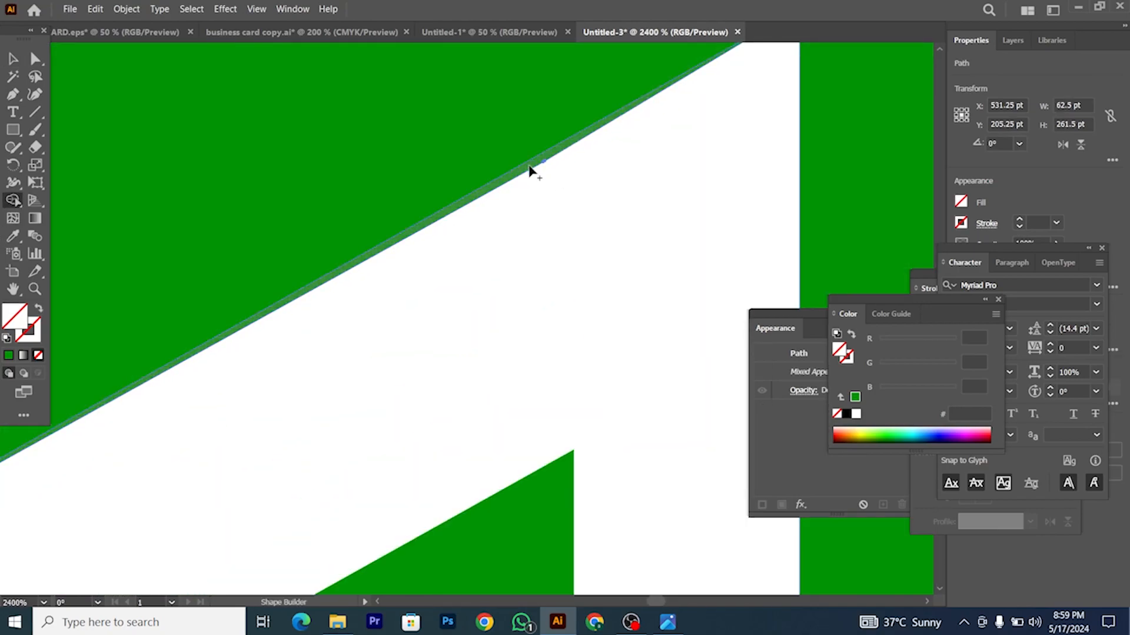
drag(508, 271, 510, 270)
scroll(510, 270, down, 5)
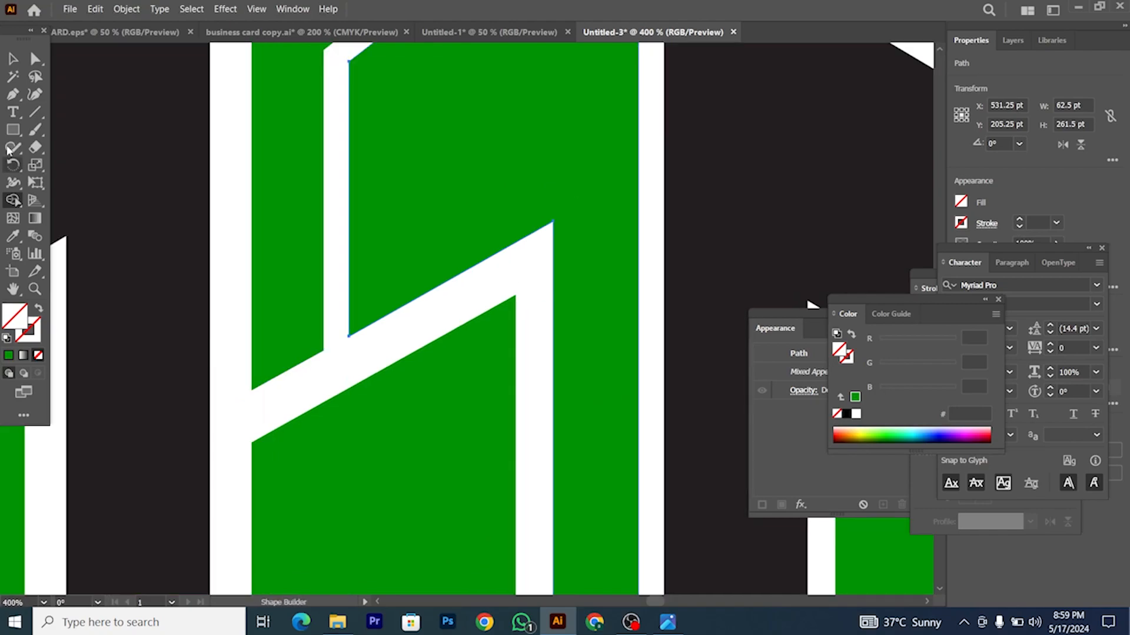
click(13, 58)
scroll(353, 316, down, 3)
click(394, 303)
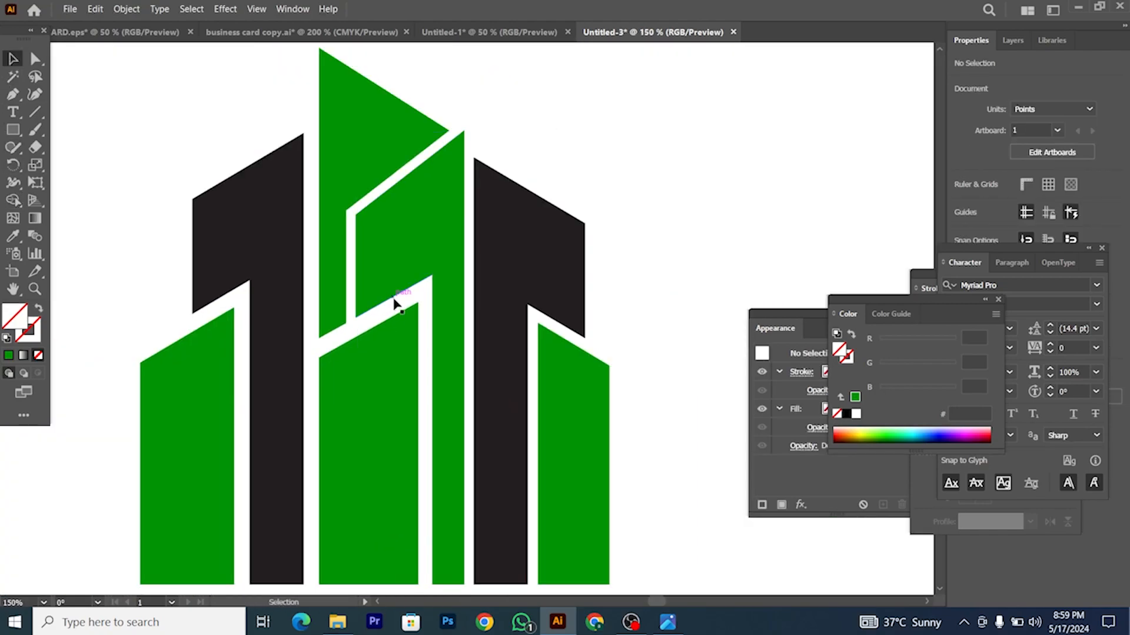
click(399, 322)
Step: Delete the leftover triangle and apply Offset Path to the tall central green shape
key(Delete)
click(400, 238)
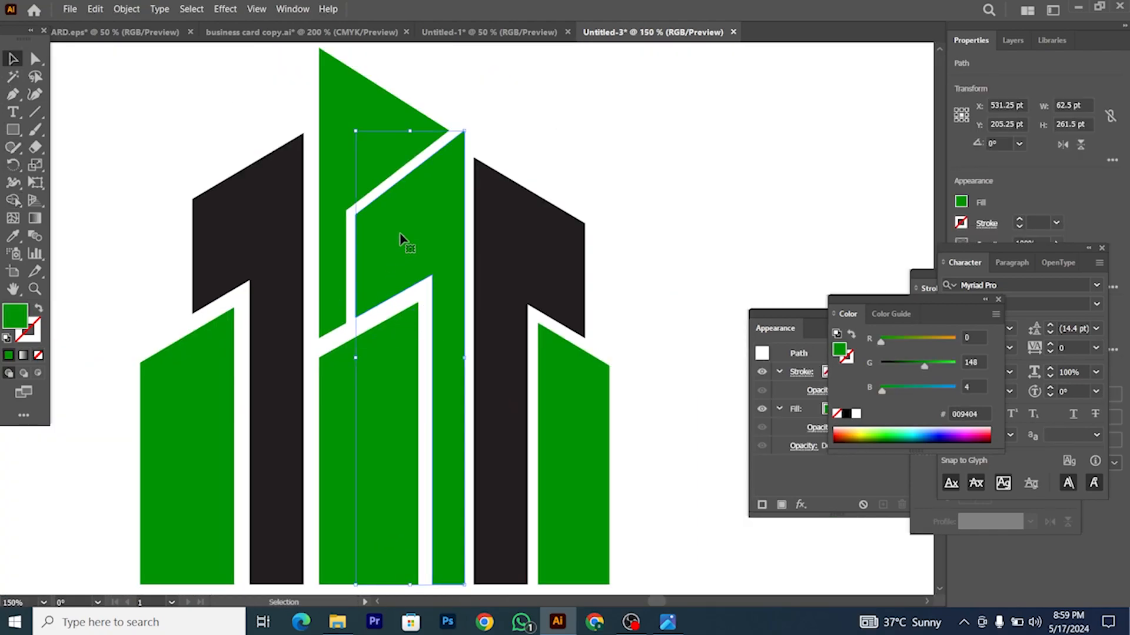
click(125, 9)
mouse_move(214, 328)
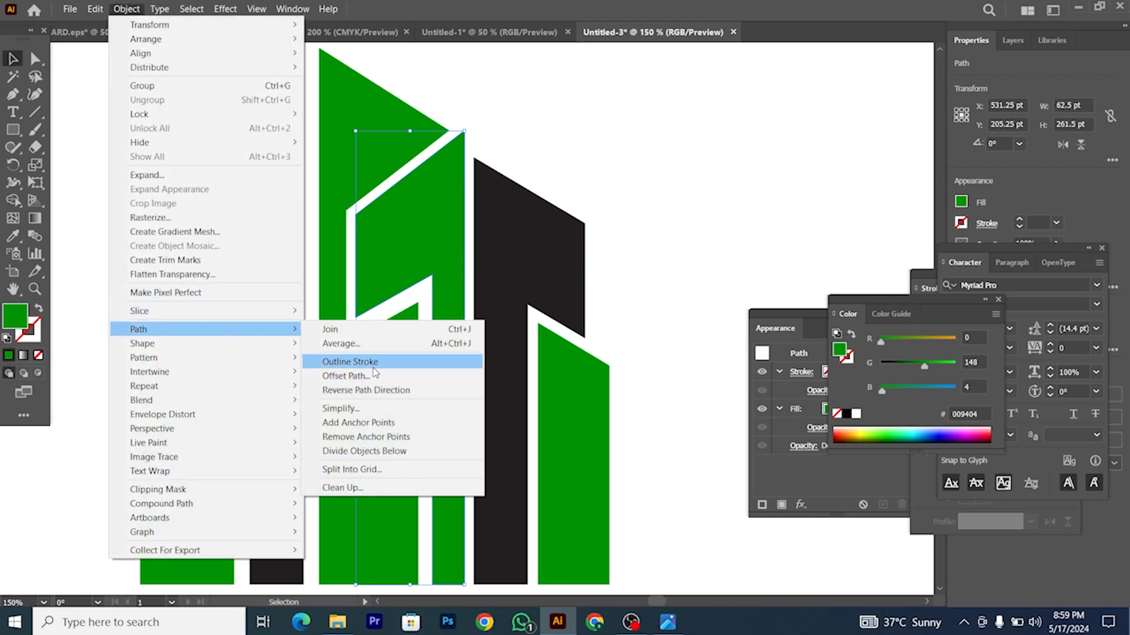
click(381, 377)
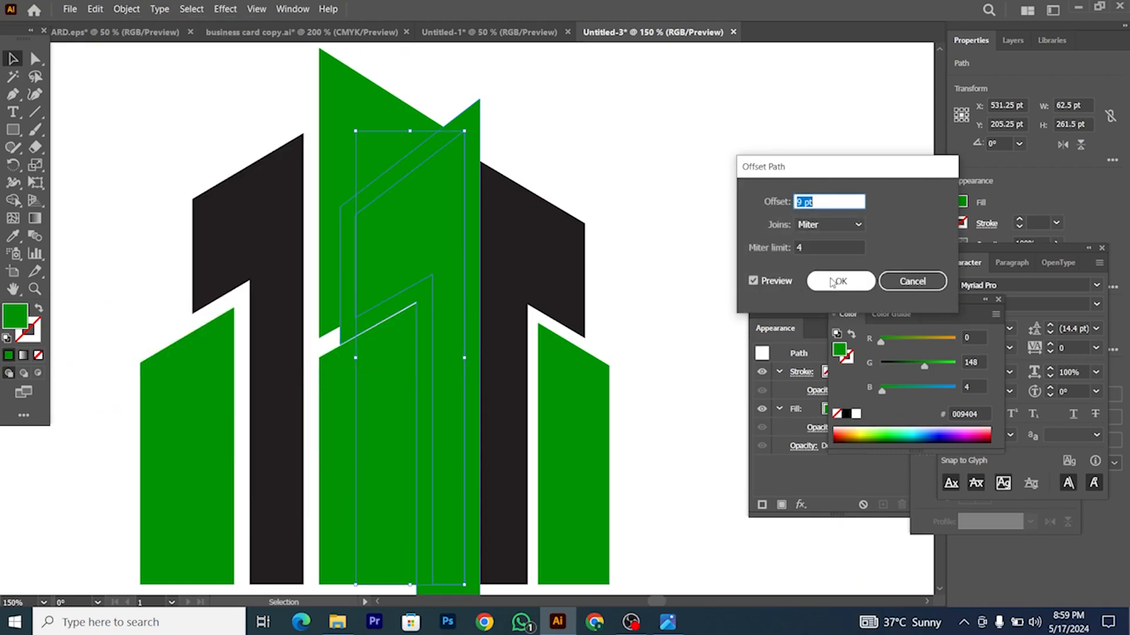
click(837, 282)
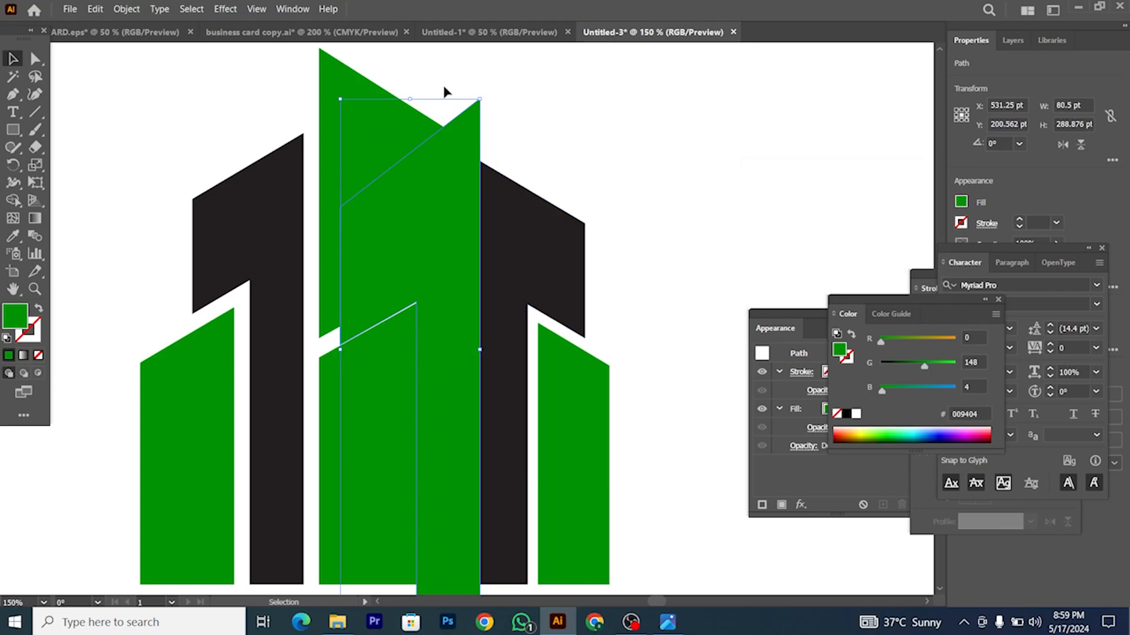
Step: Remove the offset strips and the thin right-side green strip with Shape Builder to leave white gaps
drag(383, 422, 379, 425)
click(12, 199)
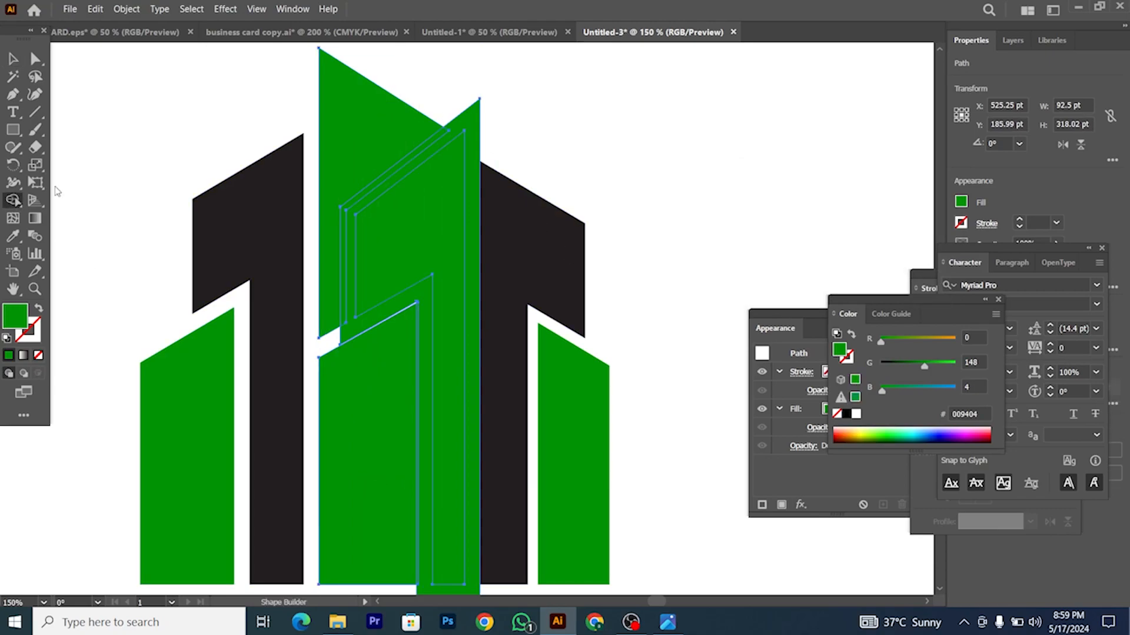
scroll(446, 120, up, 2)
drag(393, 164, 373, 170)
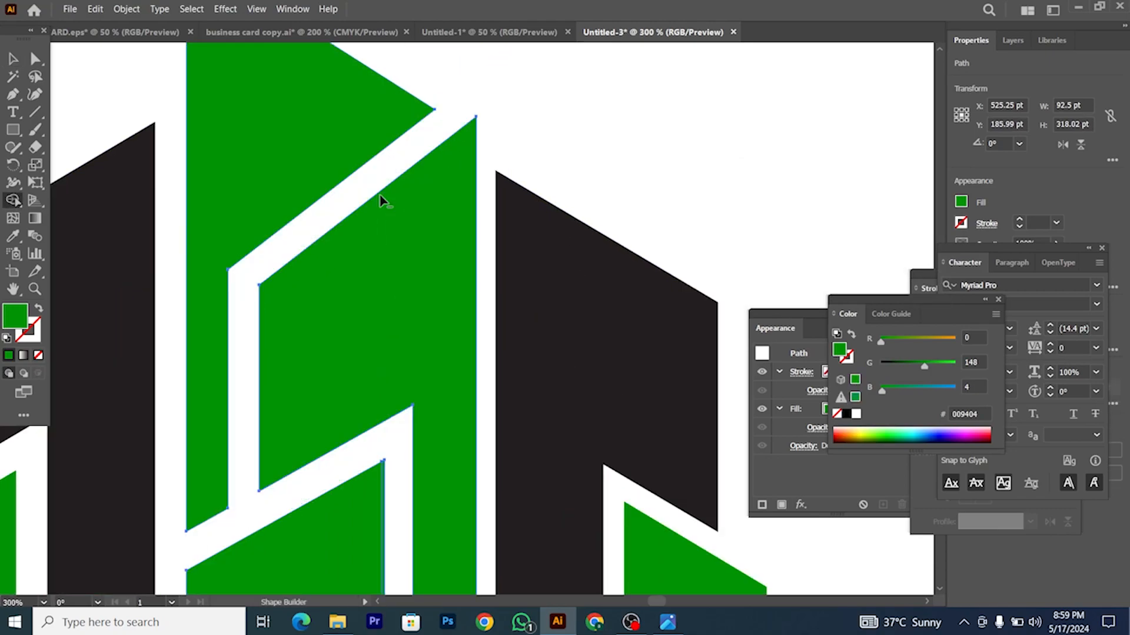
scroll(316, 423, down, 3)
scroll(356, 423, up, 3)
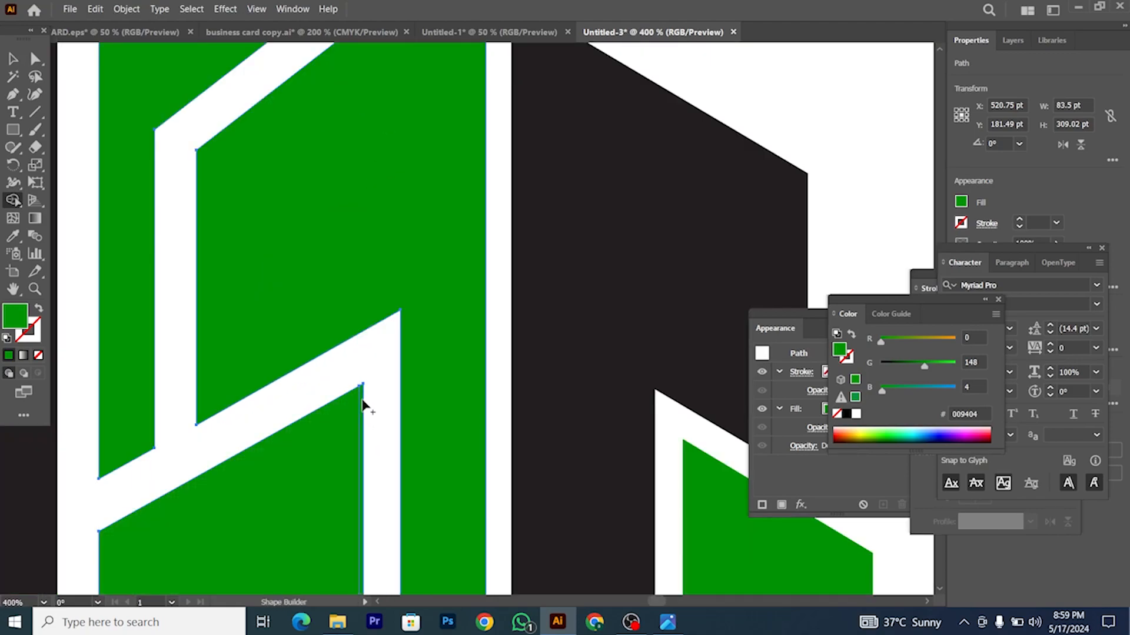
scroll(359, 397, up, 2)
alt+click(362, 399)
scroll(382, 405, down, 5)
scroll(382, 409, down, 2)
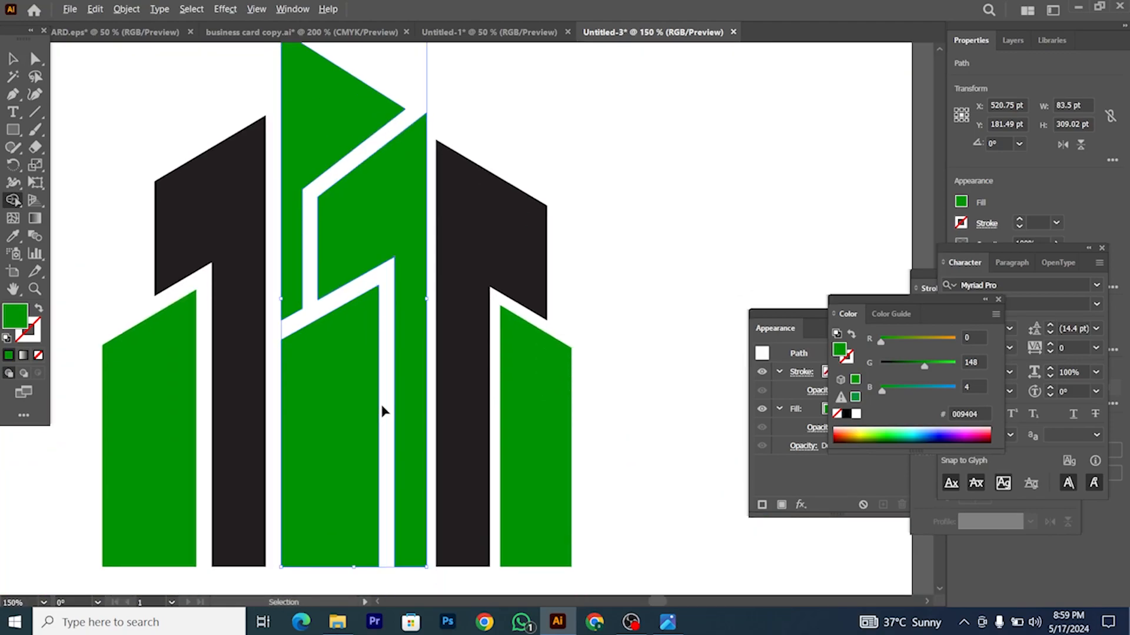
scroll(383, 409, down, 2)
Step: Offset the outline of the triangle-topped green tower by 9 pt
click(9, 58)
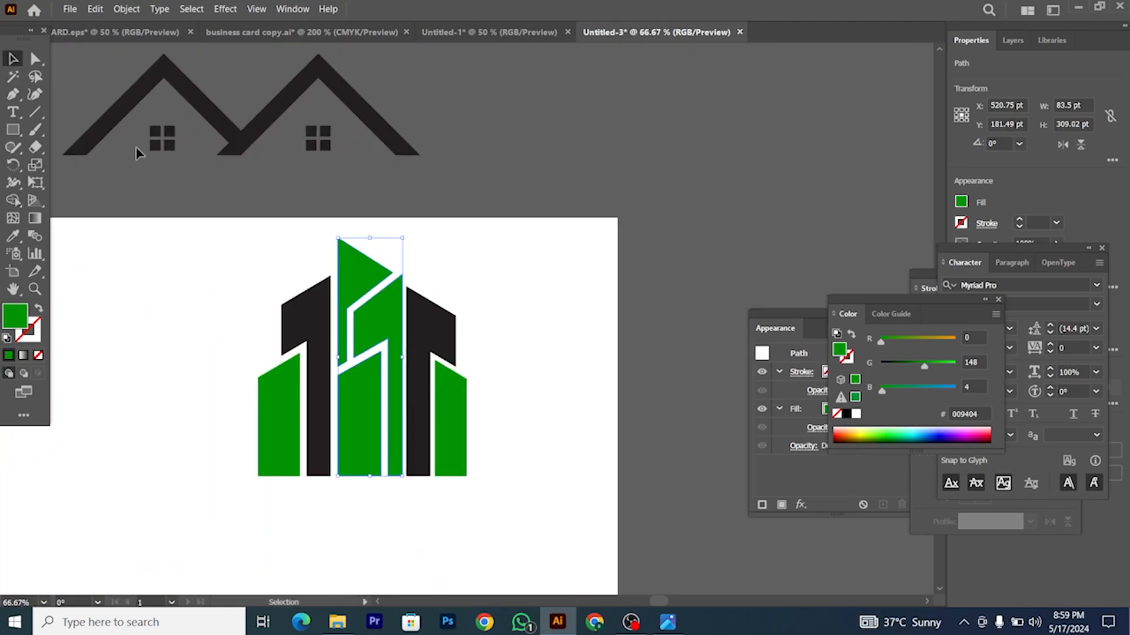
click(244, 231)
scroll(390, 283, up, 3)
click(337, 267)
scroll(334, 268, down, 1)
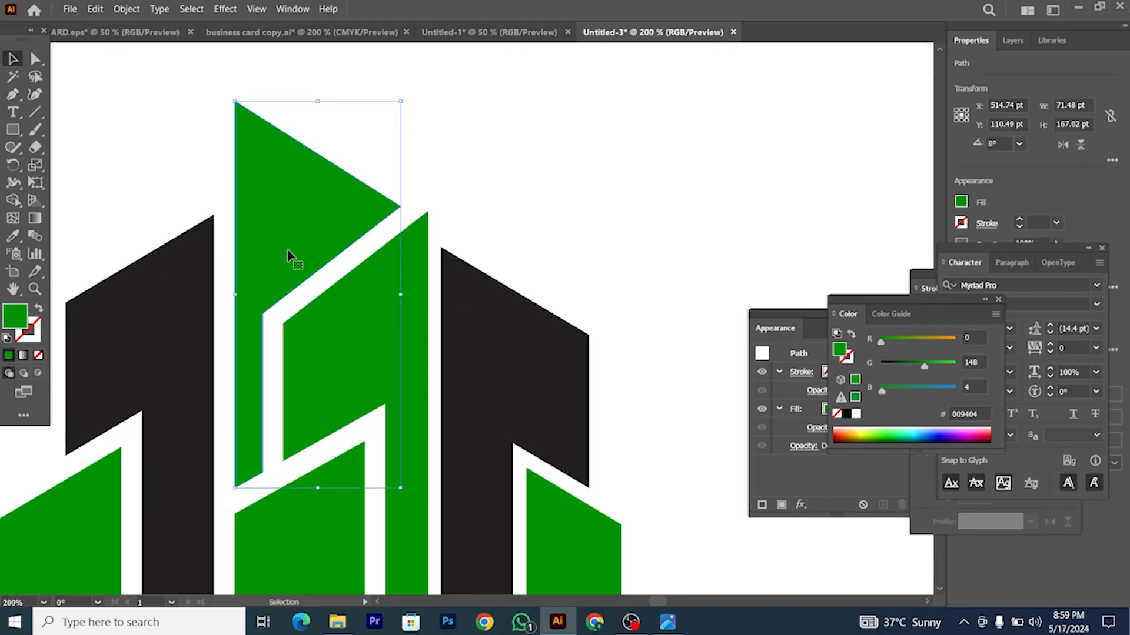
click(126, 9)
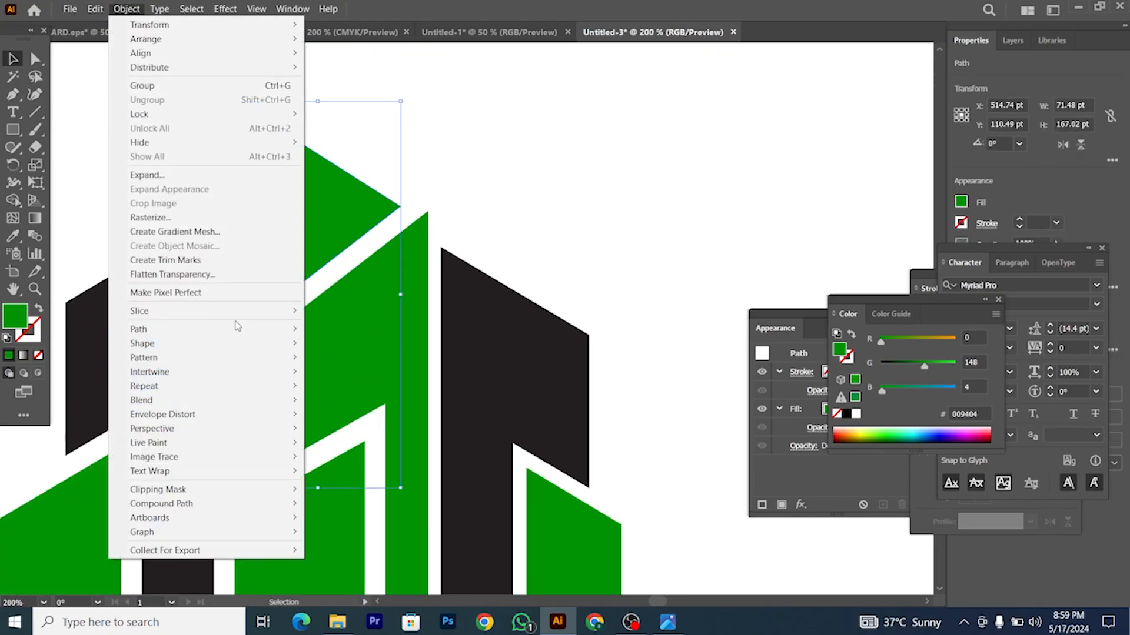
mouse_move(276, 329)
click(353, 375)
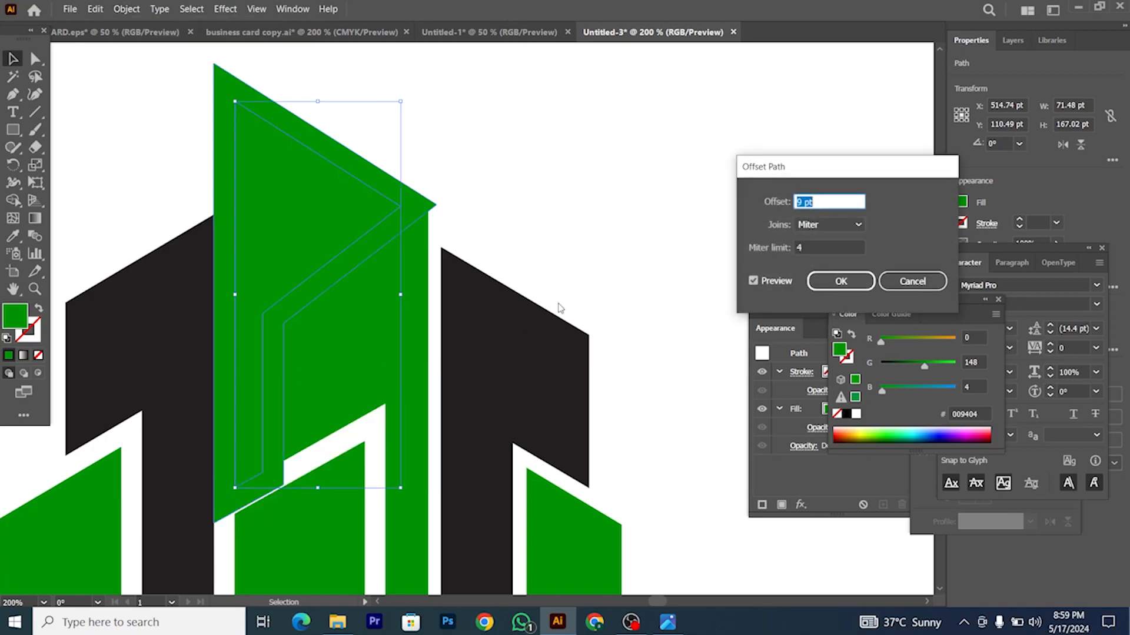
click(847, 277)
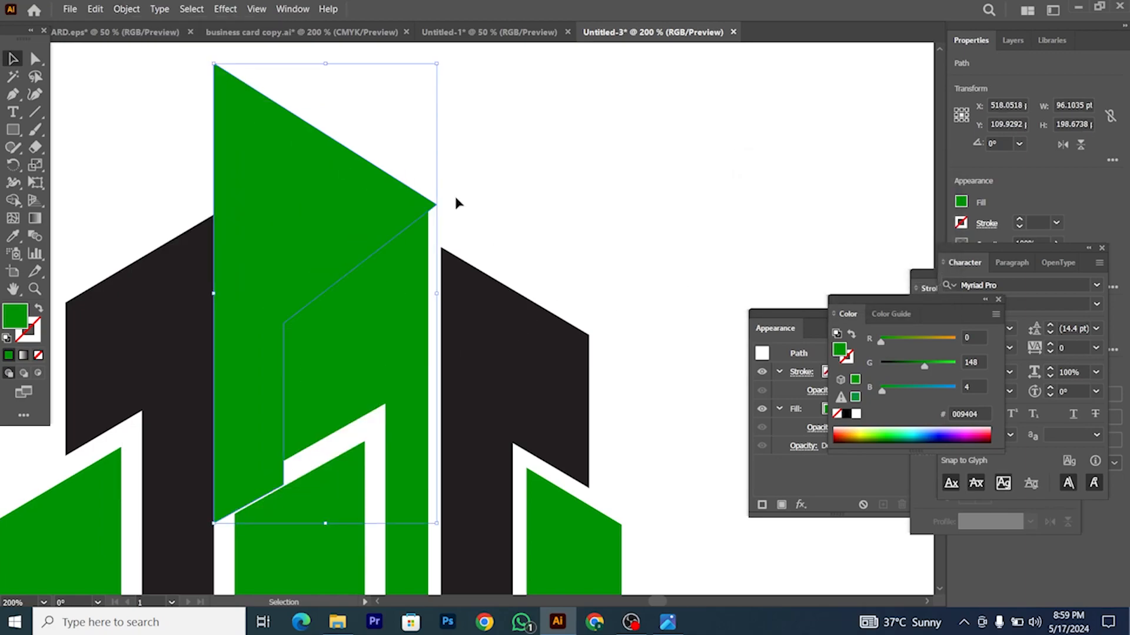
Step: Select the taller offset path for Shape Builder, then reselect the tall middle green piece
click(234, 330)
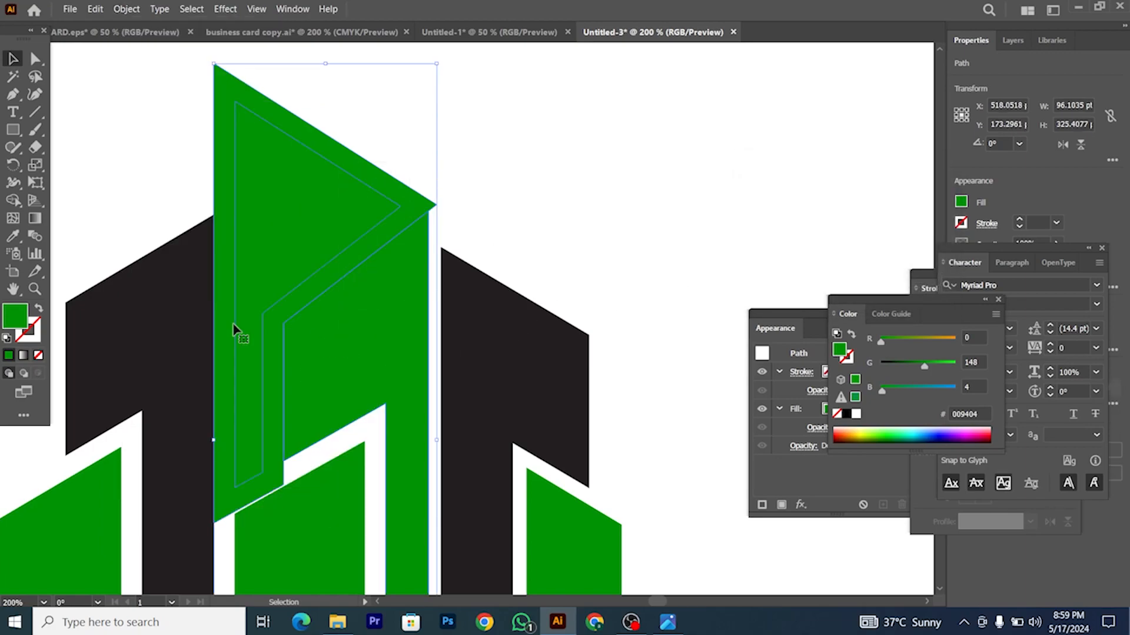
click(13, 200)
scroll(412, 249, up, 5)
scroll(318, 186, up, 3)
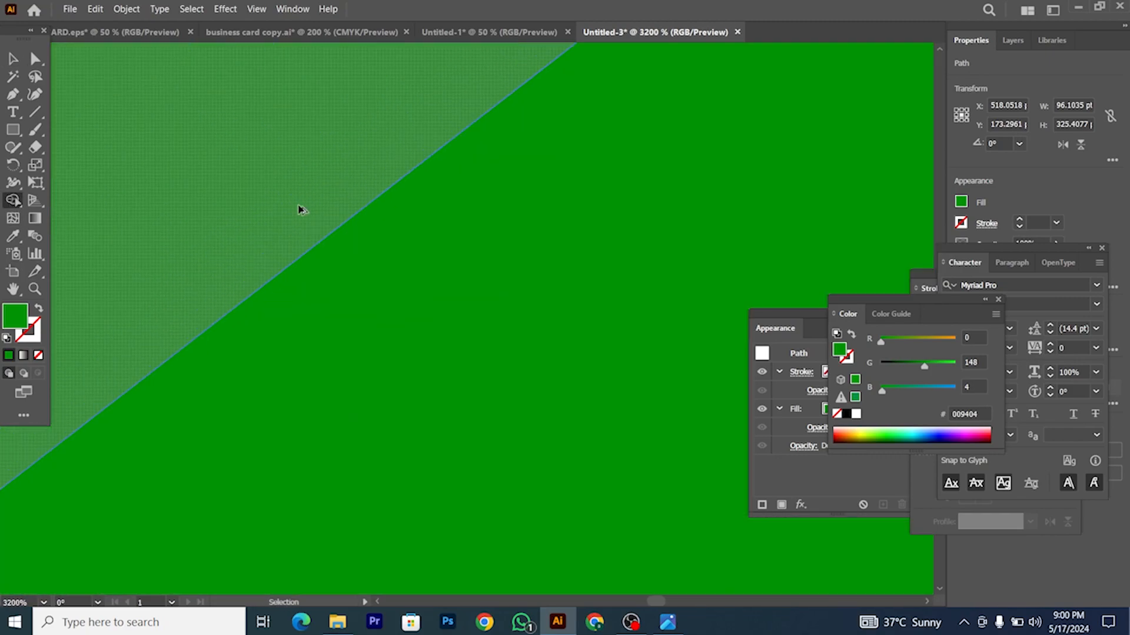
scroll(479, 296, down, 5)
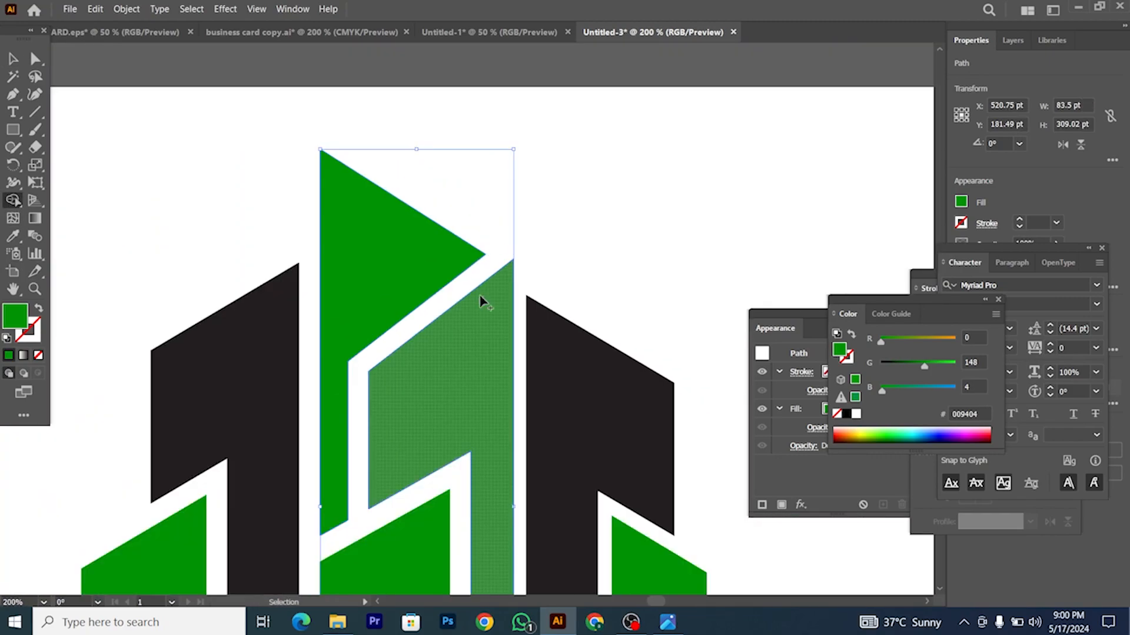
click(13, 58)
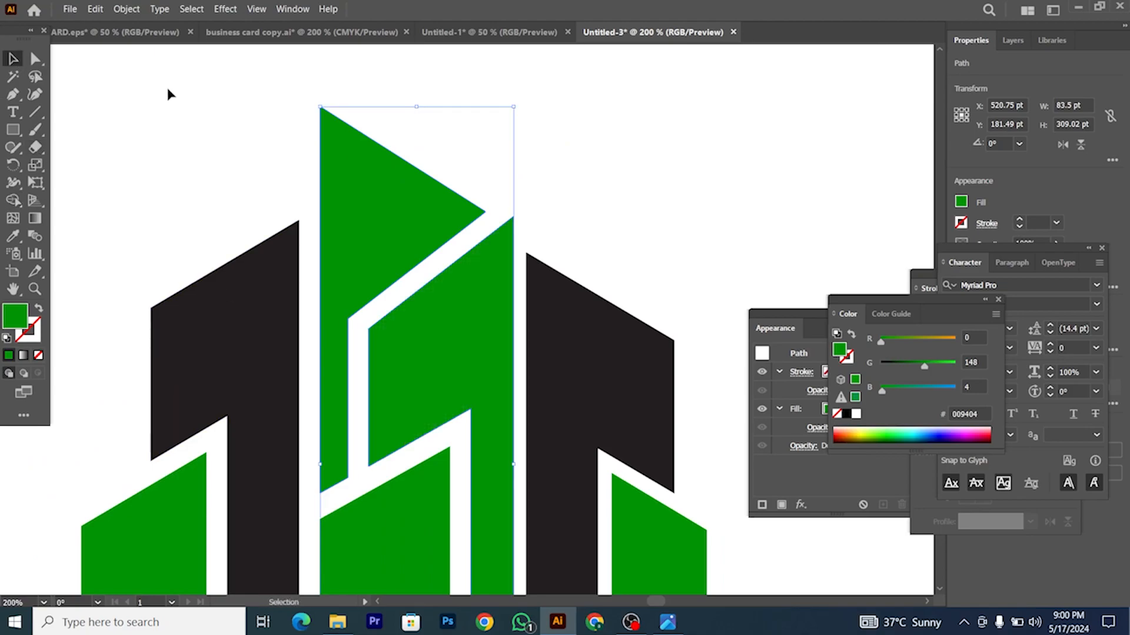
click(167, 93)
scroll(378, 161, down, 3)
scroll(367, 281, up, 2)
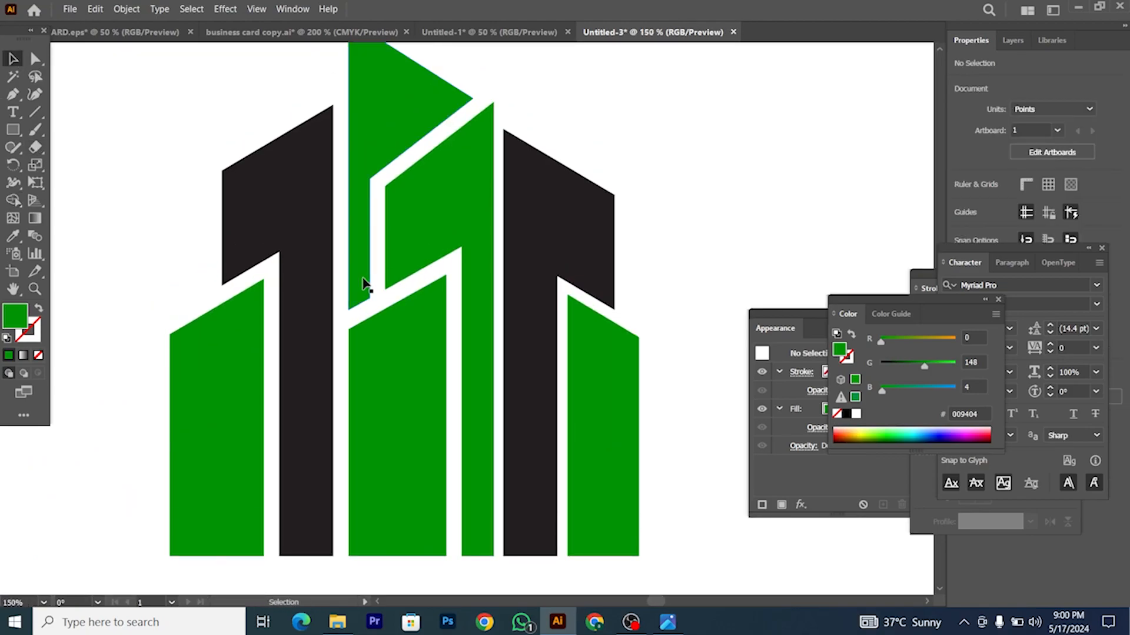
scroll(297, 292, down, 2)
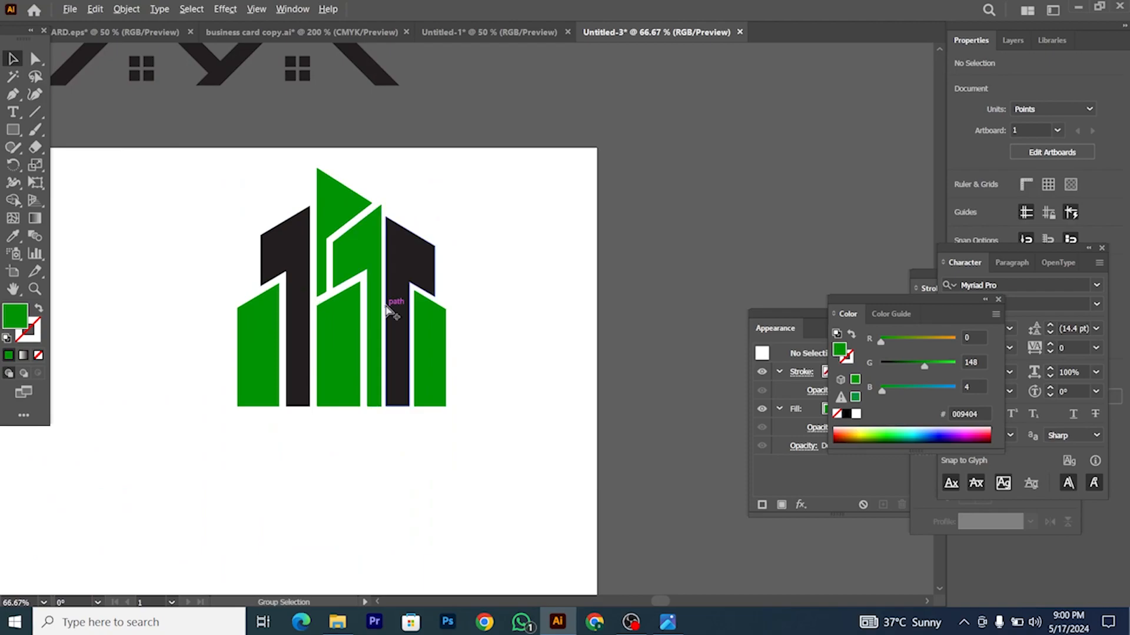
scroll(391, 302, up, 2)
click(351, 224)
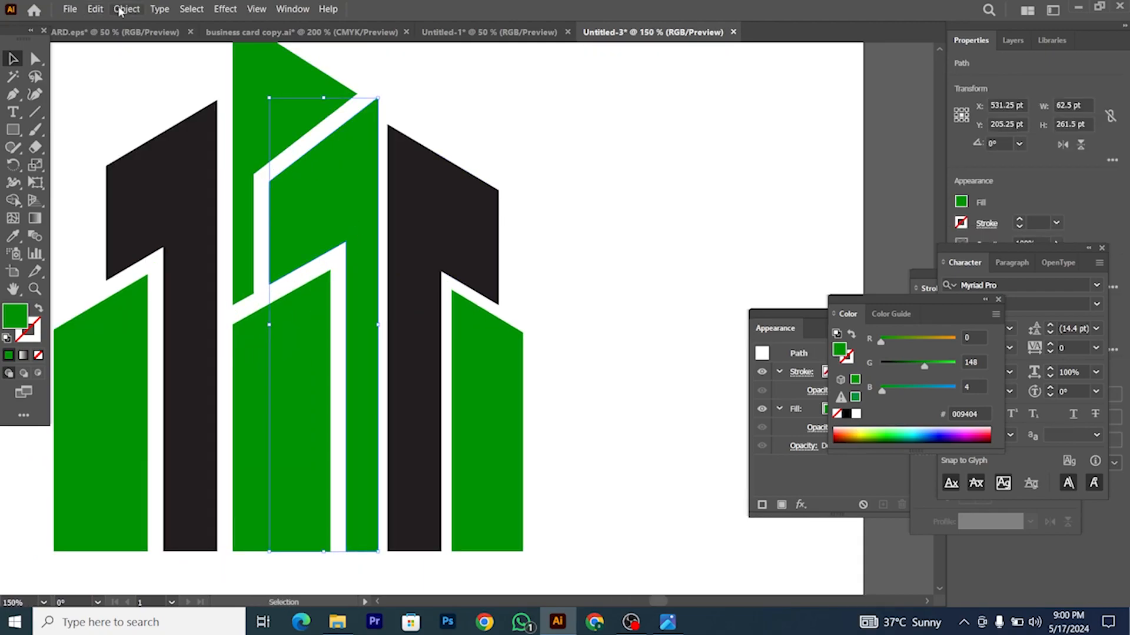
Step: Make a larger offset copy of the tall green piece and cut its overlap from the right black tower
click(122, 9)
mouse_move(206, 329)
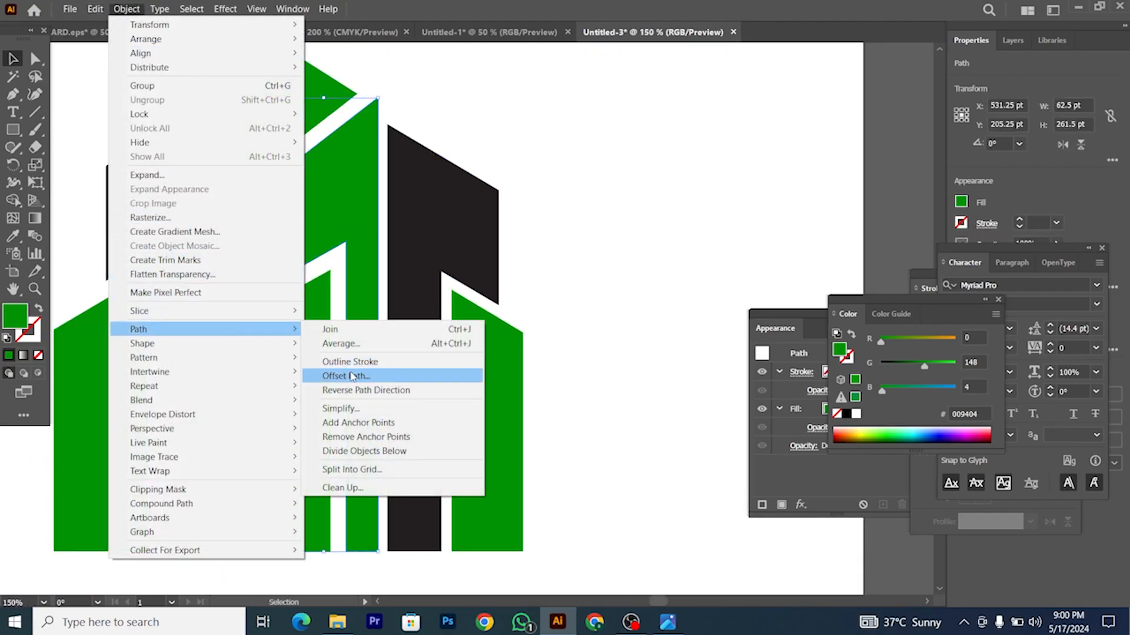
click(352, 376)
click(840, 279)
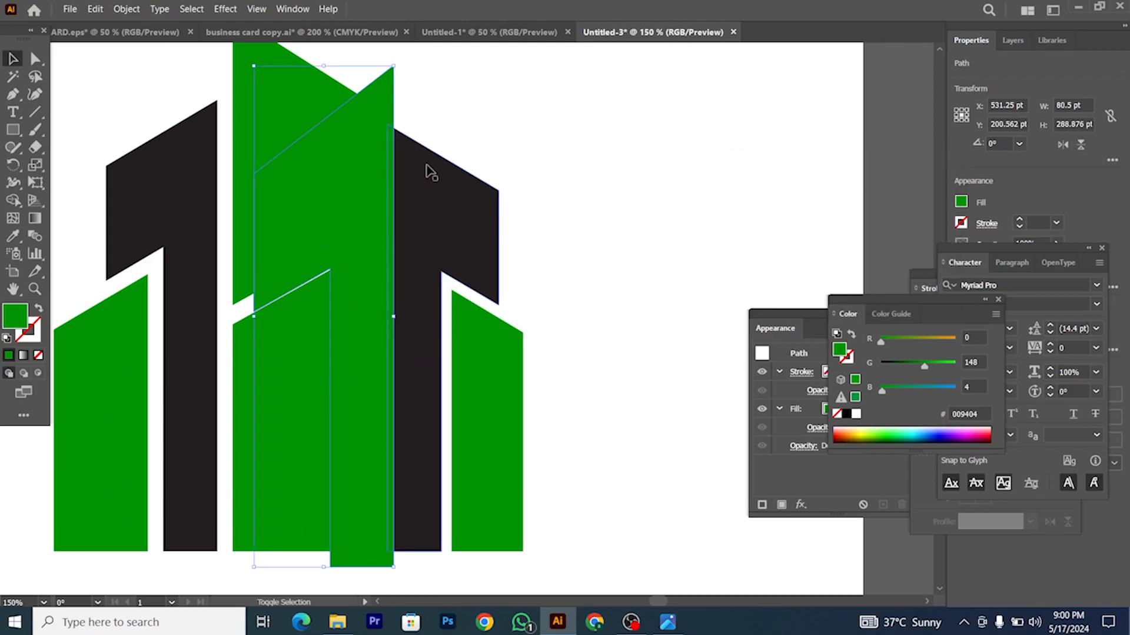
shift+click(403, 167)
click(13, 200)
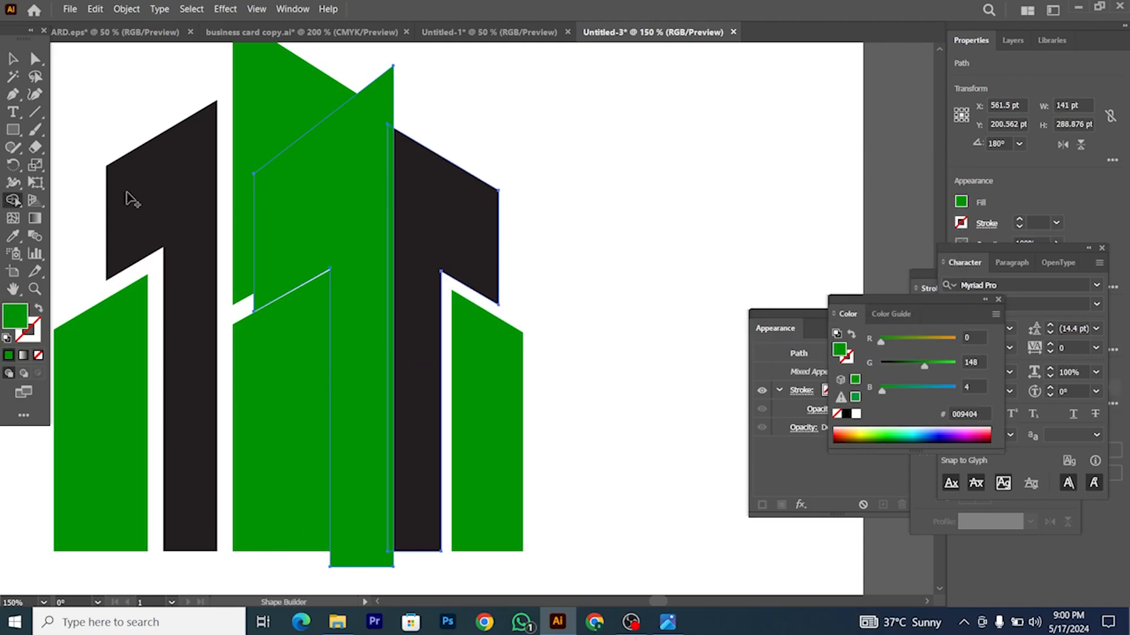
scroll(350, 176, up, 2)
mouse_move(433, 155)
mouse_down()
mouse_move(383, 216)
mouse_move(403, 239)
mouse_up()
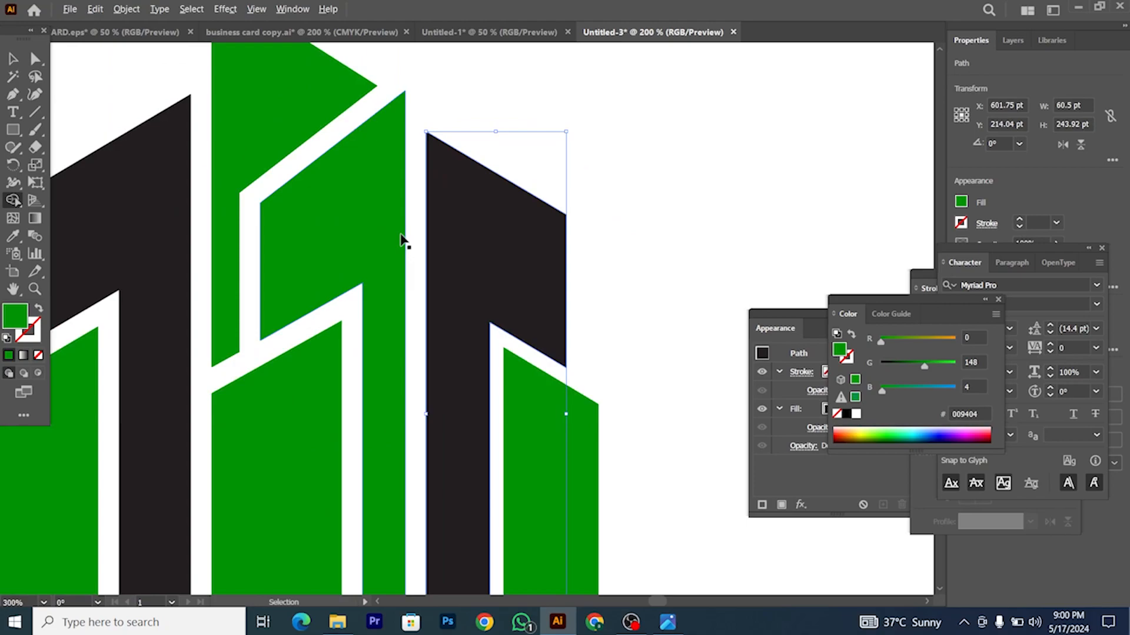
scroll(404, 240, up, 3)
Step: Select the right black tower and apply Offset Path to its outline
click(19, 64)
scroll(477, 310, down, 4)
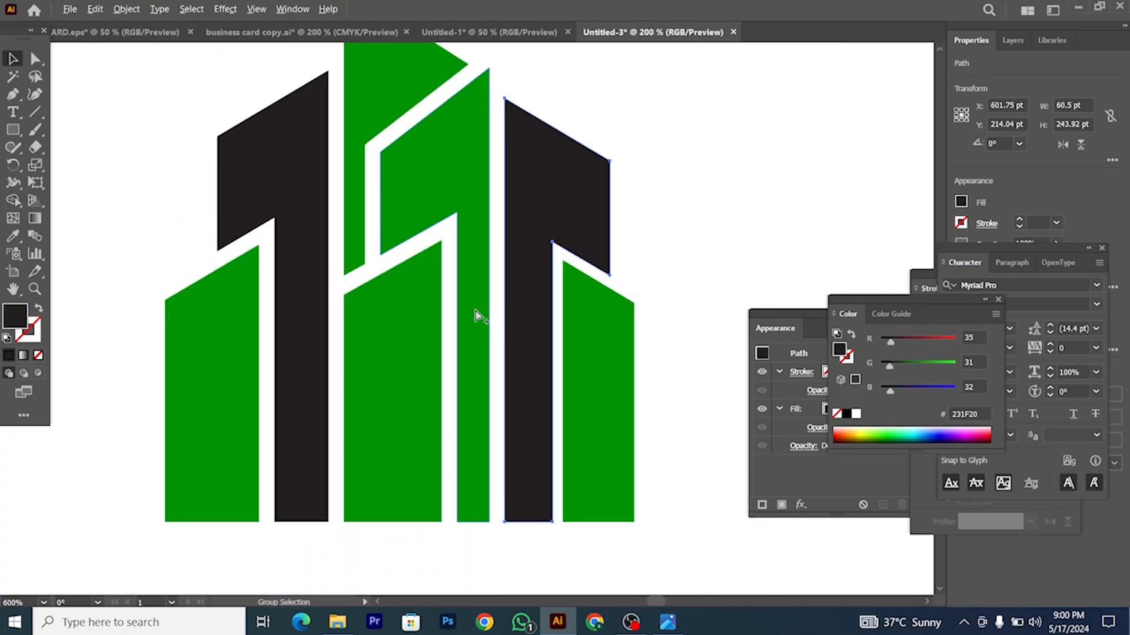
scroll(547, 328, right, 1)
click(564, 321)
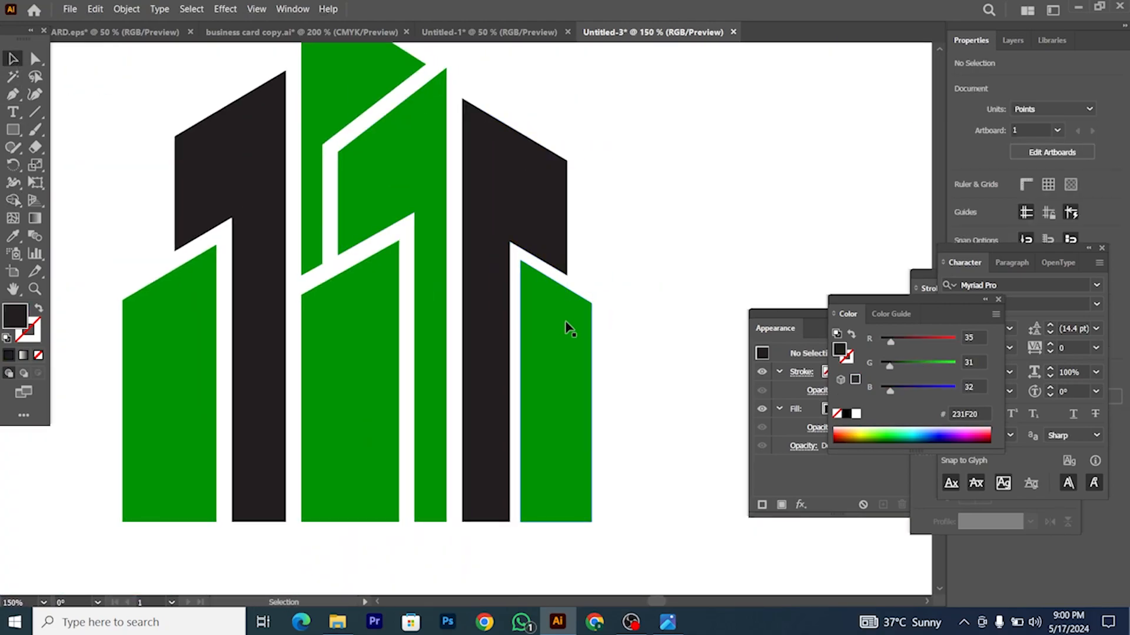
click(541, 245)
click(125, 10)
mouse_move(232, 340)
click(378, 376)
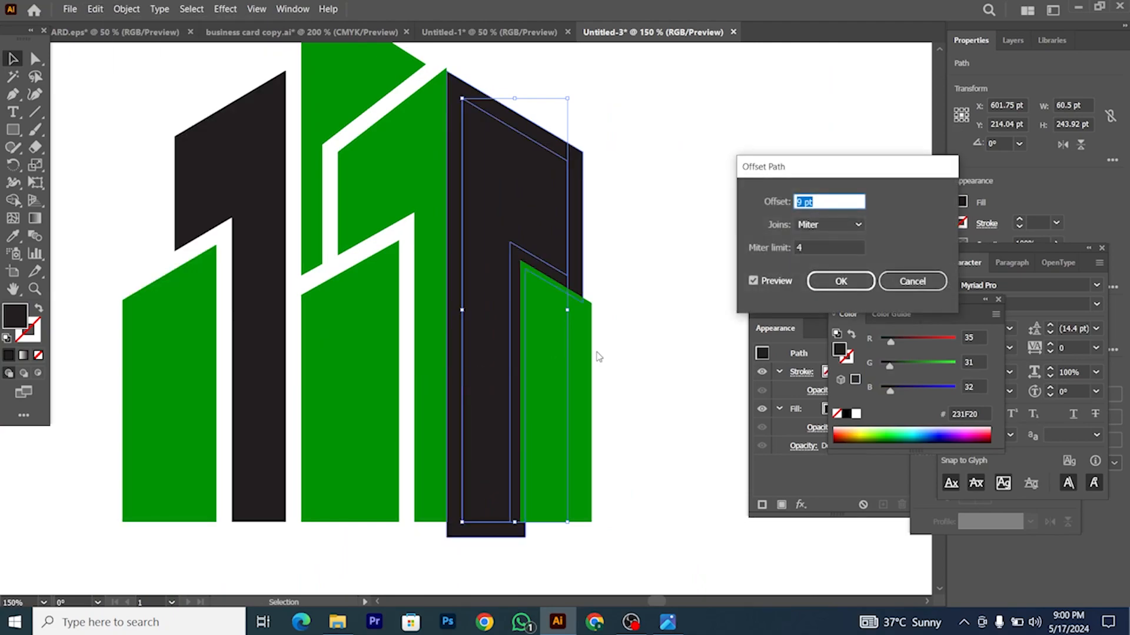
click(840, 280)
Step: Make a larger offset copy of the right green tower's outline
scroll(478, 362, right, 2)
click(480, 363)
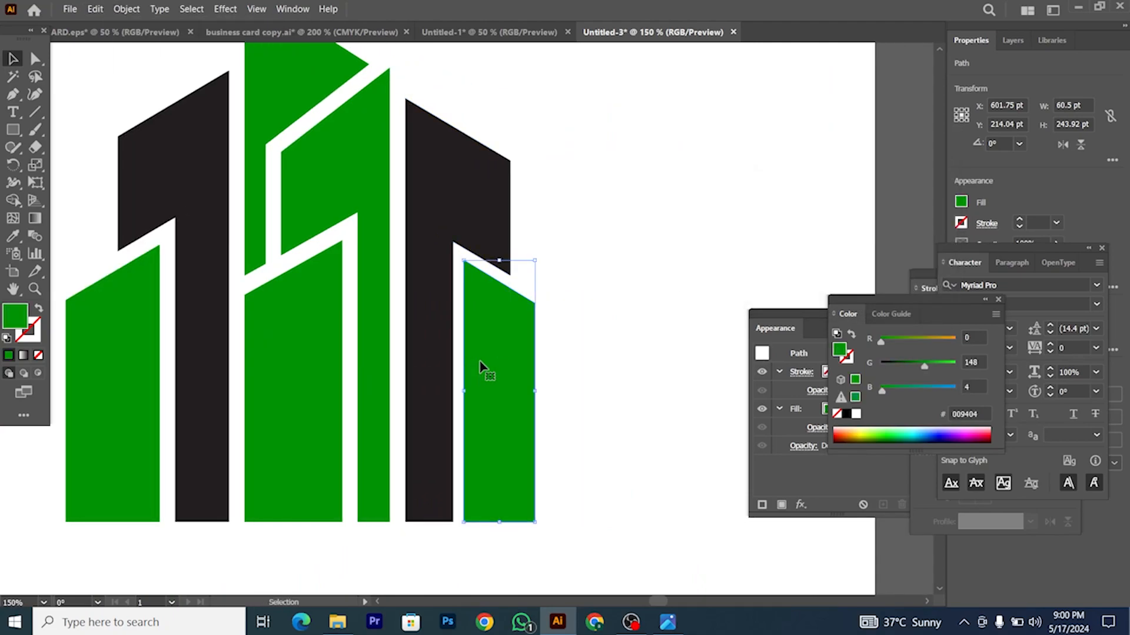
click(126, 9)
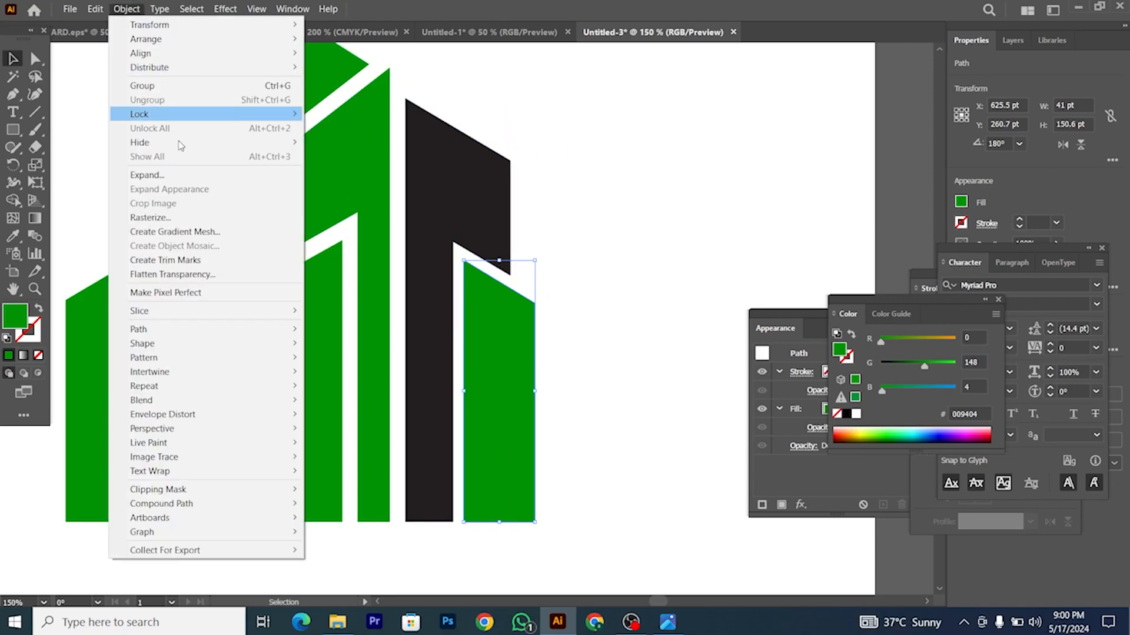
mouse_move(256, 338)
click(353, 372)
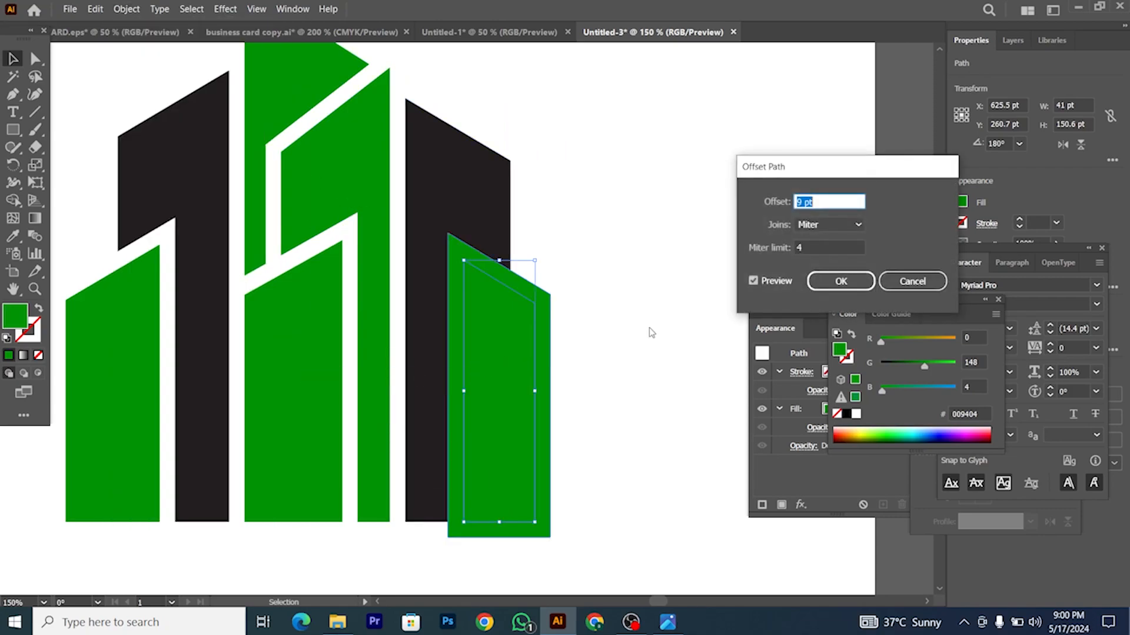
click(840, 283)
Step: Delete the overlapping strips with Shape Builder, leaving a white gap beside the black tower
drag(451, 372, 447, 375)
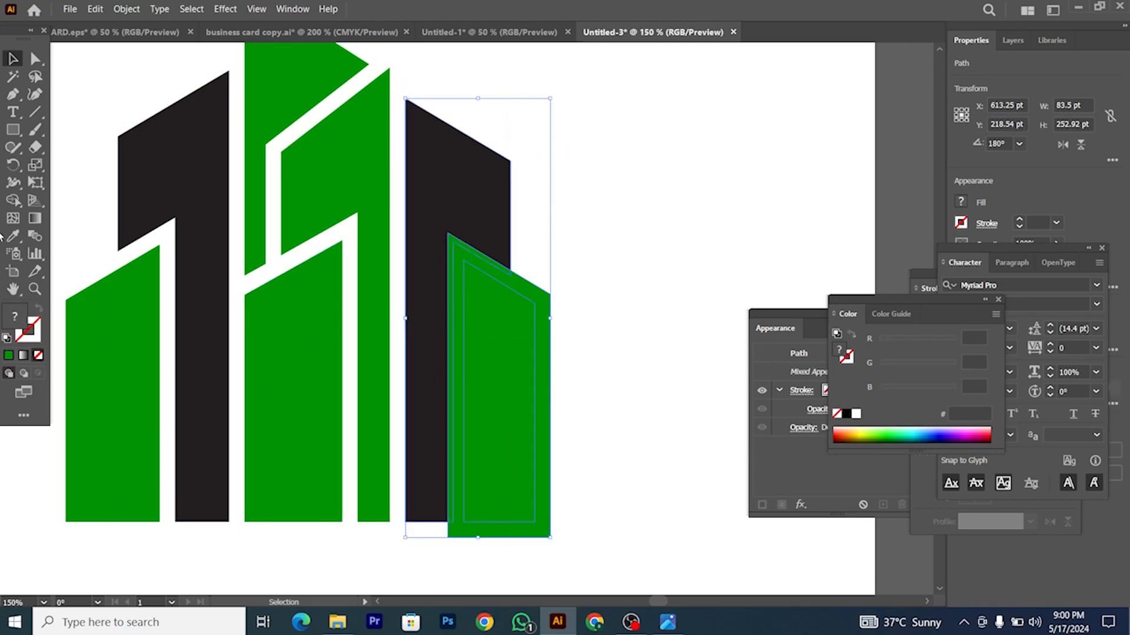
click(12, 203)
scroll(461, 243, up, 5)
drag(468, 242, 438, 378)
scroll(437, 377, down, 3)
scroll(439, 383, down, 8)
click(12, 61)
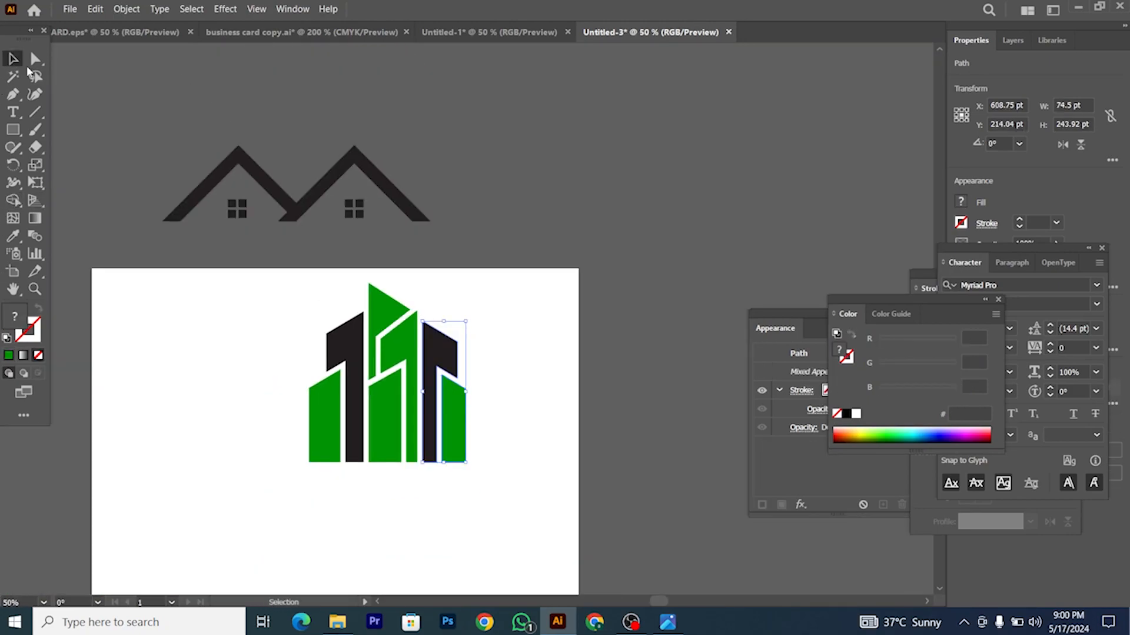
Step: Bring the two house roofs onto the artboard and place the tower group above them
scroll(315, 307, down, 3)
click(270, 287)
scroll(271, 287, up, 1)
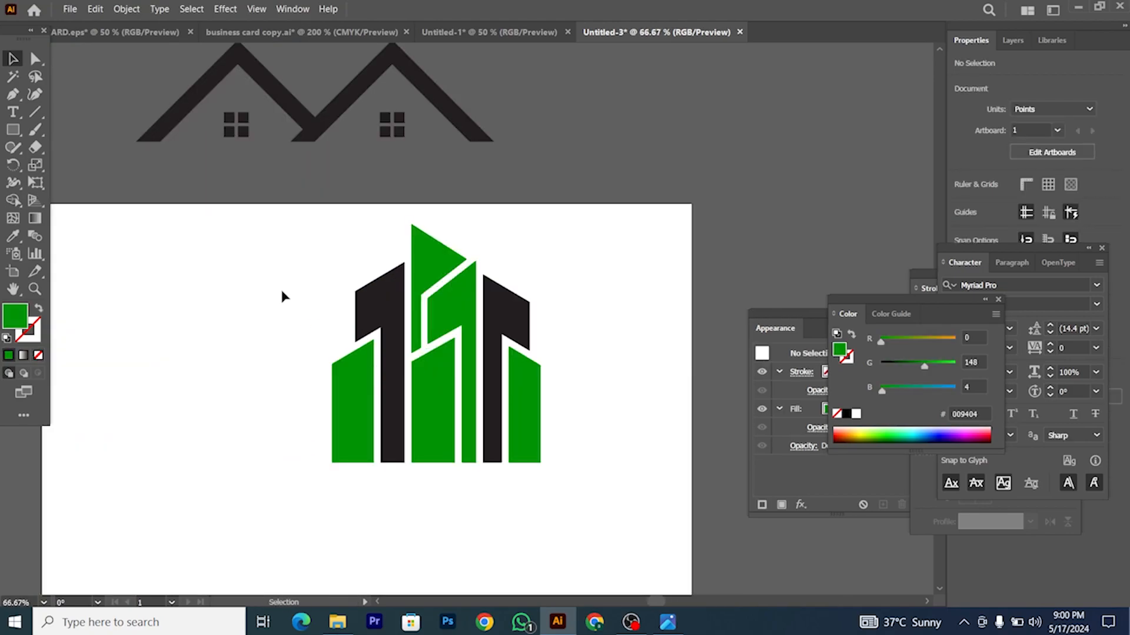
scroll(280, 287, down, 2)
scroll(291, 303, up, 1)
scroll(340, 311, down, 1)
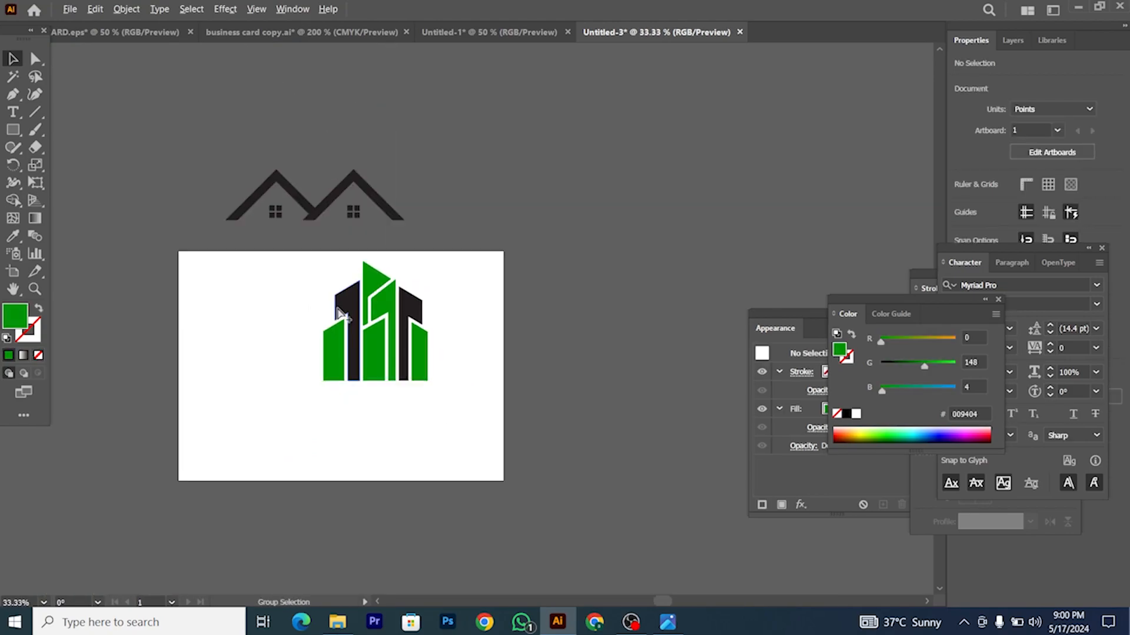
click(429, 384)
click(277, 373)
click(292, 357)
drag(252, 298, 446, 406)
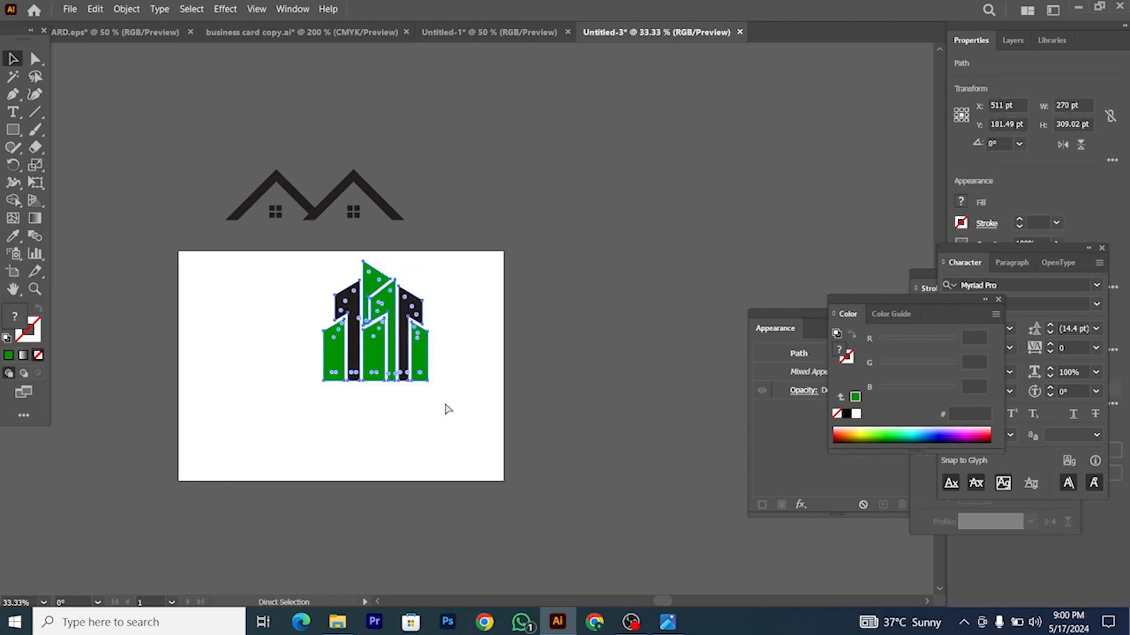
drag(402, 368, 554, 311)
drag(395, 233, 421, 385)
drag(548, 308, 356, 330)
Step: Group both roofs with their windows and turn them red with R set to 240
scroll(348, 370, up, 2)
click(331, 364)
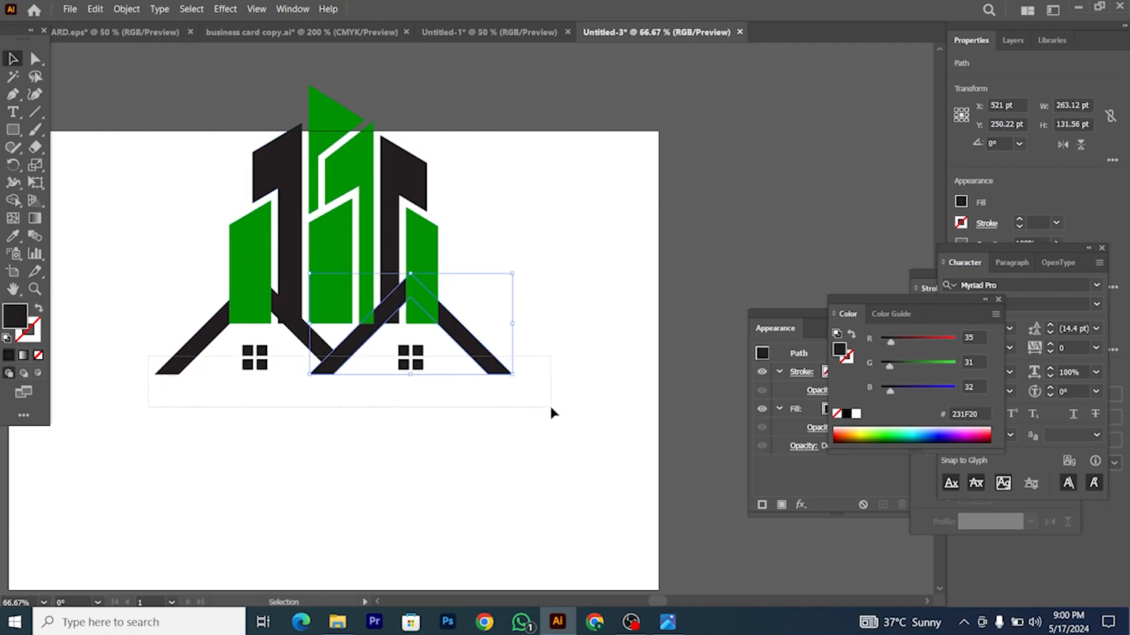
drag(551, 412, 552, 411)
key(ctrl+g)
drag(891, 341, 951, 340)
Step: Move the Character and Stroke panels aside and close the Color panel
right_click(446, 368)
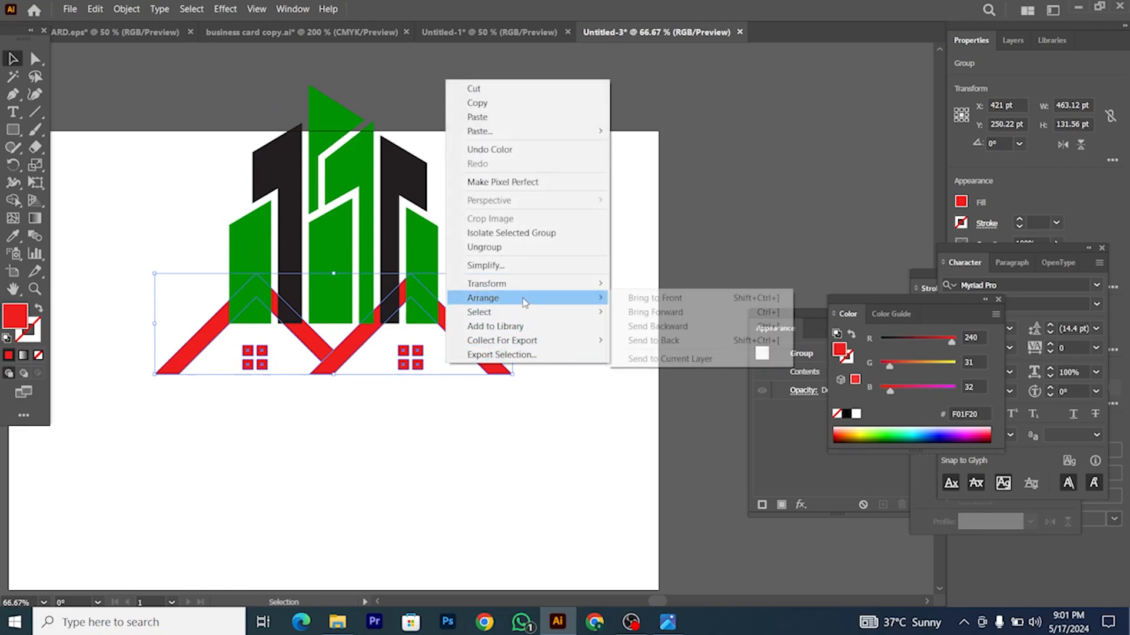
click(459, 431)
scroll(458, 431, left, 2)
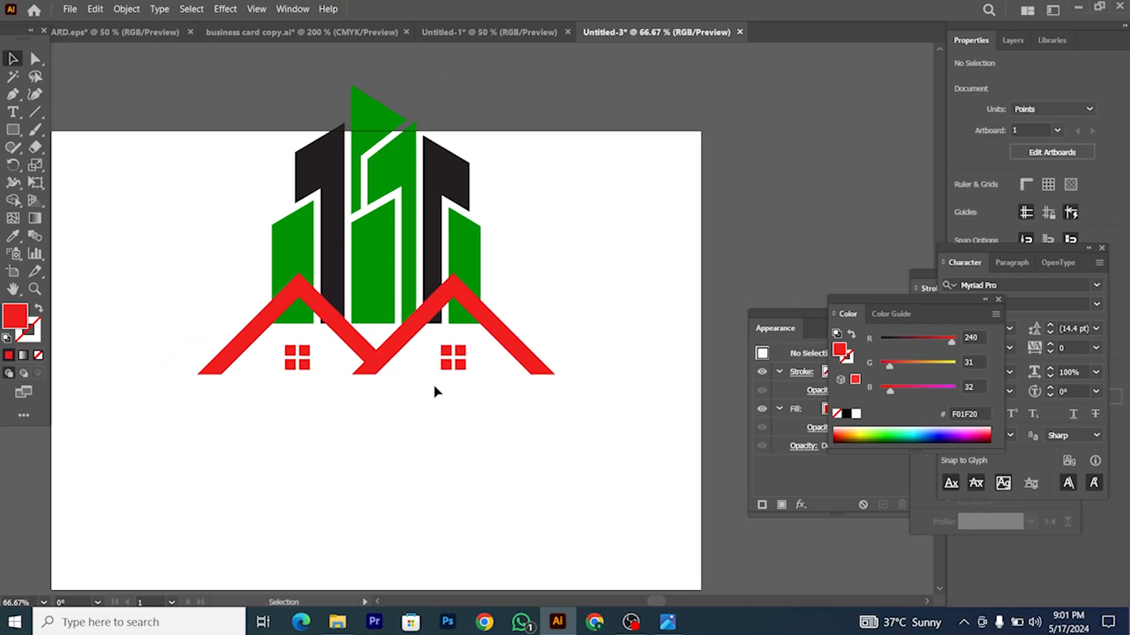
click(383, 266)
drag(518, 200, 217, 420)
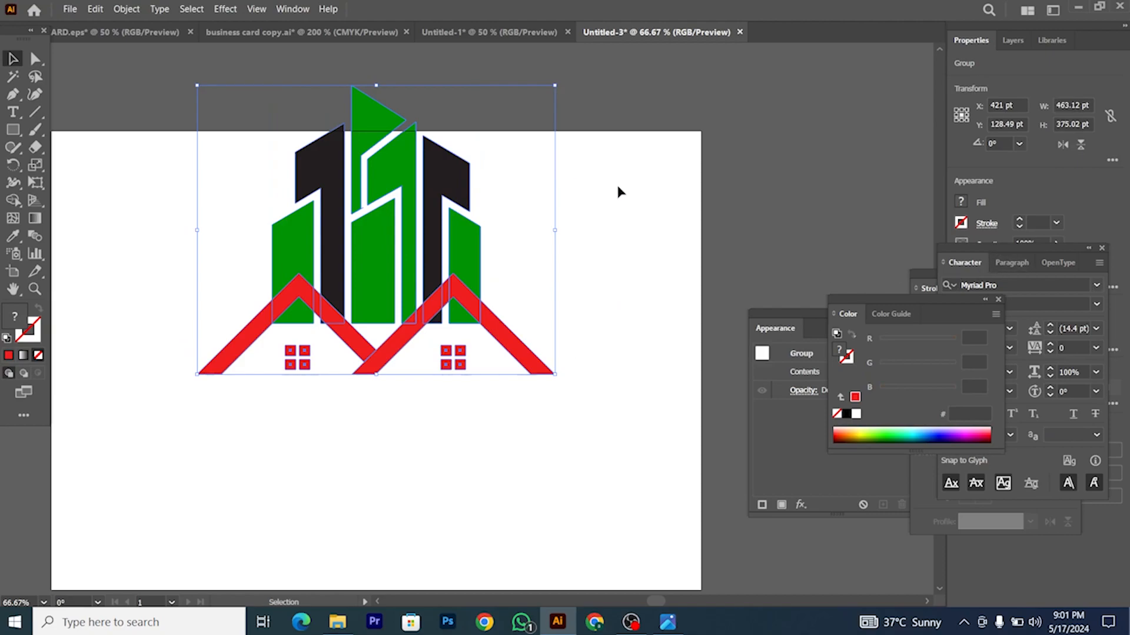
drag(1044, 246, 854, 385)
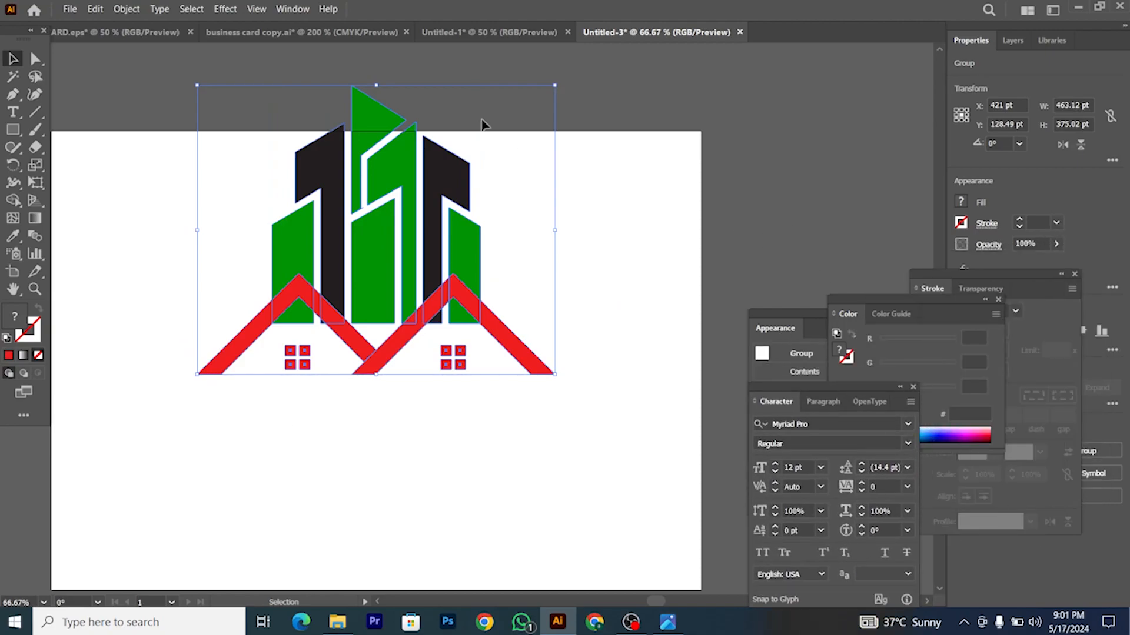
drag(1032, 275, 909, 336)
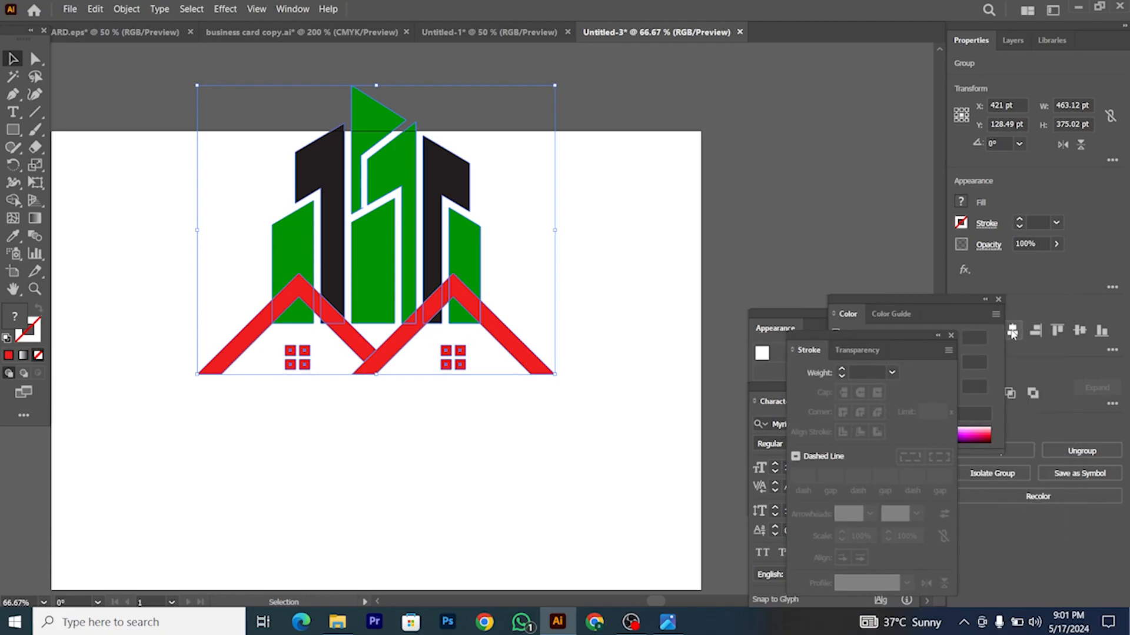
click(997, 300)
scroll(505, 373, down, 1)
click(482, 391)
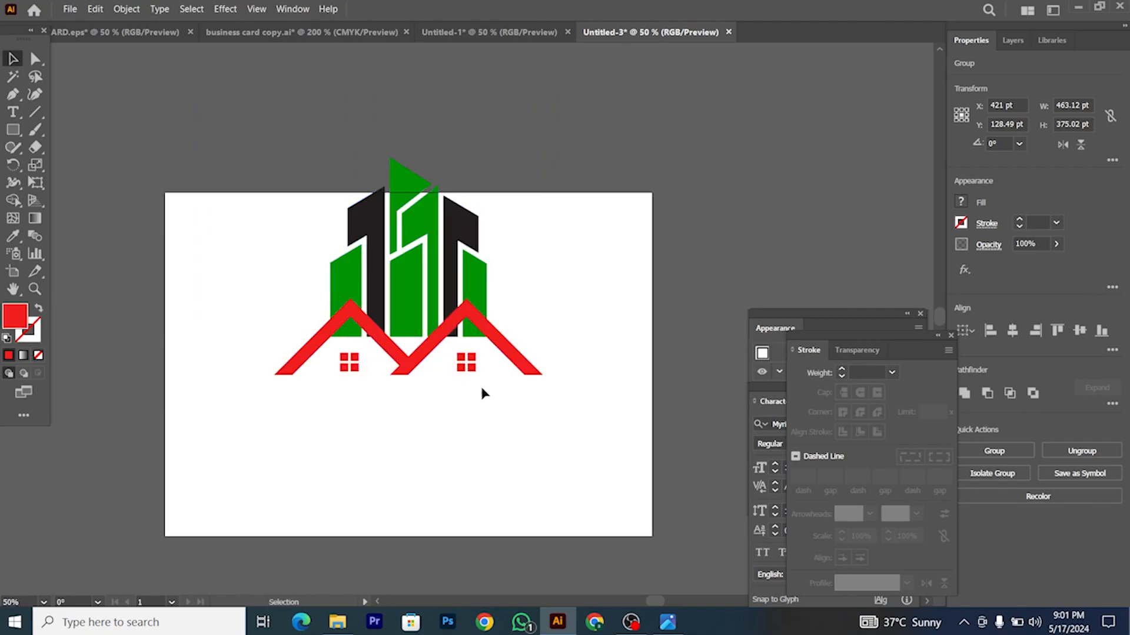
scroll(482, 376, up, 1)
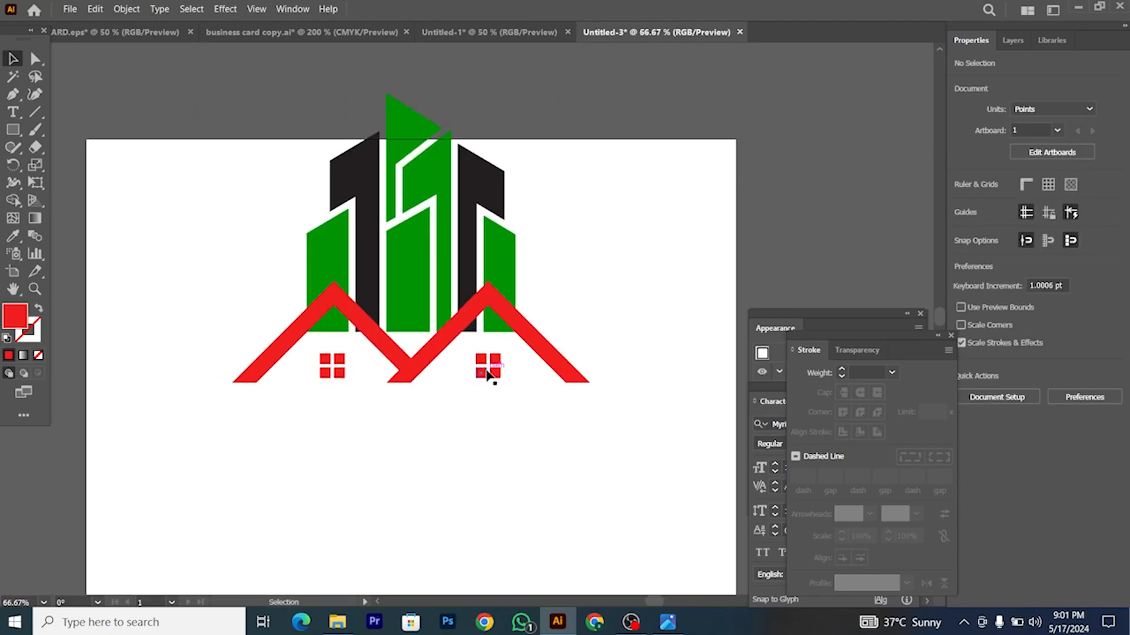
Step: Raise the red roof group 20 pt, ungroup it, and unite the two roofs
drag(570, 374, 566, 354)
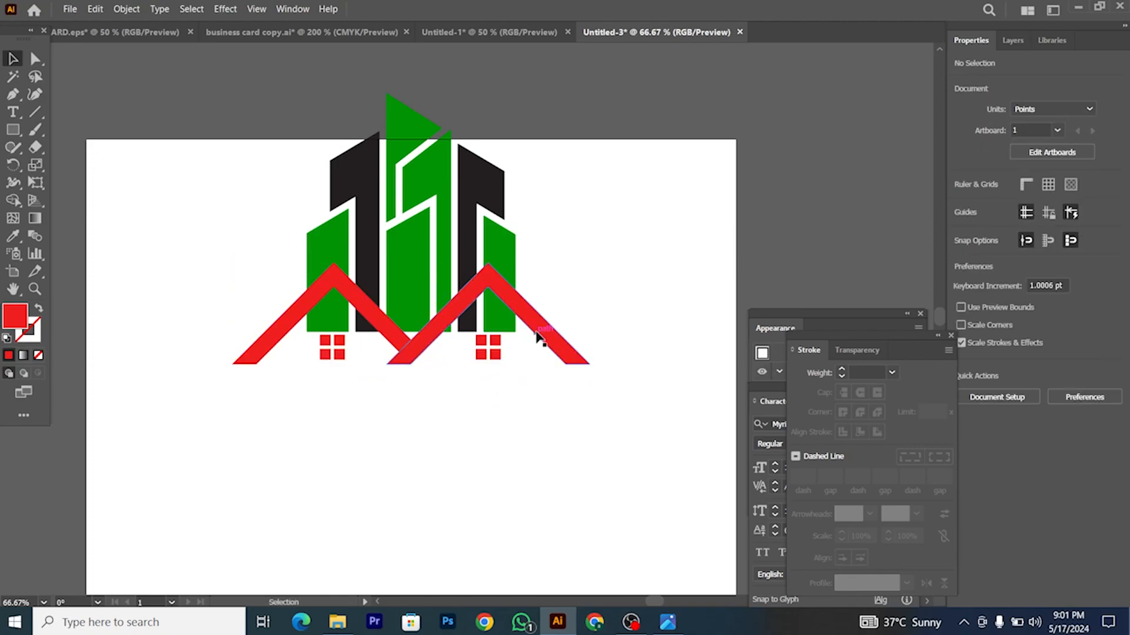
right_click(536, 333)
click(575, 215)
click(558, 337)
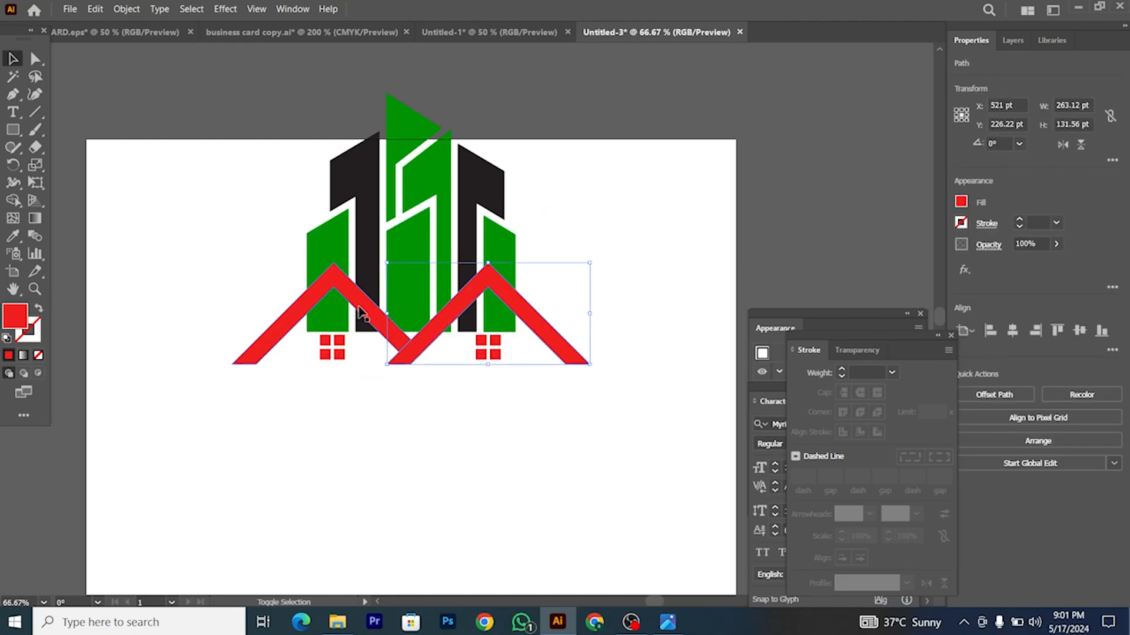
shift+click(390, 315)
click(964, 394)
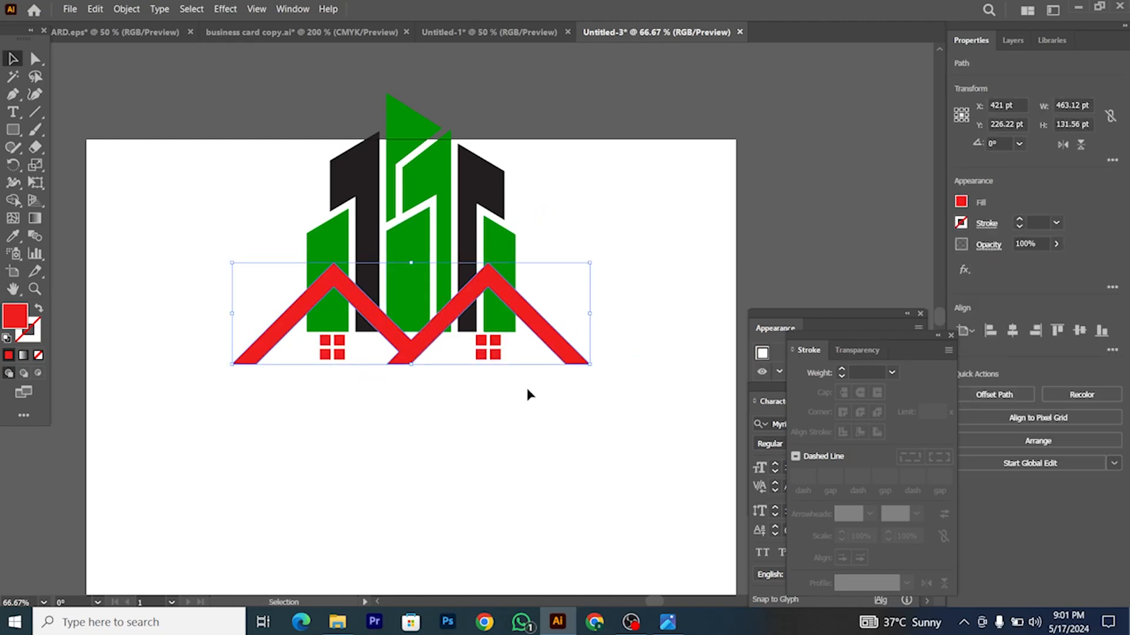
scroll(379, 336, up, 1)
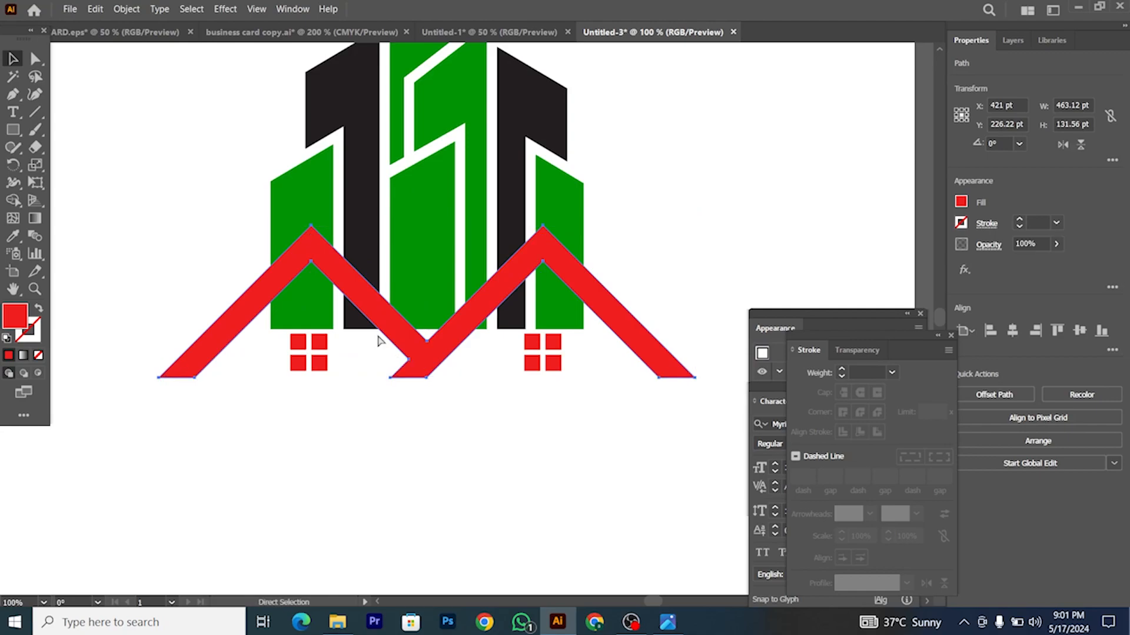
key(v)
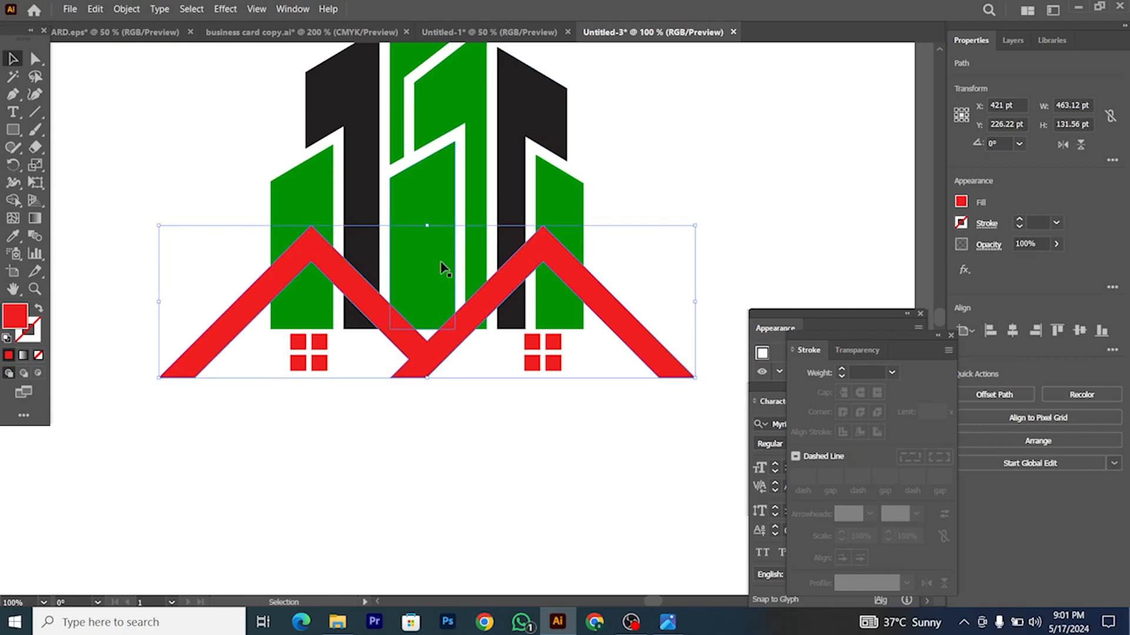
Step: Use Shape Builder to merge the roof pieces and delete the leftover overlaps under both roofs
shift+click(423, 257)
click(13, 201)
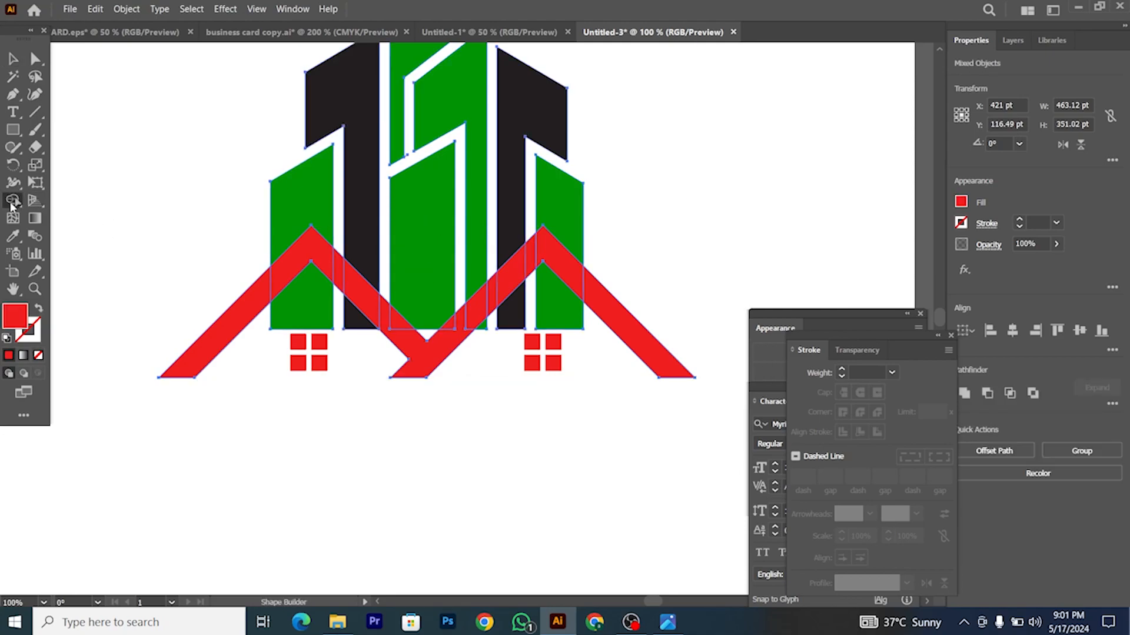
mouse_move(303, 267)
mouse_down()
mouse_move(233, 339)
mouse_move(362, 311)
mouse_move(404, 355)
mouse_up()
drag(356, 291, 396, 335)
drag(492, 296, 447, 336)
mouse_move(493, 305)
mouse_down()
mouse_move(517, 253)
mouse_move(538, 247)
mouse_move(532, 292)
mouse_move(475, 347)
mouse_move(489, 317)
mouse_up()
alt+click(542, 307)
alt+click(629, 345)
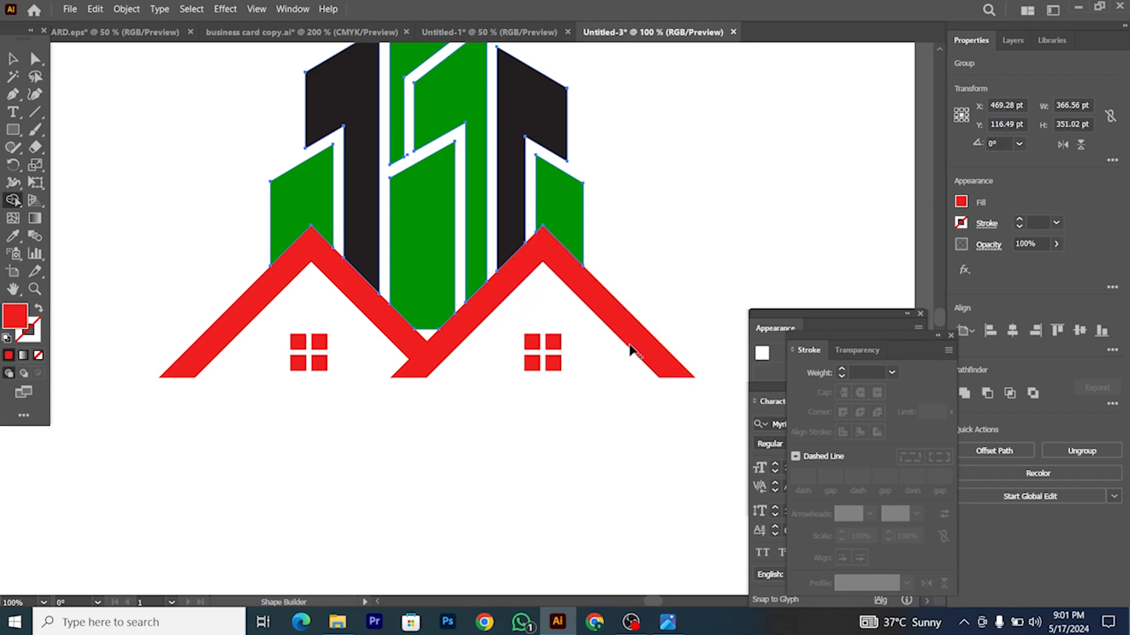
Step: Drag the central green tower's bottom anchor 20 pt down into the roof valley
click(14, 59)
click(423, 406)
click(427, 307)
scroll(427, 306, up, 2)
click(35, 59)
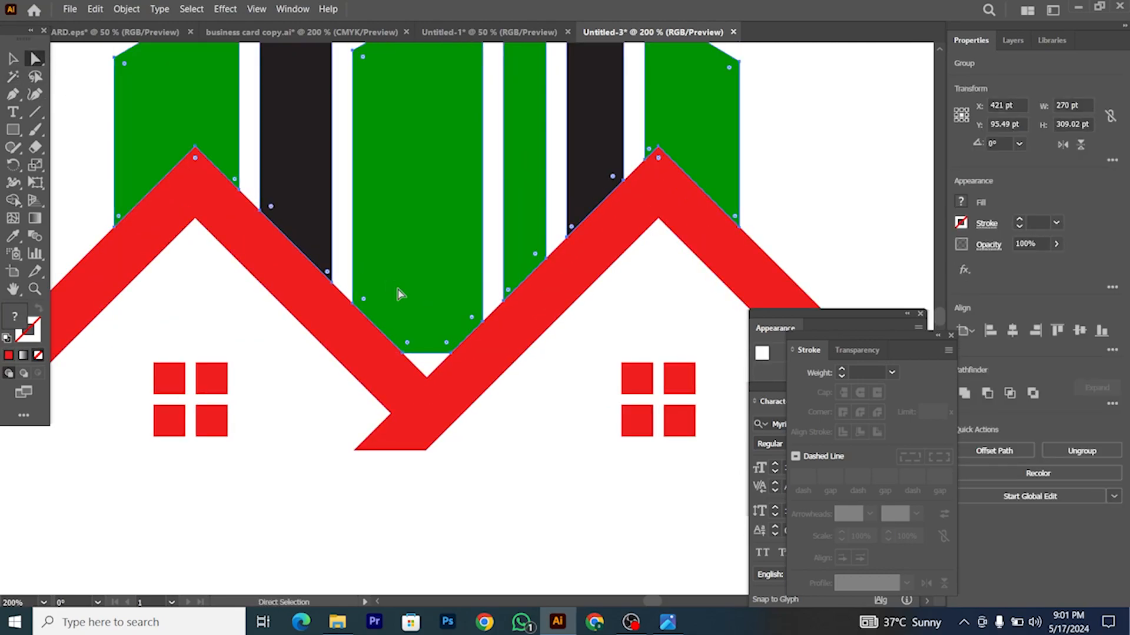
drag(450, 356, 449, 393)
scroll(444, 463, down, 2)
click(446, 460)
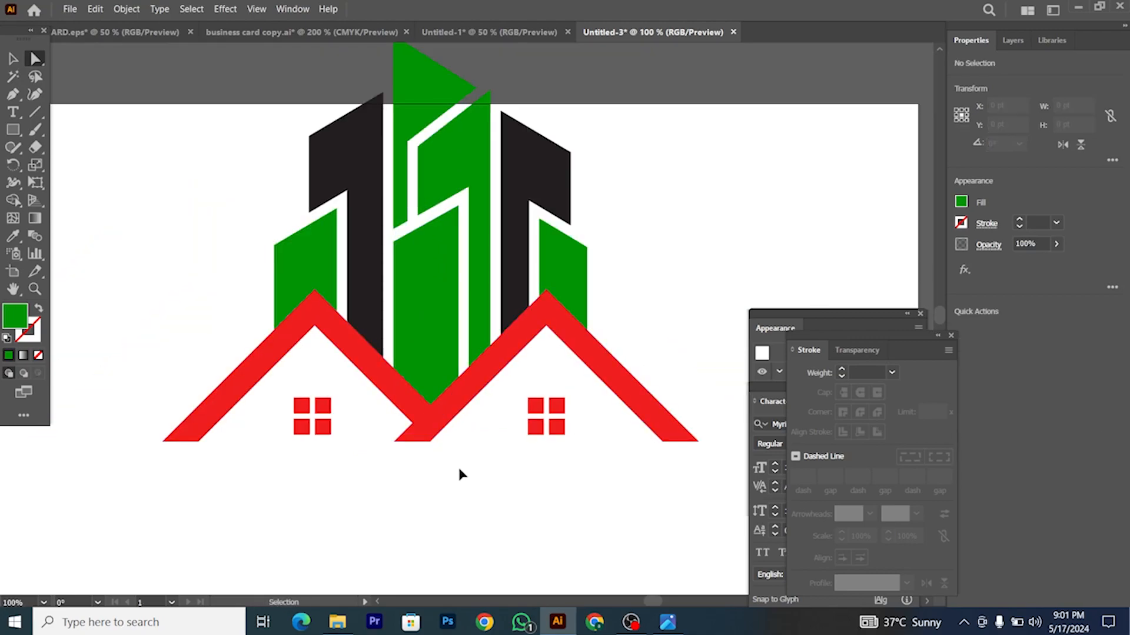
scroll(471, 472, up, 1)
click(440, 389)
click(13, 58)
scroll(493, 448, down, 2)
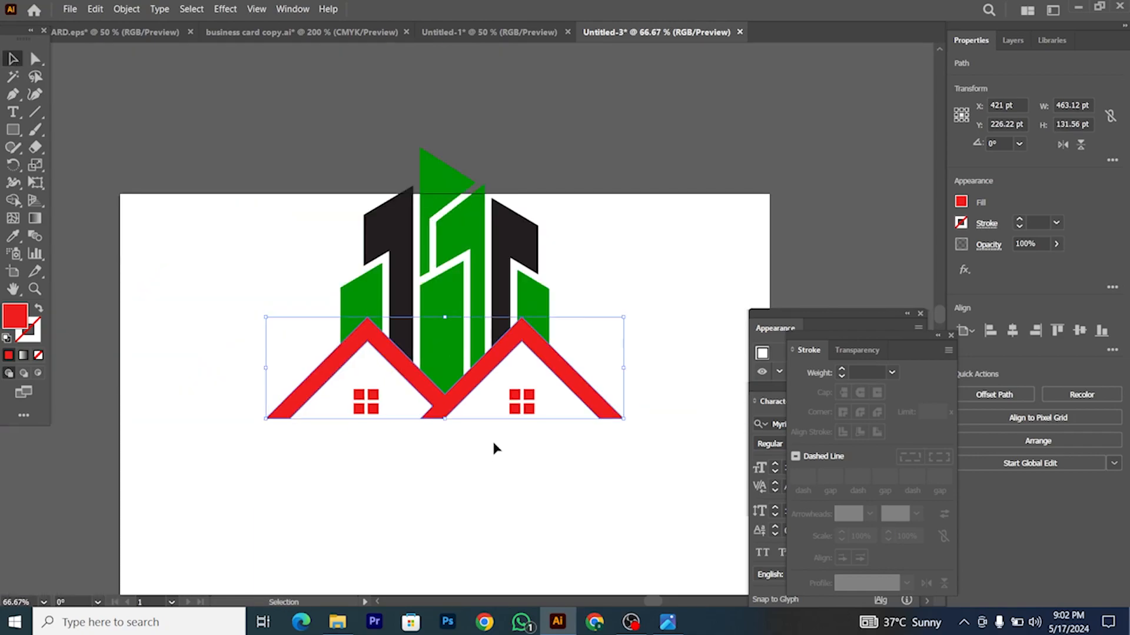
Step: Create a 3 pt offset path around the red roof shape
click(493, 448)
click(454, 393)
scroll(454, 393, up, 2)
click(126, 9)
mouse_move(230, 328)
click(346, 380)
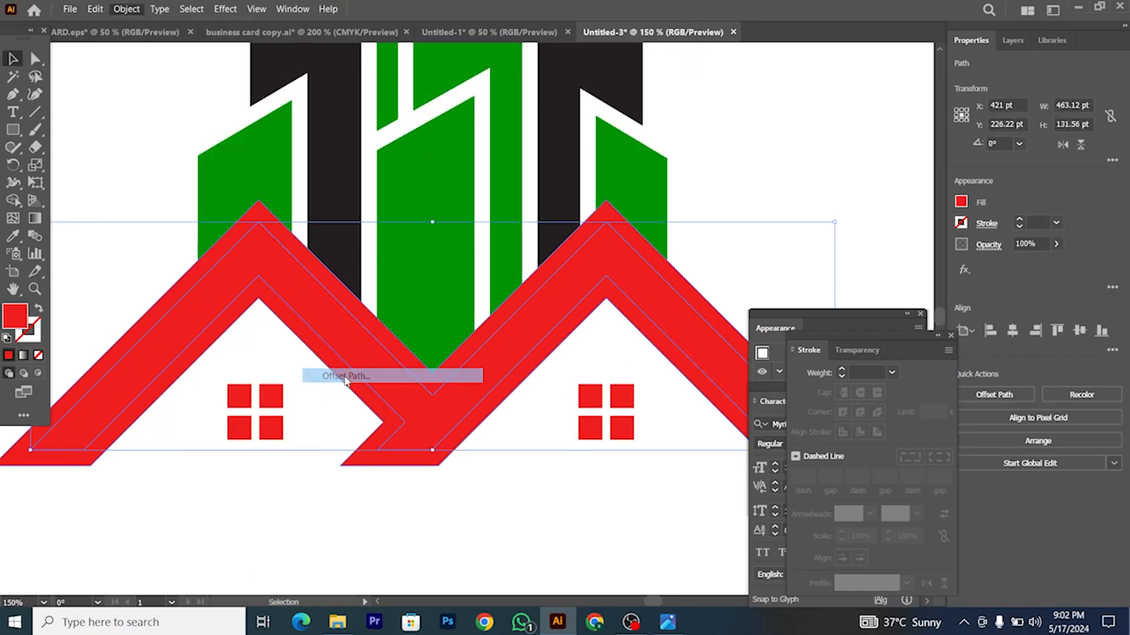
key(Down)
key(Down)
key(Down)
key(Down)
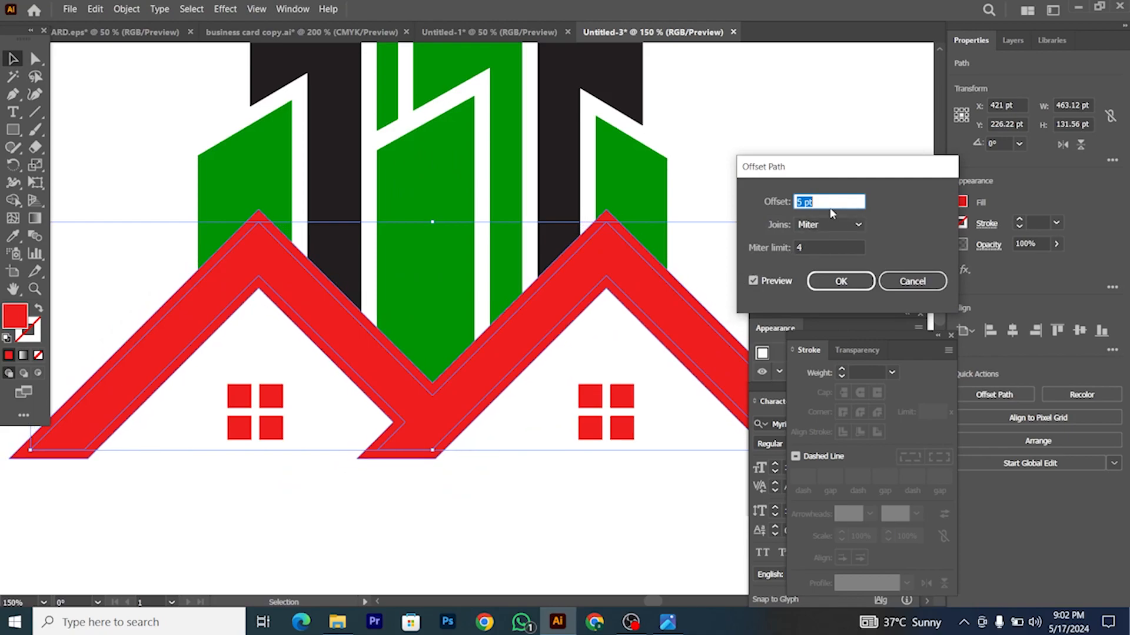
key(Up)
key(Up)
key(Up)
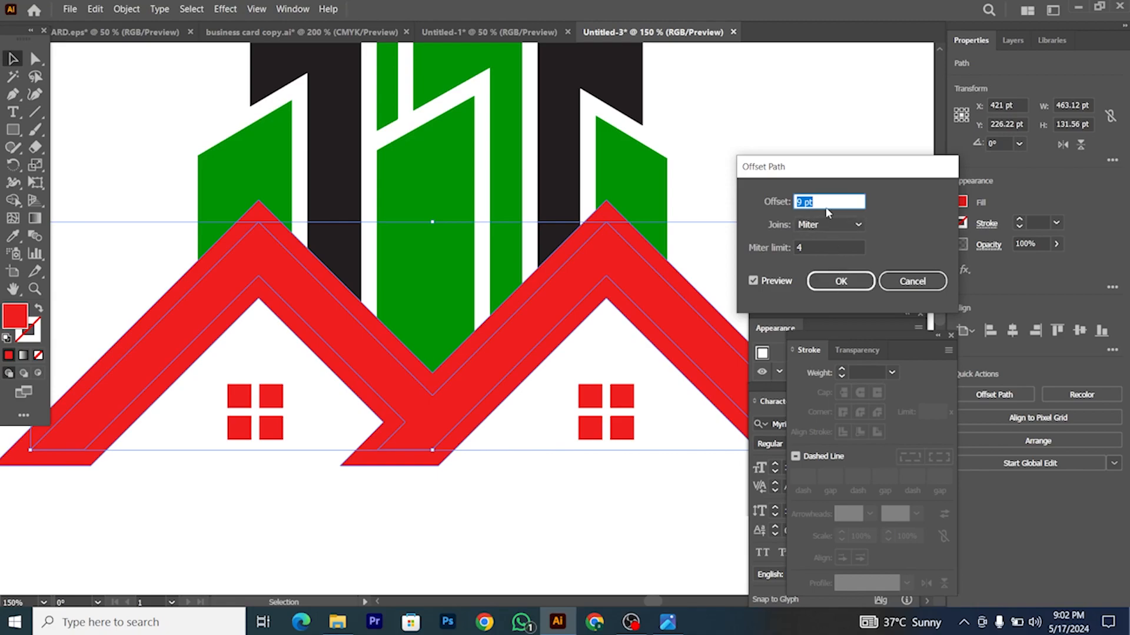
key(Down)
key(Down)
key(Down)
key(Down)
key(Down)
key(Down)
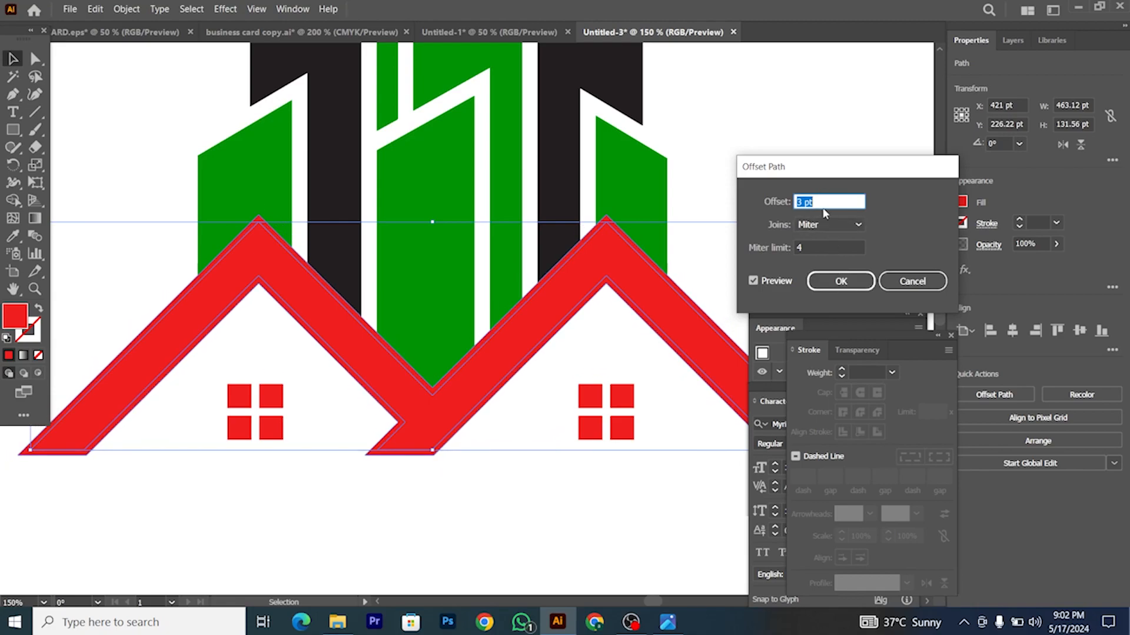
click(839, 281)
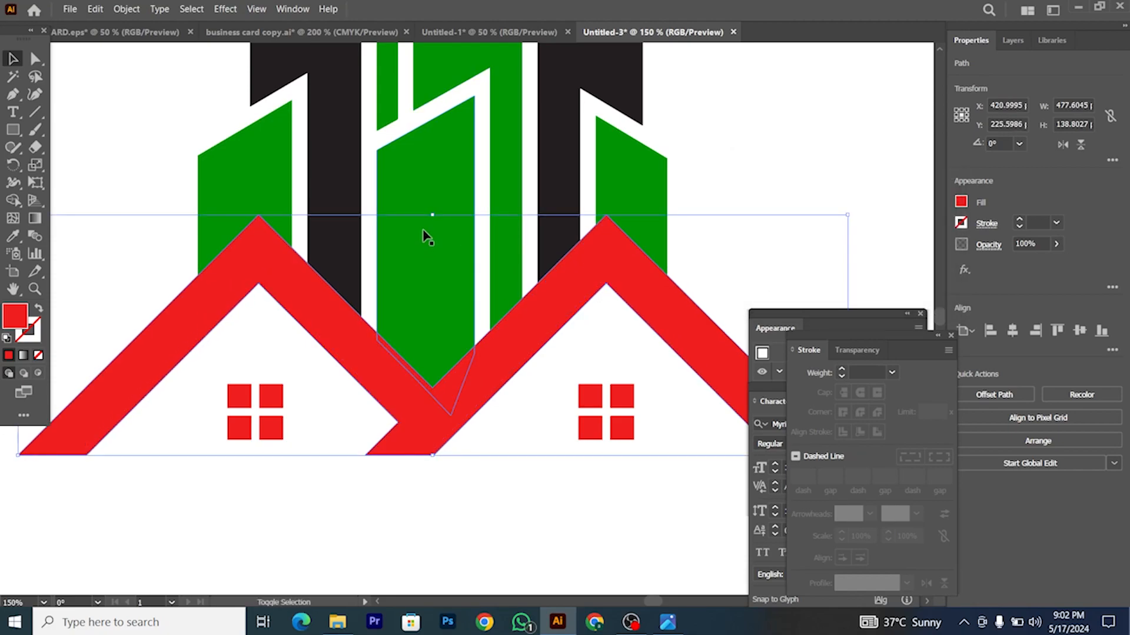
Step: Delete the offset strip over the towers with Shape Builder, leaving a white gap
shift+click(203, 275)
click(12, 200)
scroll(237, 235, up, 5)
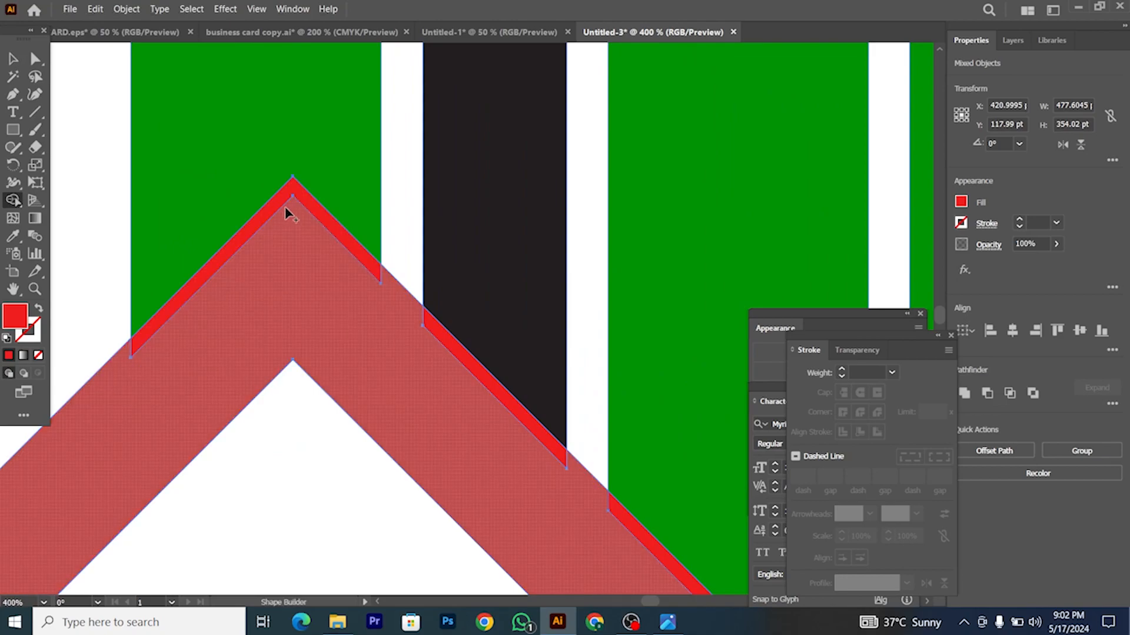
scroll(456, 383, up, 2)
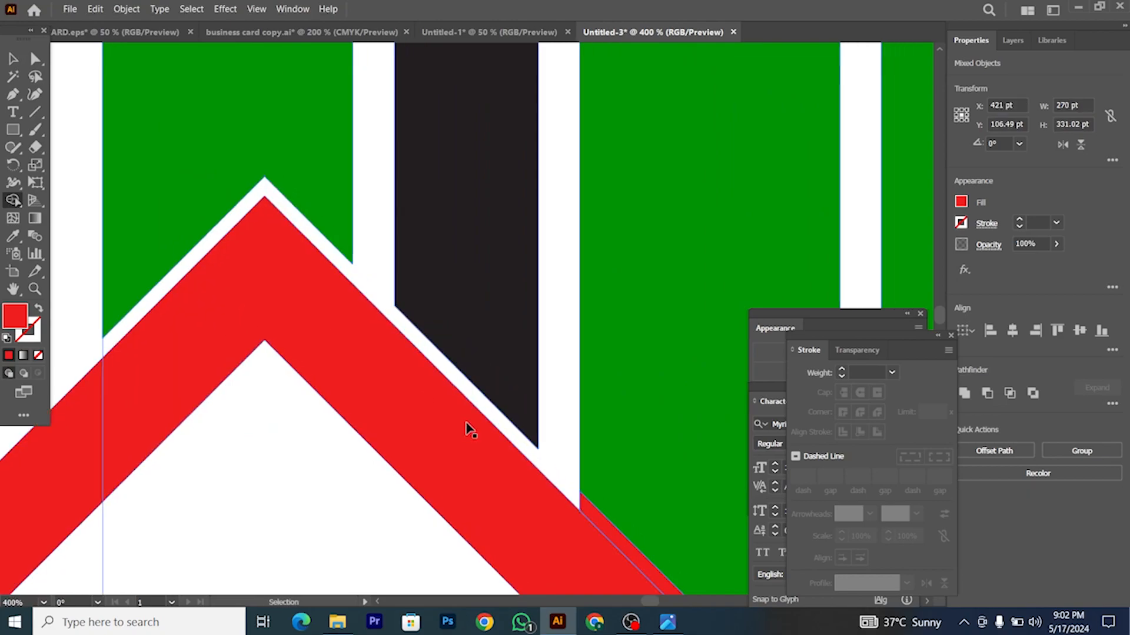
scroll(539, 502, down, 4)
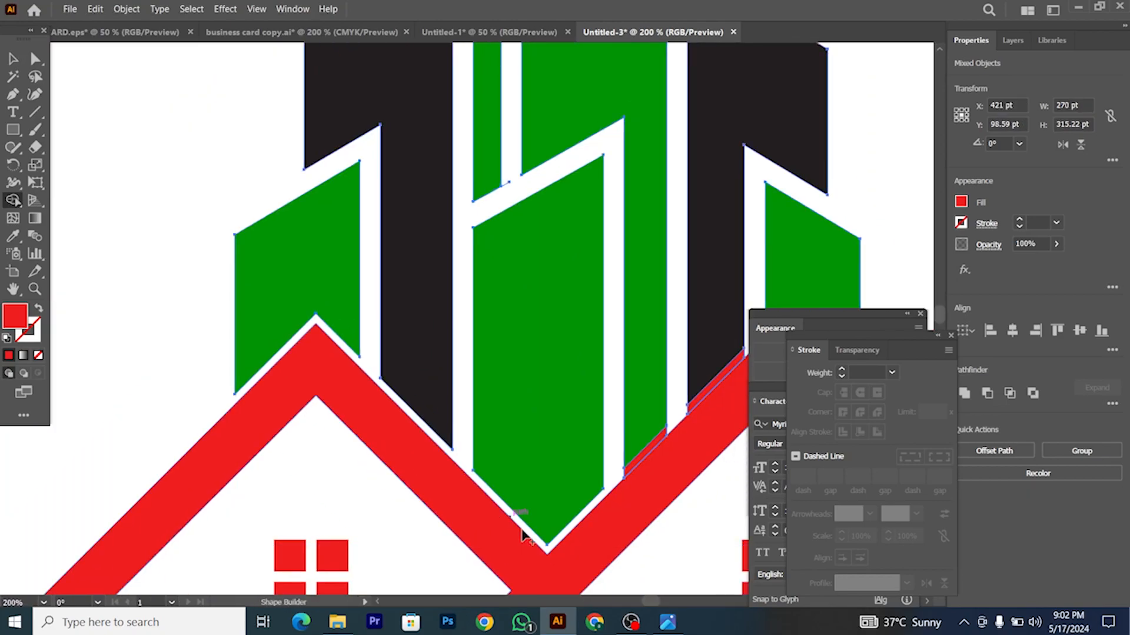
scroll(522, 534, up, 4)
scroll(618, 412, down, 4)
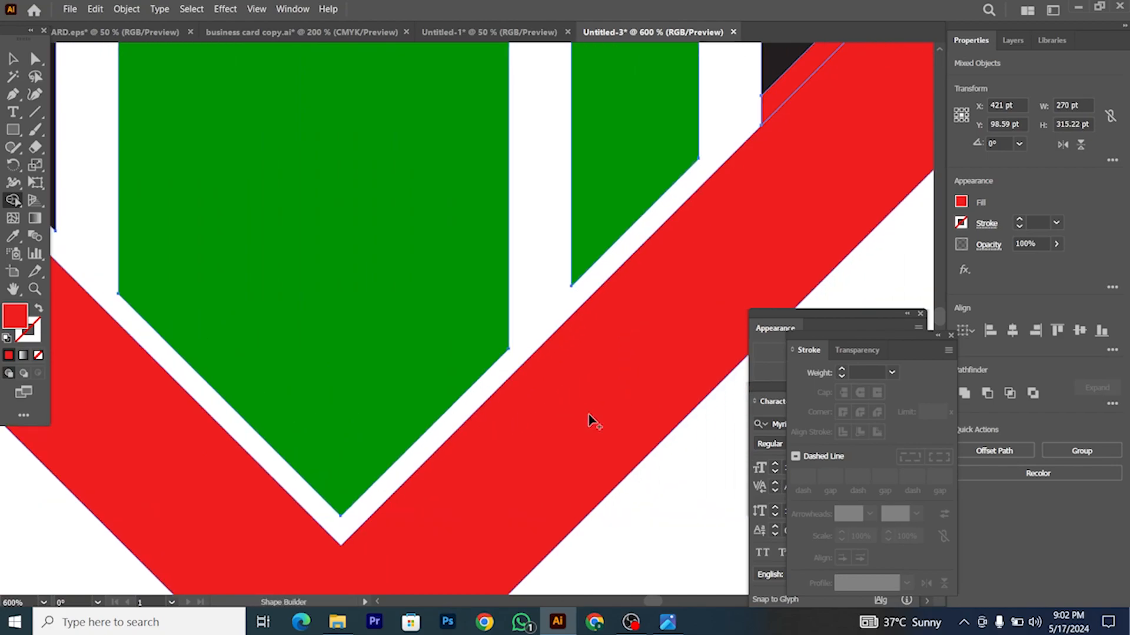
scroll(677, 315, up, 4)
scroll(680, 376, right, 2)
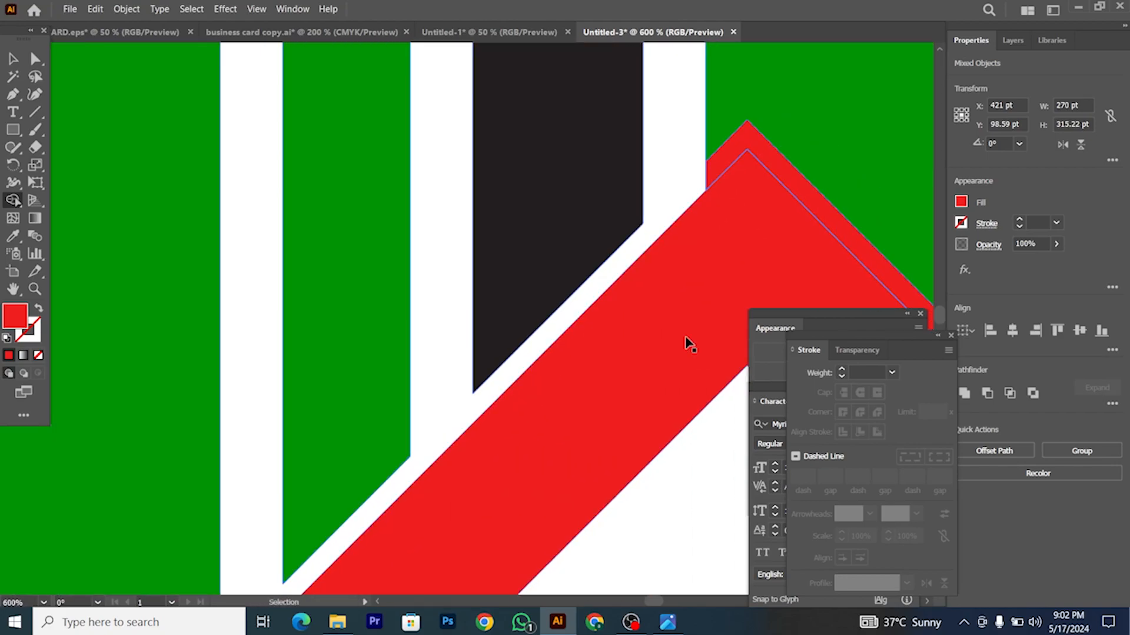
alt+click(767, 167)
scroll(652, 307, down, 4)
scroll(650, 329, right, 1)
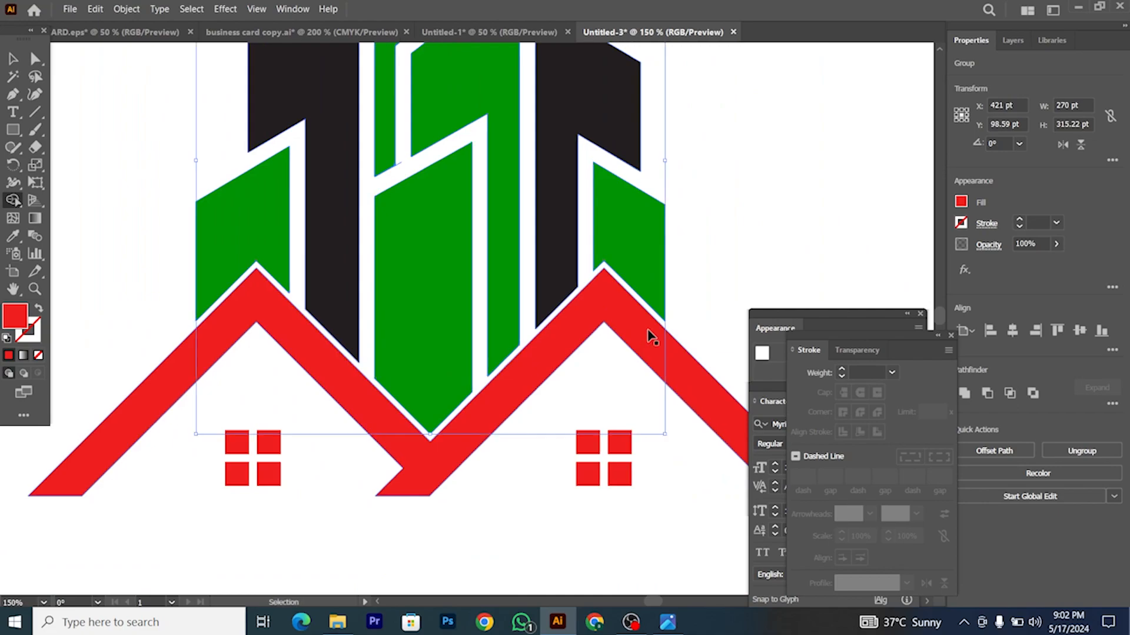
scroll(651, 335, down, 1)
Step: Compare the finished roofline against the reference logo image
click(13, 59)
click(141, 120)
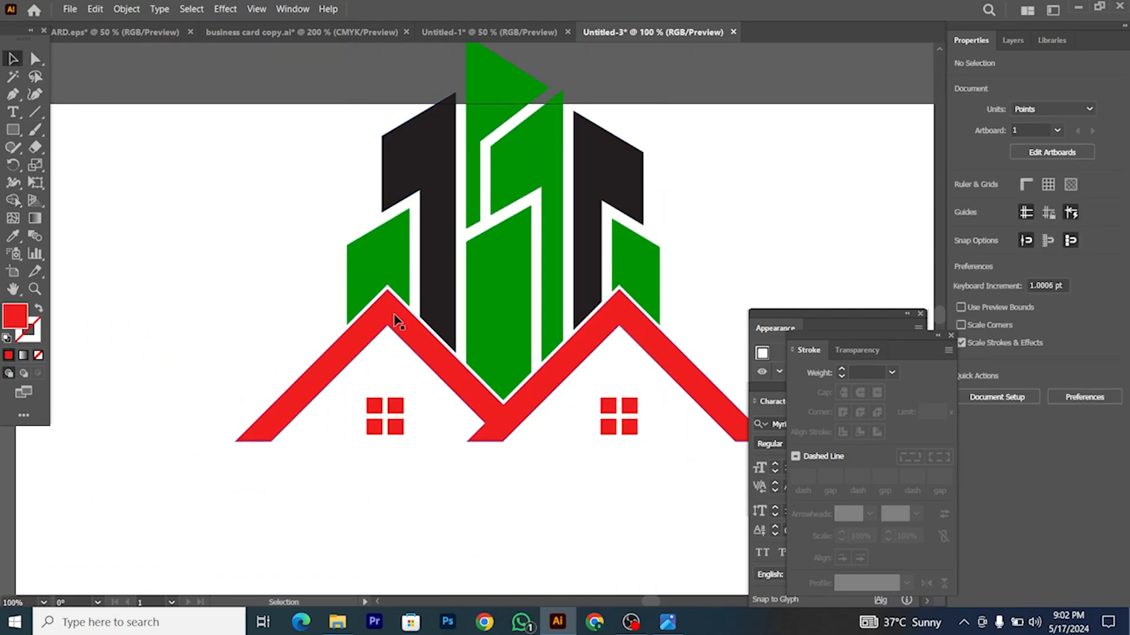
click(422, 346)
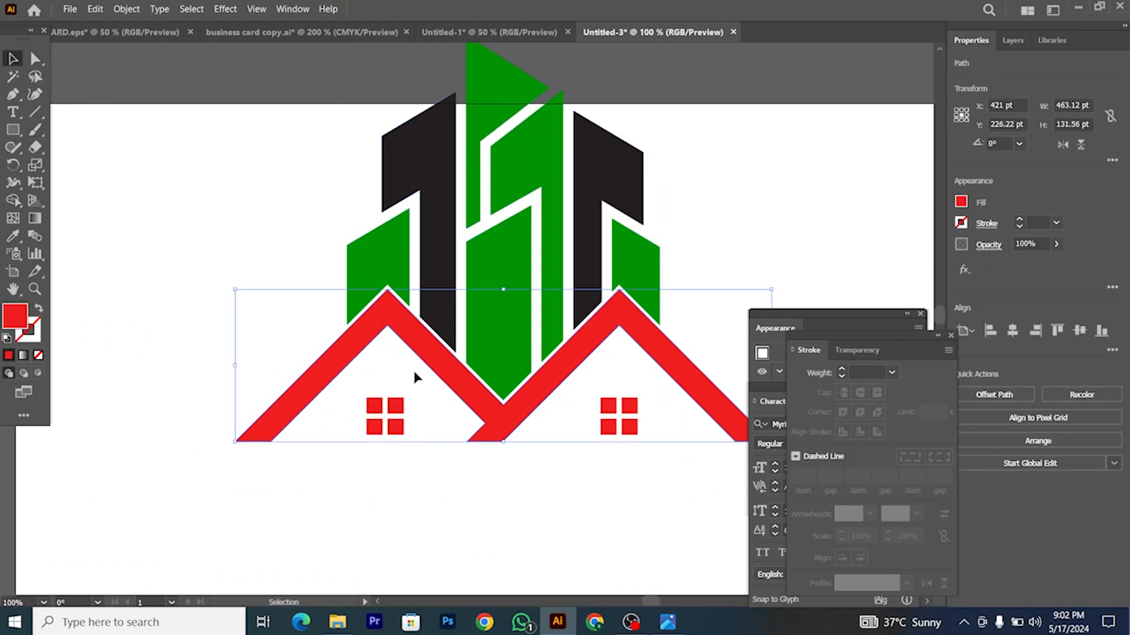
click(395, 381)
scroll(373, 329, down, 2)
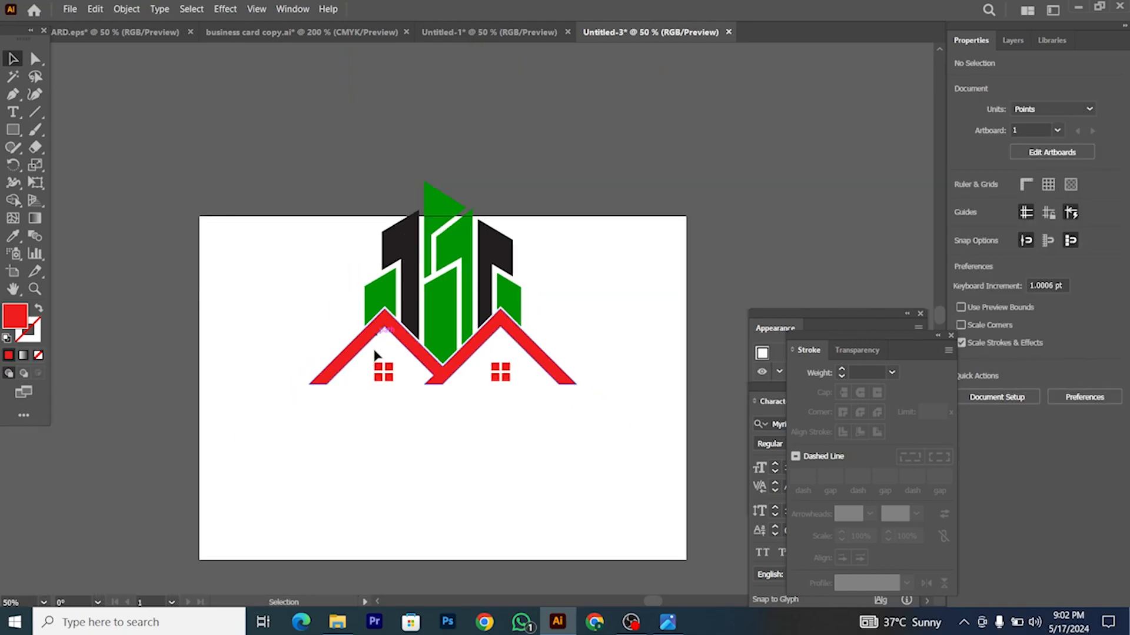
click(671, 629)
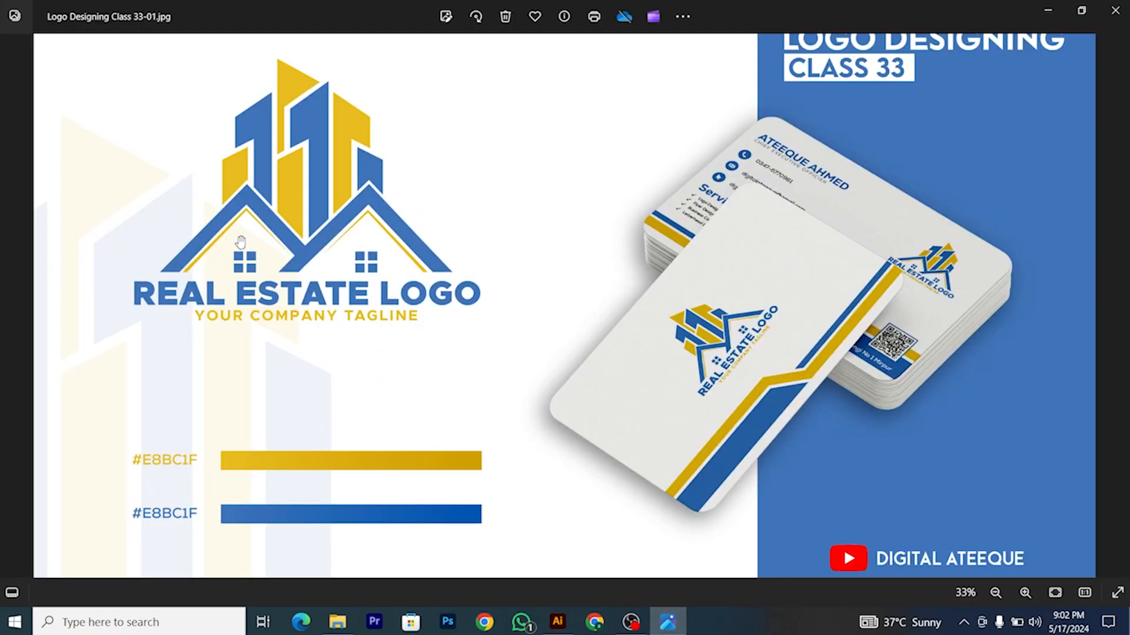
scroll(240, 241, up, 1)
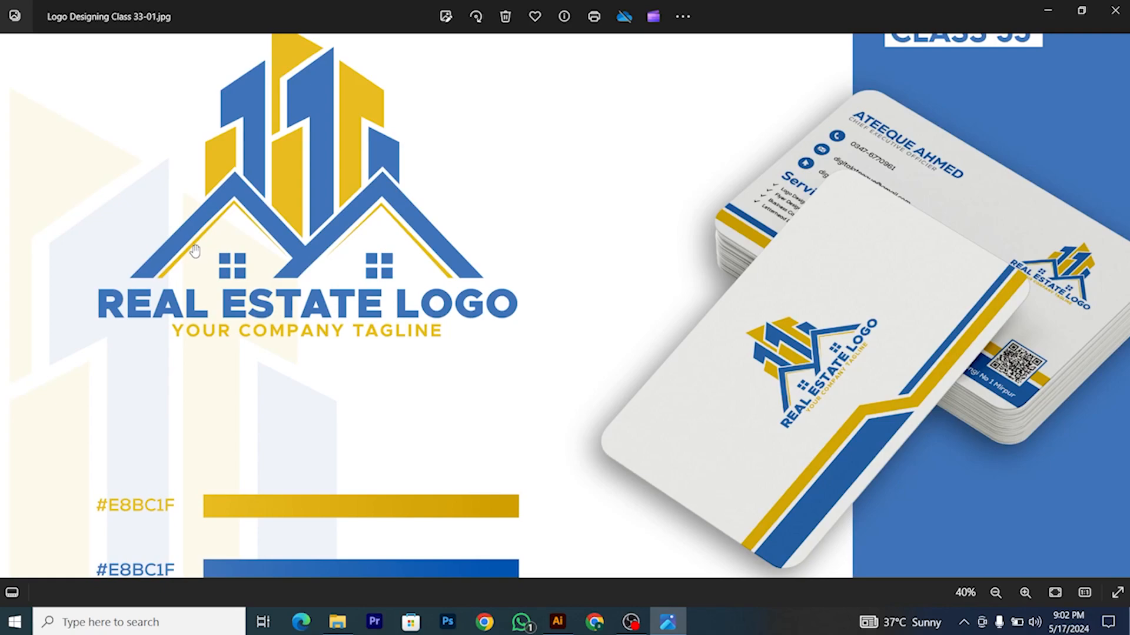
click(559, 615)
scroll(420, 409, up, 2)
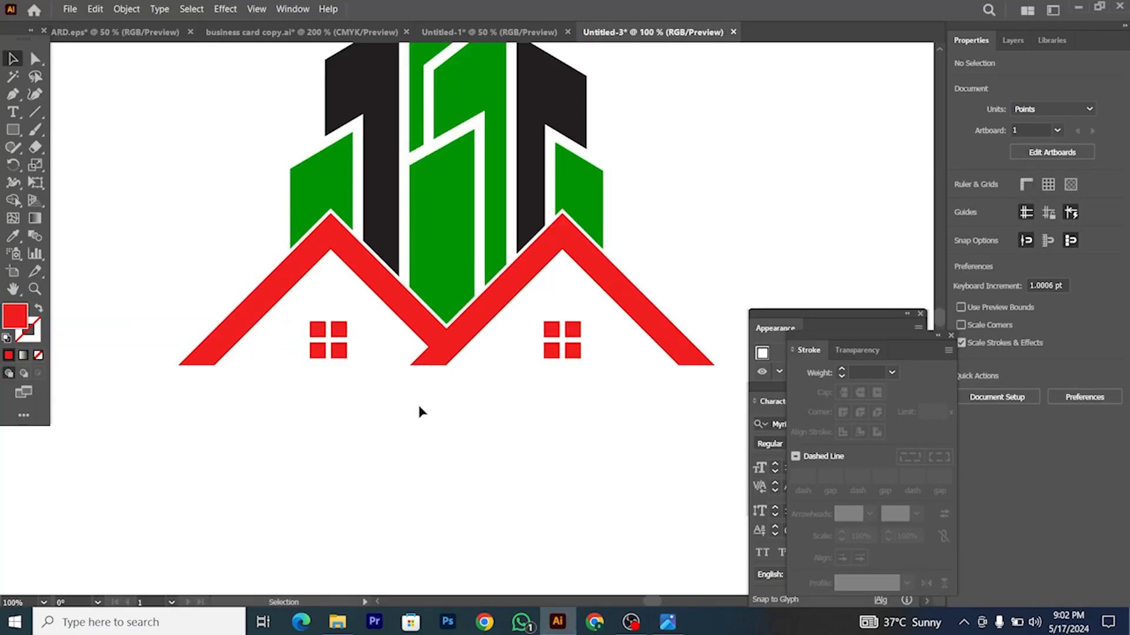
Step: Draw a three-point inner roof line from the left house's bottom corner over its peak
scroll(239, 405, up, 3)
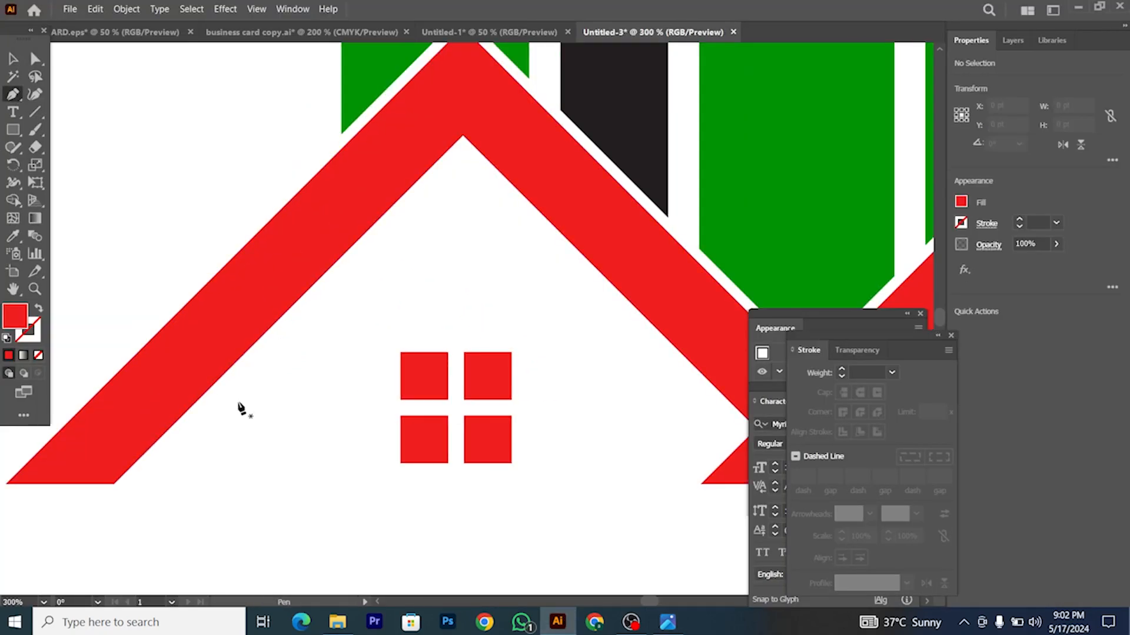
click(132, 484)
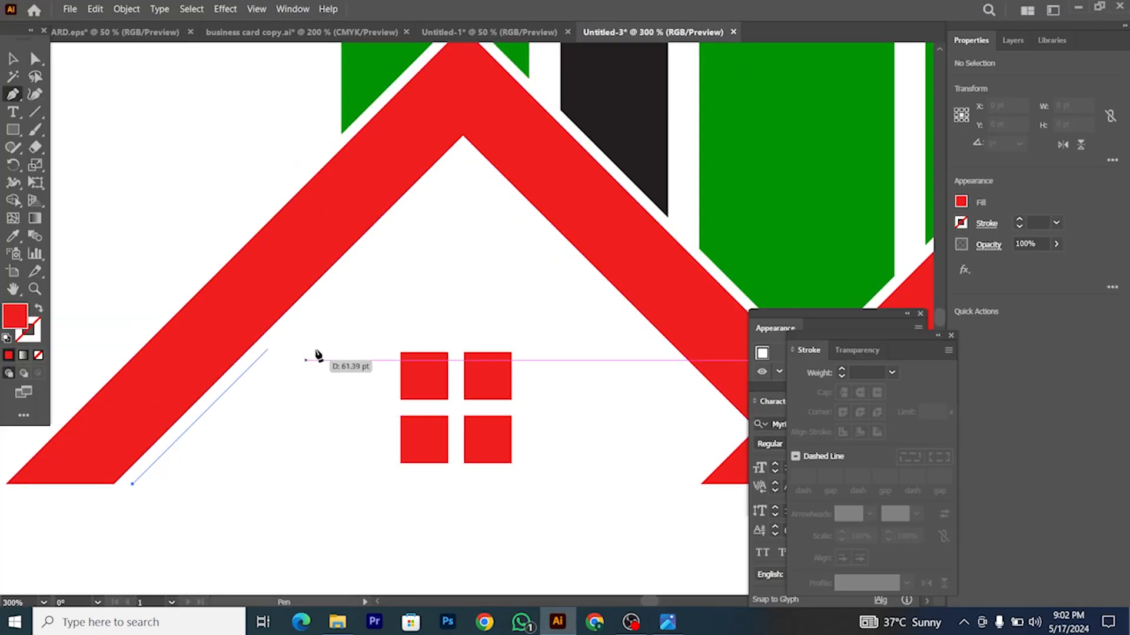
click(464, 152)
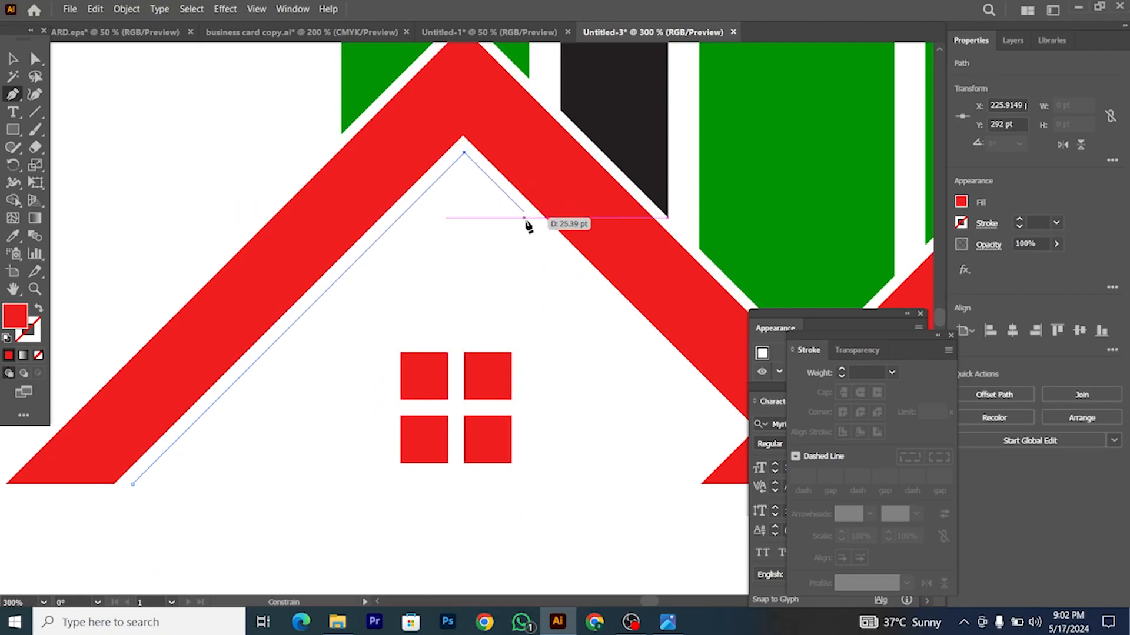
click(545, 234)
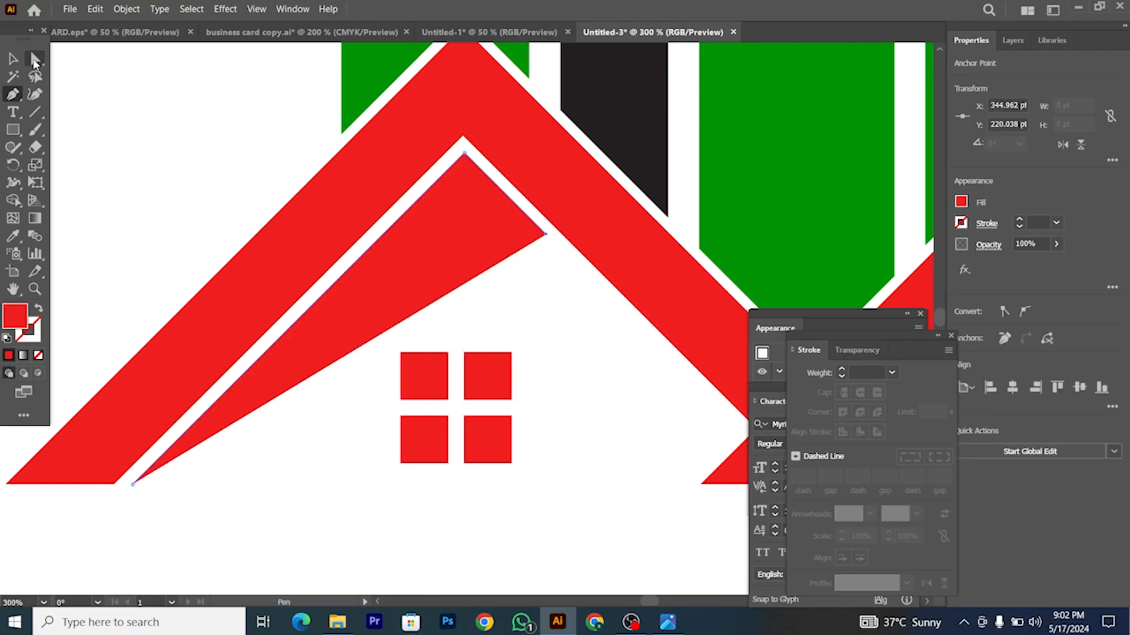
click(12, 59)
Step: Turn the path into a stroked line and nudge it just below the roof slope
click(40, 307)
scroll(483, 110, up, 4)
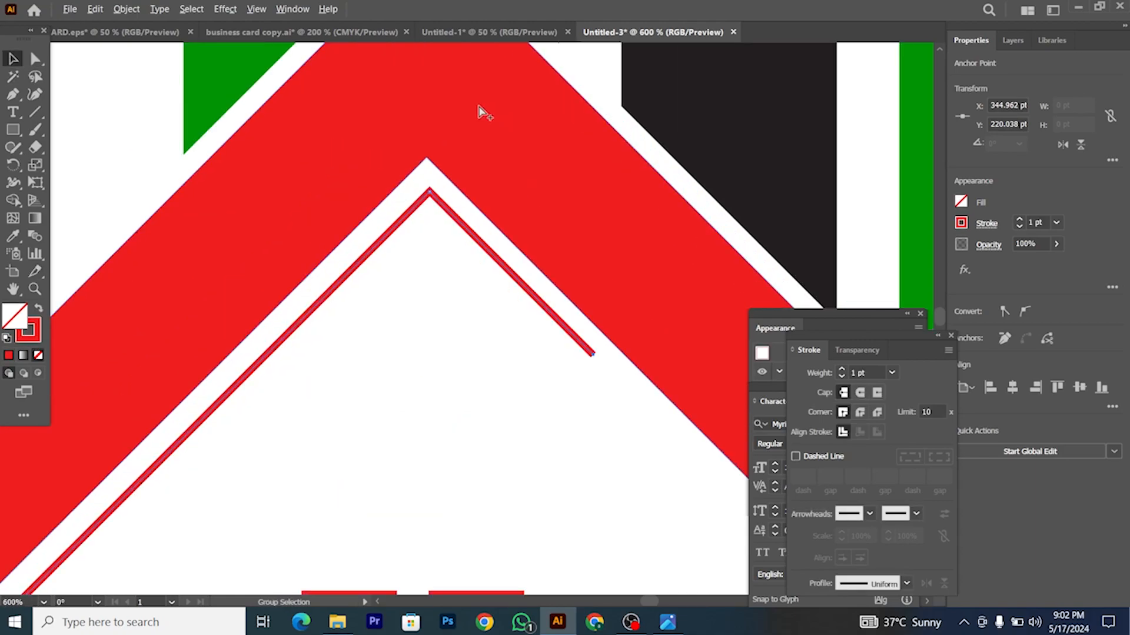
scroll(398, 317, down, 5)
scroll(1036, 222, up, 3)
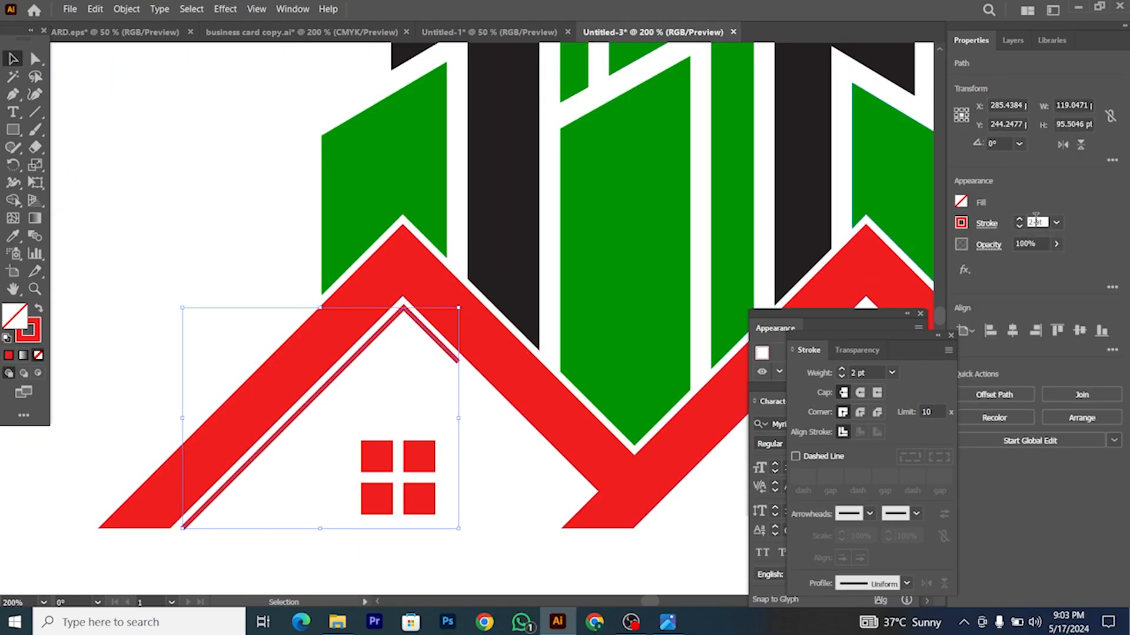
scroll(1038, 221, down, 2)
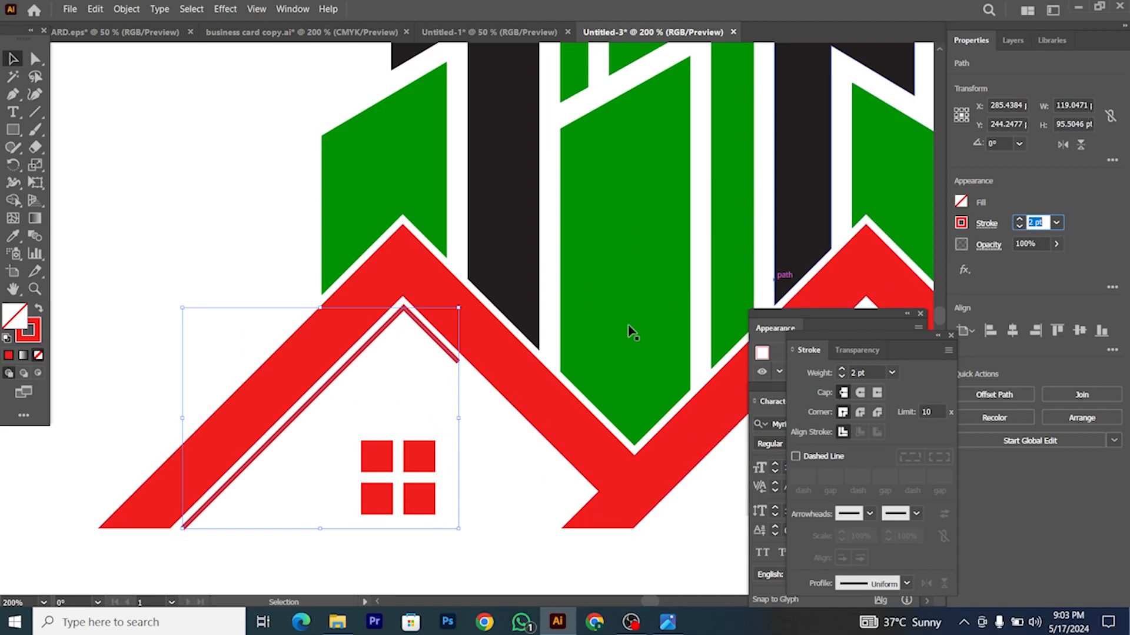
scroll(377, 405, down, 1)
scroll(442, 341, up, 2)
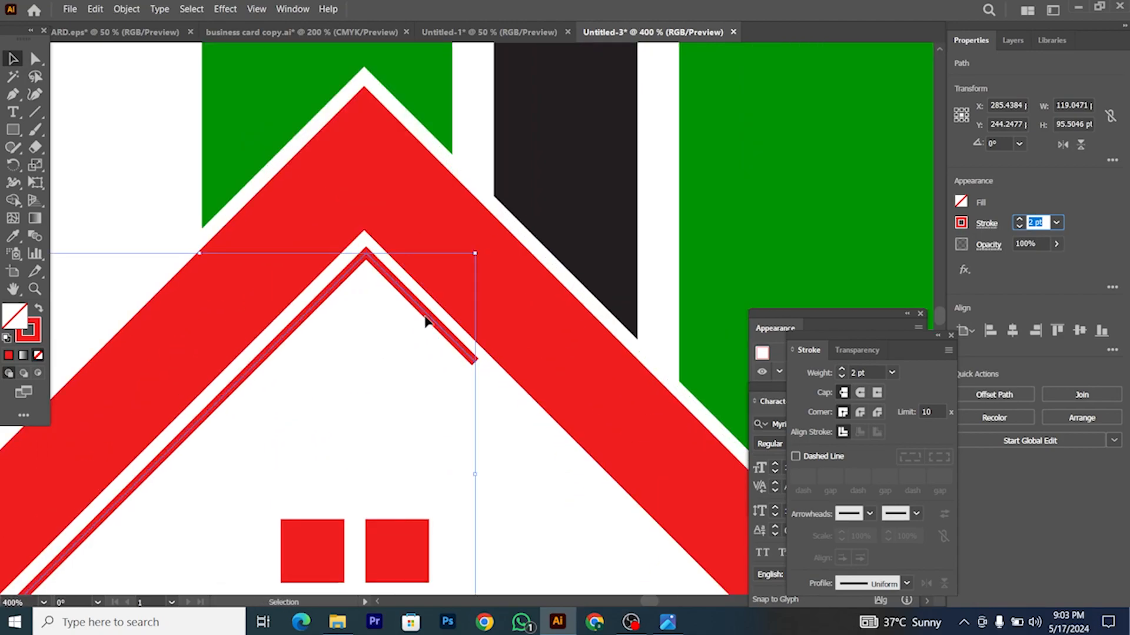
drag(426, 320, 428, 339)
scroll(1046, 221, up, 2)
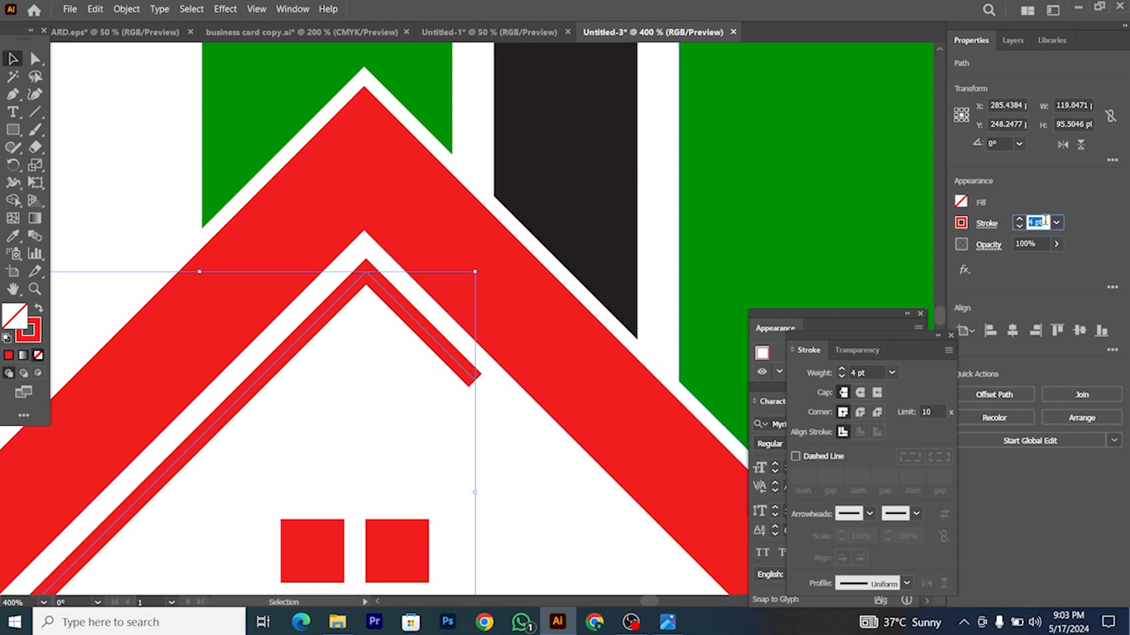
click(451, 381)
scroll(450, 381, down, 3)
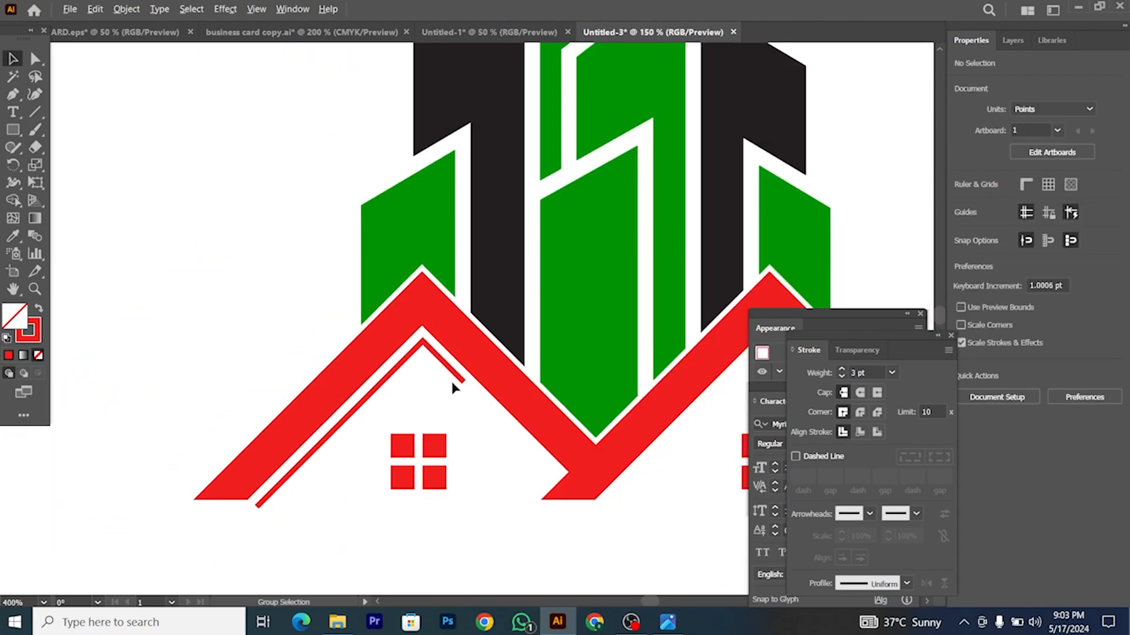
Step: Apply the tapered triangle width profile to the inner roof line
click(451, 372)
drag(823, 337, 841, 202)
click(924, 449)
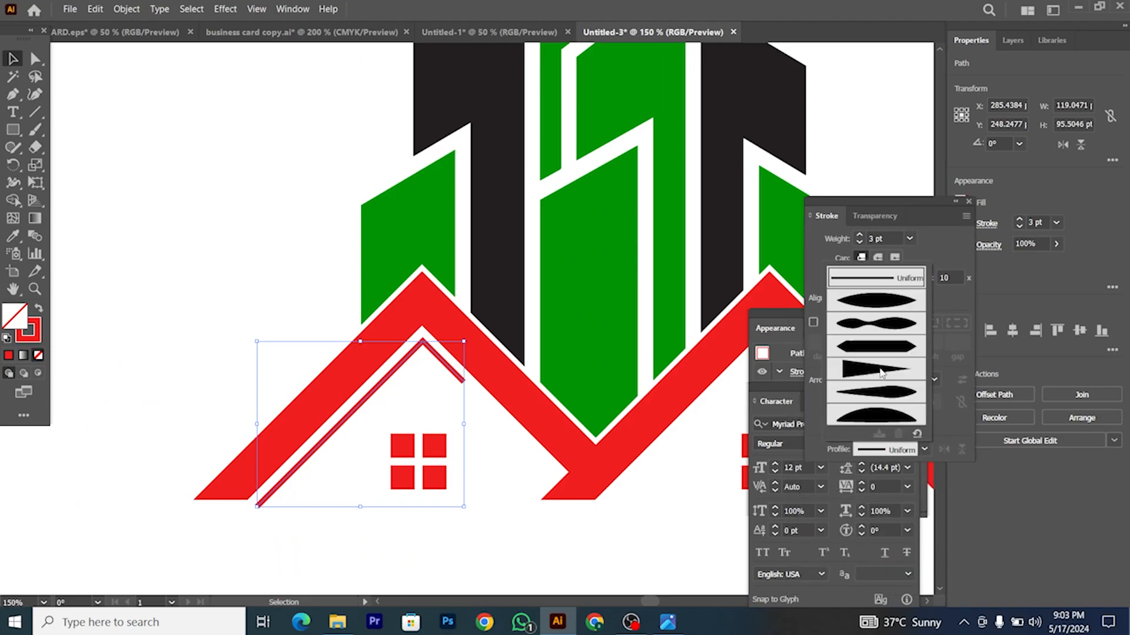
click(880, 370)
scroll(353, 471, down, 1)
click(332, 483)
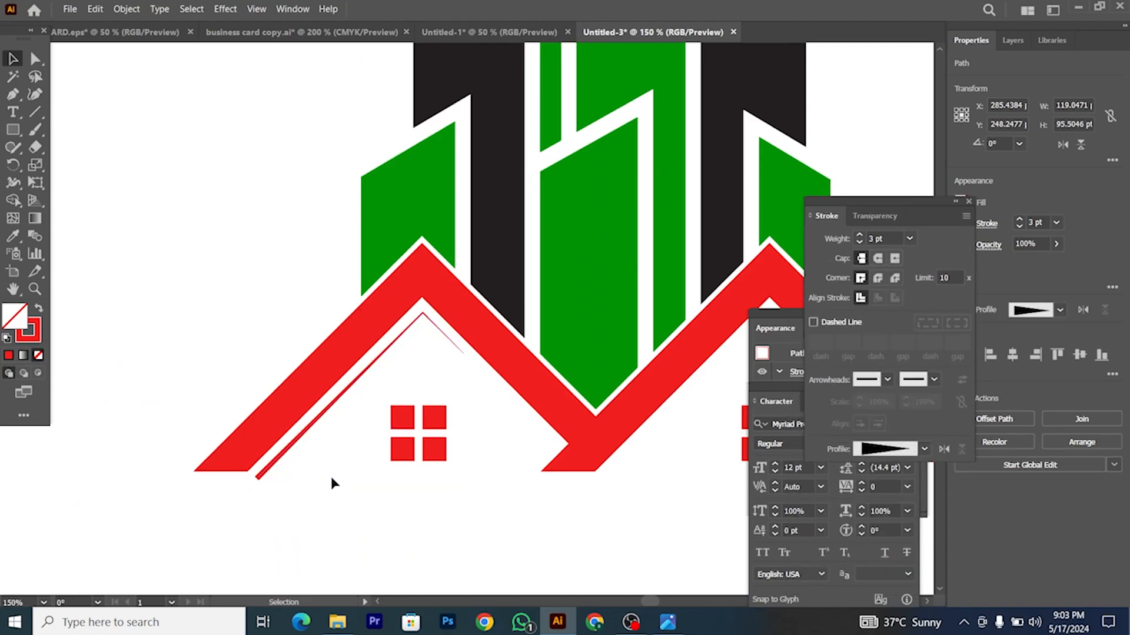
scroll(331, 479, down, 2)
scroll(327, 471, up, 2)
Step: Increase the inner roof line's stroke weight to 4 pt
click(333, 449)
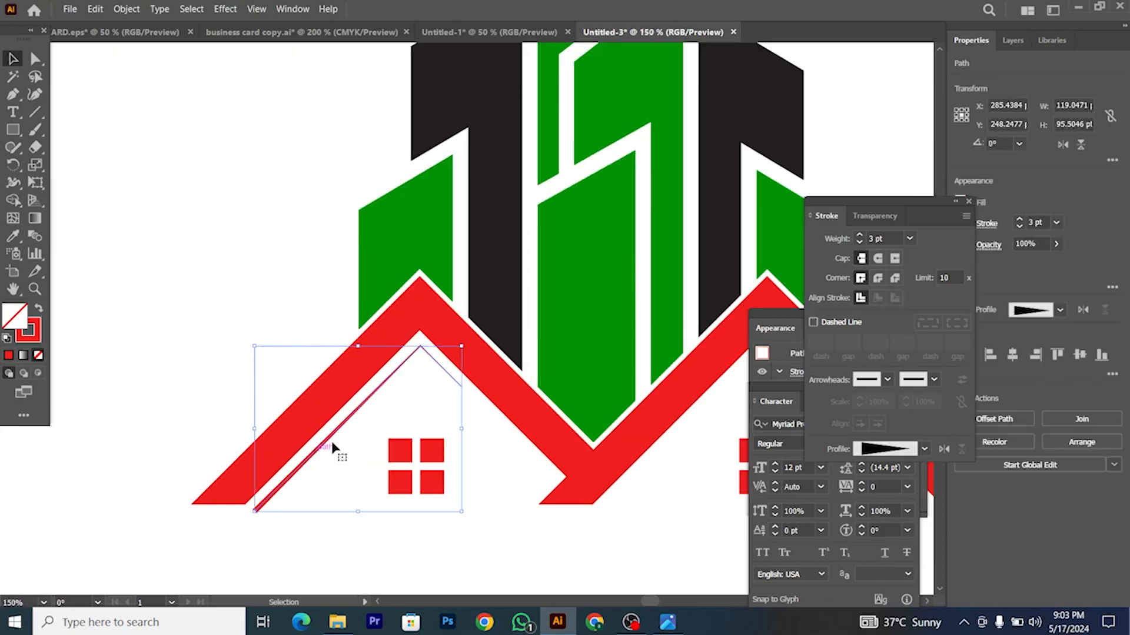
click(1042, 224)
scroll(1042, 223, up, 1)
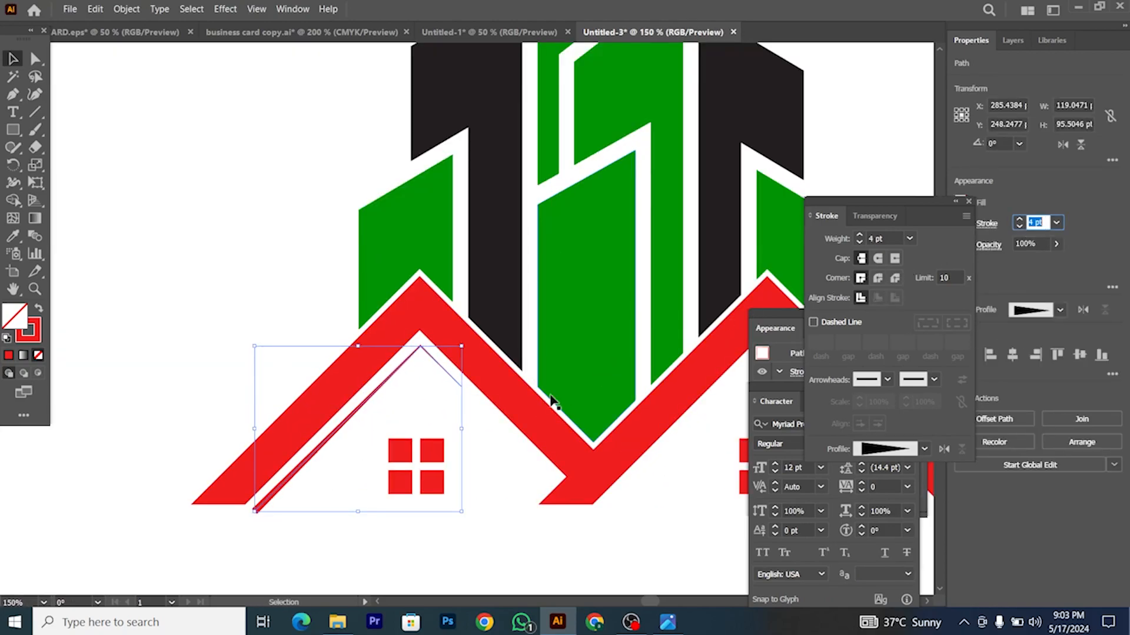
click(351, 488)
scroll(346, 459, down, 1)
scroll(346, 464, down, 2)
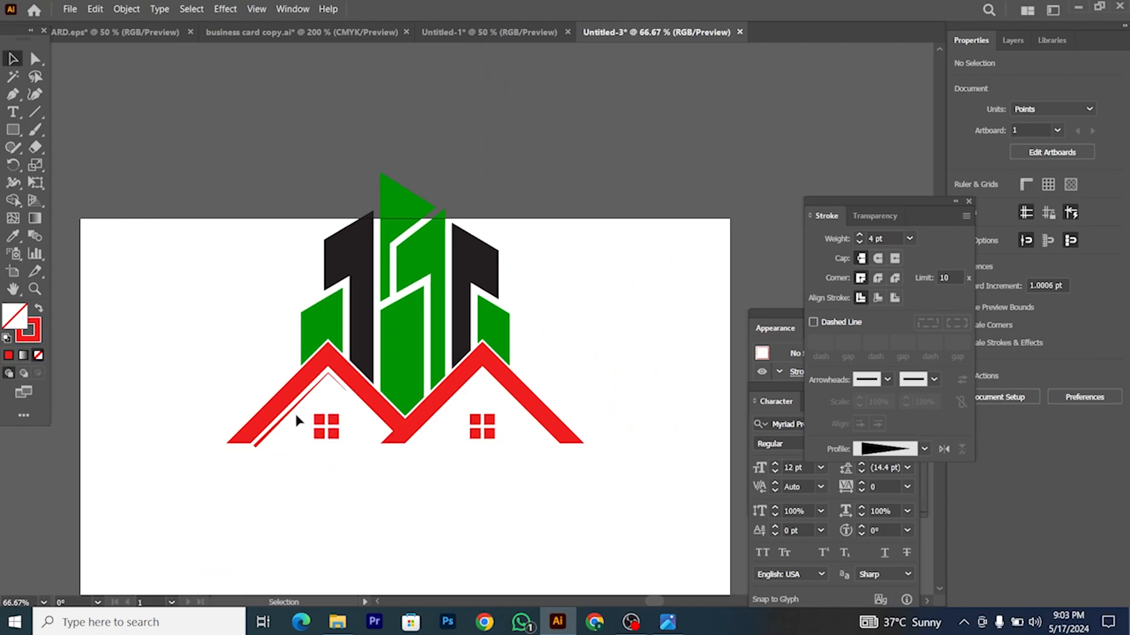
scroll(288, 419, up, 3)
Step: Expand the tapered line's appearance into a filled shape
click(270, 424)
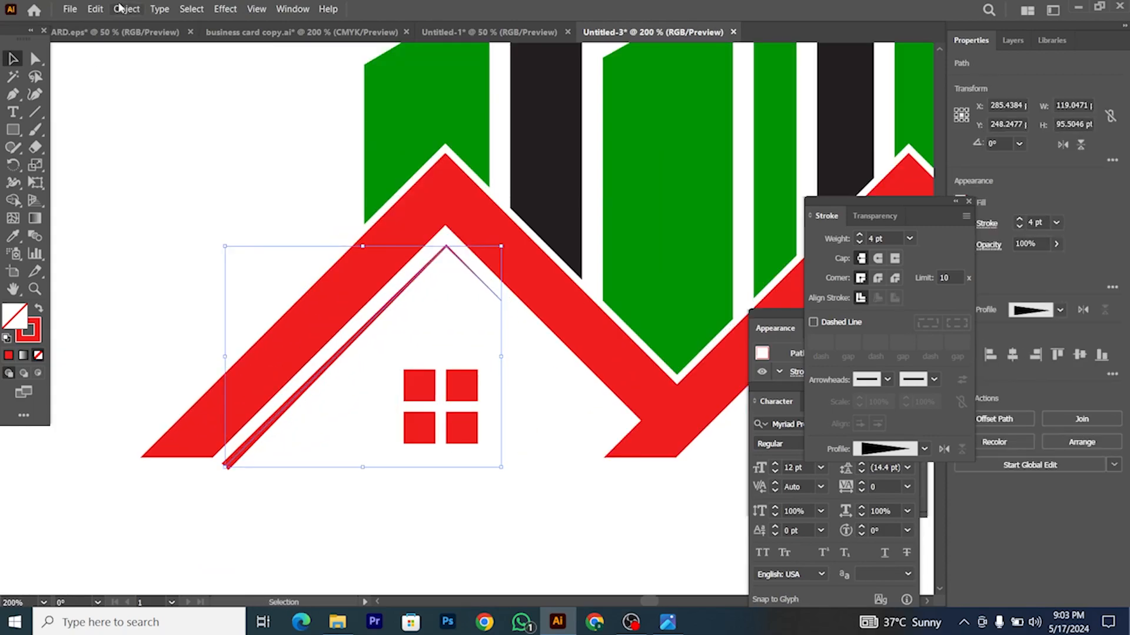
click(127, 9)
click(169, 189)
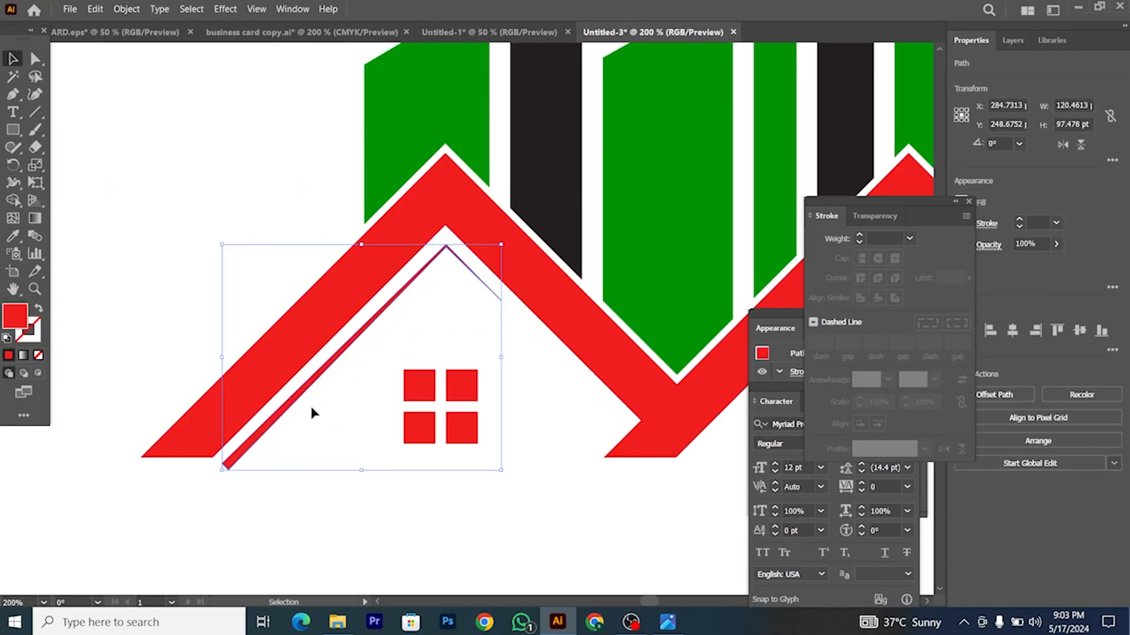
Step: Draw a horizontal line along the roof base and trim the left inner roof line's overhang with Shape Builder
click(301, 424)
scroll(301, 424, down, 1)
scroll(51, 139, up, 1)
scroll(184, 458, down, 2)
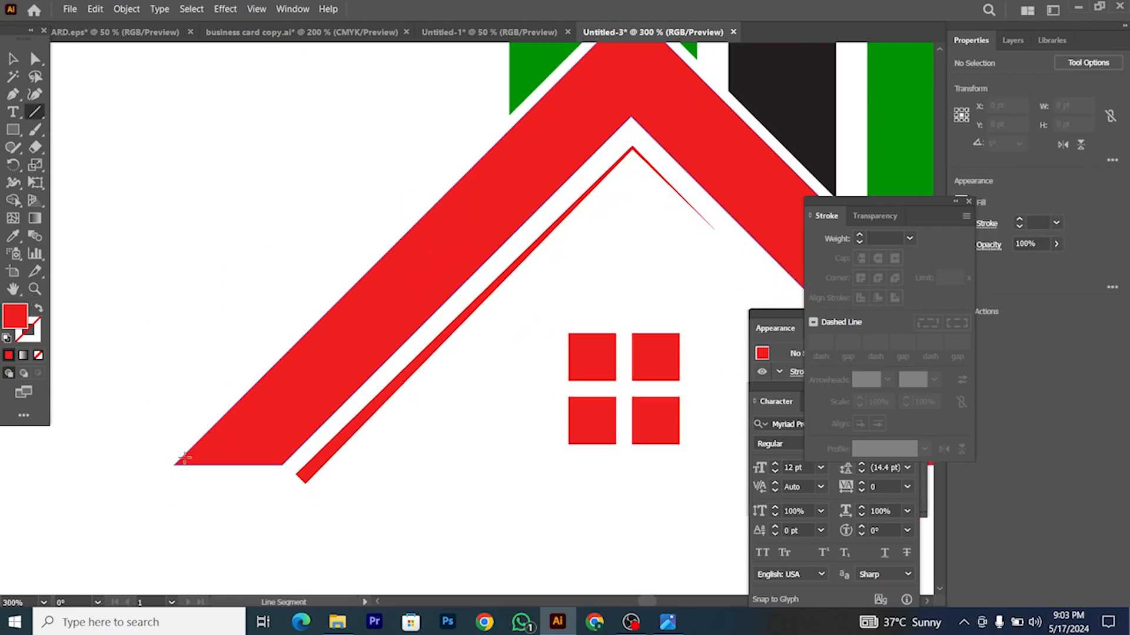
drag(282, 465, 419, 465)
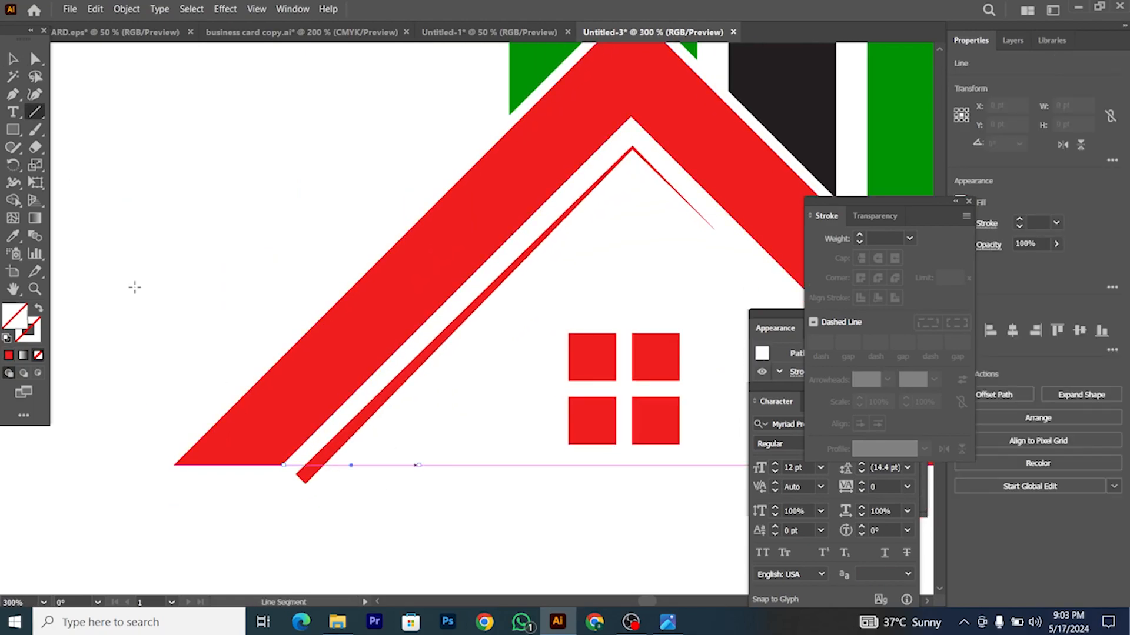
shift+click(312, 479)
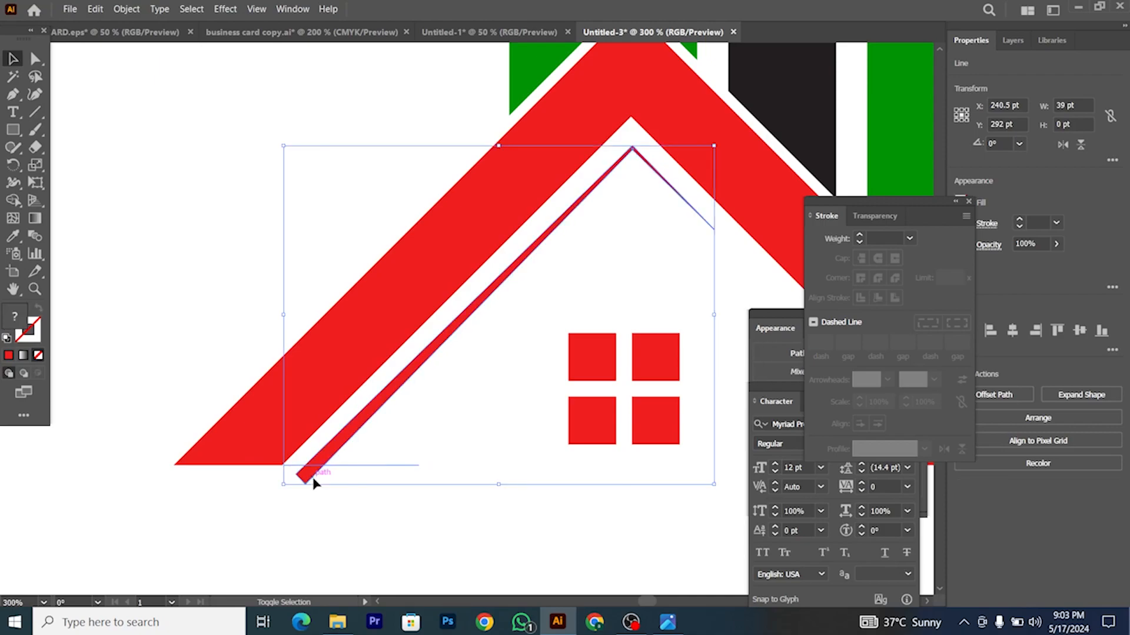
click(13, 200)
alt+click(301, 477)
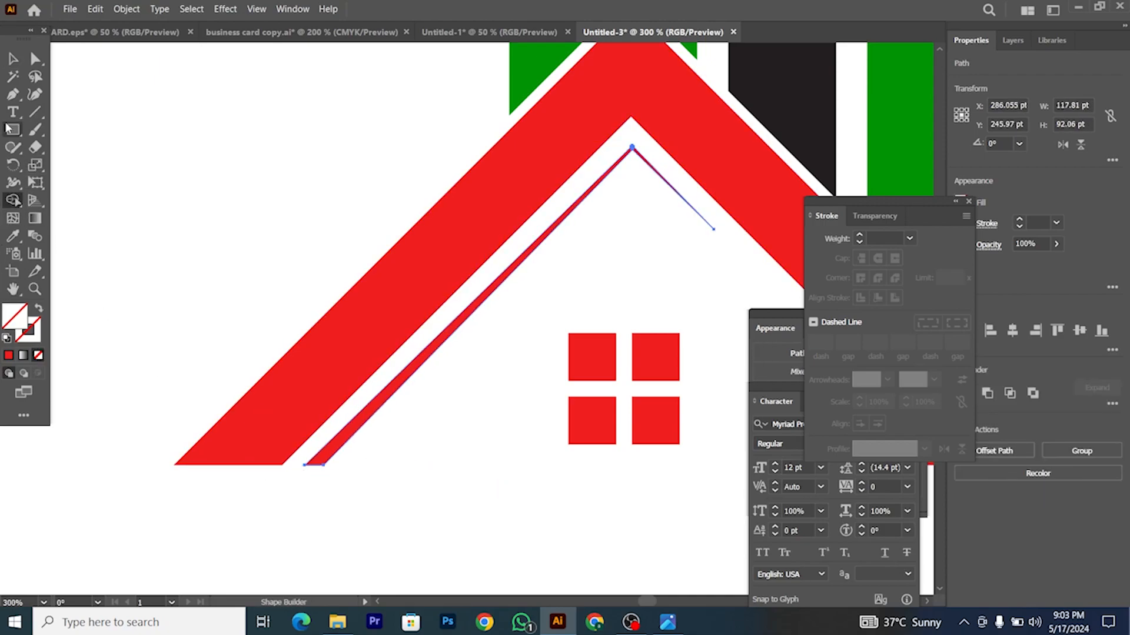
click(13, 58)
Step: Copy the inner roof line into the right house, reflect it, and position it under the roof
click(68, 108)
key(ctrl+1)
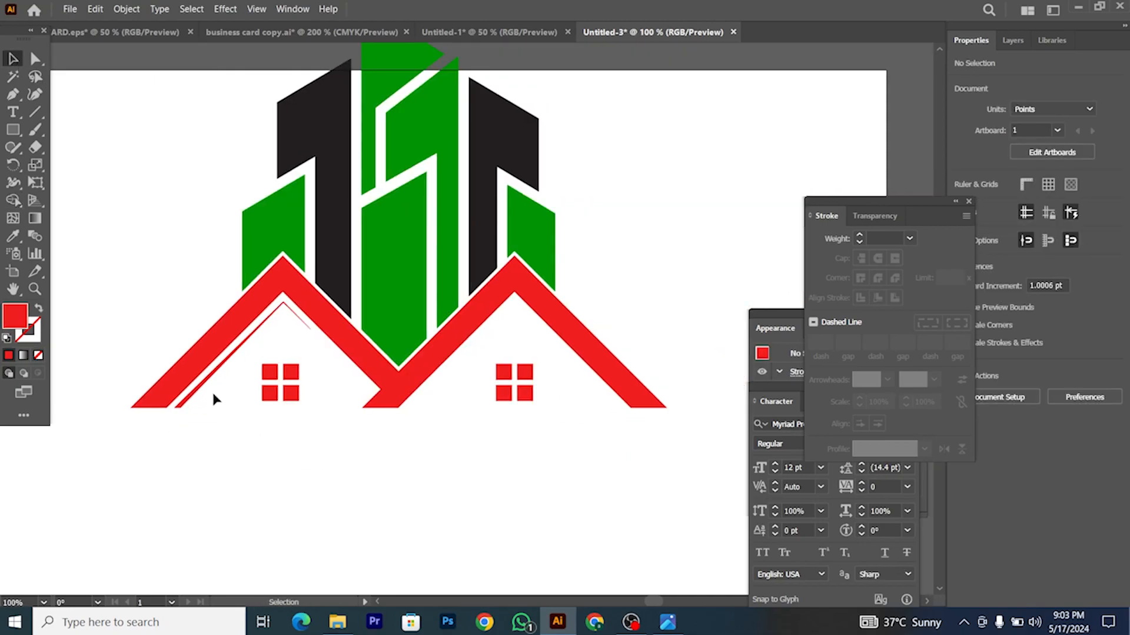
alt+drag(203, 390, 471, 429)
right_click(471, 428)
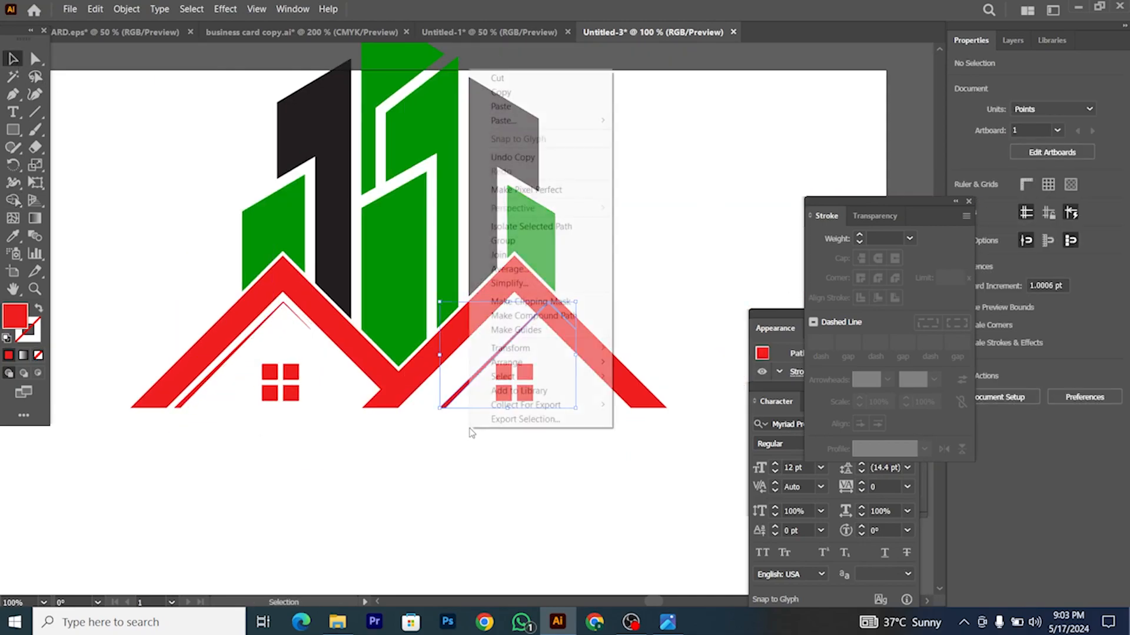
mouse_move(574, 358)
click(672, 387)
key(Return)
scroll(589, 365, up, 2)
drag(542, 434, 647, 453)
click(582, 486)
scroll(583, 486, down, 3)
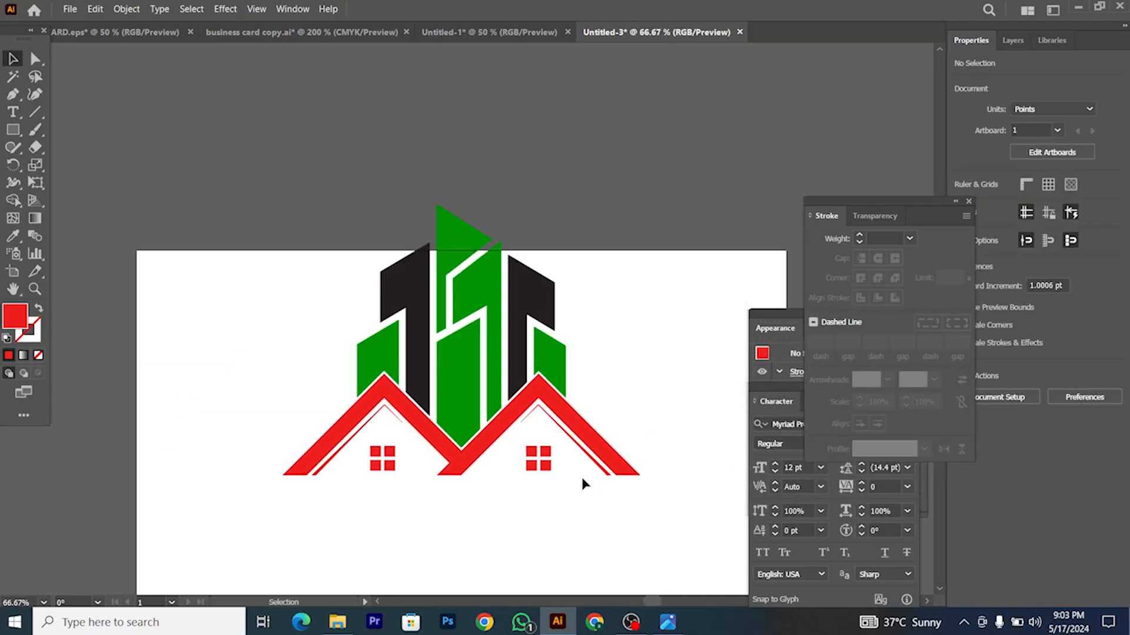
scroll(582, 484, down, 1)
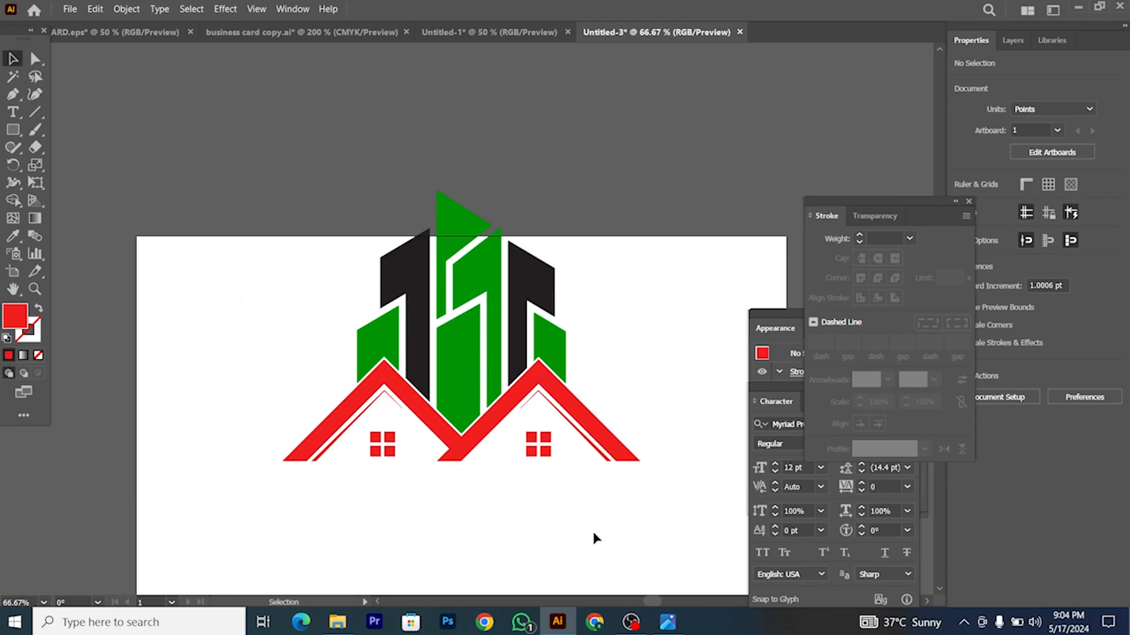
click(668, 622)
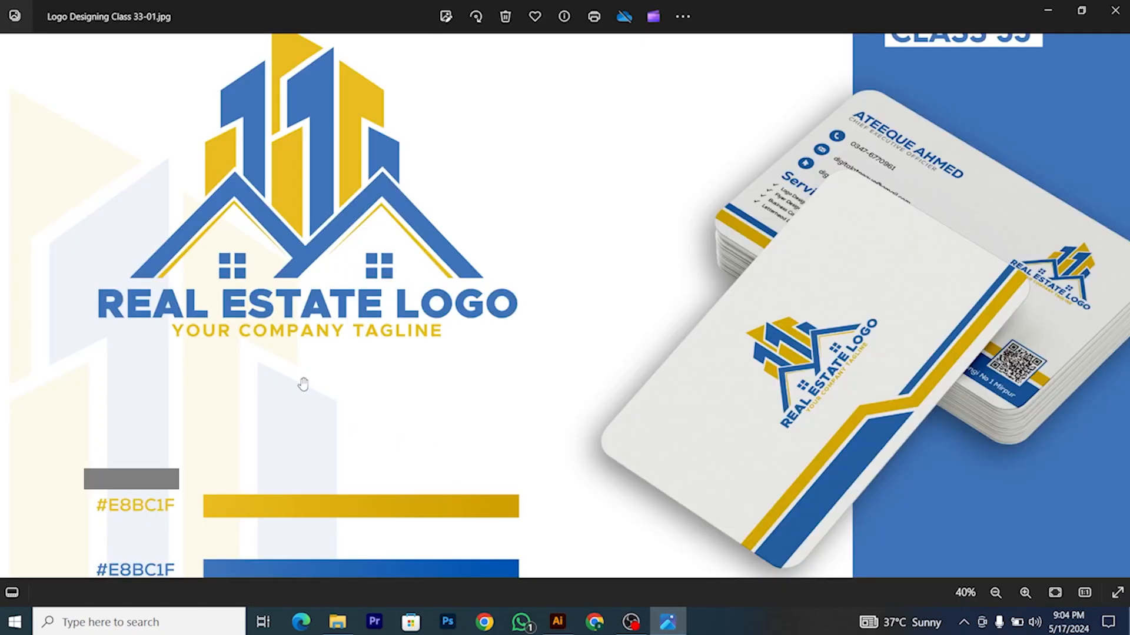
scroll(290, 429, down, 3)
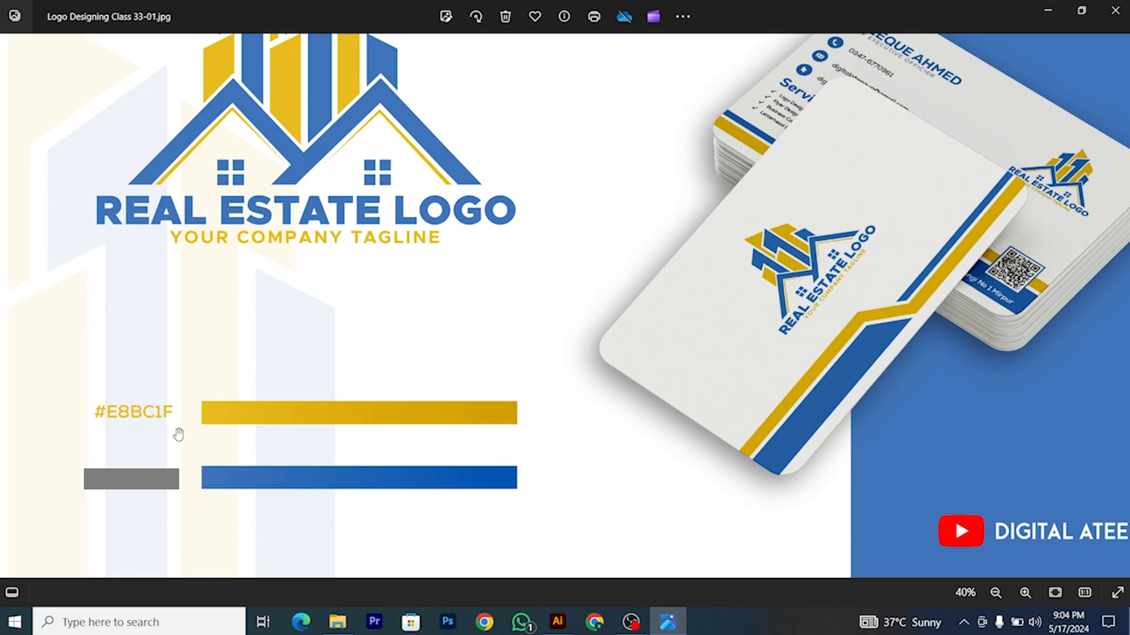
click(558, 622)
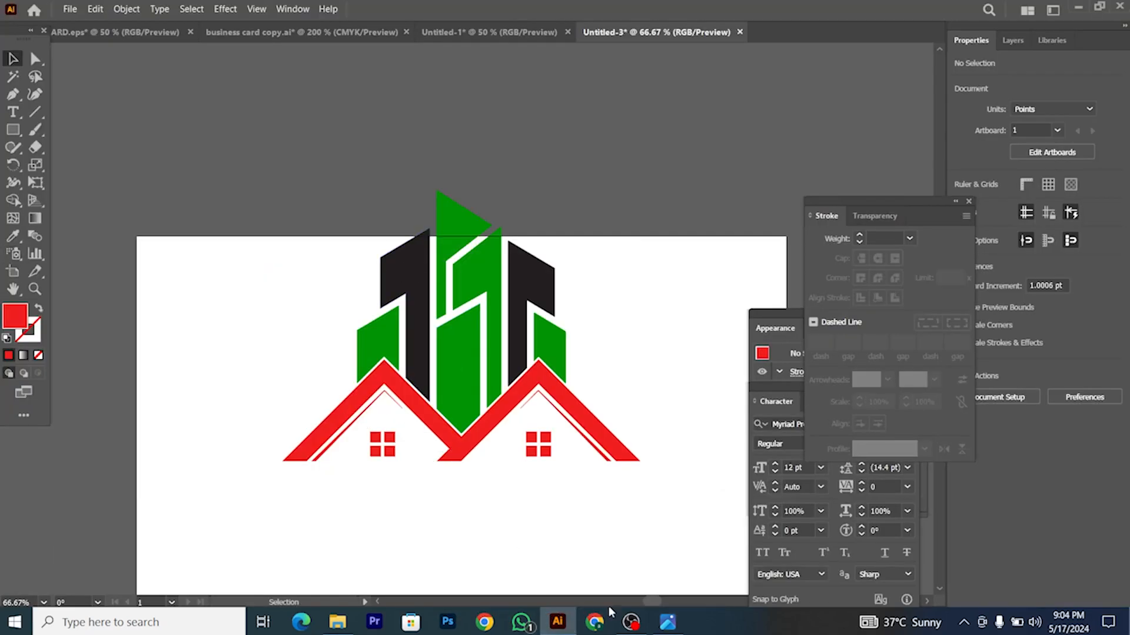
click(671, 622)
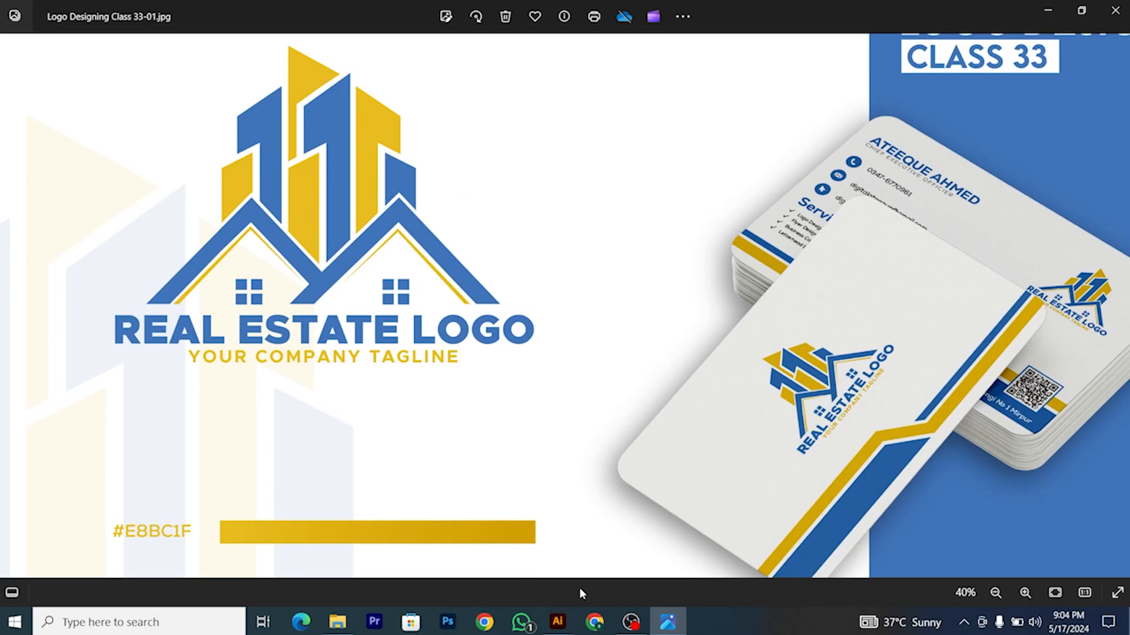
click(558, 622)
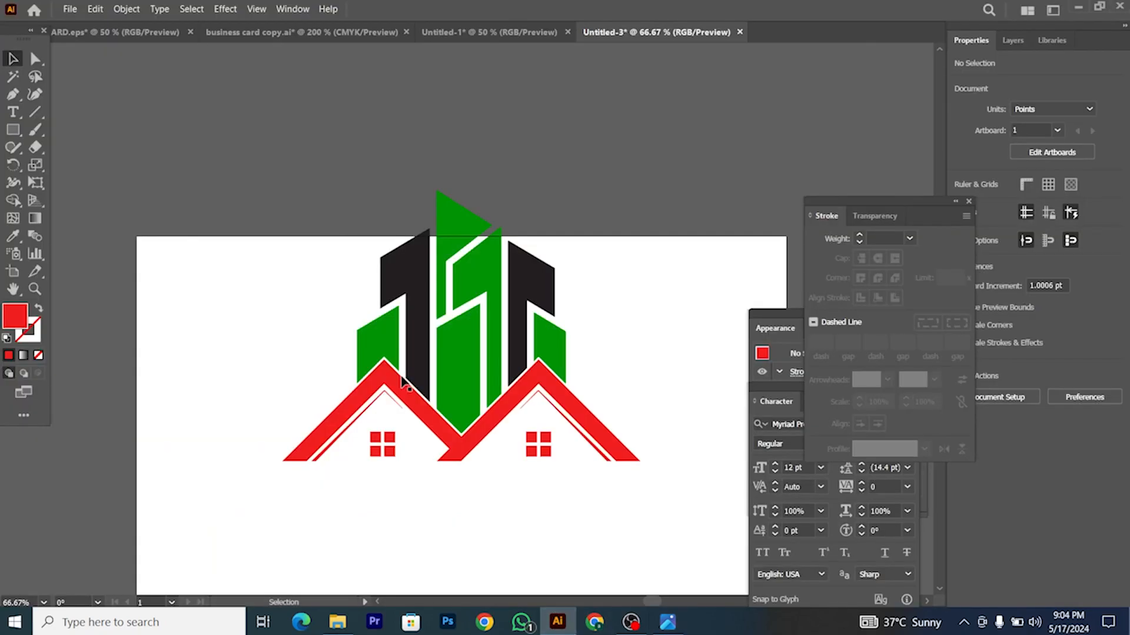
Step: Ungroup the logo and trial-select the green pieces, reverting the accidental moves
right_click(388, 348)
click(412, 224)
click(376, 347)
shift+click(457, 225)
shift+click(461, 327)
shift+click(564, 348)
drag(557, 353, 695, 301)
key(ctrl+z)
click(456, 203)
drag(468, 225, 324, 190)
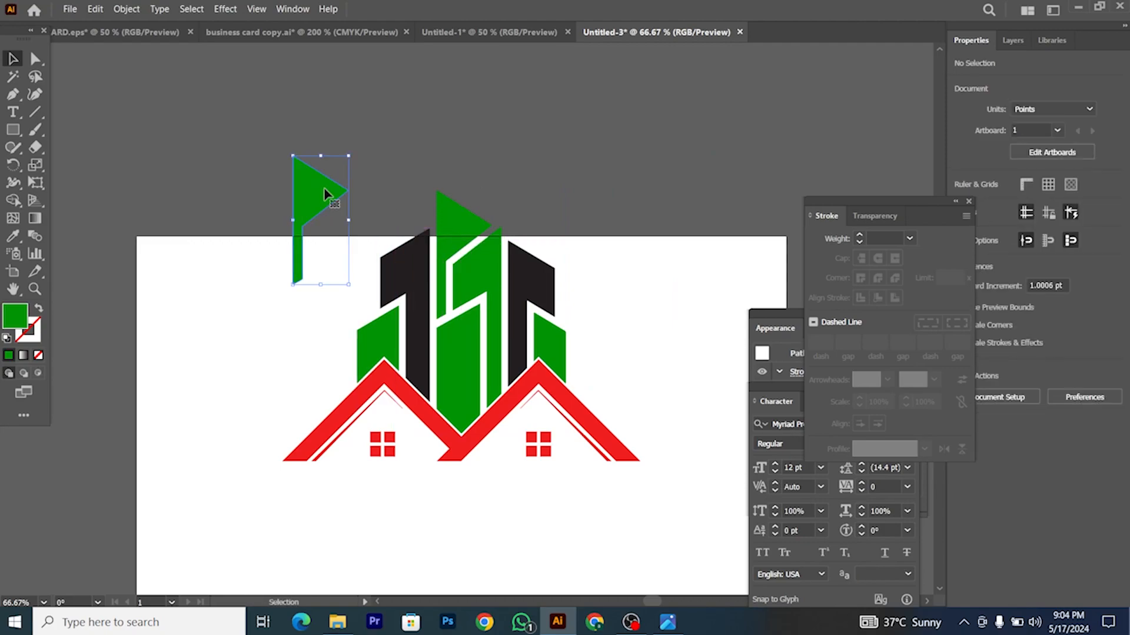
key(Delete)
Step: Select the flag, middle, left and right green pieces, undoing the stray shifts
click(467, 296)
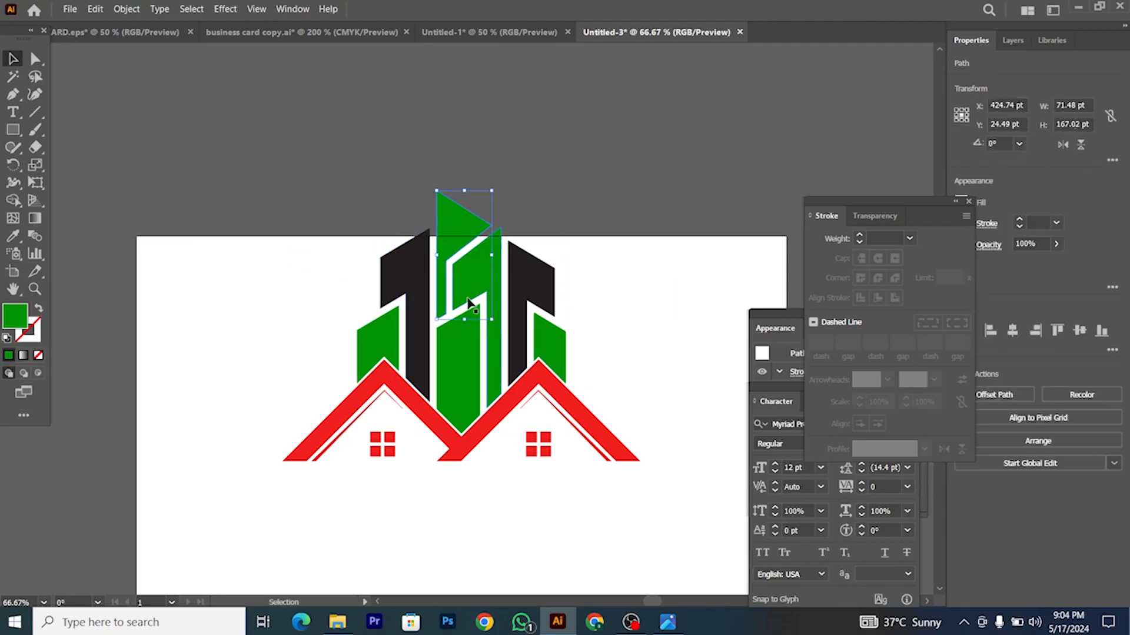
shift+click(471, 366)
shift+click(380, 353)
shift+click(539, 343)
drag(541, 345, 303, 300)
key(ctrl+z)
click(579, 347)
drag(552, 346, 627, 356)
key(Delete)
Step: Select all four green tower pieces and group them with Ctrl+G
click(542, 339)
drag(535, 345, 627, 348)
key(ctrl+z)
shift+click(454, 362)
shift+click(456, 227)
shift+click(376, 342)
key(ctrl+g)
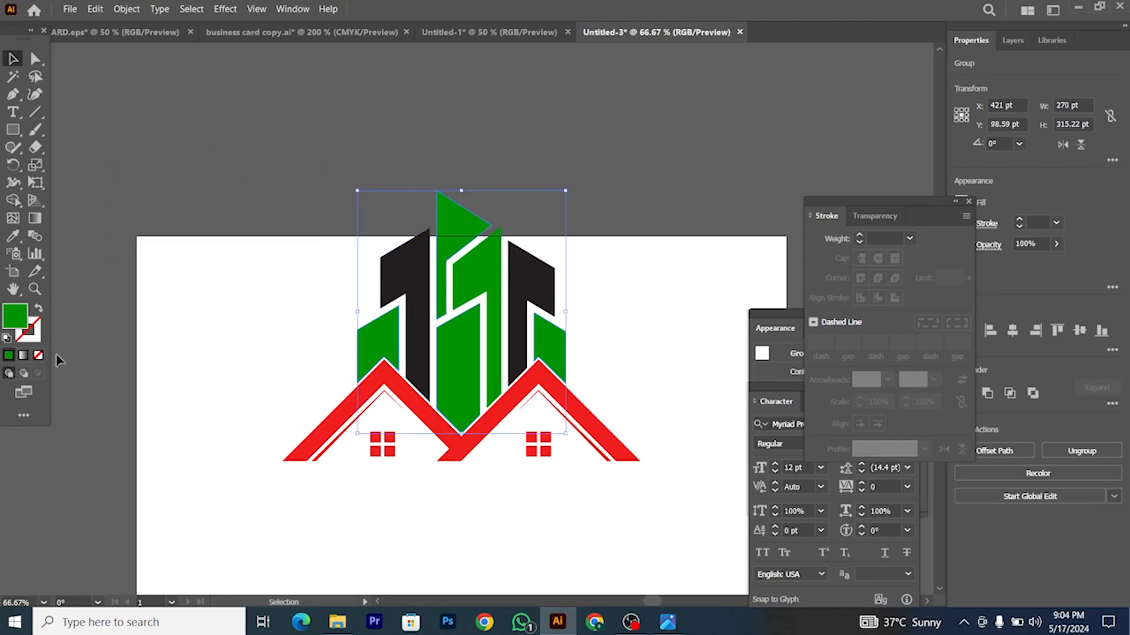
Step: Open the Color Picker on the green fill #009404 and glance at the reference logo
double_click(16, 318)
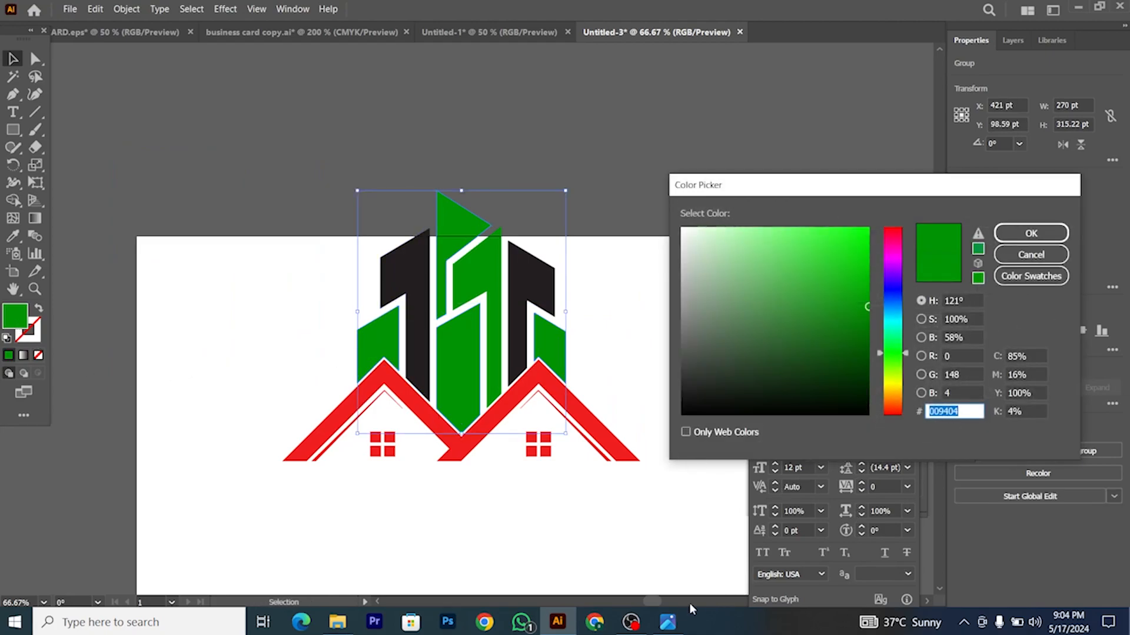
click(676, 620)
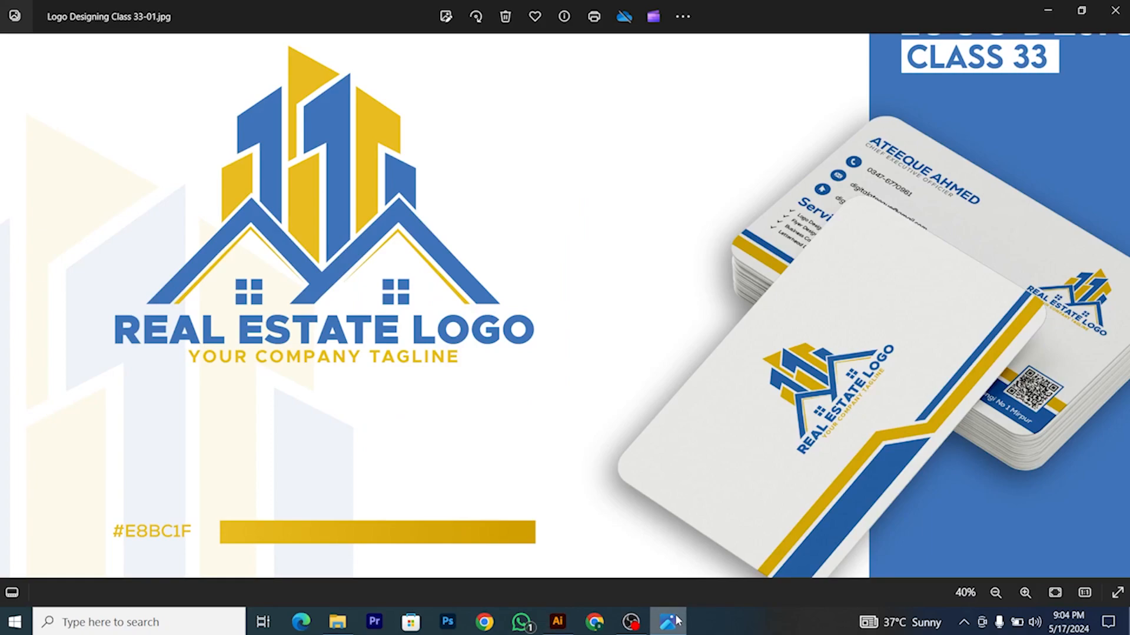
click(676, 620)
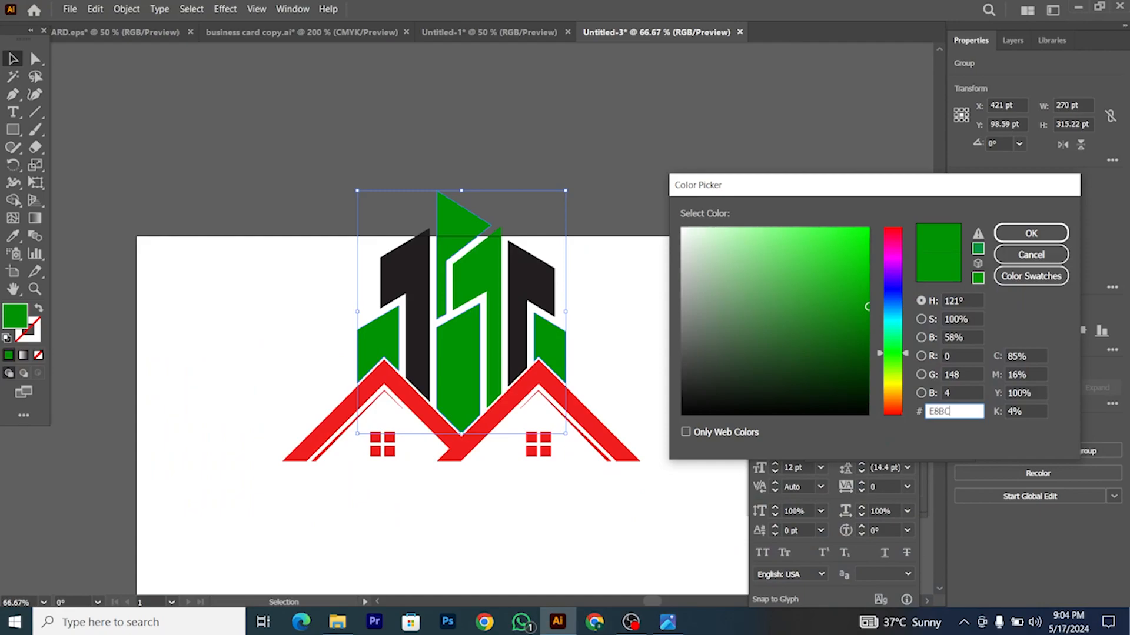
Step: Fill the selected green buildings and flag with yellow #E8BC1F
double_click(947, 393)
click(1029, 235)
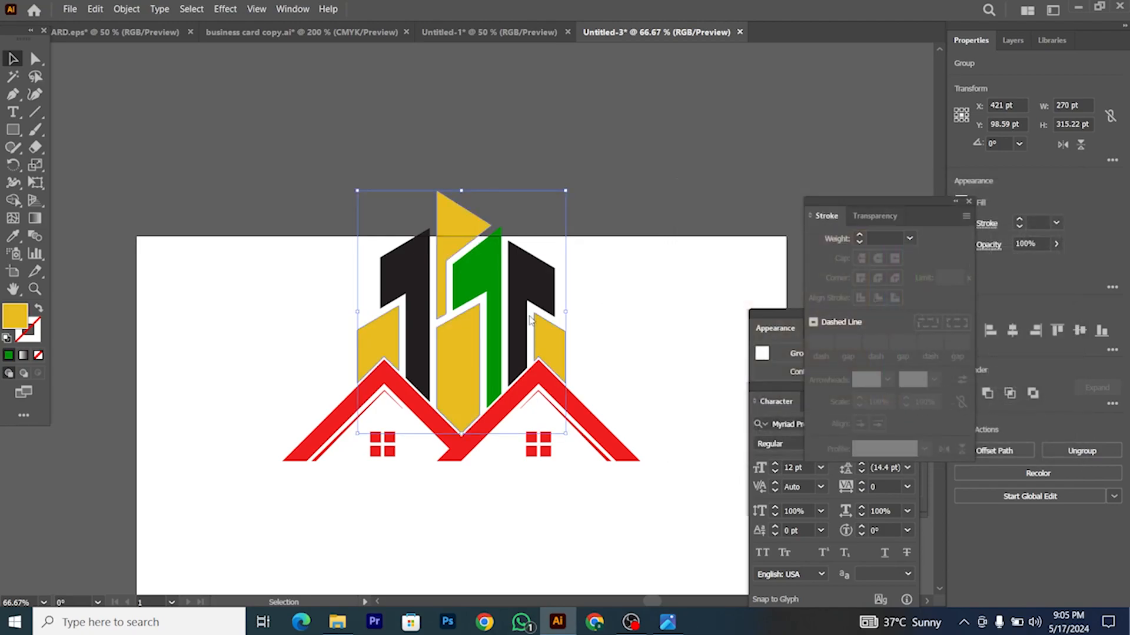
scroll(486, 334, right, 3)
Step: Select the remaining logo shapes and fill them blue #3F74B9
key(ctrl+shift+a)
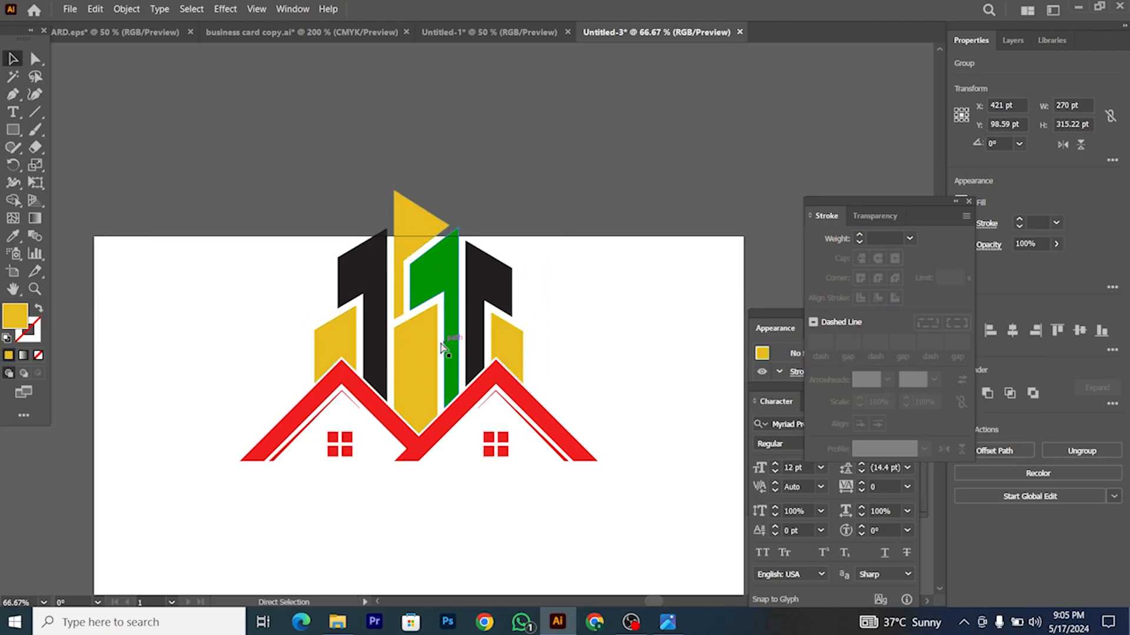
drag(210, 196, 625, 482)
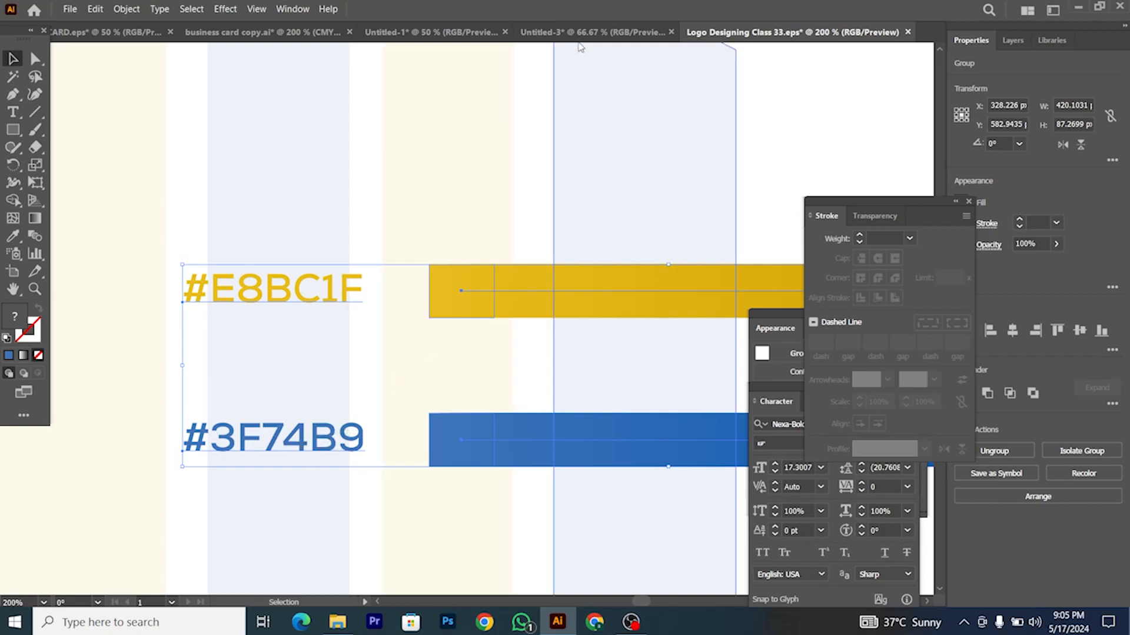
click(592, 32)
scroll(402, 379, down, 2)
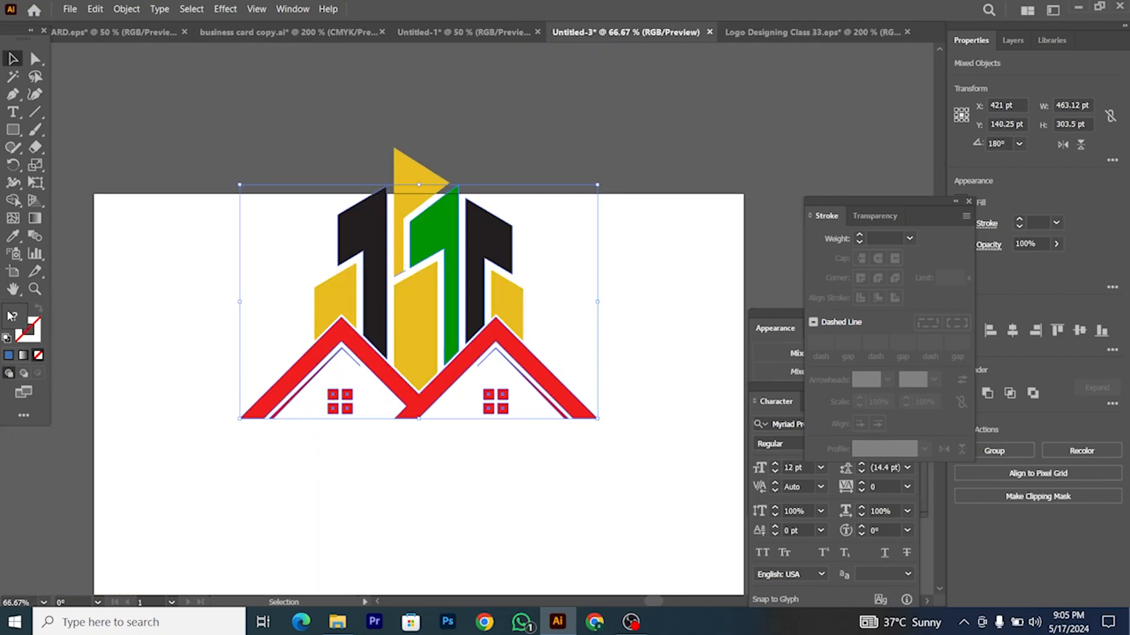
double_click(12, 316)
text(3F74B9)
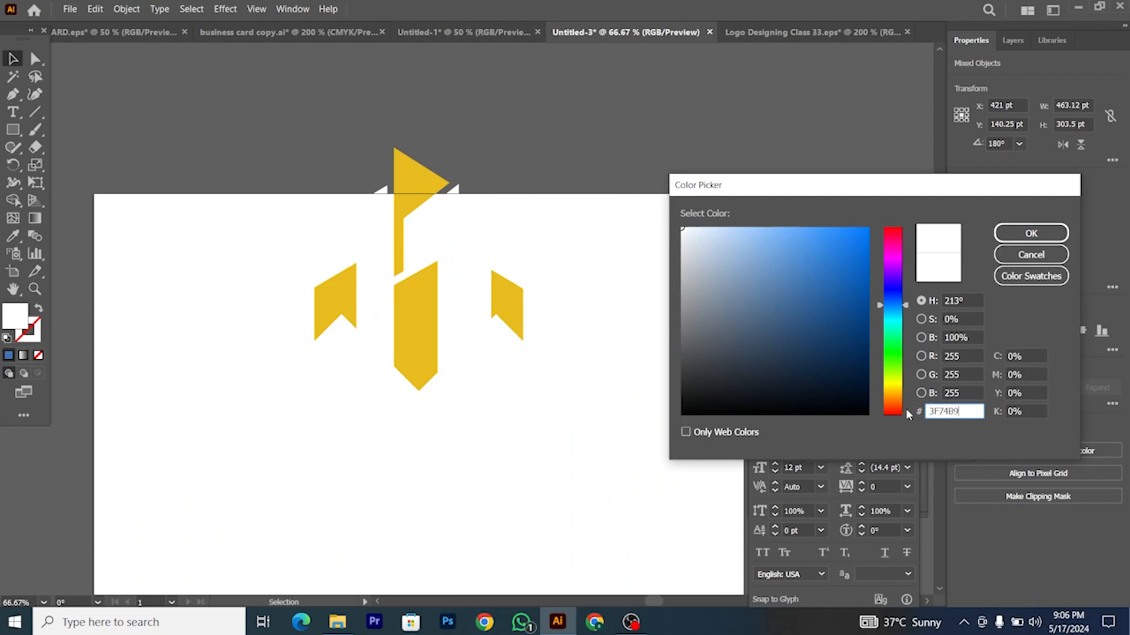
click(965, 375)
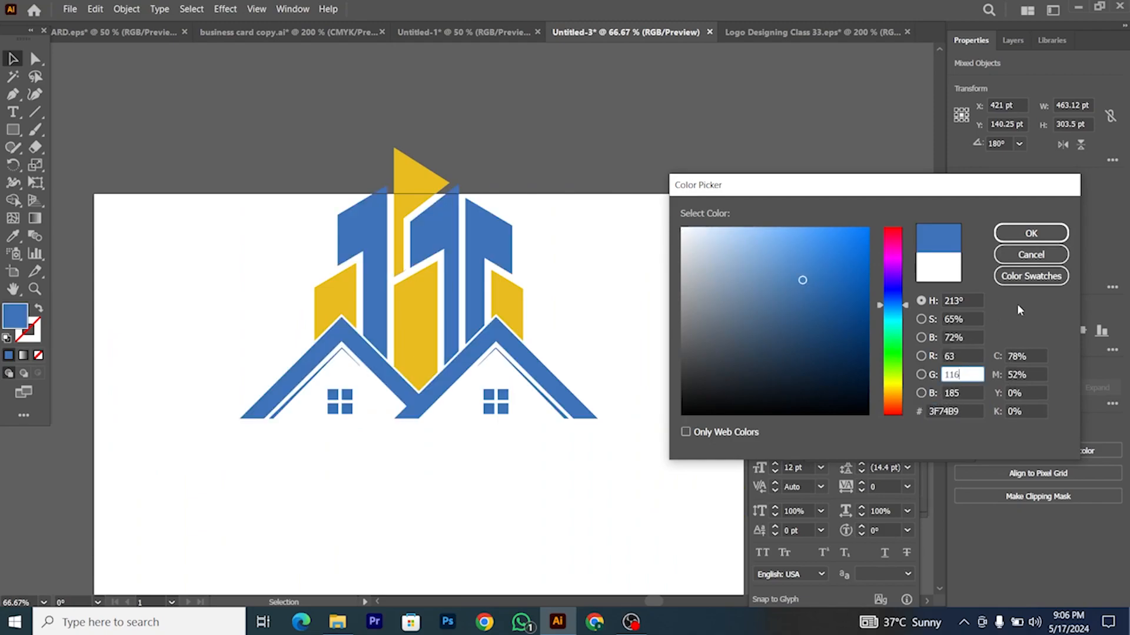
click(1031, 233)
click(355, 440)
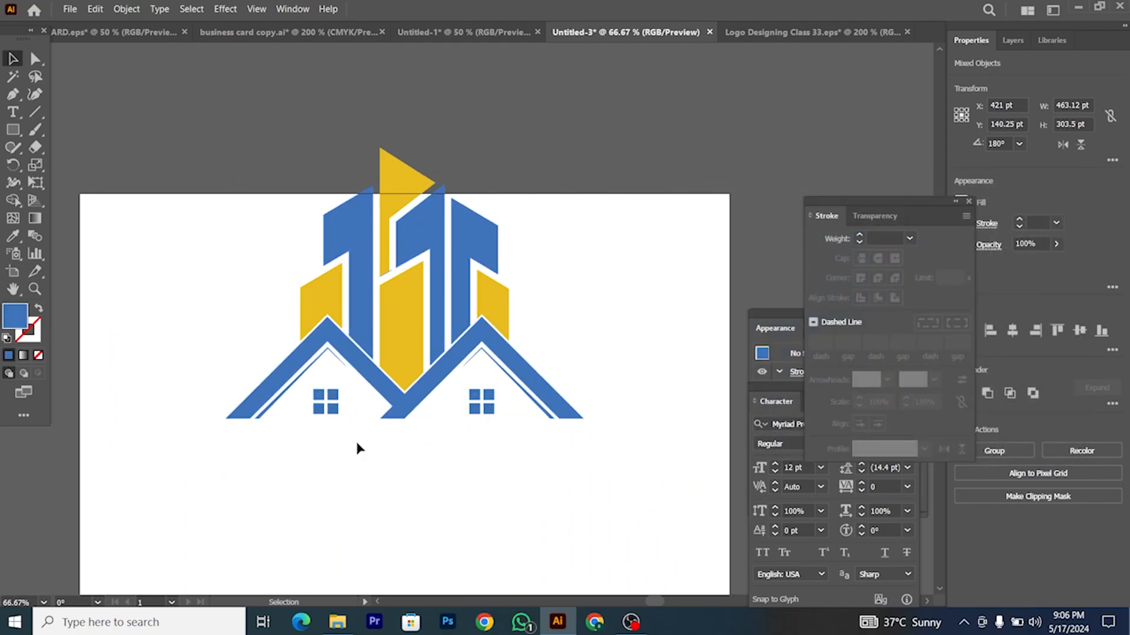
Step: Eyedropper the building's yellow onto both houses' inner roof lines
click(294, 379)
shift+click(515, 385)
key(i)
click(422, 307)
key(v)
Step: Group the whole logo and try centring it on the artboard, undoing the last alignment
drag(201, 143, 630, 430)
key(ctrl+g)
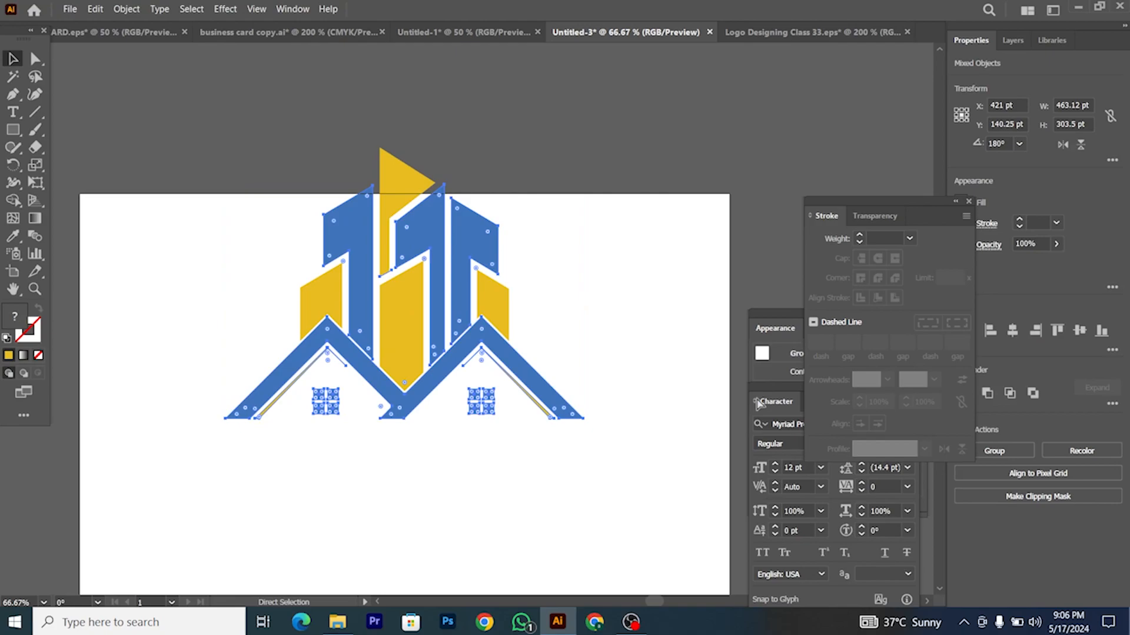
click(1012, 330)
click(1079, 330)
key(ctrl+z)
key(ctrl+z)
key(ctrl+z)
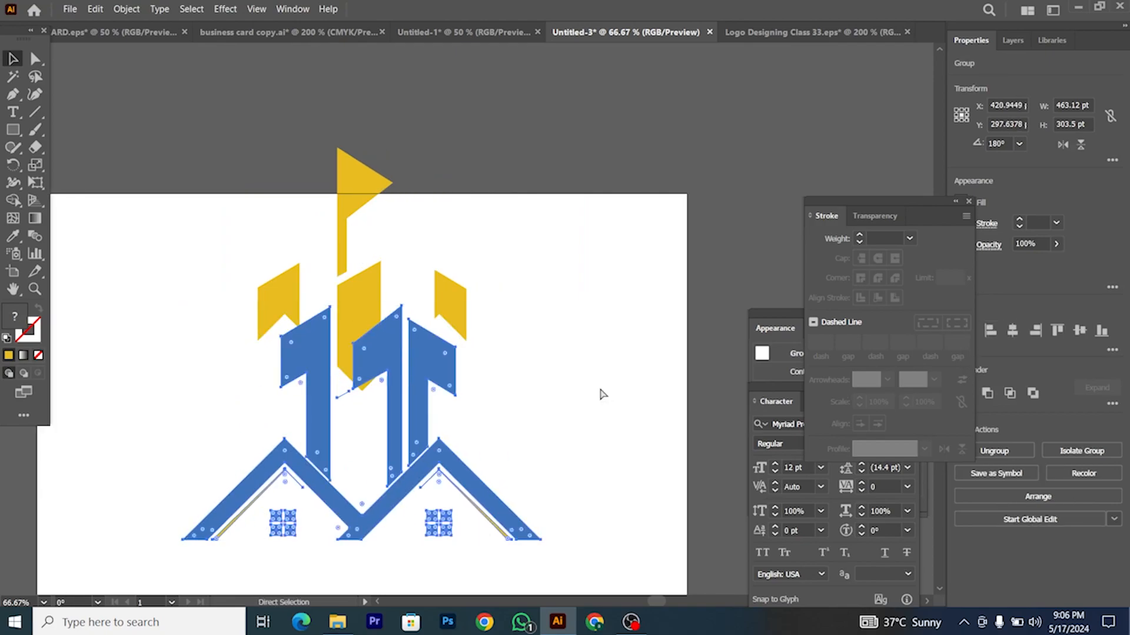
click(162, 125)
Step: Ungroup the logo and delete the small stray triangle
drag(161, 125, 538, 418)
scroll(353, 242, up, 3)
click(357, 237)
click(355, 231)
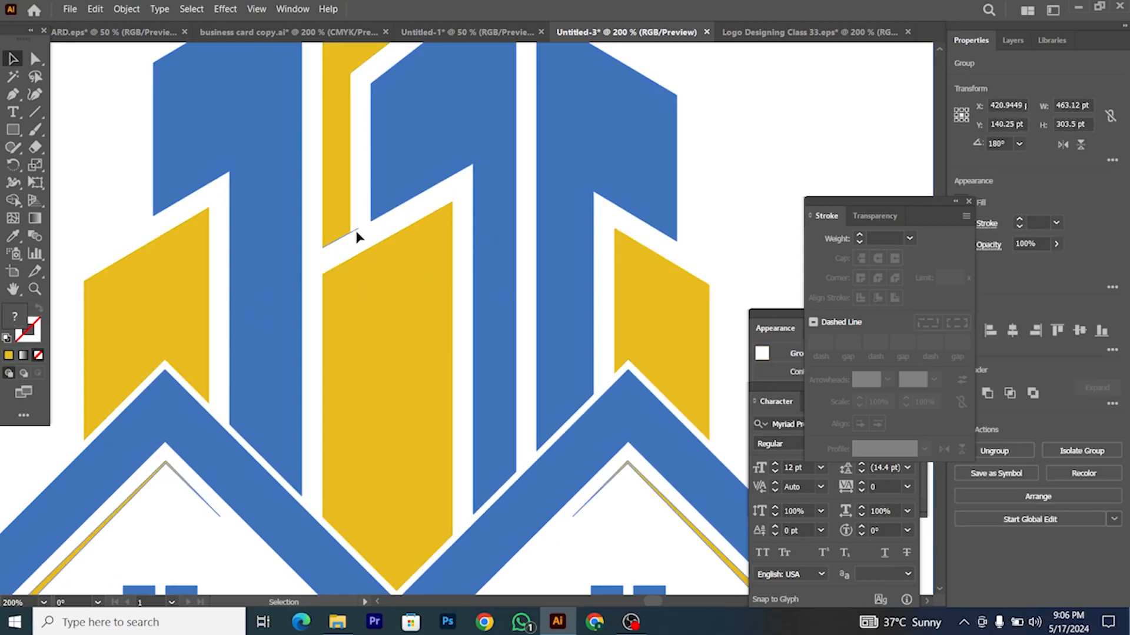
click(365, 229)
click(356, 229)
right_click(356, 227)
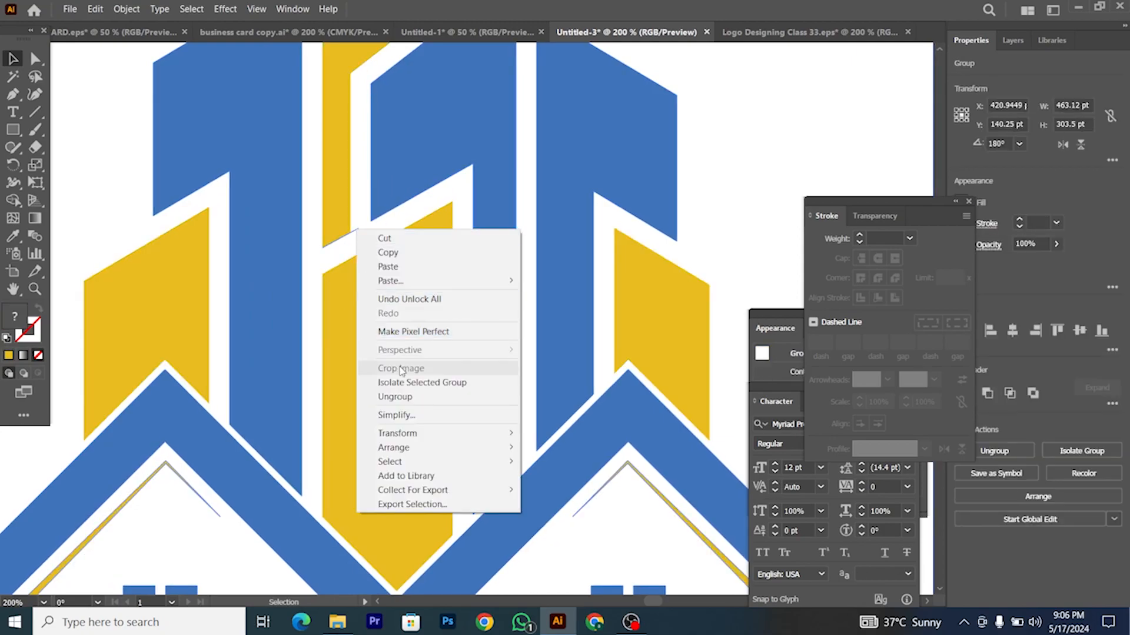
click(388, 397)
click(360, 229)
click(358, 235)
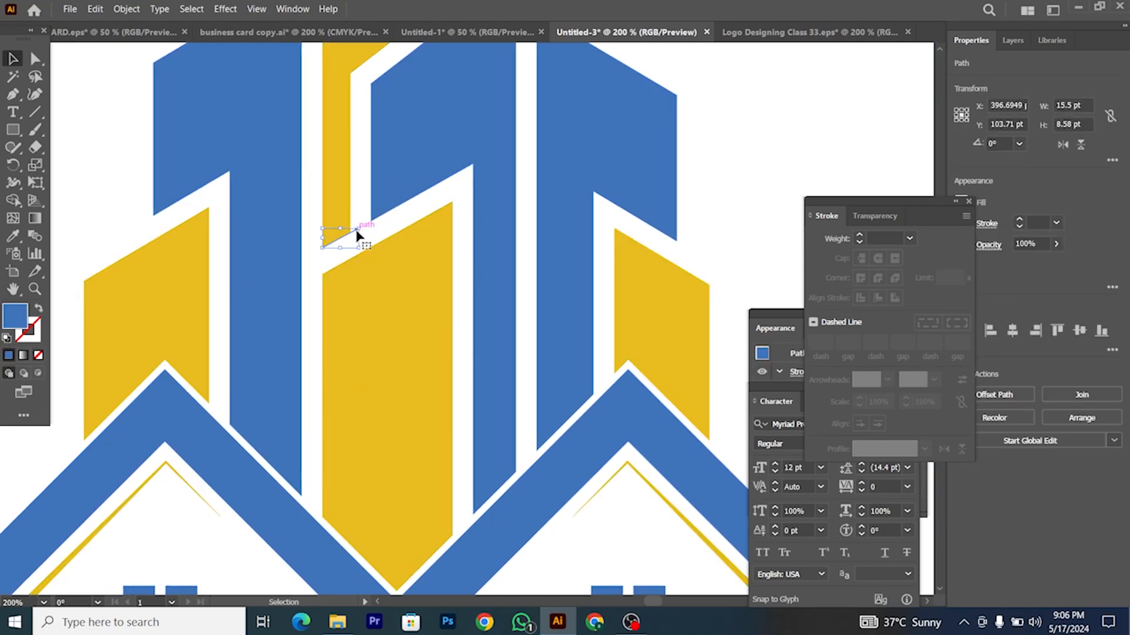
key(Delete)
Step: Move the logo down onto the artboard
scroll(395, 429, down, 5)
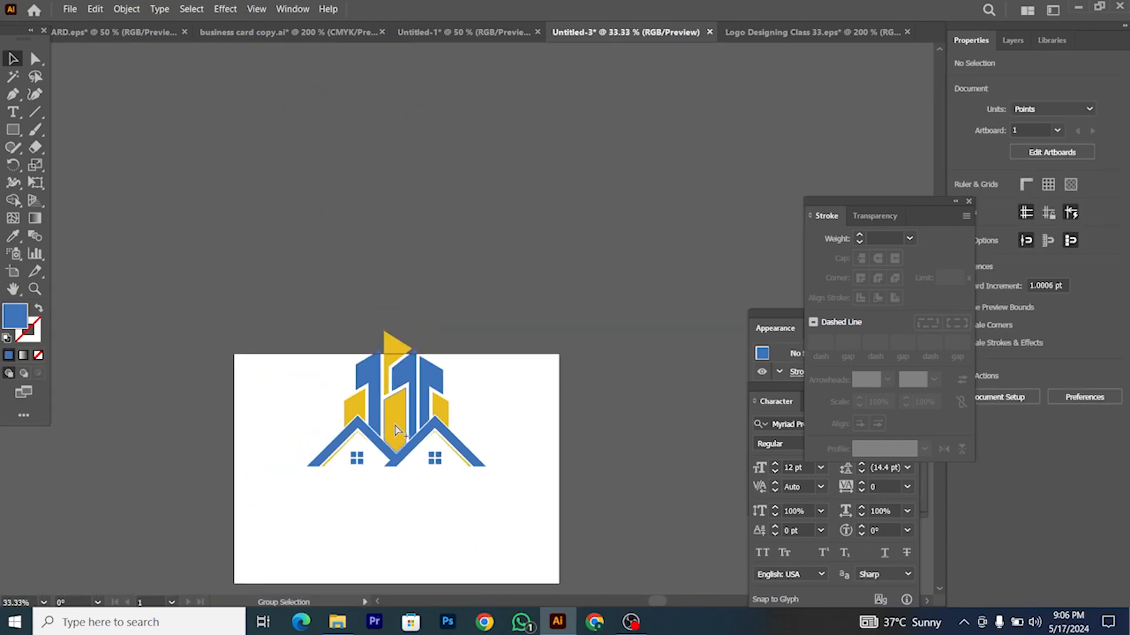
click(452, 447)
drag(435, 406, 471, 485)
scroll(434, 485, down, 2)
scroll(433, 471, up, 2)
Step: Ungroup the logo and drag the tower top anchors down slightly with Direct Selection
right_click(433, 470)
click(480, 355)
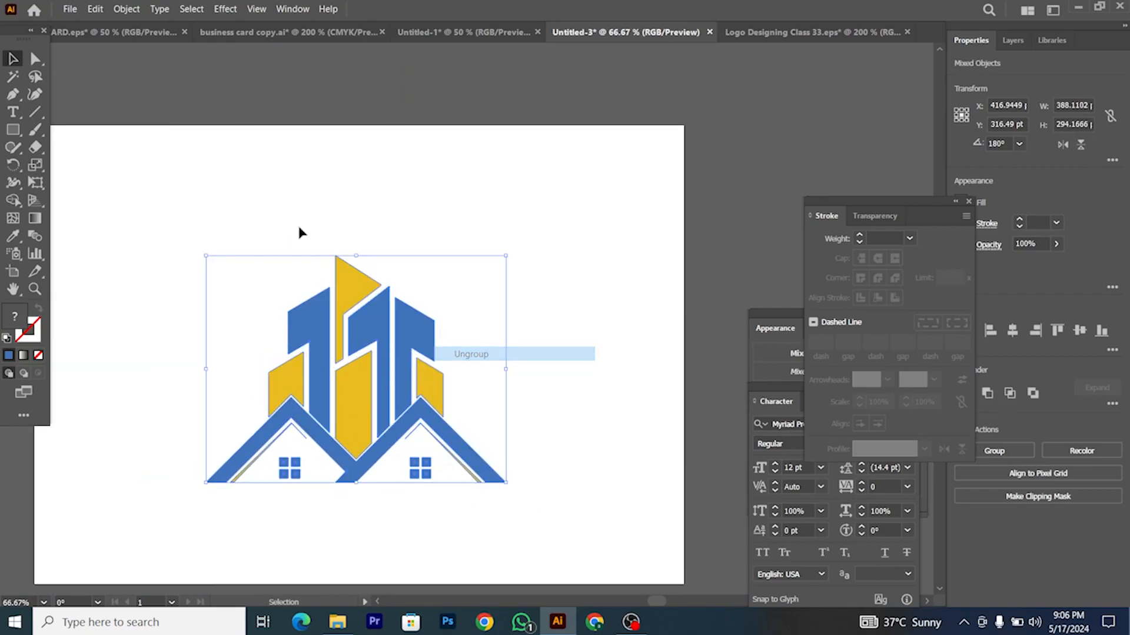
click(154, 153)
click(31, 58)
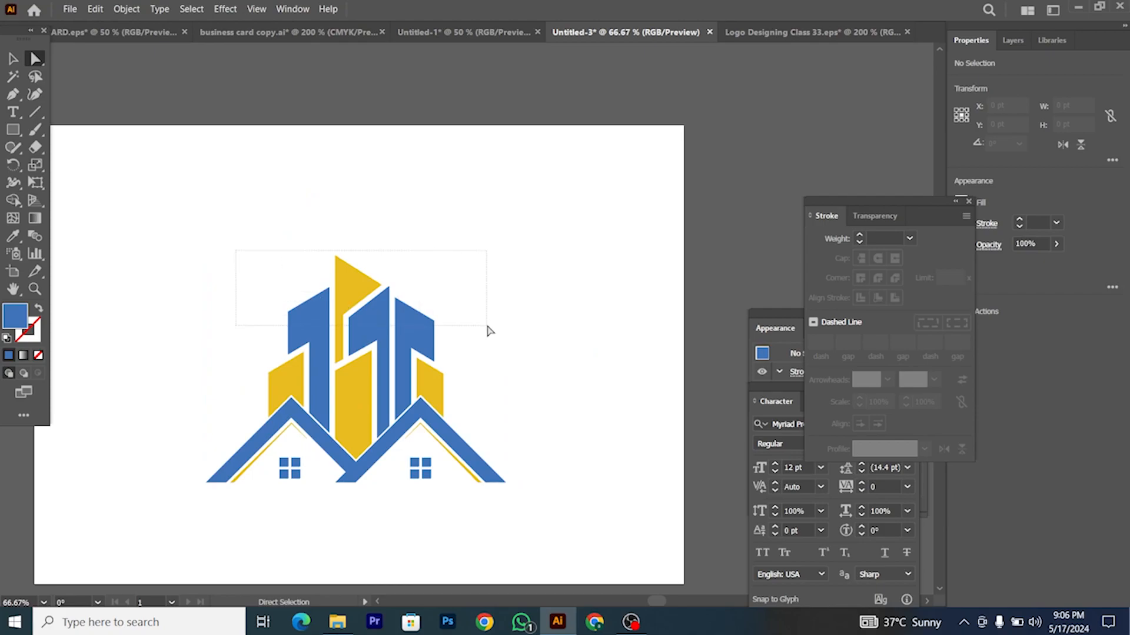
drag(487, 326, 486, 327)
scroll(447, 334, up, 2)
drag(417, 303, 418, 318)
scroll(247, 283, down, 2)
drag(460, 373, 419, 375)
click(479, 368)
scroll(480, 367, down, 2)
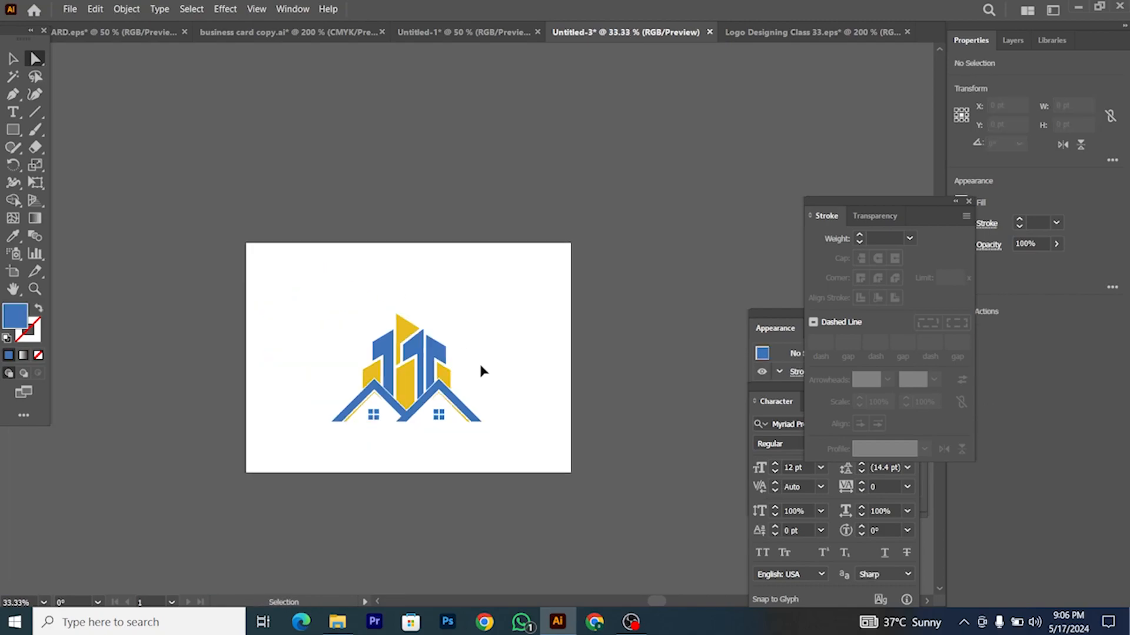
scroll(467, 371, up, 3)
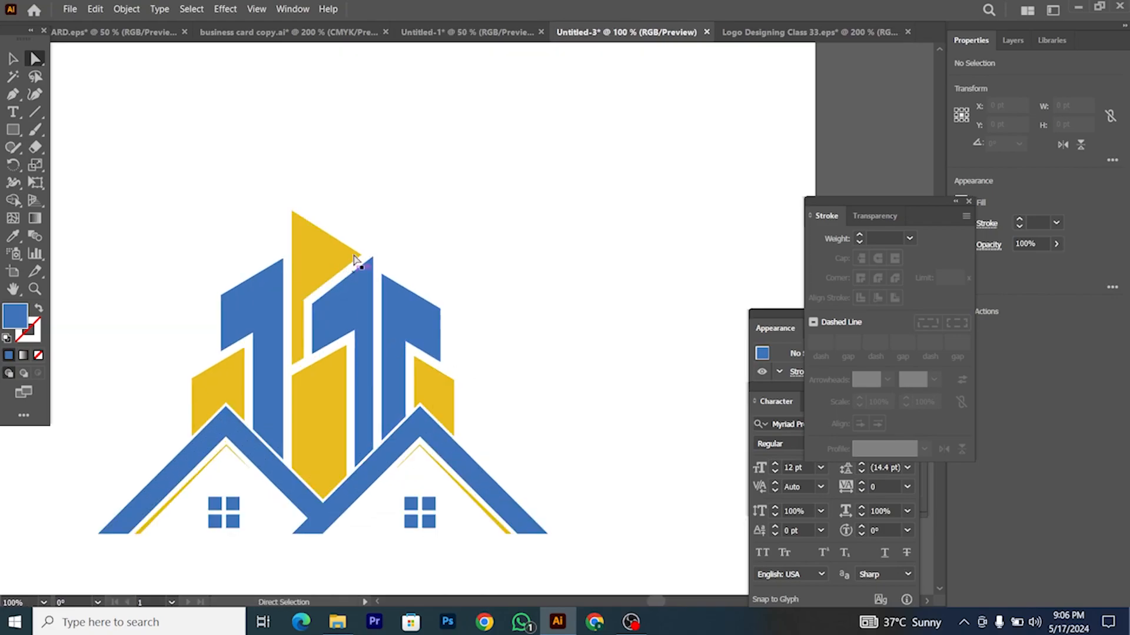
Step: Draw a straight line along the yellow flag's edge, undoing an overlong attempt
scroll(354, 247, up, 2)
click(34, 112)
mouse_move(229, 173)
mouse_down()
mouse_move(365, 176)
mouse_move(301, 213)
mouse_move(366, 261)
mouse_move(415, 272)
mouse_move(206, 140)
mouse_up()
scroll(366, 262, up, 3)
key(ctrl+z)
scroll(456, 301, down, 1)
scroll(453, 303, down, 1)
Step: Position the line along the blue tower's slanted edge
key(v)
click(333, 136)
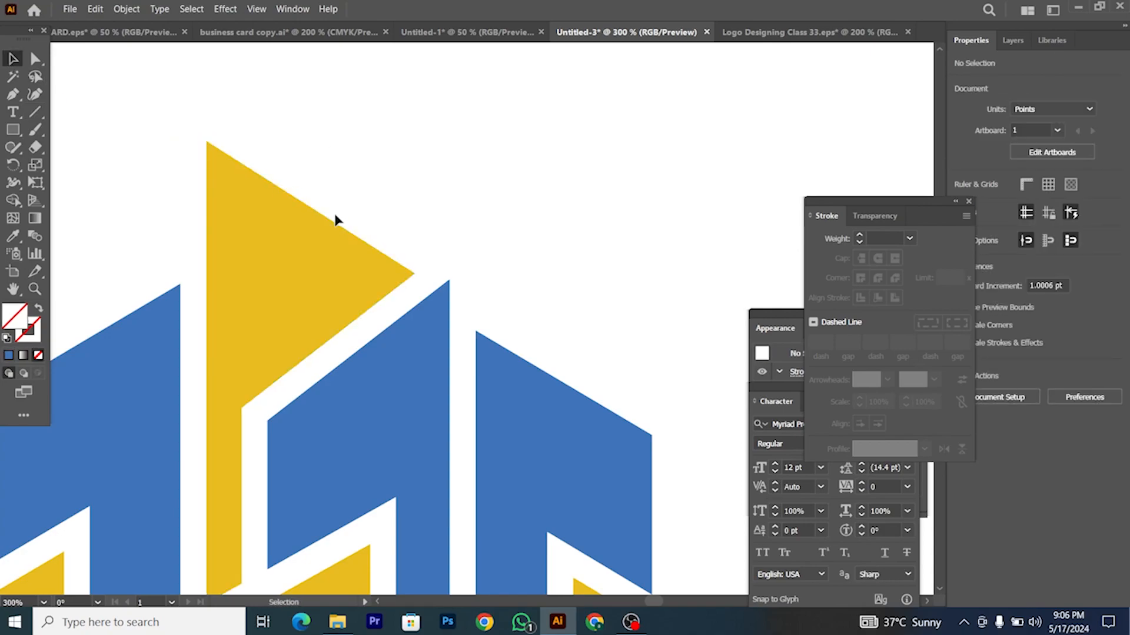
drag(335, 222, 587, 405)
scroll(539, 397, up, 2)
scroll(436, 302, down, 2)
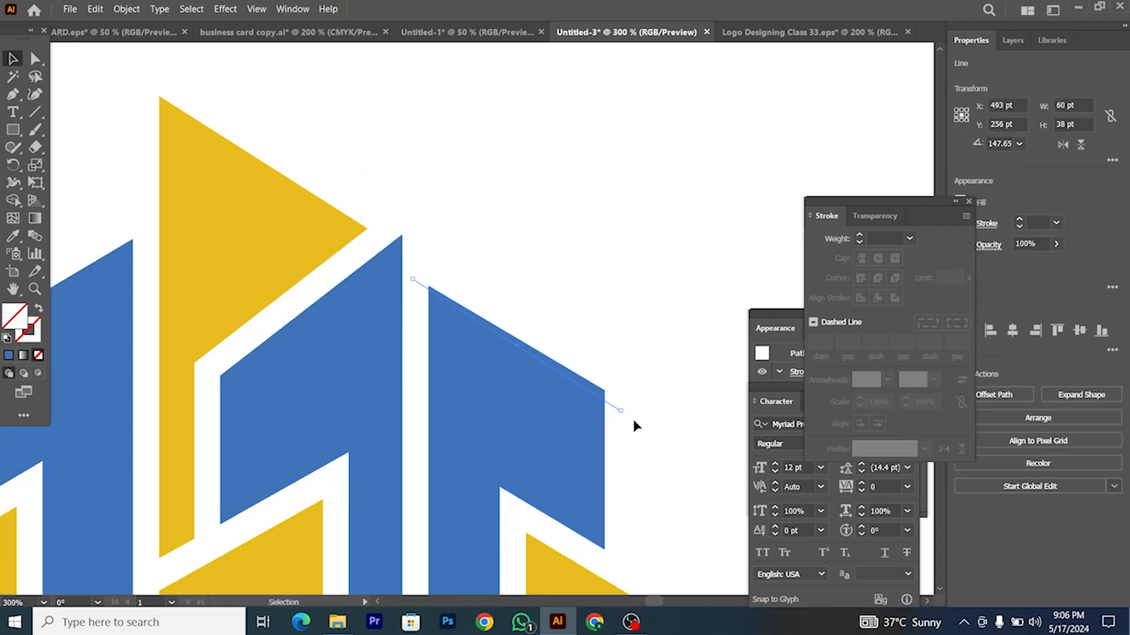
drag(610, 406, 614, 396)
scroll(465, 351, up, 1)
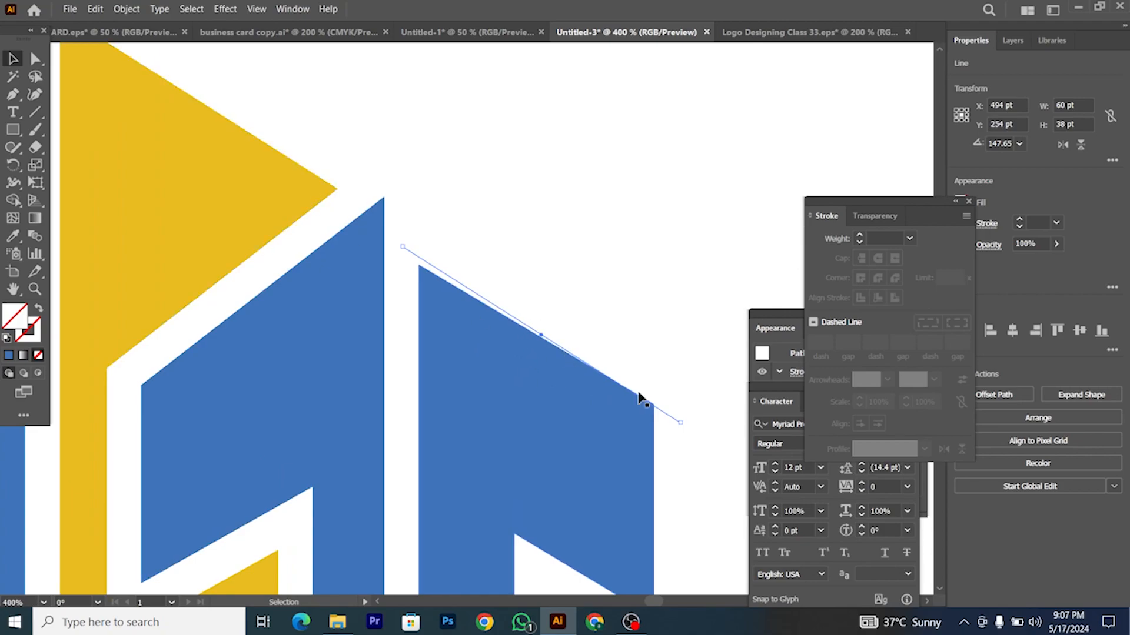
scroll(639, 405, up, 2)
scroll(591, 408, down, 1)
key(ctrl+z)
drag(651, 438, 637, 424)
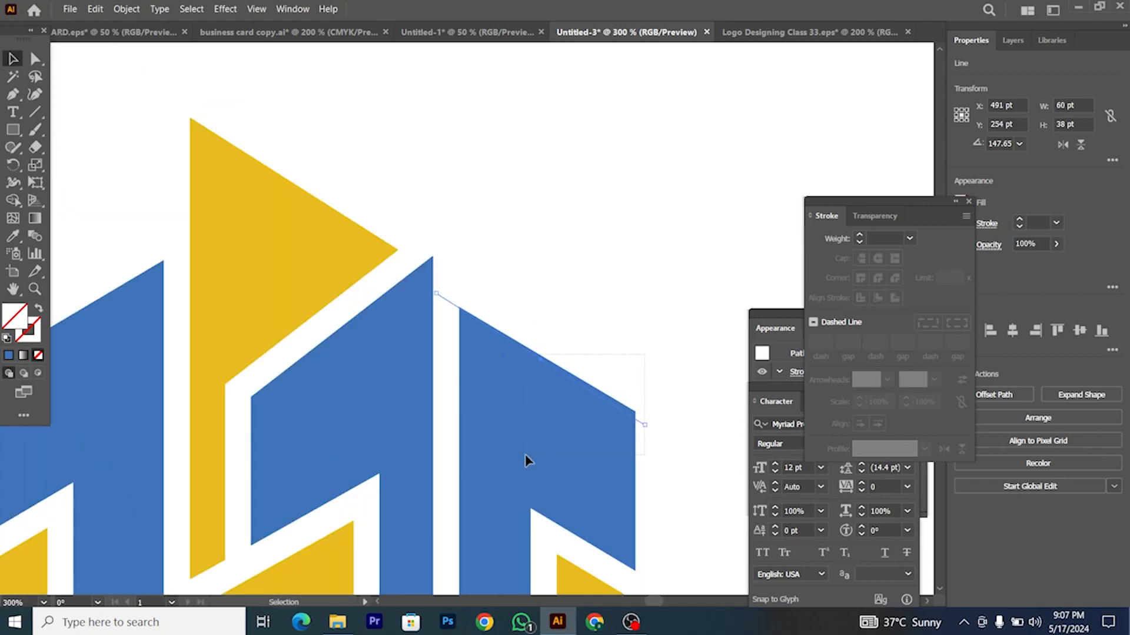
Step: Merge the line into the blue tower shape with the Shape Builder
shift+click(527, 461)
click(14, 201)
scroll(414, 310, up, 2)
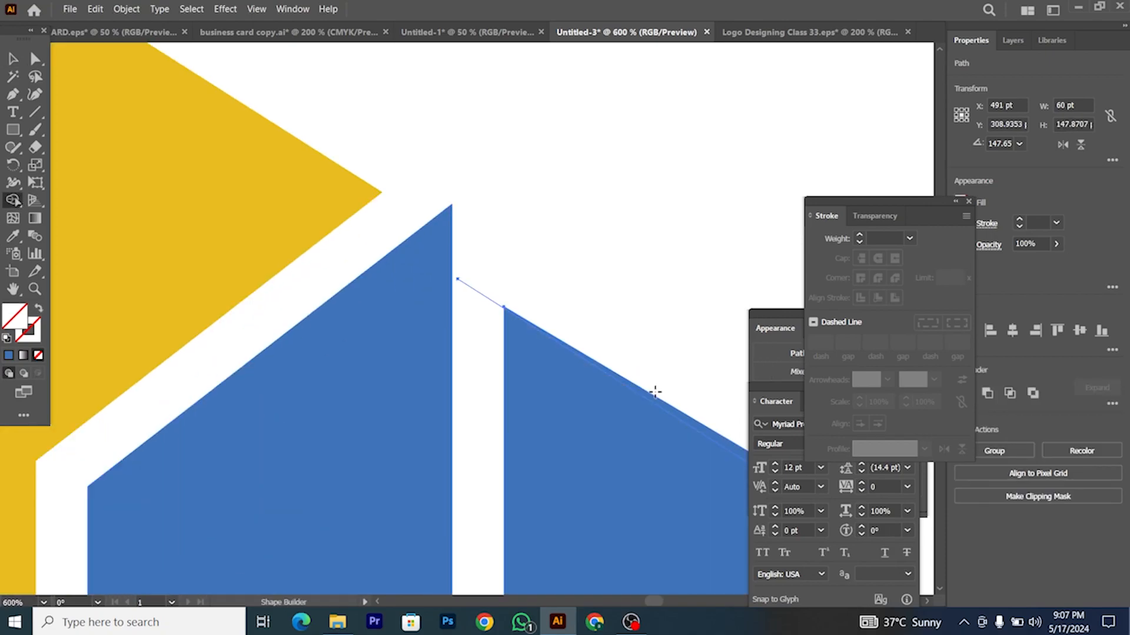
drag(492, 290, 511, 340)
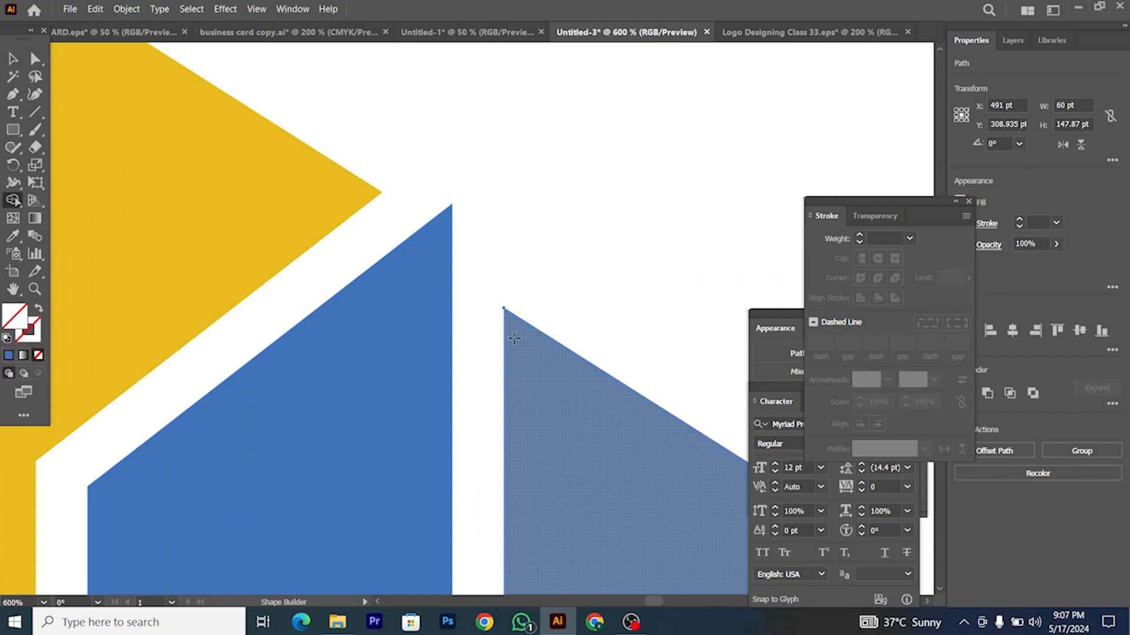
scroll(511, 339, down, 4)
Step: Reflect the diagonal line vertically and give it a 1 pt stroke
click(12, 60)
click(541, 323)
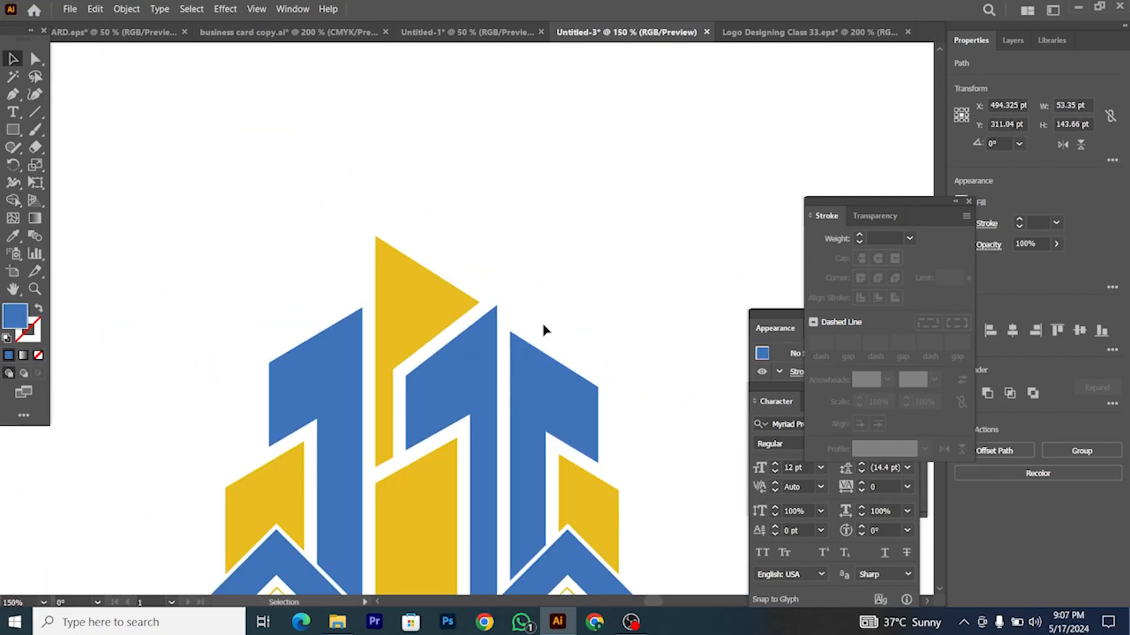
drag(572, 371, 242, 287)
right_click(243, 288)
mouse_move(350, 532)
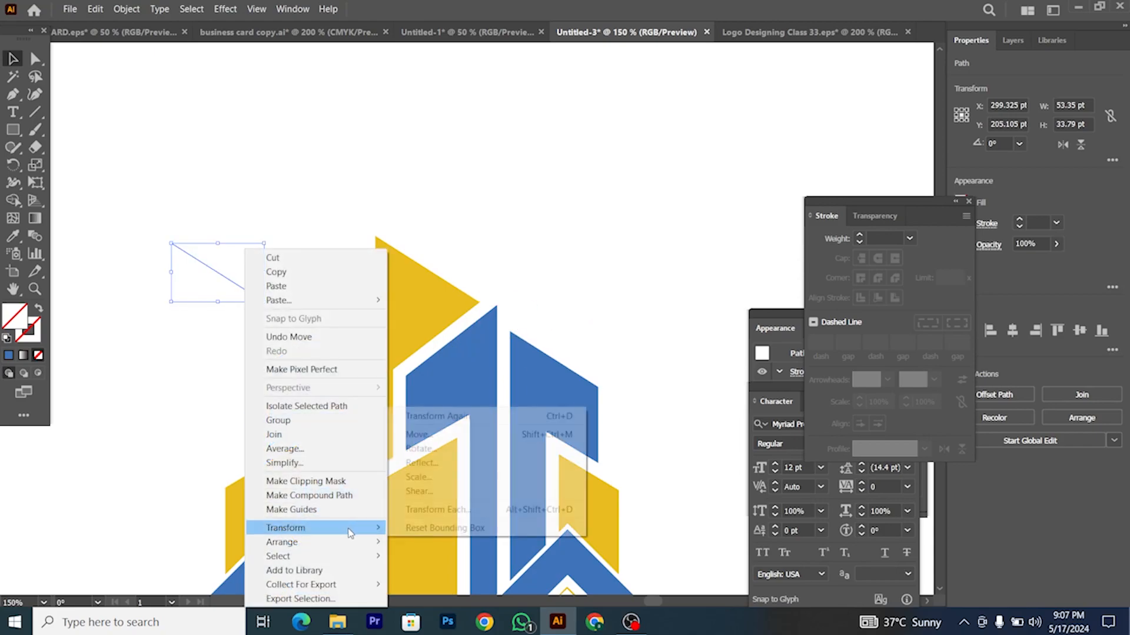
click(447, 462)
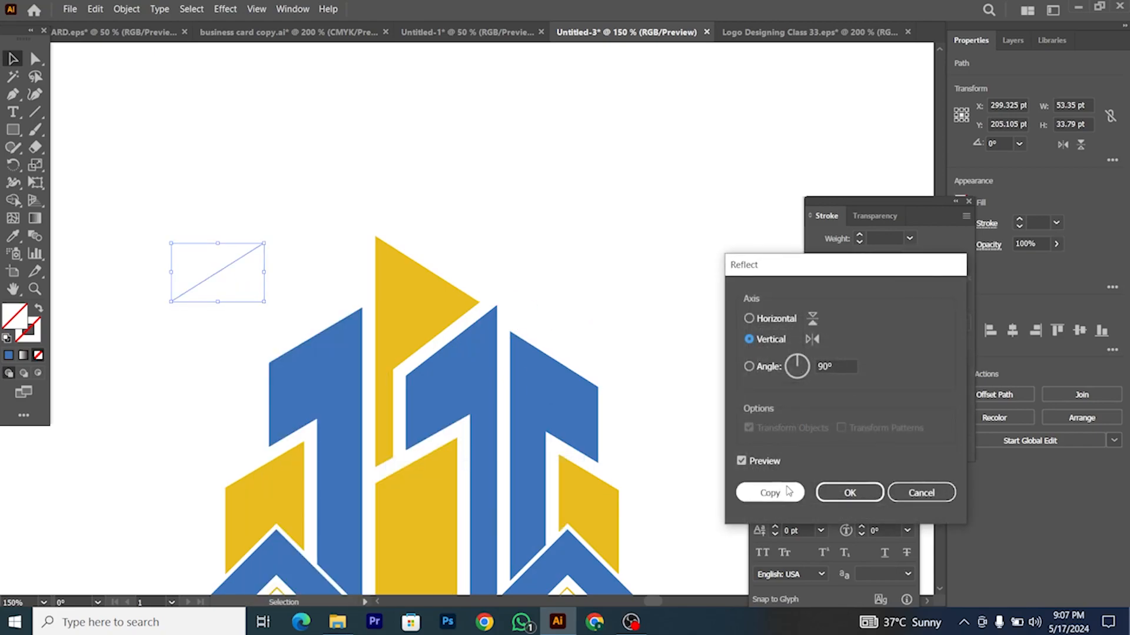
click(849, 492)
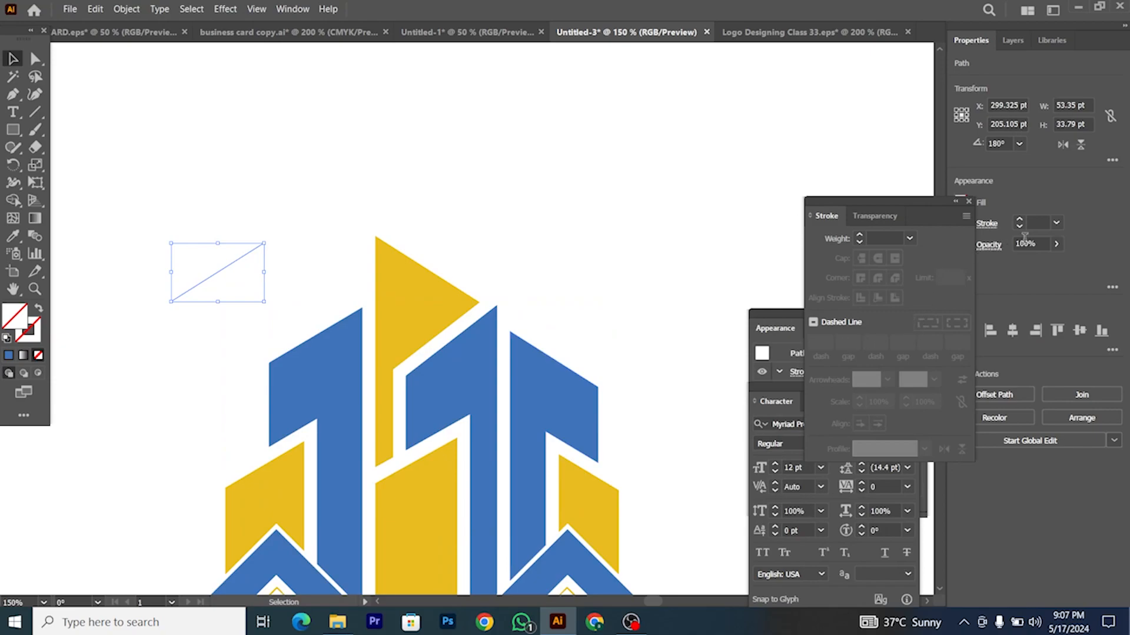
click(1039, 222)
text(1)
key(Return)
Step: Place the black line on the blue tower's top edge, extending it past the corner
click(225, 239)
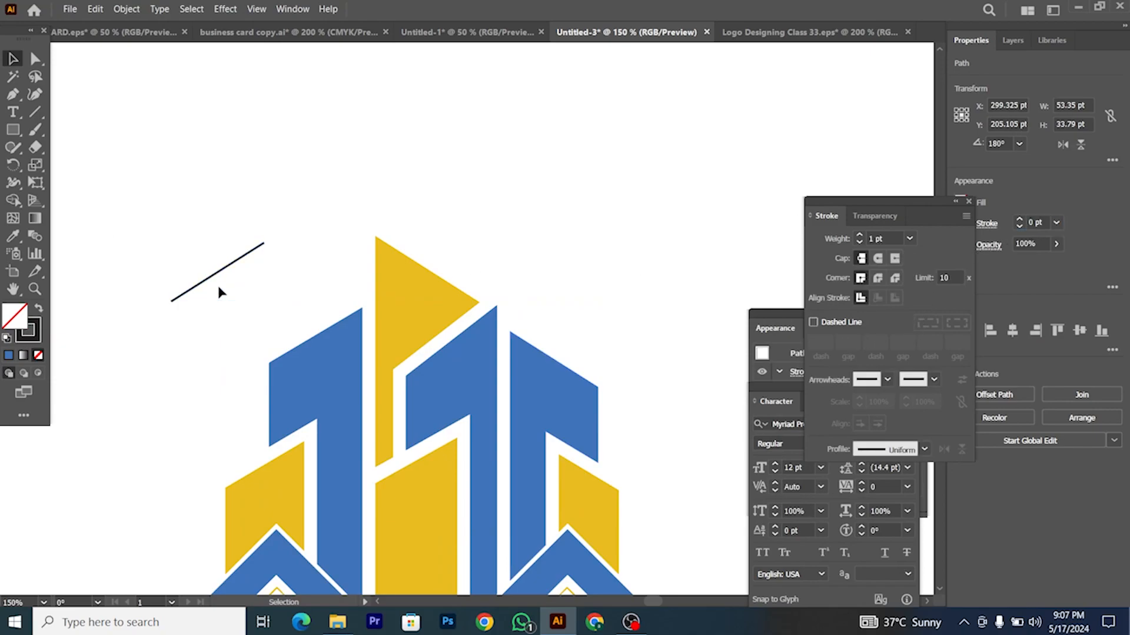
drag(235, 268, 332, 330)
scroll(331, 328, up, 3)
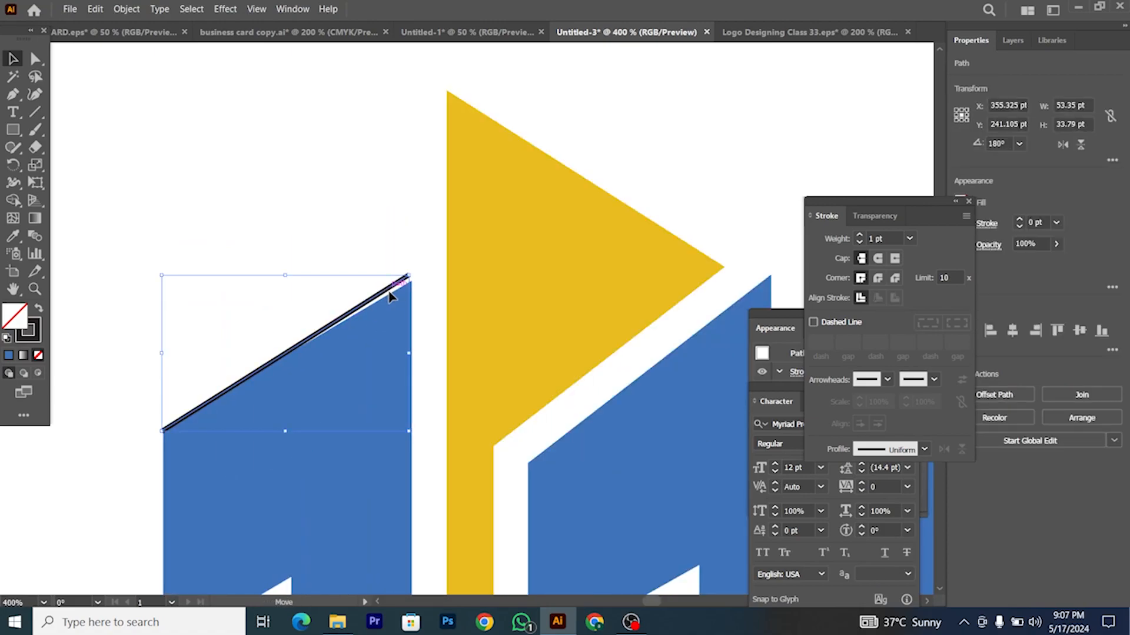
key(Down)
key(Down)
key(Down)
drag(409, 287, 423, 278)
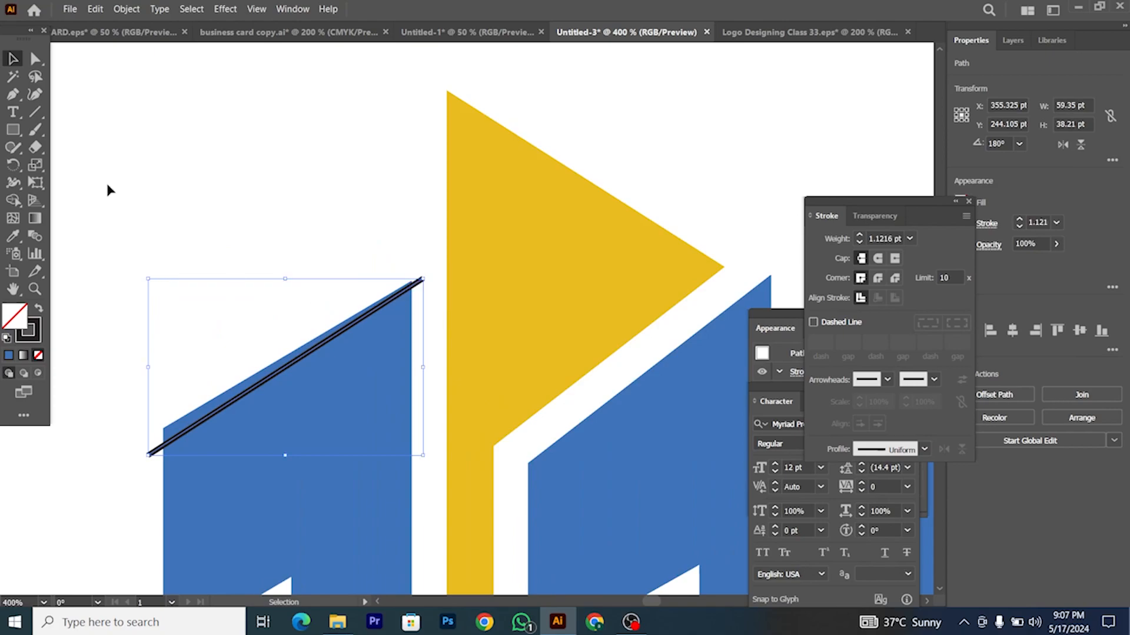
Step: Set the guide line's stroke to None and Shape Builder-delete the slivers above it
click(38, 334)
click(38, 355)
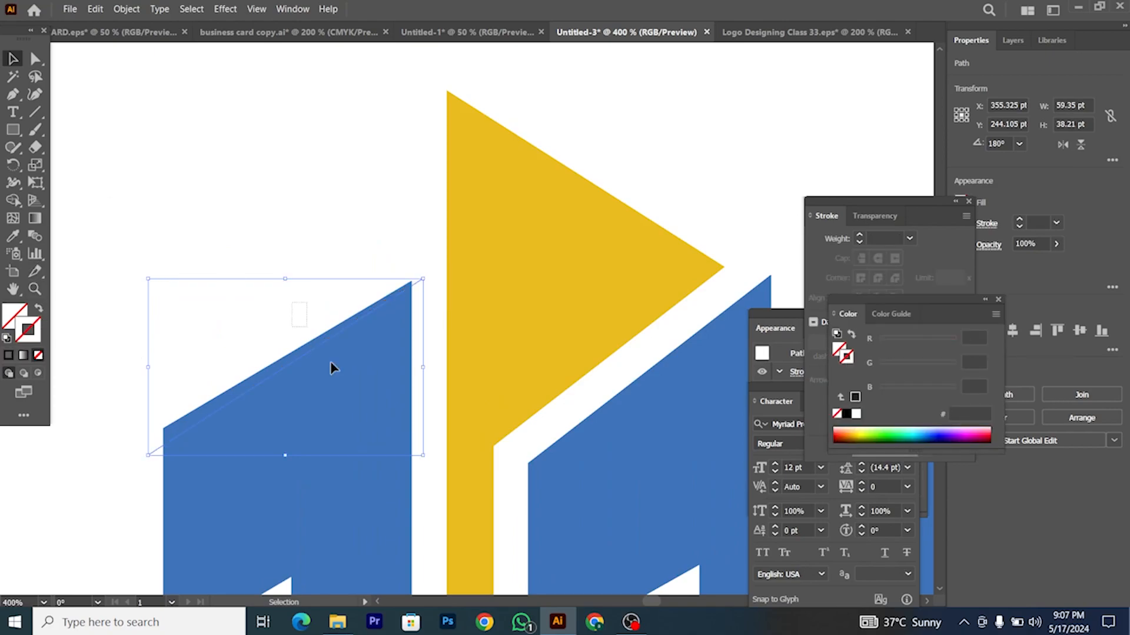
shift+click(331, 363)
click(12, 200)
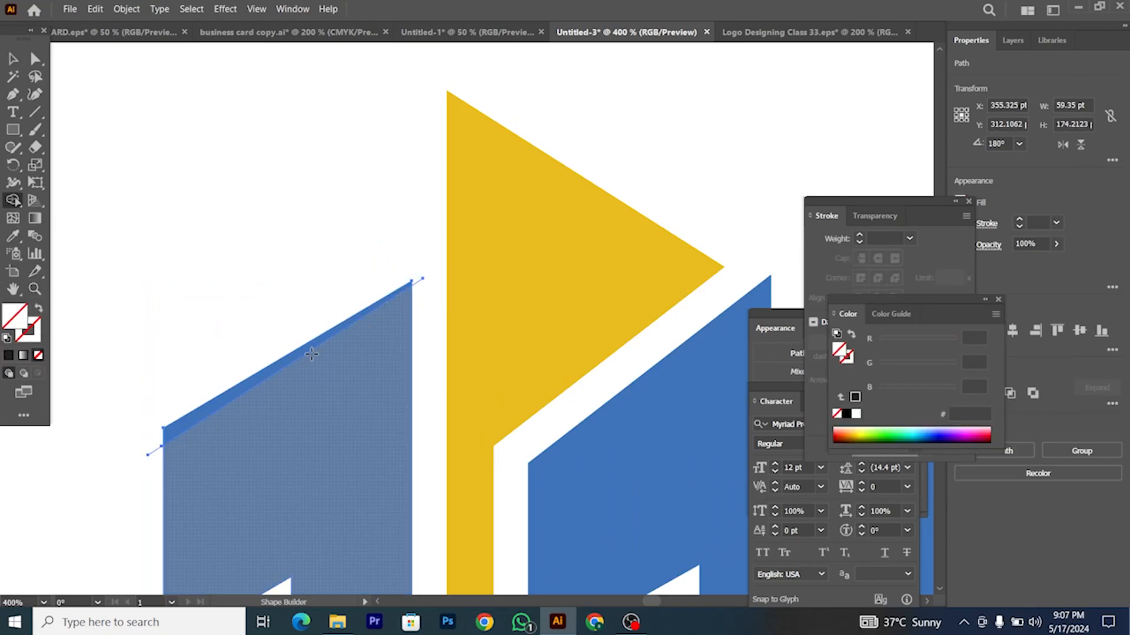
mouse_move(157, 442)
mouse_down()
mouse_move(393, 336)
mouse_move(420, 272)
mouse_up()
click(13, 59)
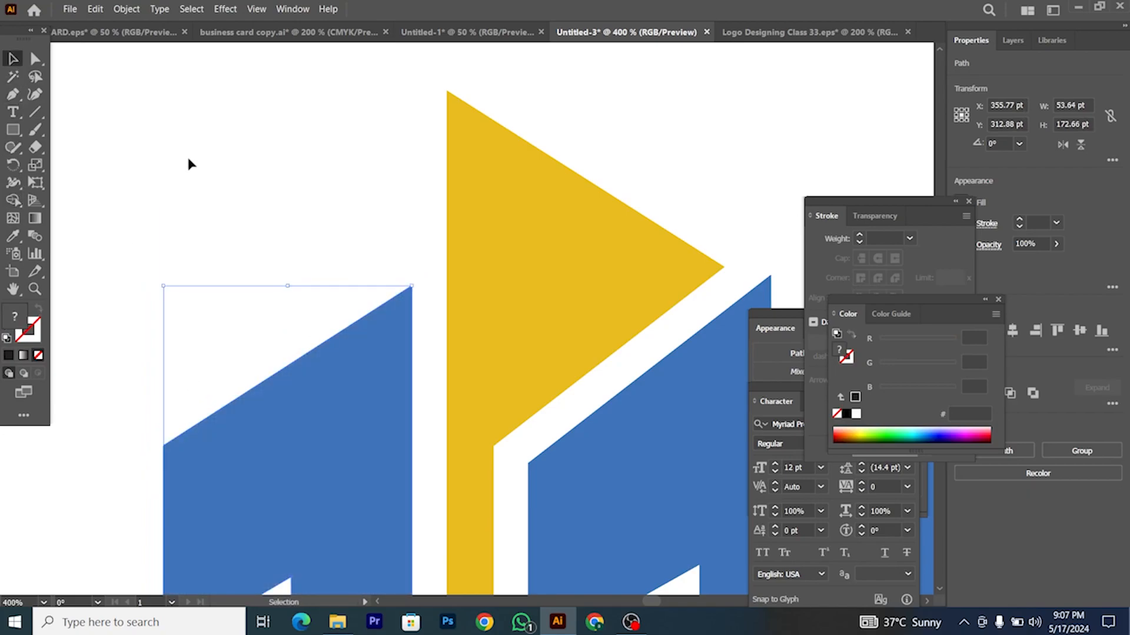
click(186, 164)
key(ctrl+0)
scroll(354, 298, down, 1)
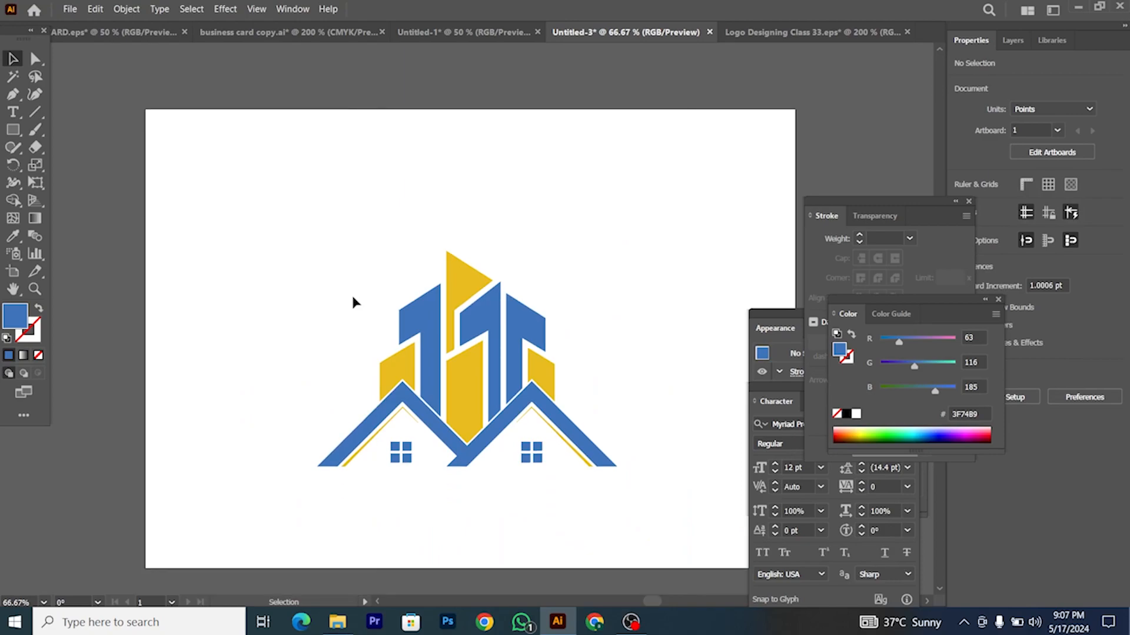
Step: Delete the stray invisible diagonal path
scroll(354, 298, down, 1)
click(354, 284)
key(Delete)
Step: Type 'REAL ESTATE LOGO' below the logo, enlarge it and place it under the house
click(11, 114)
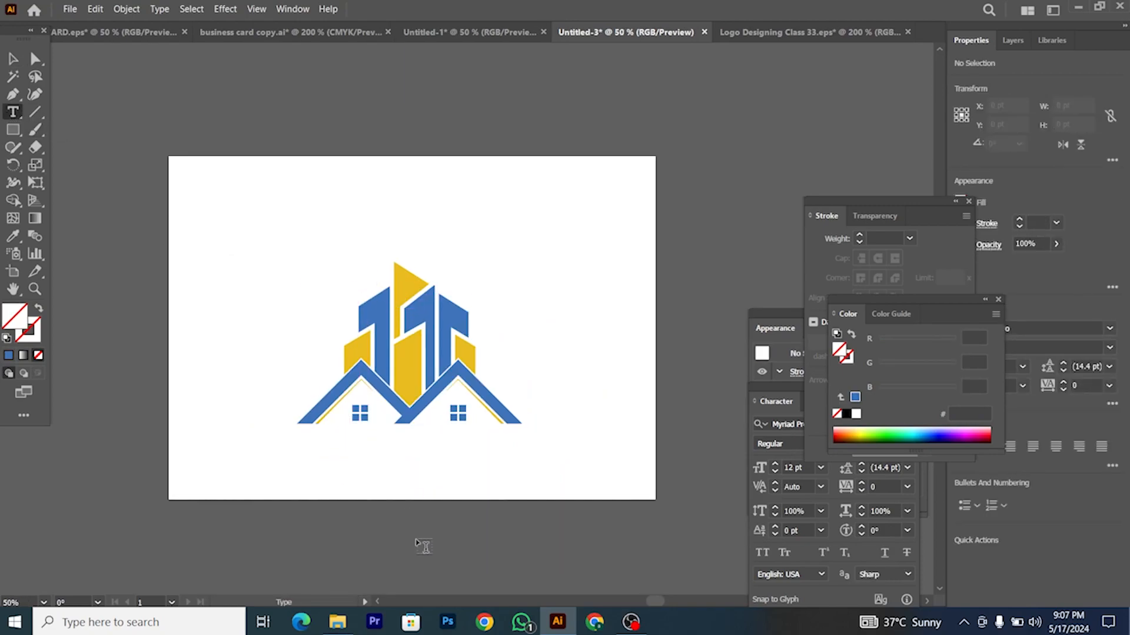
click(351, 474)
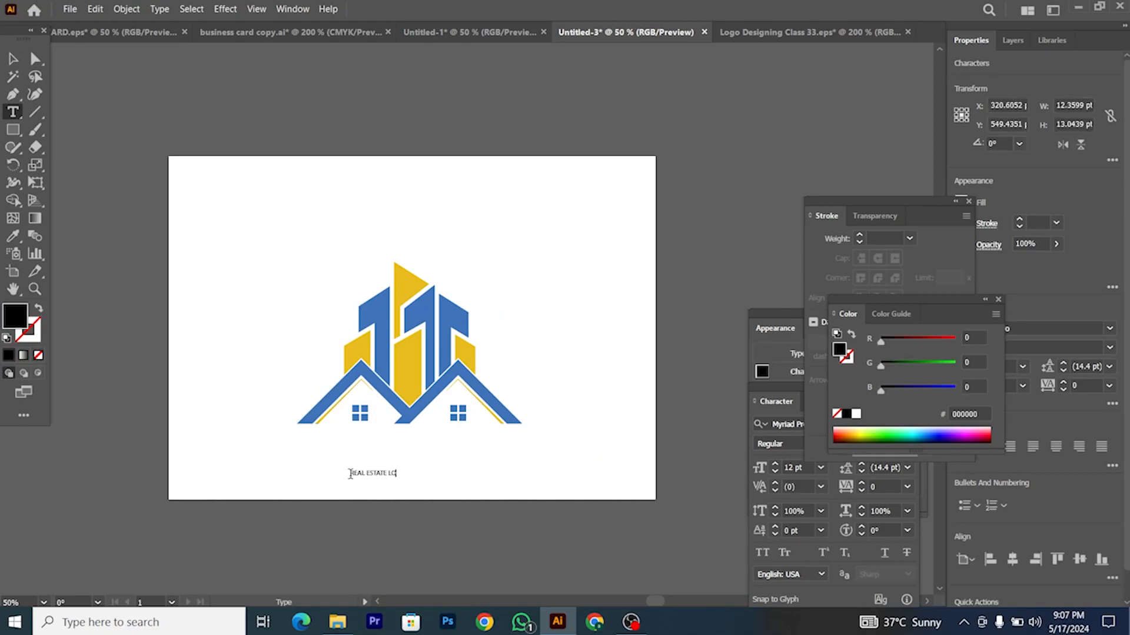
key(Escape)
drag(406, 477, 498, 512)
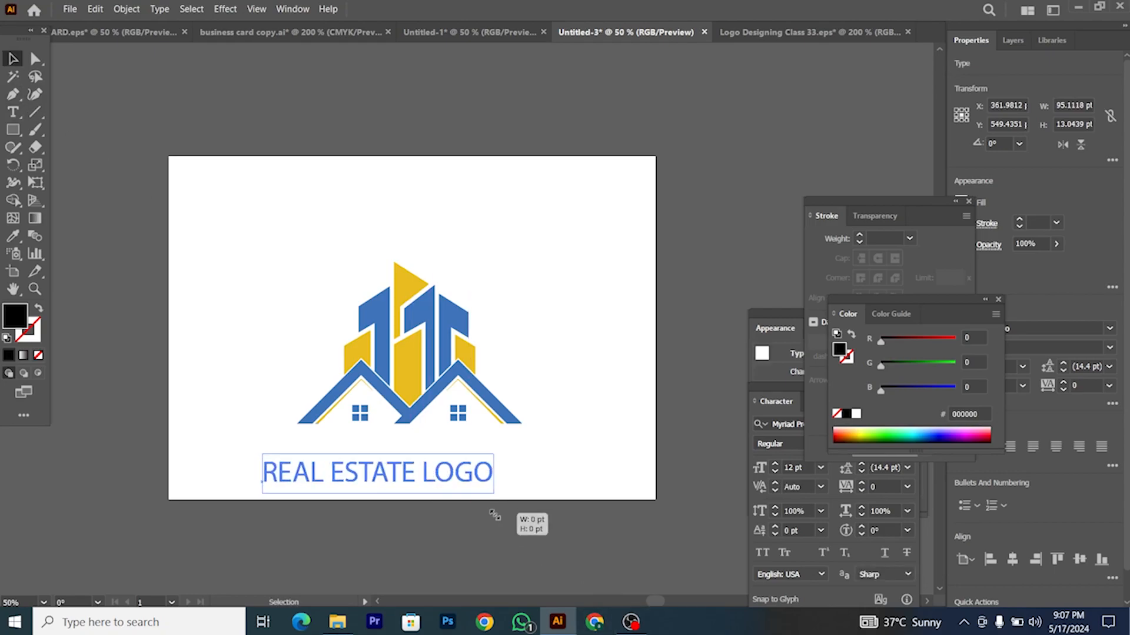
drag(441, 476, 453, 448)
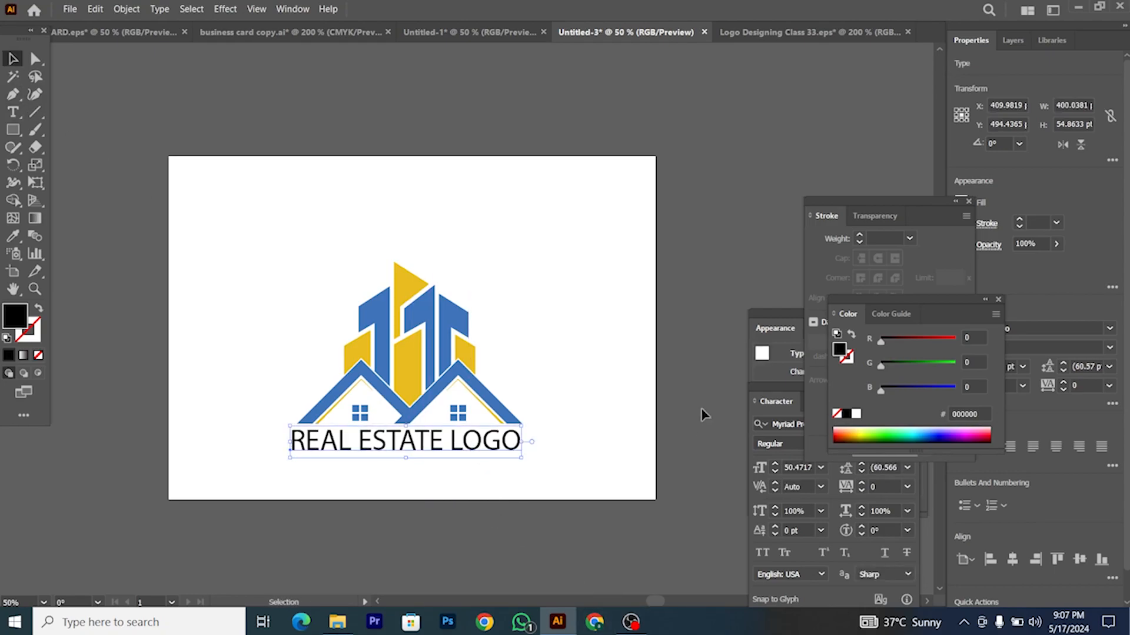
Step: Set the title to Metropolis Extra Bold, shrink it to fit, and duplicate it below
click(761, 341)
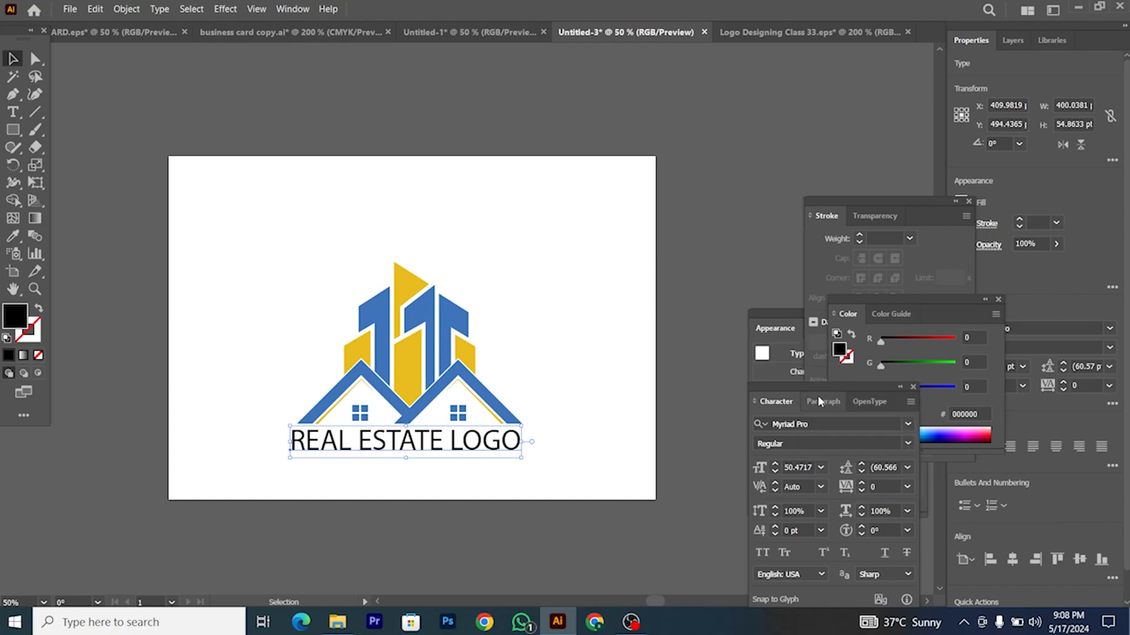
click(818, 425)
text(M)
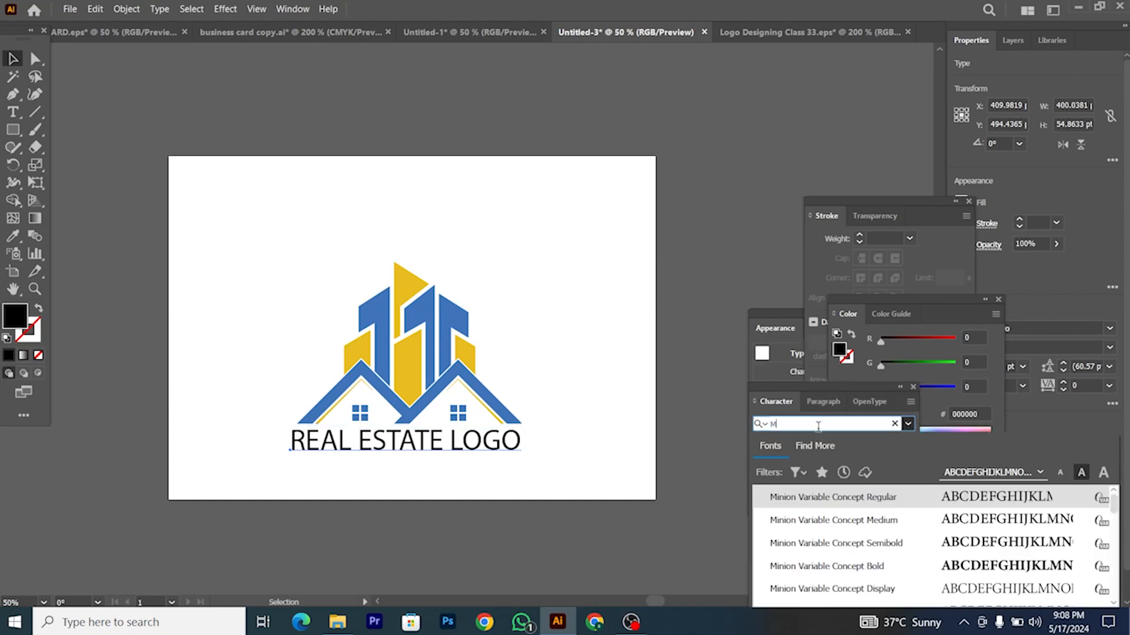
text(ETRO)
scroll(832, 553, down, 4)
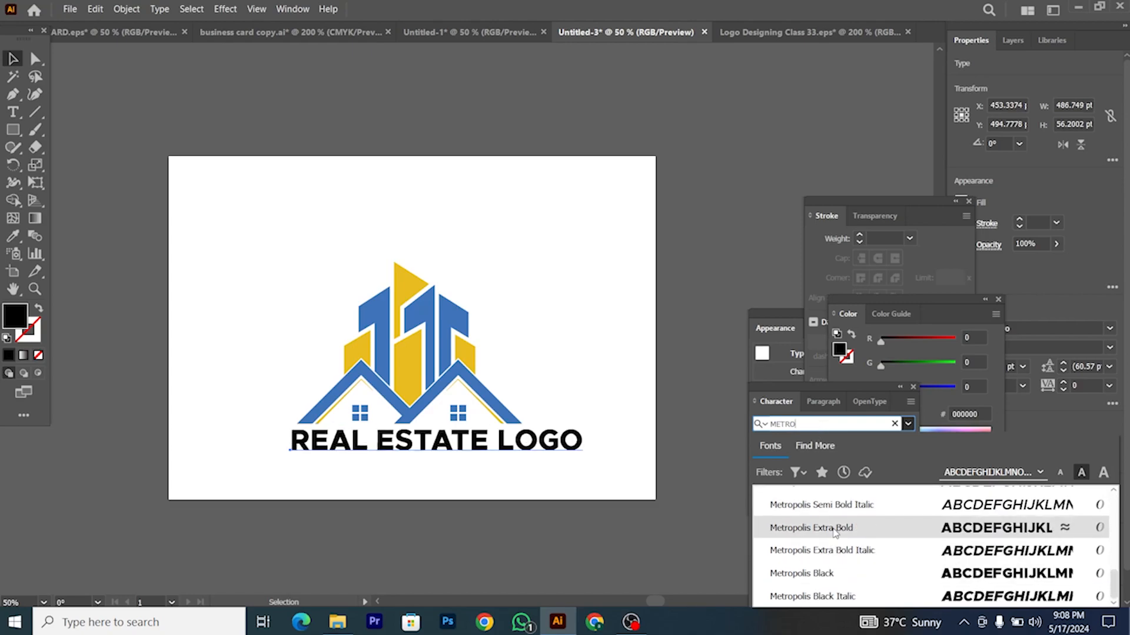
click(811, 528)
drag(586, 457, 473, 460)
drag(470, 475, 471, 476)
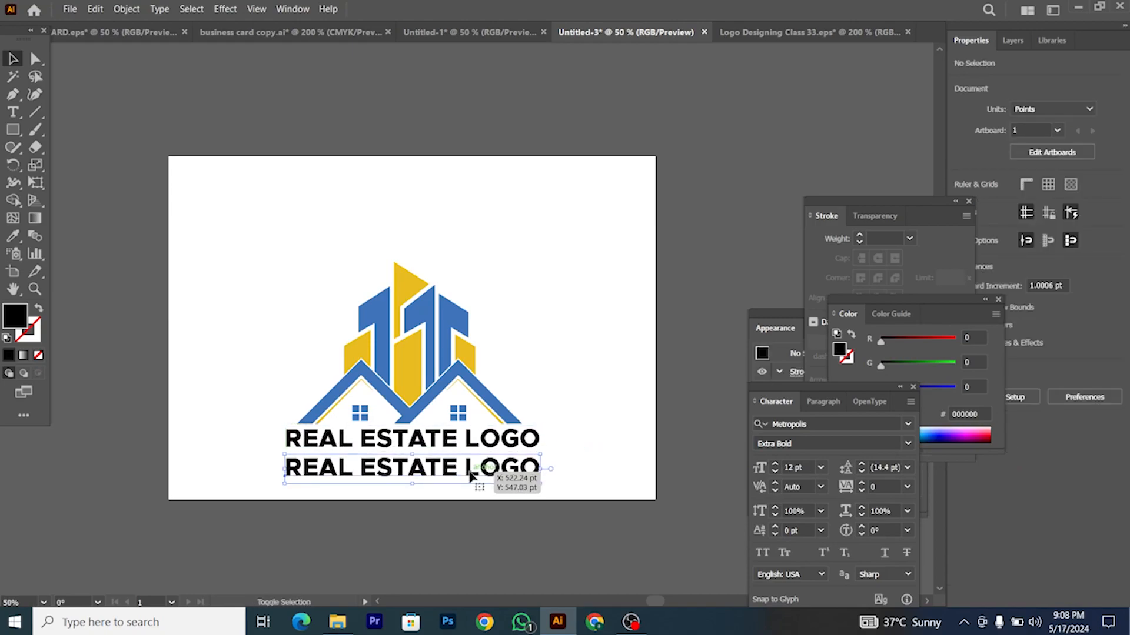
Step: Retype the copy as 'YOUR COMPANY NAME' and shrink it, centred under the title
key(t)
drag(286, 469, 529, 479)
text(YOUR COMPANY NAME)
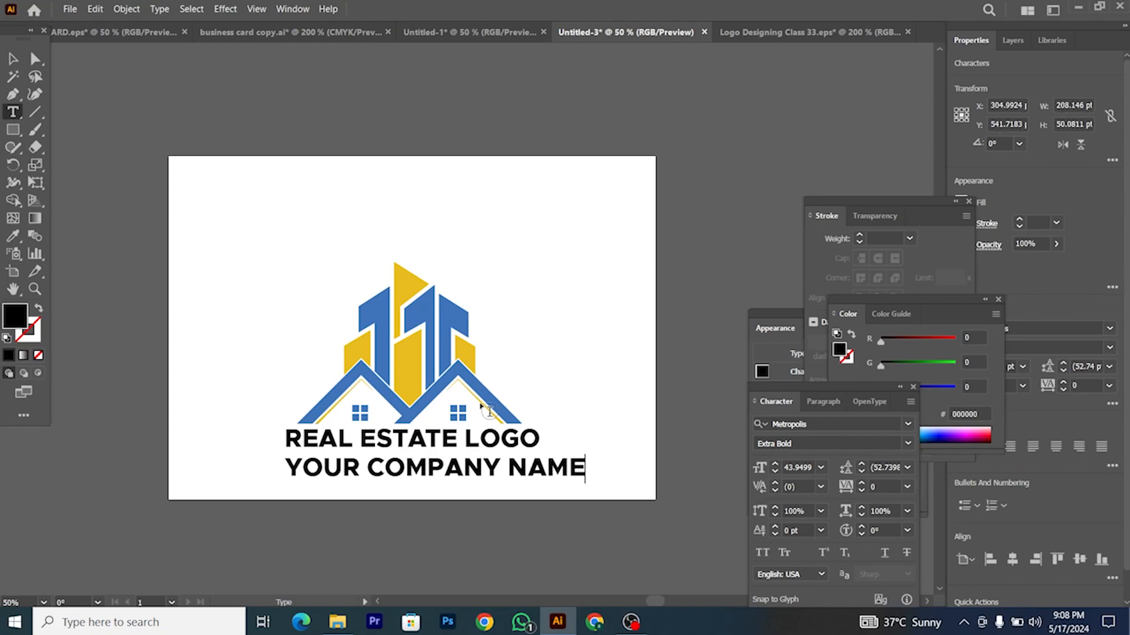
key(Escape)
drag(585, 482, 458, 465)
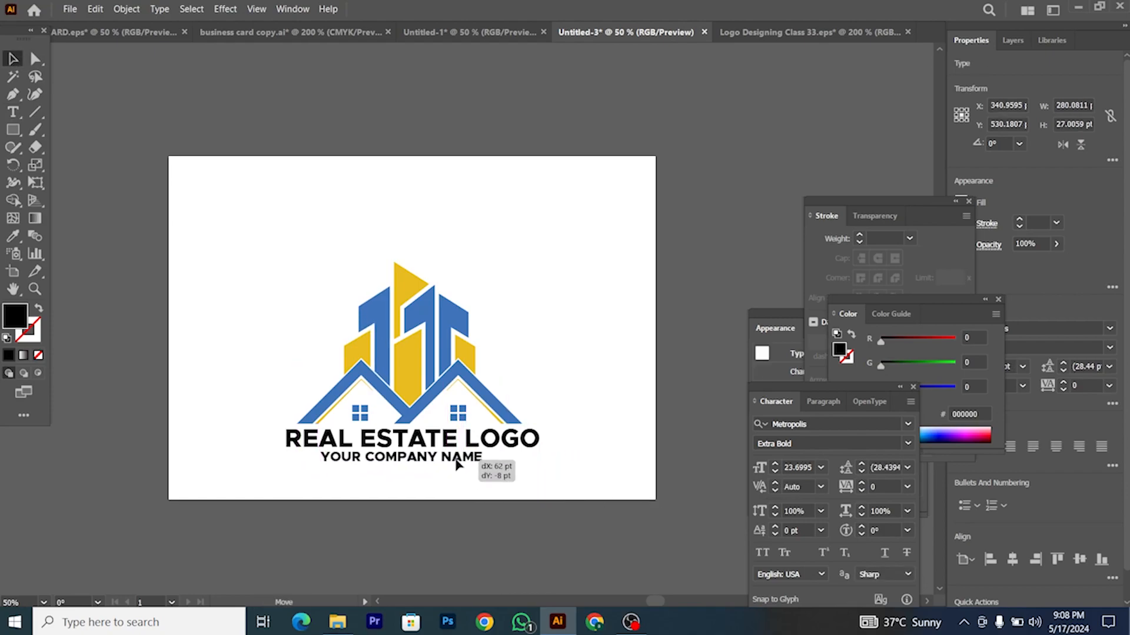
scroll(458, 464, up, 3)
drag(533, 477, 467, 480)
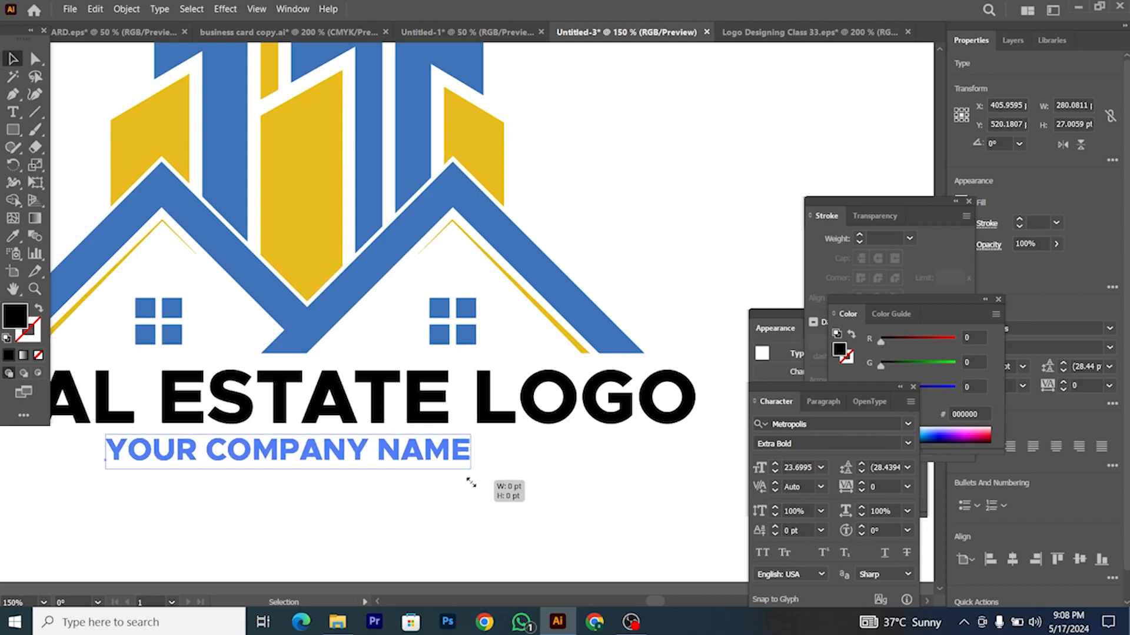
scroll(475, 481, down, 2)
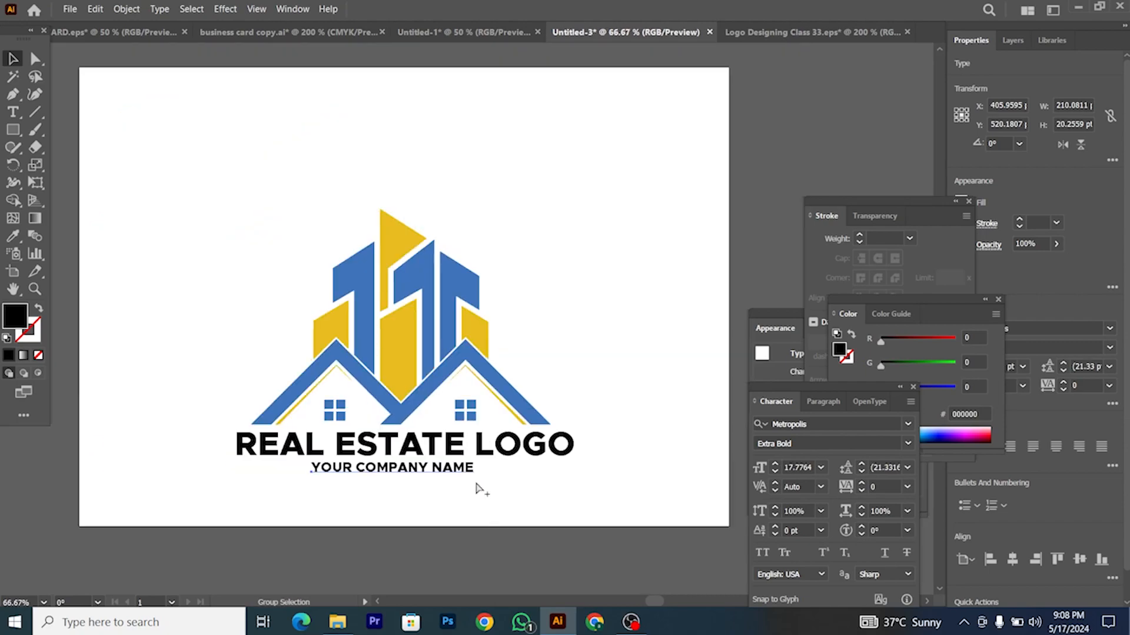
Step: Set YOUR COMPANY NAME to Bold with tracking 100
click(906, 443)
click(915, 313)
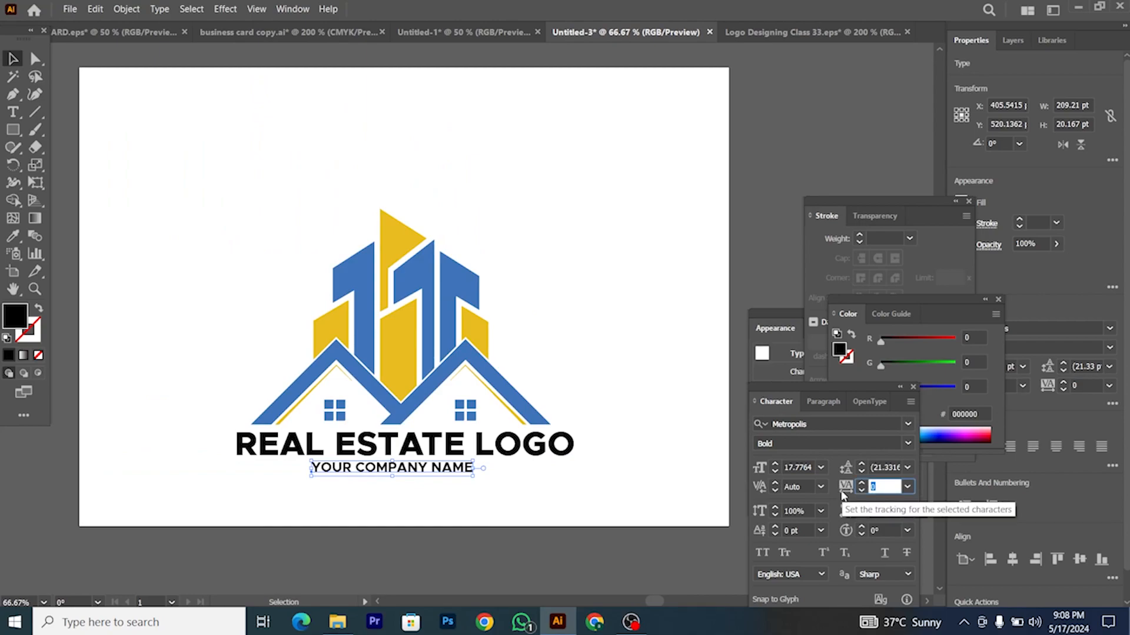
text(100)
key(Return)
Step: Convert the REAL ESTATE LOGO text to outlines
right_click(482, 509)
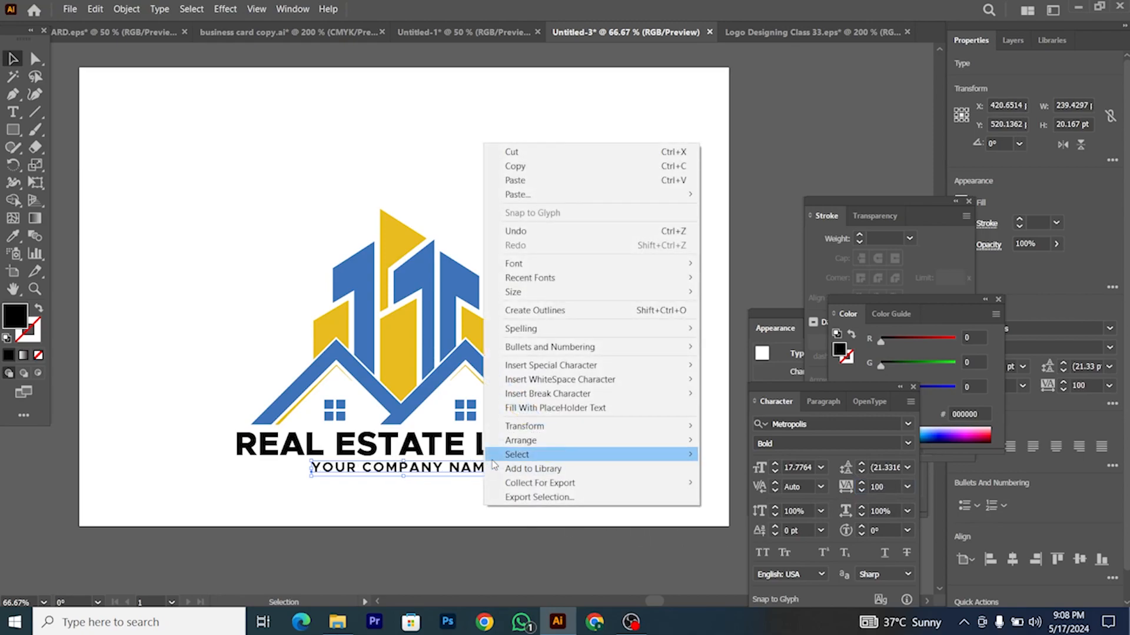
key(Escape)
click(458, 445)
right_click(458, 445)
click(506, 246)
shift+click(496, 463)
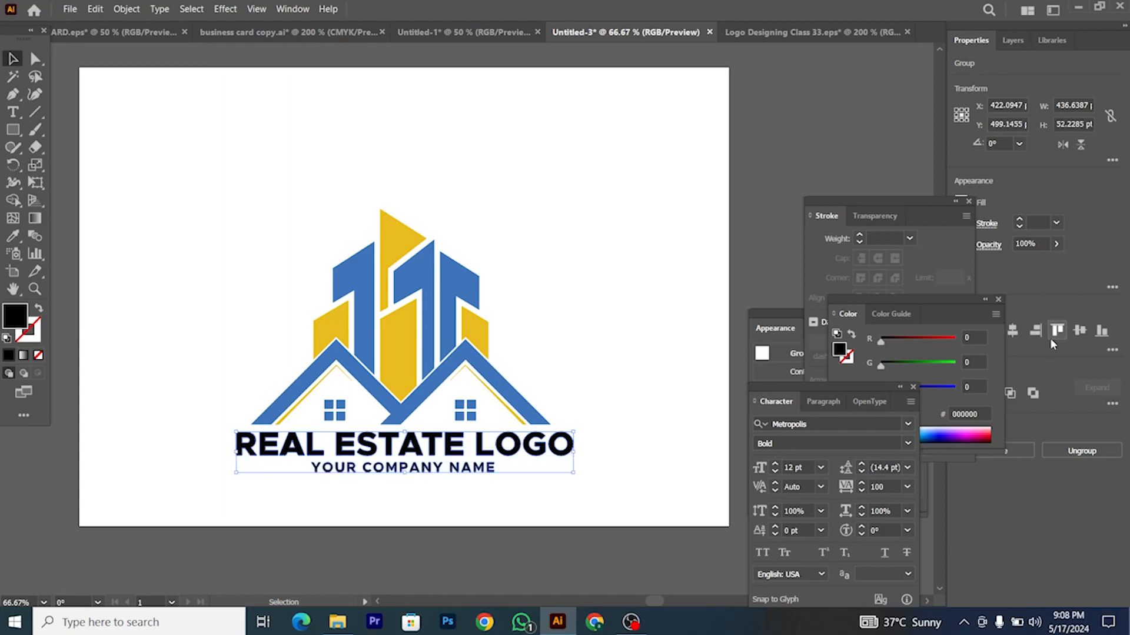
click(431, 502)
Step: Colour REAL ESTATE LOGO with the logo's blue using the Eyedropper
click(459, 445)
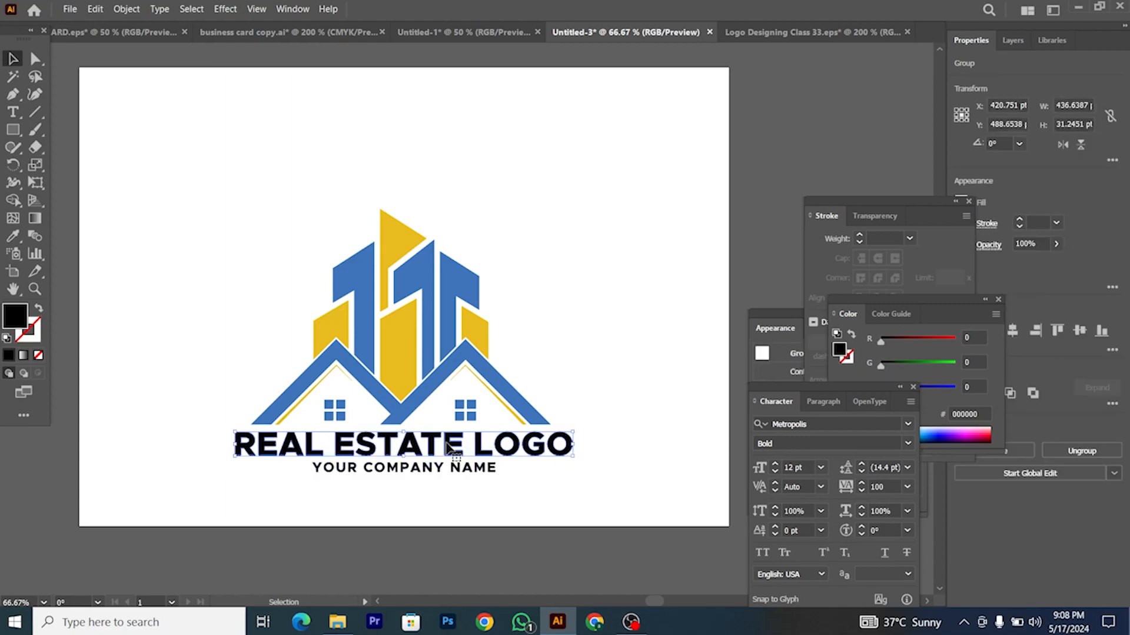
key(i)
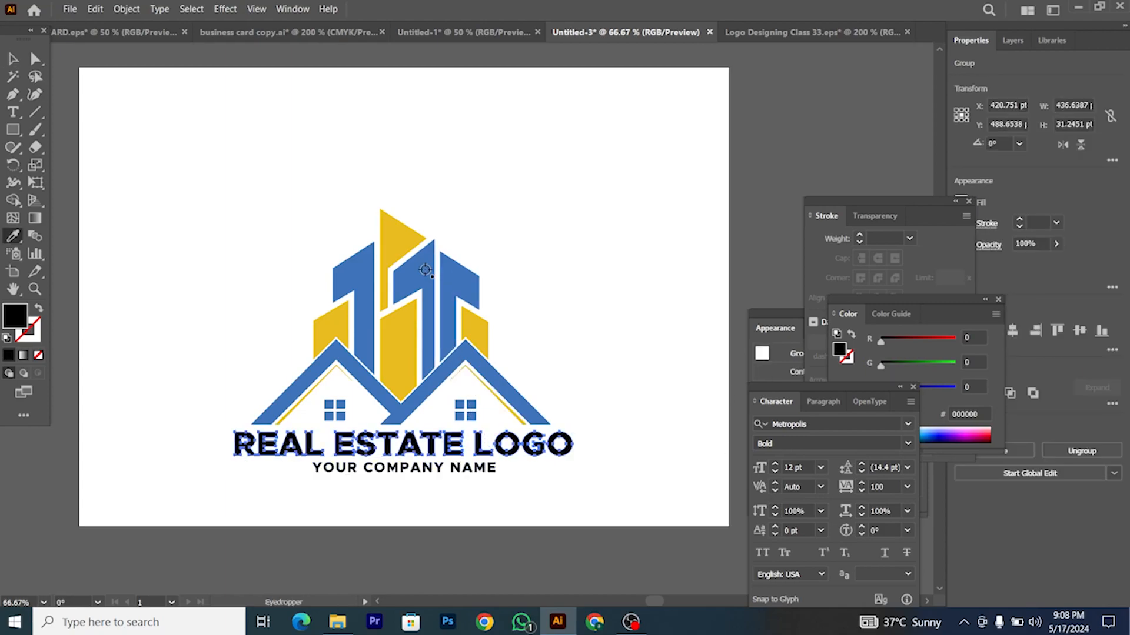
click(448, 334)
key(v)
click(429, 444)
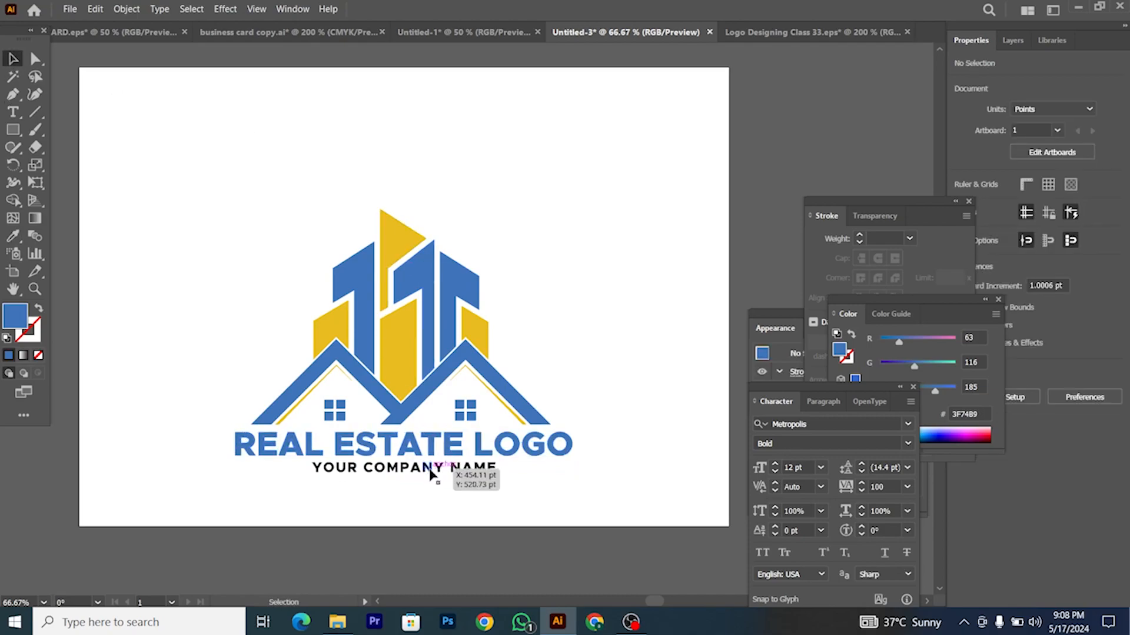
Step: Colour YOUR COMPANY NAME with the logo's yellow using the Eyedropper
click(459, 469)
key(i)
click(403, 335)
click(13, 59)
click(209, 192)
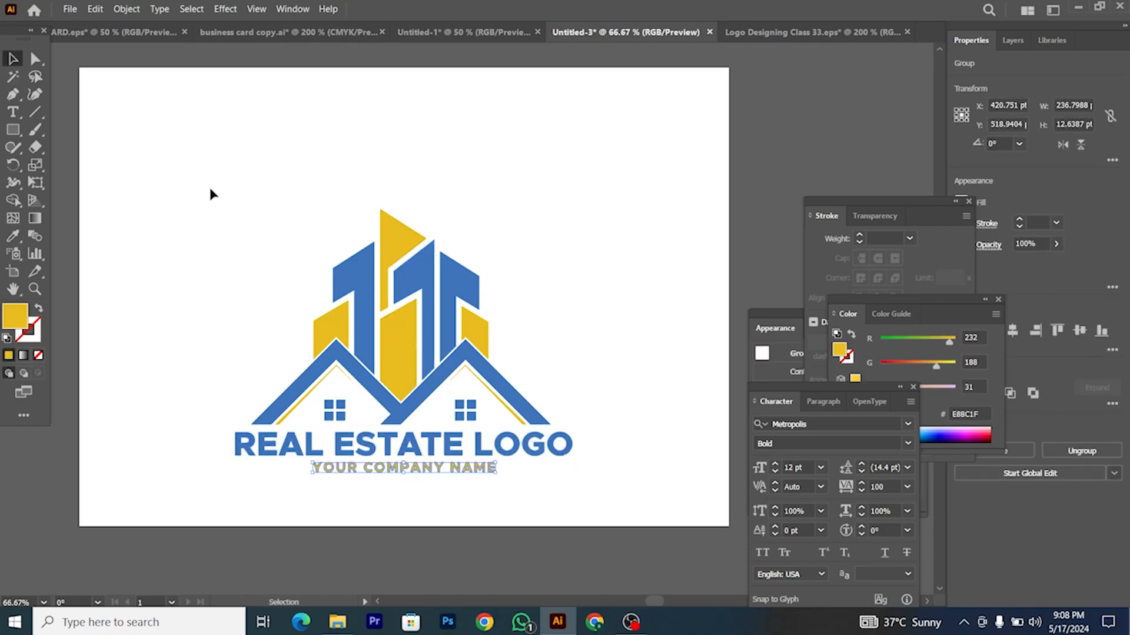
Step: Centre the whole logo and its text horizontally and vertically on the artboard
drag(578, 426, 577, 421)
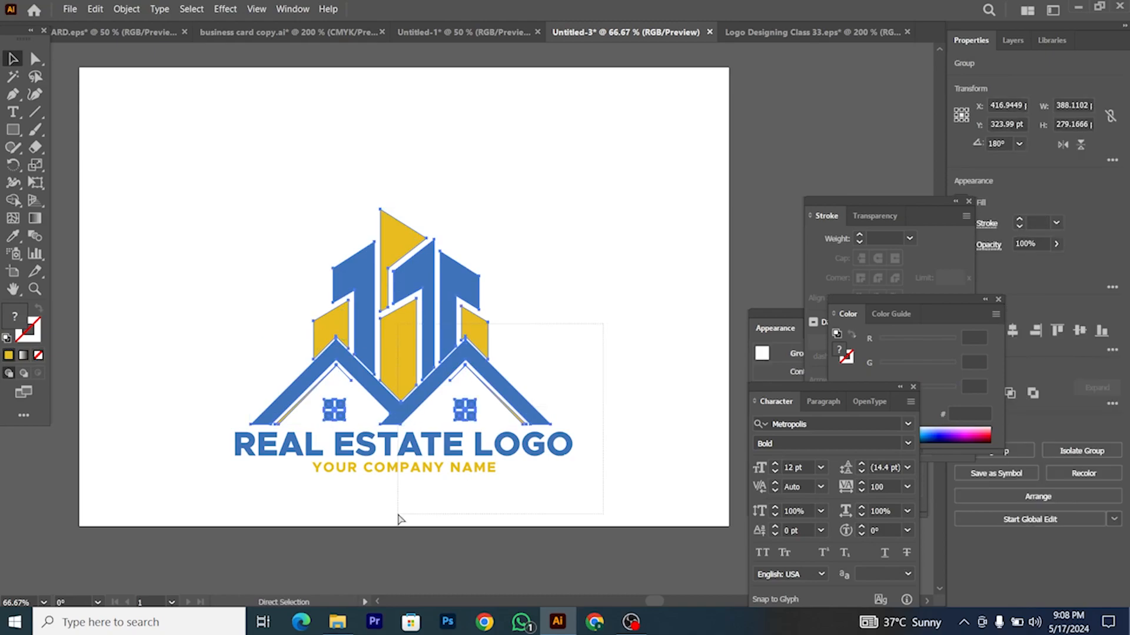
key(ctrl+minus)
key(ctrl+minus)
key(ctrl+minus)
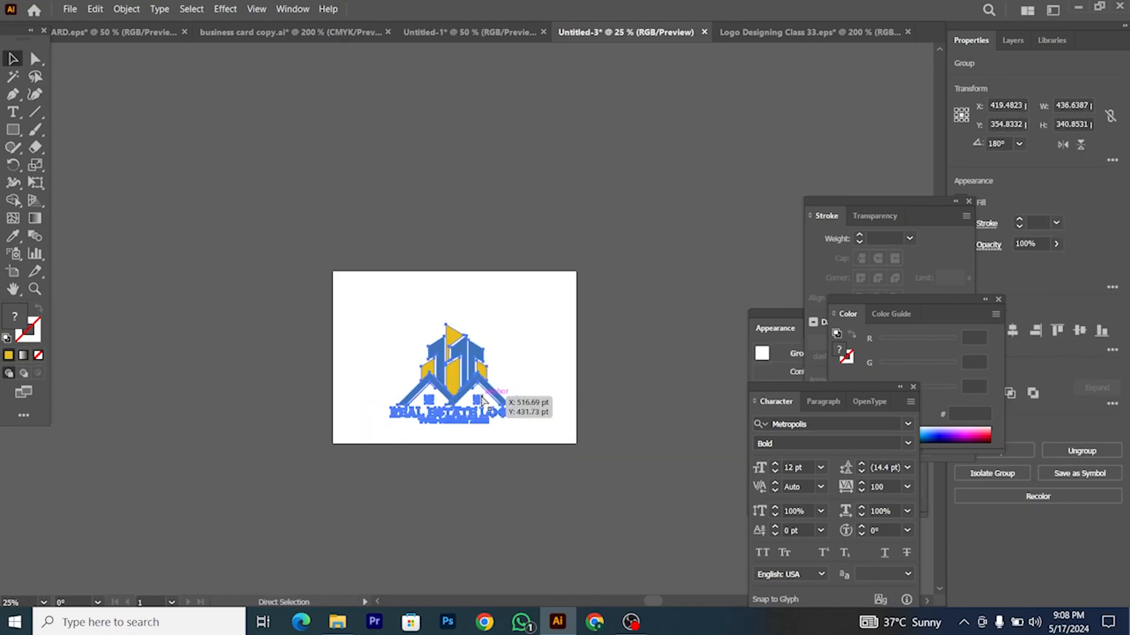
click(1012, 330)
click(1079, 331)
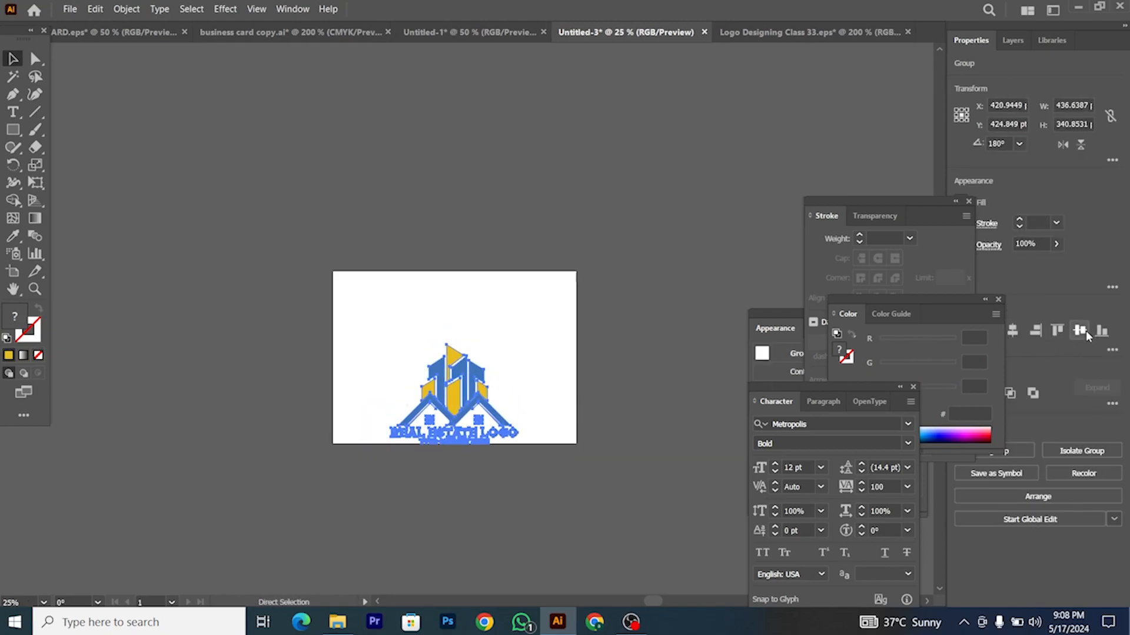
key(ctrl+plus)
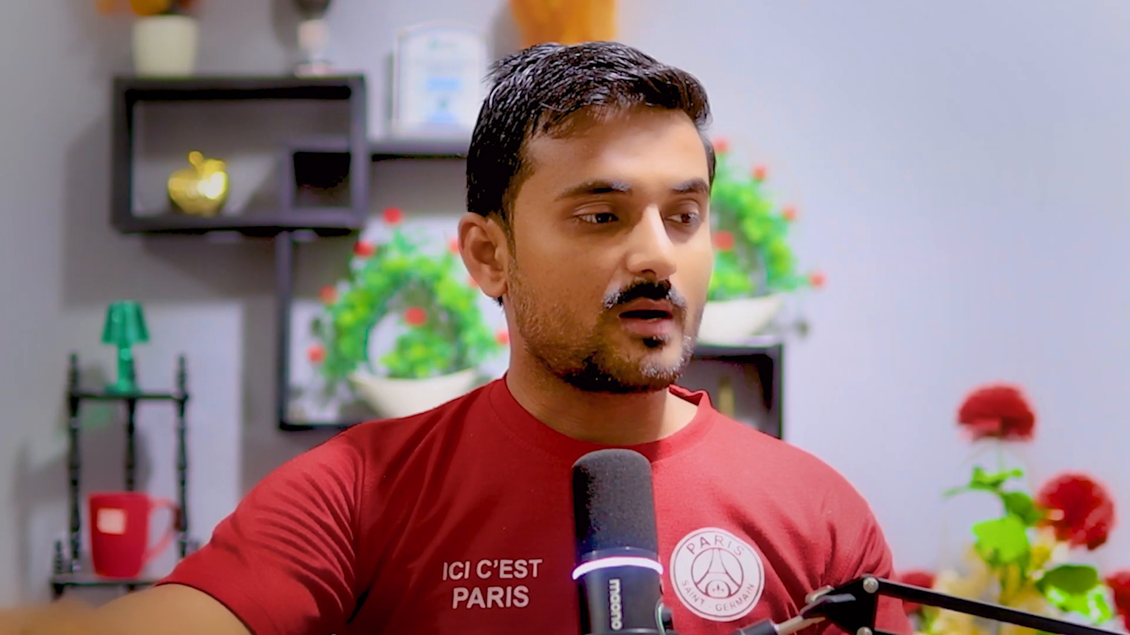
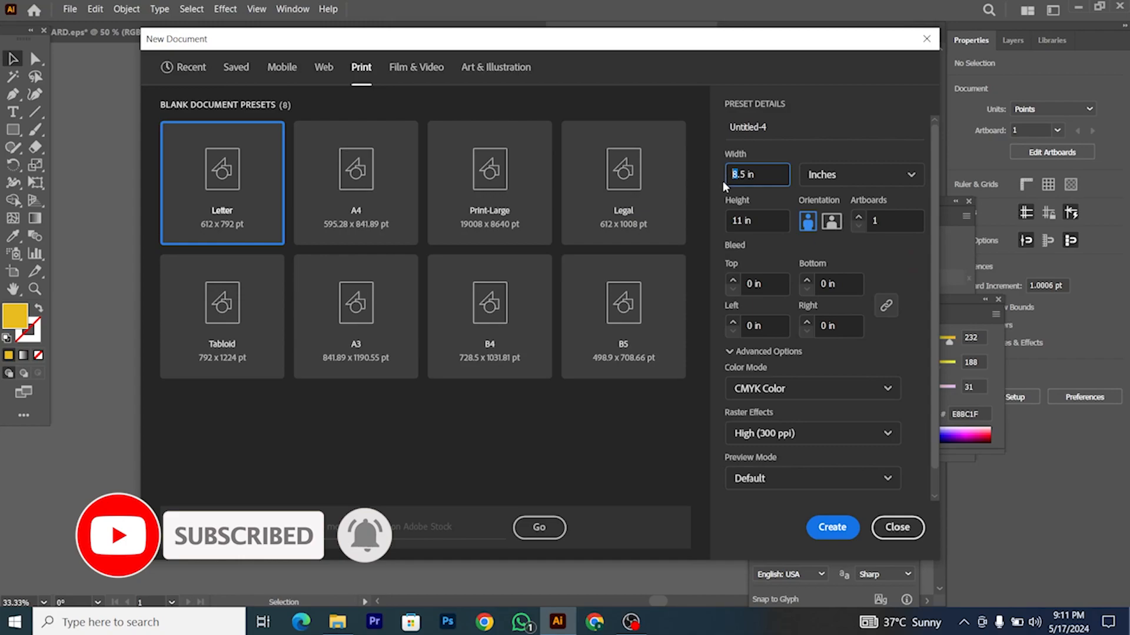
Step: Create a new document with a 3.5 in wide by 2 in tall artboard
text(3)
key(Tab)
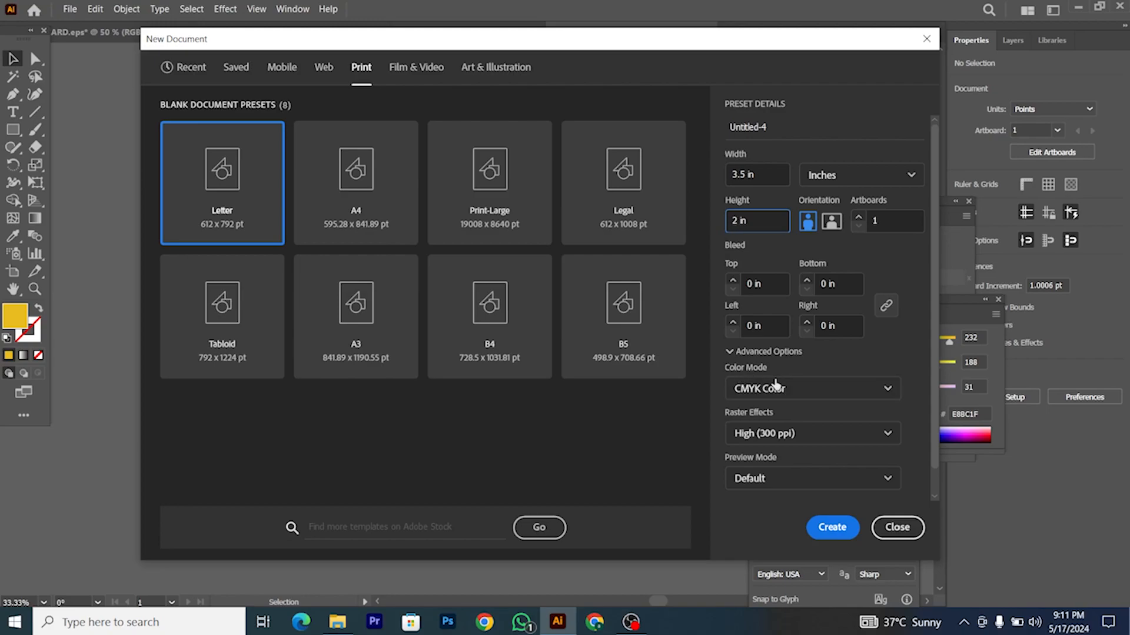
click(838, 528)
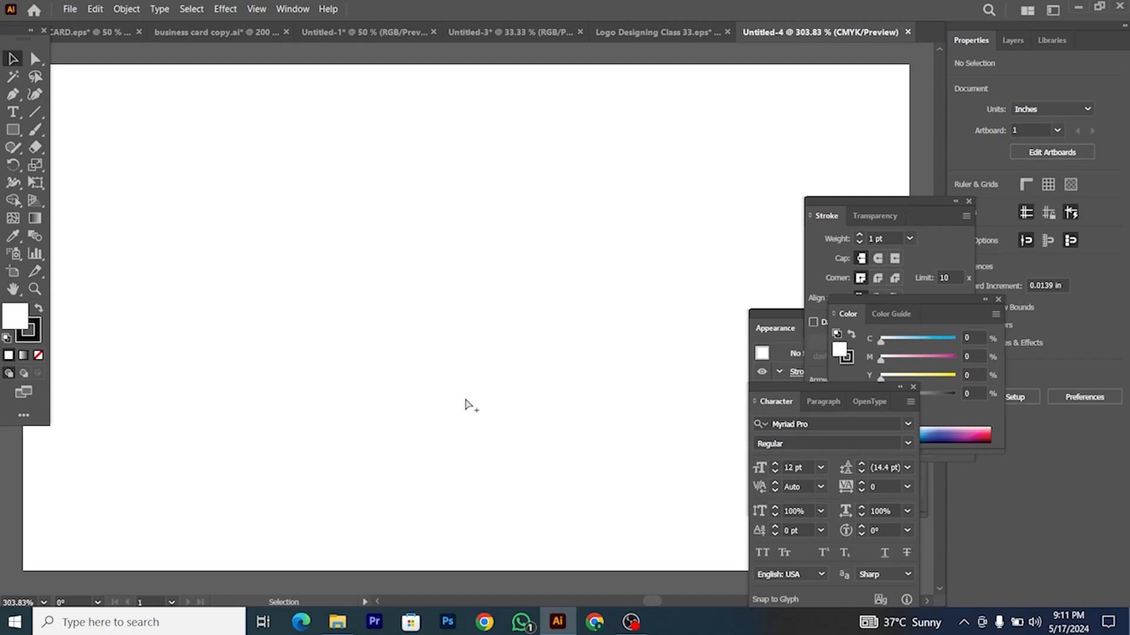
scroll(465, 400, down, 6)
scroll(465, 400, down, 1)
scroll(465, 400, right, 1)
scroll(465, 400, down, 1)
scroll(466, 400, up, 1)
scroll(498, 413, up, 2)
scroll(496, 414, right, 1)
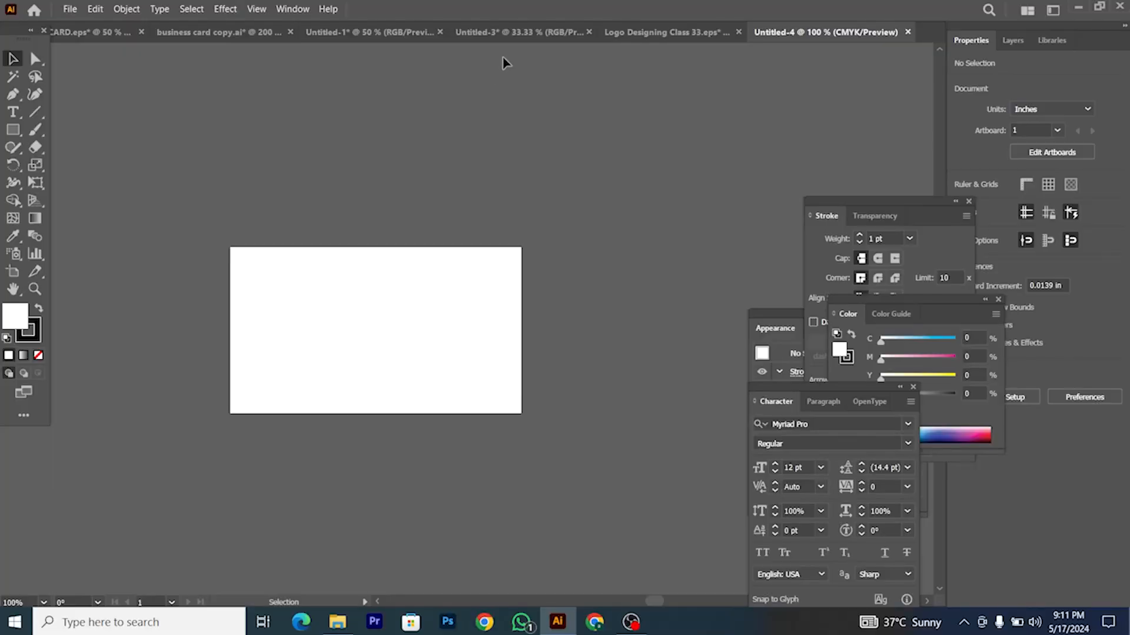
Step: Paste the real estate logo from Untitled-3 into Untitled-4 and shrink it
click(509, 33)
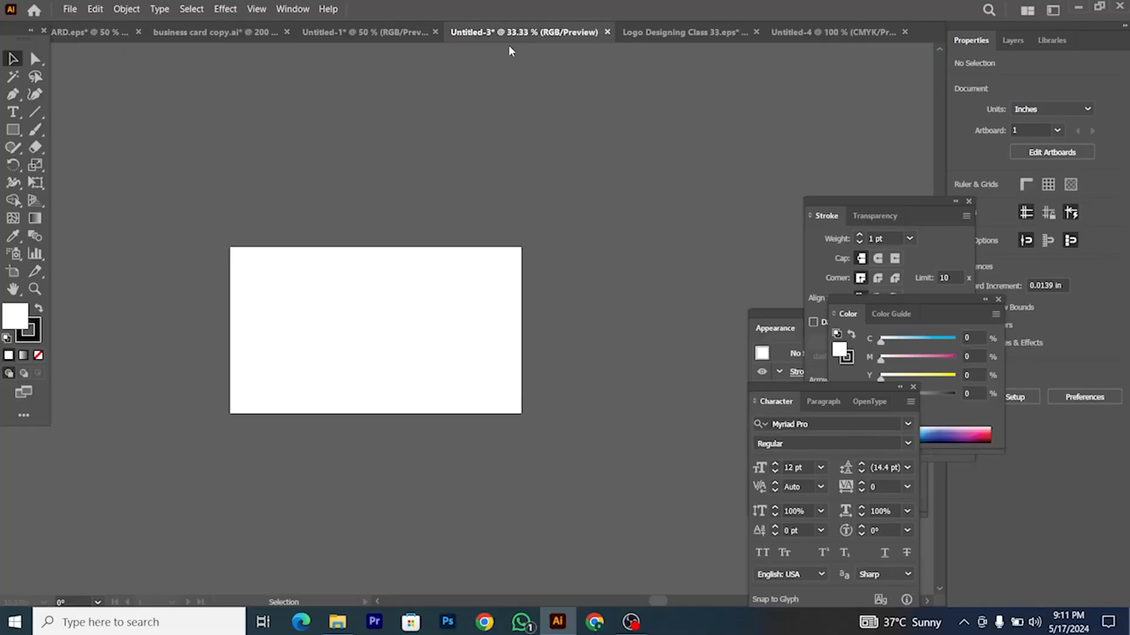
click(415, 328)
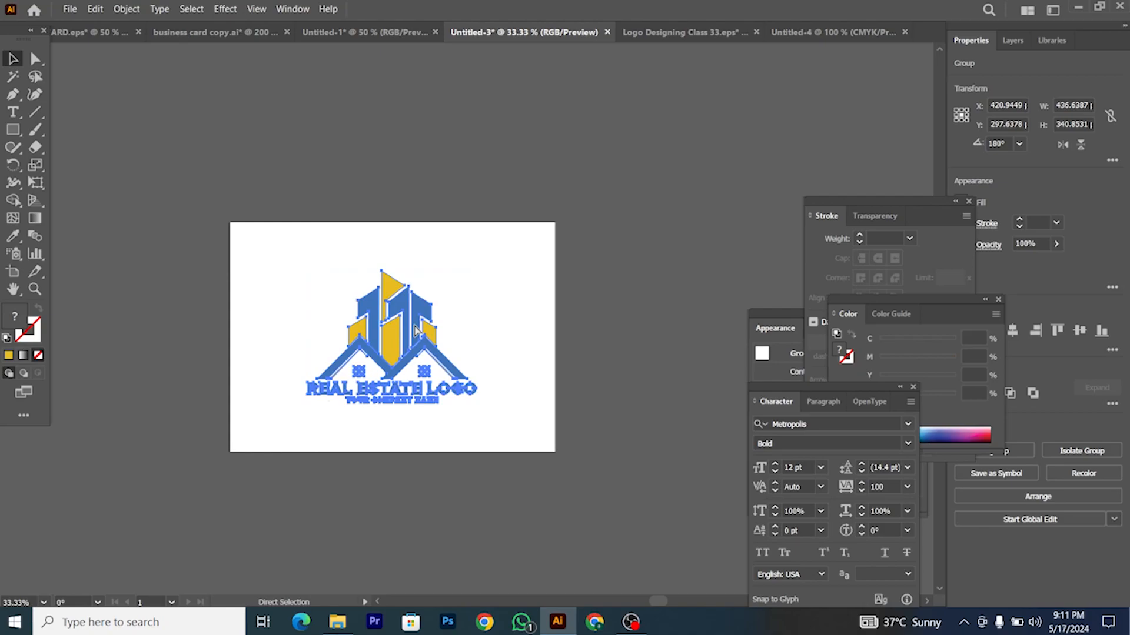
click(820, 34)
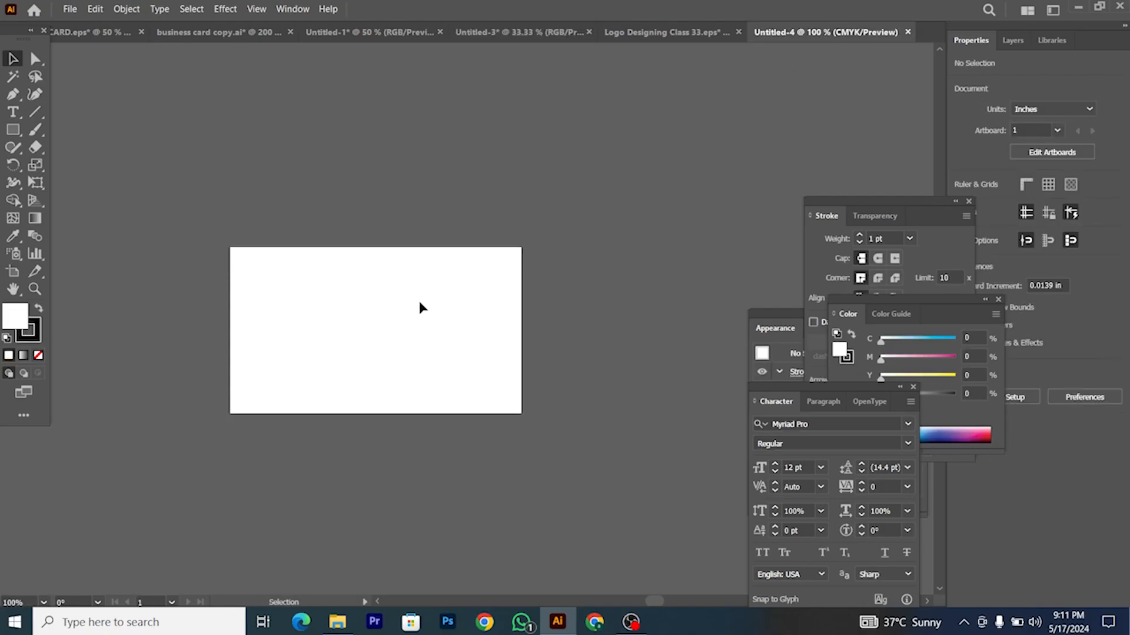
key(ctrl+v)
drag(465, 122, 415, 182)
click(356, 284)
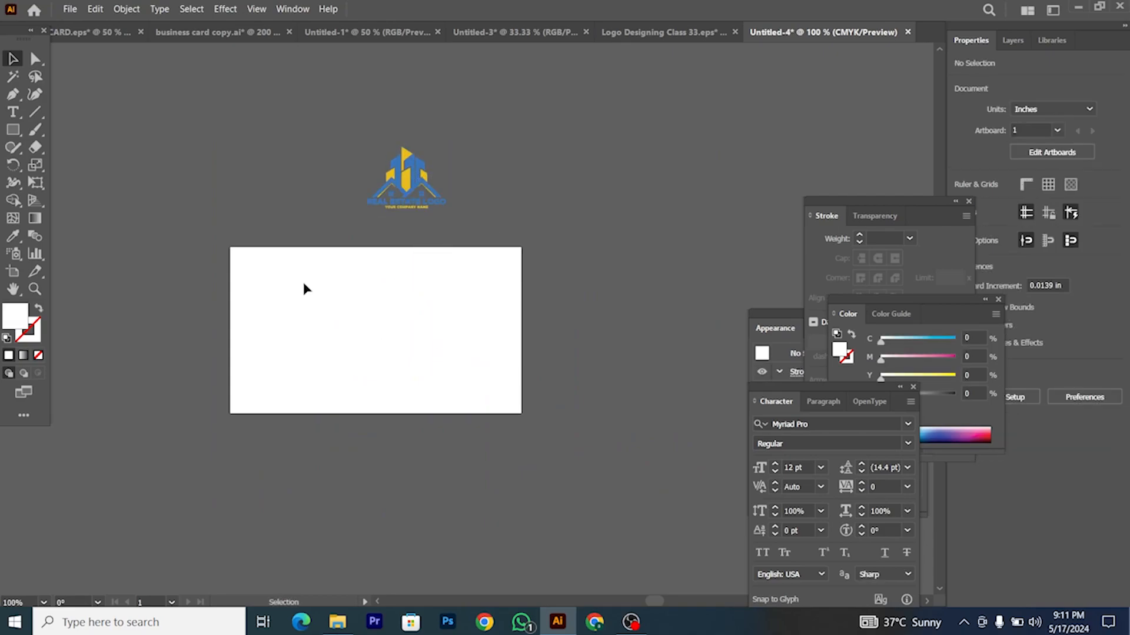
Step: Duplicate the card artboard to the right with the Artboard tool
click(18, 271)
key(ctrl+minus)
drag(306, 334, 515, 333)
key(v)
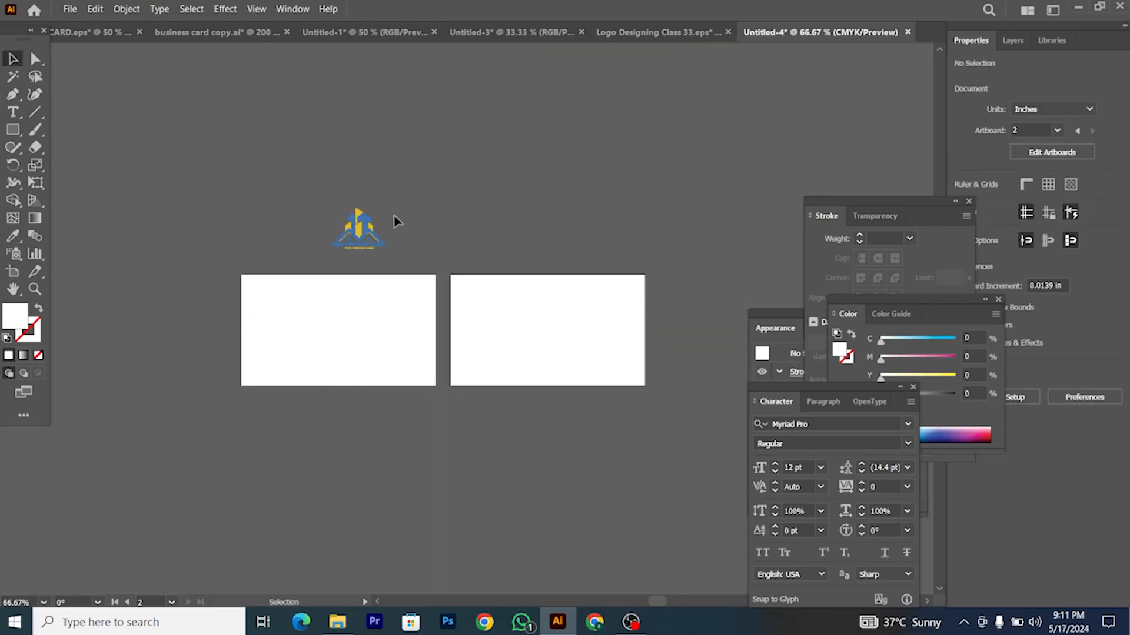
scroll(395, 220, up, 1)
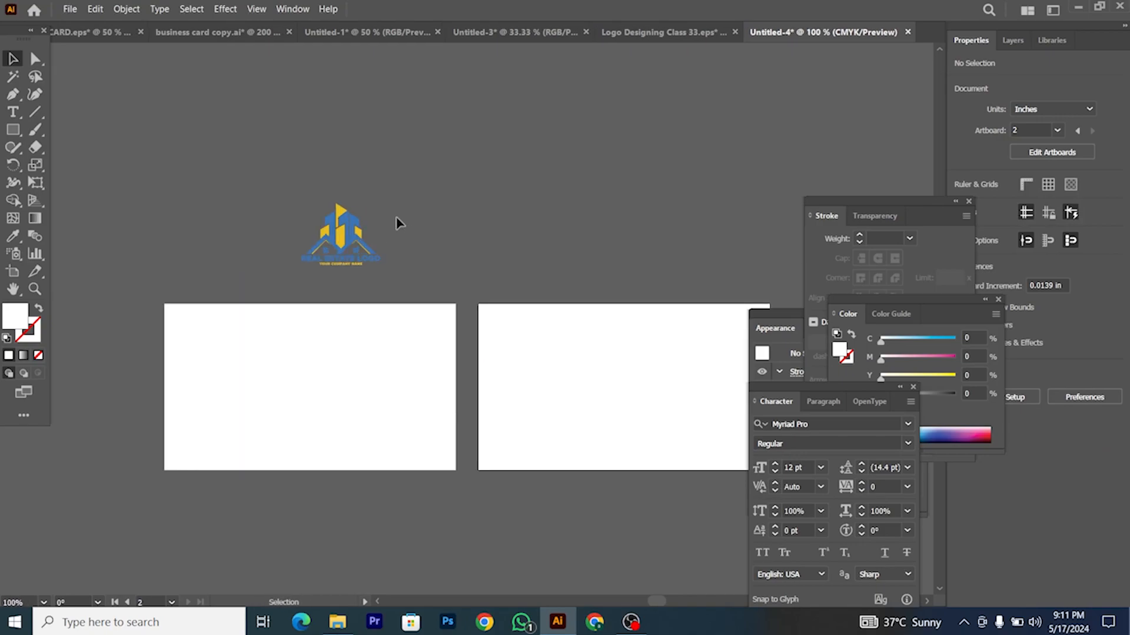
Step: Move the logo onto the right card and centre it horizontally and vertically
drag(347, 236, 647, 446)
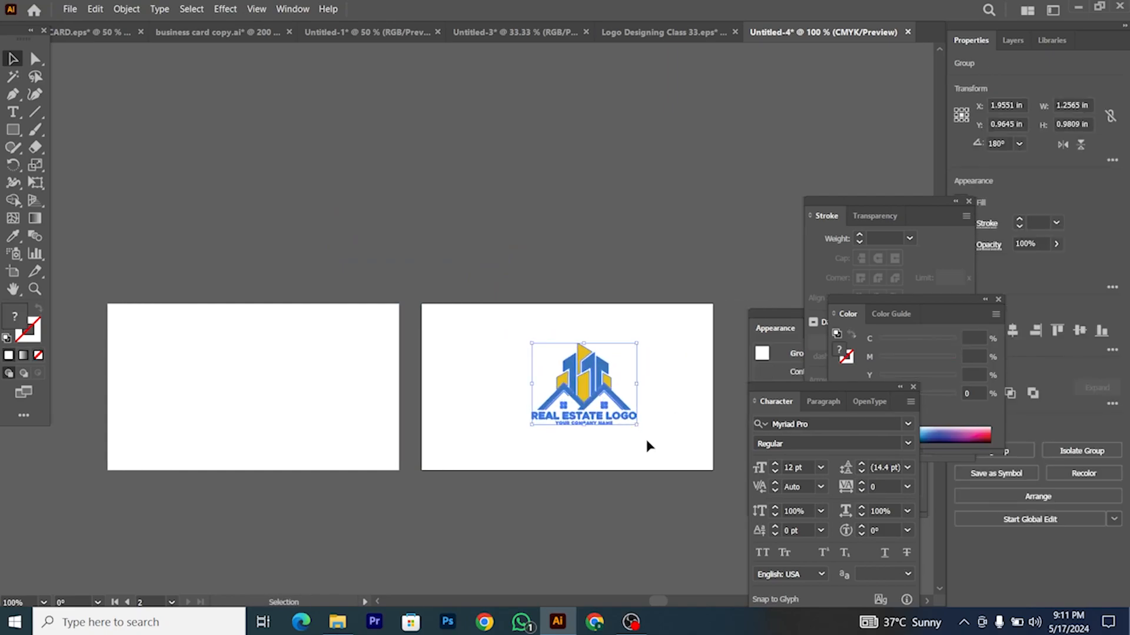
click(1014, 332)
click(1079, 331)
scroll(591, 364, down, 1)
click(634, 378)
scroll(633, 378, left, 1)
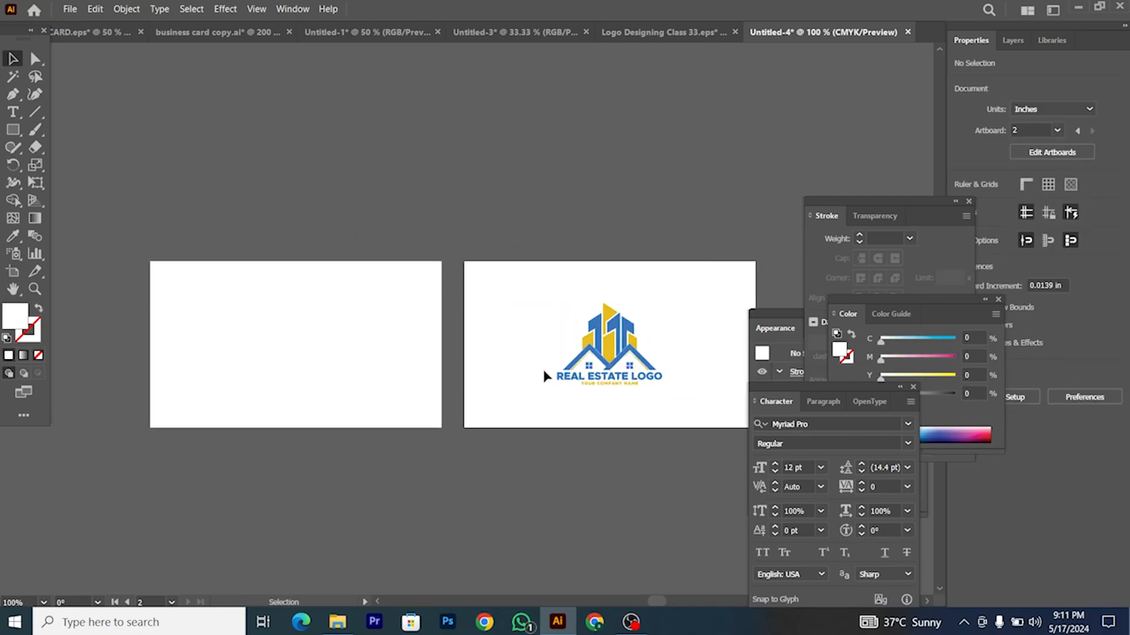
scroll(434, 346, left, 2)
alt+scroll(352, 328, up, 1)
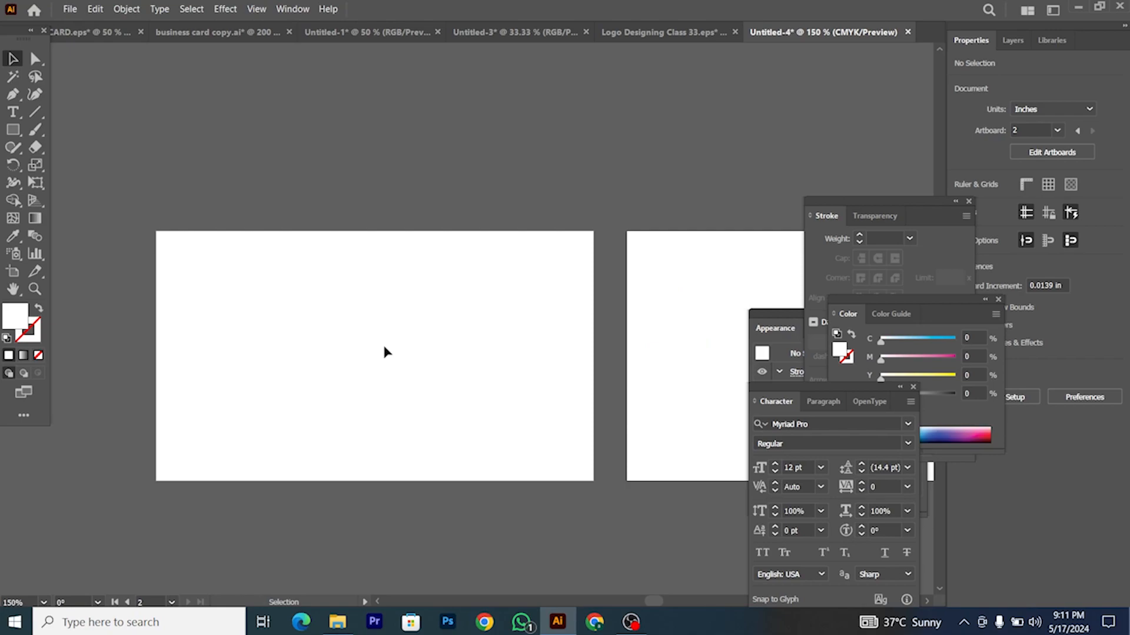
alt+scroll(383, 352, down, 1)
scroll(412, 330, right, 1)
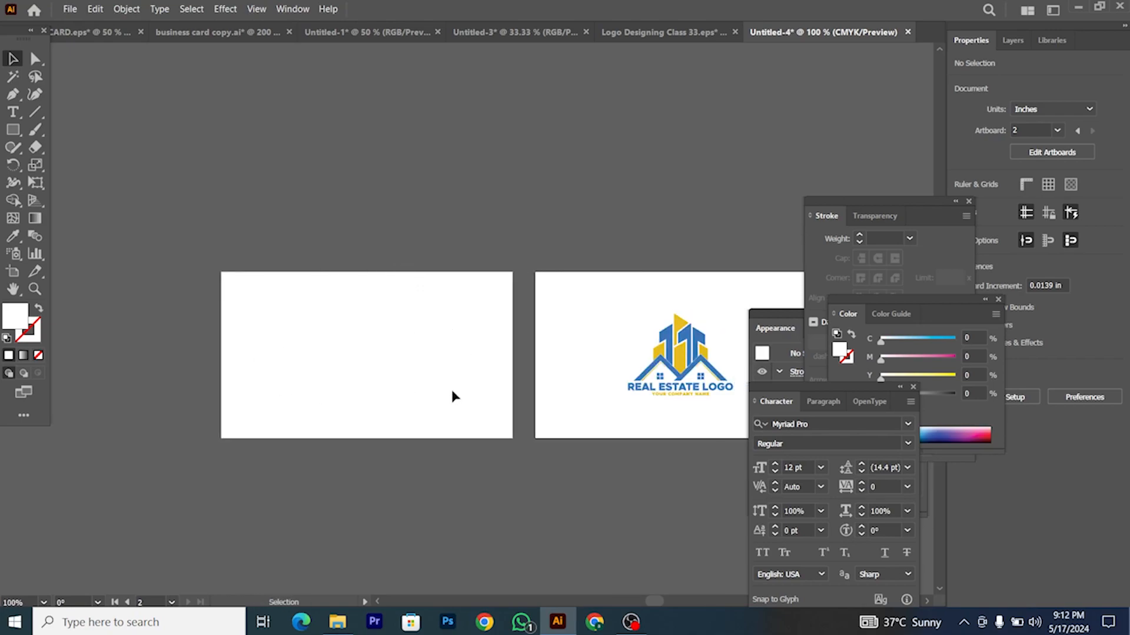
scroll(547, 383, right, 1)
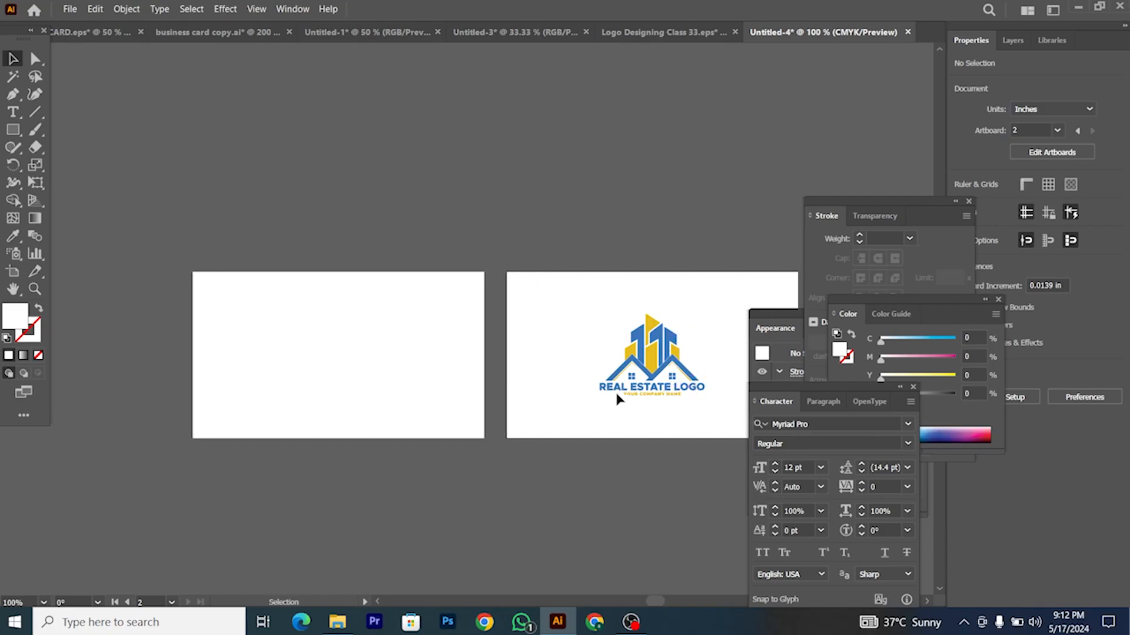
scroll(394, 404, left, 1)
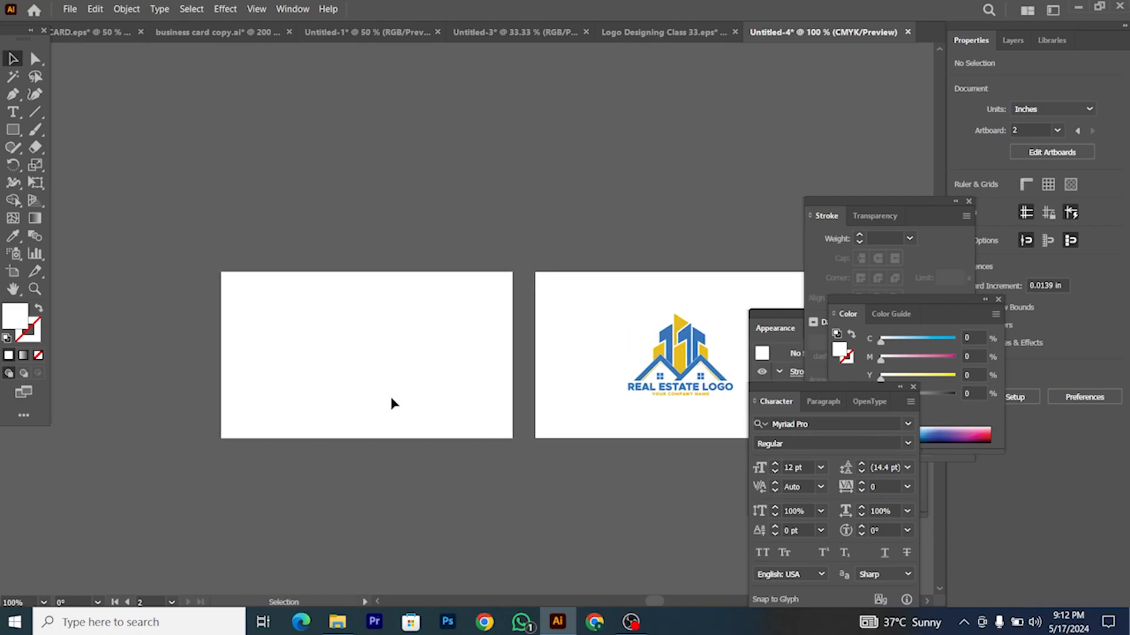
alt+scroll(301, 328, up, 1)
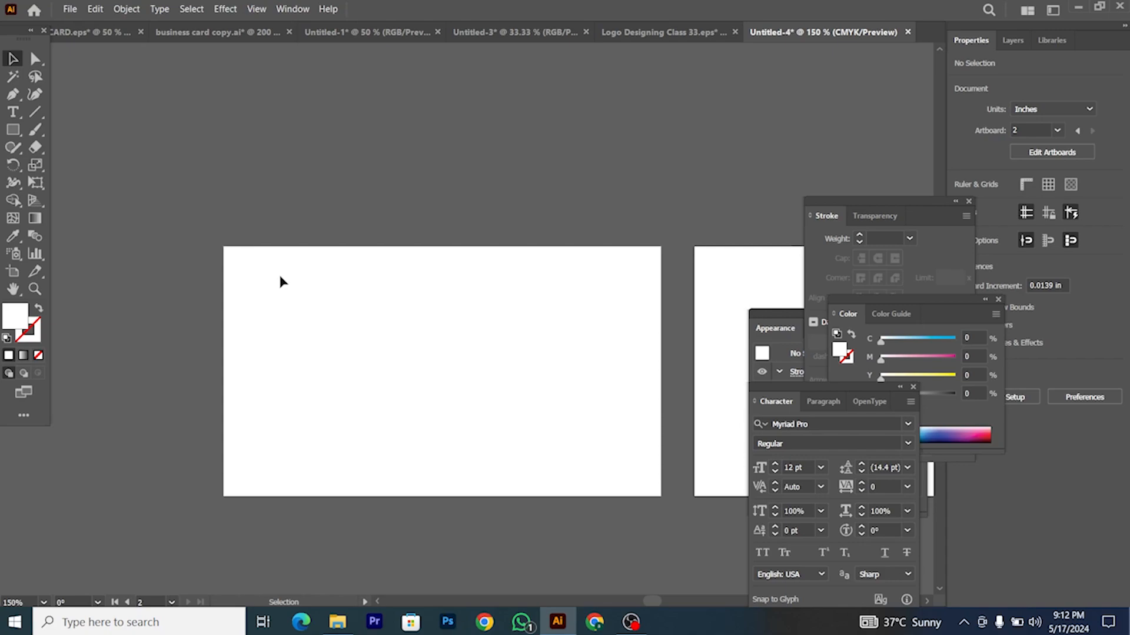
Step: Type the card owner's full name as a text line at the left card's top-left
click(15, 115)
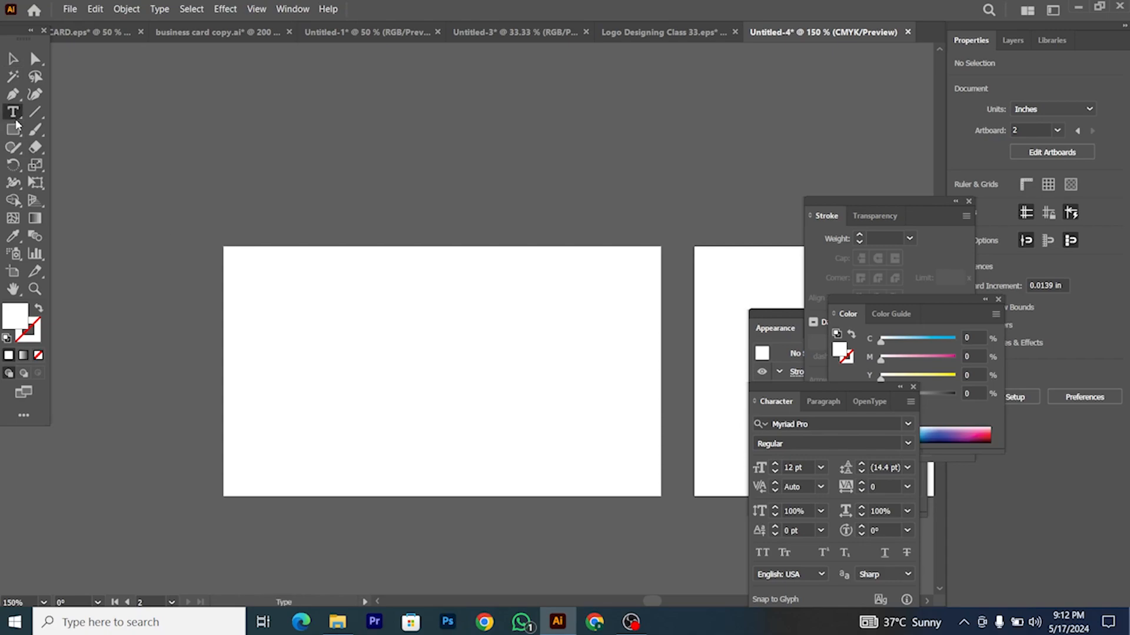
click(277, 291)
text(a)
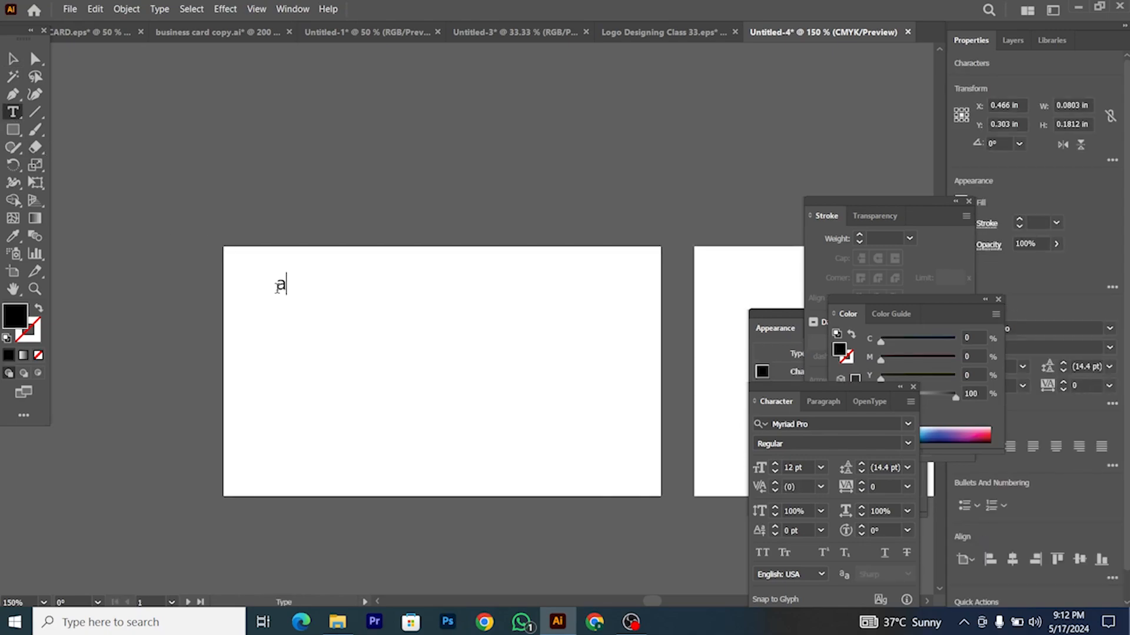
key(BackSpace)
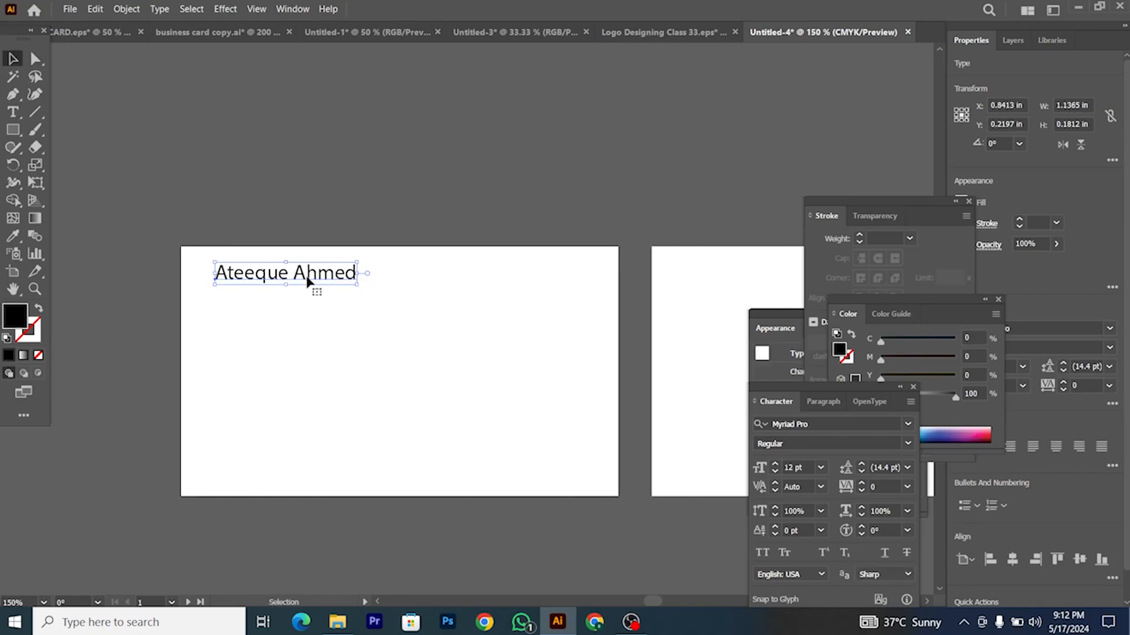
scroll(307, 277, right, 1)
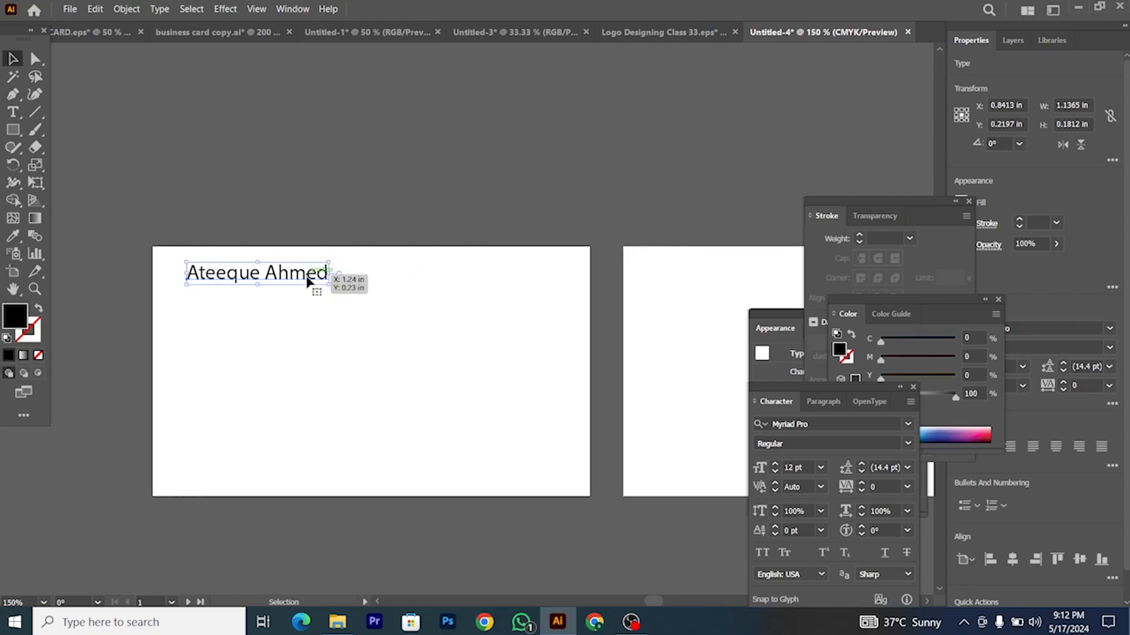
scroll(307, 279, down, 1)
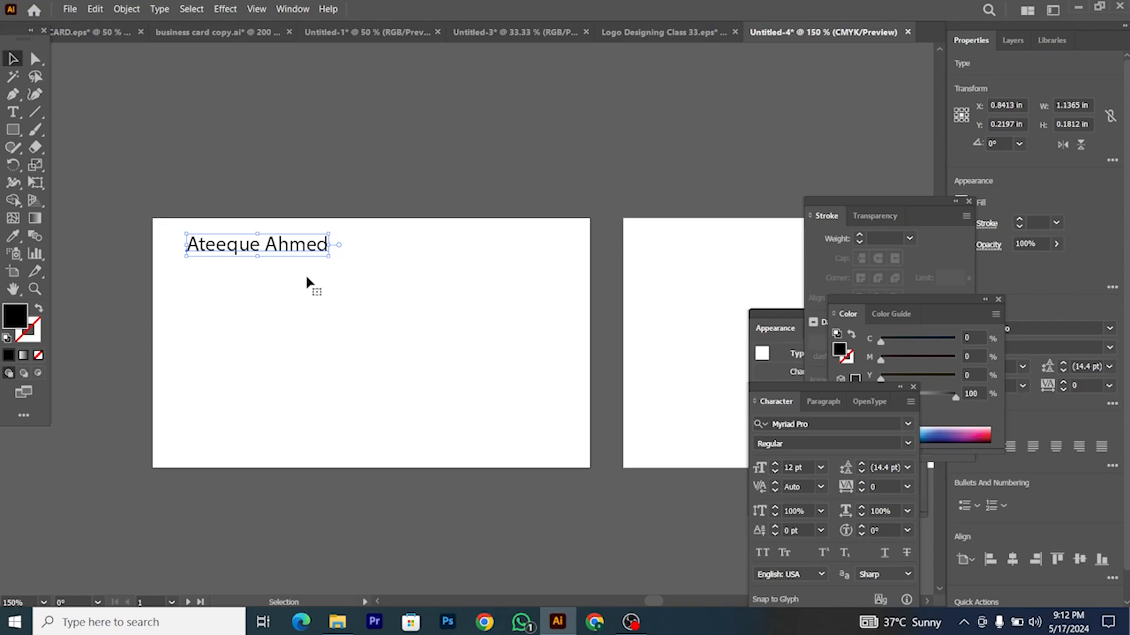
scroll(306, 276, down, 1)
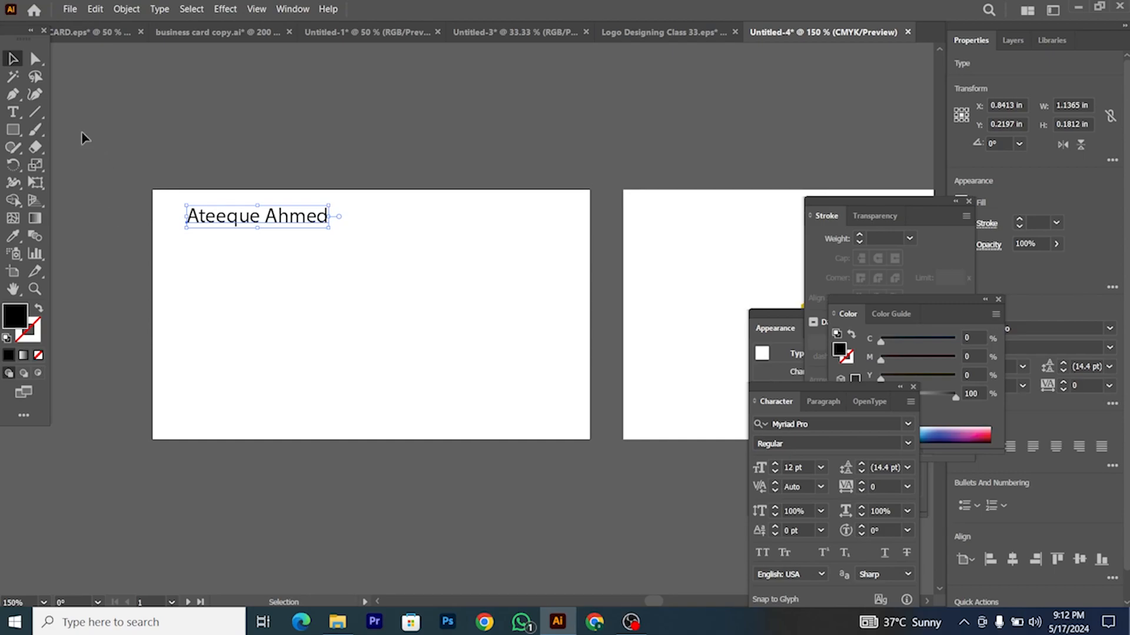
click(35, 130)
drag(155, 436, 351, 433)
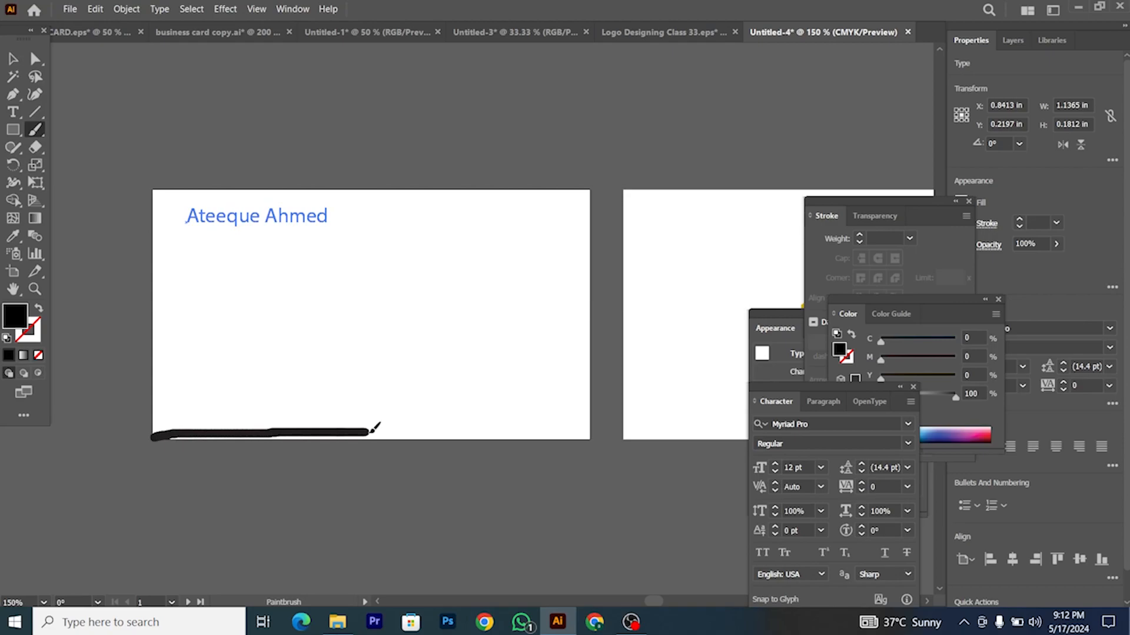
mouse_move(447, 395)
mouse_down()
mouse_move(604, 393)
mouse_move(551, 430)
mouse_move(435, 436)
mouse_up()
drag(157, 402, 321, 389)
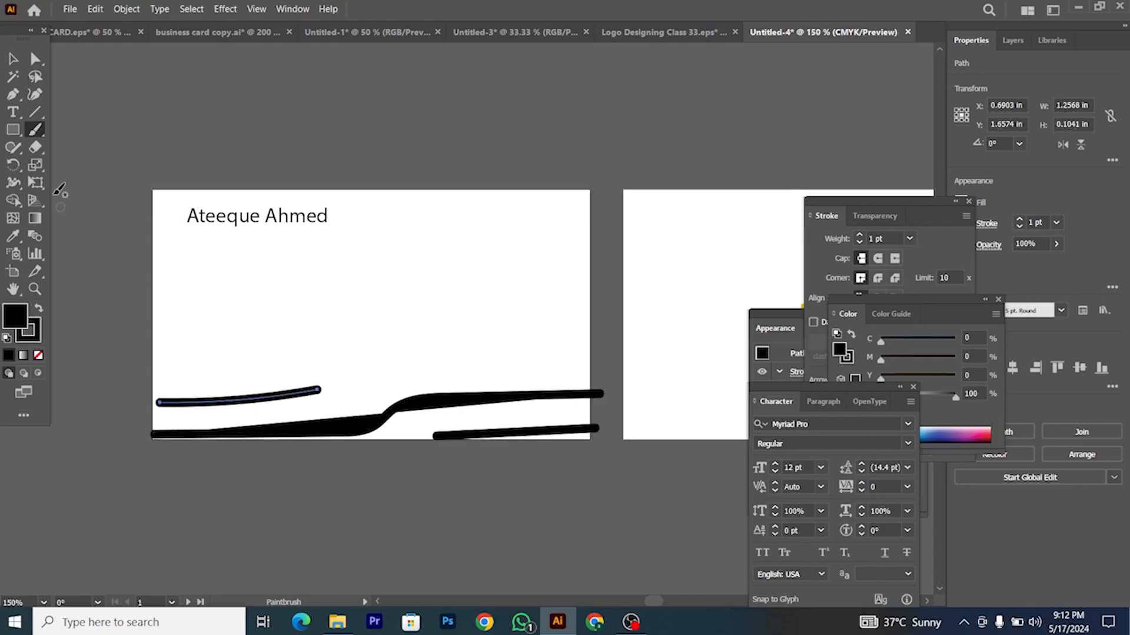
click(12, 58)
key(ctrl+a)
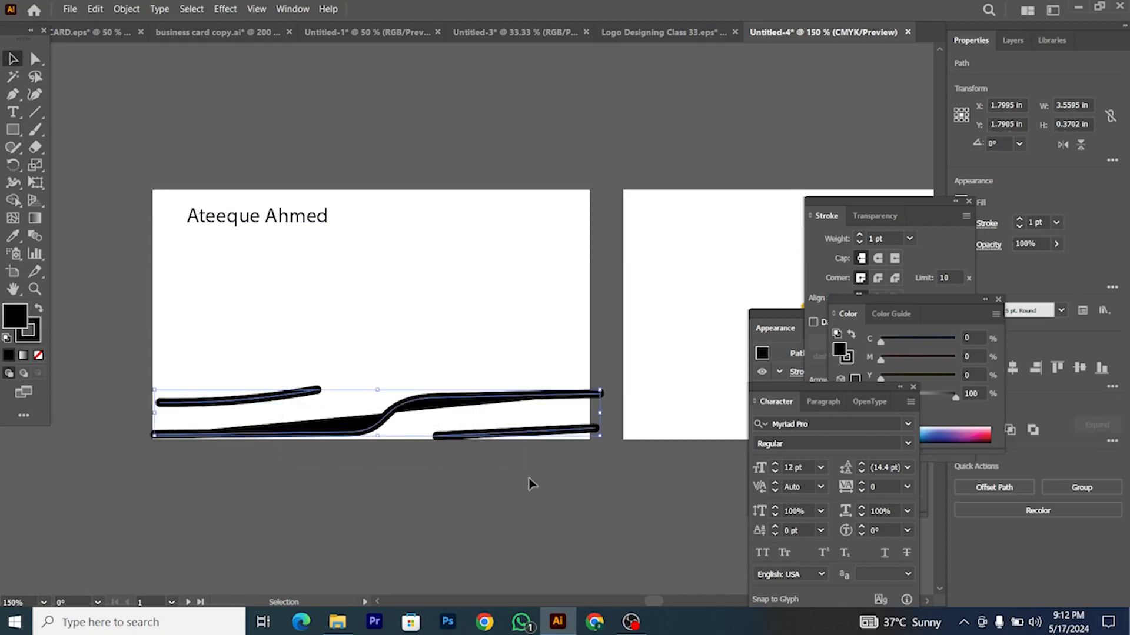
key(Delete)
click(12, 94)
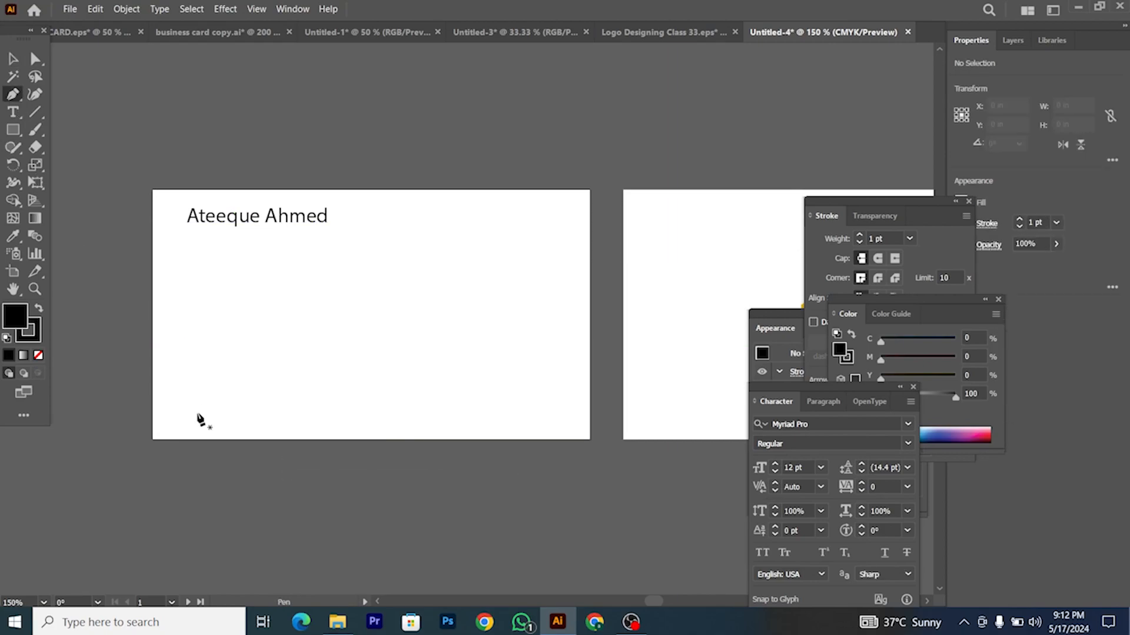
Step: Start the black band with Pen points along the bottom edge, stepping up toward the right edge
click(152, 439)
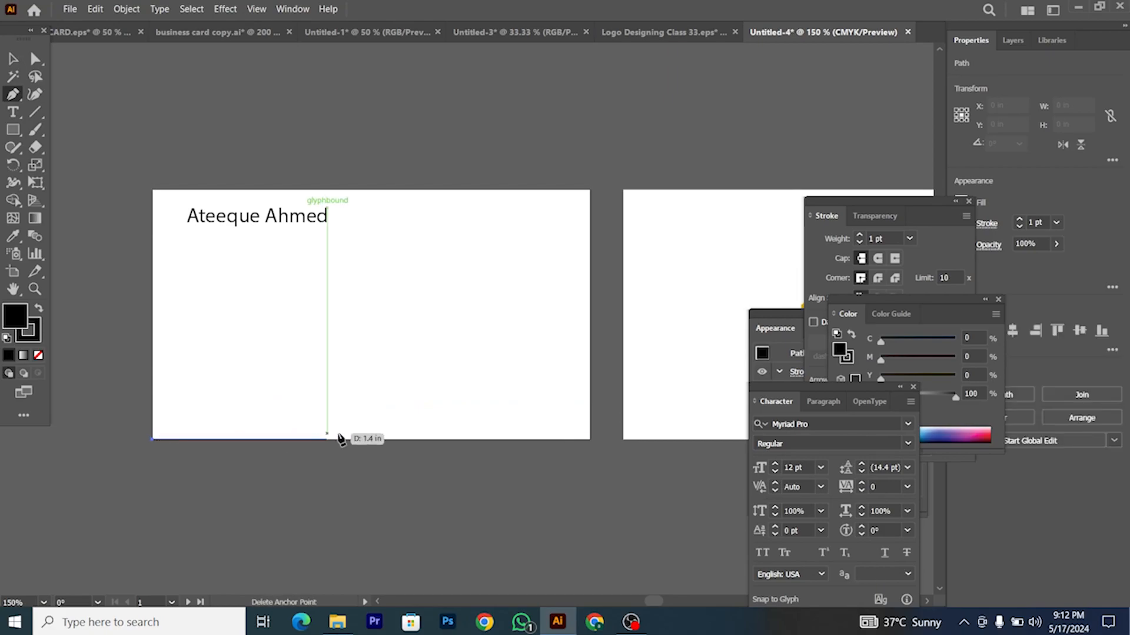
click(371, 439)
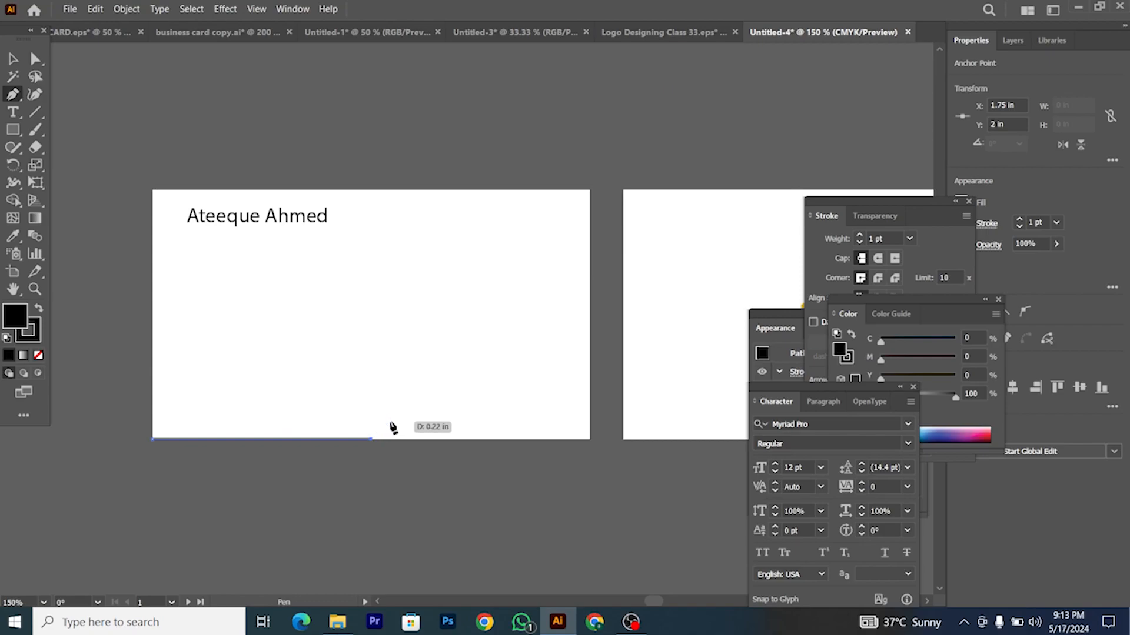
click(388, 420)
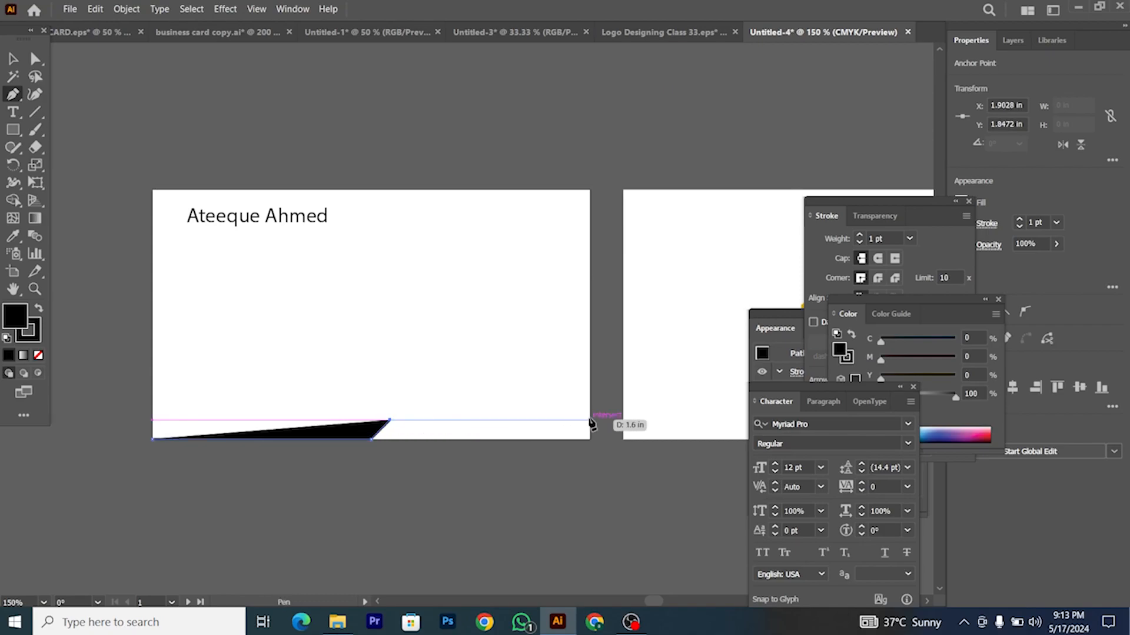
key(ctrl+z)
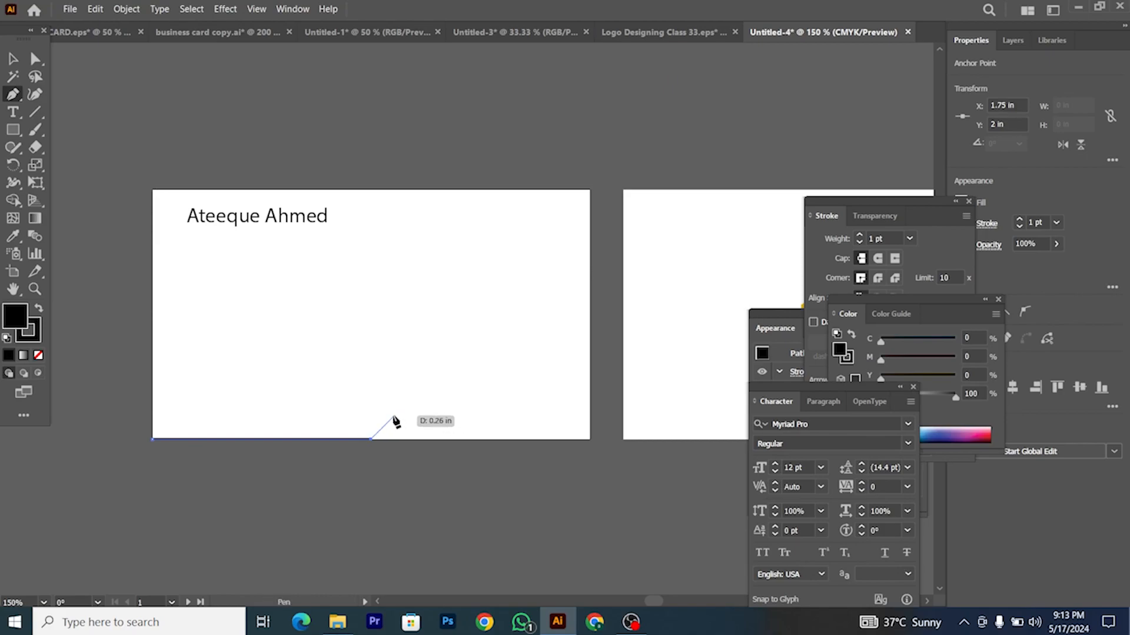
click(398, 412)
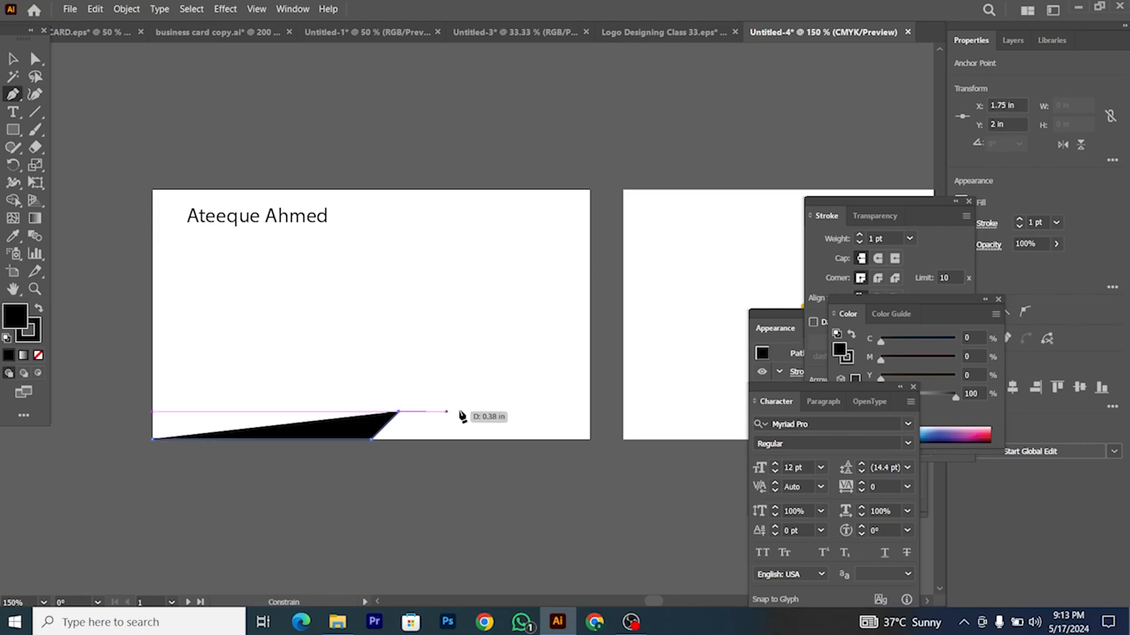
click(590, 412)
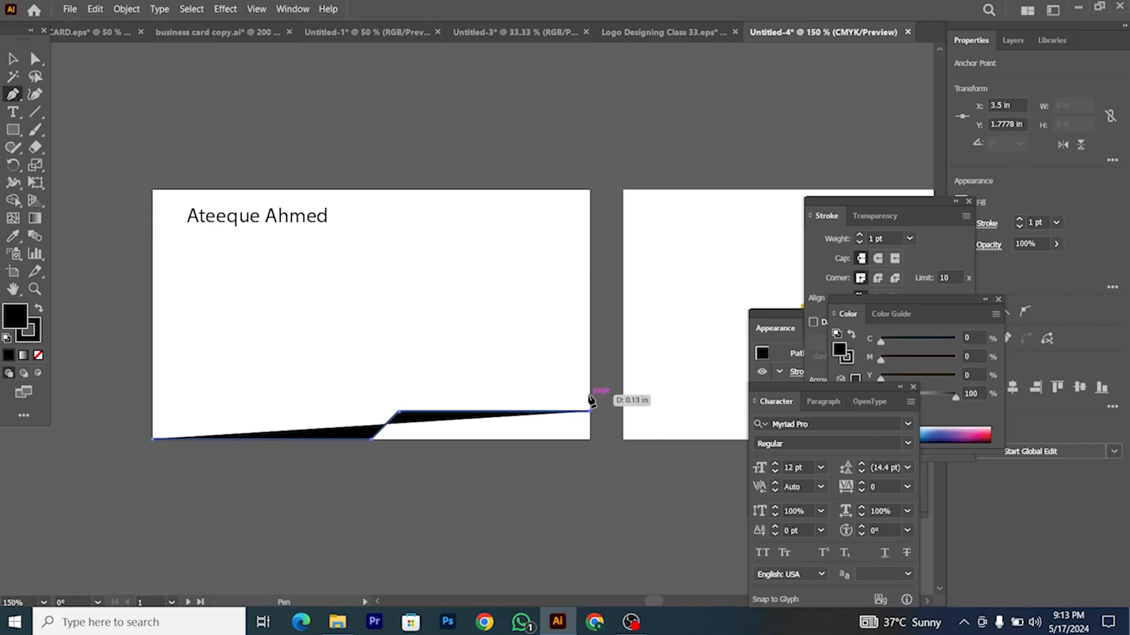
Step: Raise the band at the right edge, run its diagonal step back left, and close the shape
click(590, 393)
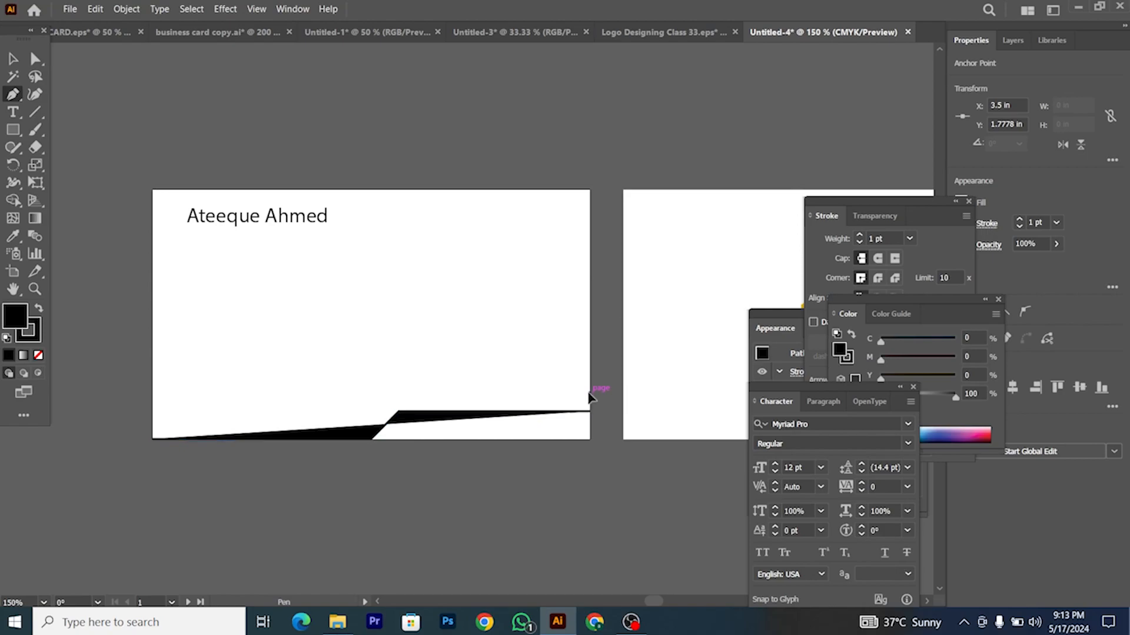
shift+click(389, 392)
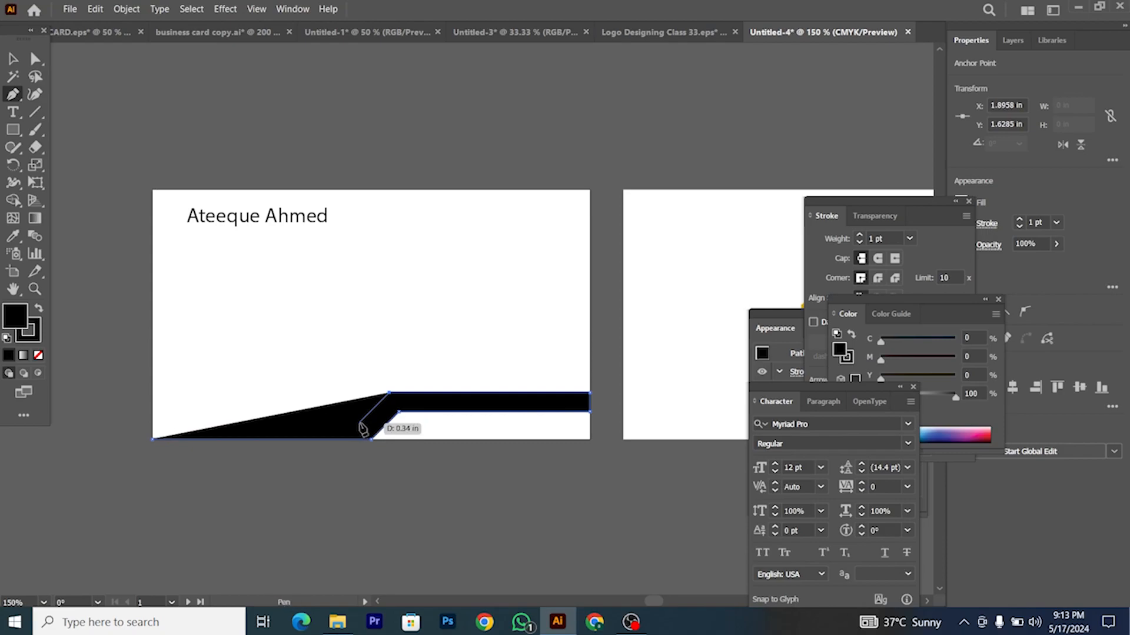
shift+click(359, 423)
shift+click(152, 421)
click(151, 439)
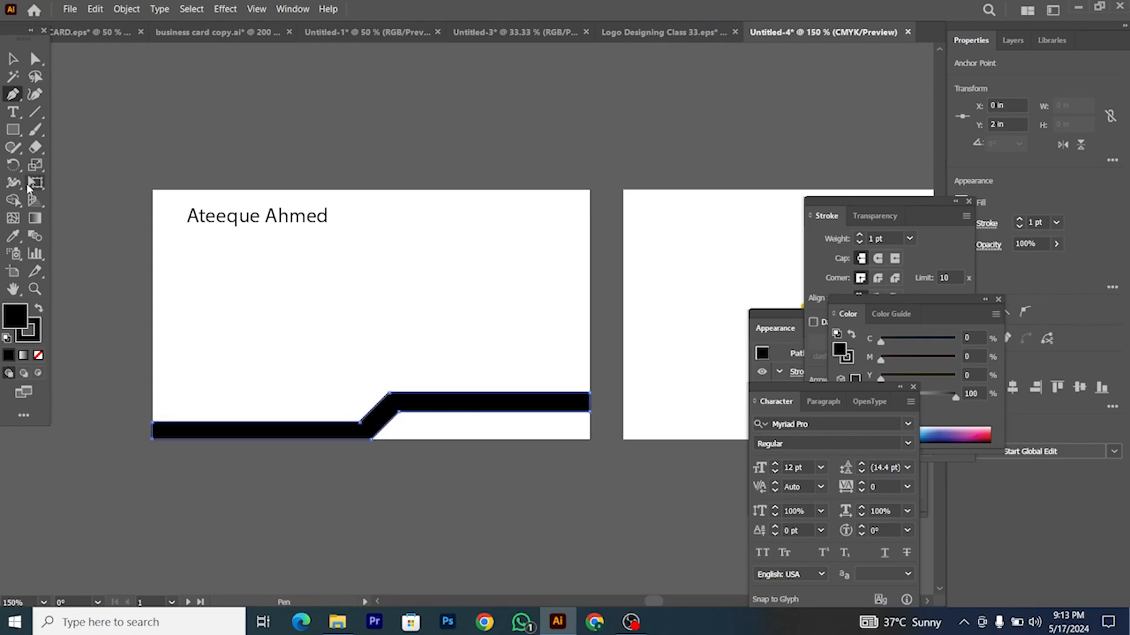
click(13, 58)
click(101, 151)
scroll(453, 330, down, 2)
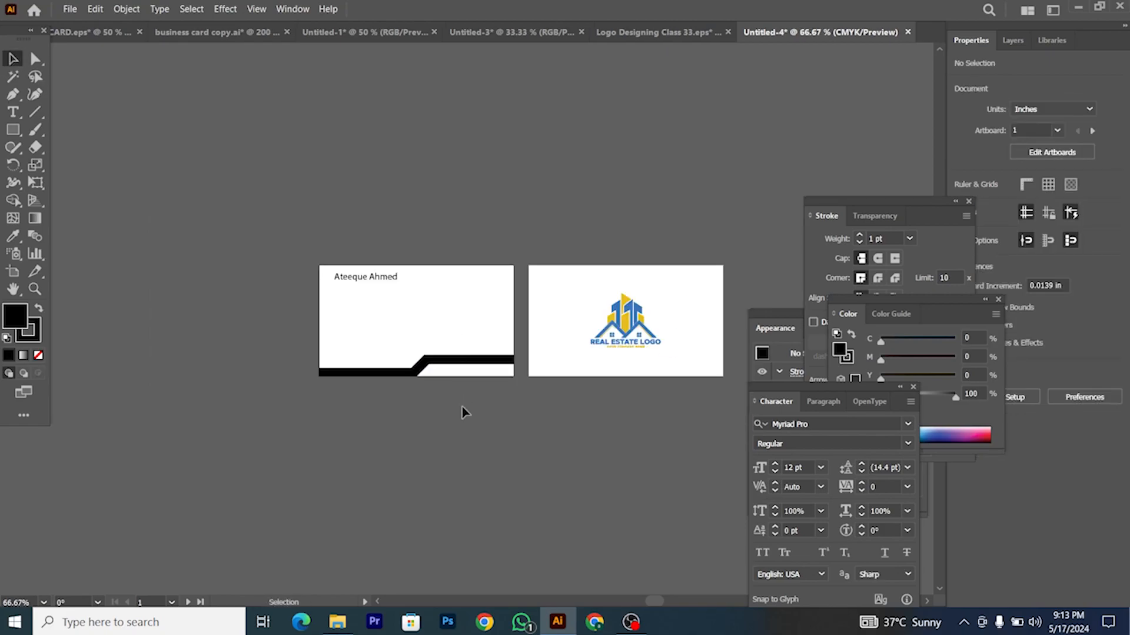
scroll(461, 407, up, 3)
Step: Draw a small square at the right end of the black band
scroll(421, 368, down, 1)
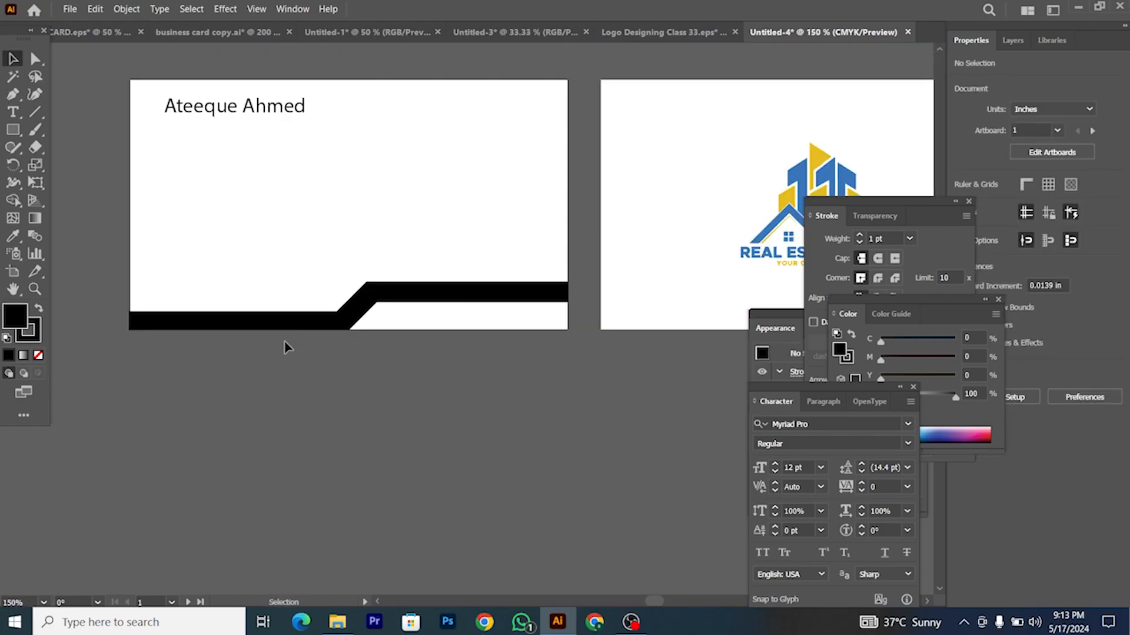
scroll(285, 346, left, 1)
click(13, 130)
scroll(643, 285, up, 2)
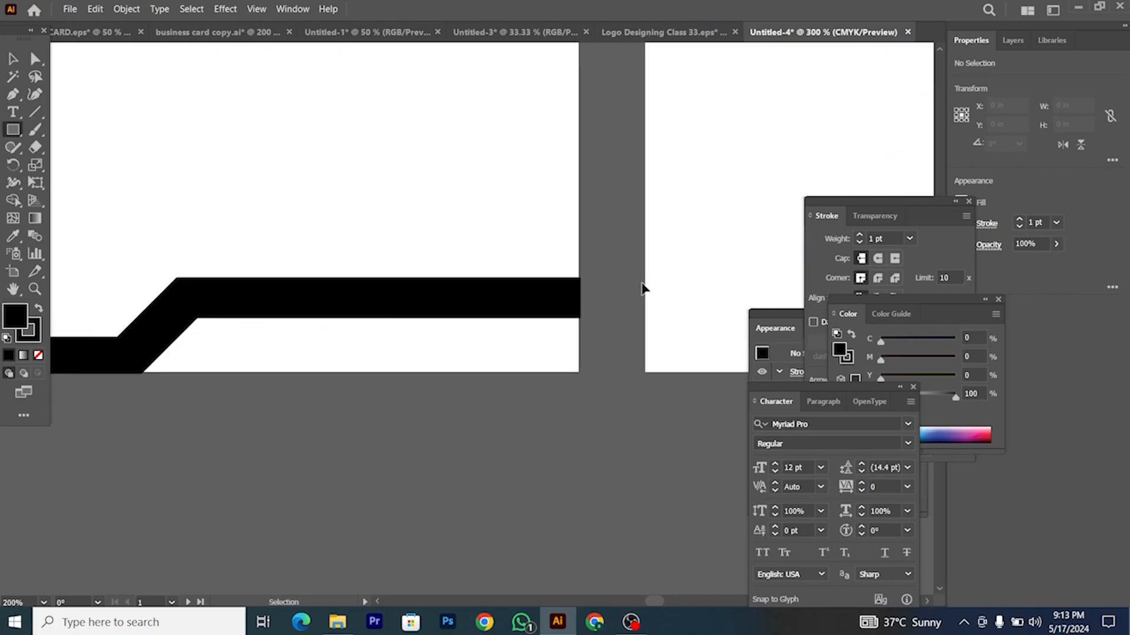
scroll(577, 282, up, 2)
drag(563, 268, 471, 353)
Step: Remove the outlines from the new square and the black band, and adjust the square's height
click(13, 59)
click(30, 335)
click(38, 356)
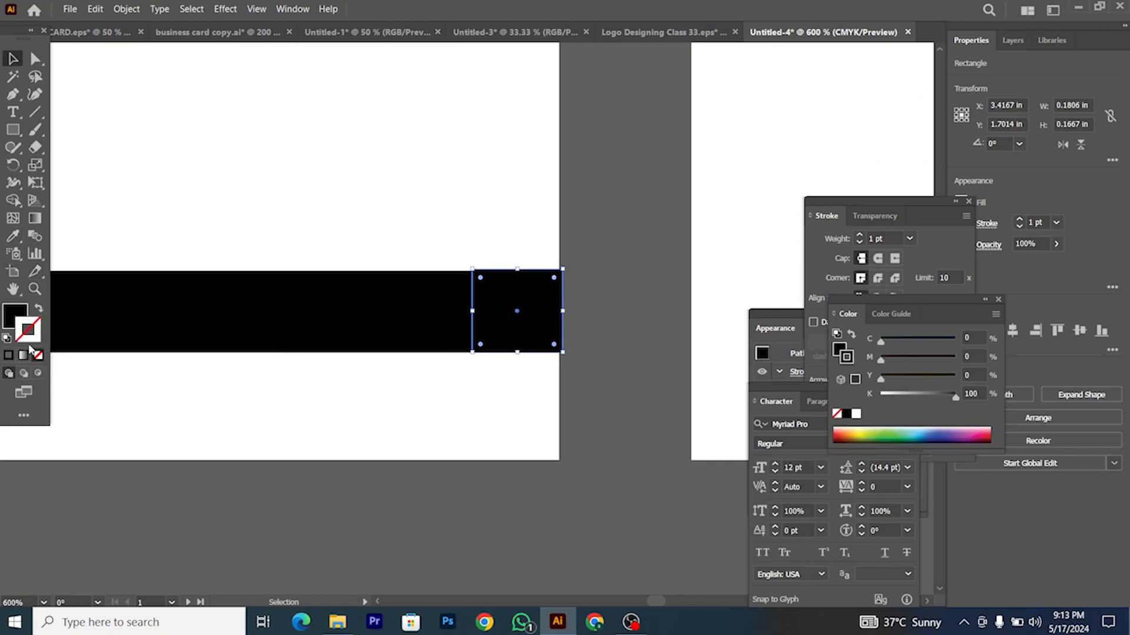
click(15, 313)
scroll(610, 297, up, 2)
click(372, 230)
drag(385, 213, 385, 215)
scroll(467, 255, down, 3)
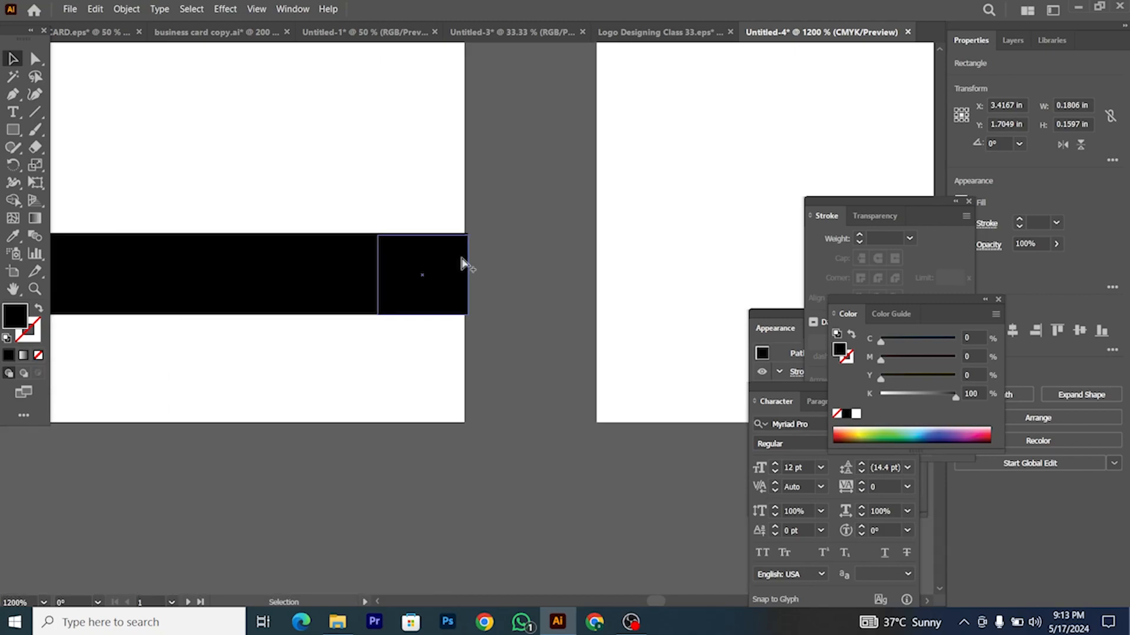
click(330, 228)
click(213, 263)
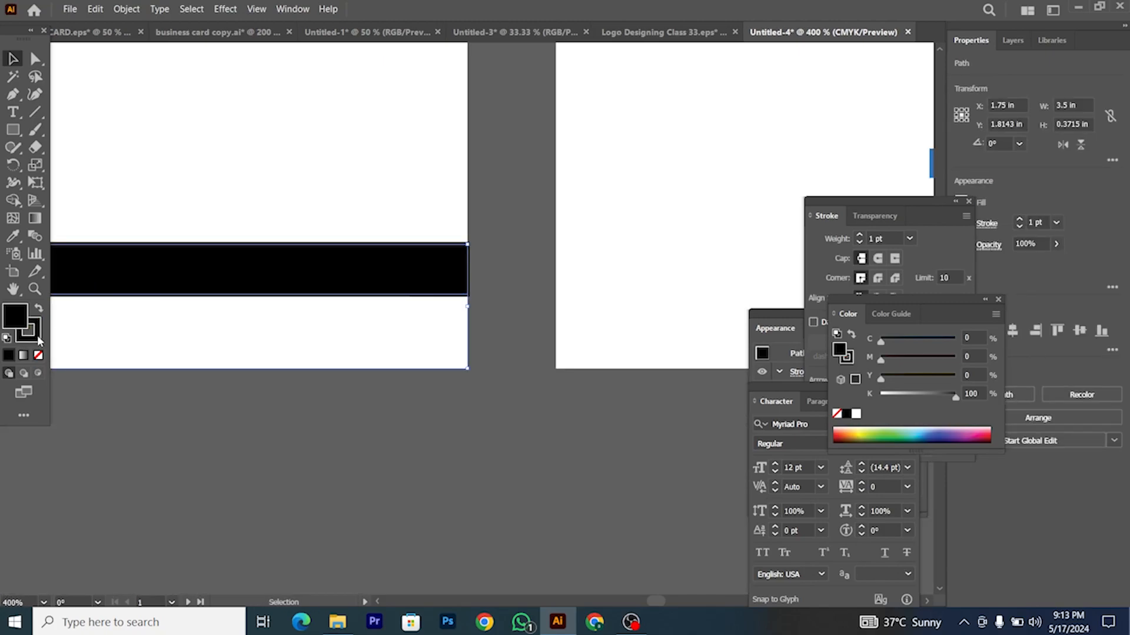
click(38, 355)
Step: Try making the square's edges flush with the band, then undo both changes
click(448, 260)
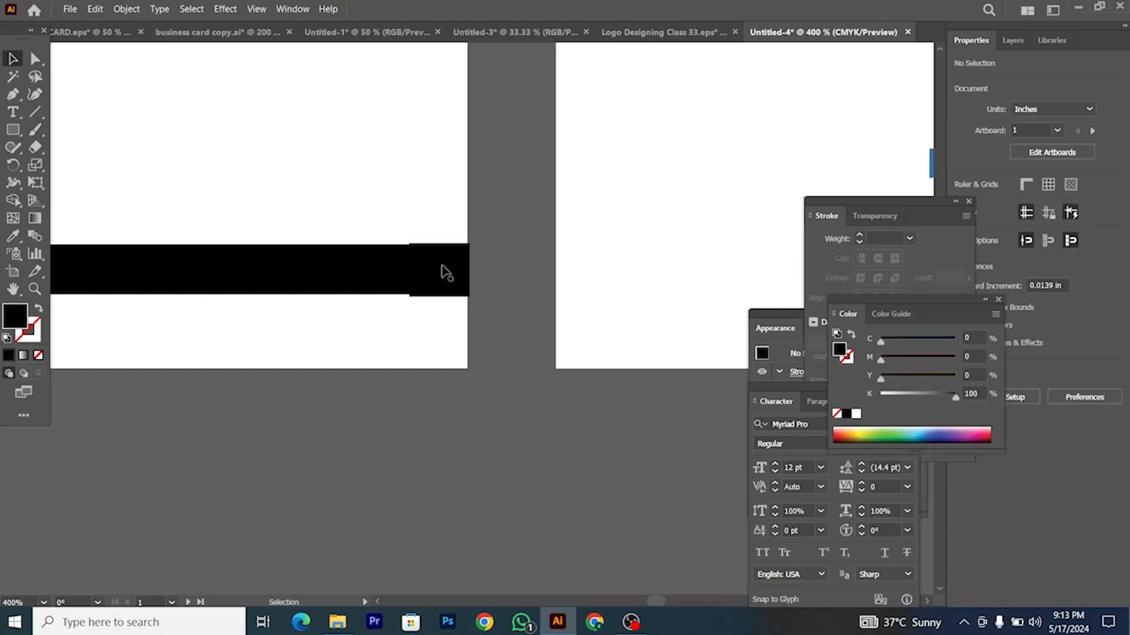
scroll(450, 265, up, 3)
drag(431, 219, 431, 232)
key(ctrl+z)
drag(435, 379, 432, 371)
key(ctrl+z)
scroll(442, 365, down, 2)
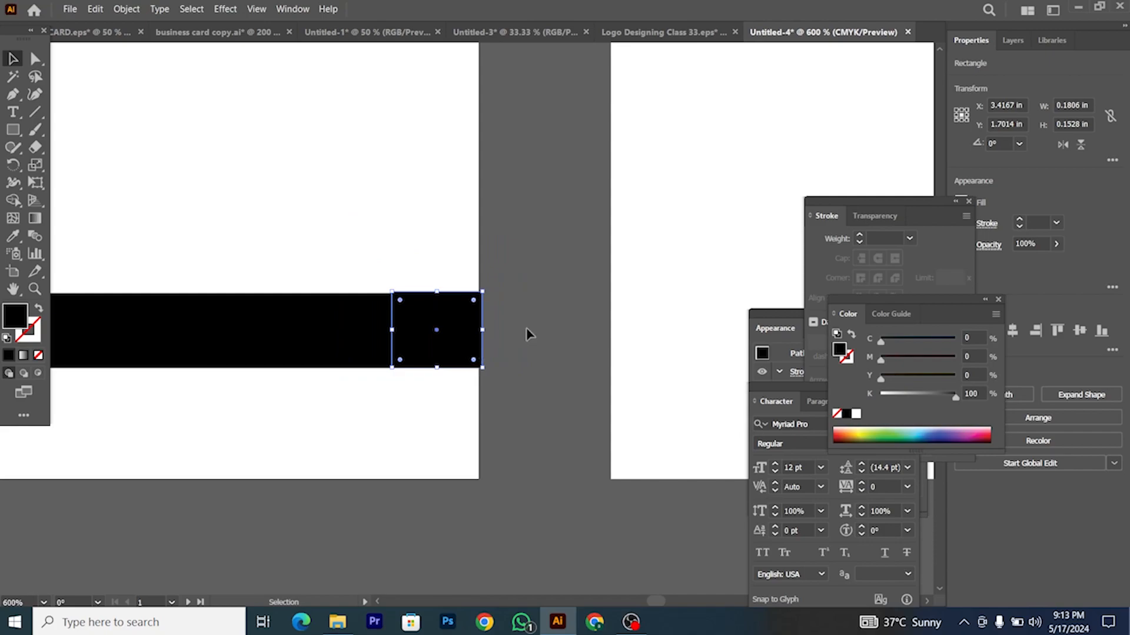
click(555, 353)
scroll(551, 350, down, 2)
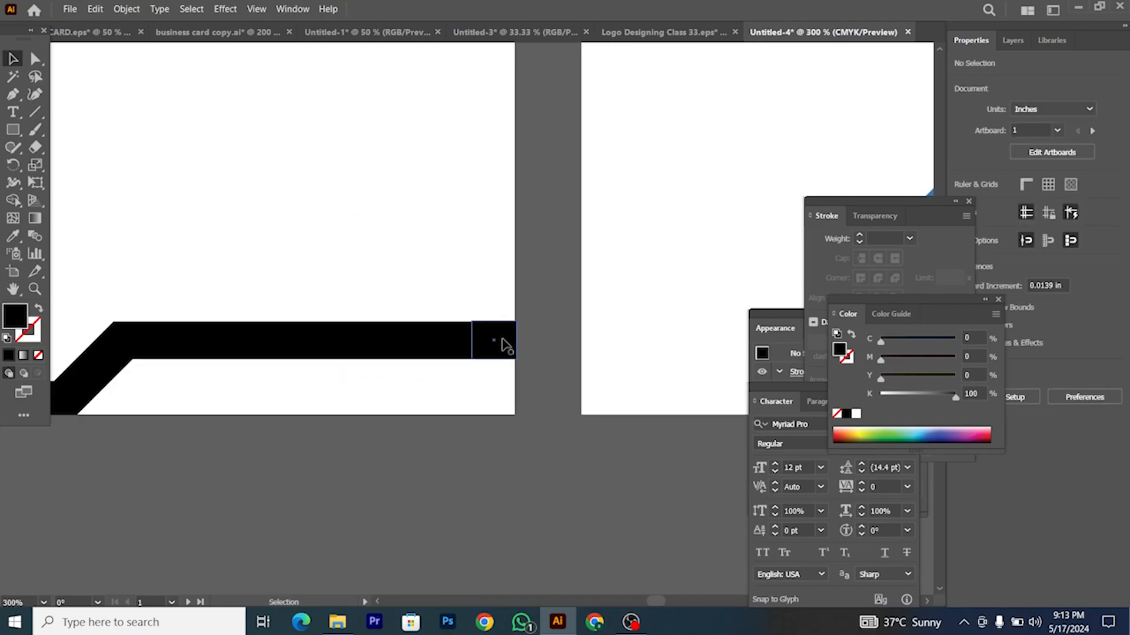
scroll(532, 371, down, 2)
Step: Move the small square to the band's left end and fill it green
drag(524, 358, 112, 393)
scroll(112, 392, up, 3)
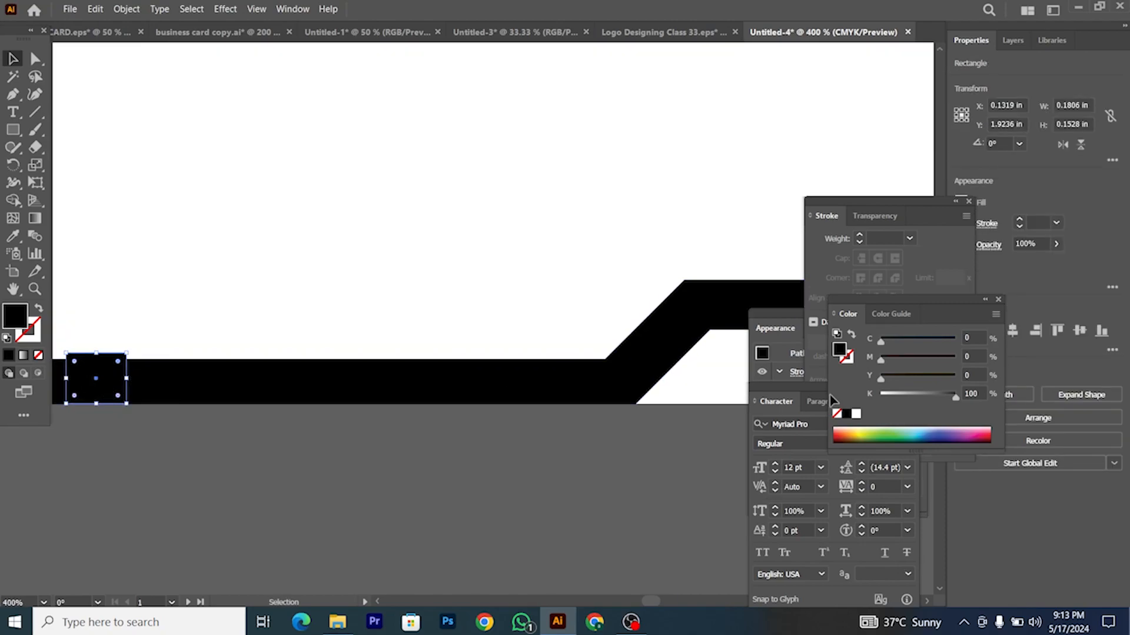
click(873, 433)
scroll(353, 396, left, 2)
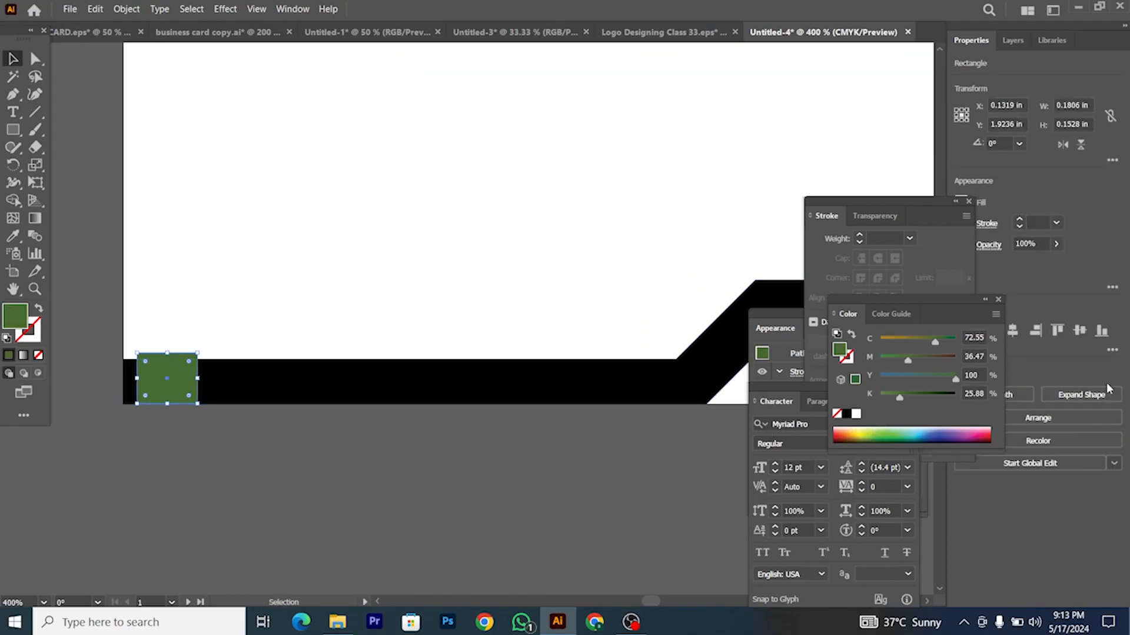
scroll(583, 449, left, 3)
scroll(404, 404, down, 2)
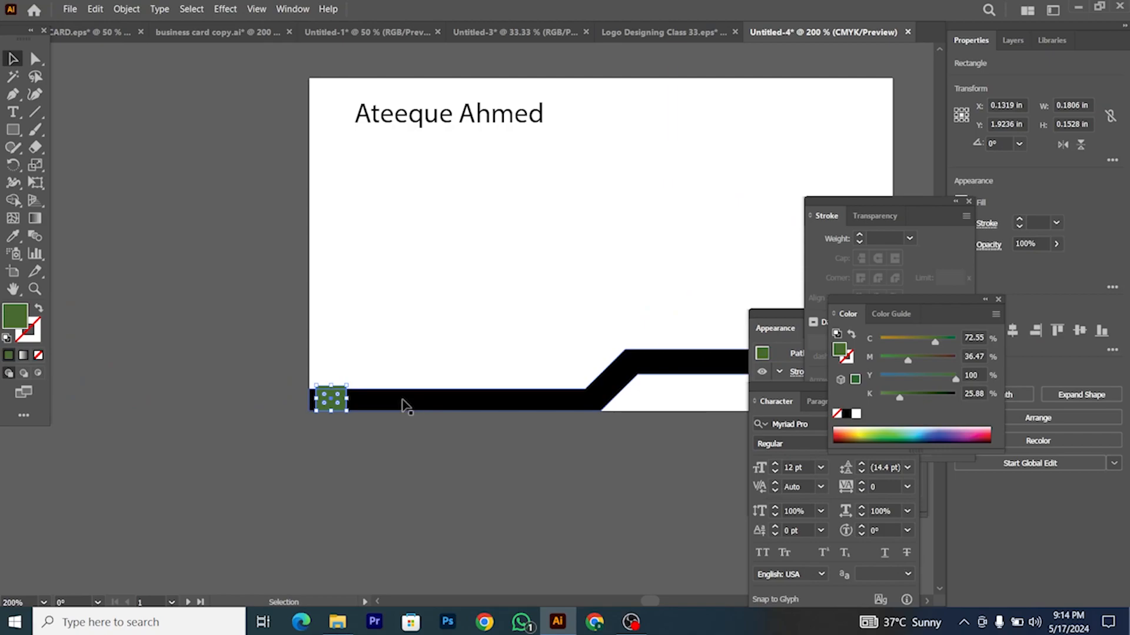
scroll(400, 405, up, 1)
scroll(400, 405, left, 1)
click(346, 399)
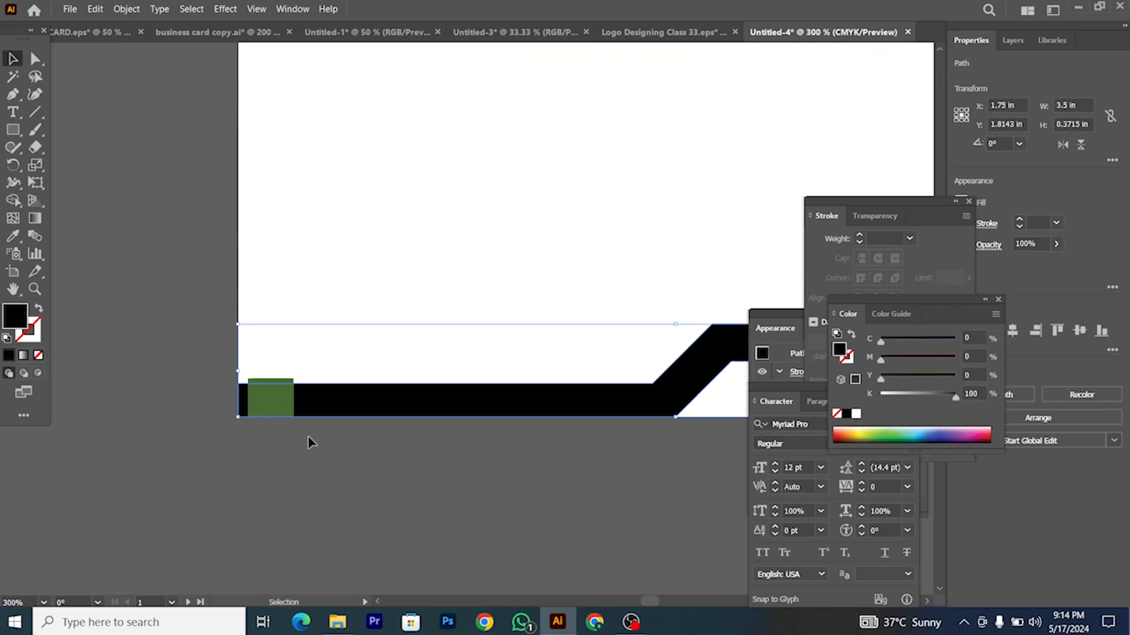
click(287, 410)
click(391, 431)
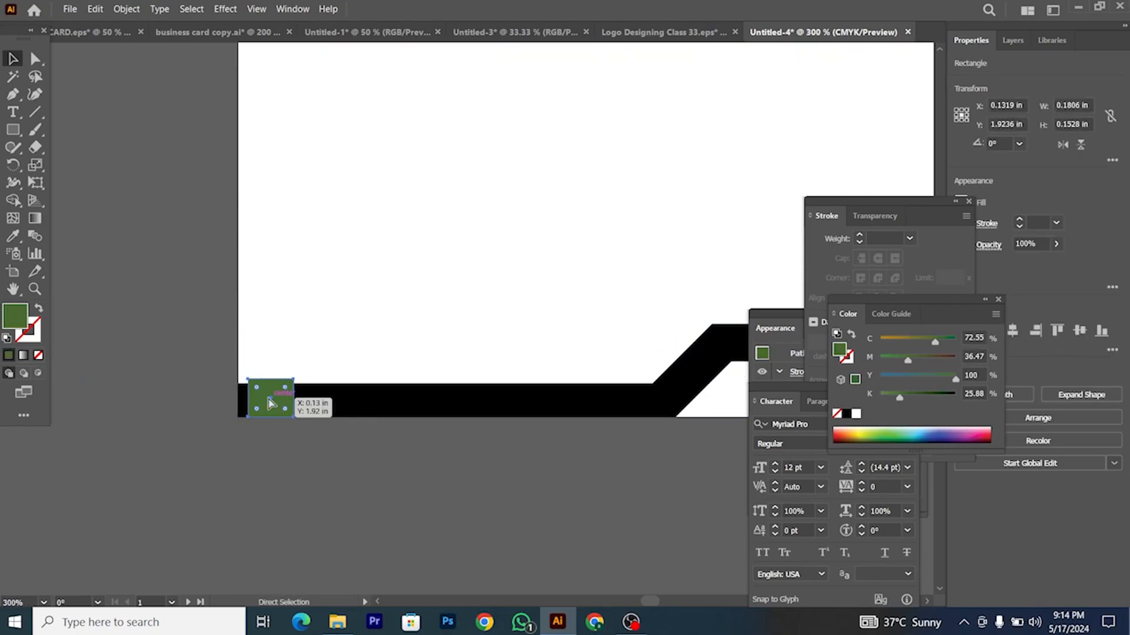
Step: Raise the band's upper-left anchor points slightly and tweak the upper bend anchor
click(35, 59)
scroll(153, 347, right, 1)
drag(148, 351, 627, 394)
scroll(622, 386, up, 2)
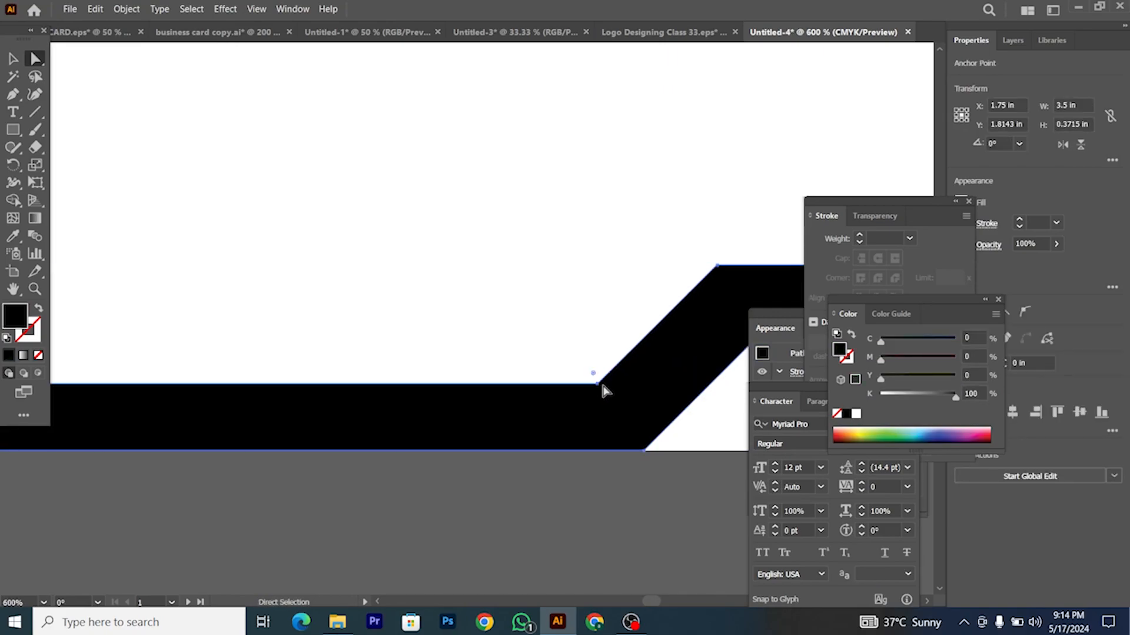
scroll(605, 386, down, 1)
key(Up)
key(Up)
key(Up)
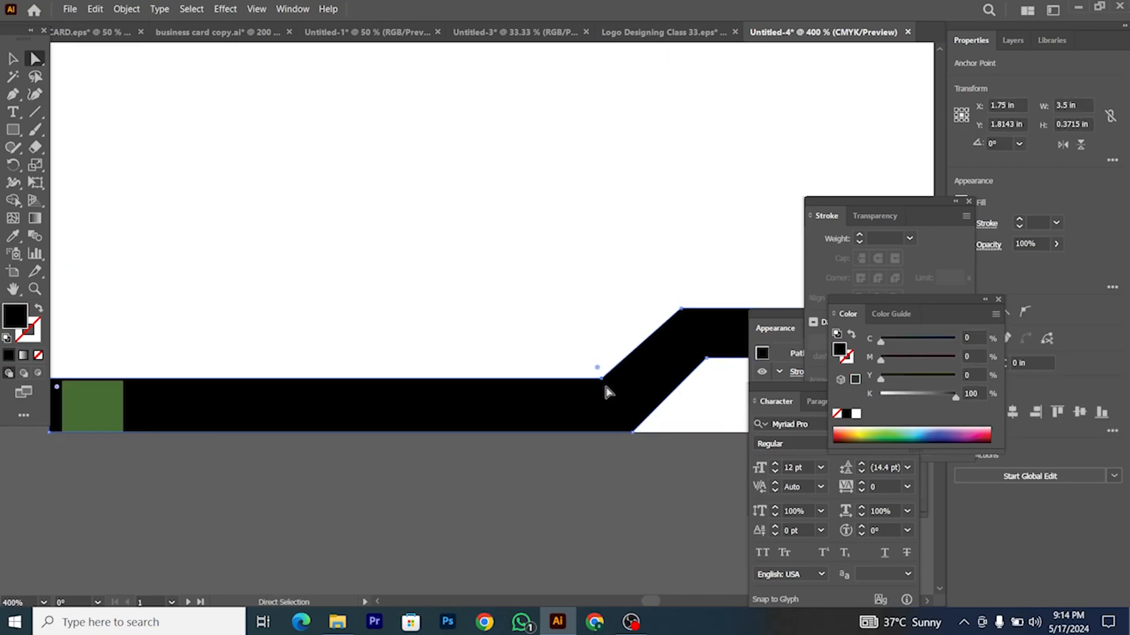
scroll(606, 391, up, 2)
drag(596, 384, 596, 381)
scroll(601, 386, down, 3)
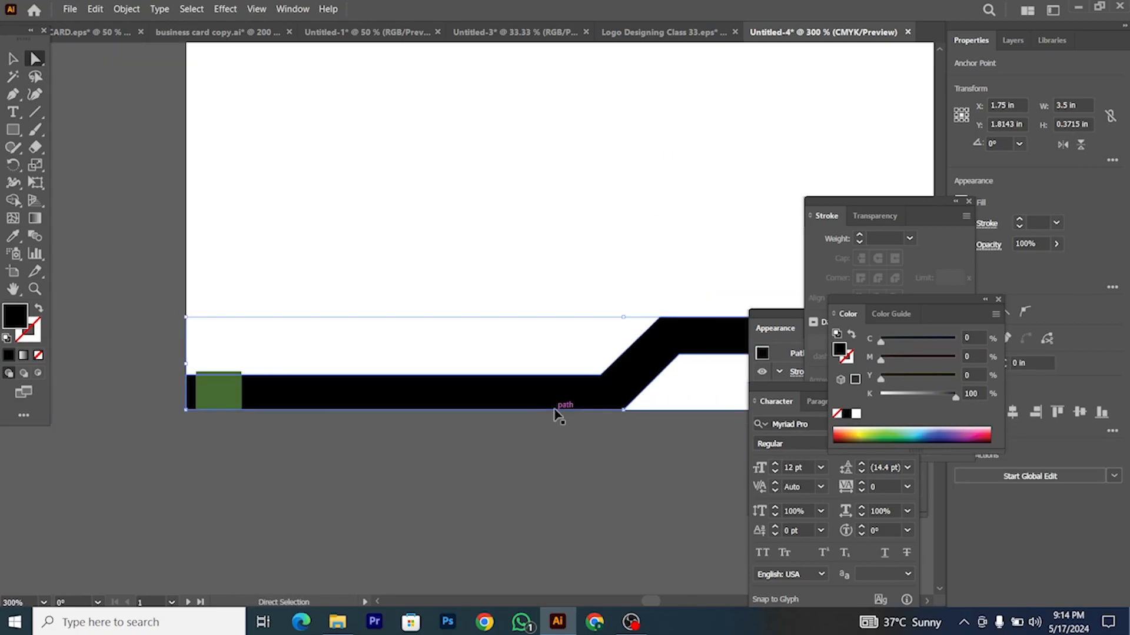
scroll(581, 405, down, 3)
scroll(587, 403, up, 4)
click(517, 329)
scroll(518, 329, down, 3)
click(429, 410)
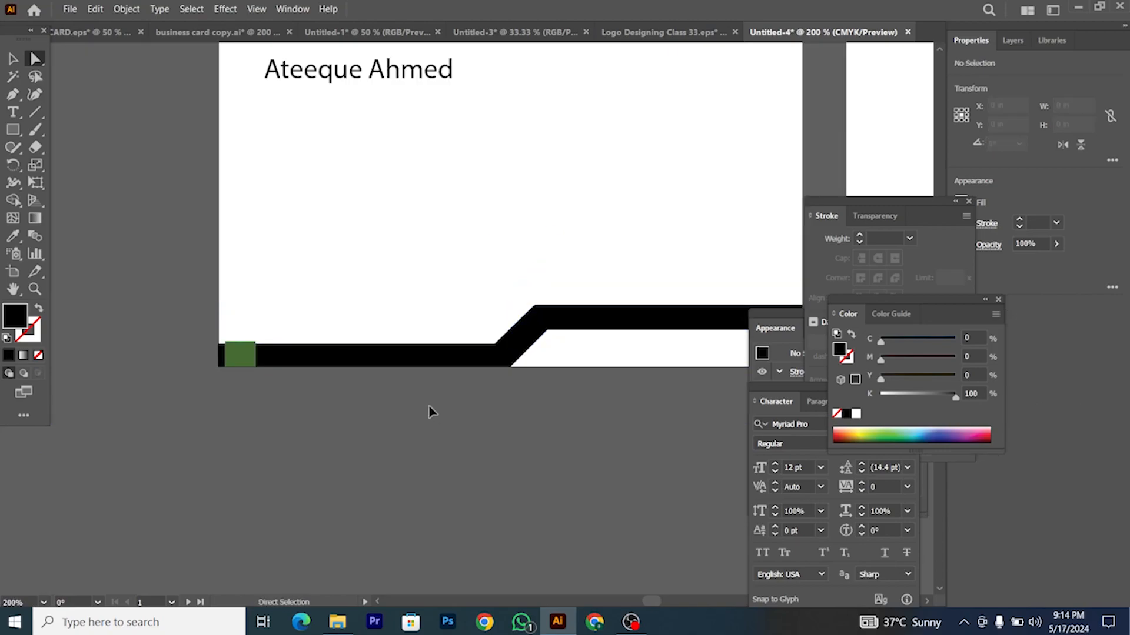
Step: Try moving the green square right along the band, then undo the move
click(240, 354)
click(13, 59)
scroll(234, 282, right, 2)
click(227, 333)
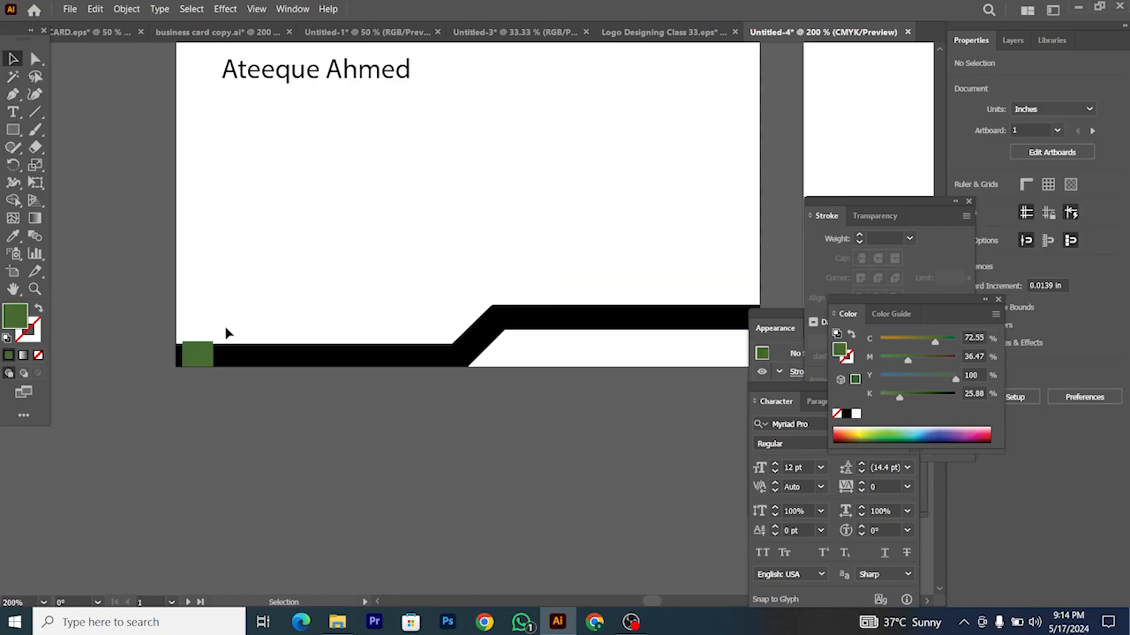
scroll(207, 350, up, 3)
scroll(207, 350, down, 3)
drag(207, 349, 676, 317)
scroll(677, 318, up, 3)
scroll(676, 318, down, 3)
key(ctrl+z)
scroll(317, 350, up, 2)
scroll(297, 323, down, 1)
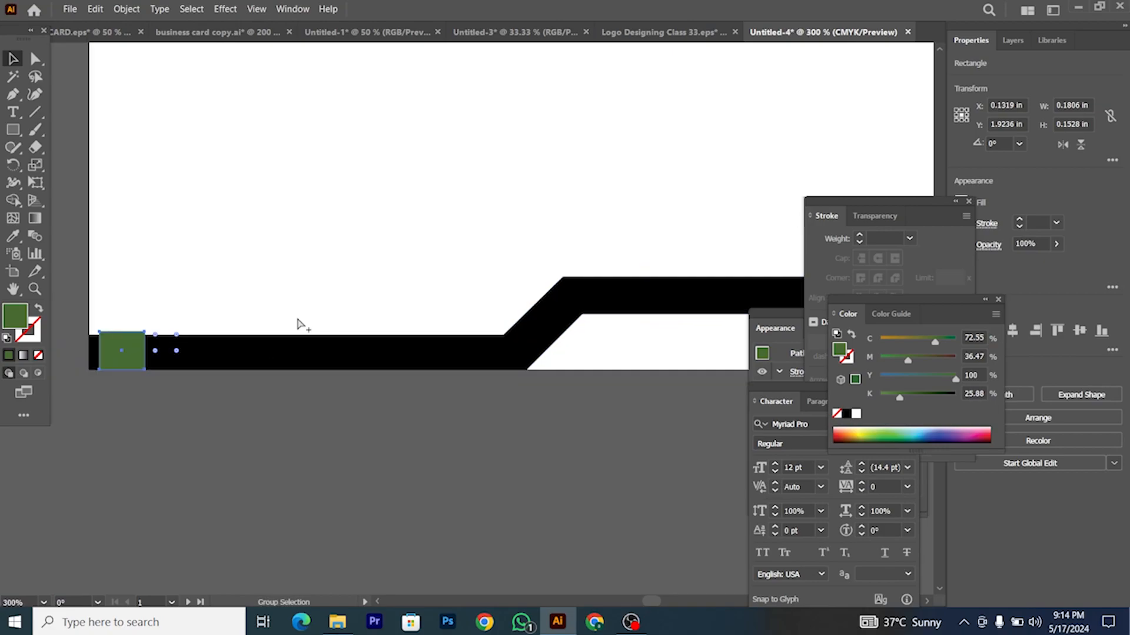
scroll(92, 369, left, 1)
click(112, 309)
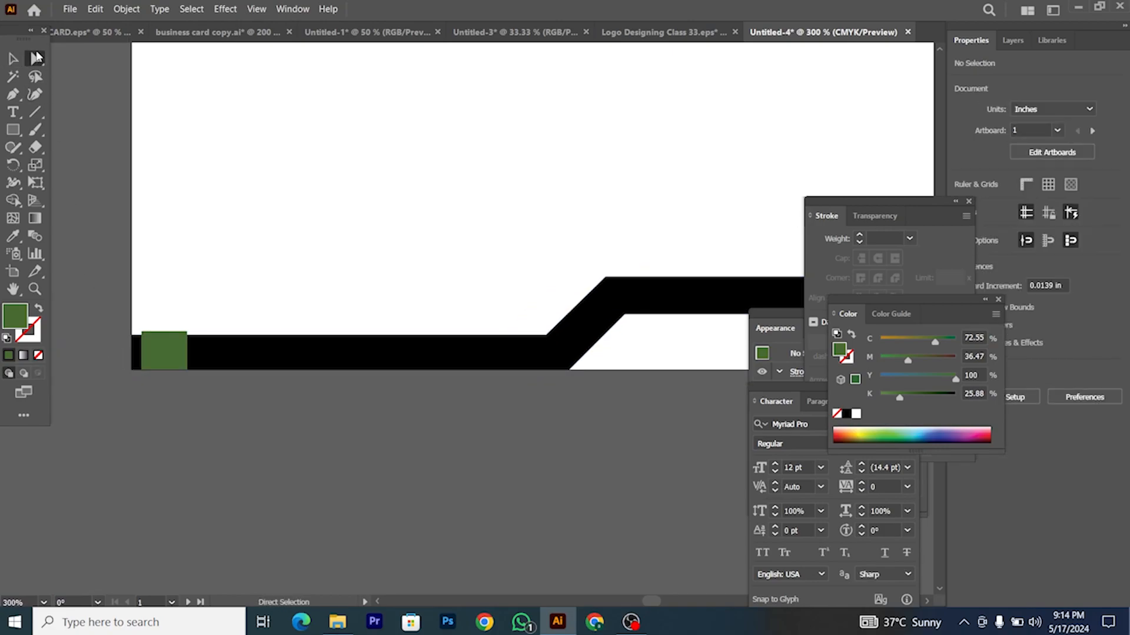
Step: Try reshaping the band's left part at a selected anchor, then undo it
click(37, 57)
drag(126, 270, 556, 349)
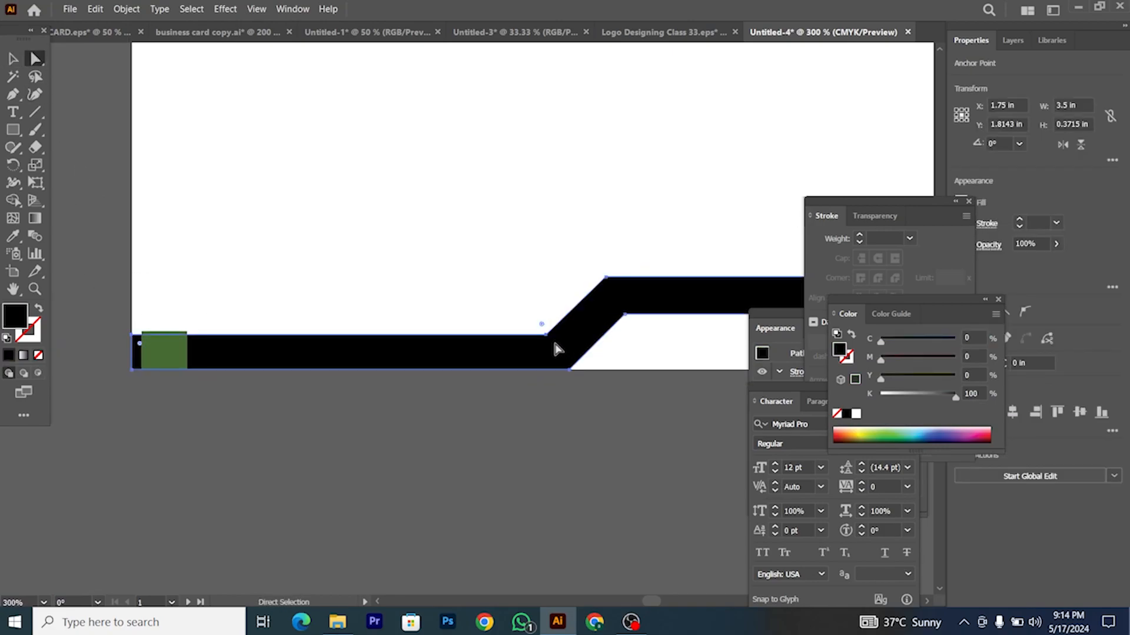
scroll(556, 348, up, 6)
drag(542, 319, 542, 309)
scroll(545, 318, down, 7)
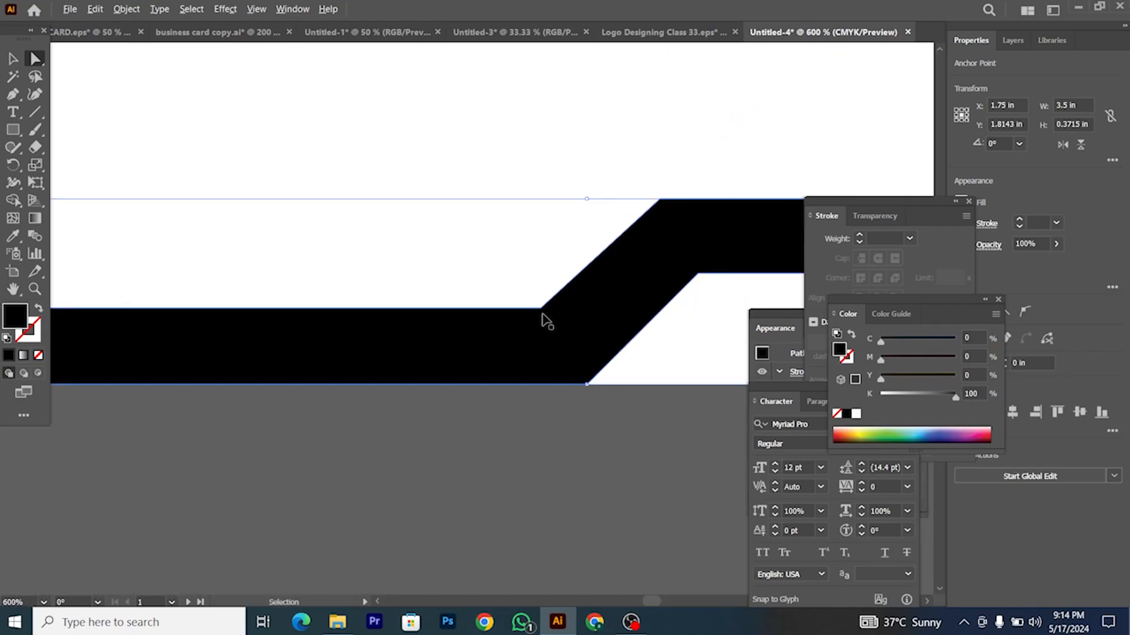
key(ctrl+z)
key(ctrl+z)
scroll(386, 278, right, 1)
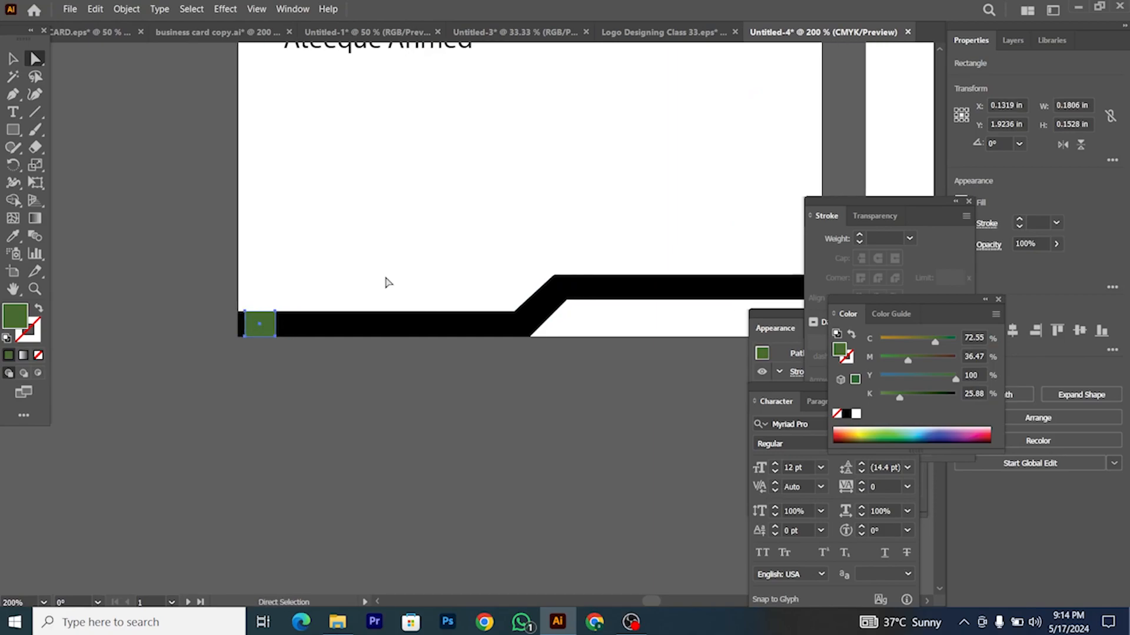
click(383, 282)
scroll(347, 360, down, 2)
scroll(341, 367, right, 1)
scroll(340, 374, up, 5)
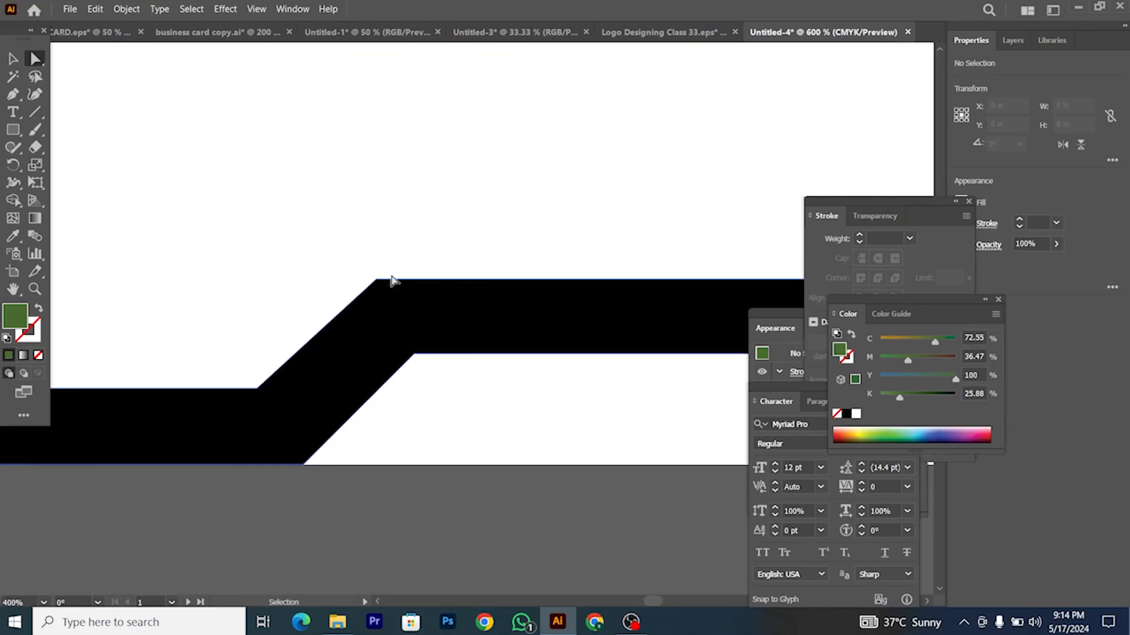
Step: Nudge the band's upper and lower bend points to the left with the arrow key
drag(354, 247, 432, 287)
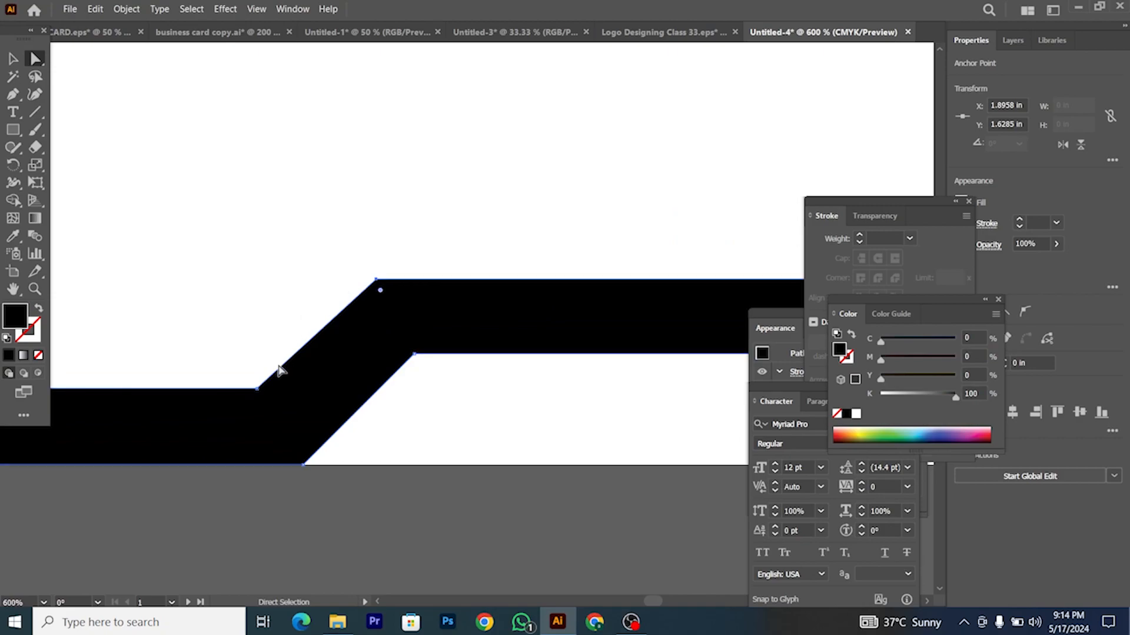
shift+click(257, 389)
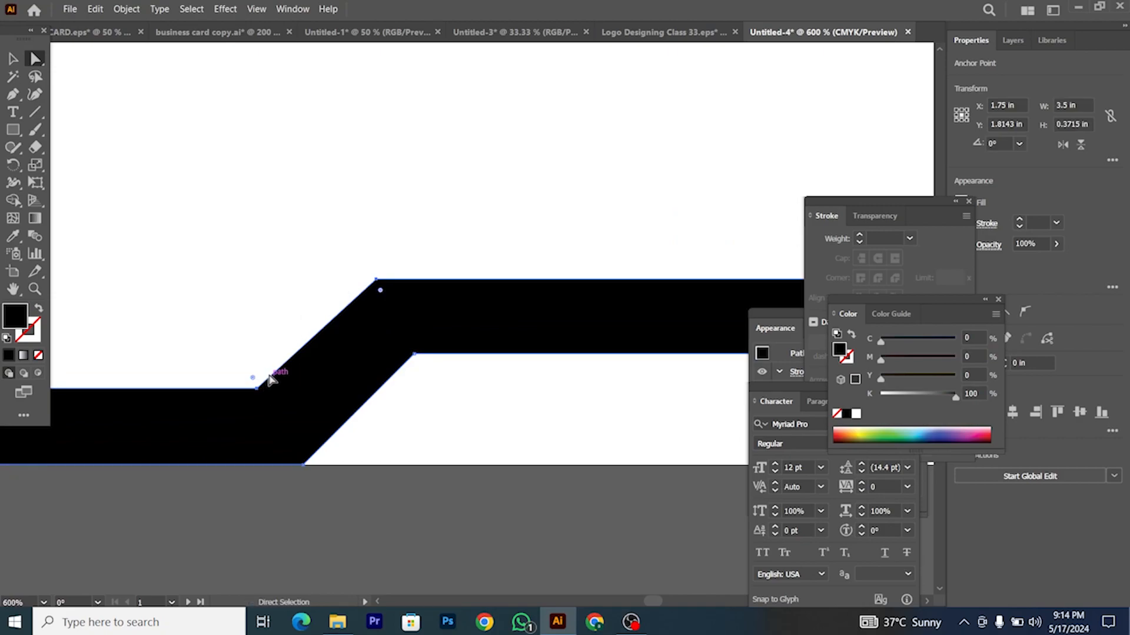
key(Left)
key(Left)
key(Left)
key(Left)
click(416, 433)
scroll(416, 429, down, 5)
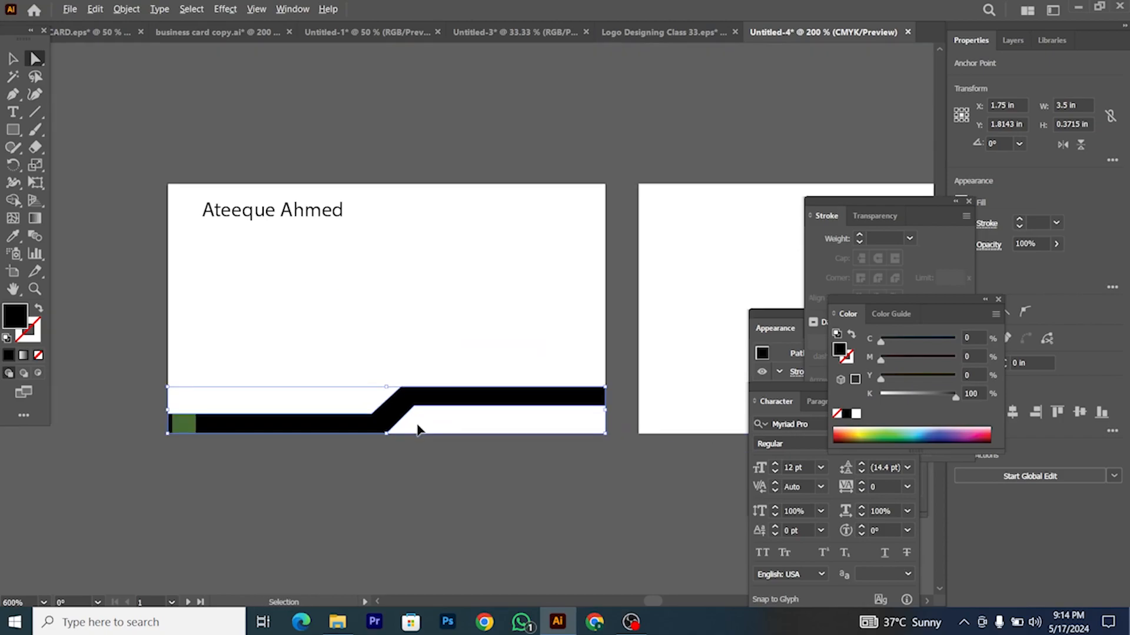
scroll(423, 429, up, 5)
click(398, 362)
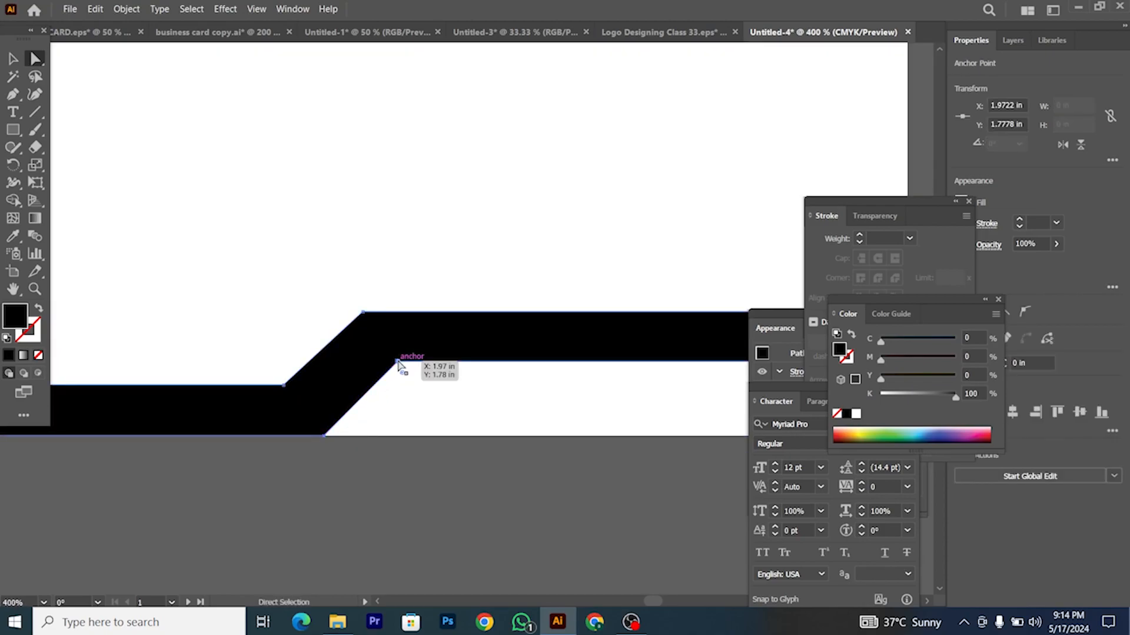
click(324, 435)
scroll(428, 434, down, 3)
click(436, 435)
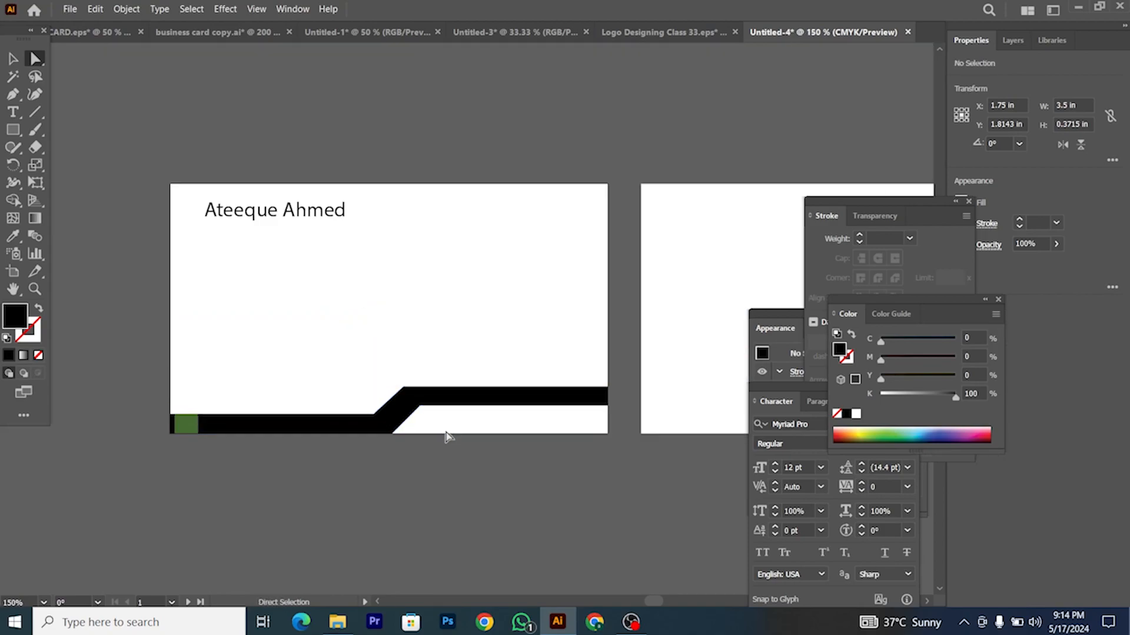
scroll(500, 404, up, 1)
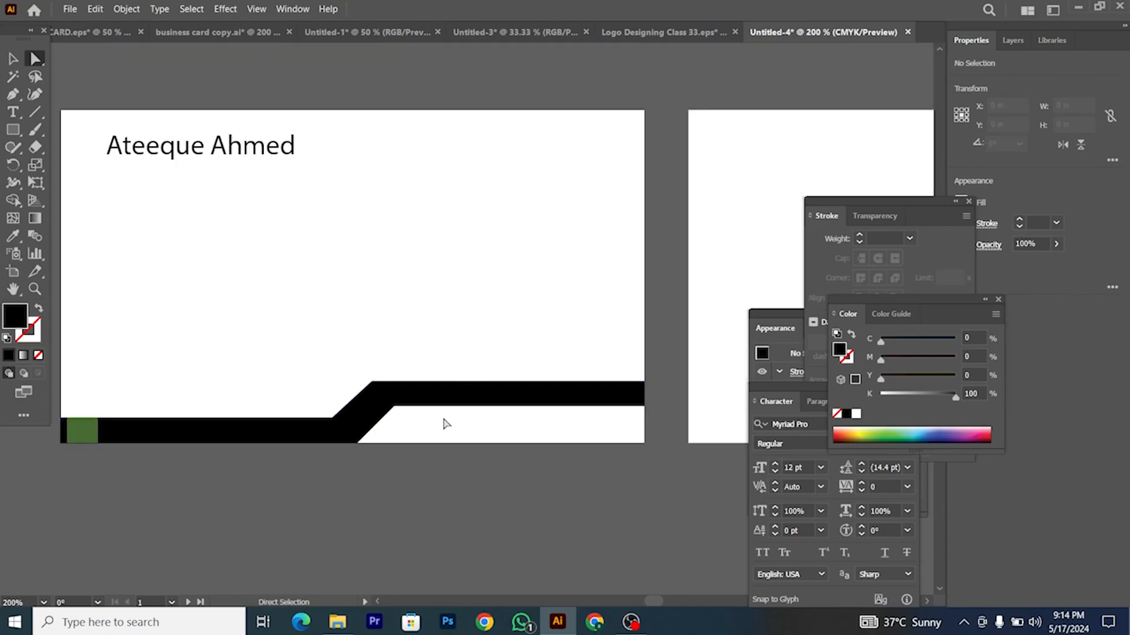
Step: Move the green square to the raised bar's right end, then off the card below
click(15, 63)
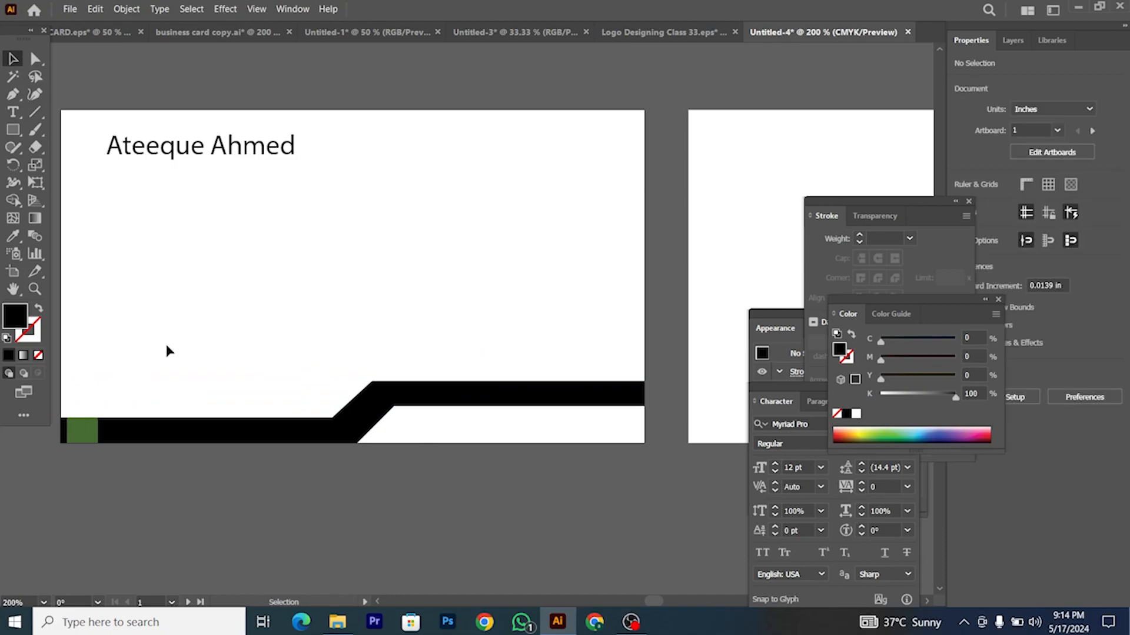
drag(91, 428, 602, 392)
click(573, 482)
scroll(574, 482, down, 2)
drag(583, 436, 560, 497)
click(559, 486)
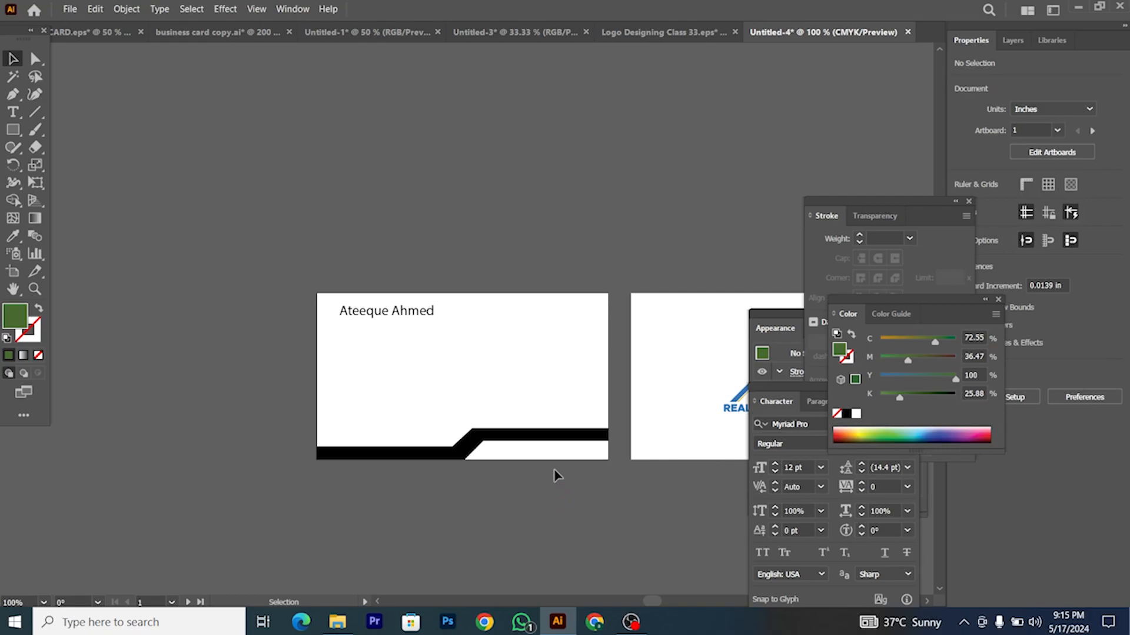
scroll(559, 470, up, 2)
scroll(553, 459, up, 1)
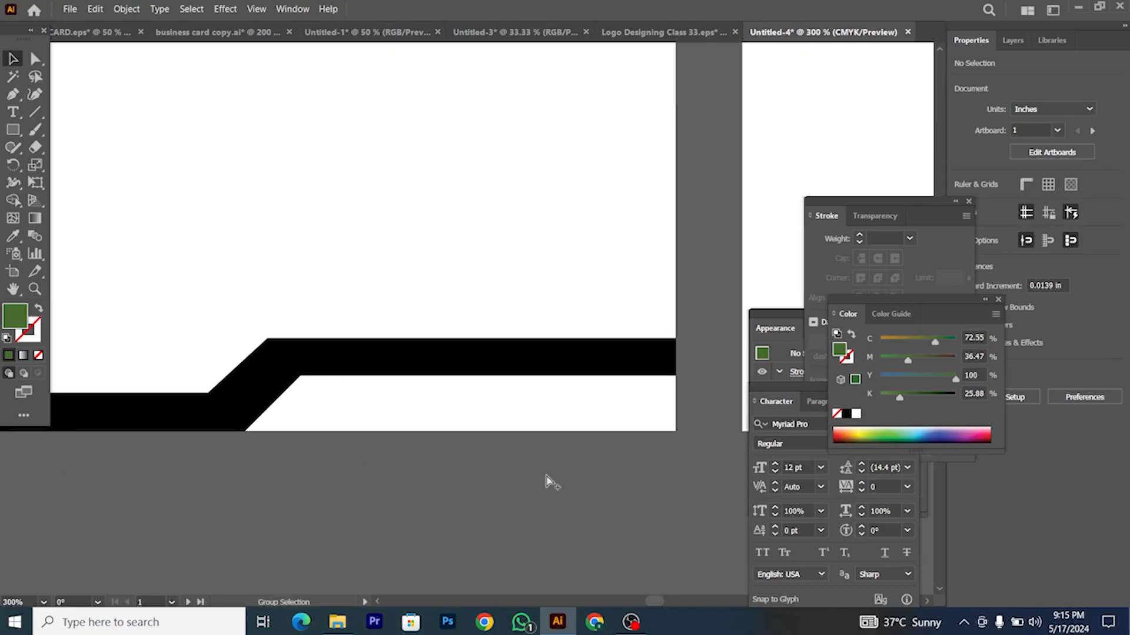
Step: Draw a four-corner shape with the Pen filling the area under the band's raised section
click(16, 100)
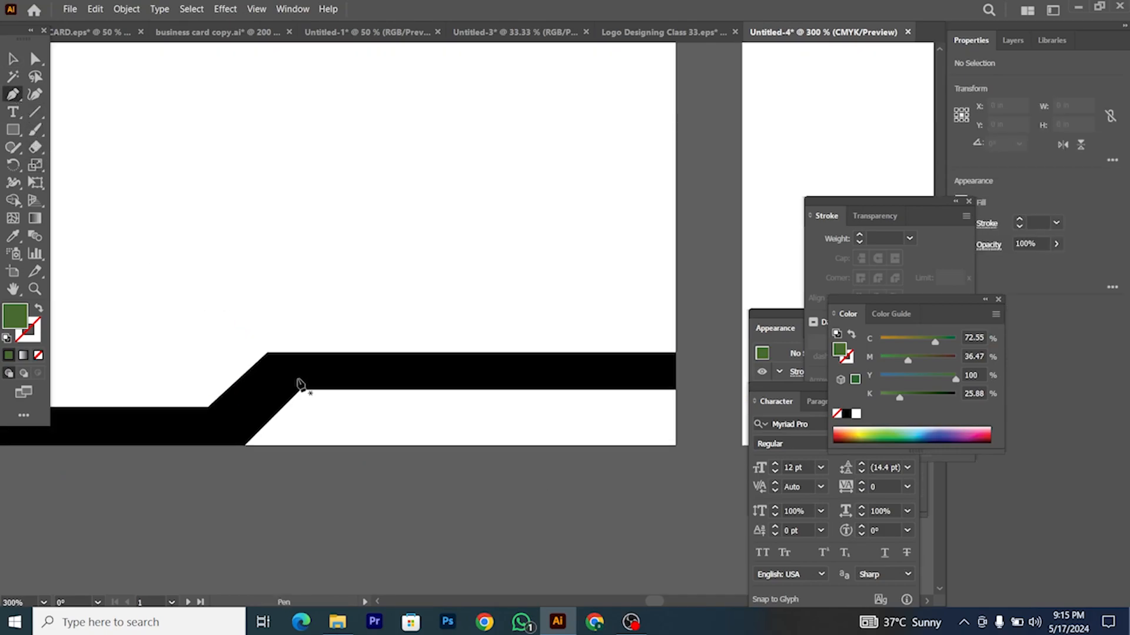
click(300, 390)
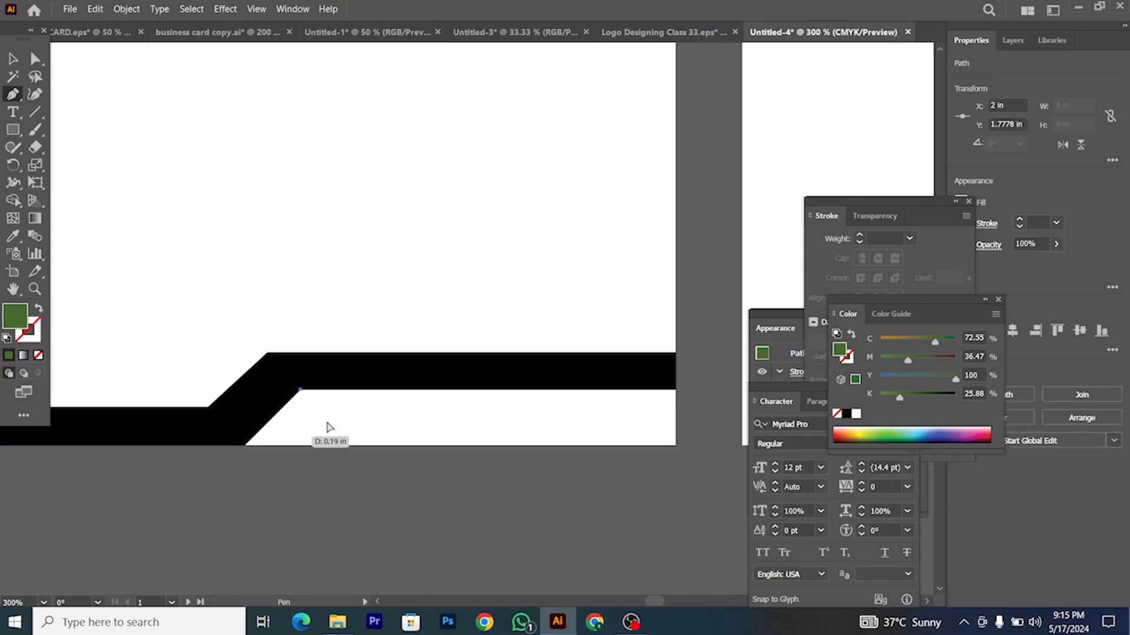
key(Escape)
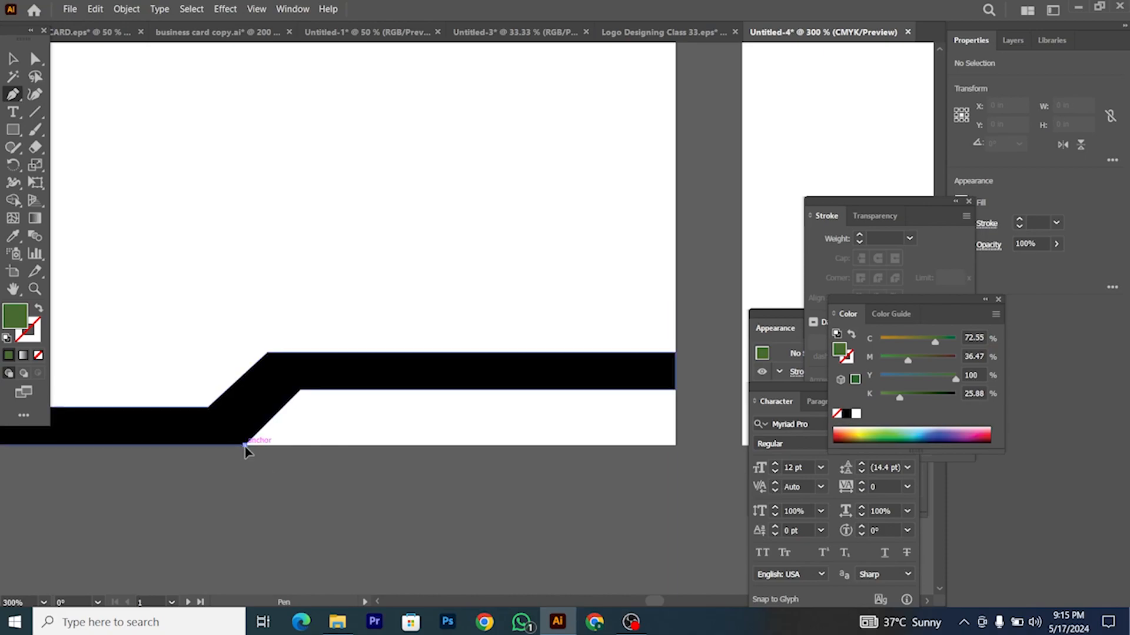
click(301, 389)
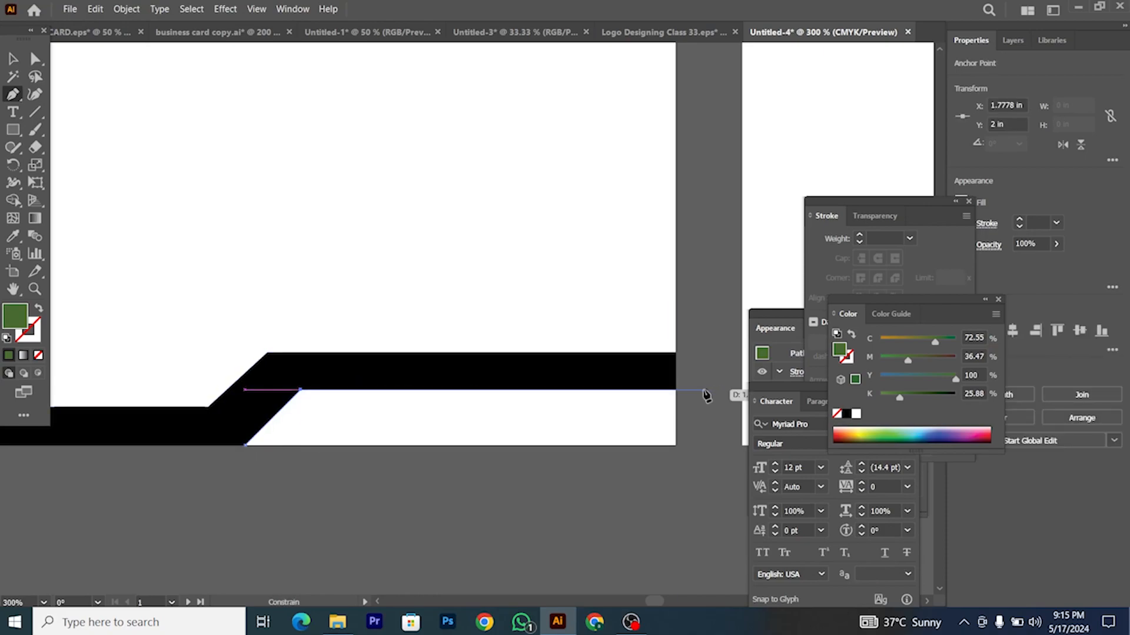
click(675, 389)
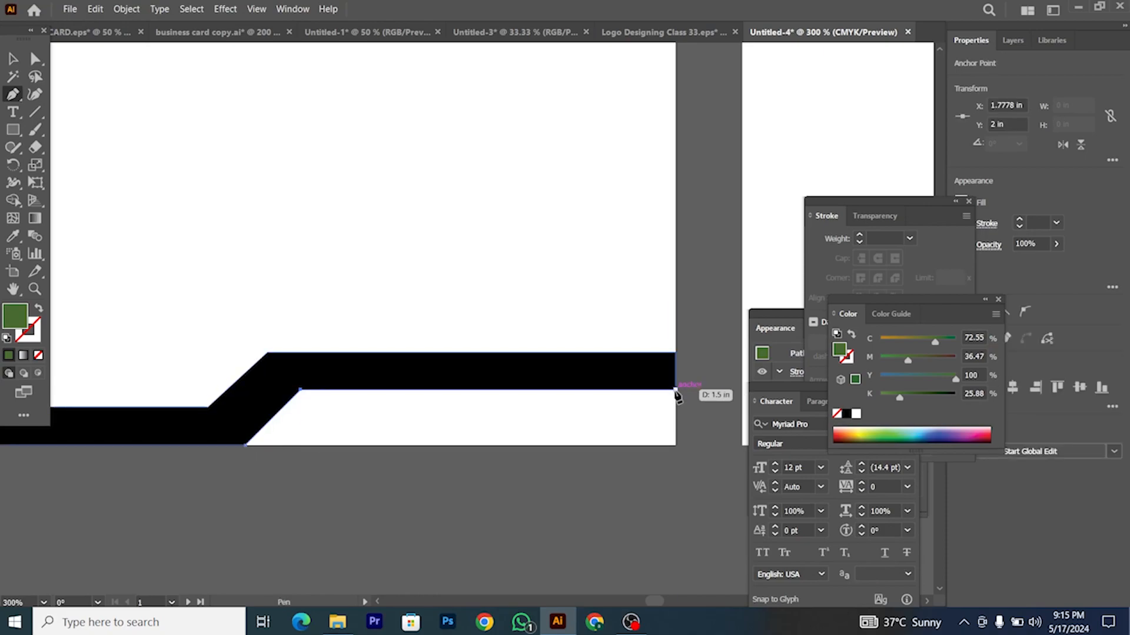
click(675, 446)
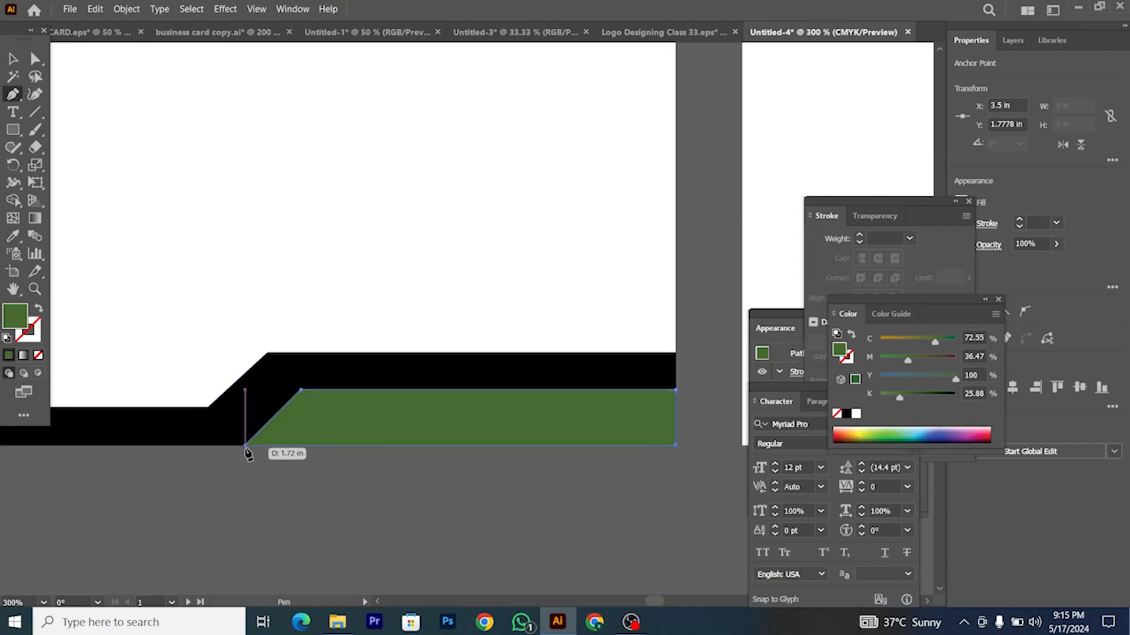
click(246, 446)
click(13, 58)
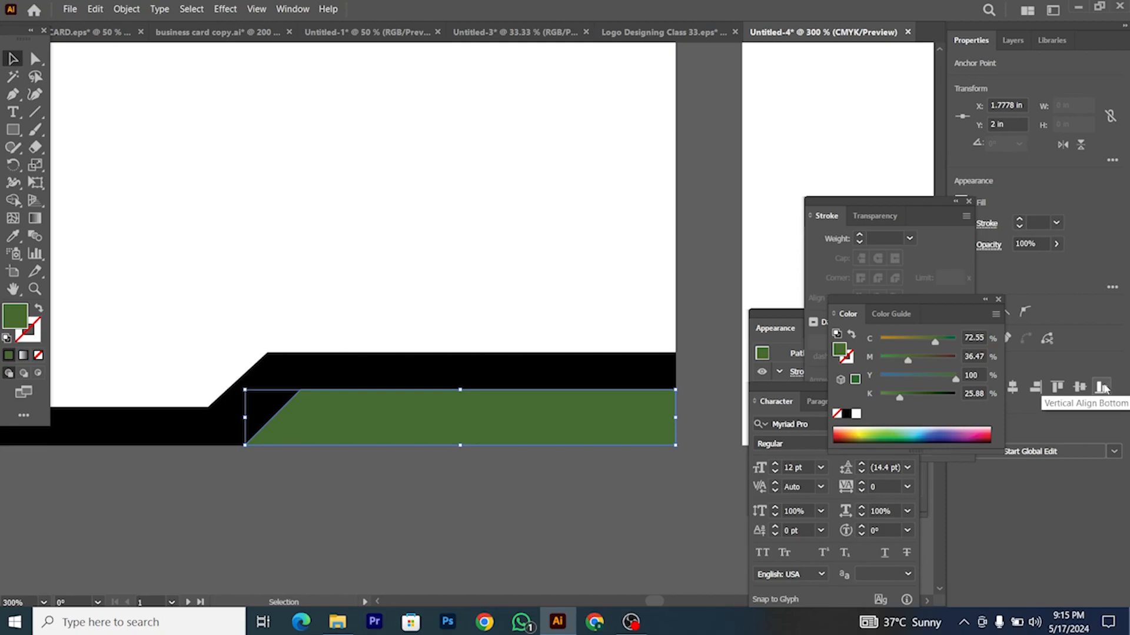
Step: Duplicate the green shape up into the middle of the card
key(ctrl+1)
click(507, 518)
drag(512, 490, 353, 454)
key(ctrl+z)
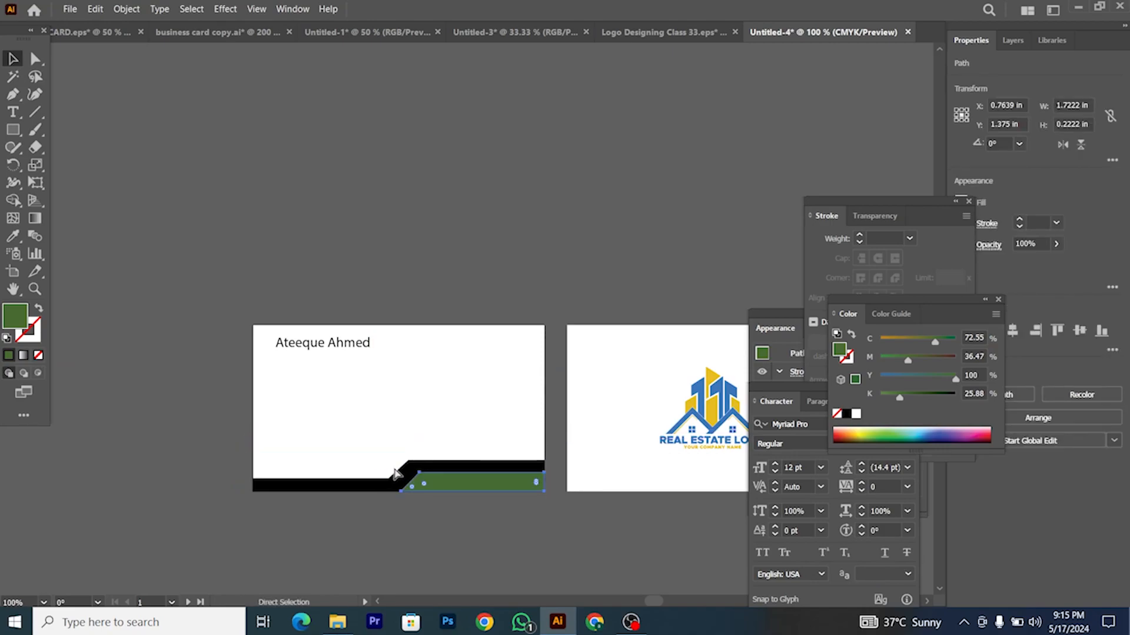
scroll(396, 470, right, 1)
click(411, 494)
scroll(396, 486, up, 2)
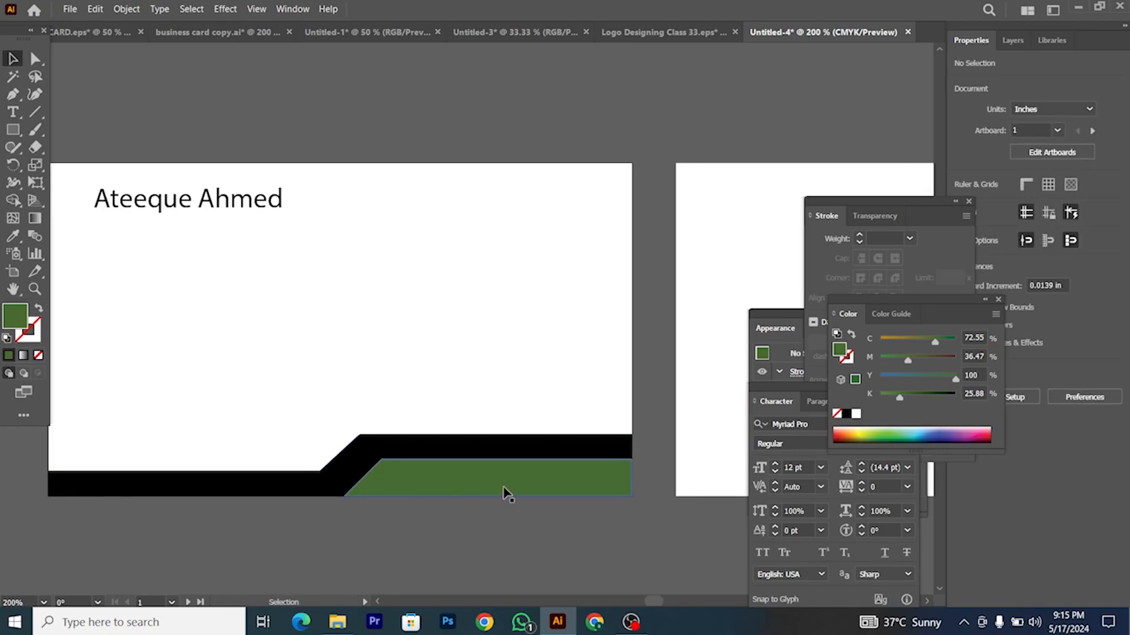
scroll(497, 492, down, 1)
drag(520, 456, 318, 323)
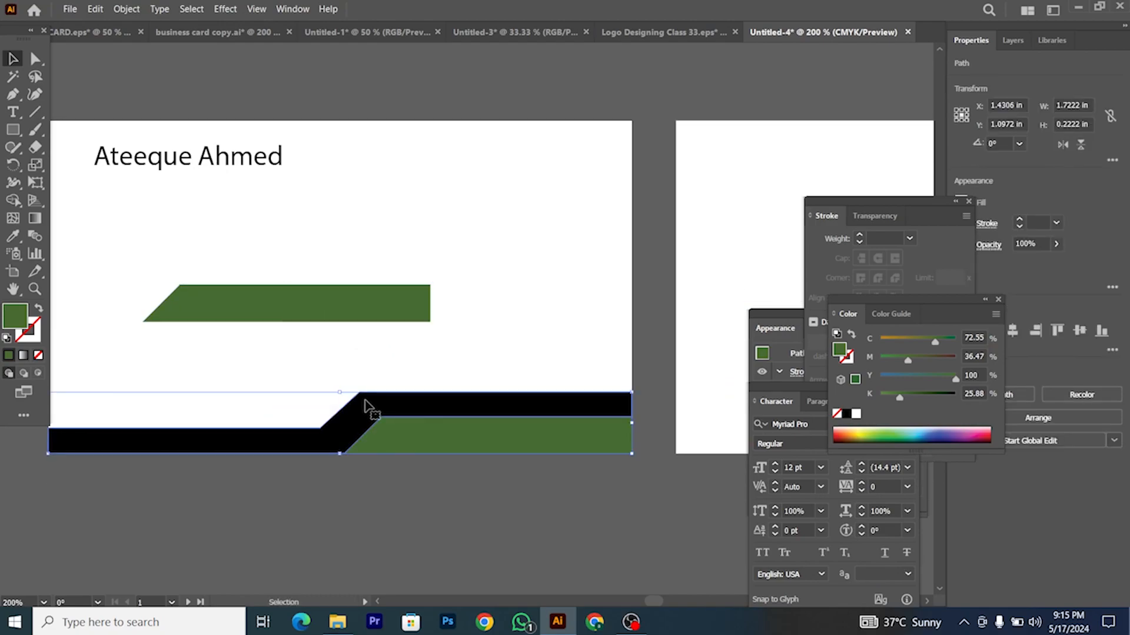
Step: Bring the black band in front of the green shapes using Arrange > Bring to Front
click(373, 404)
scroll(373, 403, up, 1)
right_click(375, 402)
mouse_move(434, 340)
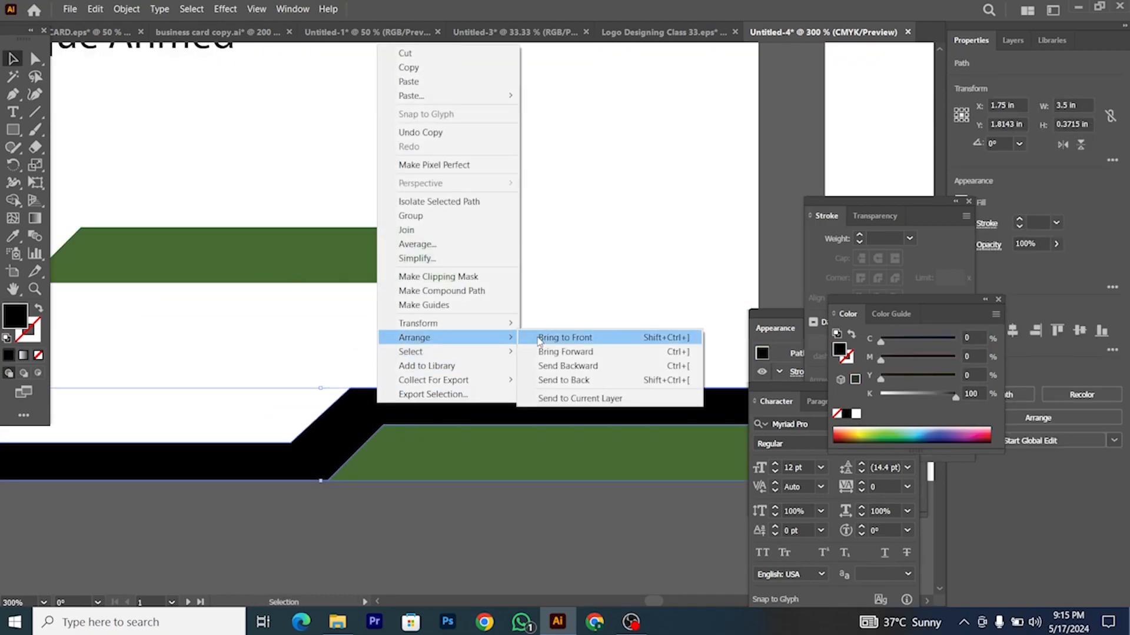
click(538, 340)
scroll(415, 386, down, 2)
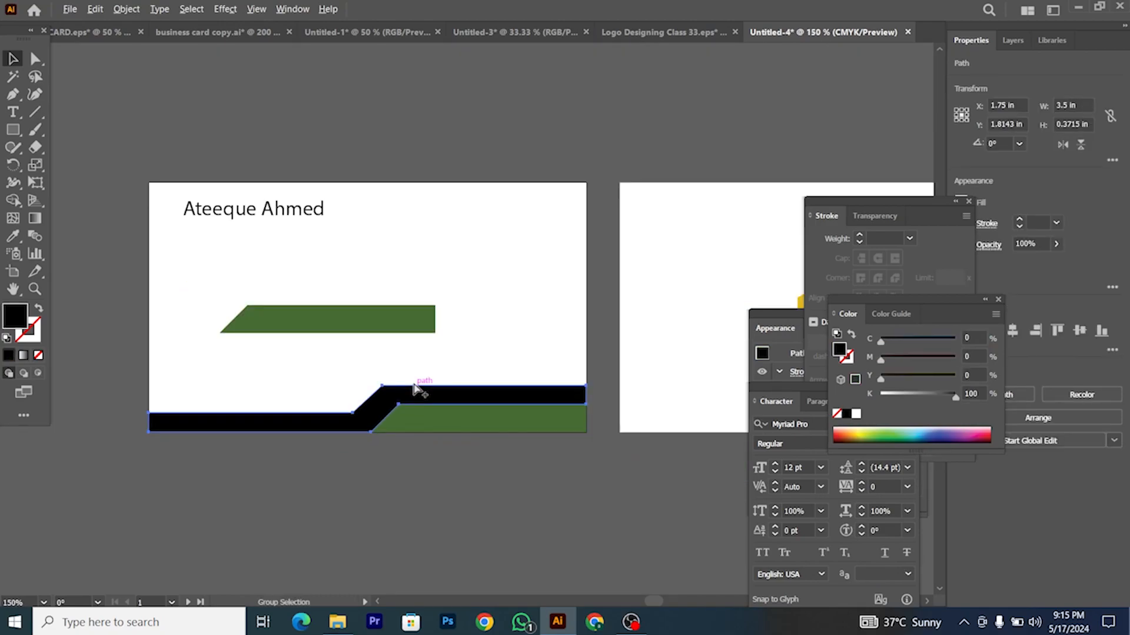
click(126, 9)
Step: Preview Offset Path distances of 0.02, 0.01, 0.09 and 0.05 in, then create an offset outline around the black band
mouse_move(231, 329)
click(344, 376)
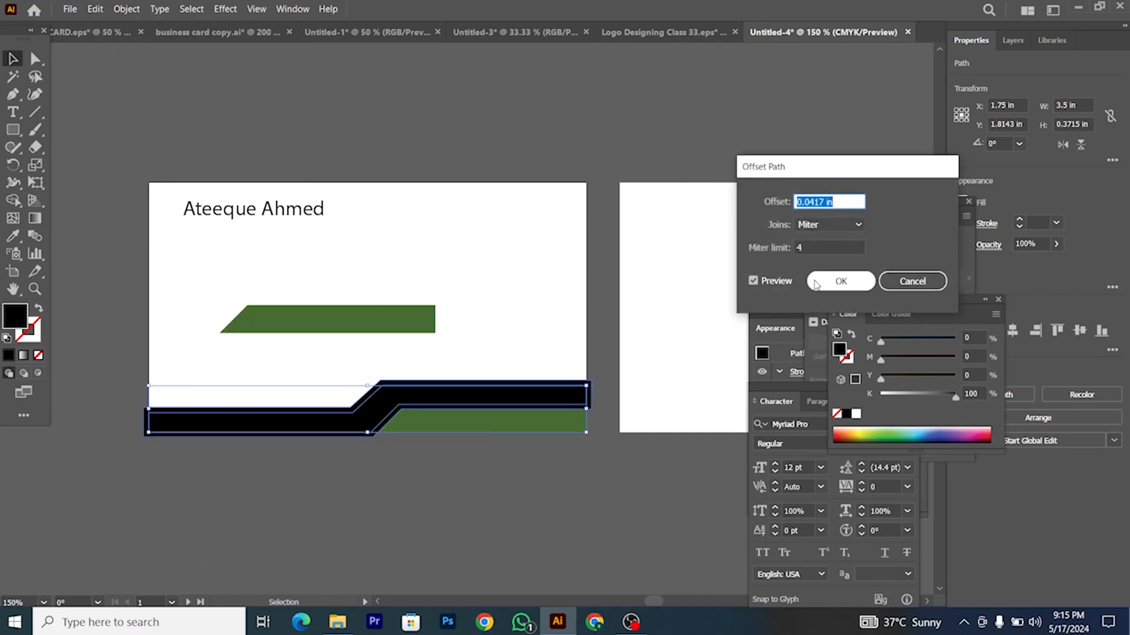
text(0.125)
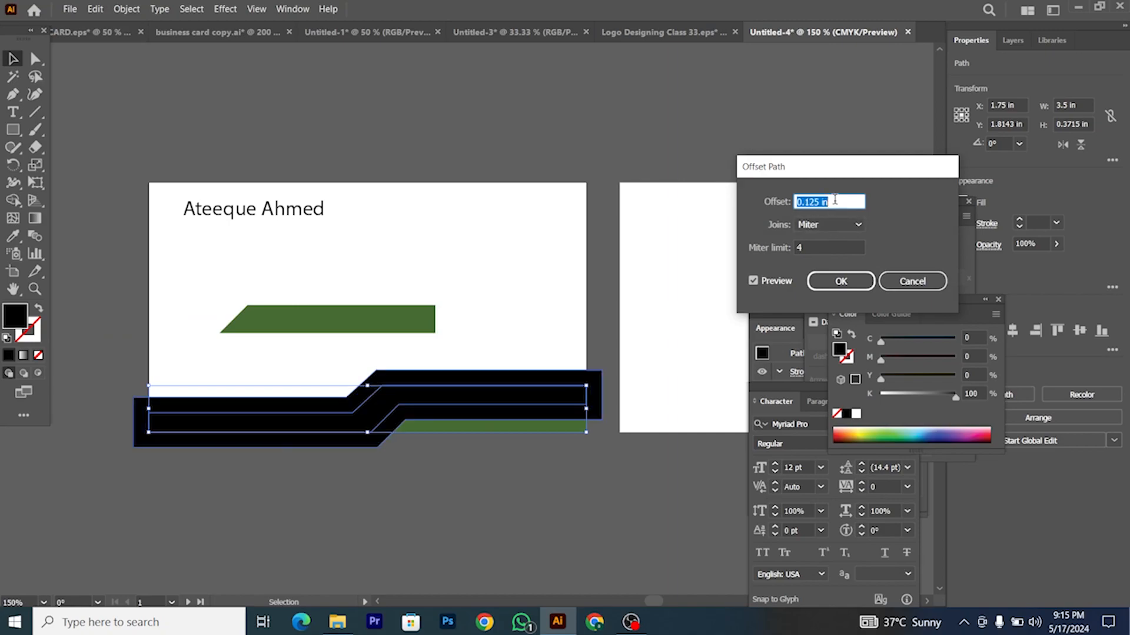
text(-0.125)
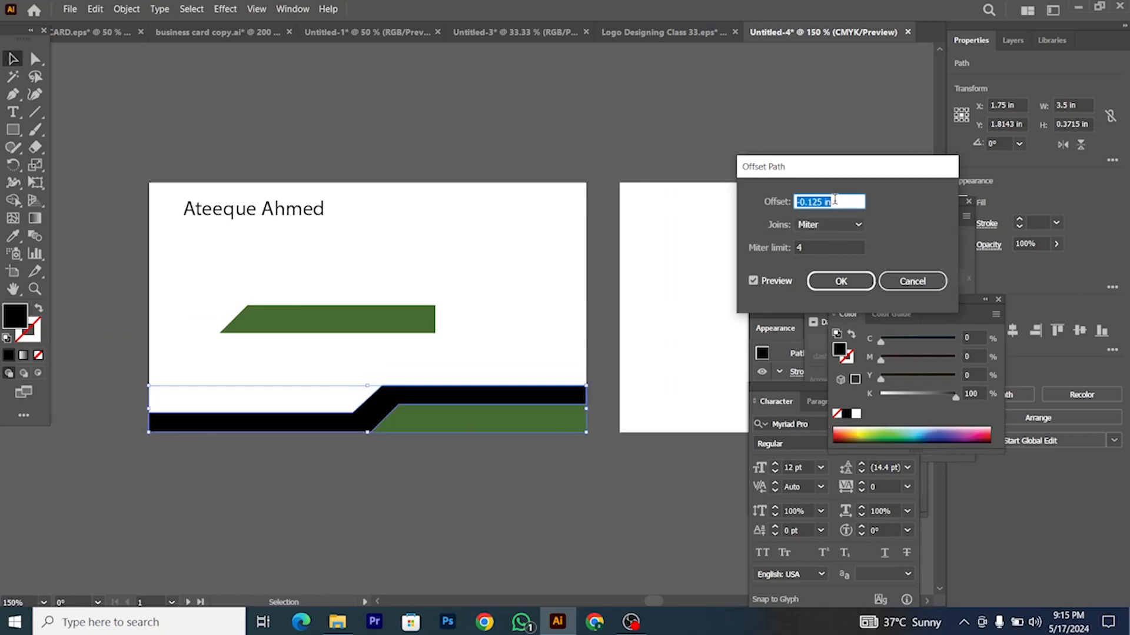
text(0.125)
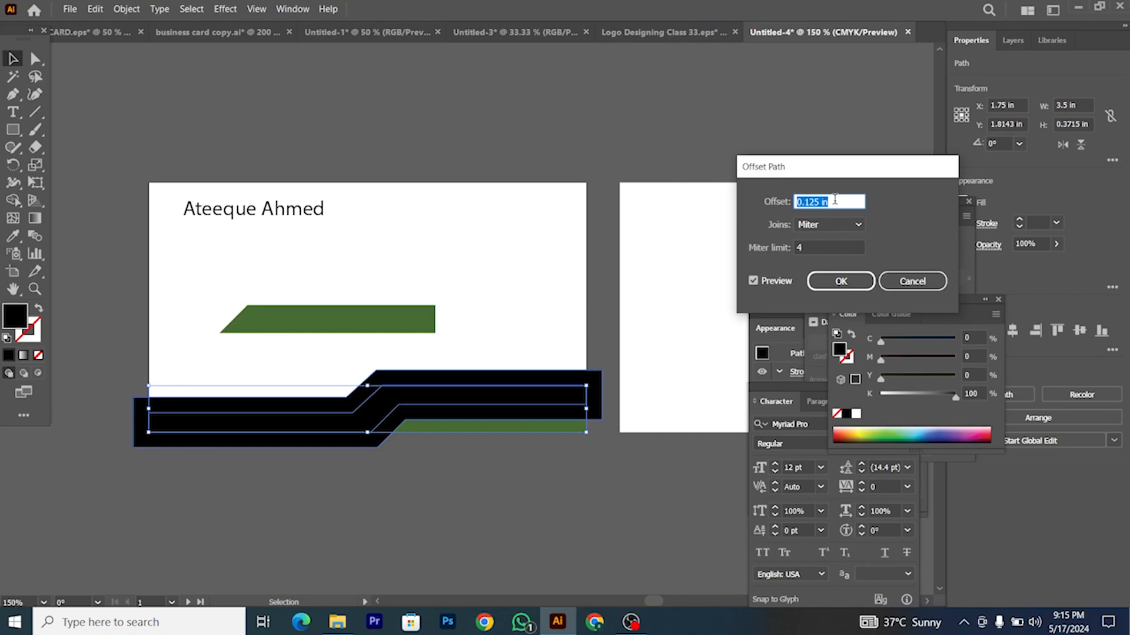
text(0)
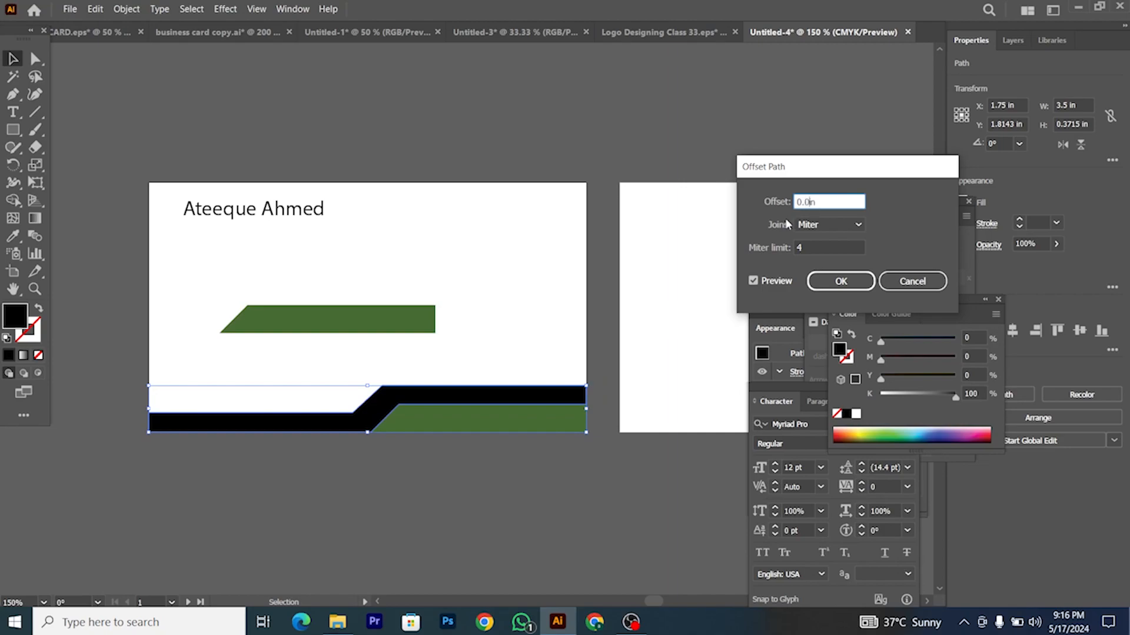
click(819, 246)
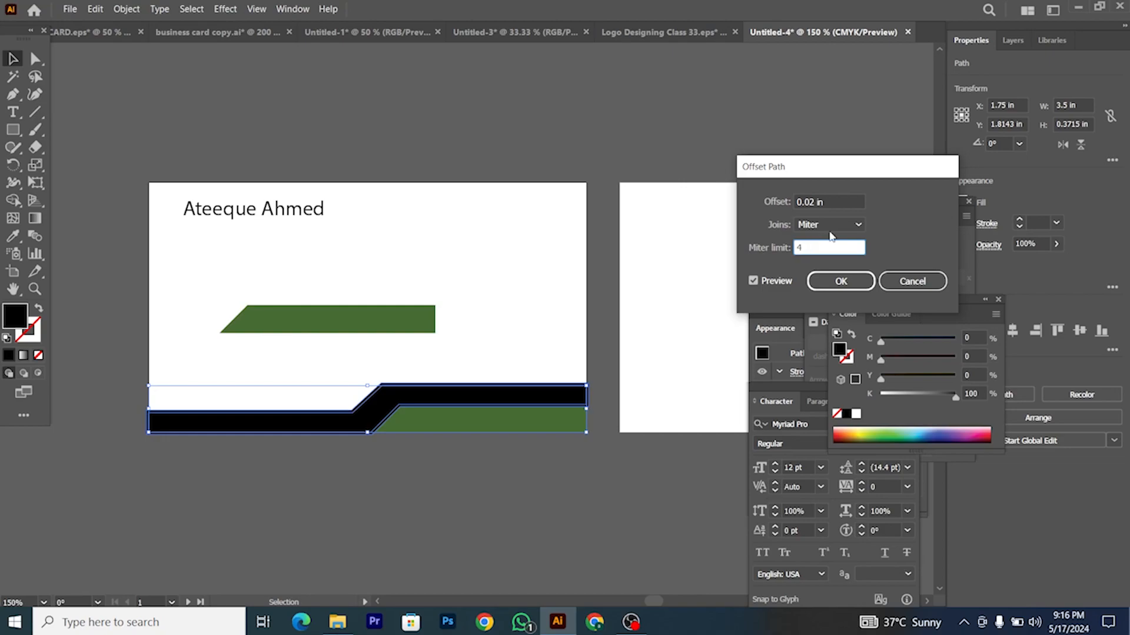
click(821, 201)
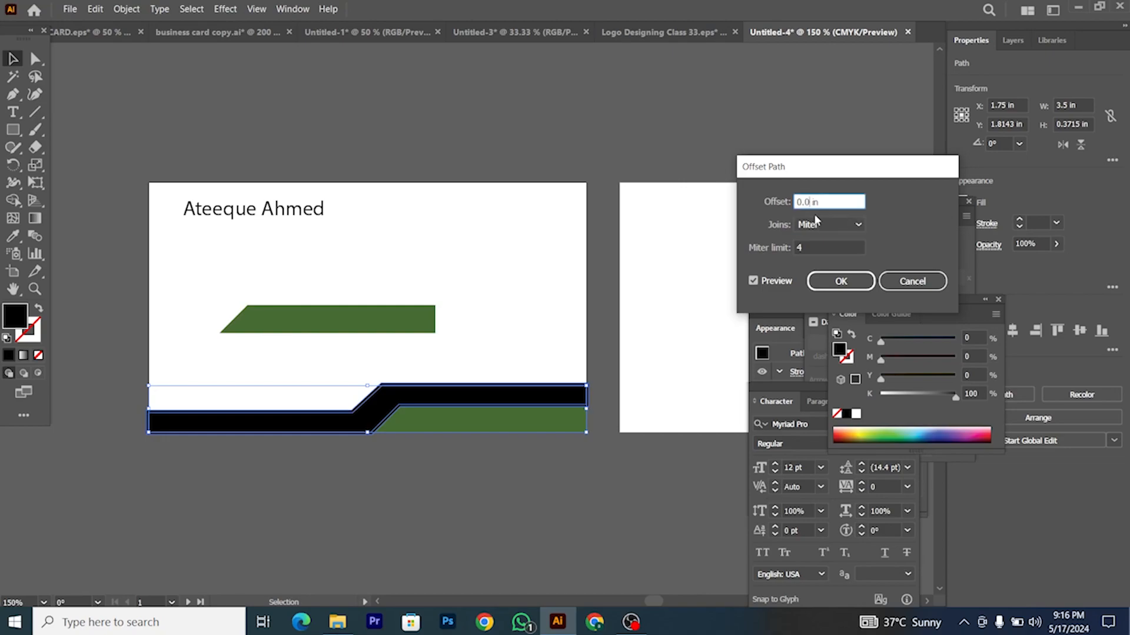
click(816, 246)
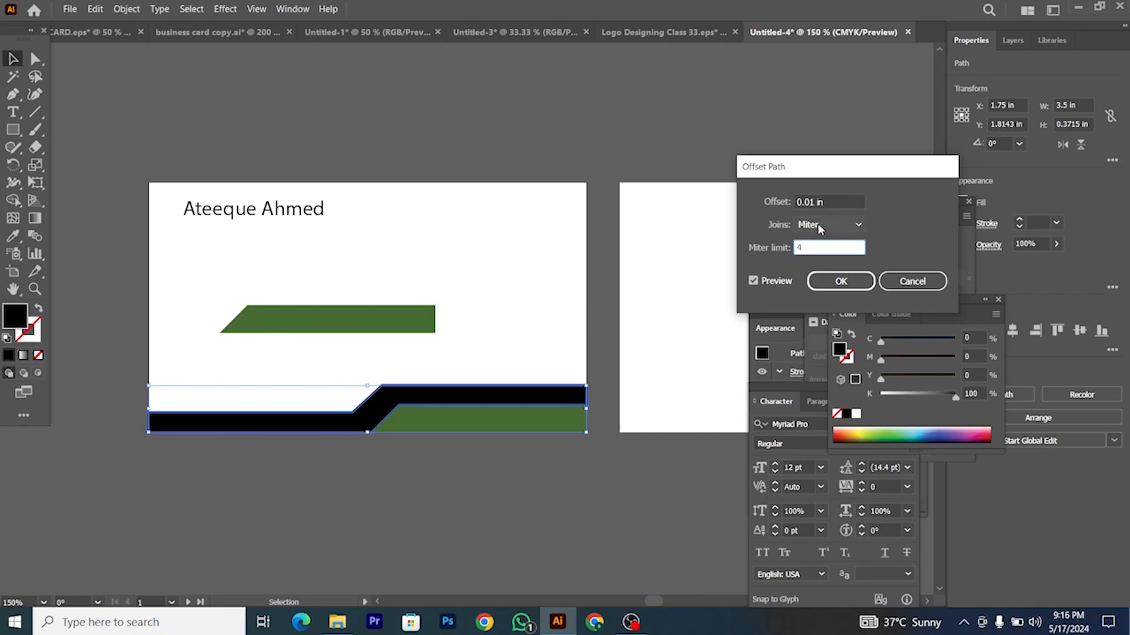
click(813, 202)
text(9)
click(815, 245)
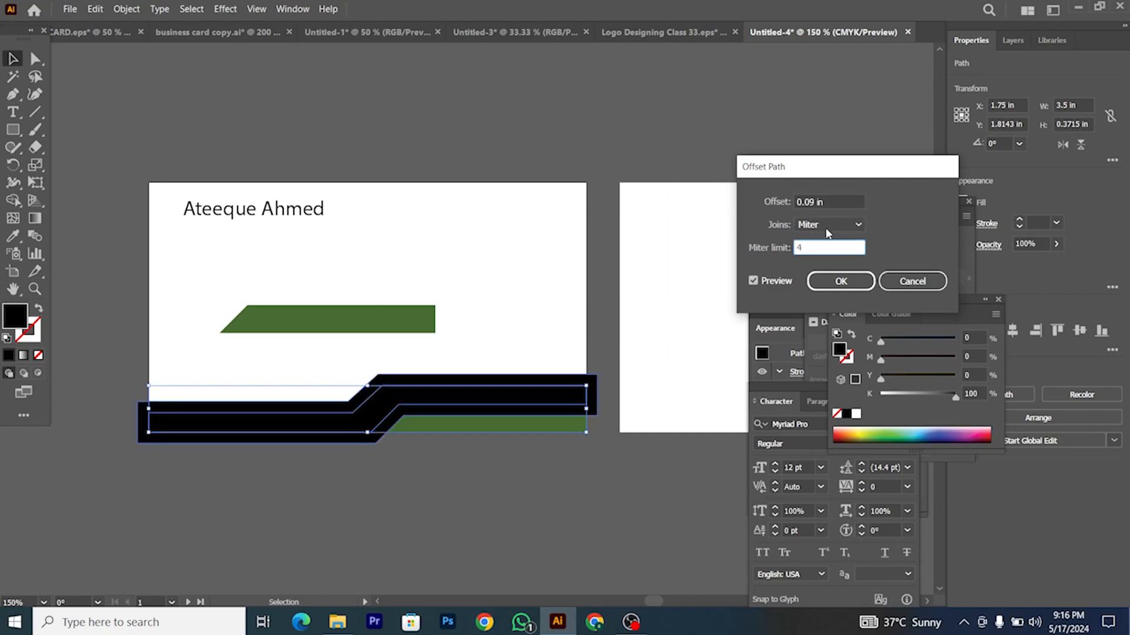
click(815, 202)
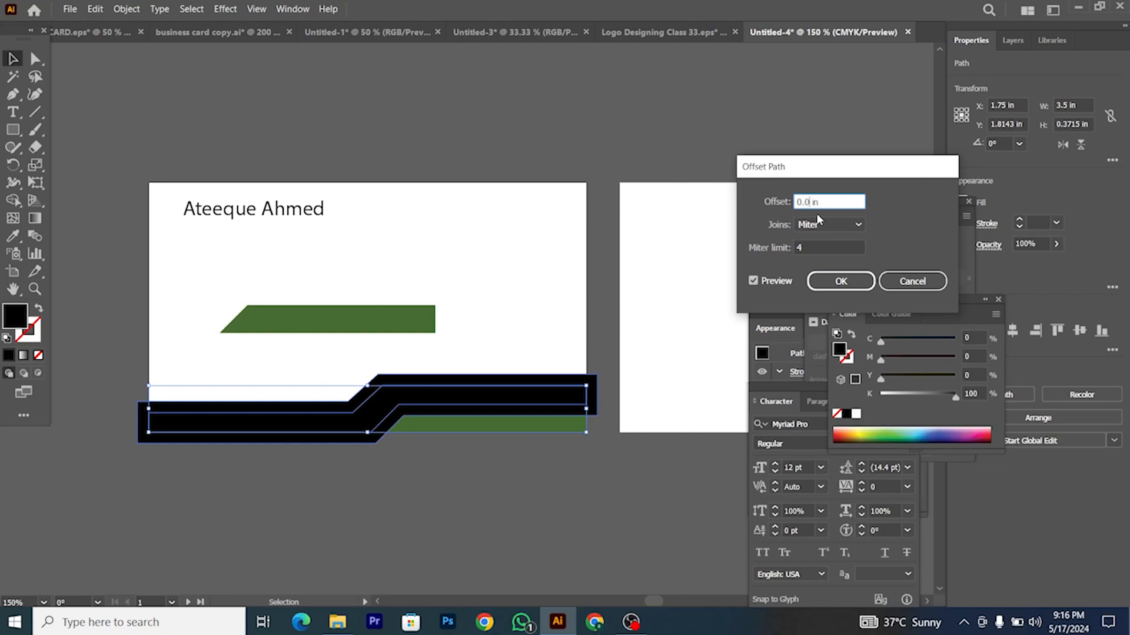
click(816, 246)
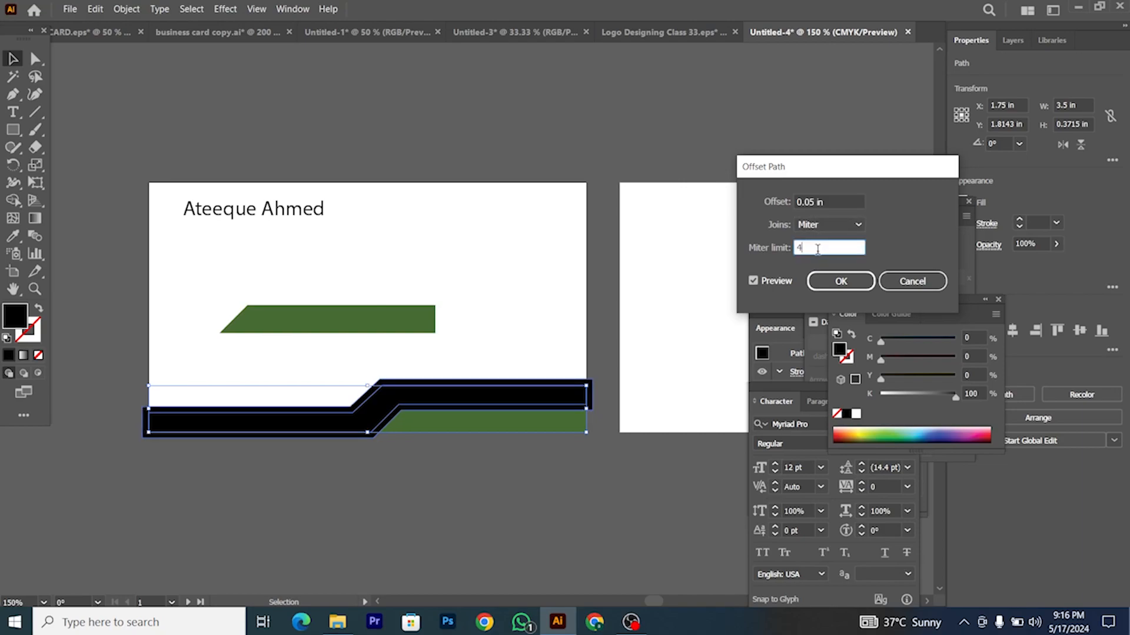
click(830, 281)
Step: With the green band also selected, delete the overlap regions using Shape Builder
shift+click(505, 431)
key(shift+m)
scroll(451, 414, up, 2)
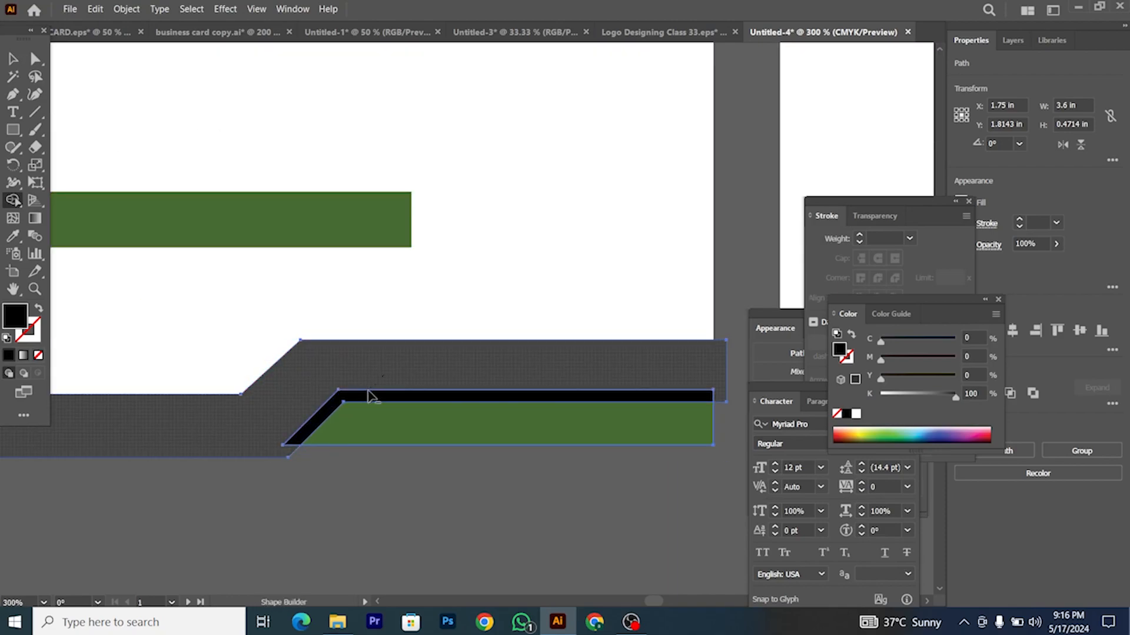
drag(368, 391, 364, 397)
scroll(456, 399, down, 2)
click(13, 59)
Step: Reselect the black band alone and create a 0.03 in offset path around it
click(205, 199)
scroll(294, 306, left, 3)
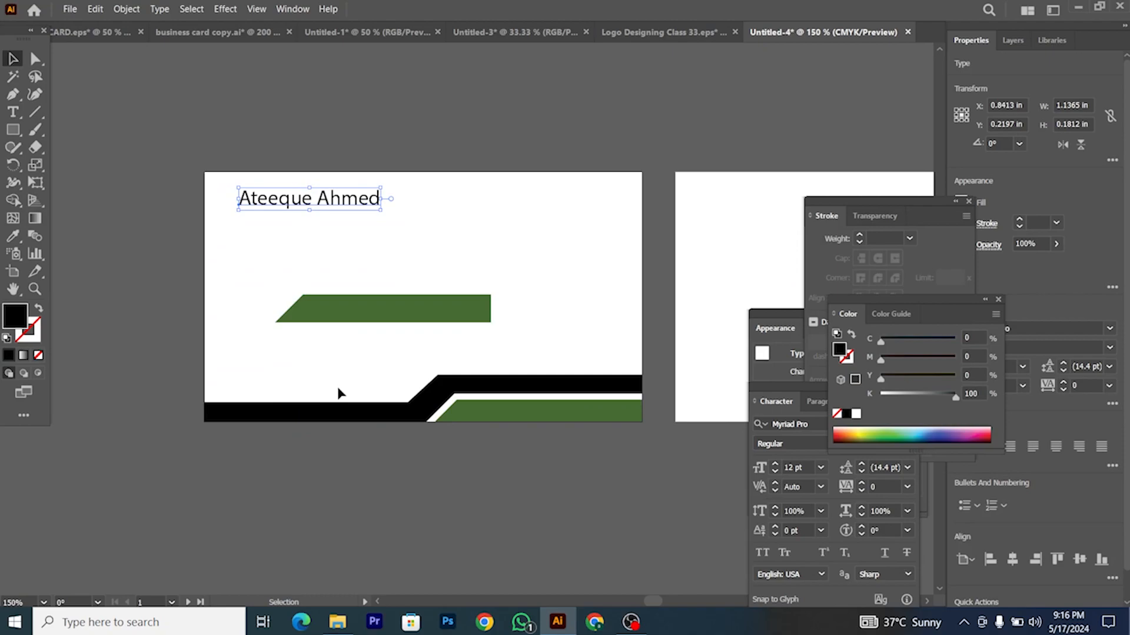
scroll(416, 404, up, 2)
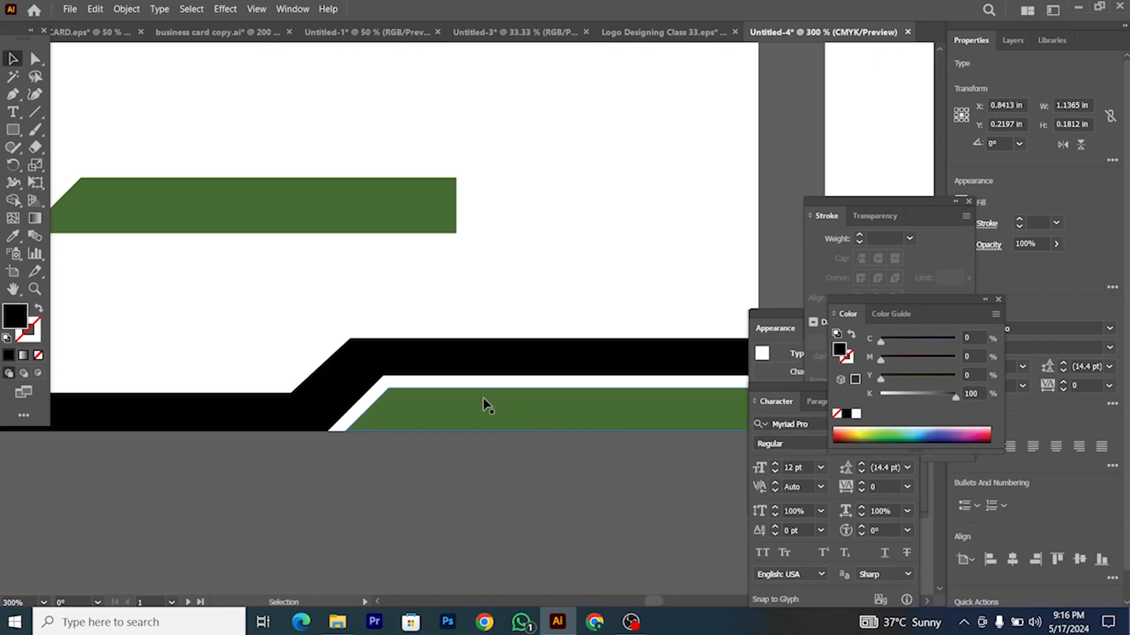
click(446, 406)
click(416, 347)
click(127, 9)
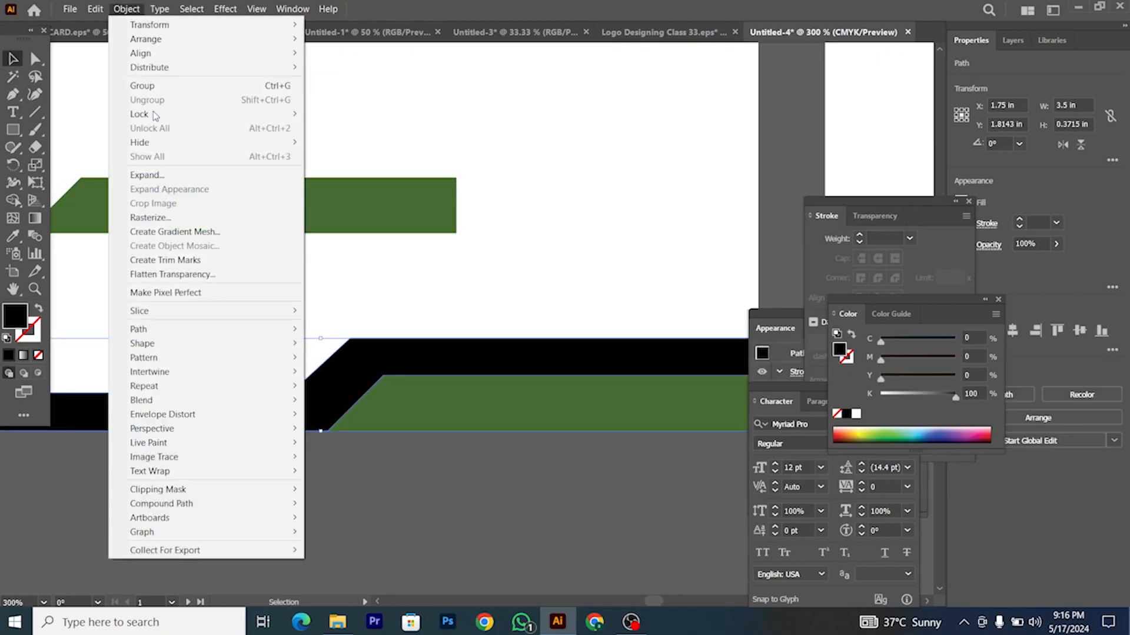
mouse_move(235, 328)
click(353, 372)
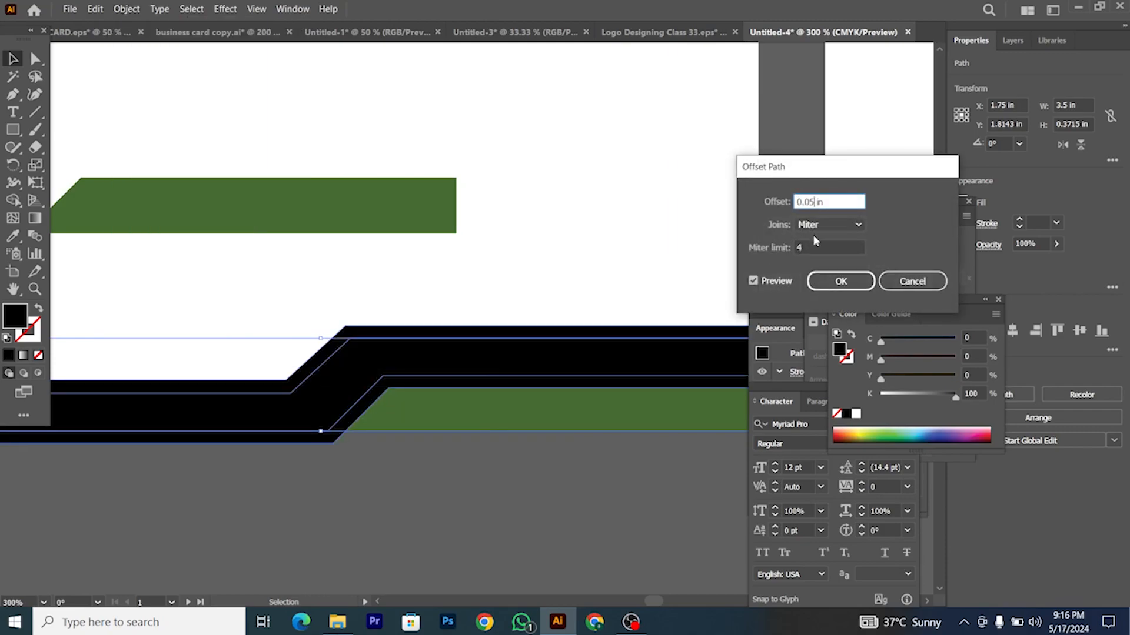
text(3)
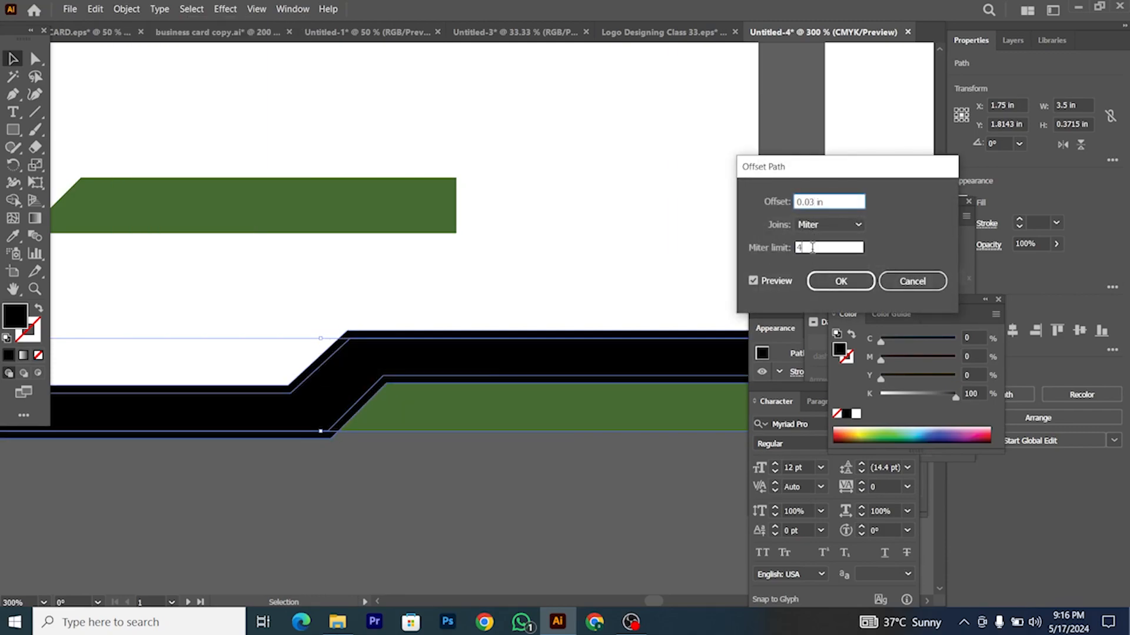
click(830, 281)
Step: Remove the overlap between the offset and green band with Shape Builder, leaving a thin white gap
scroll(576, 353, down, 2)
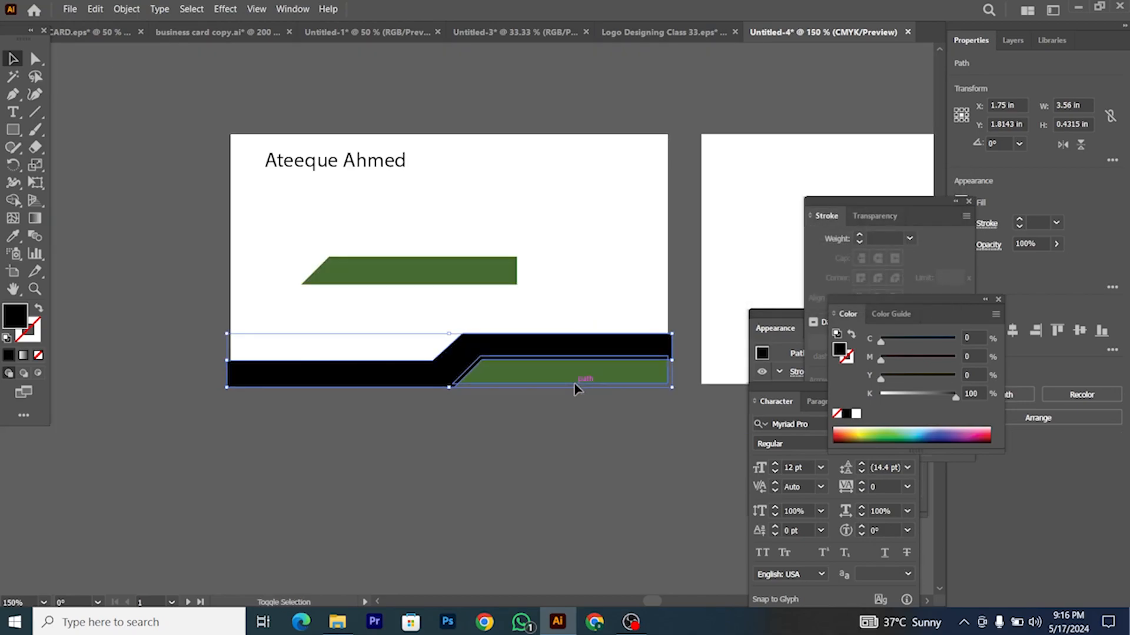
shift+click(574, 383)
click(13, 201)
scroll(512, 350, up, 3)
drag(480, 360, 476, 370)
scroll(476, 370, down, 3)
click(13, 59)
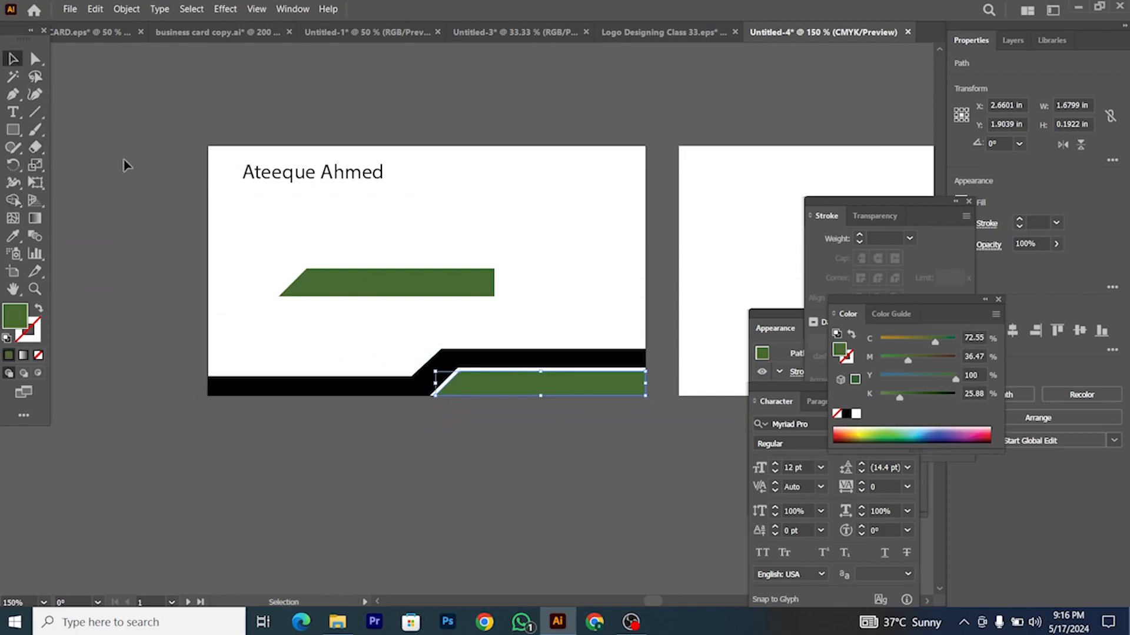
Step: Place a copy of the green band at the band's left end
click(124, 165)
scroll(521, 446, left, 1)
drag(546, 390, 321, 369)
Step: Reflect the green copy across a vertical axis and move it onto the black band's left end
right_click(404, 352)
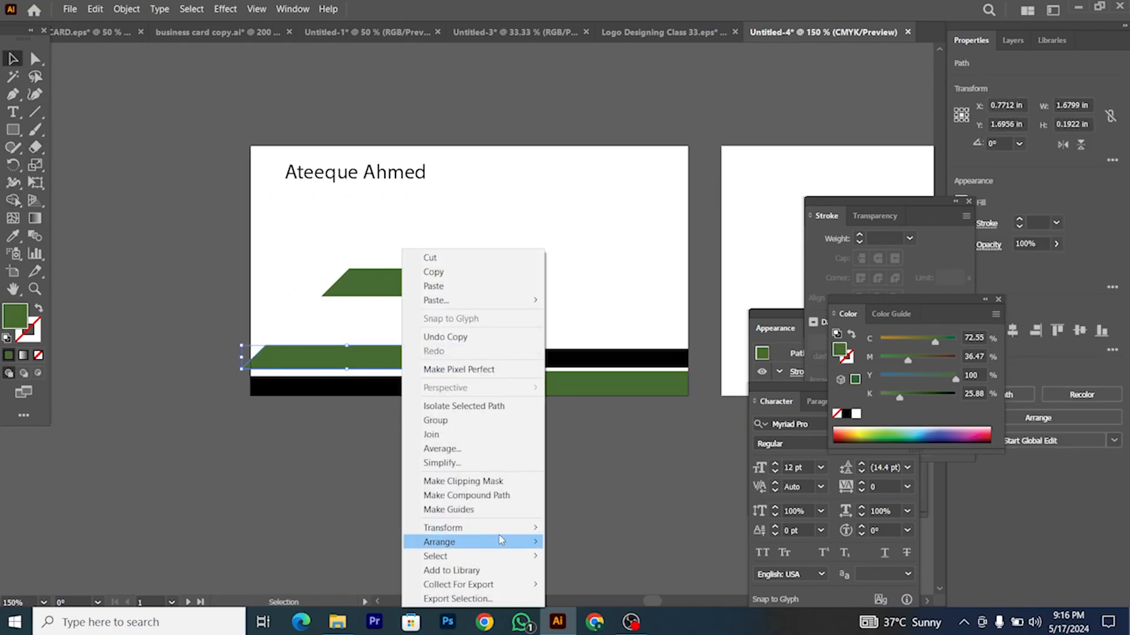
mouse_move(502, 529)
click(593, 468)
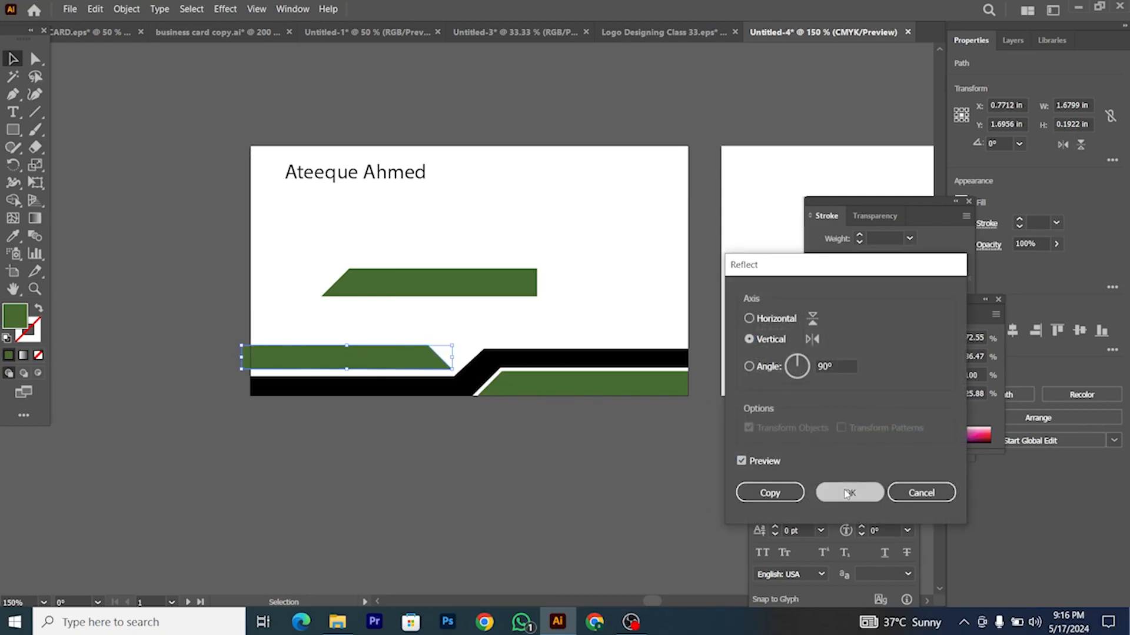
click(852, 492)
scroll(214, 360, up, 2)
scroll(351, 376, down, 2)
drag(353, 380, 416, 393)
Step: Stretch the green strip's top-right anchor toward the bend and nudge the strip up slightly
scroll(366, 378, right, 1)
scroll(416, 393, right, 1)
click(35, 58)
drag(489, 366, 558, 372)
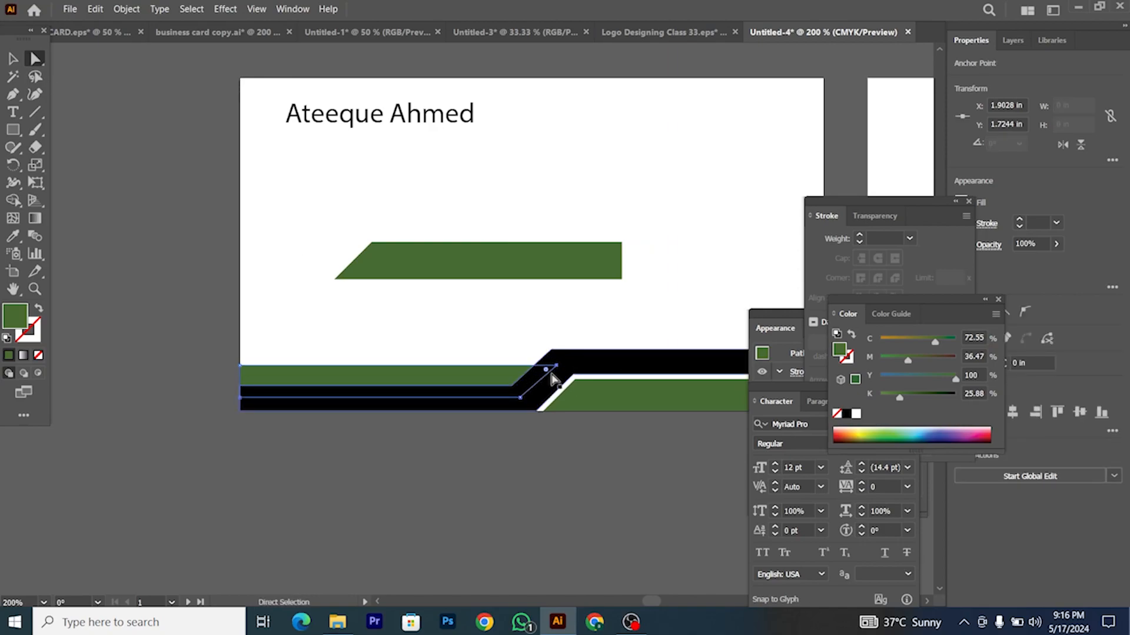
scroll(345, 391, up, 2)
click(12, 58)
click(379, 285)
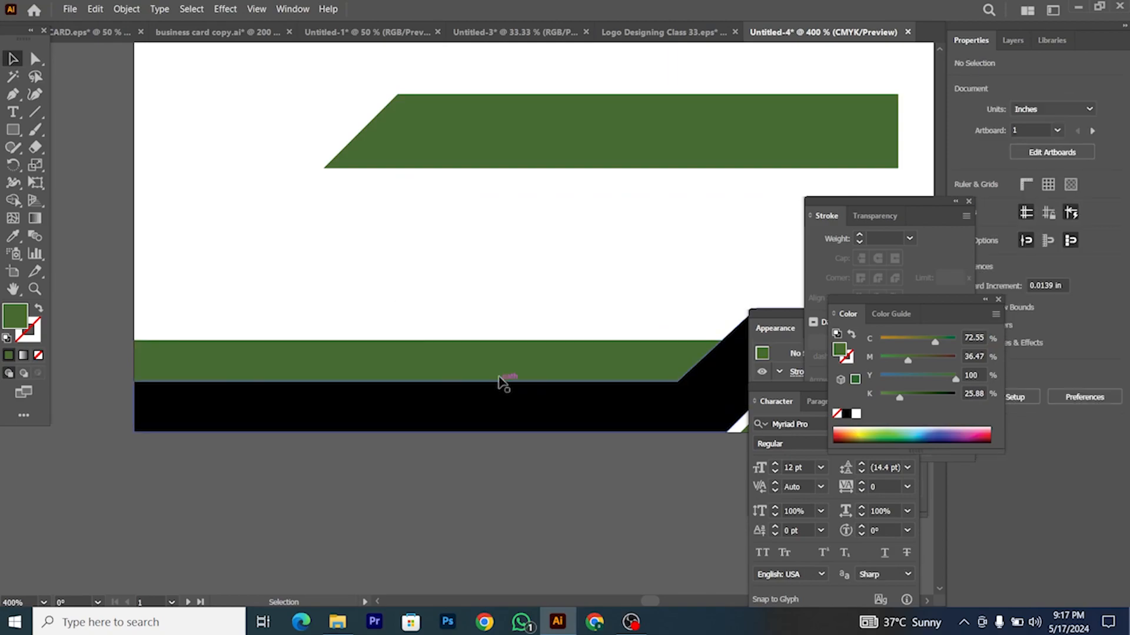
click(486, 383)
drag(468, 366, 469, 362)
scroll(459, 395, down, 2)
Step: Offset the black band by 0.03 in and remove the overlap so the green strip sits apart
click(635, 365)
key(a)
key(v)
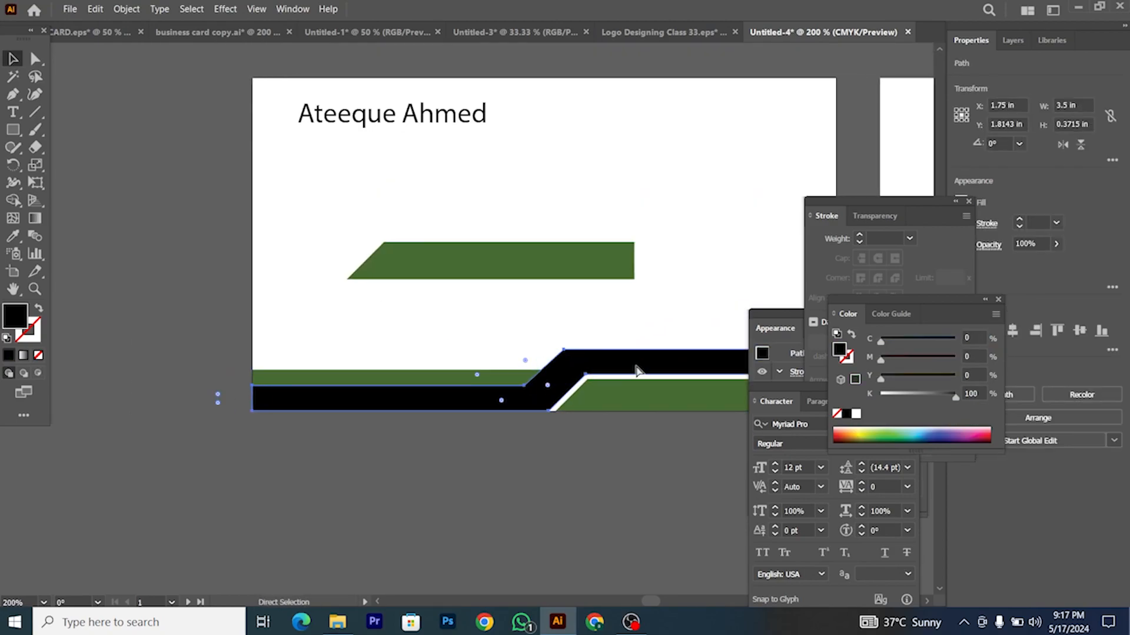
scroll(623, 369, up, 1)
click(127, 9)
mouse_move(204, 329)
click(344, 371)
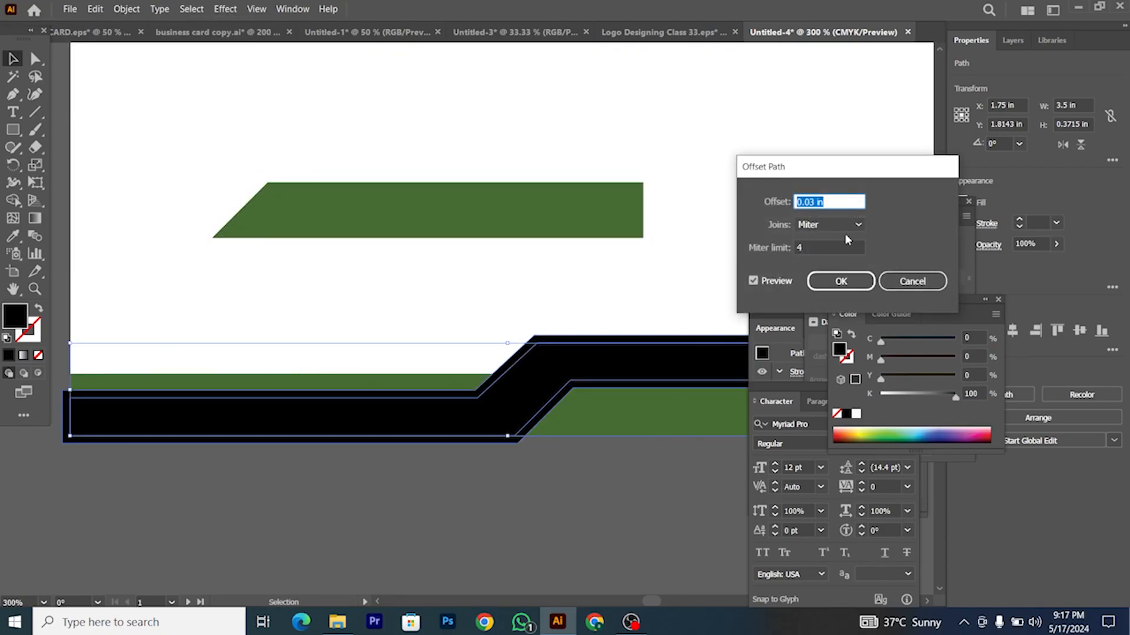
click(841, 281)
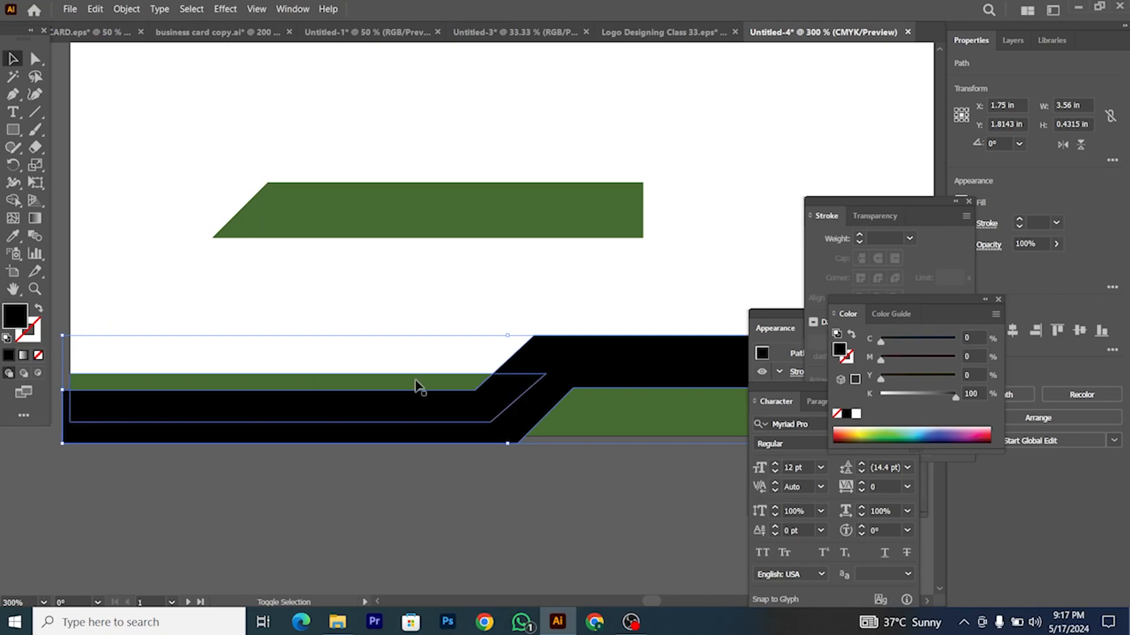
click(15, 202)
mouse_move(645, 398)
alt+mouse_down()
mouse_move(518, 365)
mouse_move(457, 436)
alt+mouse_up()
scroll(457, 436, down, 2)
Step: Select and delete the floating upper green parallelogram
click(13, 59)
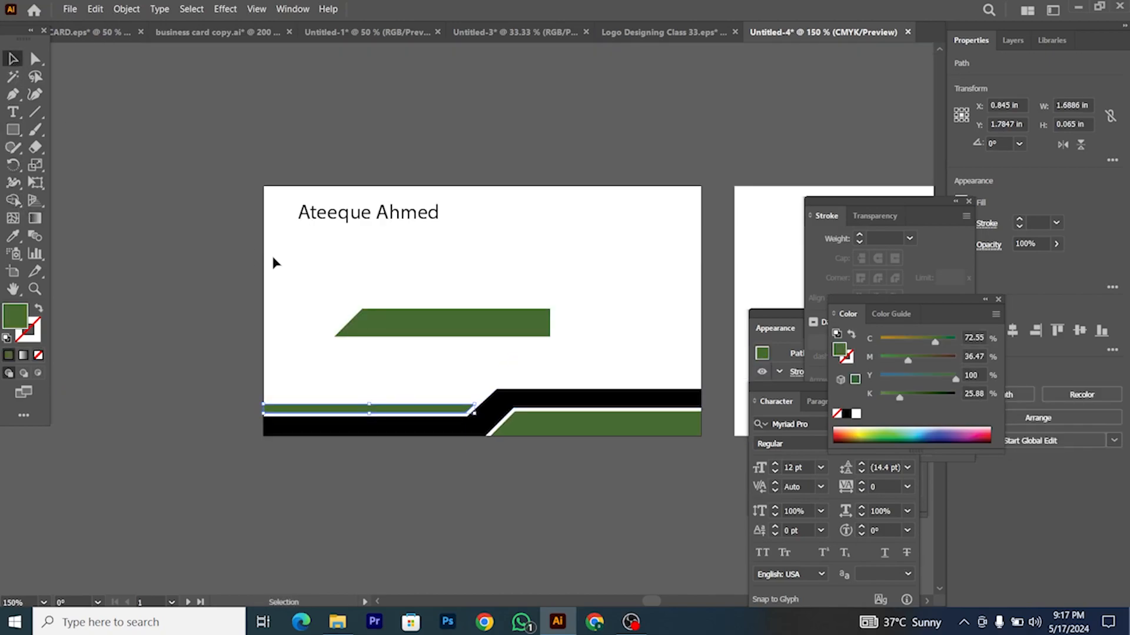
scroll(273, 257, right, 1)
drag(313, 308, 435, 352)
key(Delete)
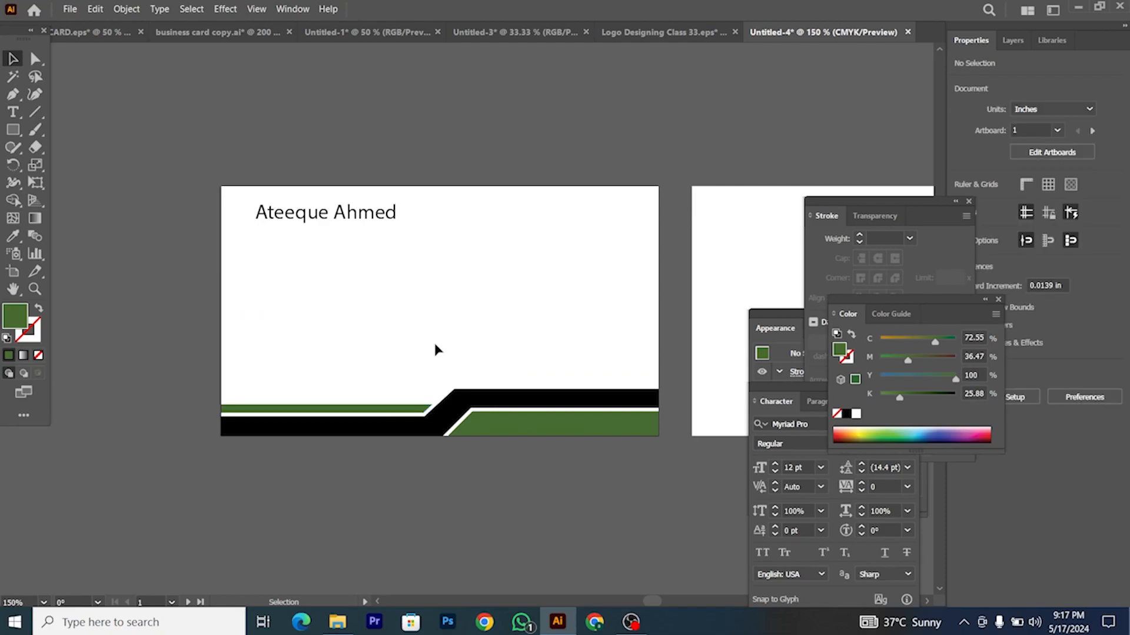
scroll(349, 351, down, 1)
scroll(359, 365, right, 1)
scroll(368, 378, up, 2)
scroll(365, 378, down, 1)
scroll(367, 380, down, 1)
Step: Recolour the black band with the logo's yellow using the Eyedropper
scroll(391, 430, right, 1)
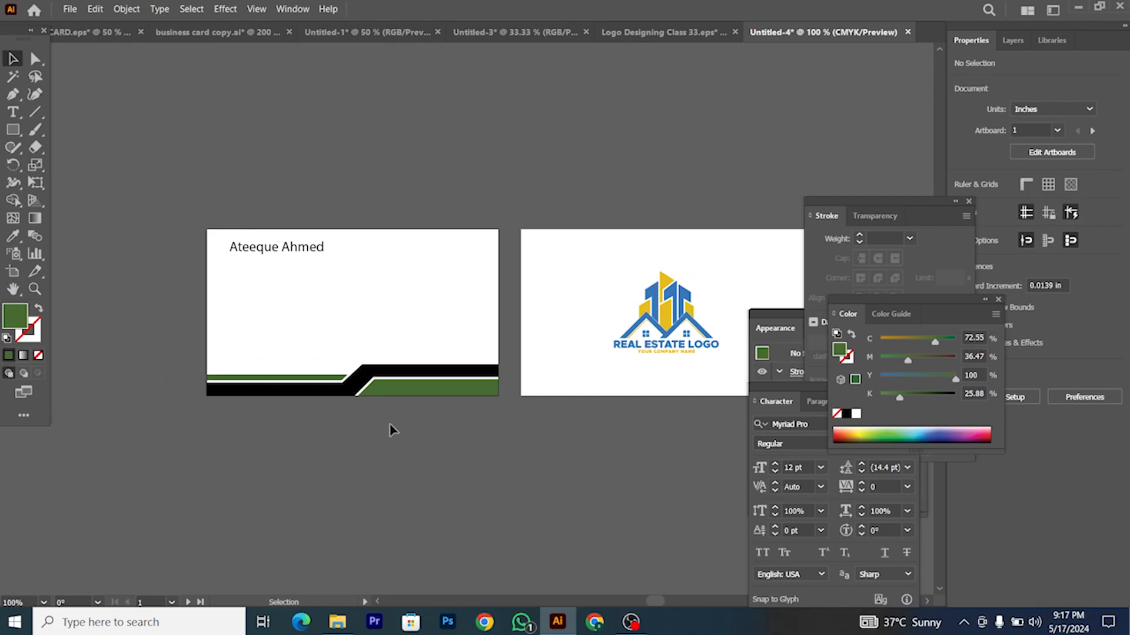
scroll(366, 414, up, 1)
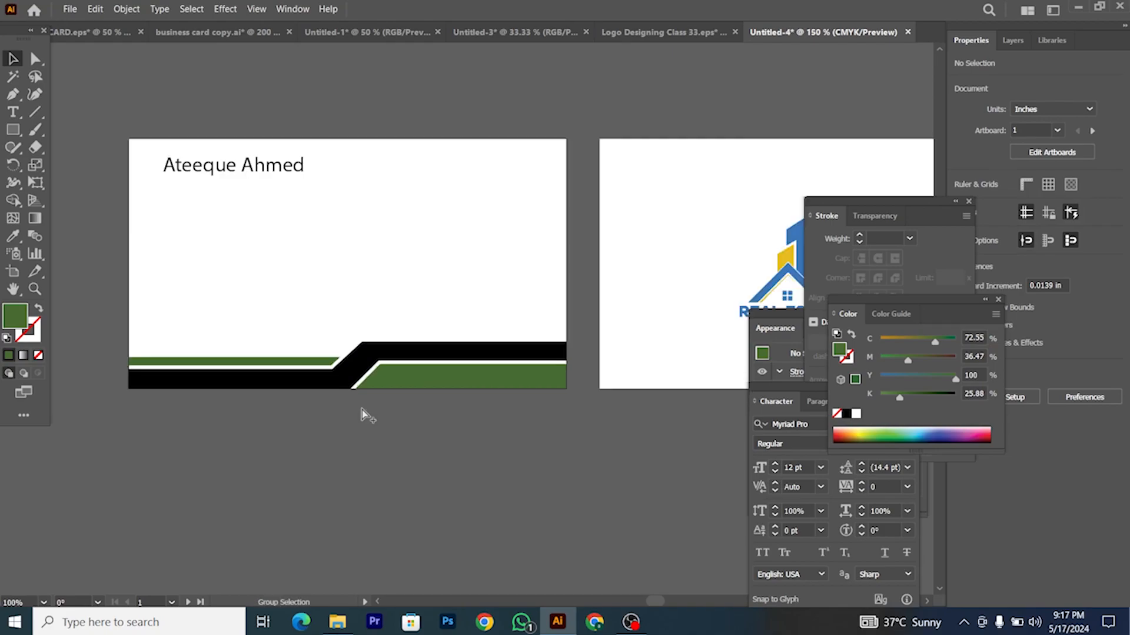
scroll(366, 412, down, 1)
scroll(420, 406, right, 2)
scroll(532, 392, right, 1)
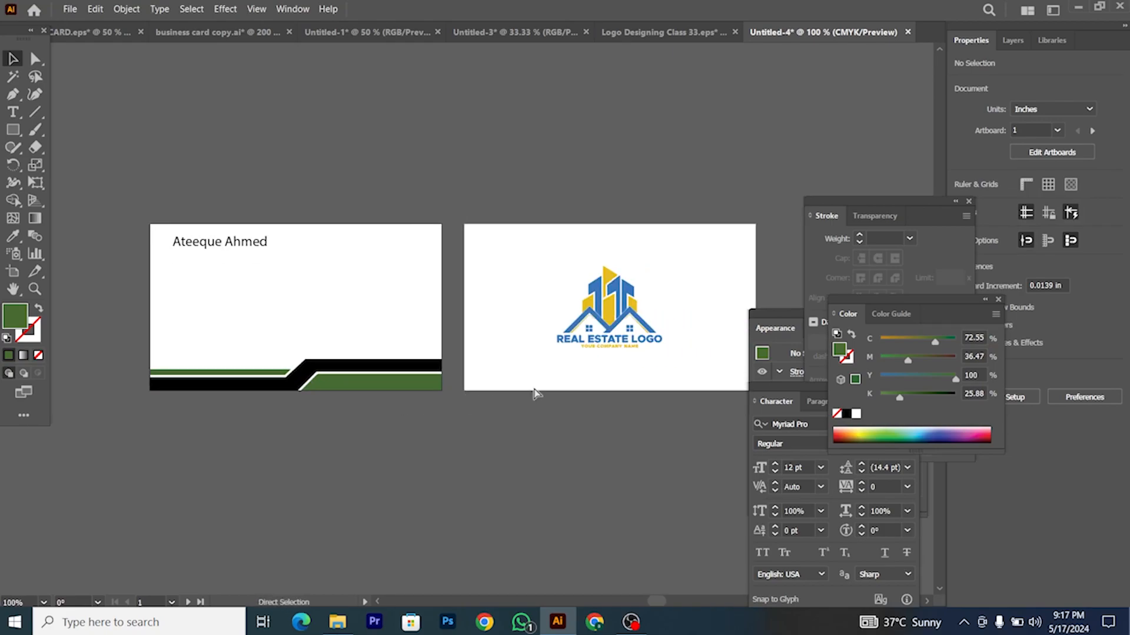
click(347, 369)
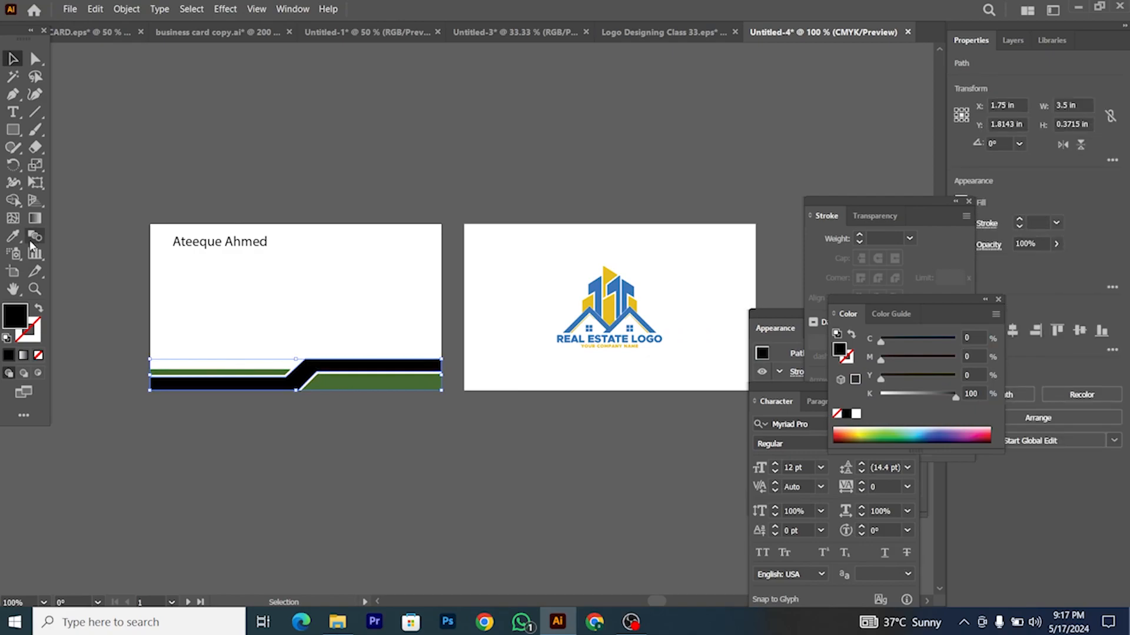
click(14, 237)
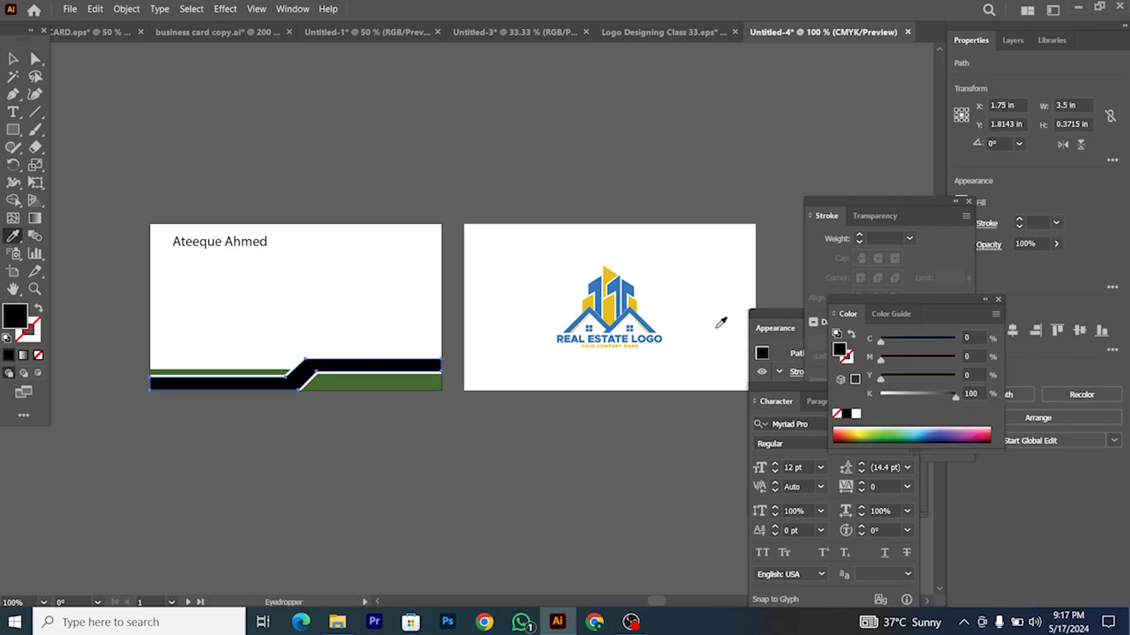
click(611, 299)
key(v)
Step: Recolour the green band with the logo's blue using the Eyedropper
click(273, 351)
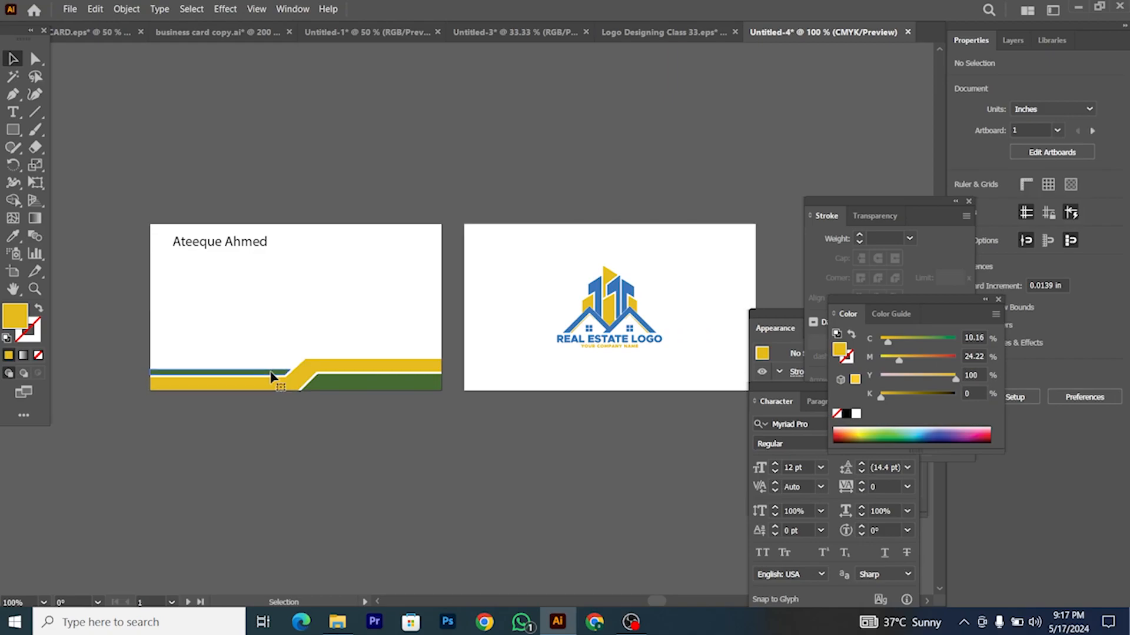
click(271, 373)
click(13, 236)
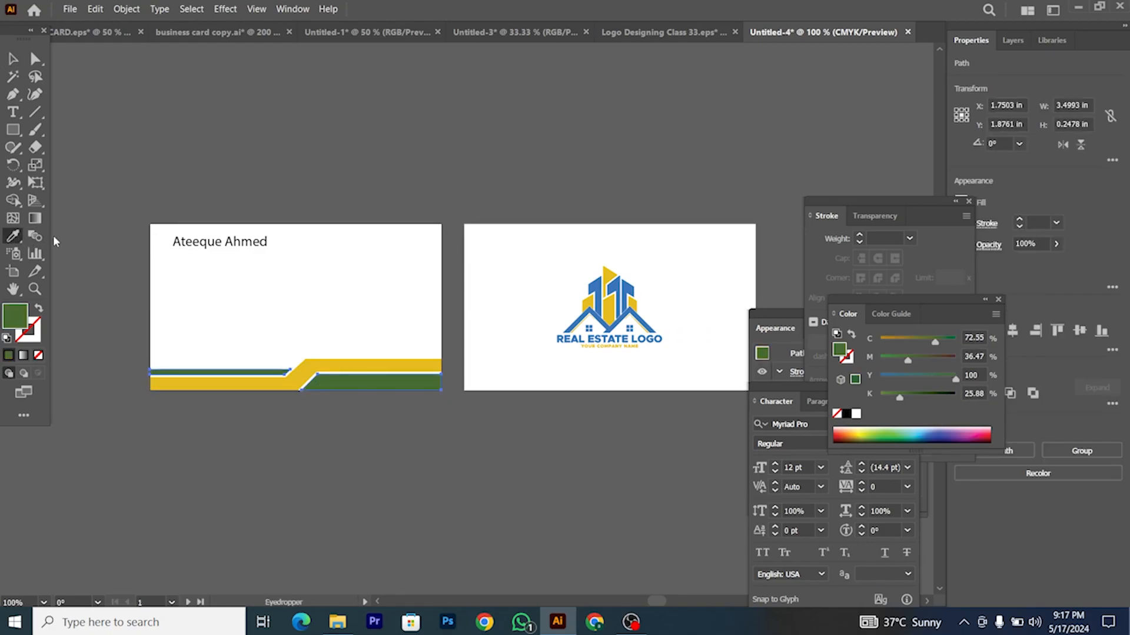
click(649, 323)
click(13, 59)
click(303, 353)
Step: Level the tops of both bottom stripes by nudging their middle anchors with arrow keys
scroll(265, 344, right, 1)
scroll(238, 338, up, 1)
drag(228, 332, 374, 452)
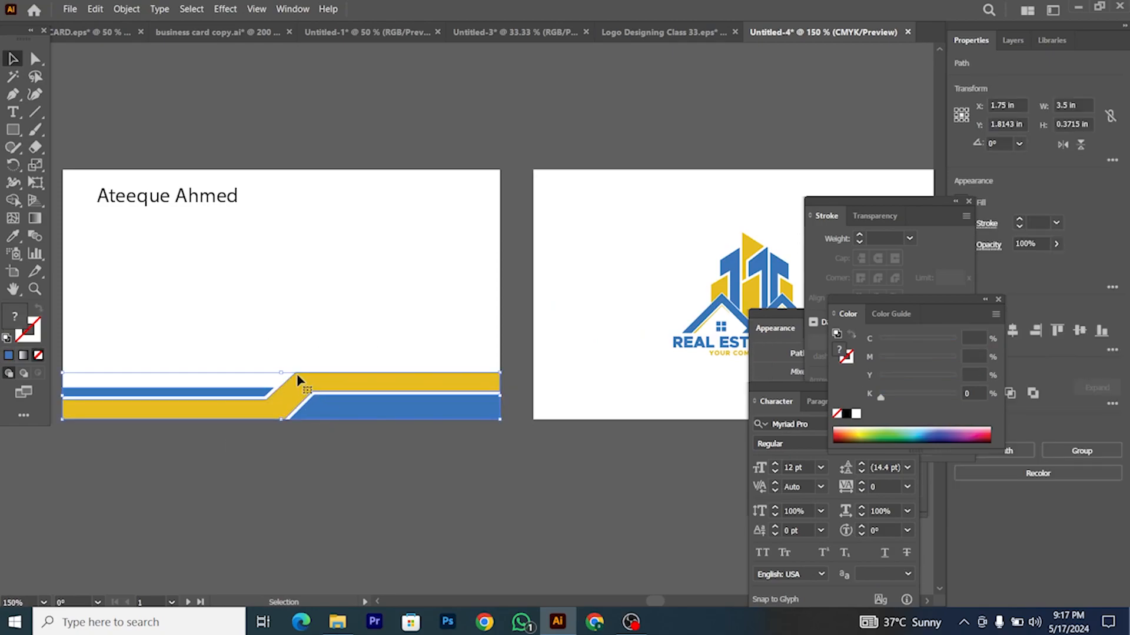
click(36, 59)
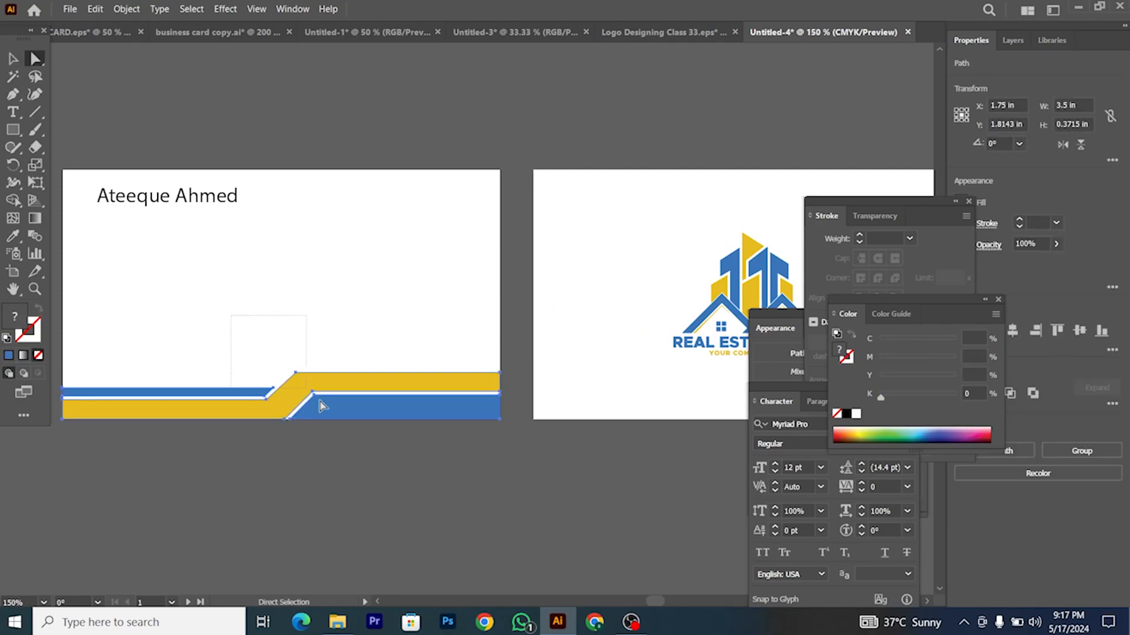
drag(347, 442, 346, 440)
key(Up)
key(Up)
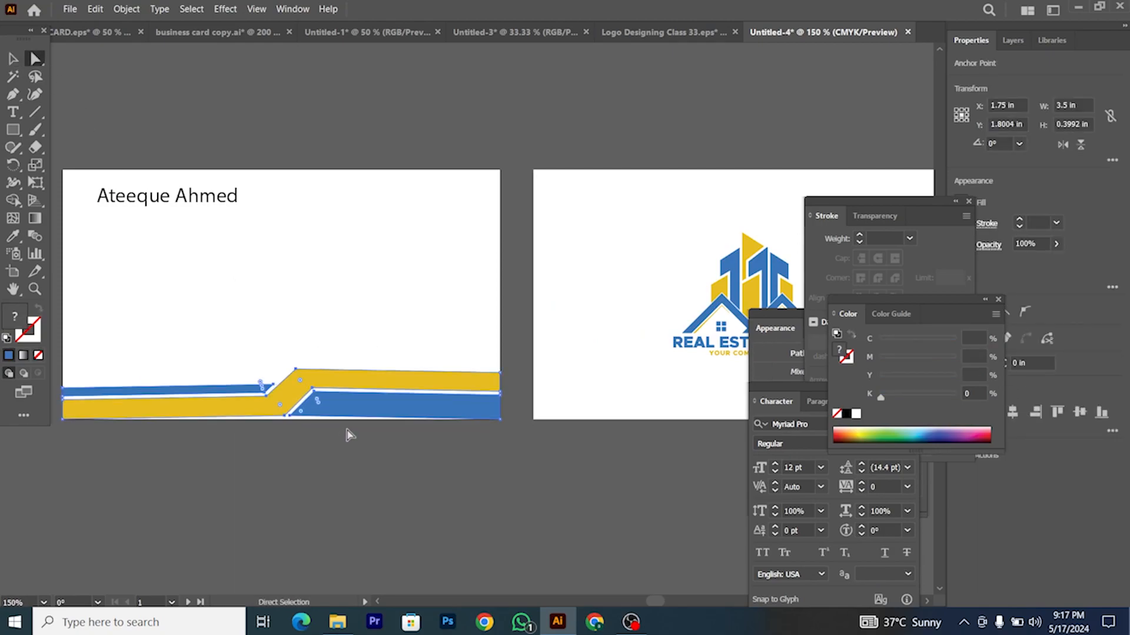
key(Down)
key(Down)
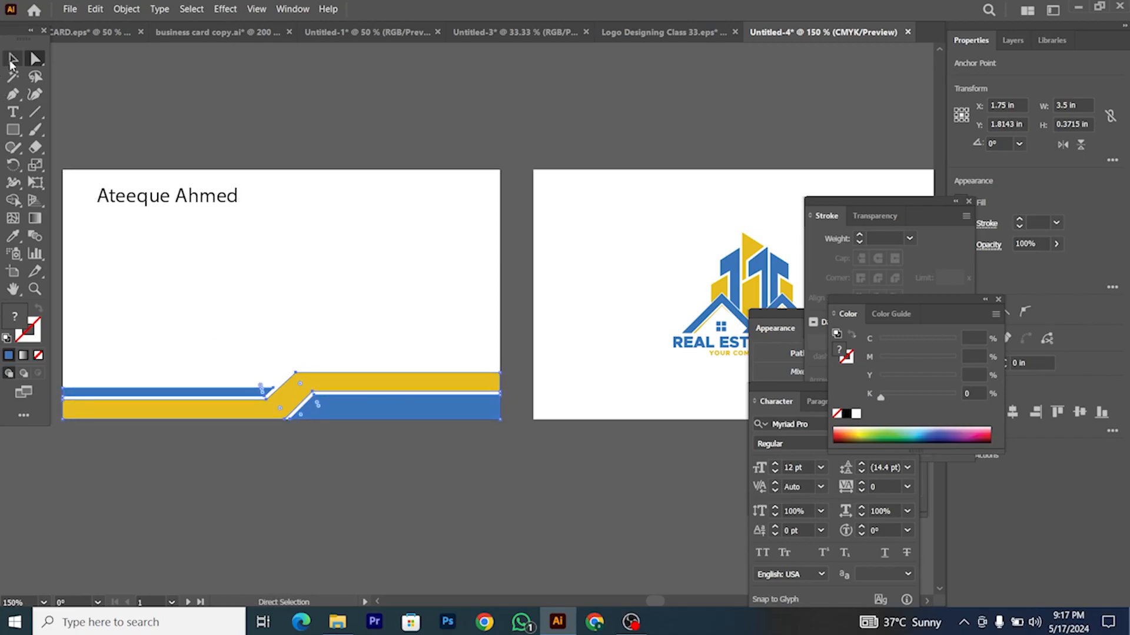
click(12, 60)
Step: Adjust the band's height to about 0.4 in across the 3.5 in card width
mouse_move(276, 373)
mouse_down()
mouse_move(303, 373)
mouse_move(285, 373)
mouse_up()
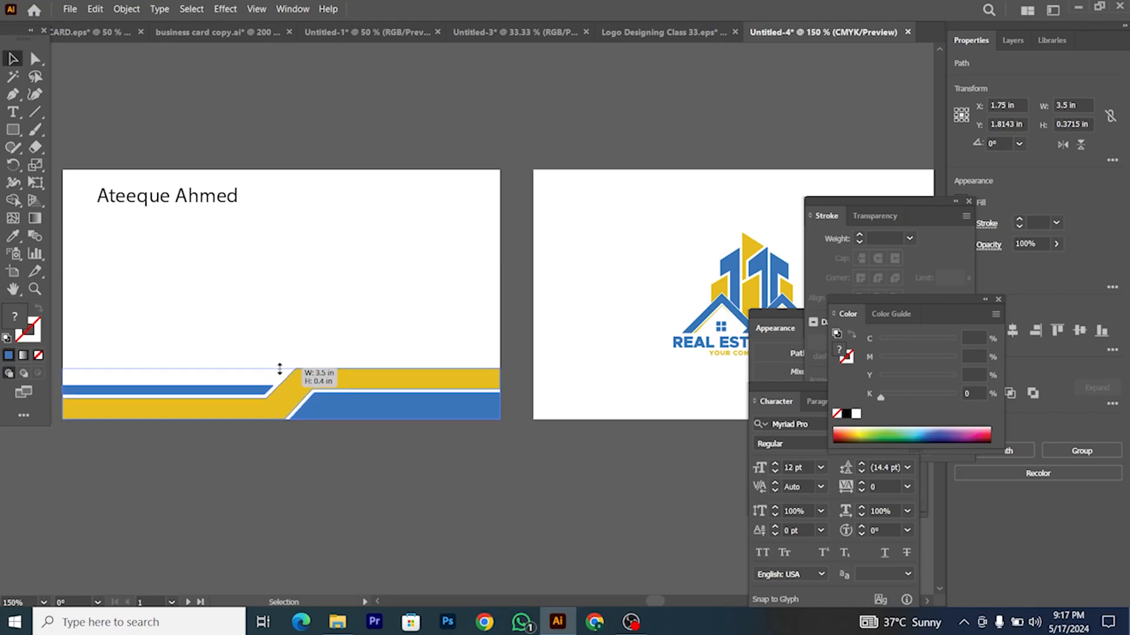
click(336, 353)
scroll(382, 350, down, 2)
scroll(369, 457, up, 3)
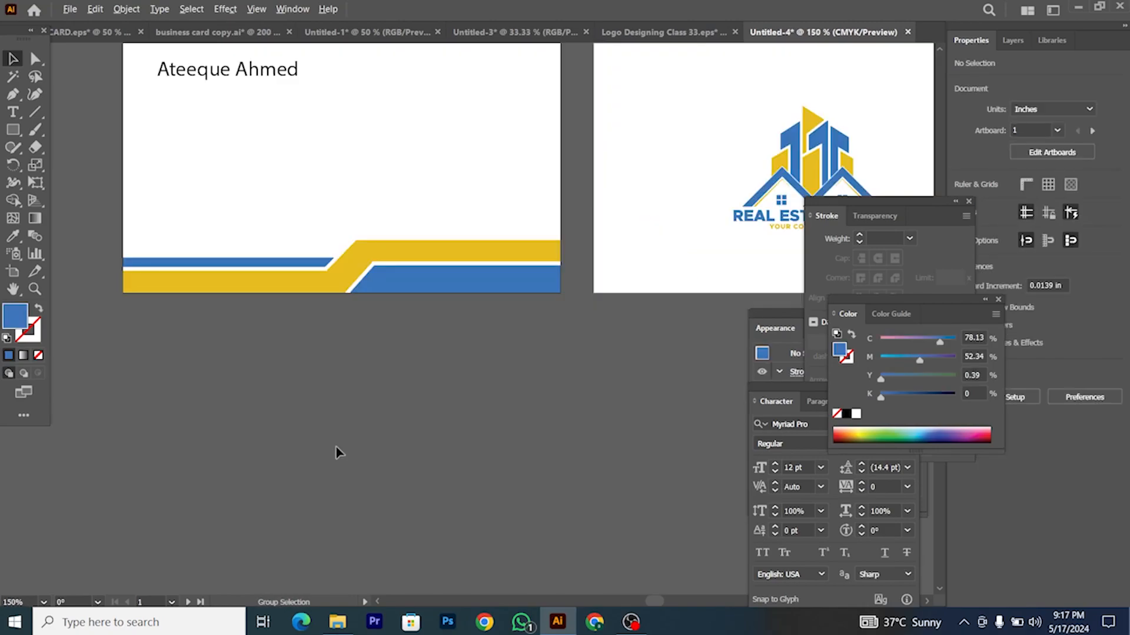
key(ctrl+z)
scroll(338, 454, down, 2)
scroll(365, 446, right, 5)
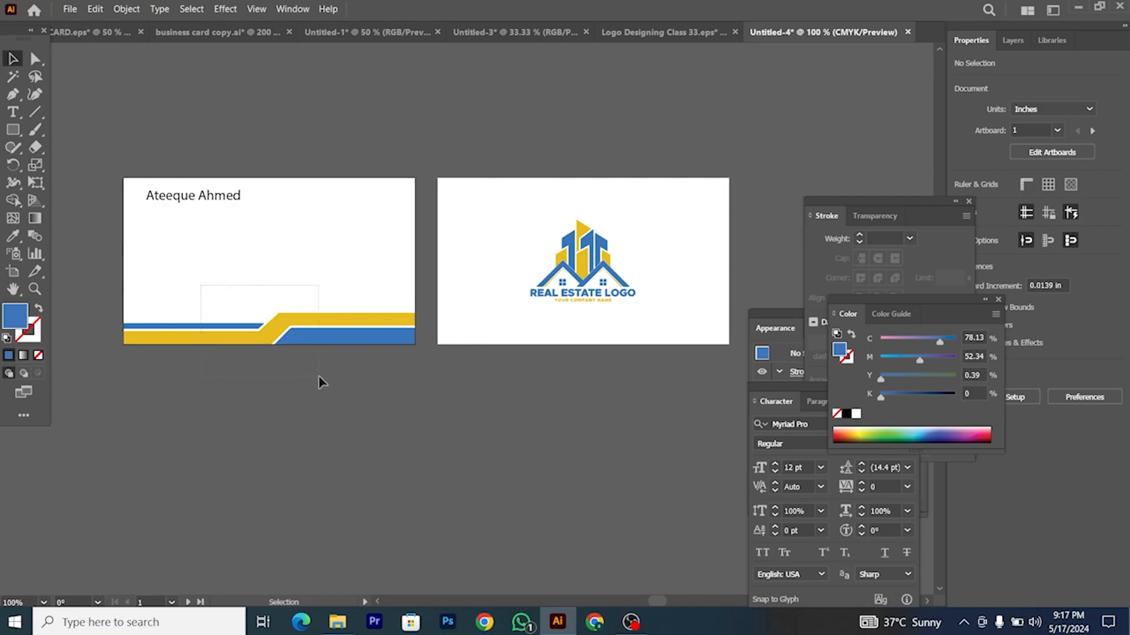
Step: Copy the blue and yellow band onto the logo card and reflect it vertically
scroll(317, 380, down, 1)
drag(318, 353, 506, 362)
right_click(522, 358)
mouse_move(658, 298)
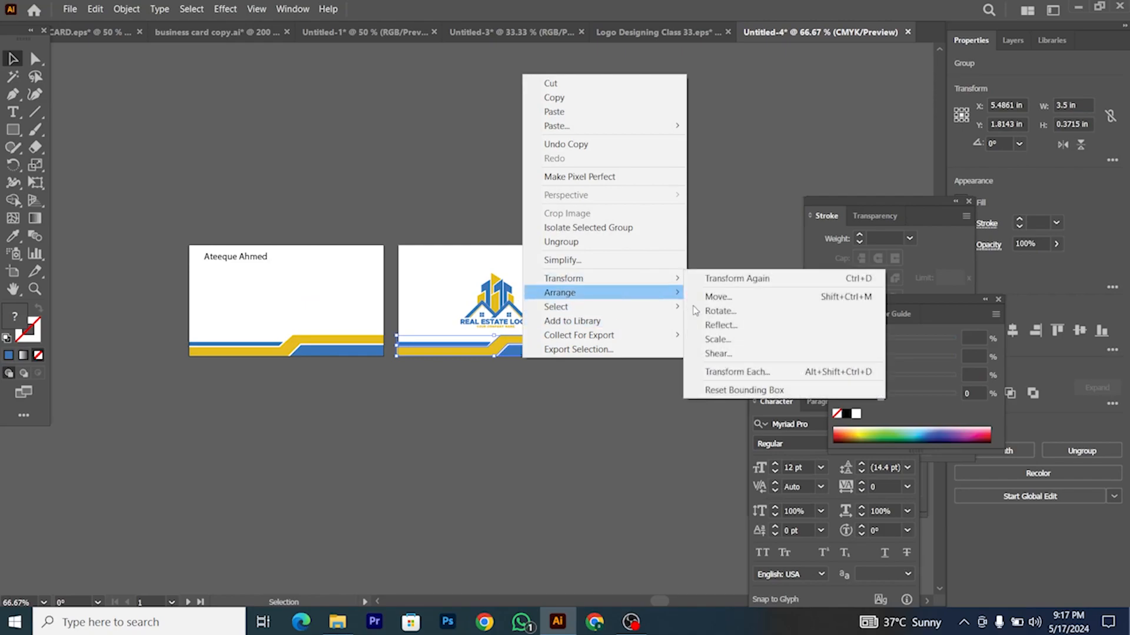
click(720, 325)
click(842, 488)
Step: Centre the flipped band horizontally on the logo card
click(588, 433)
click(537, 355)
click(1016, 334)
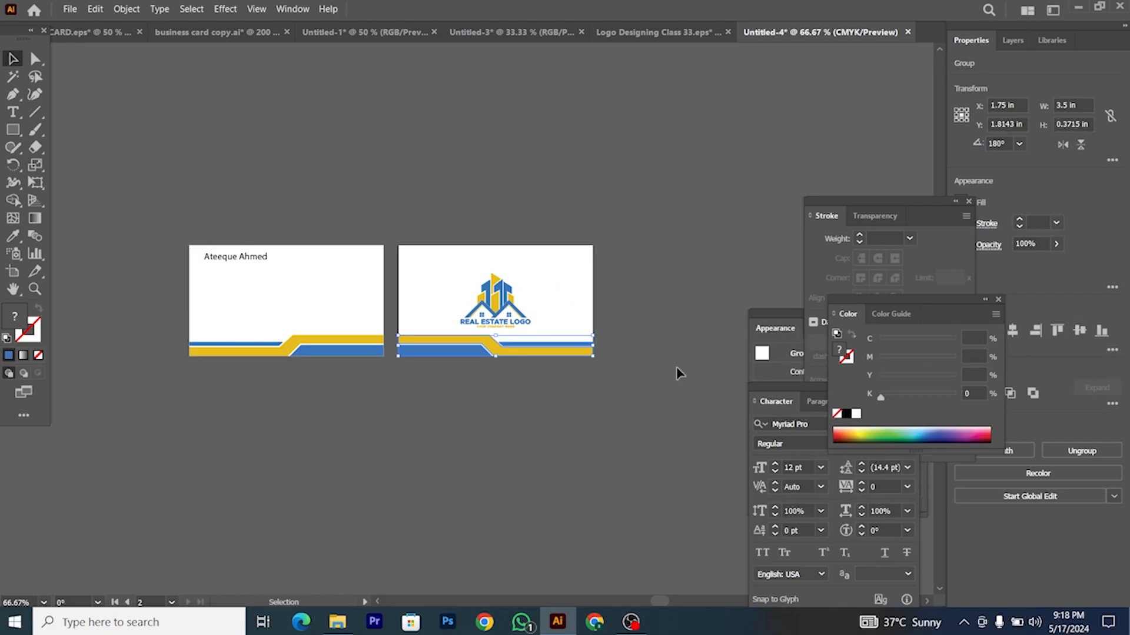
scroll(362, 323, up, 2)
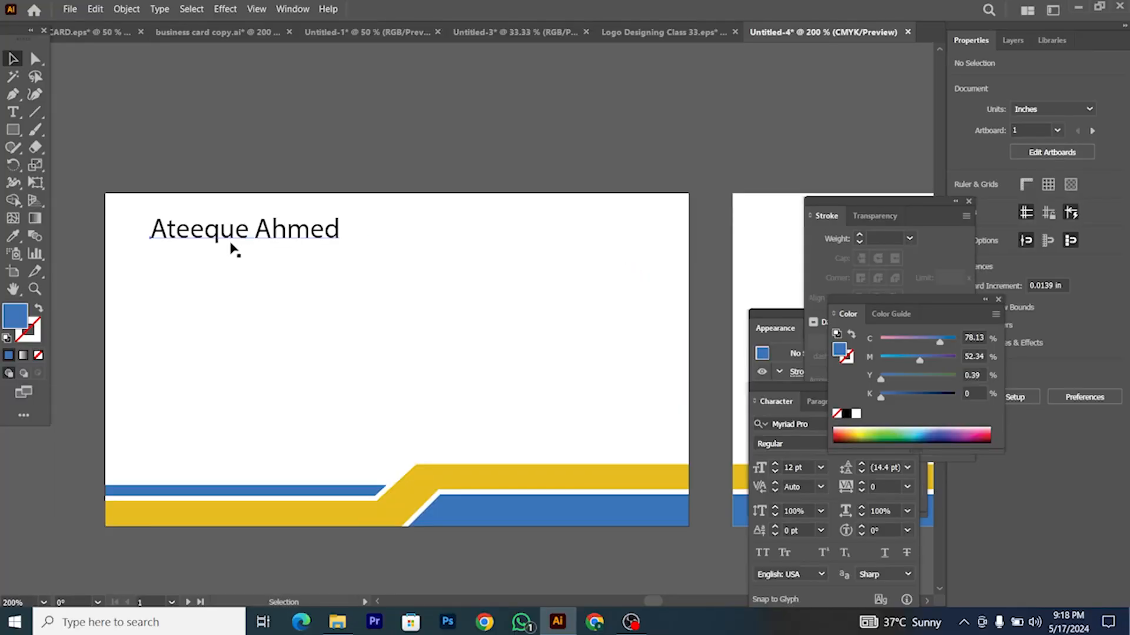
Step: Nudge the name text a little to the left toward the card's edge
drag(235, 250, 224, 253)
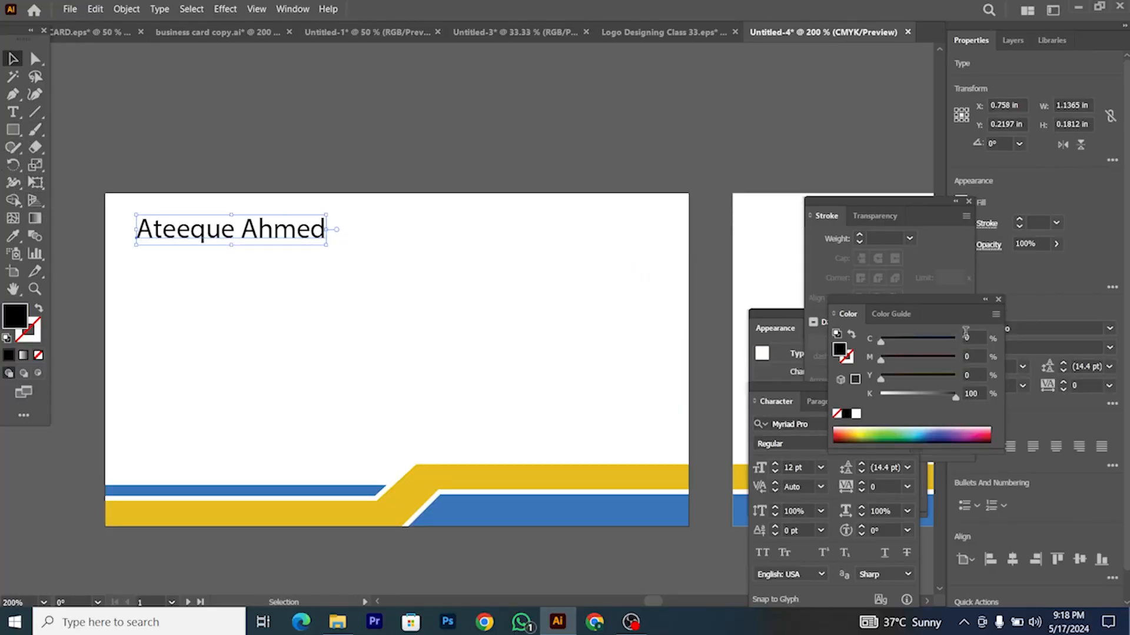
Step: Set the name in Nexa Heavy with All Caps enabled
click(1016, 327)
drag(960, 304, 891, 317)
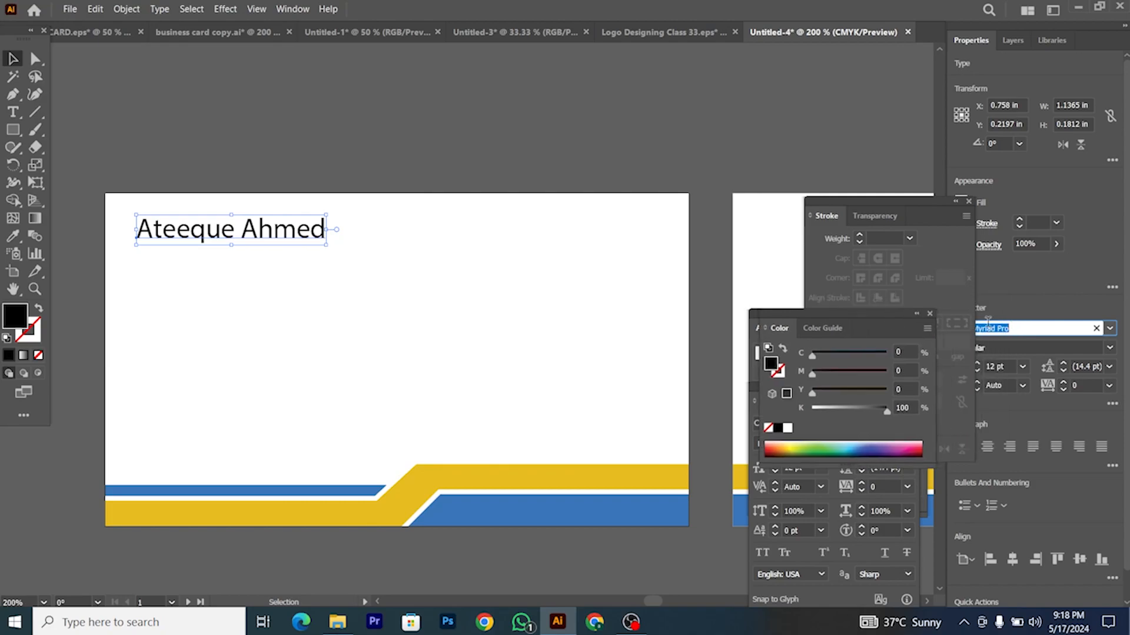
text(nex)
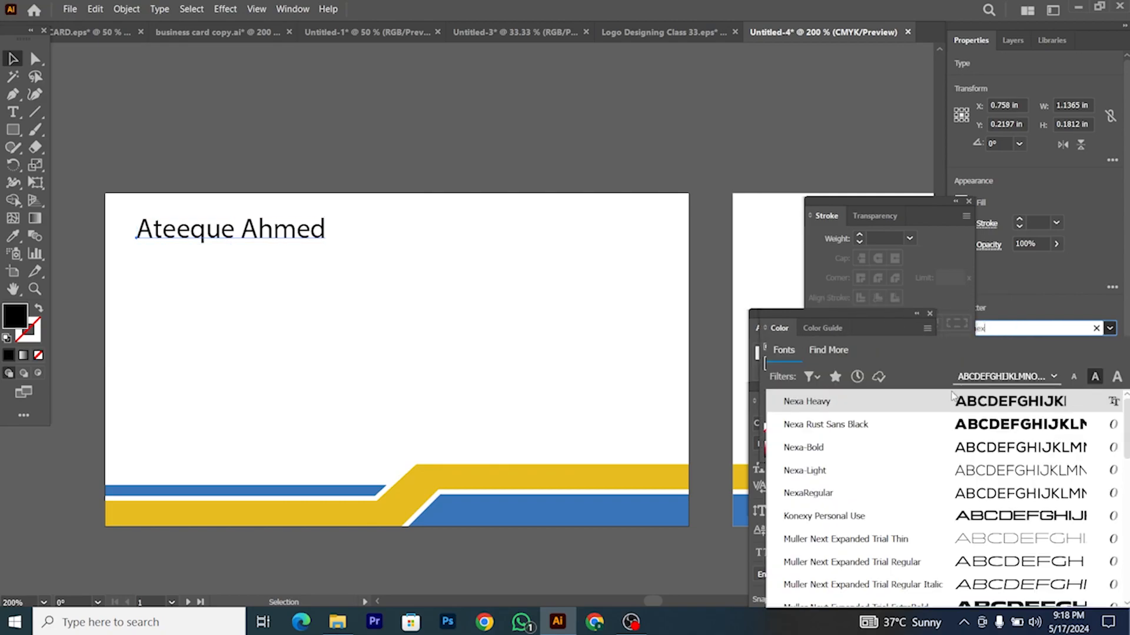
click(825, 408)
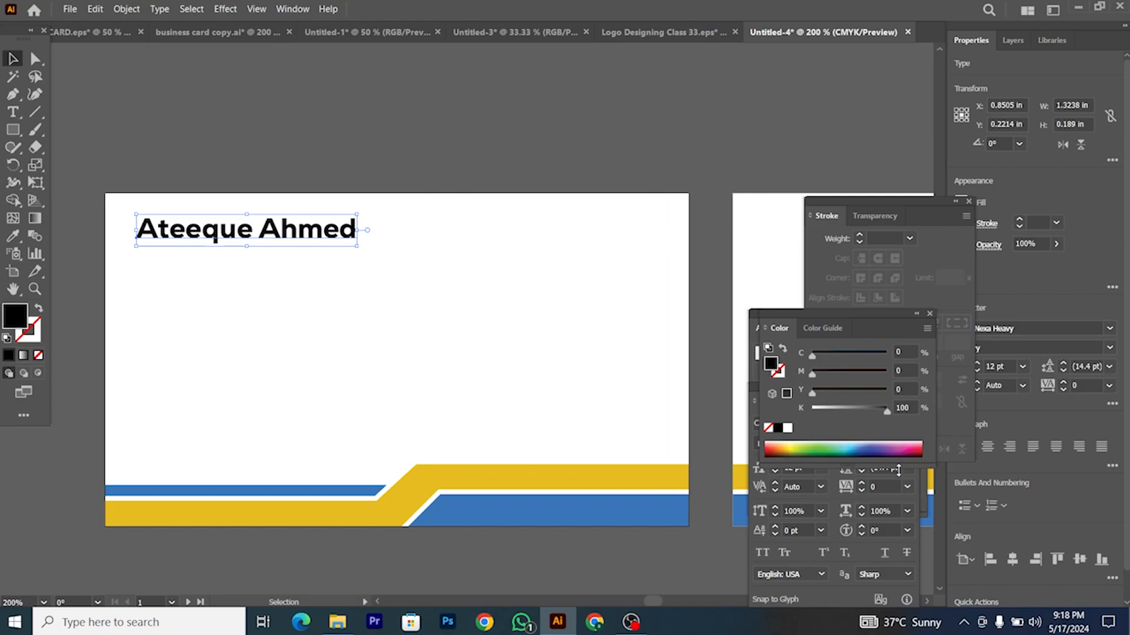
key(ctrl+t)
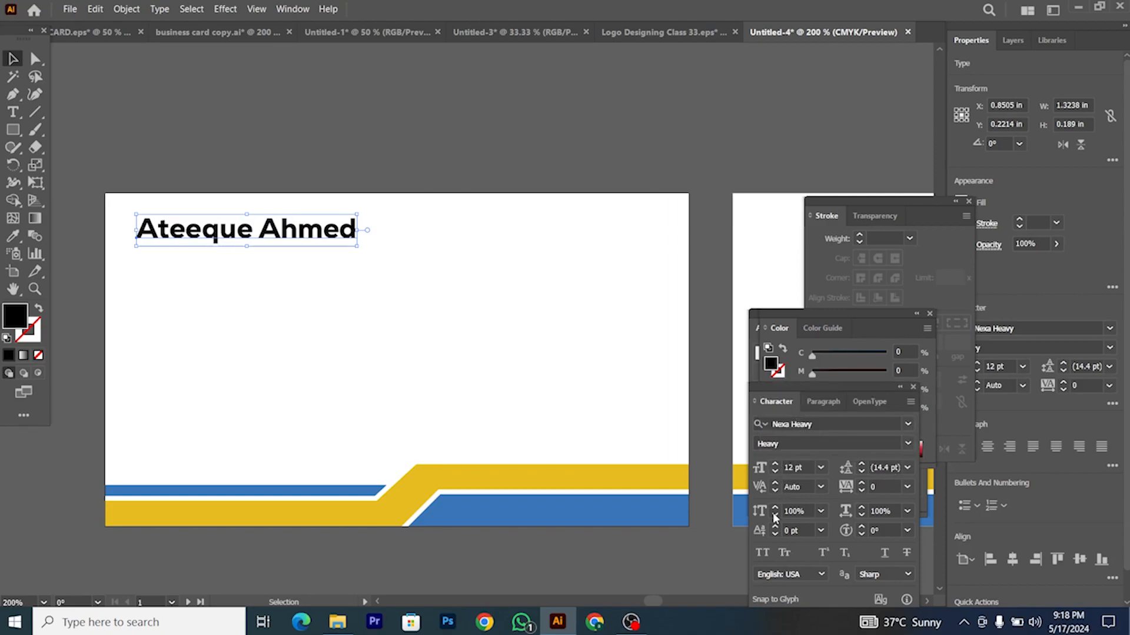
click(762, 552)
Step: Duplicate the name below and retype it as 'CHIEF EXECUTIVE OFFICIER'
drag(293, 240, 294, 271)
key(t)
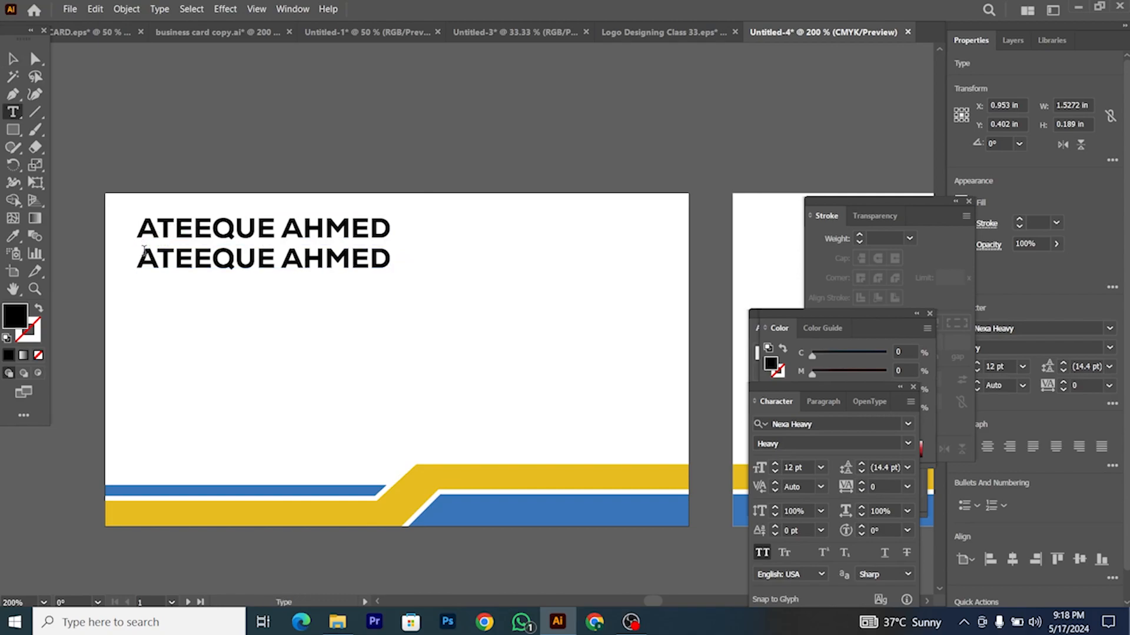
drag(144, 250, 426, 280)
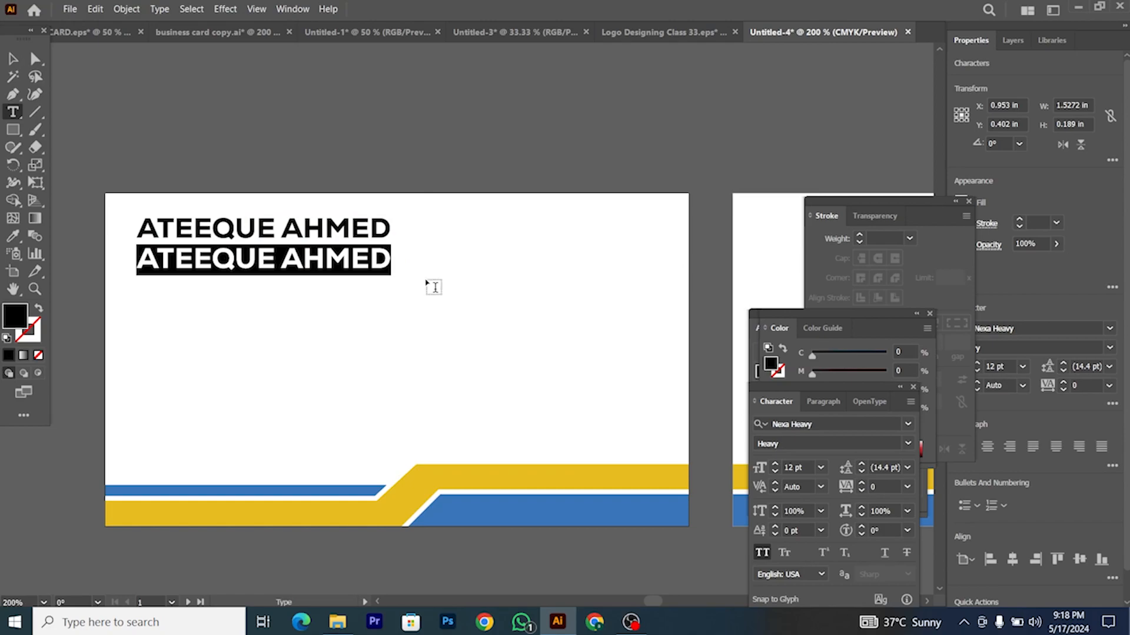
text(CHIEF)
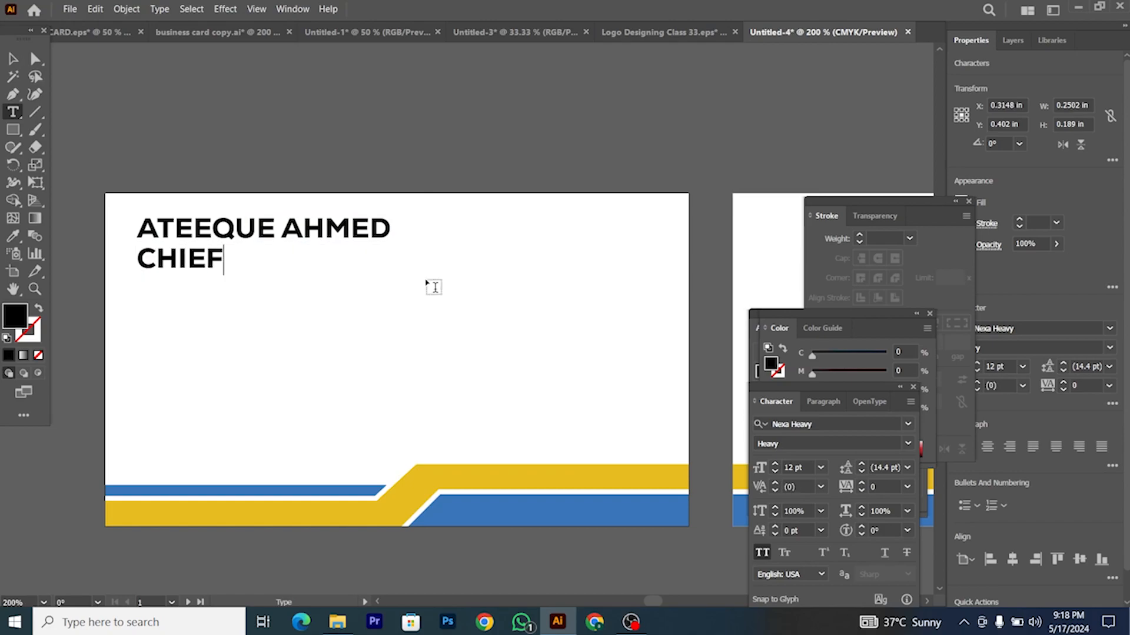
text( EXECUTIVE OFFICIER)
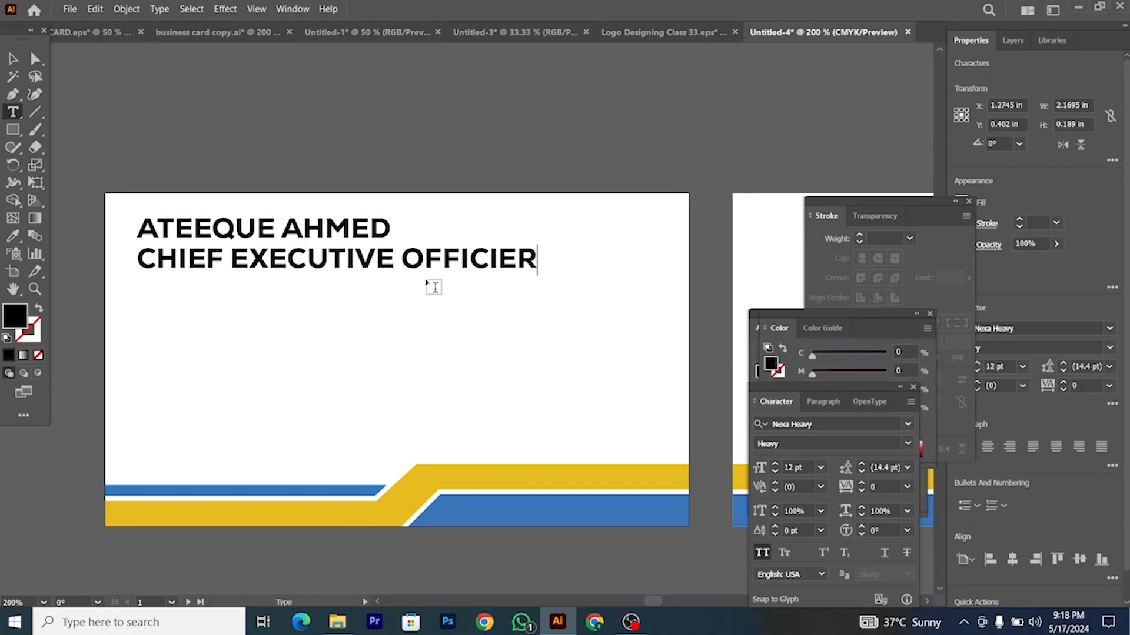
click(14, 58)
Step: Shrink the CHIEF EXECUTIVE OFFICIER title and set it to Nexa-Bold with 200 tracking
drag(536, 262, 272, 288)
click(854, 426)
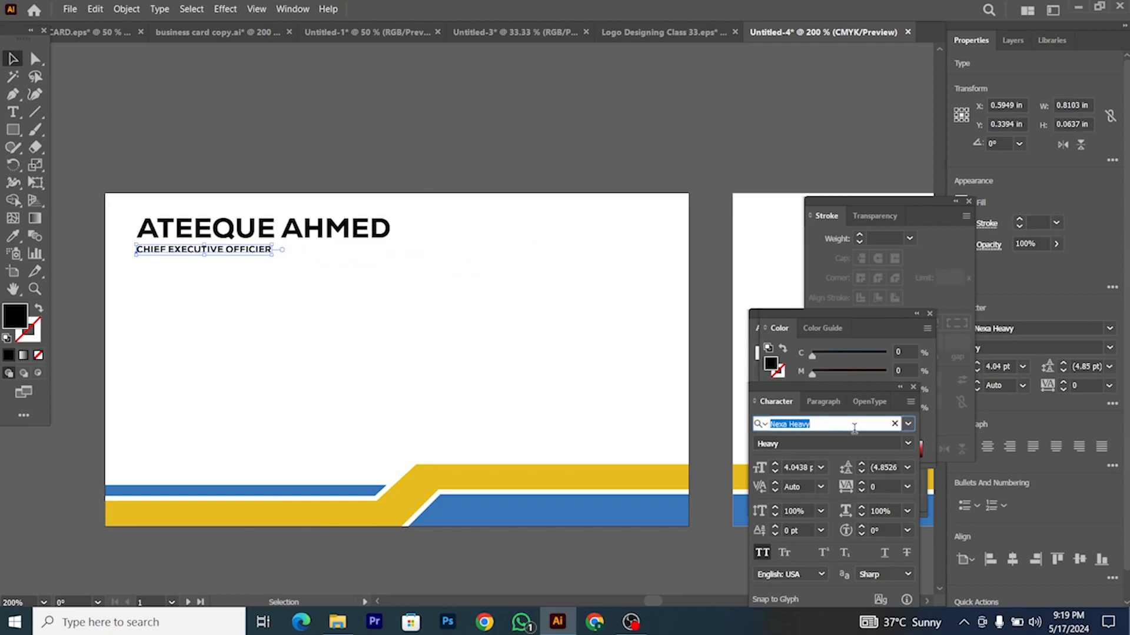
text(nex)
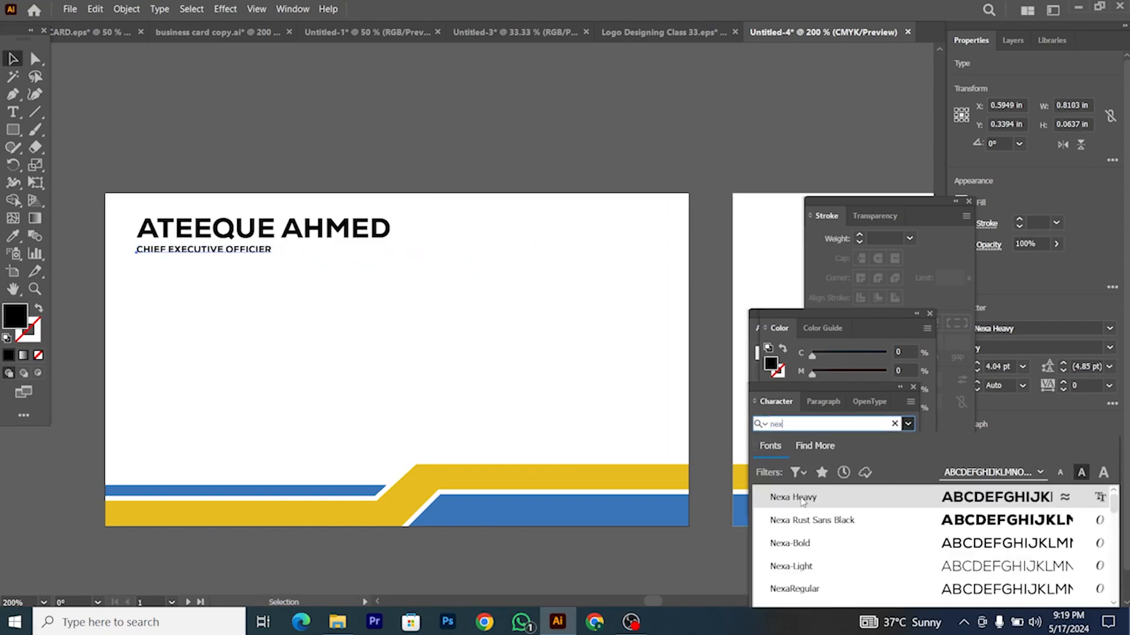
click(813, 553)
scroll(164, 259, up, 2)
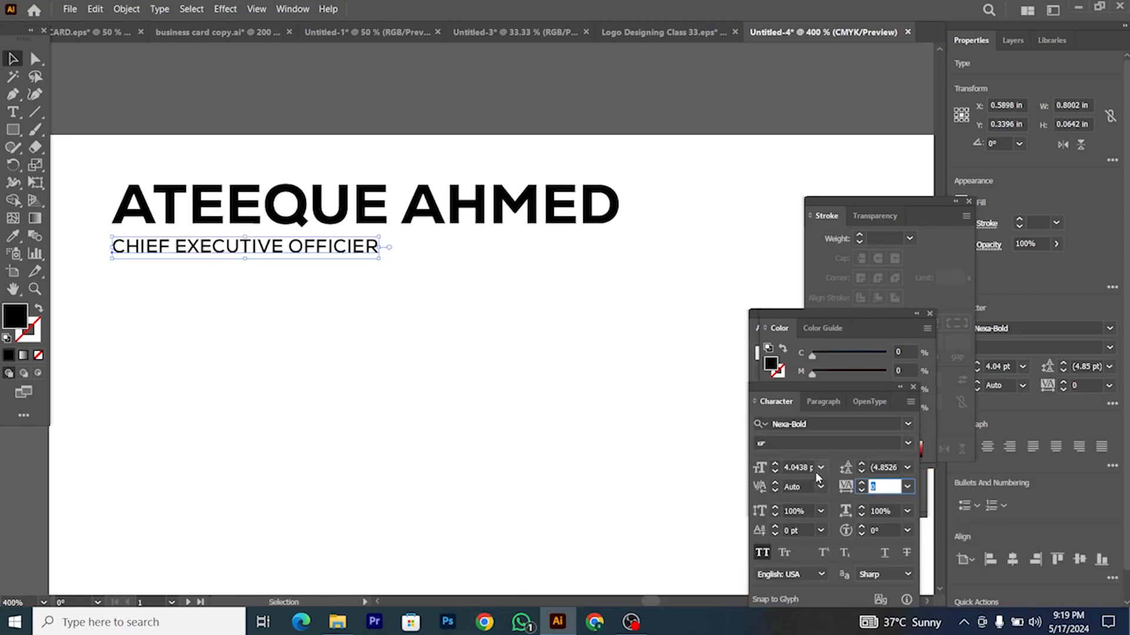
key(Return)
Step: Scale the job title down further so it sits snugly beneath the name
click(360, 365)
scroll(388, 318, down, 2)
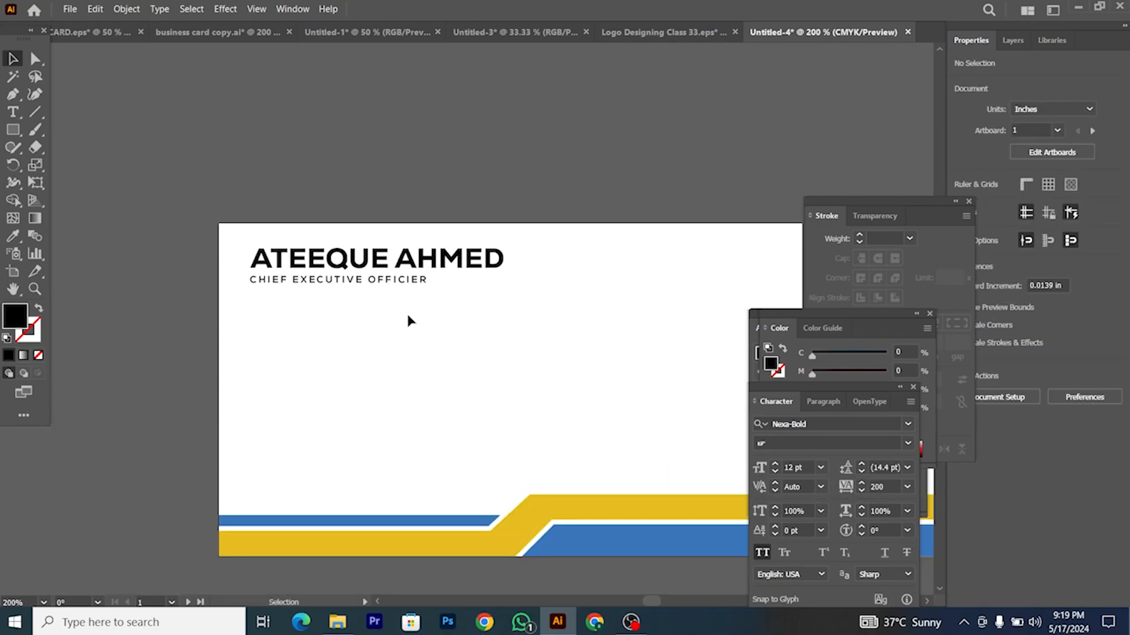
scroll(213, 254, up, 4)
click(346, 300)
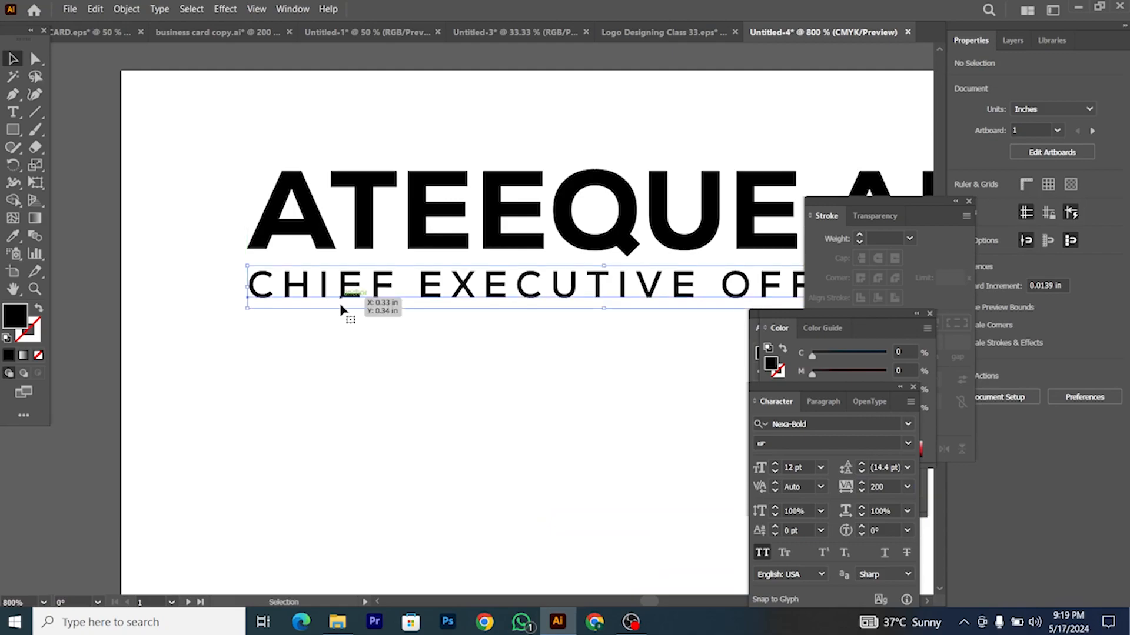
scroll(384, 363, down, 3)
scroll(447, 365, right, 1)
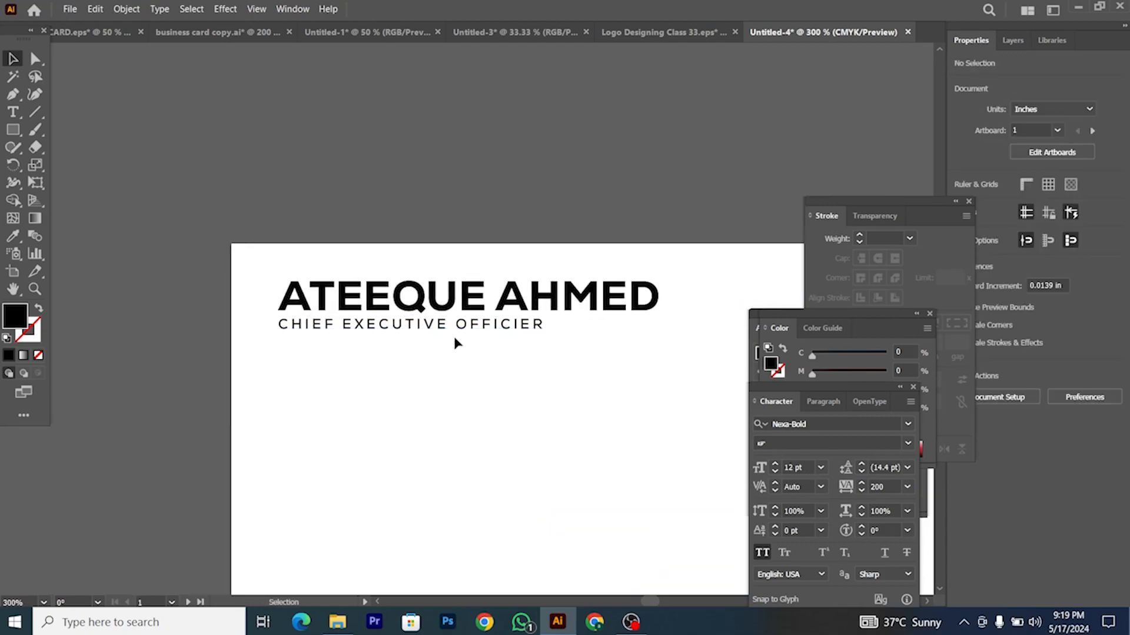
drag(546, 335, 491, 353)
click(416, 390)
scroll(414, 390, down, 2)
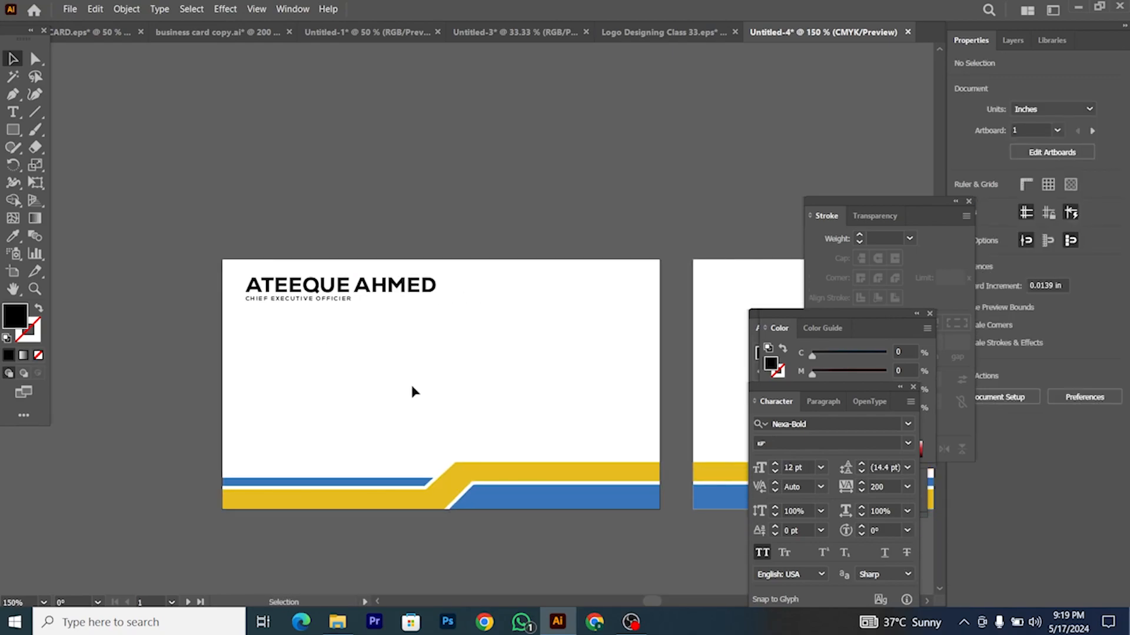
scroll(367, 345, down, 1)
click(289, 259)
scroll(290, 256, up, 2)
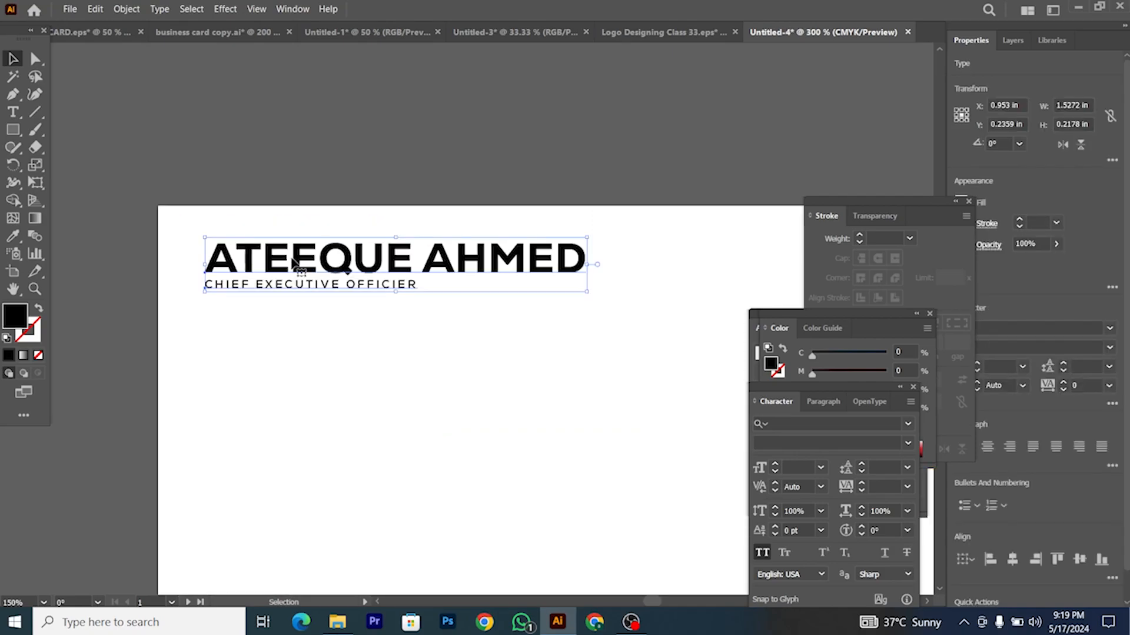
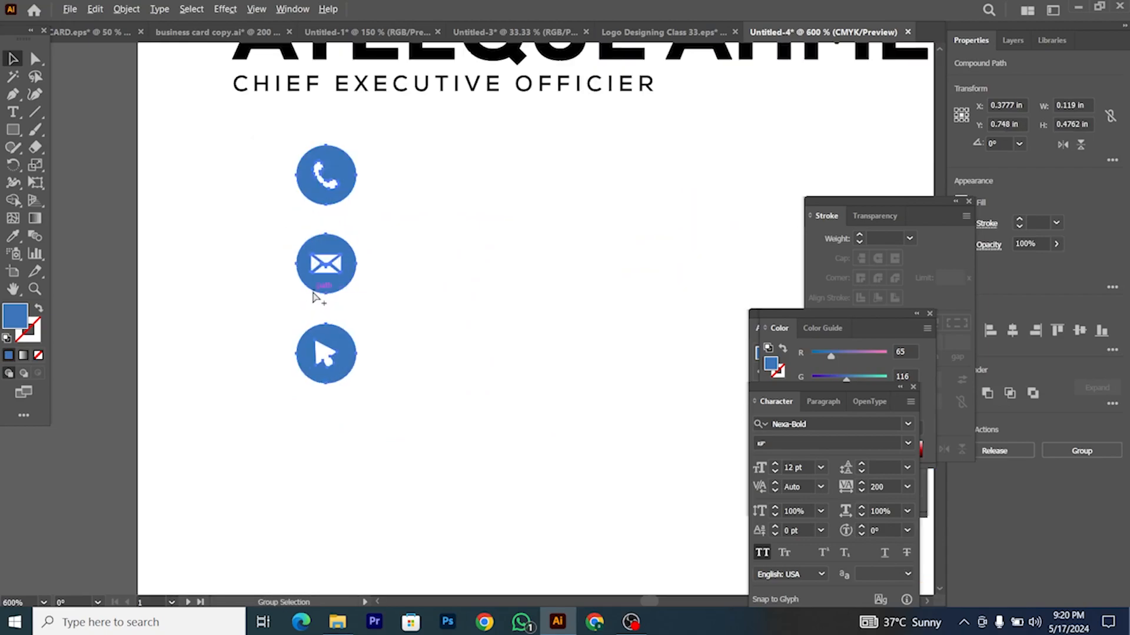
Step: Shrink the contact icon column and duplicate the CHIEF EXECUTIVE OFFICIER title beside the phone icon
drag(259, 396, 262, 343)
click(320, 361)
scroll(365, 328, down, 1)
drag(357, 191, 404, 259)
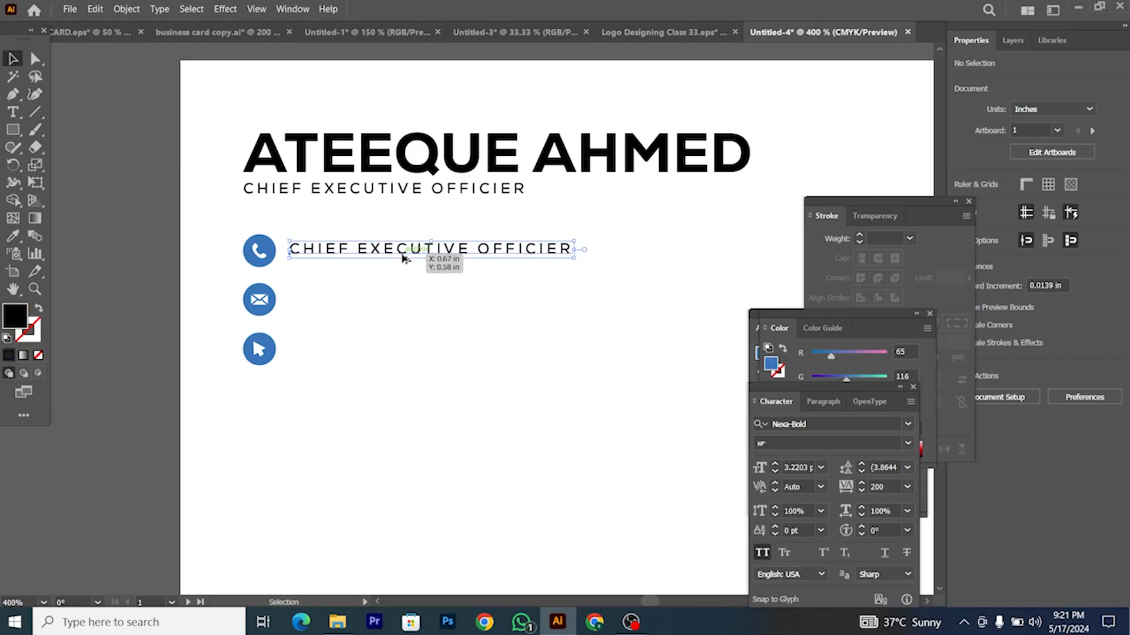
Step: Replace the copied title with the phone number and set its tracking to 0
double_click(323, 243)
drag(291, 250, 520, 251)
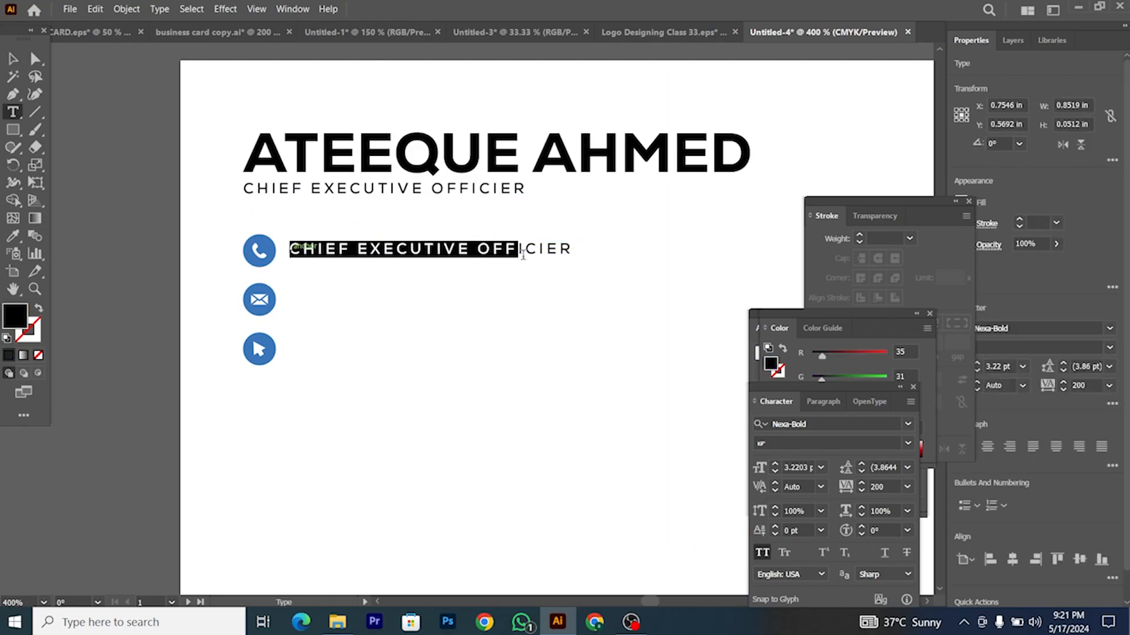
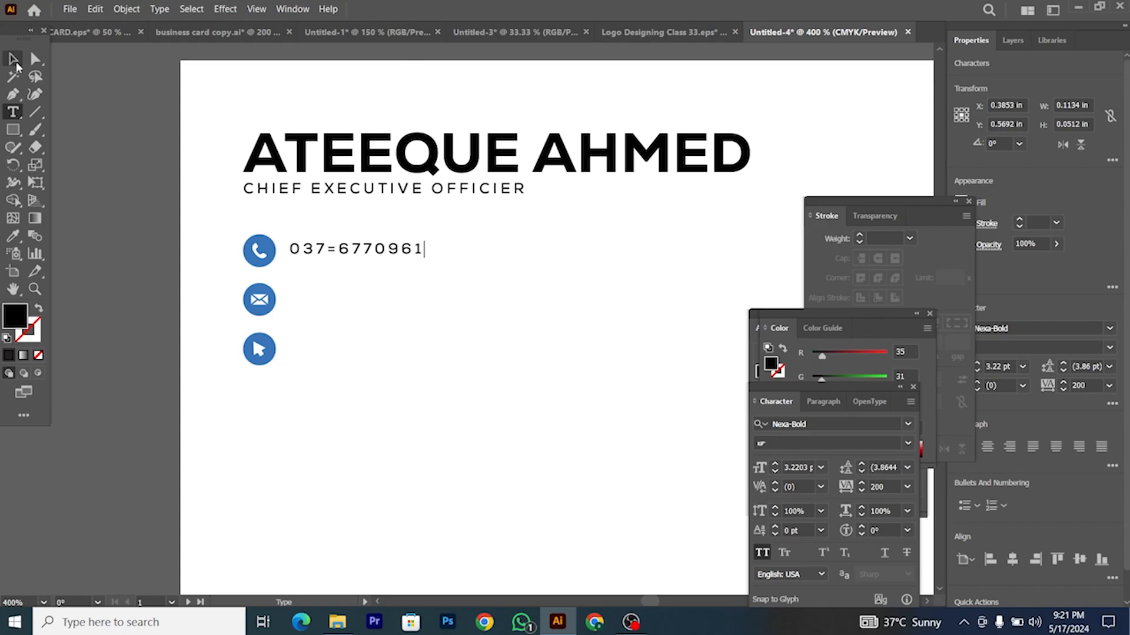
key(Escape)
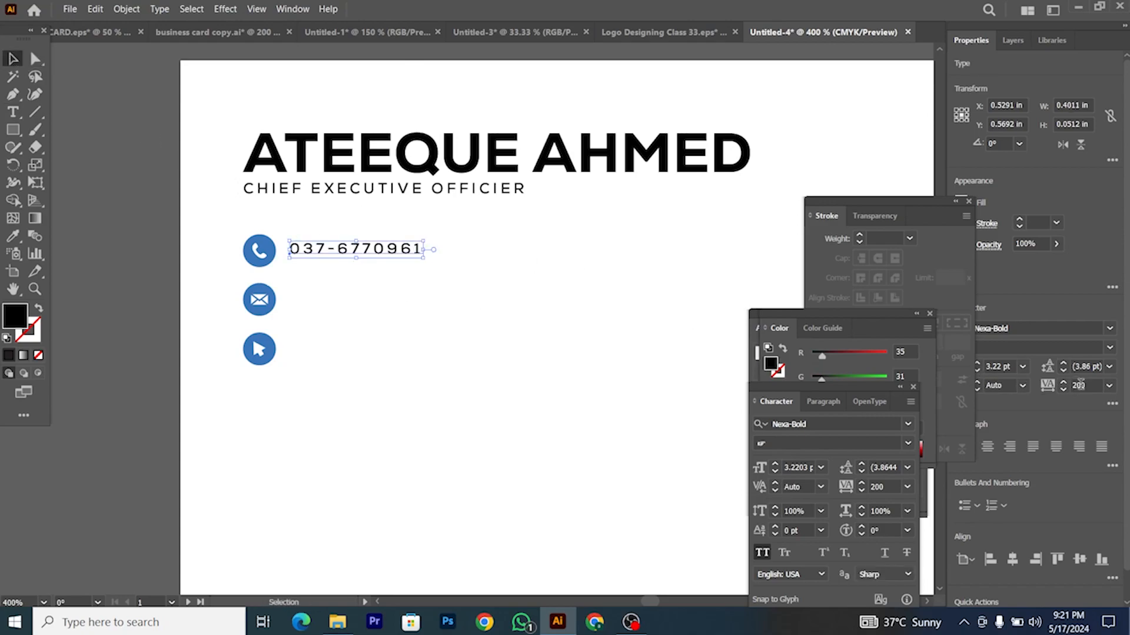
text(0)
key(Return)
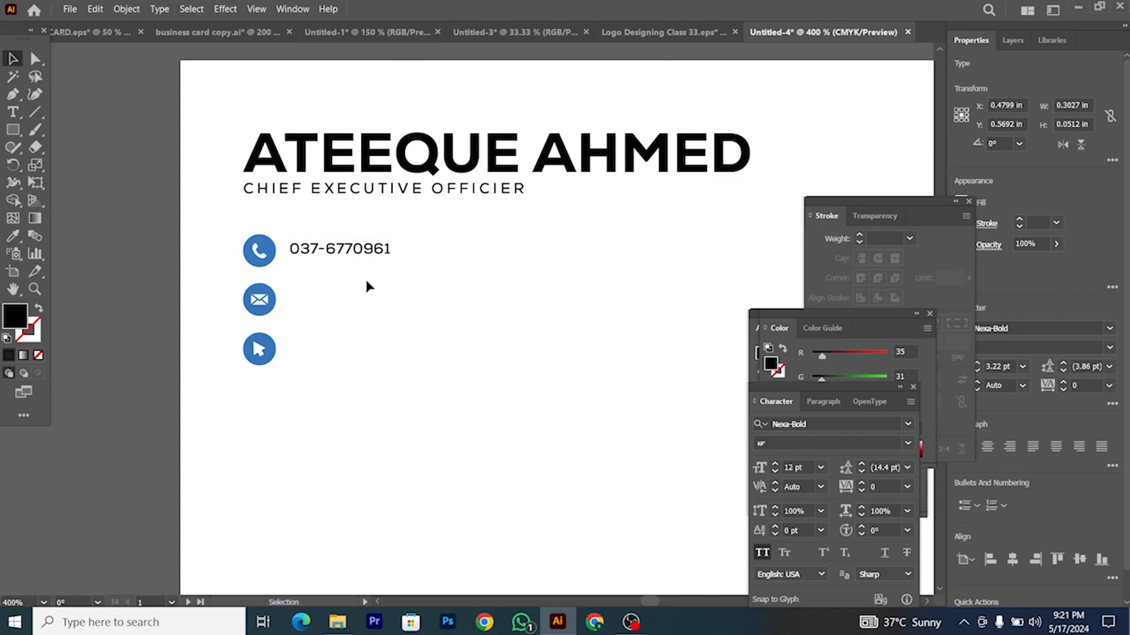
Step: Duplicate the phone line beside the envelope icon and retype it as the e-mail address
drag(353, 257, 348, 306)
scroll(341, 299, up, 2)
key(t)
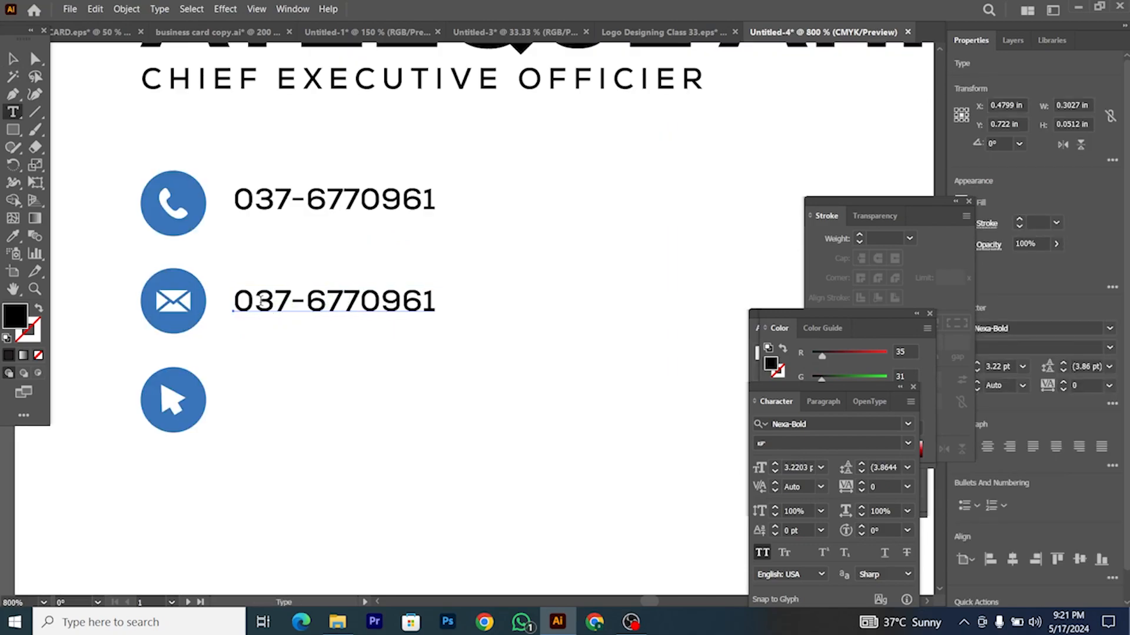
drag(241, 296, 471, 321)
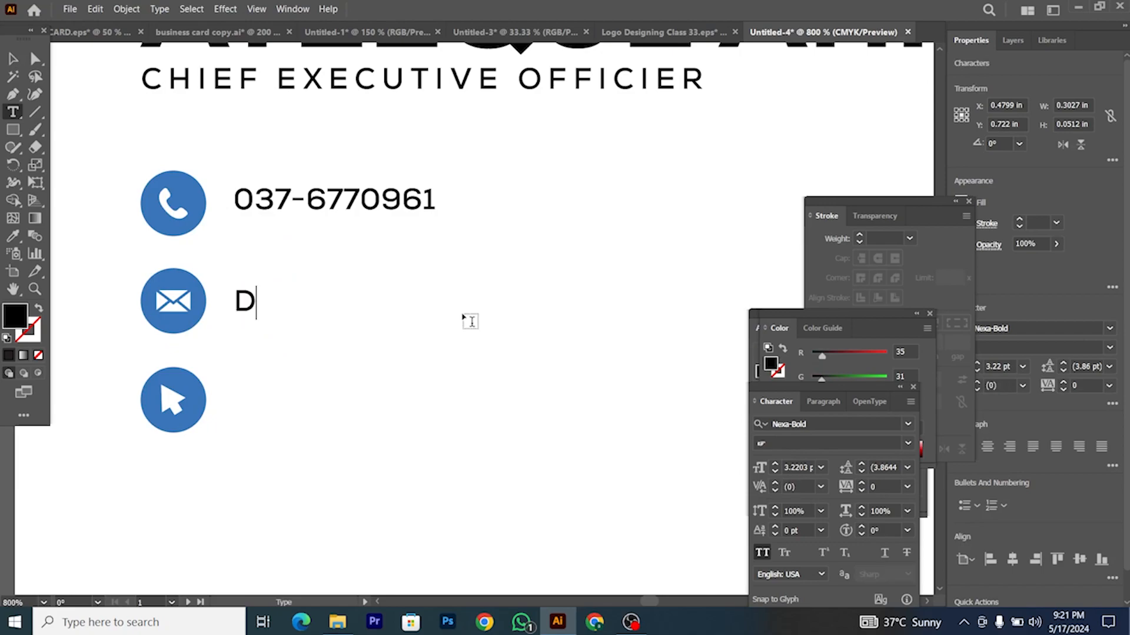
click(19, 60)
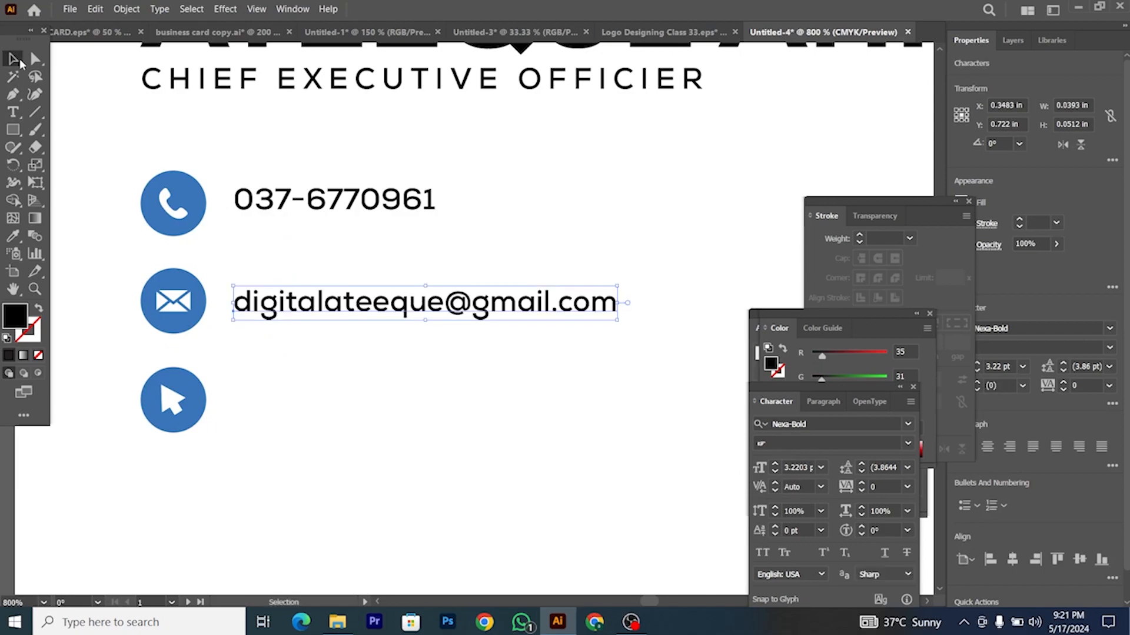
Step: Duplicate the e-mail line beside the web icon and retype it as the website address
drag(284, 307, 544, 422)
key(t)
text(www)
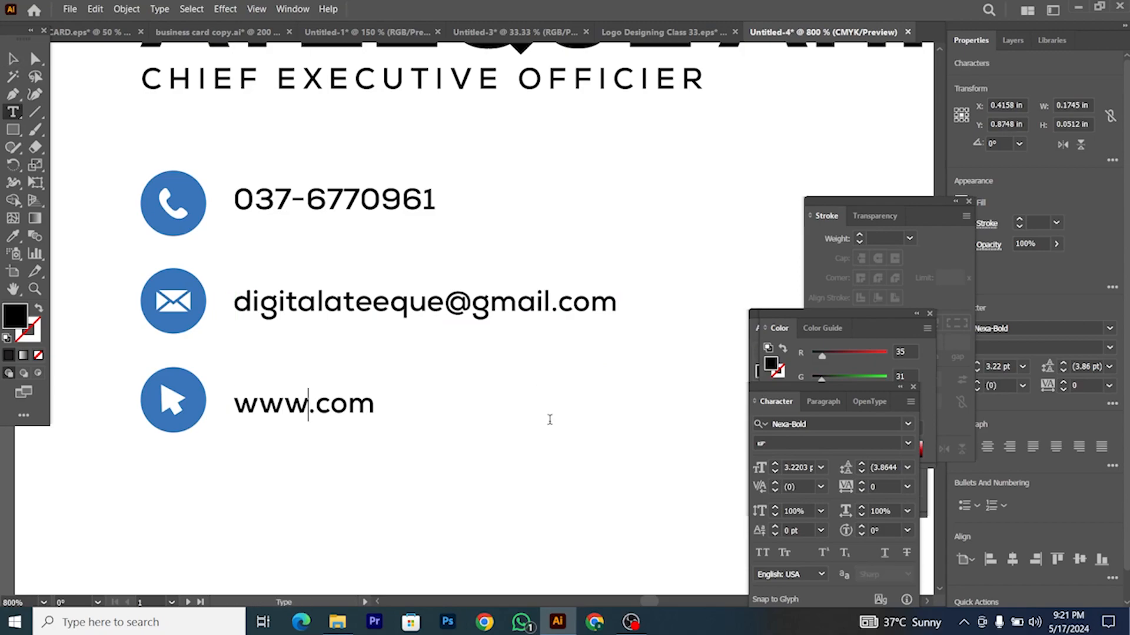
text(.digital)
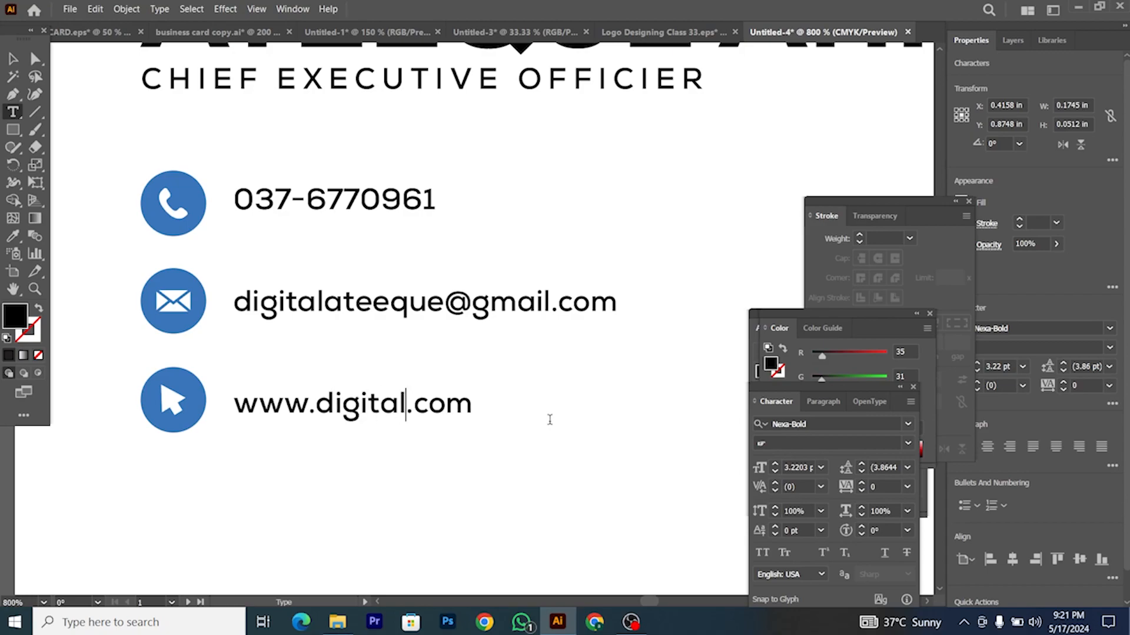
text(ateeque)
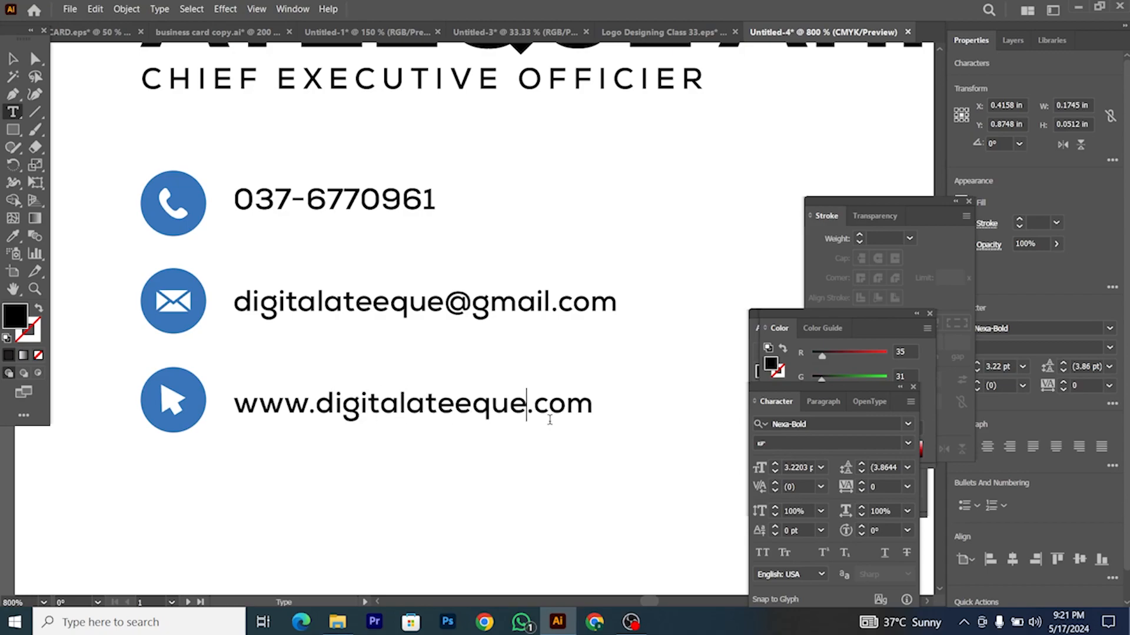
click(13, 60)
Step: Vertically centre the phone, e-mail and website lines on their icons
drag(136, 202, 282, 222)
click(1079, 331)
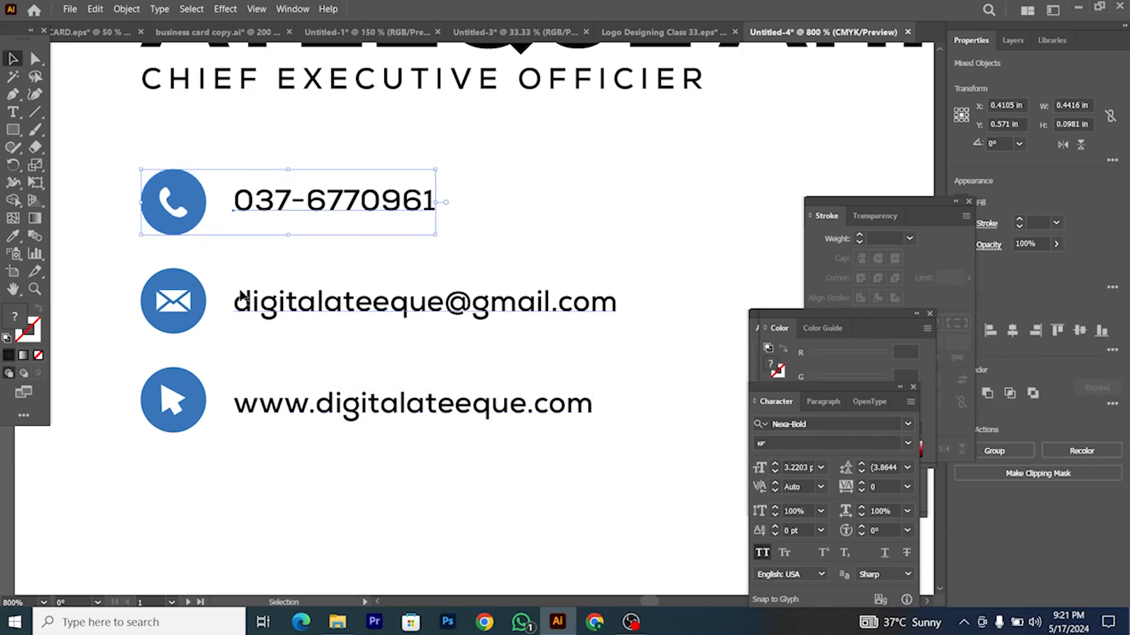
drag(114, 263, 321, 325)
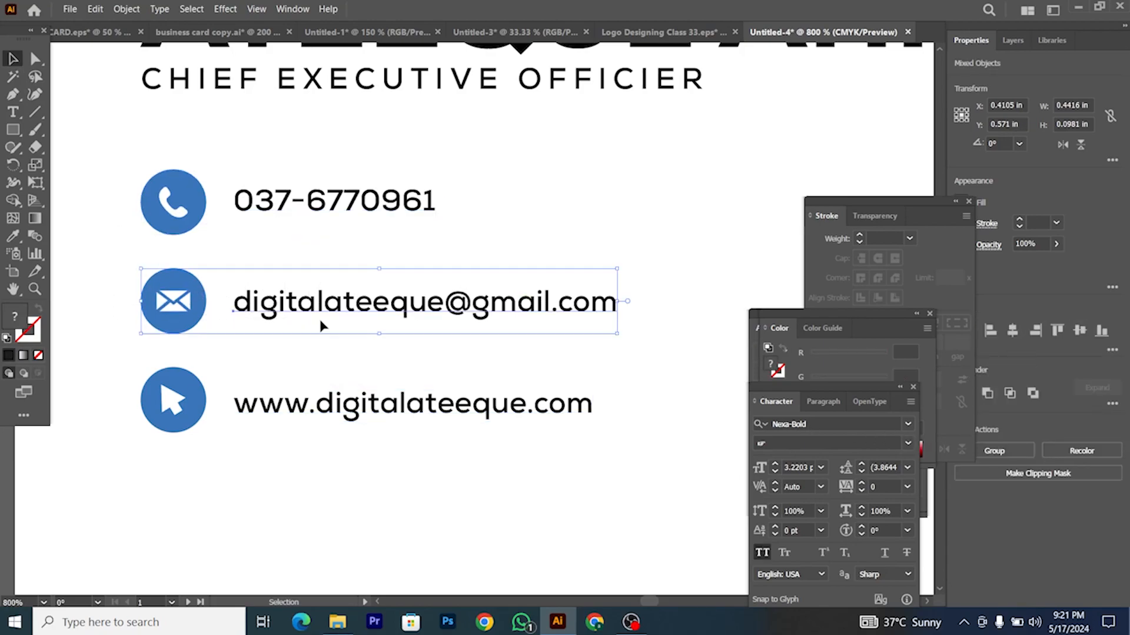
click(1079, 331)
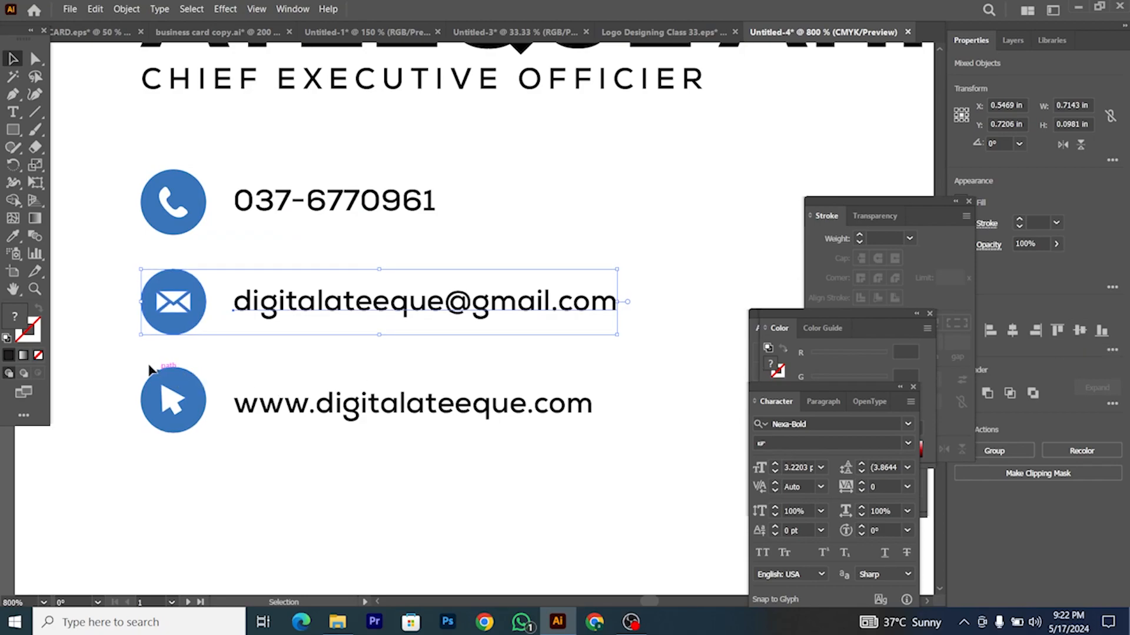
drag(388, 452, 389, 452)
click(1076, 333)
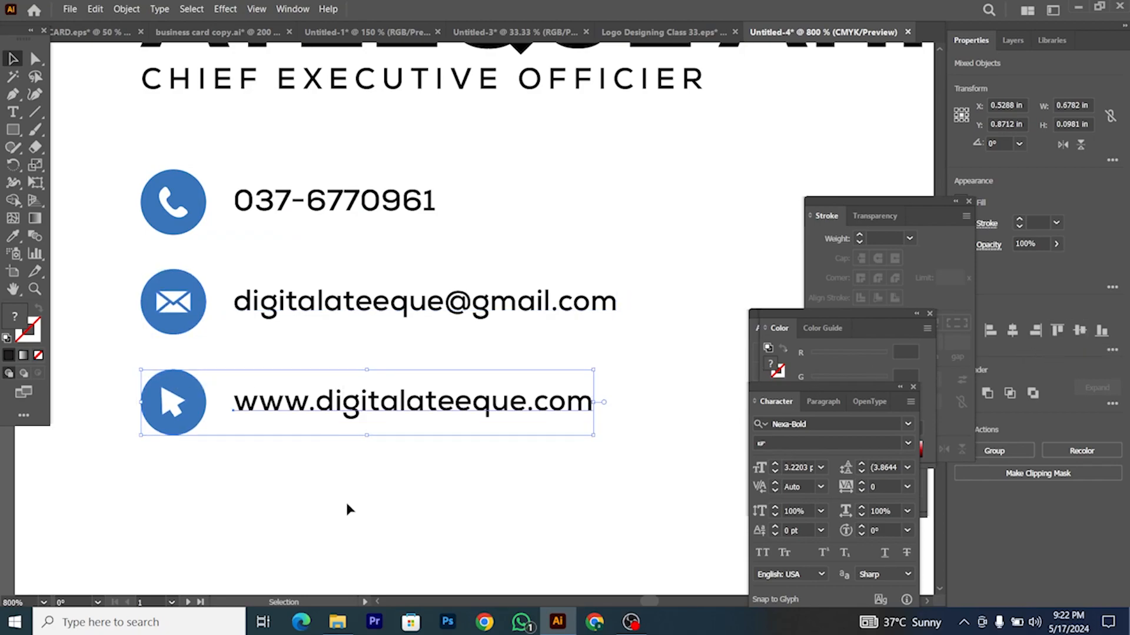
click(346, 504)
Step: Scale the whole contact block of icons and texts up together
scroll(330, 472, down, 5)
scroll(330, 472, down, 3)
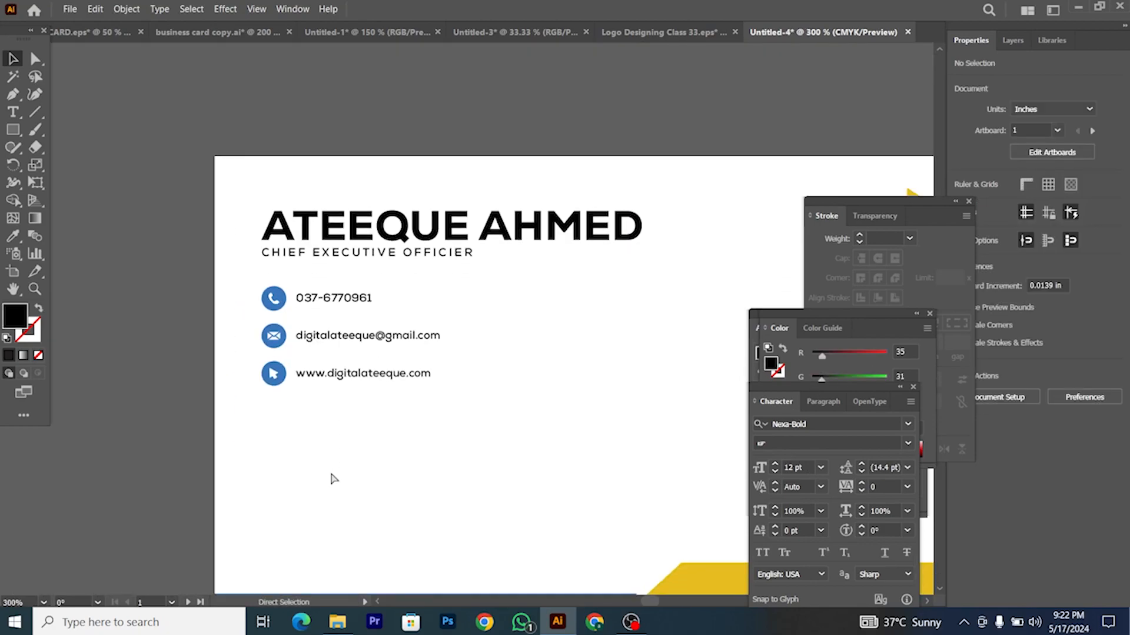
scroll(310, 452, right, 2)
scroll(245, 391, down, 3)
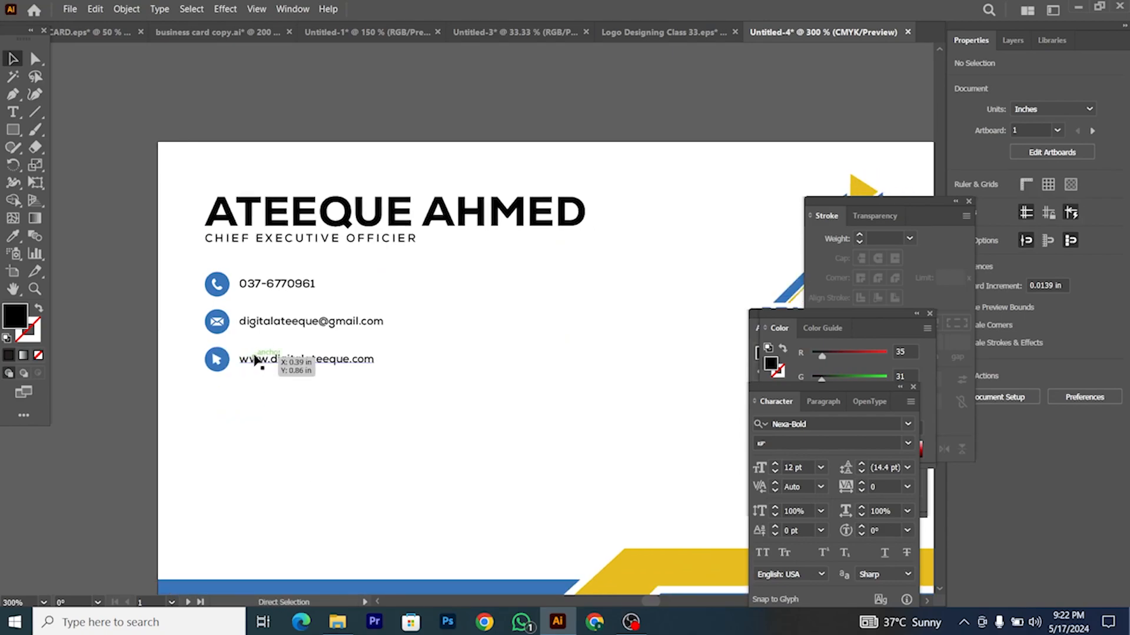
drag(313, 370, 364, 371)
click(353, 398)
scroll(323, 398, right, 2)
scroll(223, 385, down, 1)
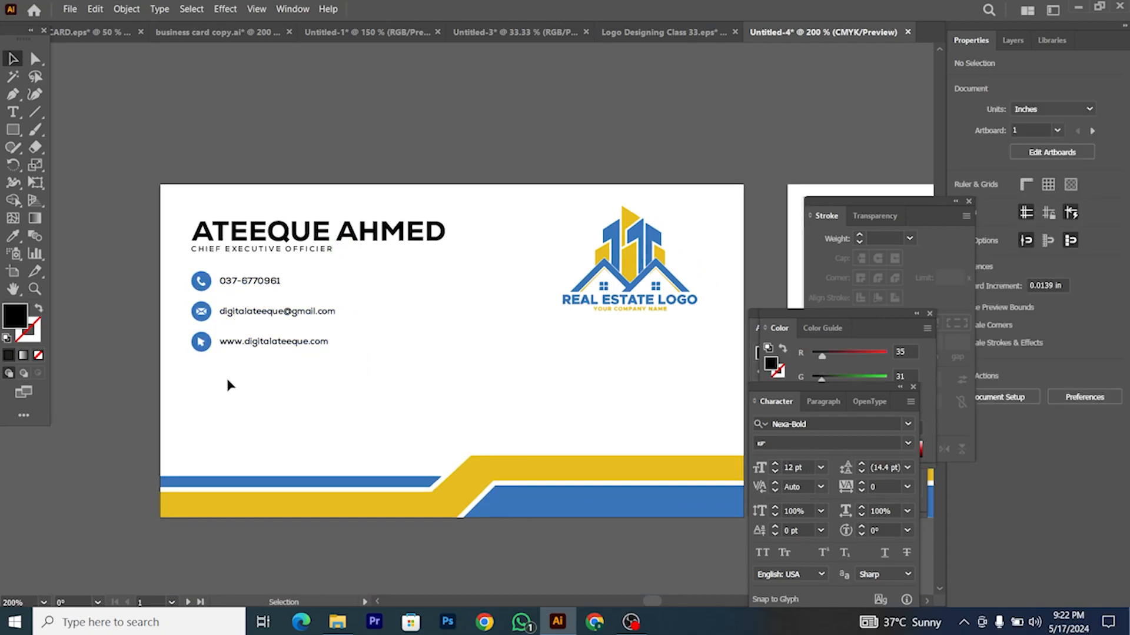
Step: Duplicate the name heading below the website line, retype it as SERVICES and nudge it lower
drag(293, 233, 293, 379)
double_click(269, 377)
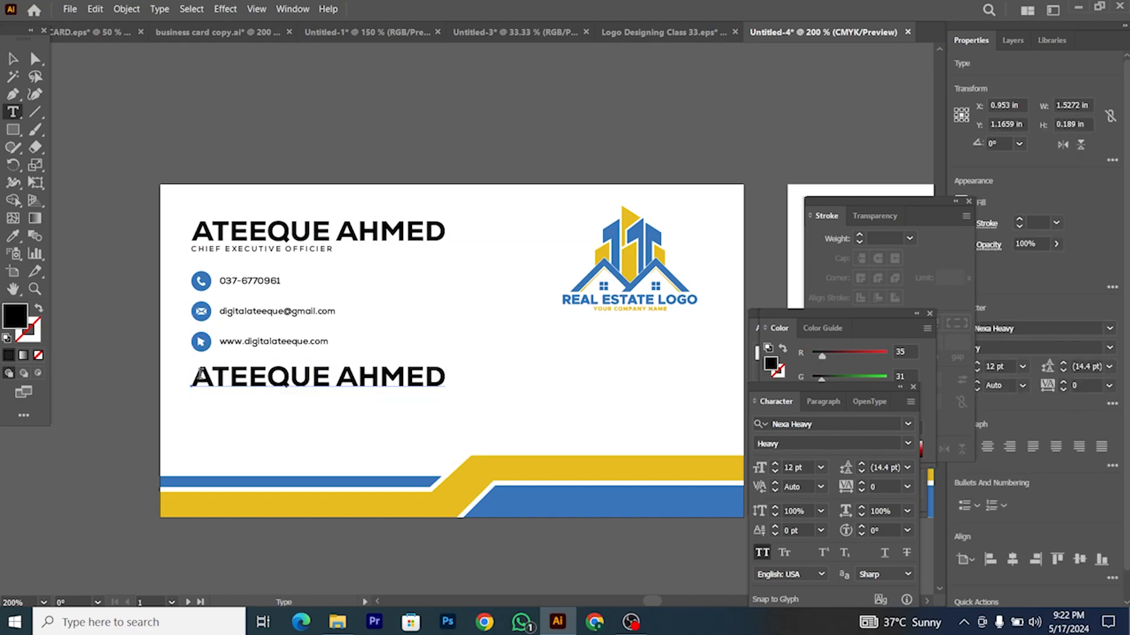
drag(200, 374, 422, 374)
text(SERVICES)
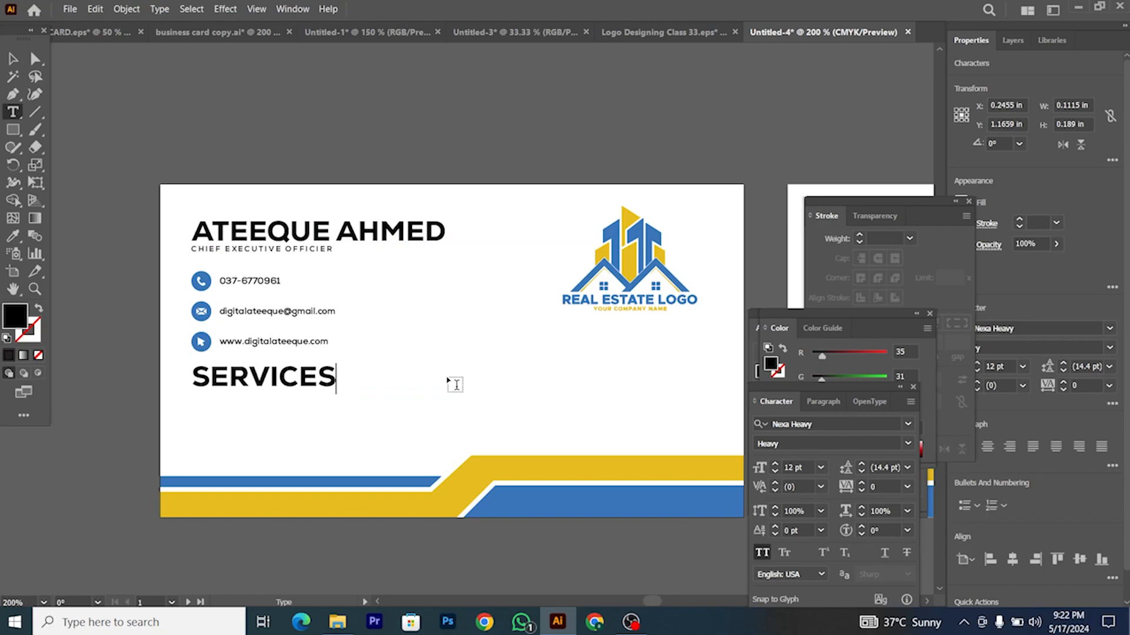
click(16, 60)
scroll(176, 313, up, 2)
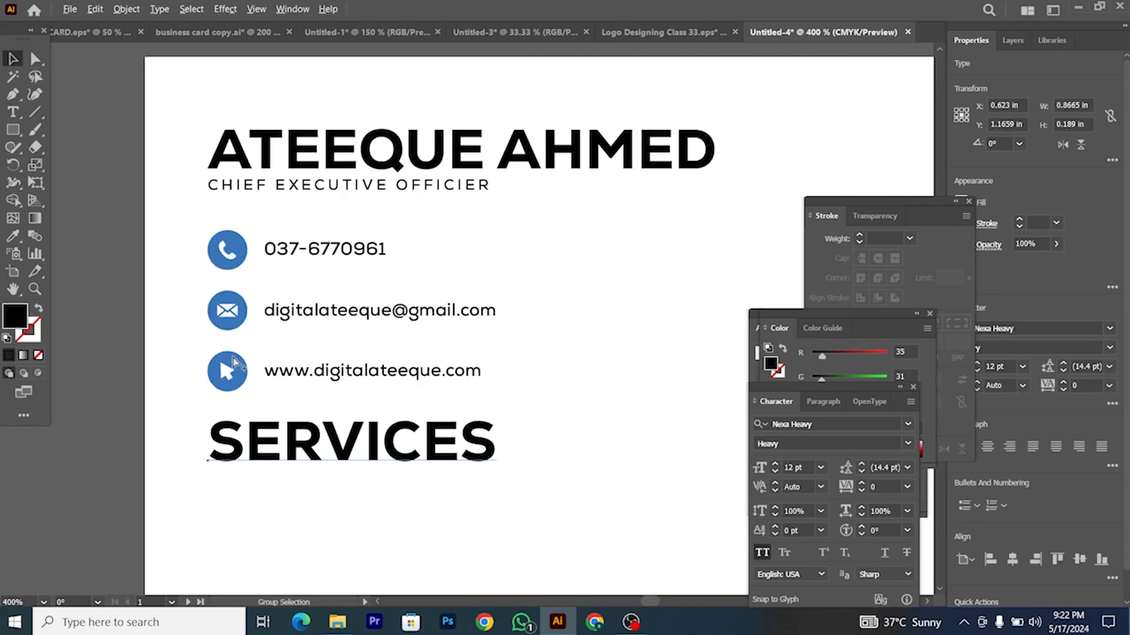
drag(296, 454, 294, 461)
scroll(297, 421, down, 2)
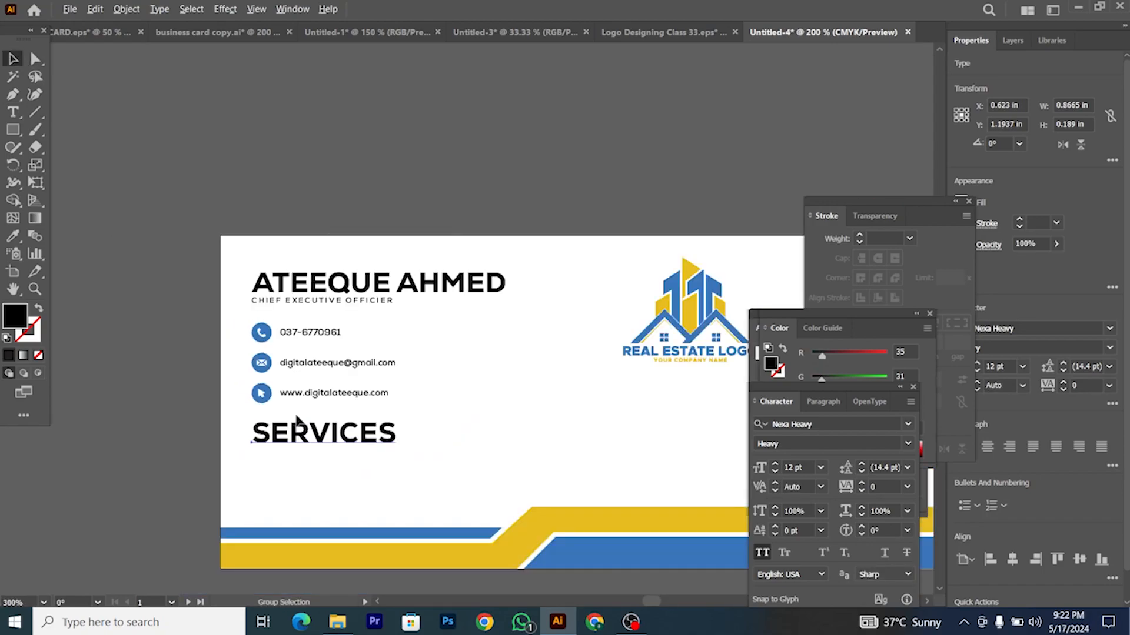
scroll(305, 413, right, 1)
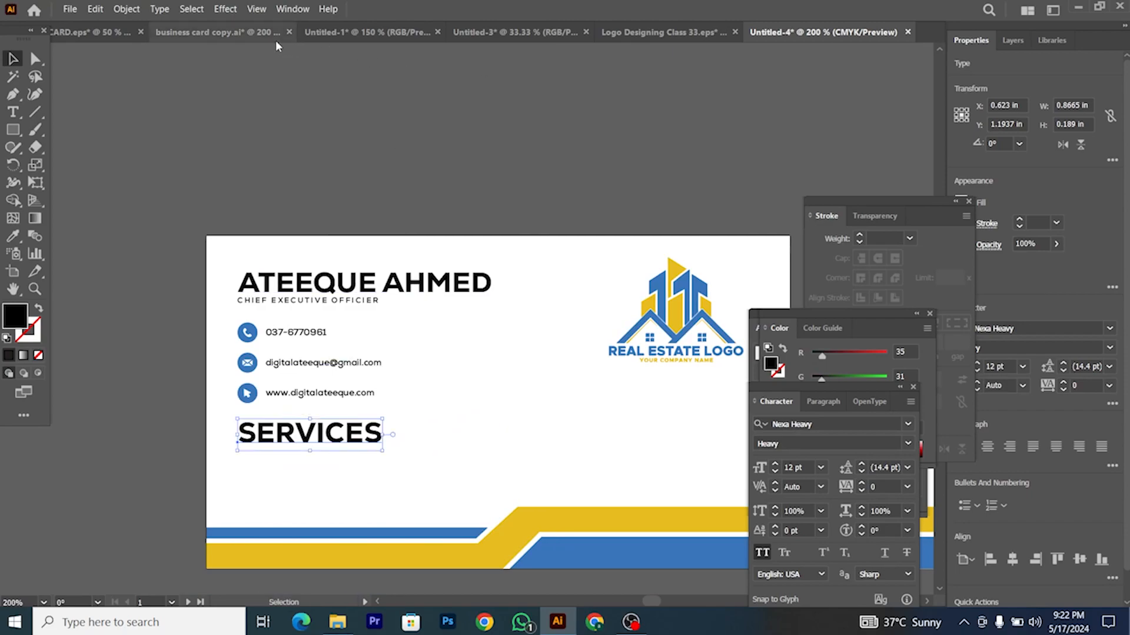
Step: Copy the services checklist from the other document and paste it onto the card
click(353, 32)
scroll(310, 209, down, 2)
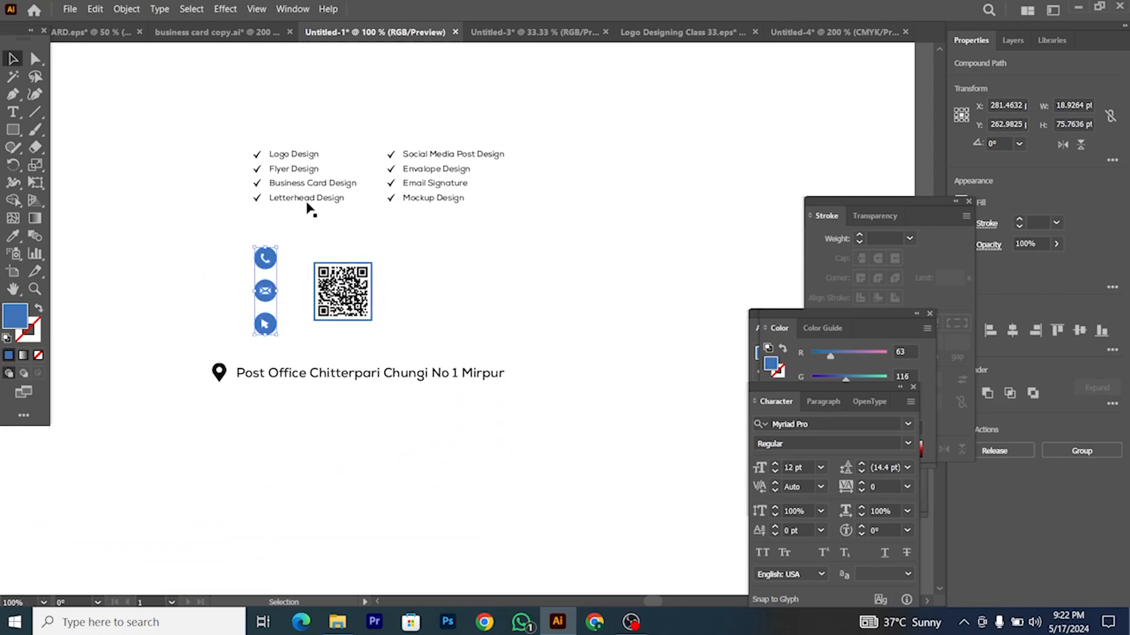
scroll(285, 182, up, 1)
scroll(259, 169, up, 3)
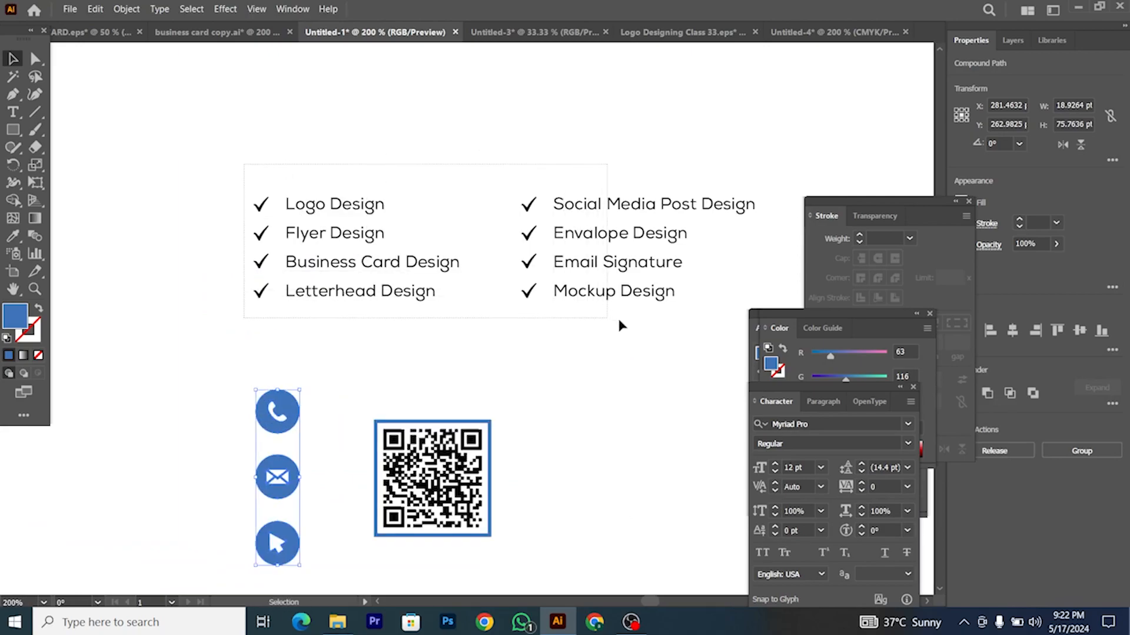
drag(619, 319, 629, 321)
scroll(633, 322, right, 3)
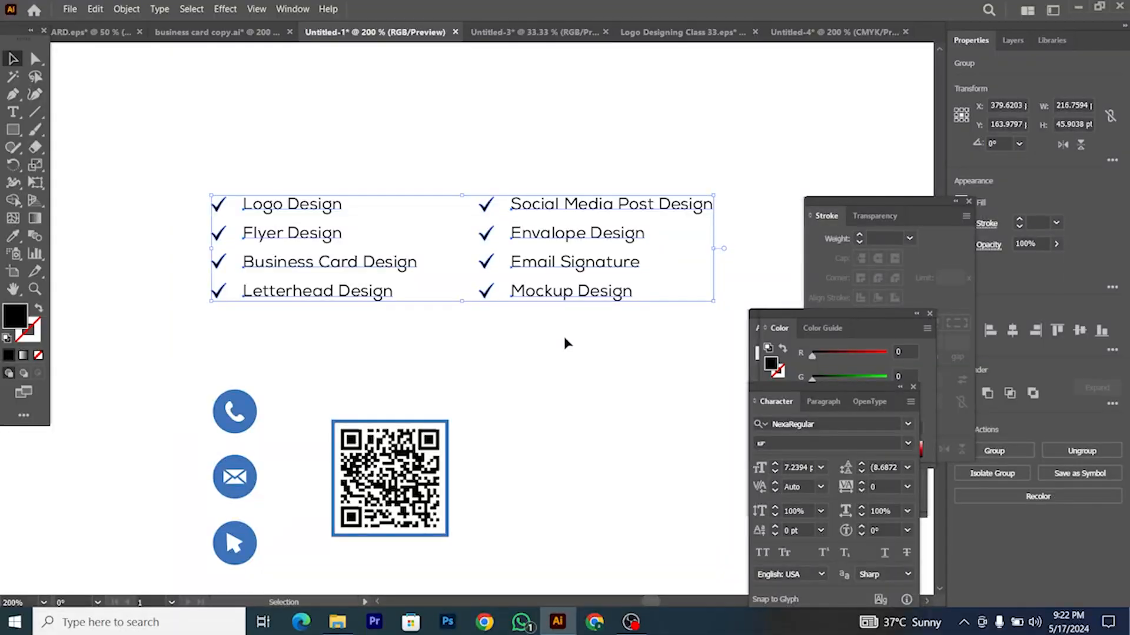
click(821, 32)
scroll(321, 394, down, 3)
scroll(321, 412, up, 1)
key(ctrl+v)
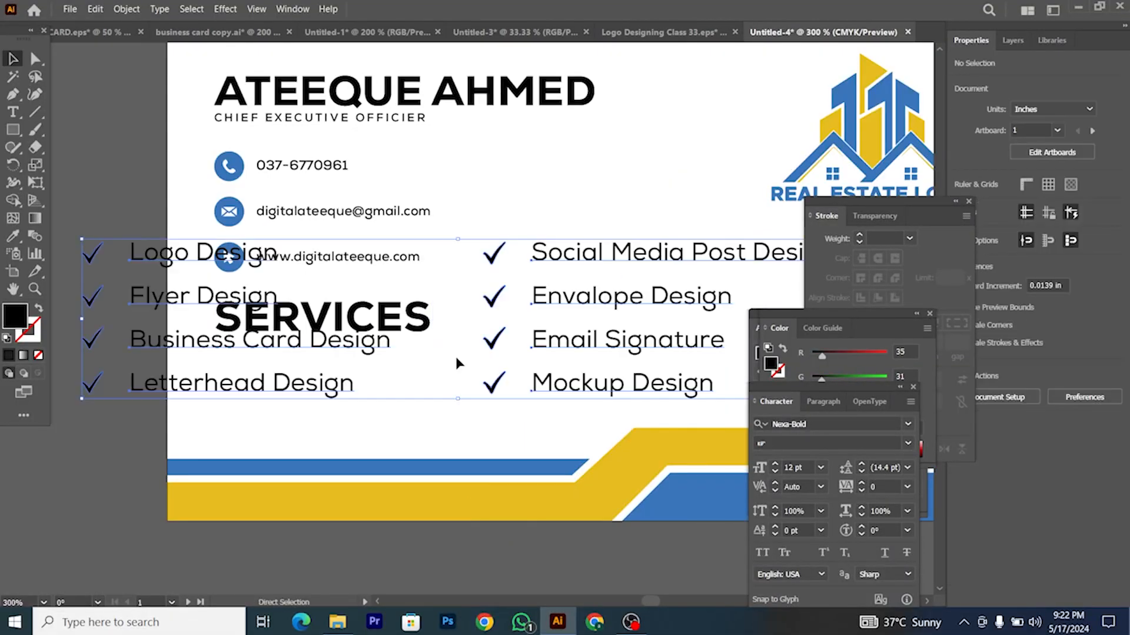
Step: Shrink the services list, place it under SERVICES, and match its font to the e-mail text
drag(82, 239, 234, 282)
drag(513, 316, 452, 387)
click(13, 236)
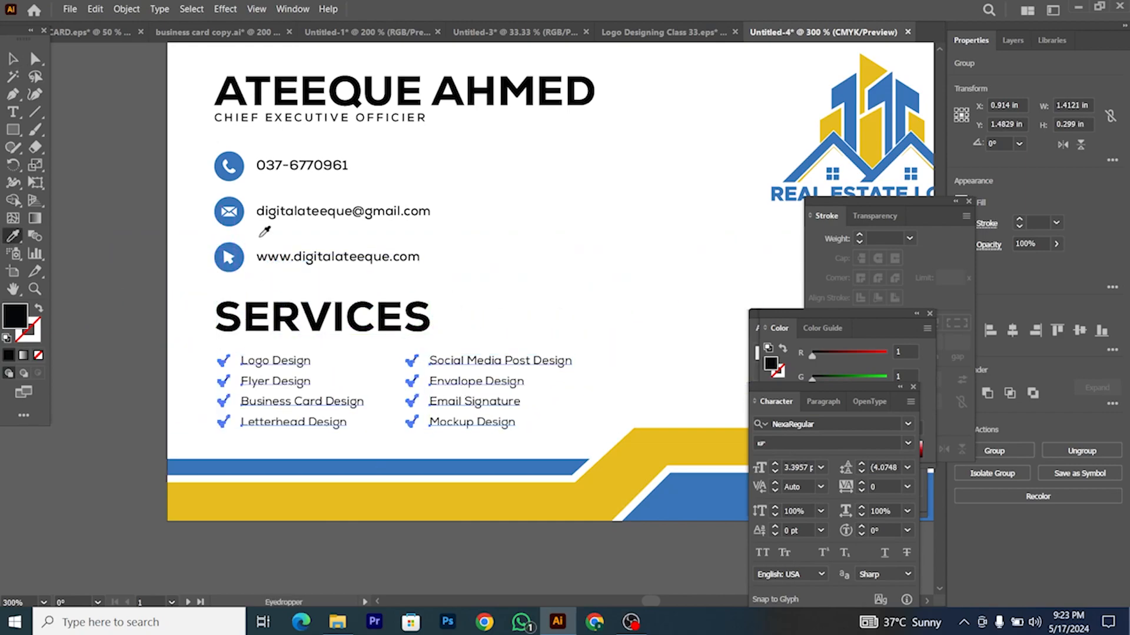
click(313, 209)
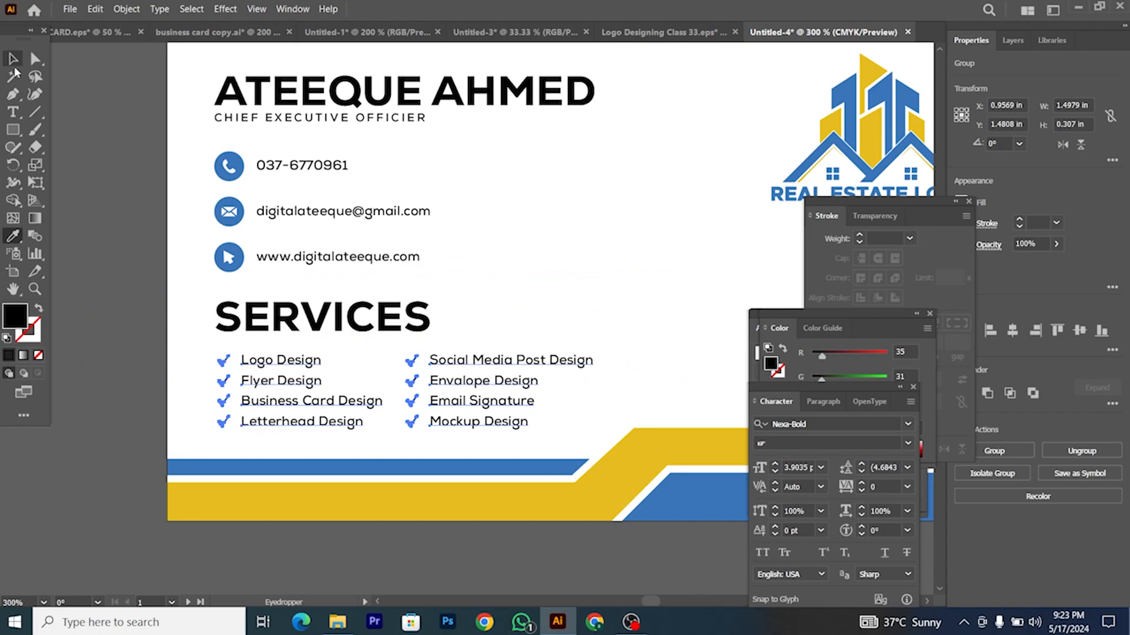
click(13, 58)
click(207, 336)
Step: Nudge the services list into alignment and select the SERVICES heading
scroll(239, 355, up, 2)
drag(273, 366, 271, 366)
scroll(268, 357, down, 3)
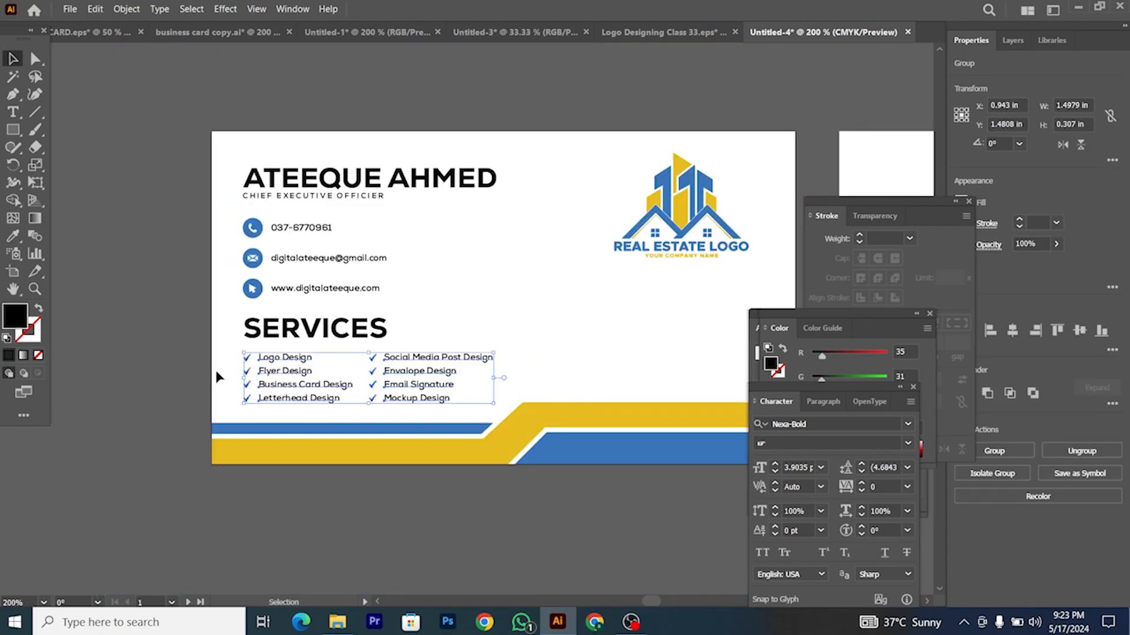
click(217, 372)
scroll(388, 369, up, 1)
click(225, 315)
scroll(220, 307, down, 1)
Step: Colour the SERVICES heading blue by sampling the card's blue band
click(18, 235)
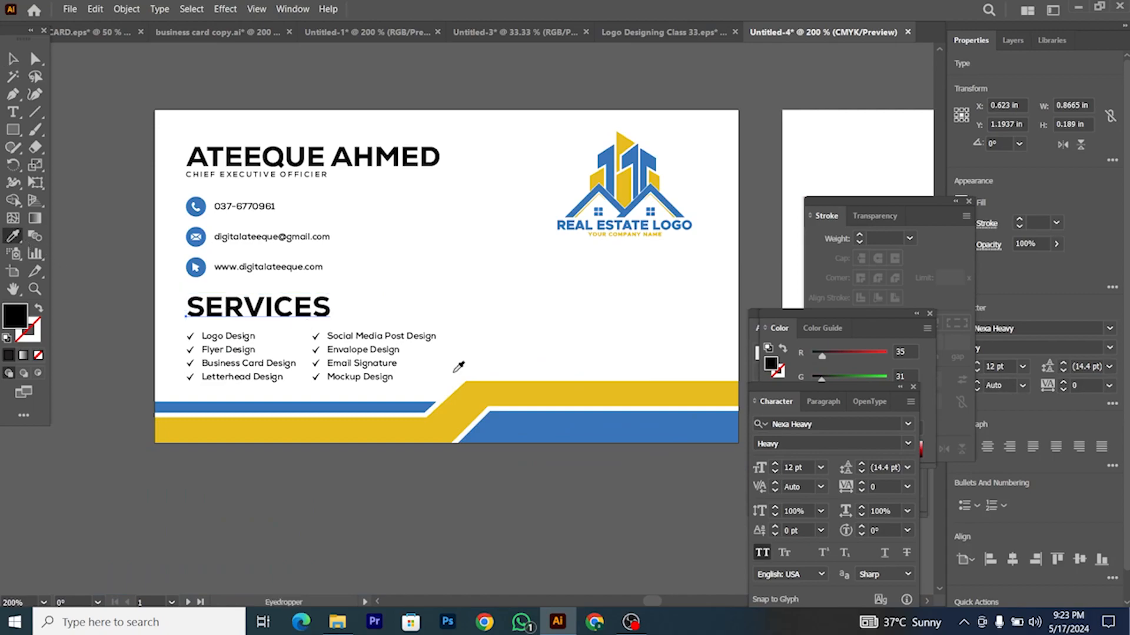
click(555, 420)
click(12, 58)
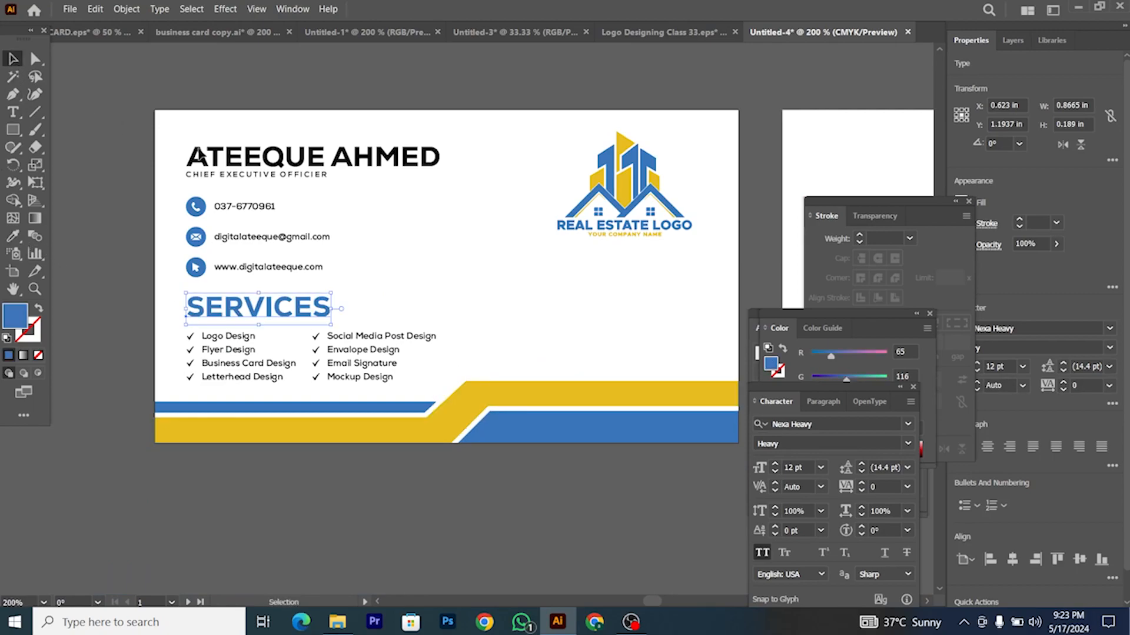
Step: Colour the cardholder's name at the top blue to match the band
click(199, 151)
click(15, 238)
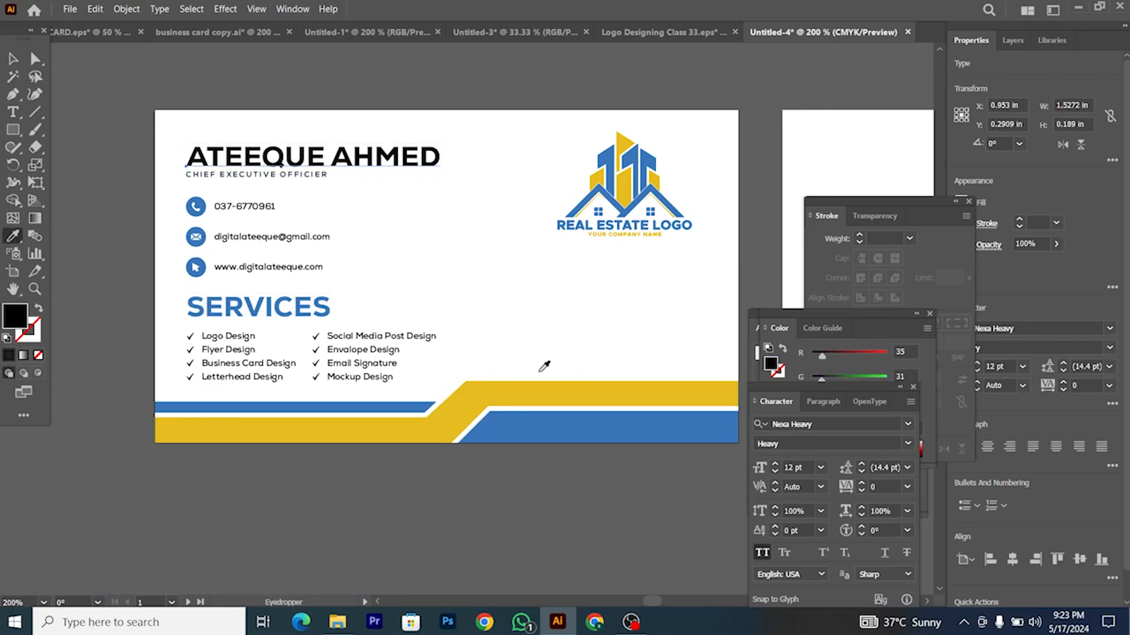
click(557, 431)
click(16, 61)
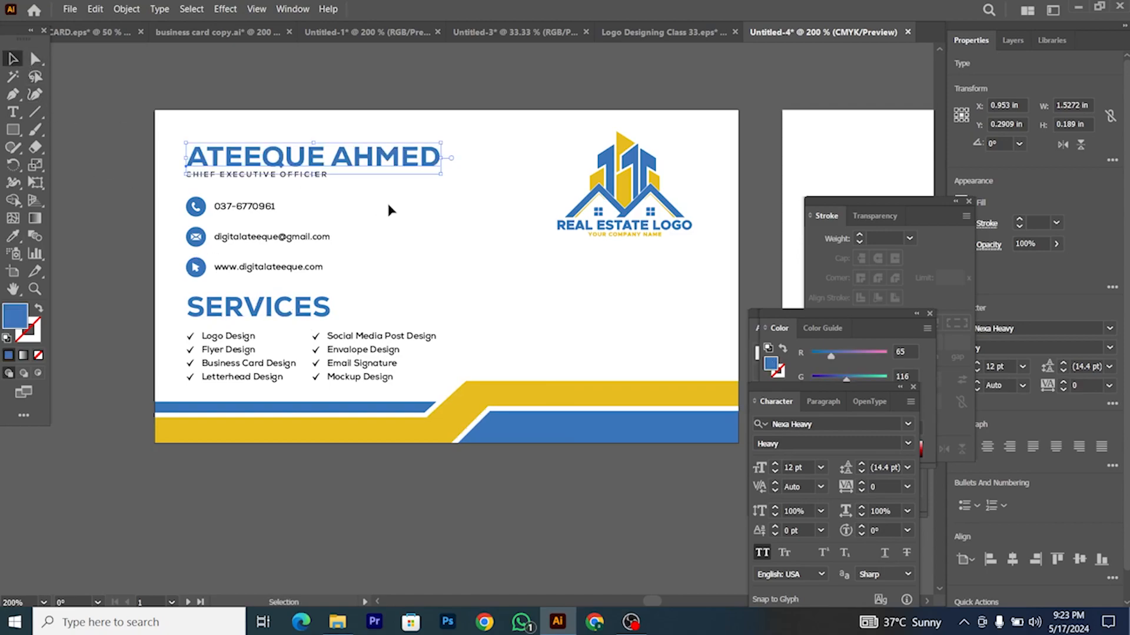
click(388, 214)
scroll(388, 216, right, 1)
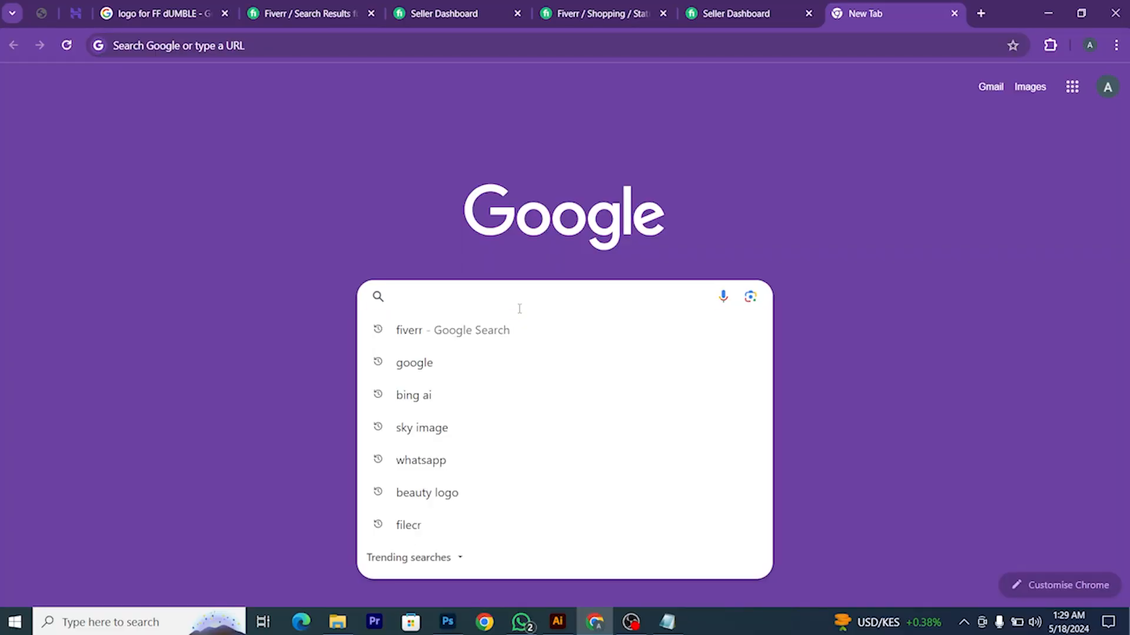
Step: Search Google for qr code monkey and open the QRCode Monkey site
text(qr c)
click(500, 366)
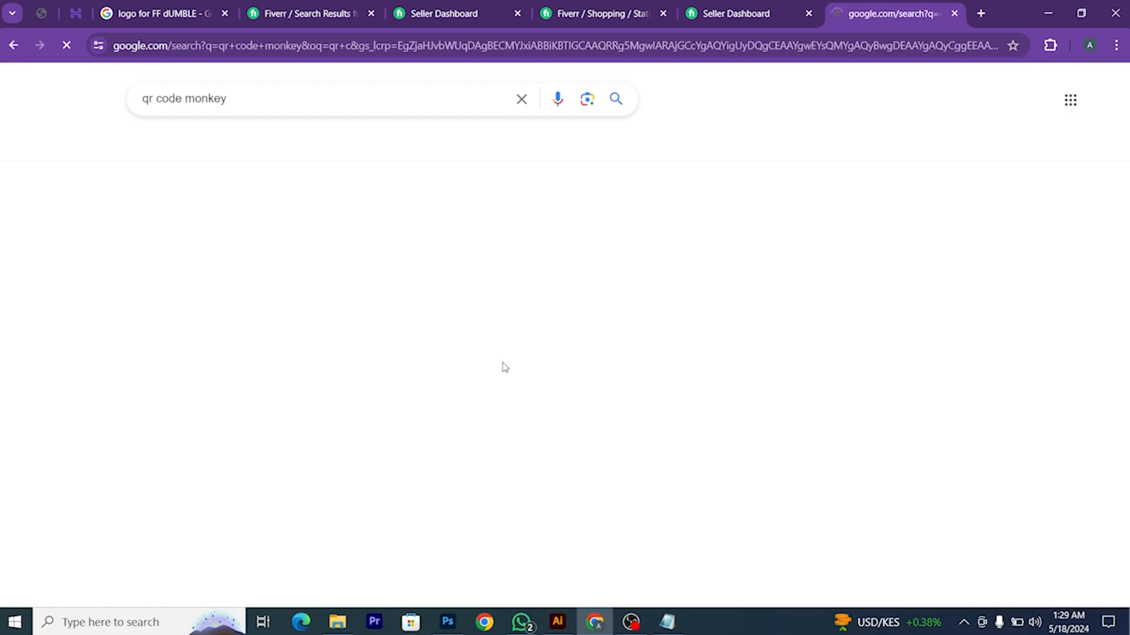
middle_click(259, 227)
key(ctrl+Tab)
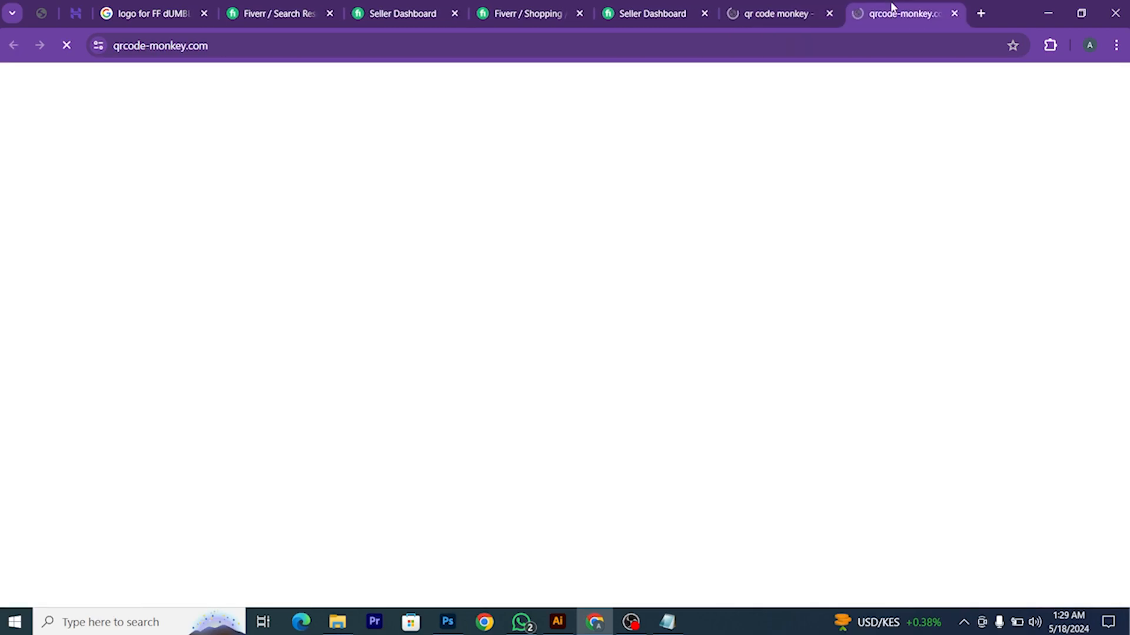
Step: Generate a text QR code from the pasted contact details and download it as EPS
click(234, 194)
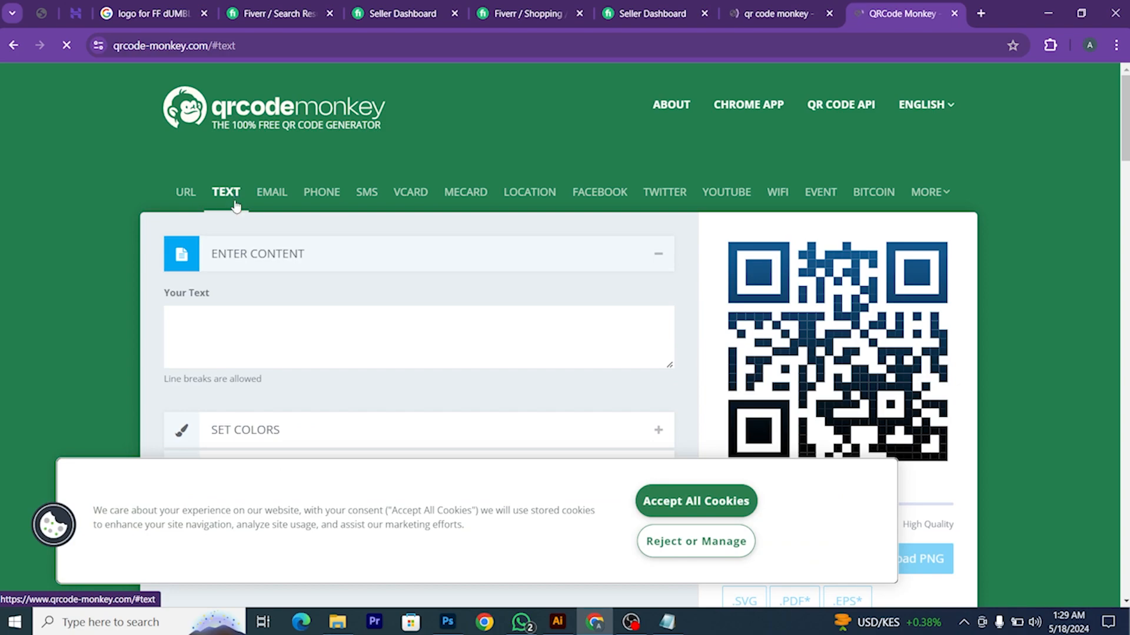
click(239, 319)
key(ctrl+v)
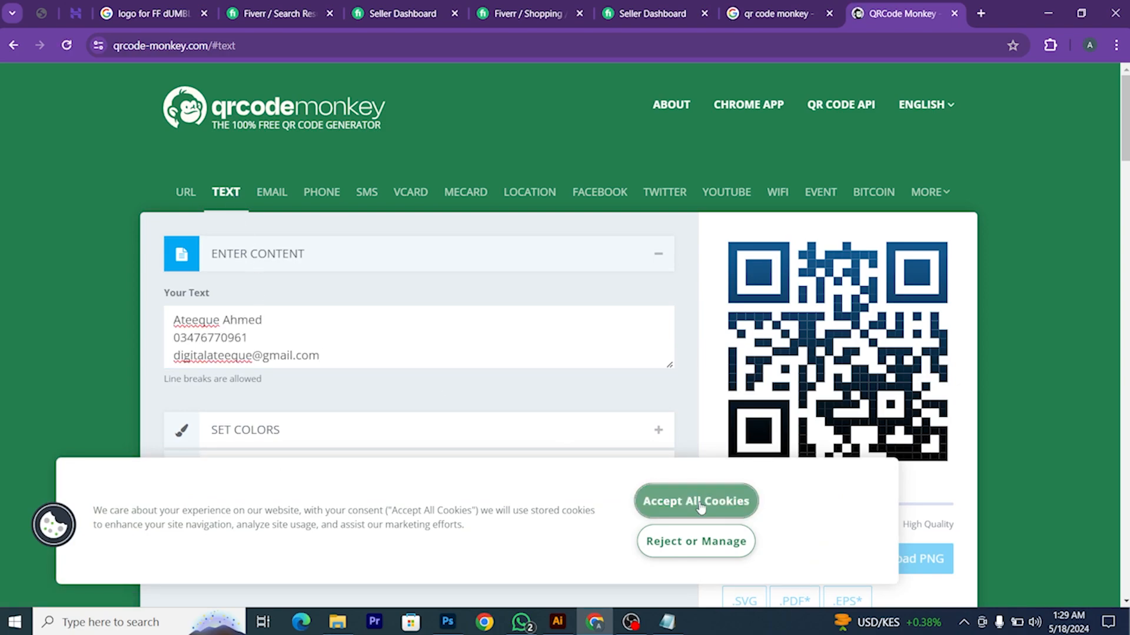
click(671, 503)
click(814, 568)
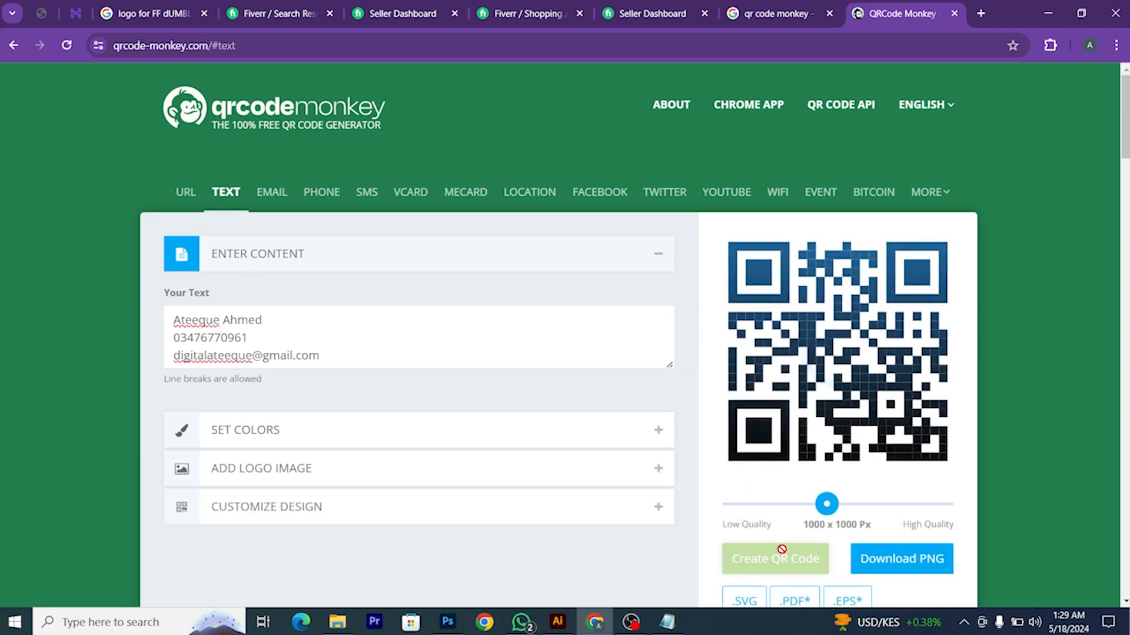
scroll(824, 529, down, 2)
click(842, 458)
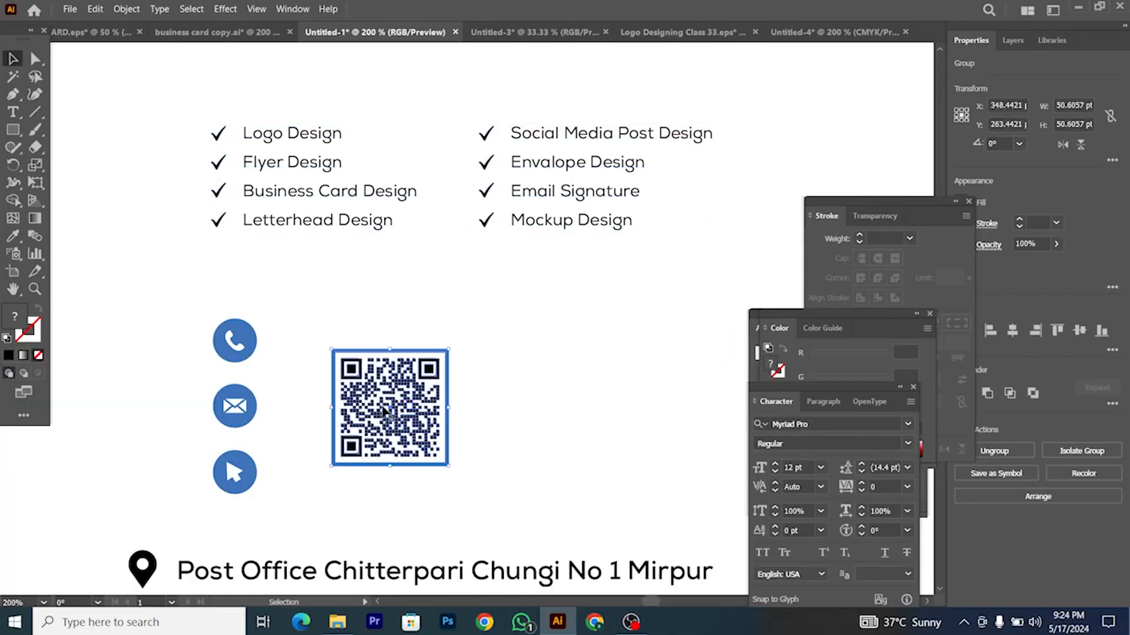
Step: Paste the QR code from the other document onto the business card
click(440, 419)
click(568, 357)
click(834, 31)
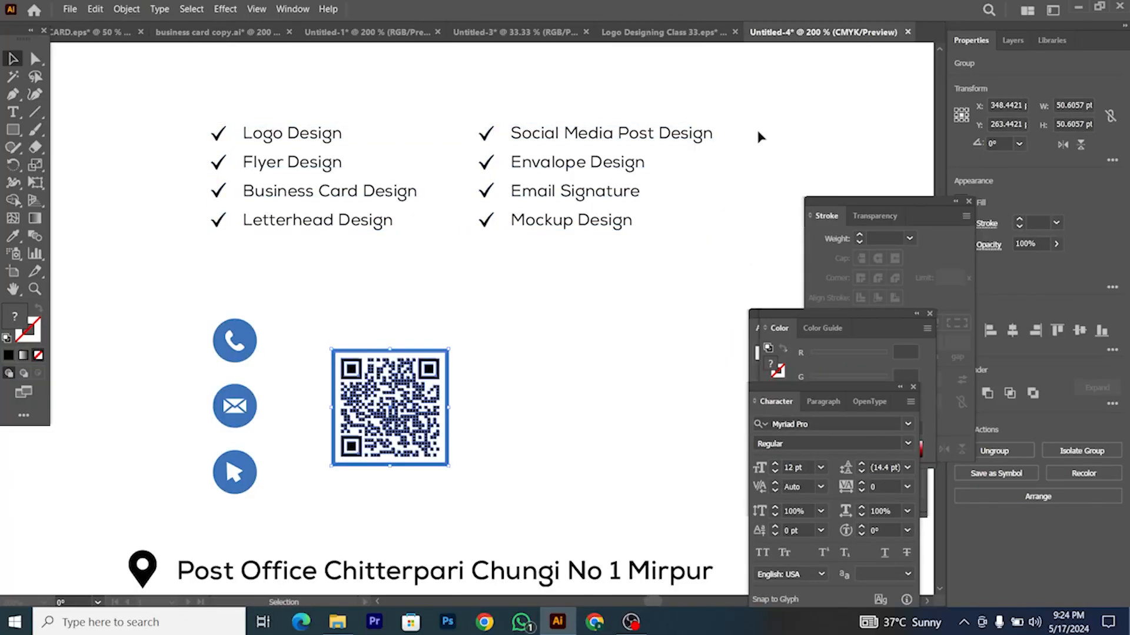
key(ctrl+v)
Step: Shrink the QR code and centre it under the logo above the yellow band
drag(507, 302, 585, 308)
drag(604, 266, 578, 290)
scroll(553, 336, up, 1)
drag(552, 334, 539, 331)
drag(581, 261, 571, 271)
drag(532, 328, 530, 331)
right_click(529, 331)
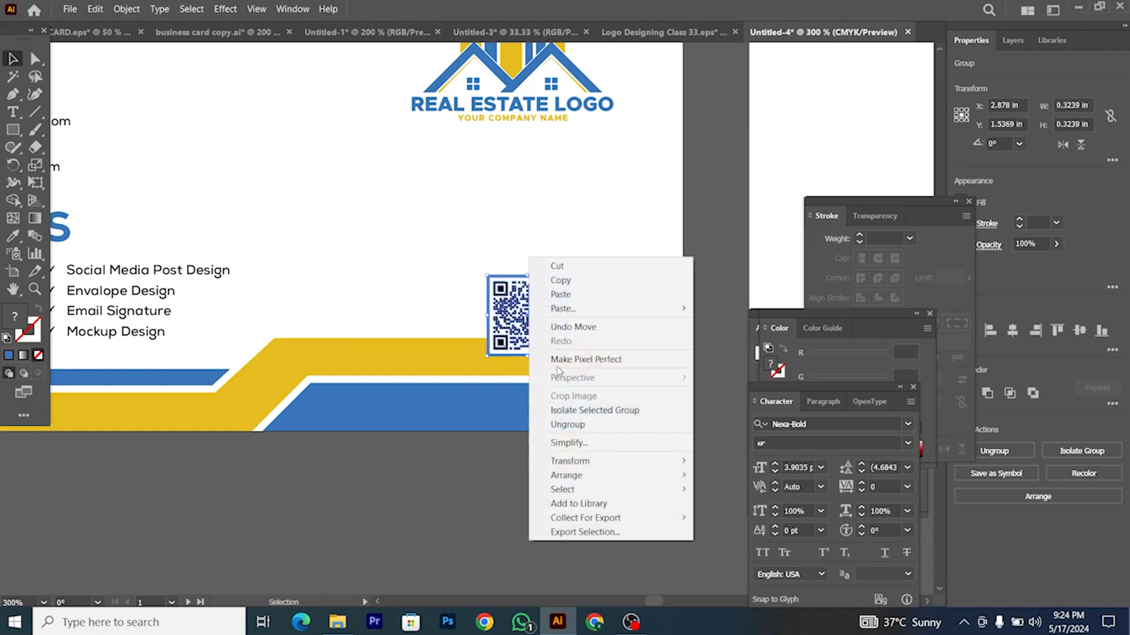
click(584, 292)
Step: Colour the QR code's frame with the blue stripe colour
click(570, 292)
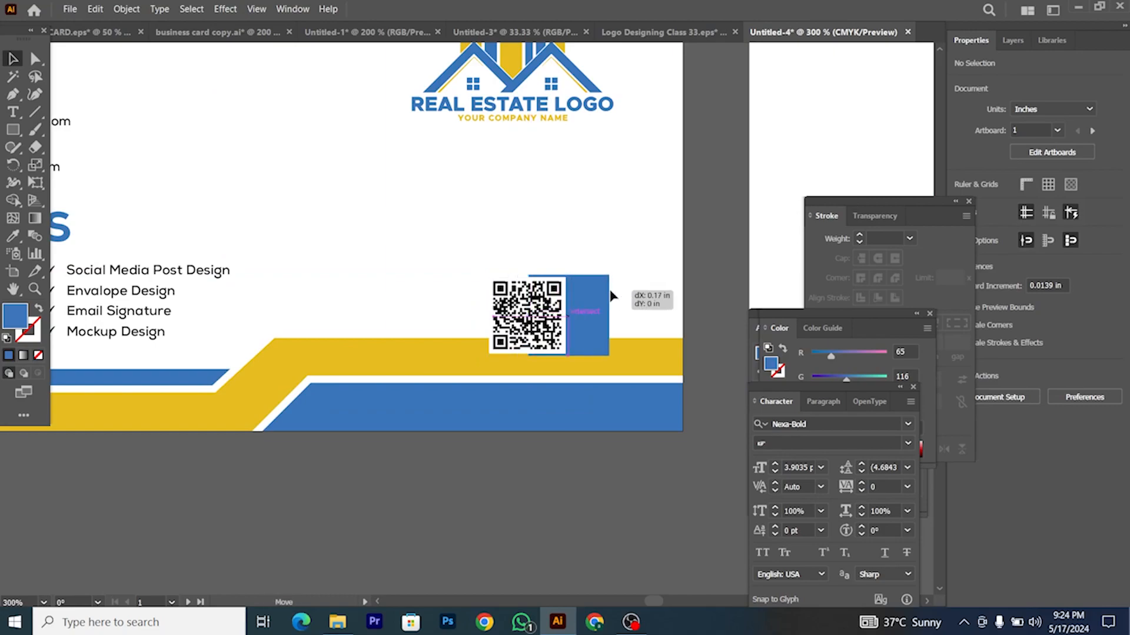
key(i)
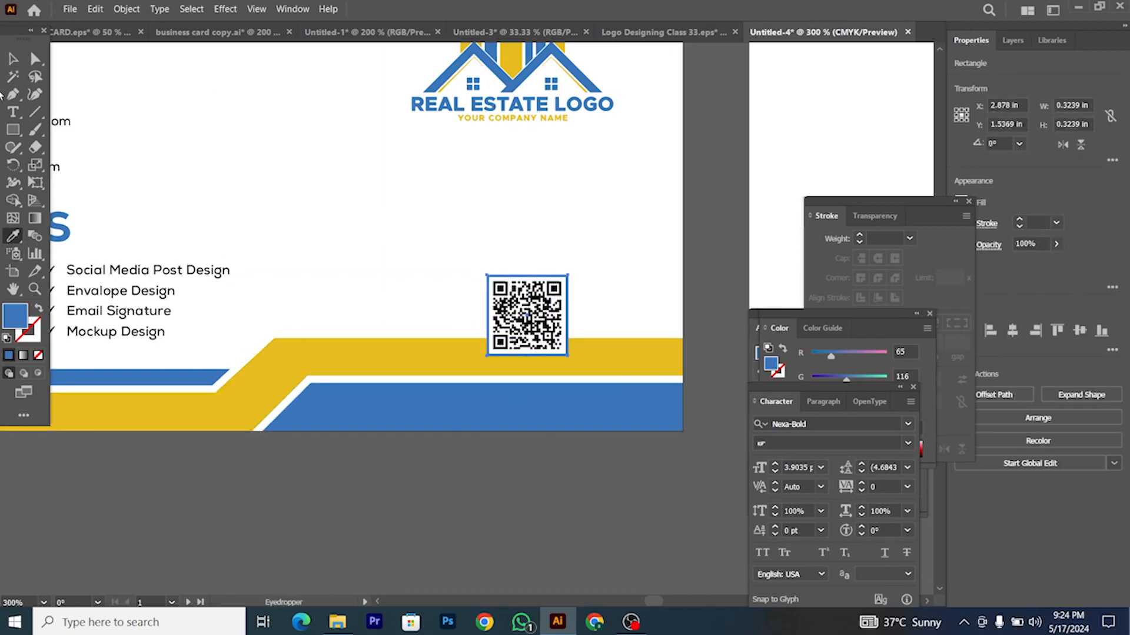
click(493, 248)
Step: Select the location pin and address line in the other document
alt+scroll(542, 286, down, 2)
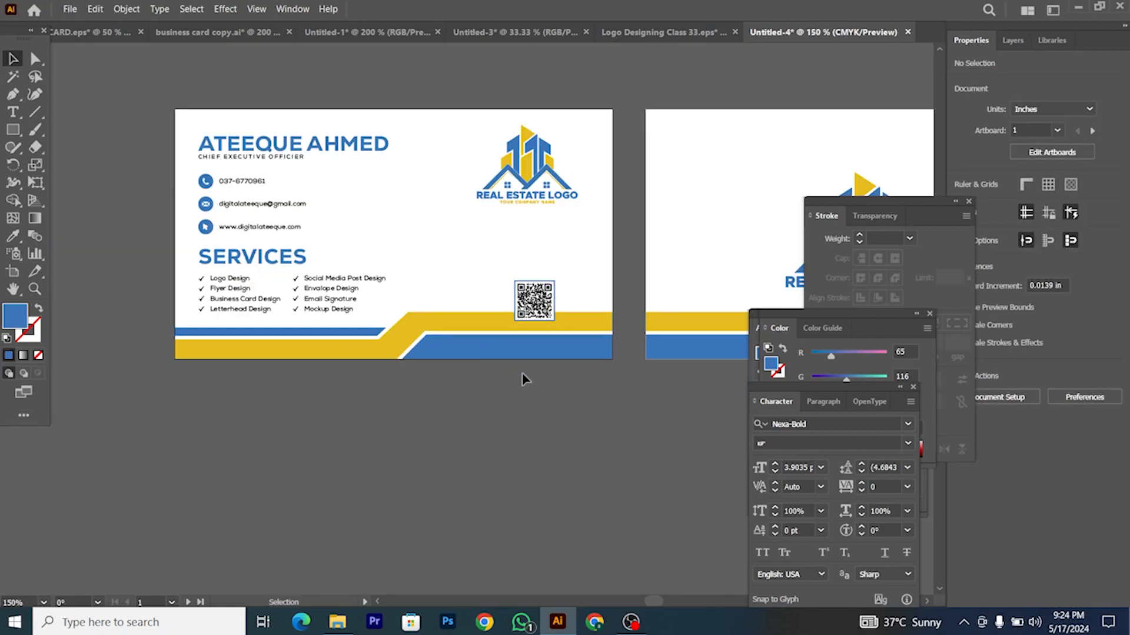
alt+scroll(532, 378, up, 1)
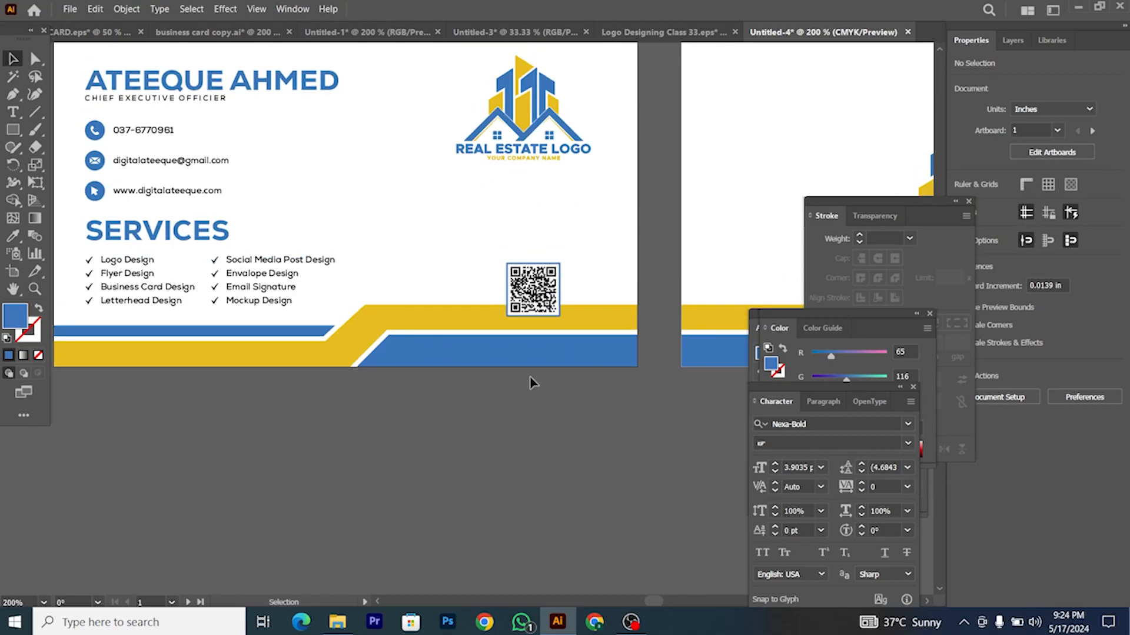
scroll(501, 388, up, 1)
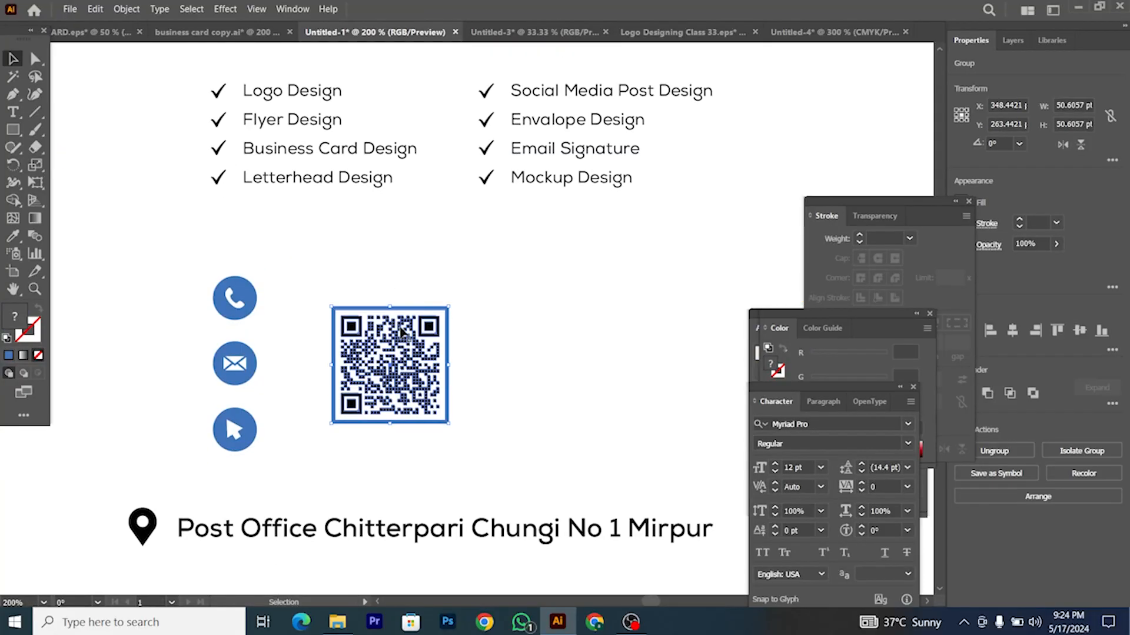
scroll(400, 330, down, 4)
drag(134, 439, 373, 516)
Step: Paste the address line onto the card, shrink it and place it on the blue band
key(ctrl+c)
click(834, 31)
key(ctrl+v)
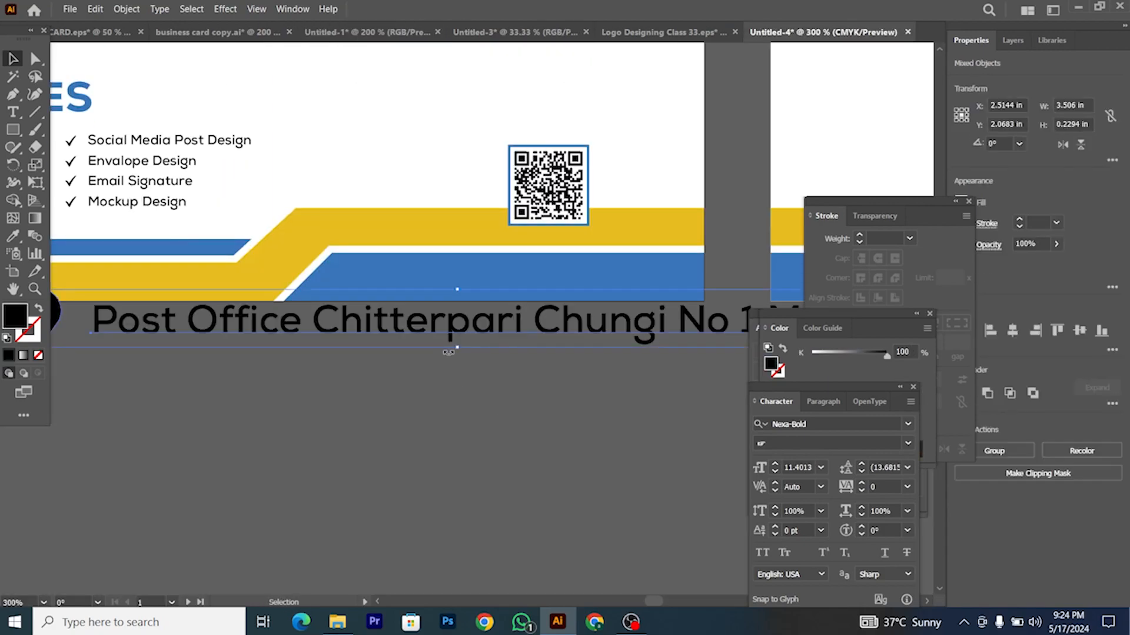
scroll(458, 349, down, 3)
drag(600, 351, 504, 378)
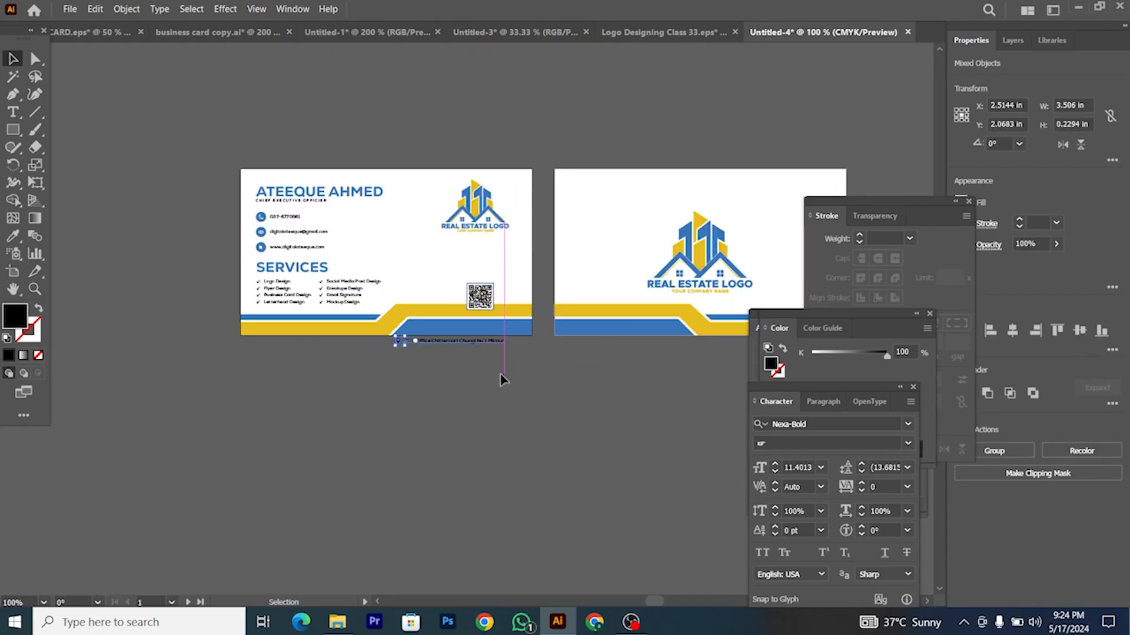
scroll(435, 350, up, 3)
drag(397, 322, 439, 289)
Step: Make the address text white using the Eyedropper
click(15, 236)
click(439, 125)
scroll(386, 320, down, 2)
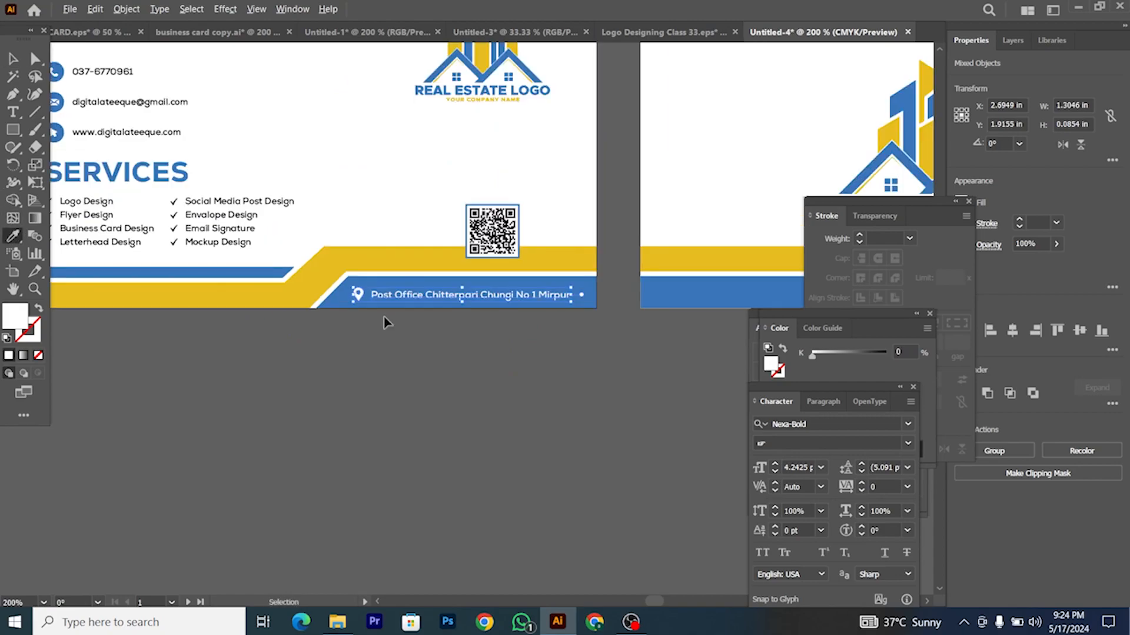
click(14, 61)
scroll(388, 382, down, 1)
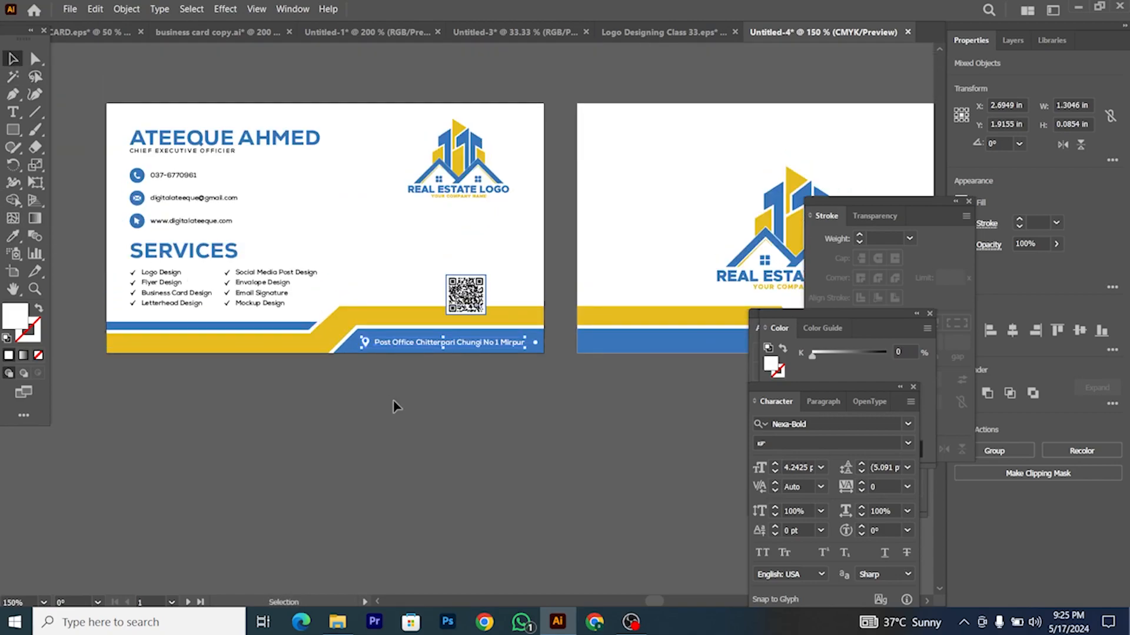
click(395, 396)
Step: Move the back-card logo upward
scroll(396, 394, right, 8)
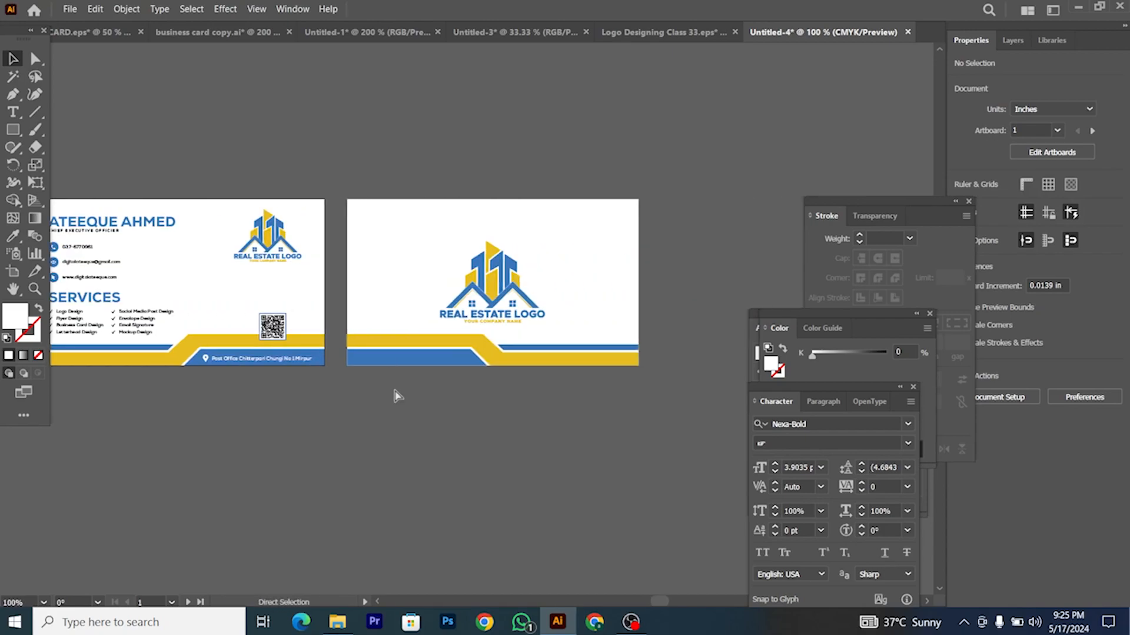
scroll(499, 289, up, 1)
drag(499, 288, 504, 255)
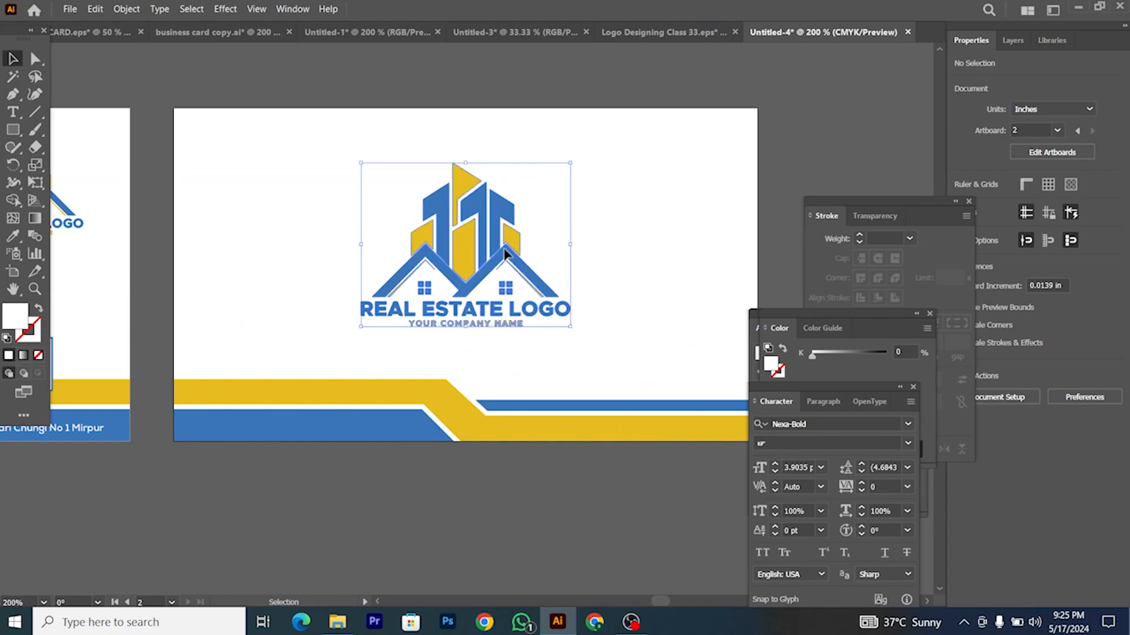
Step: Raise the back-card logo and scale it down to 1.25 in wide
drag(574, 330, 584, 330)
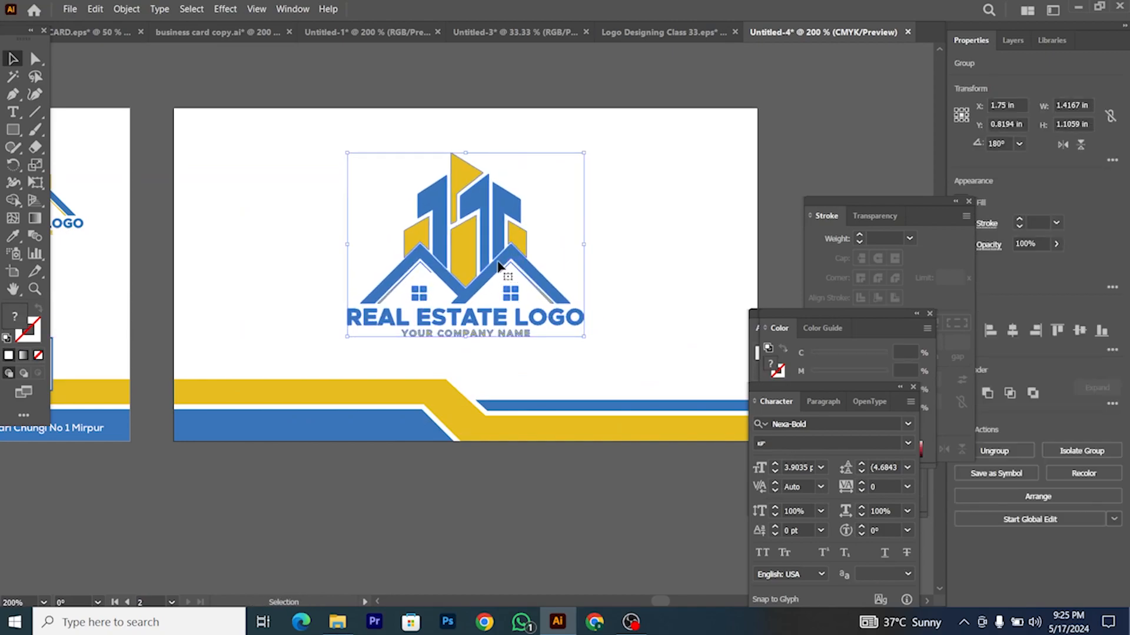
key(ctrl+equal)
drag(602, 361, 570, 351)
key(ctrl+minus)
key(ctrl+minus)
key(ctrl+minus)
key(ctrl+minus)
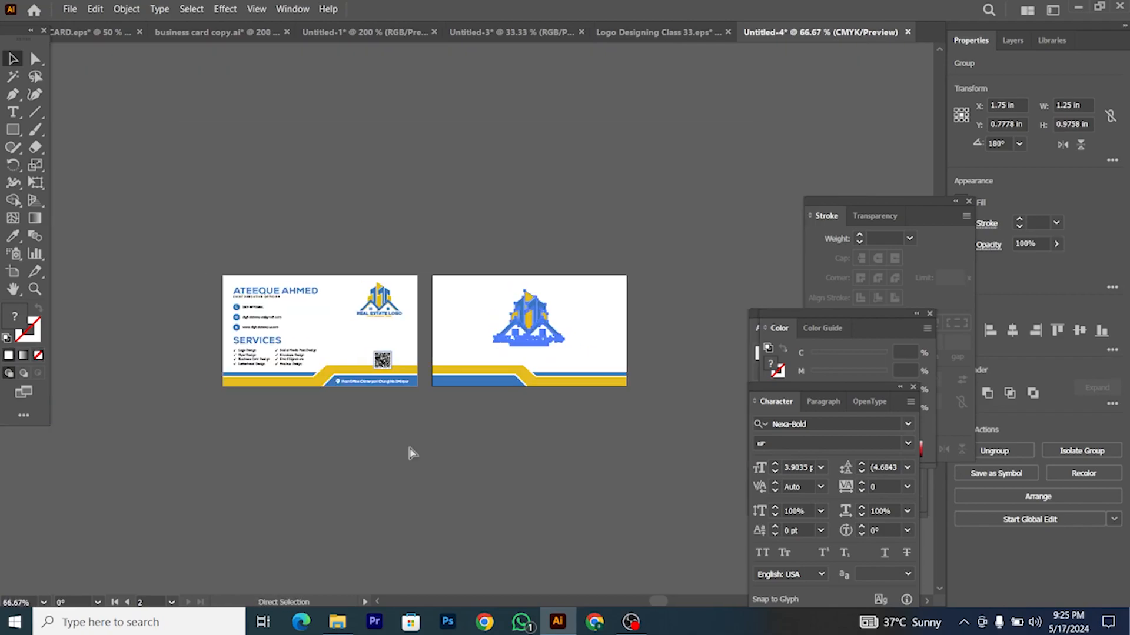
click(333, 421)
key(ctrl+equal)
key(ctrl+equal)
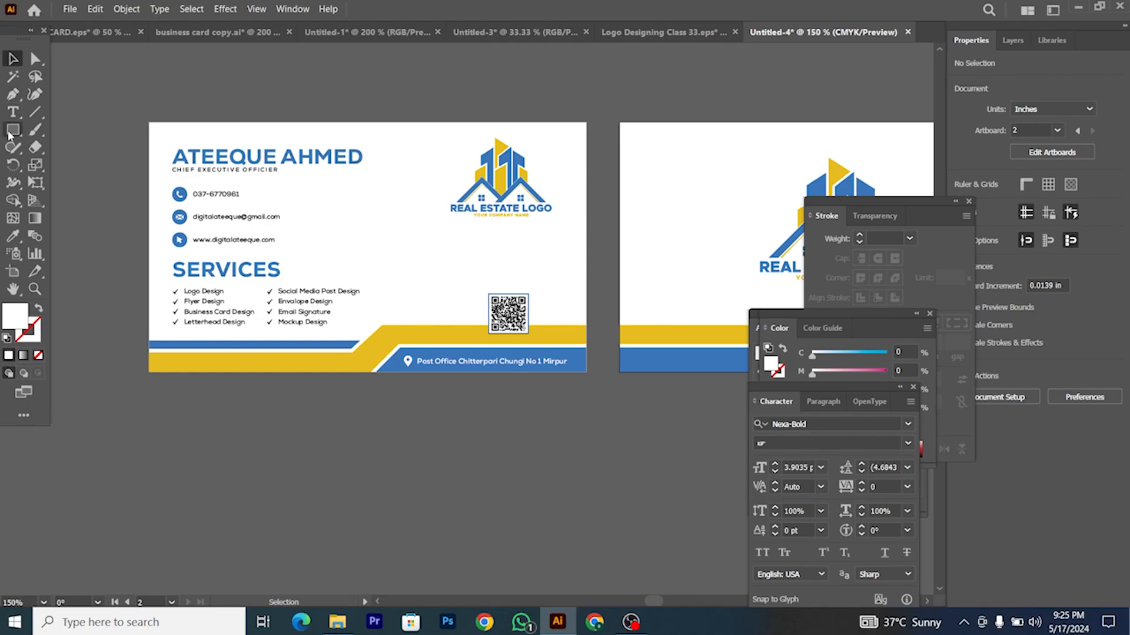
Step: Draw a white 3.5 × 2 in rectangle over the front card and send it to the back
key(m)
drag(147, 119, 586, 372)
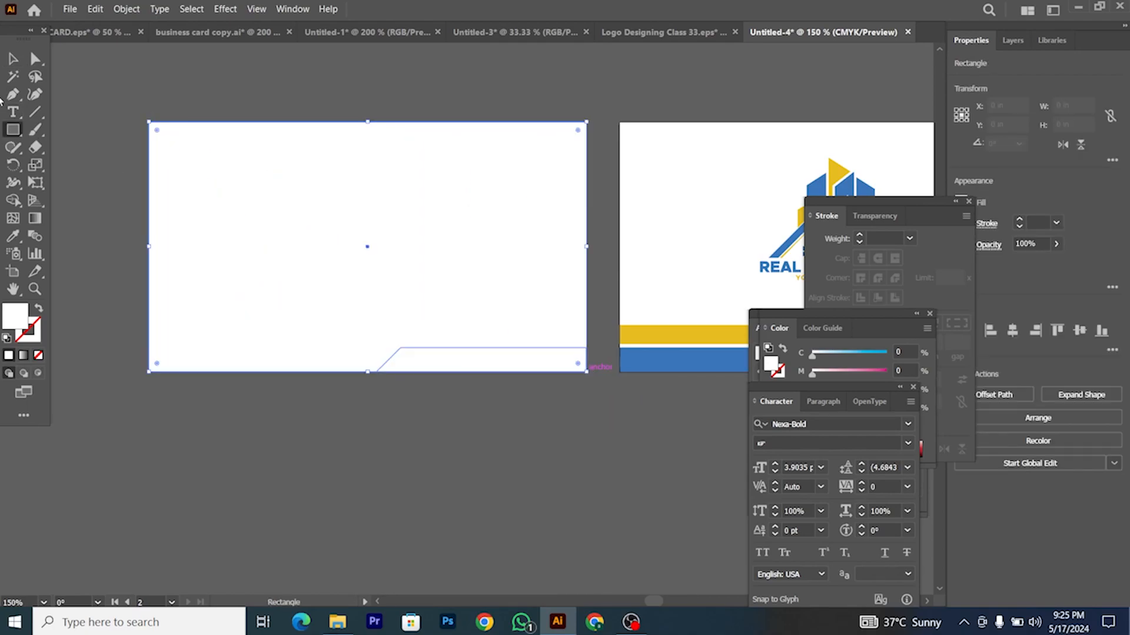
key(v)
right_click(347, 248)
mouse_move(436, 542)
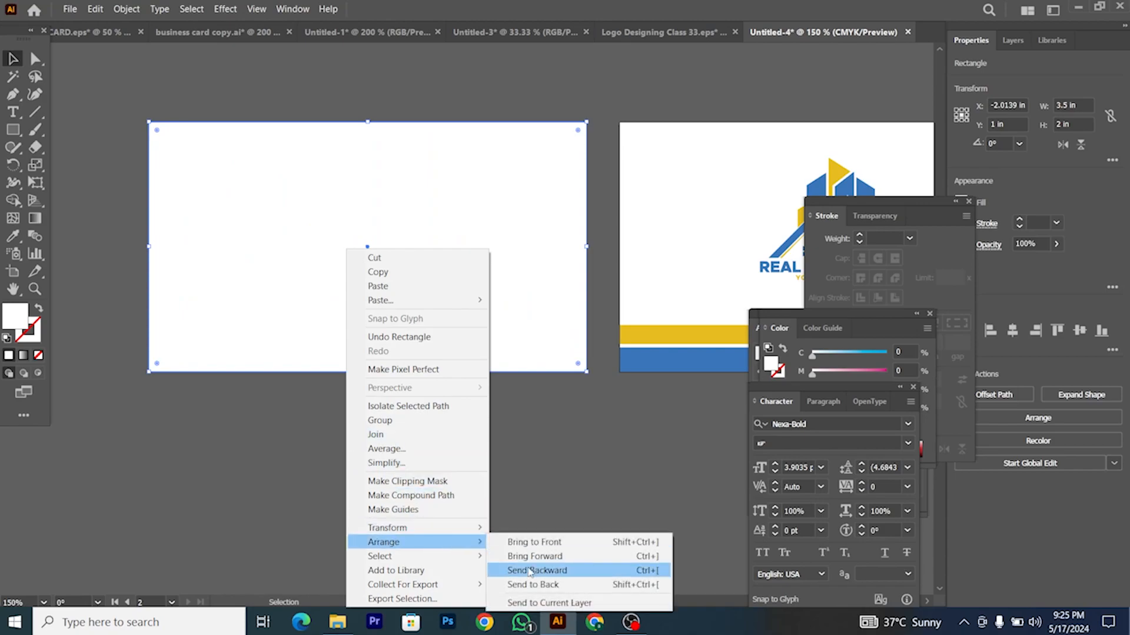
click(529, 587)
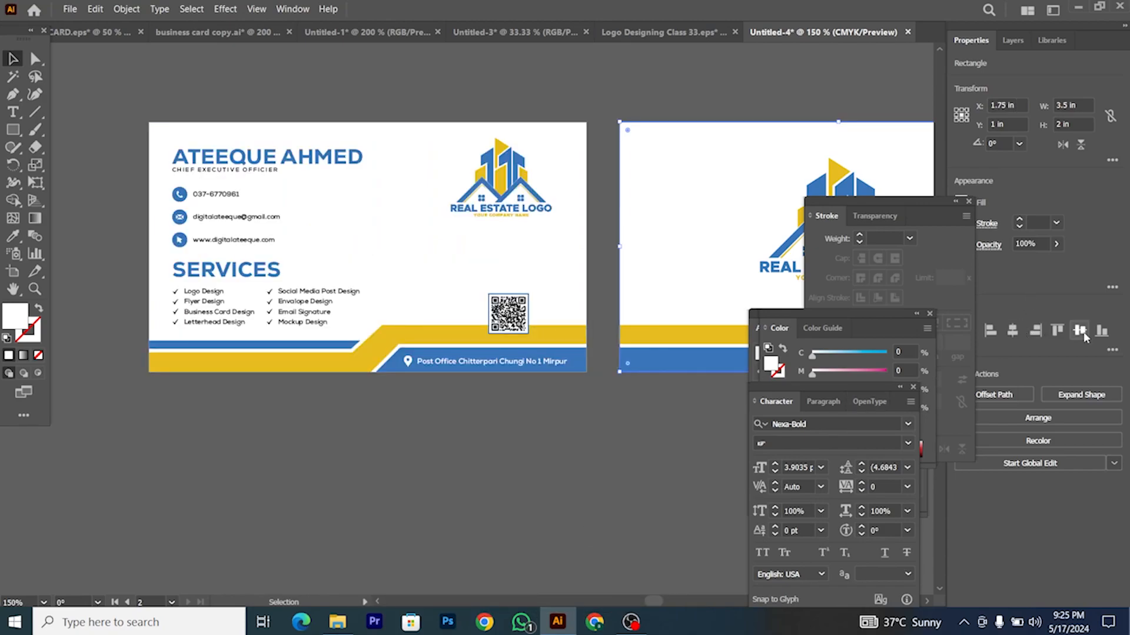
Step: Move a white rectangle onto the front card and delete the misplaced one
key(ctrl+minus)
key(ctrl+minus)
click(574, 336)
drag(577, 337, 374, 303)
click(472, 336)
key(Delete)
scroll(473, 283, right, 2)
scroll(411, 281, up, 1)
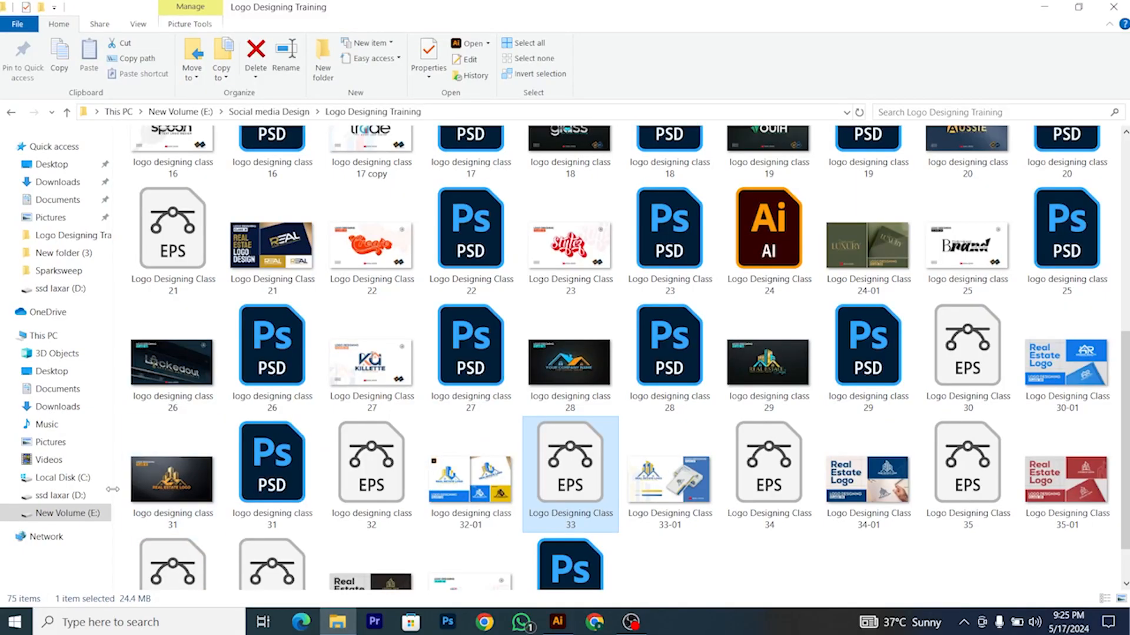
Step: Browse to D: > Mockups World > Business Cards and open mockup 35.psd in Photoshop
click(83, 497)
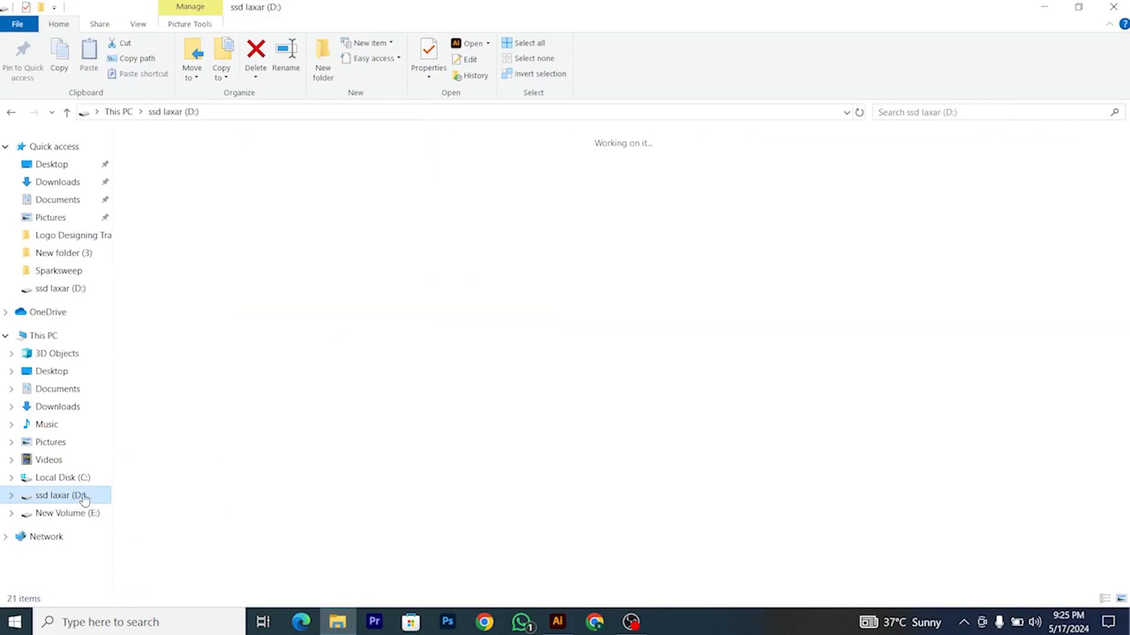
double_click(1006, 188)
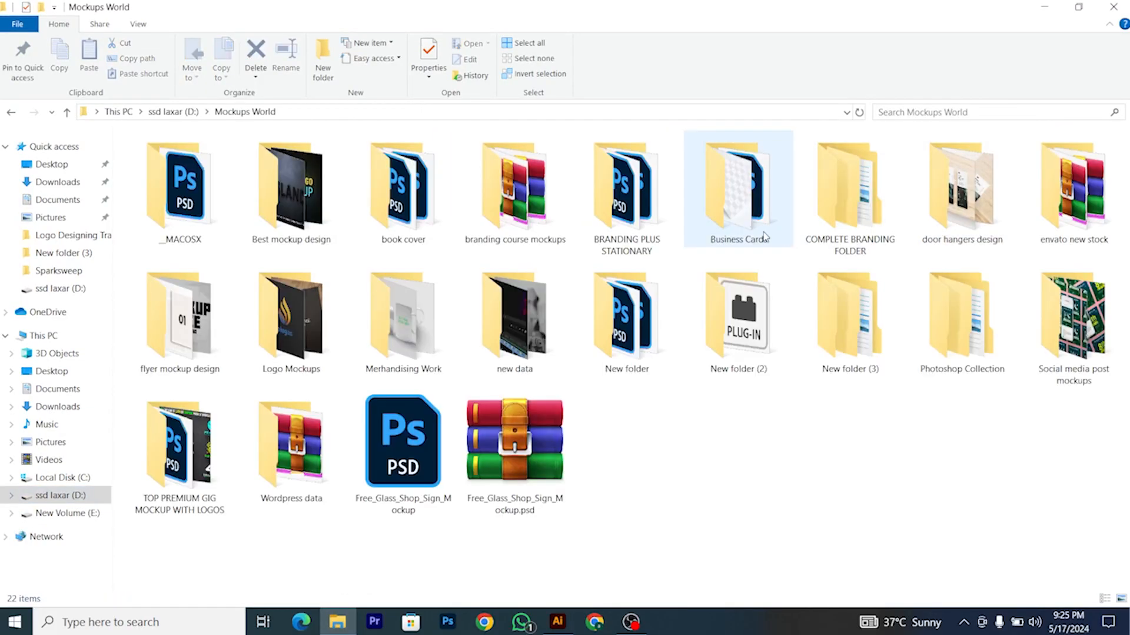
double_click(738, 200)
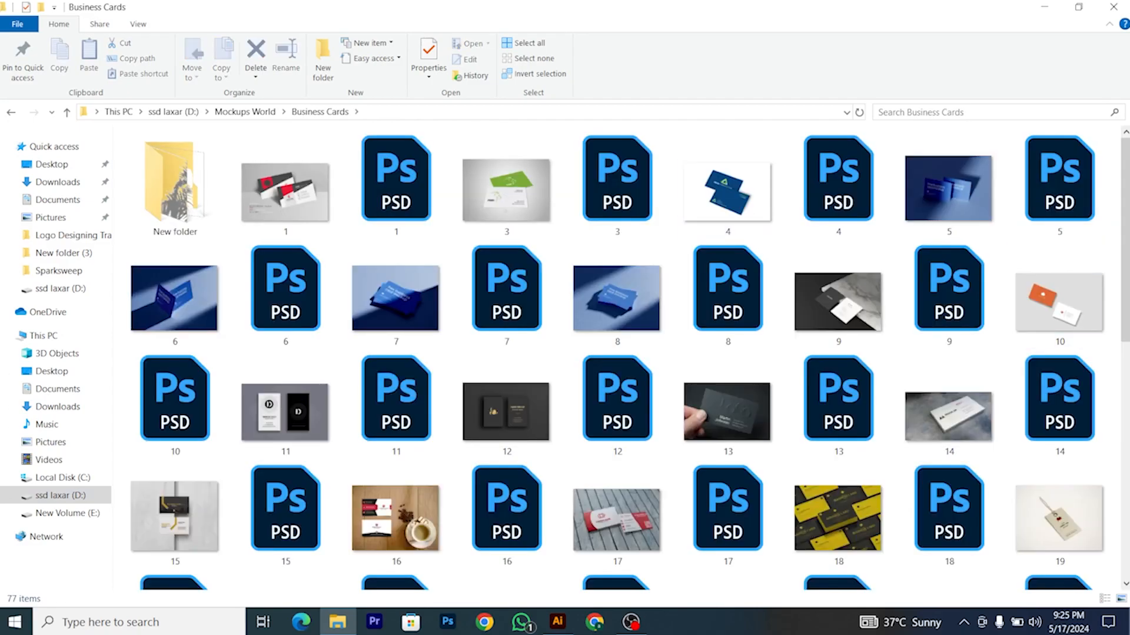
scroll(979, 250, down, 8)
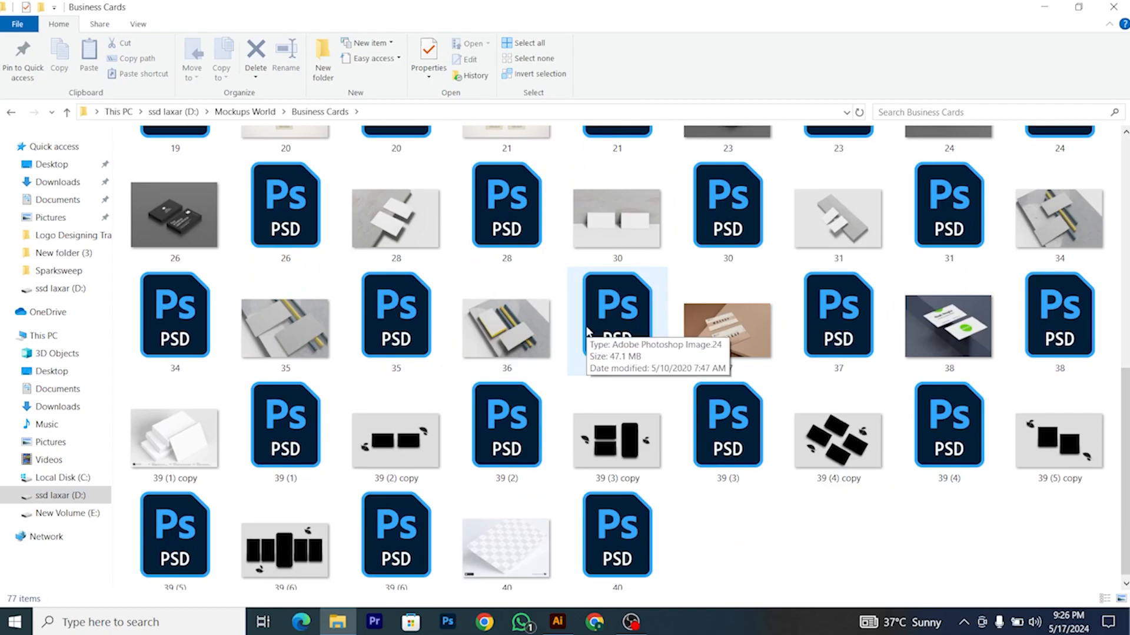
click(393, 332)
double_click(392, 327)
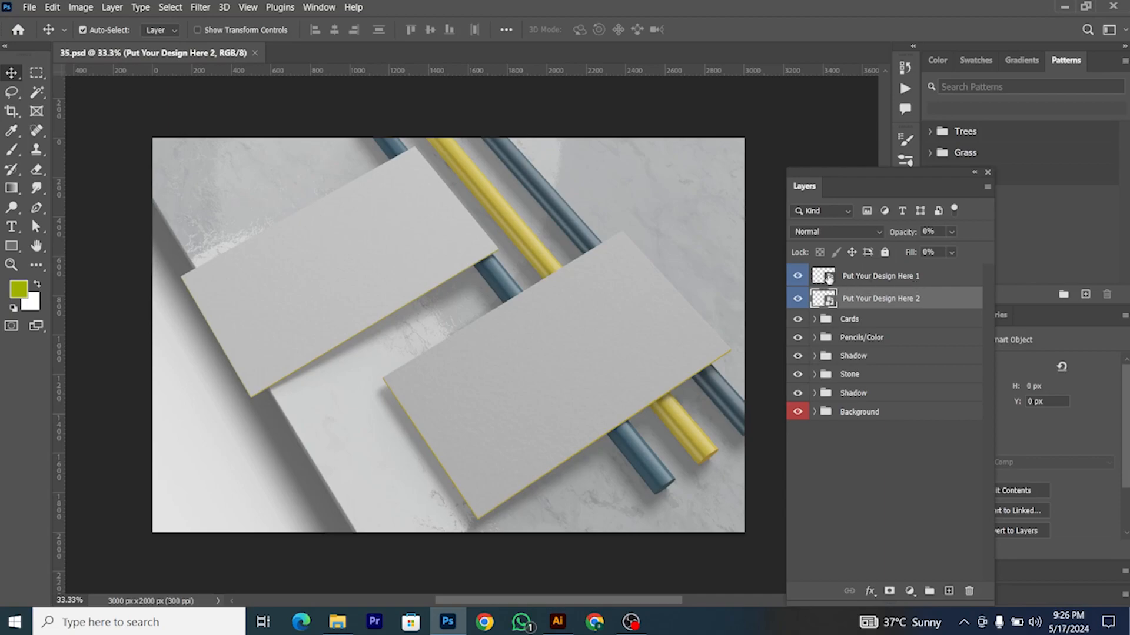
Step: Paste the Illustrator front card as pixels into the Put Your Design Here 1 smart object and save it
double_click(830, 279)
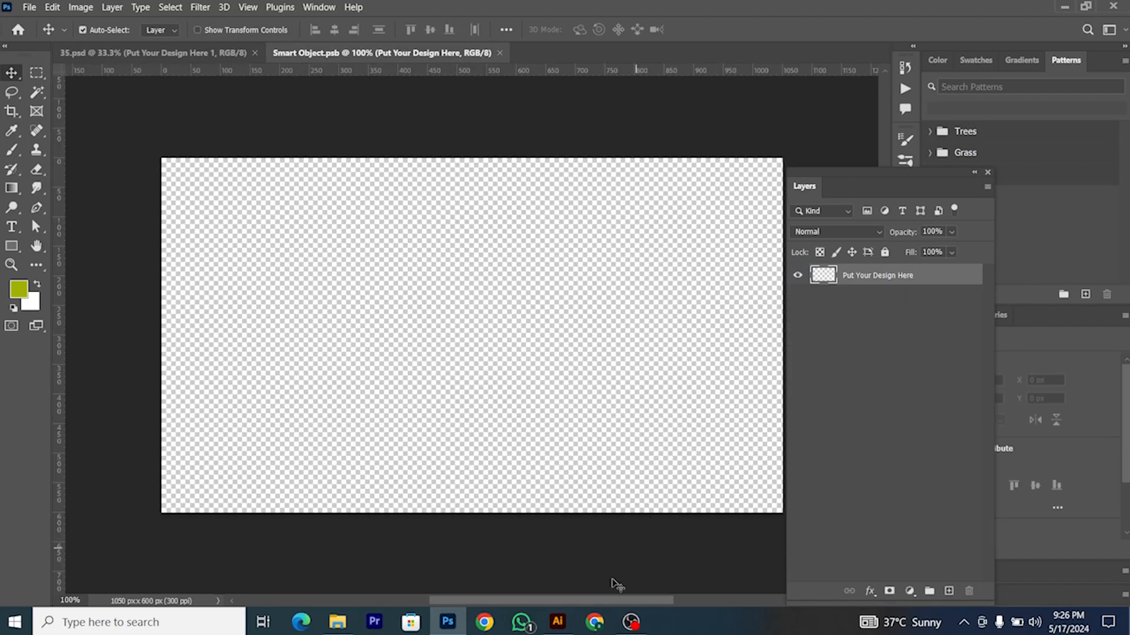
click(558, 622)
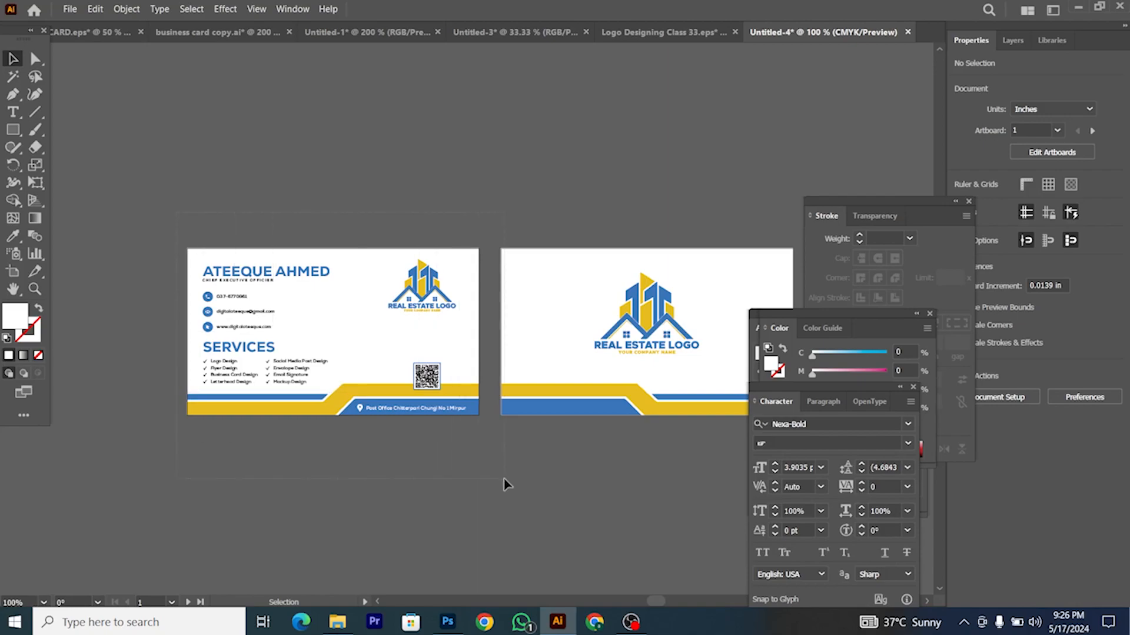
drag(483, 464, 482, 460)
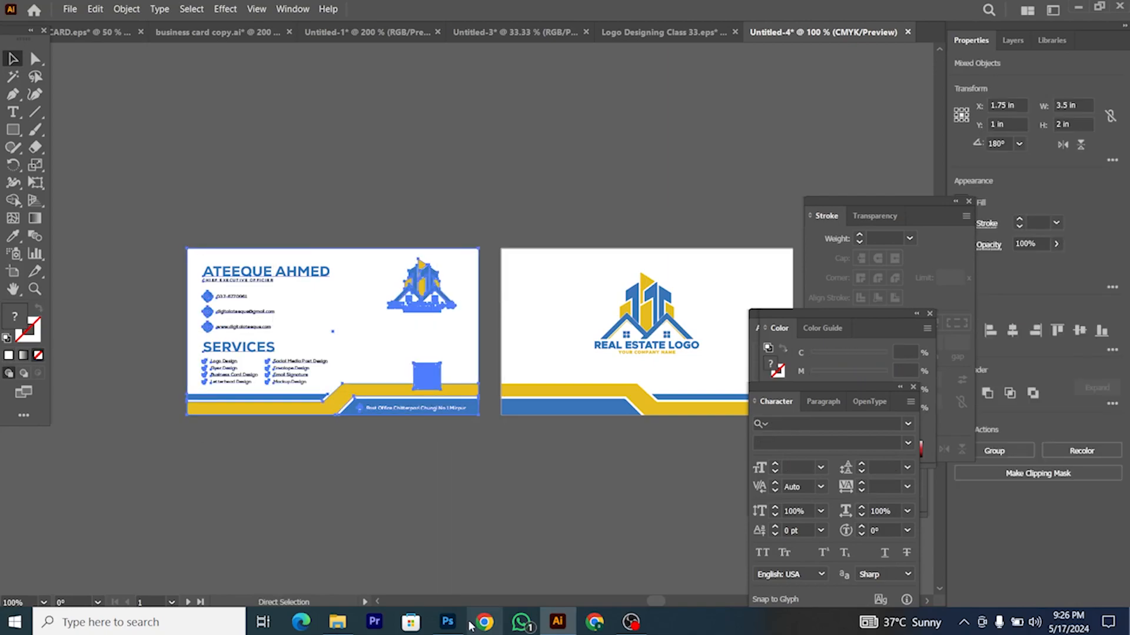
key(a)
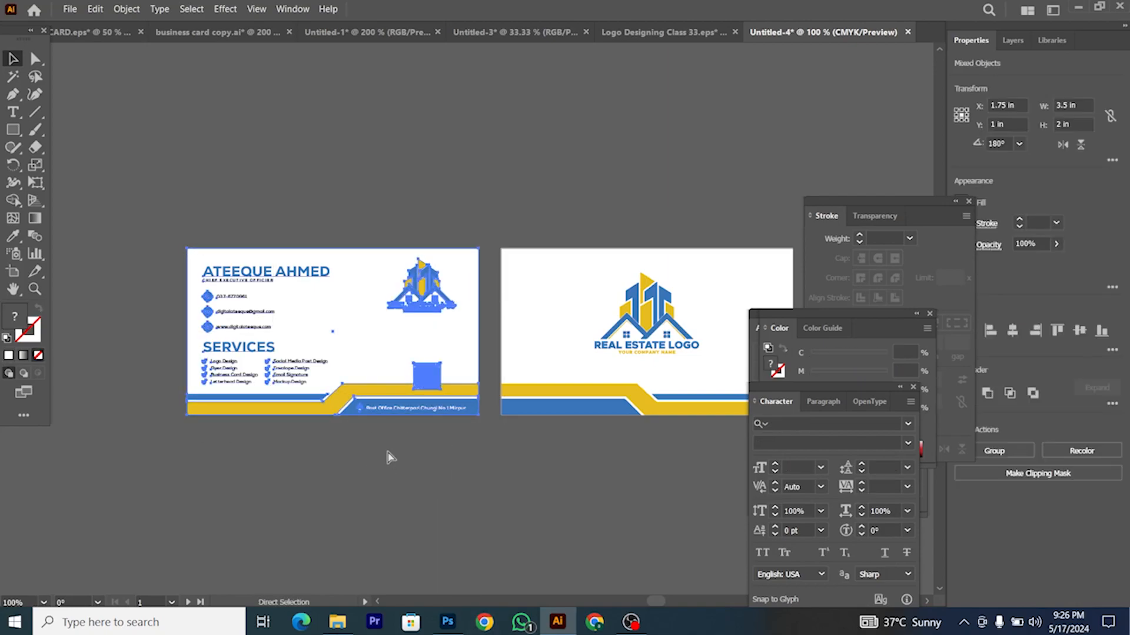
click(444, 628)
key(ctrl+v)
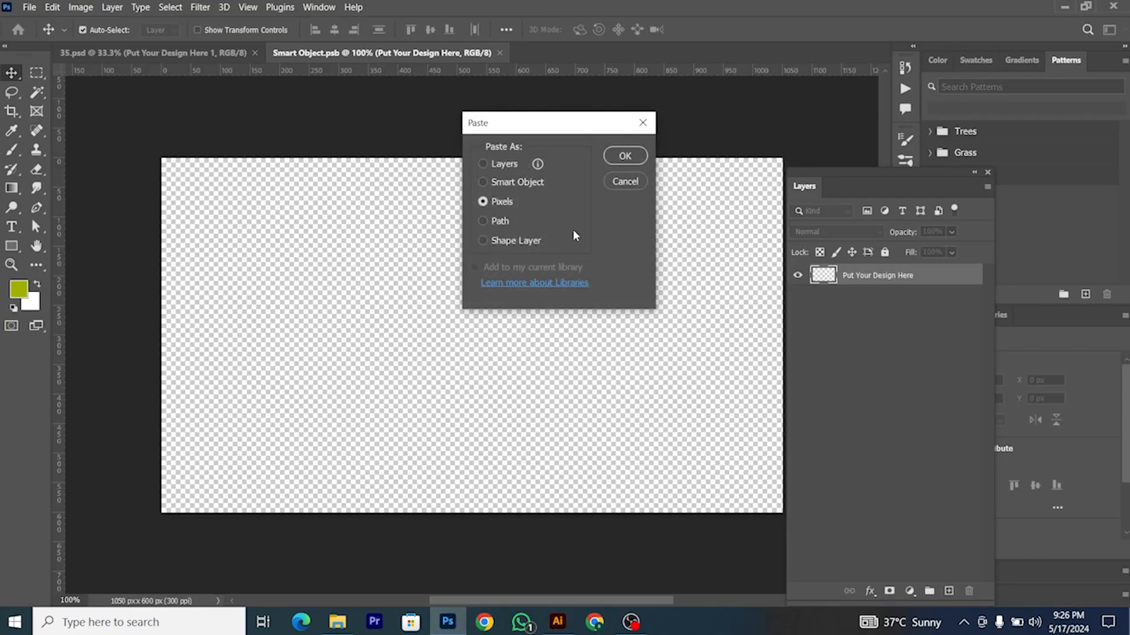
click(625, 159)
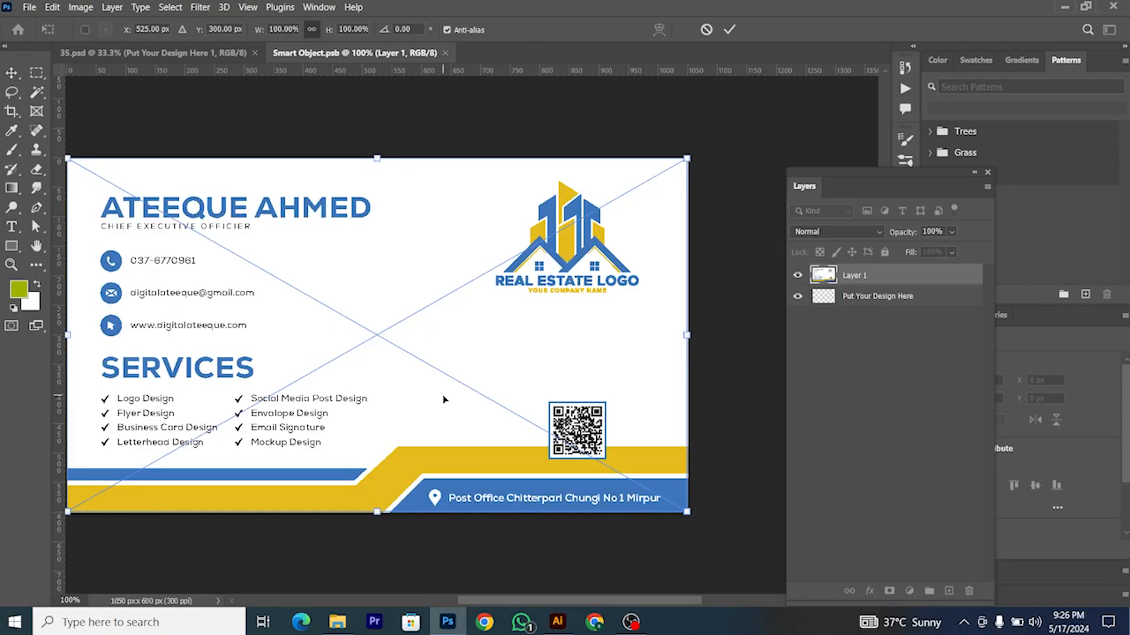
key(Return)
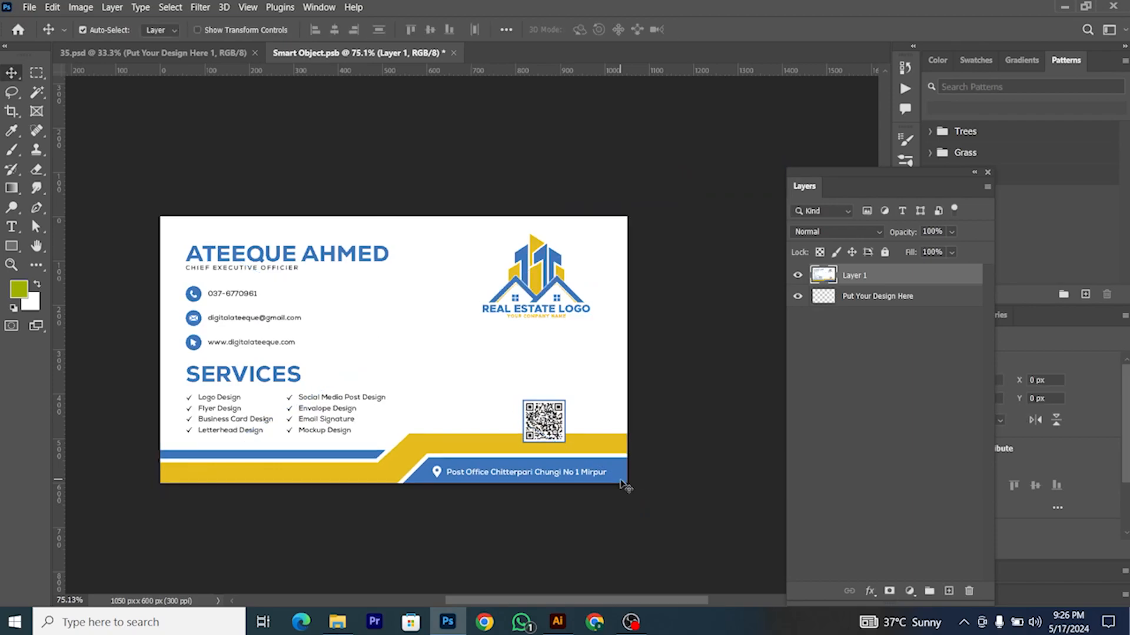
key(ctrl+w)
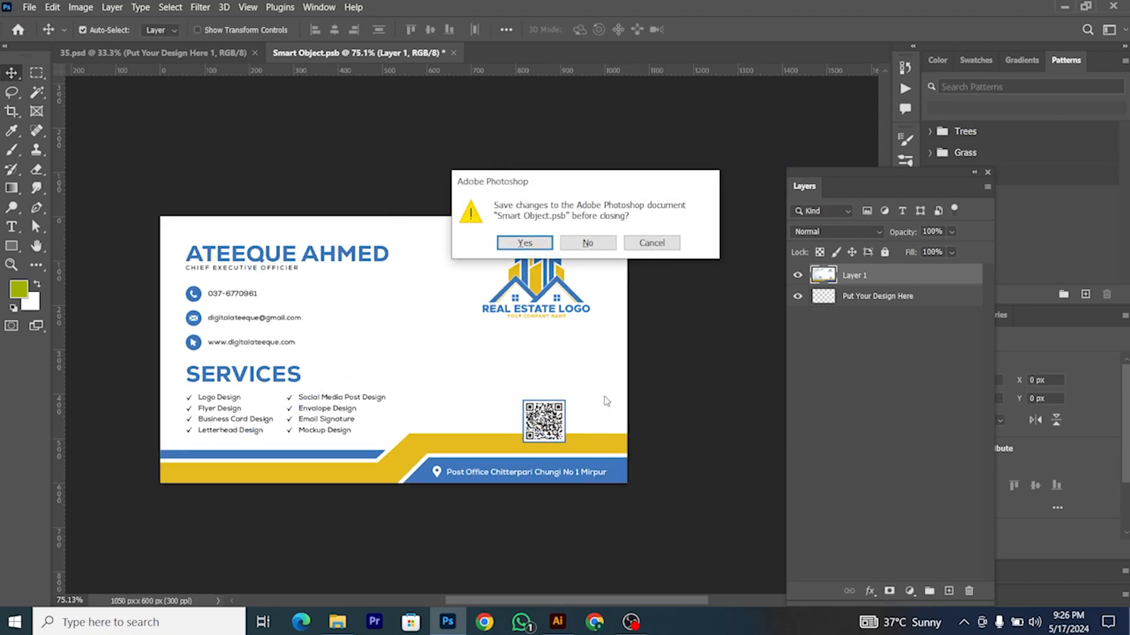
key(Return)
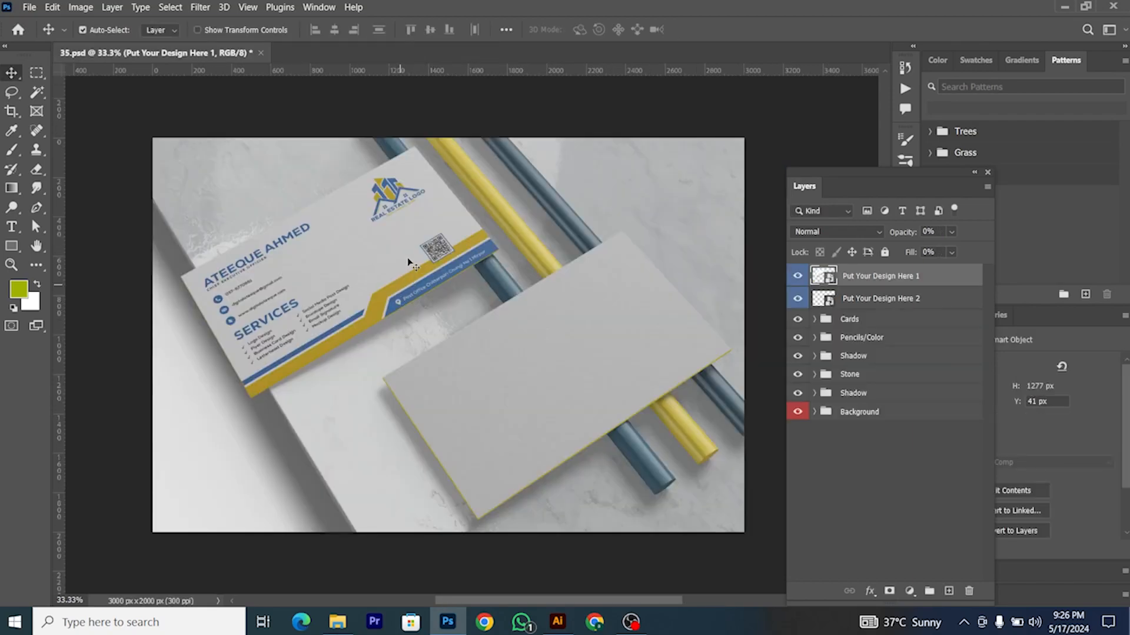
Step: Set the design layer's opacity and fill to 100%
click(951, 231)
drag(913, 249, 1011, 245)
click(932, 274)
click(951, 251)
drag(960, 278, 1002, 276)
click(859, 280)
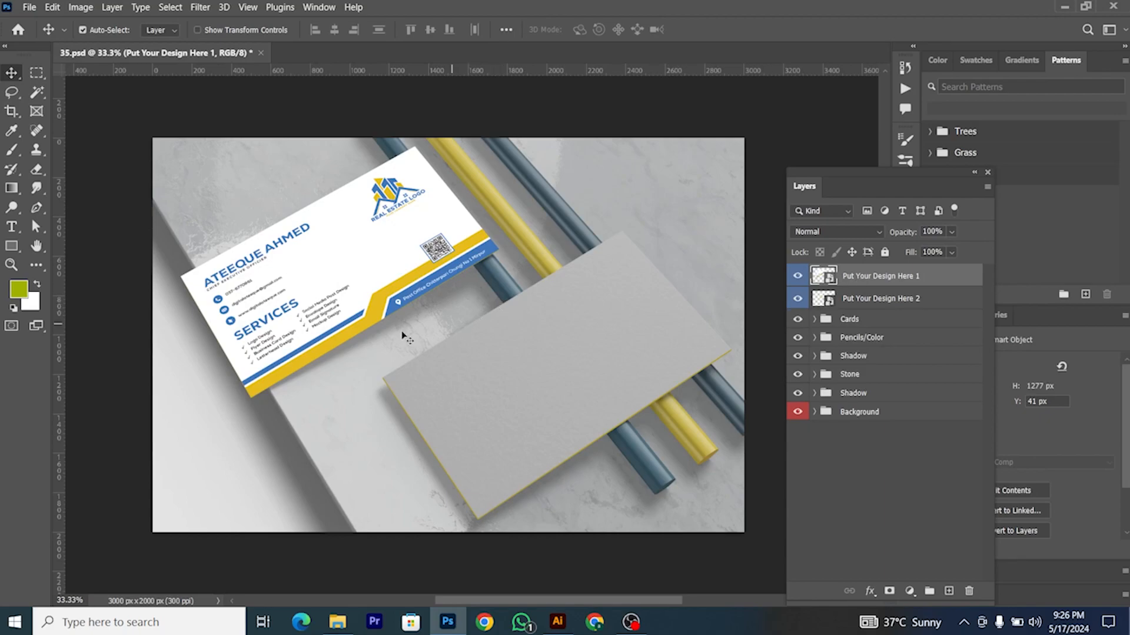
scroll(400, 336, up, 2)
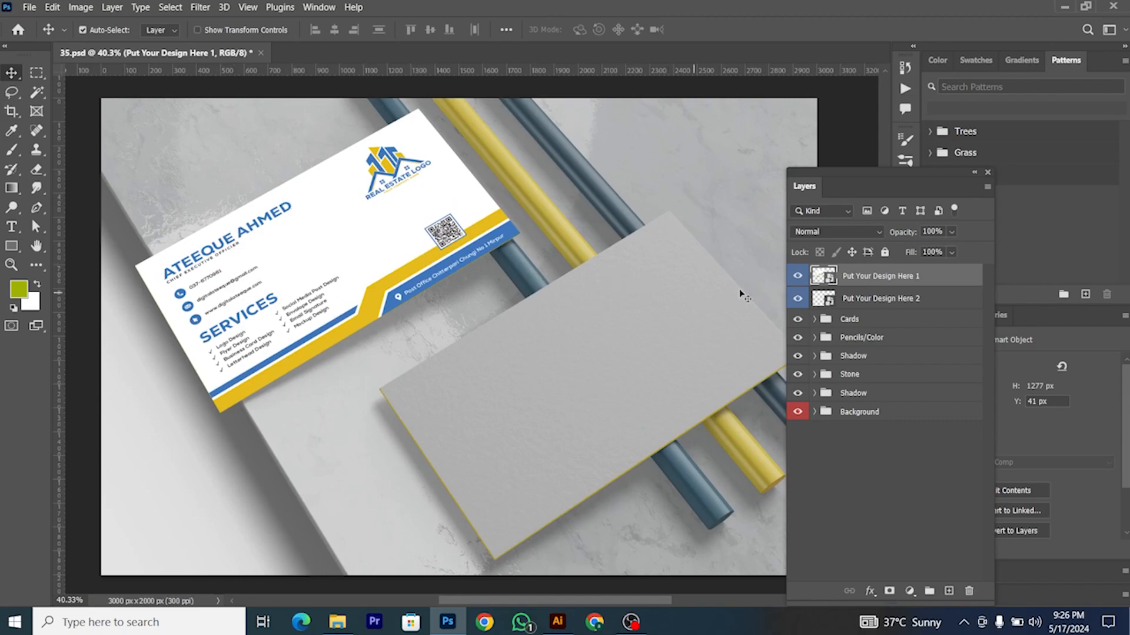
Step: Paste the logo side of the card into the lower card's placeholder and save it
double_click(823, 299)
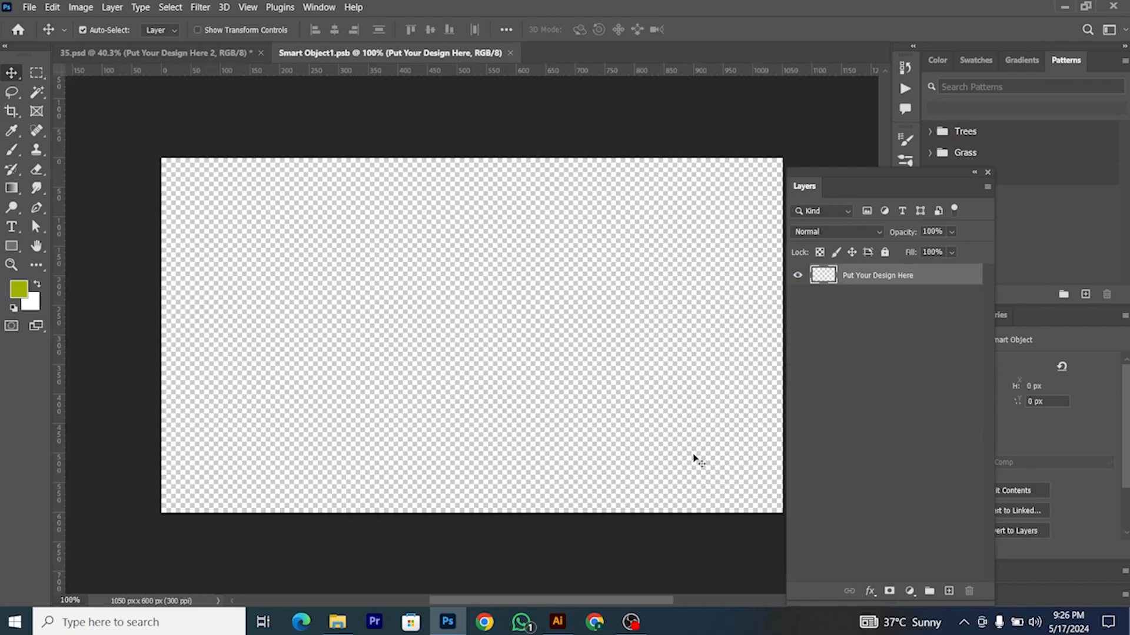
click(558, 622)
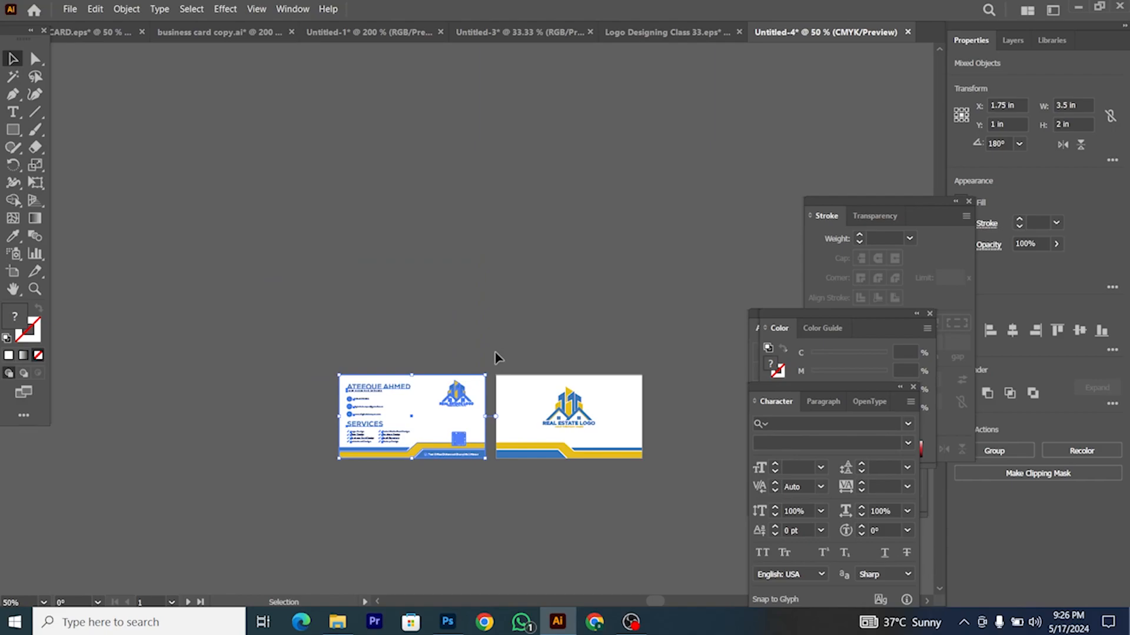
drag(496, 355, 674, 507)
click(448, 622)
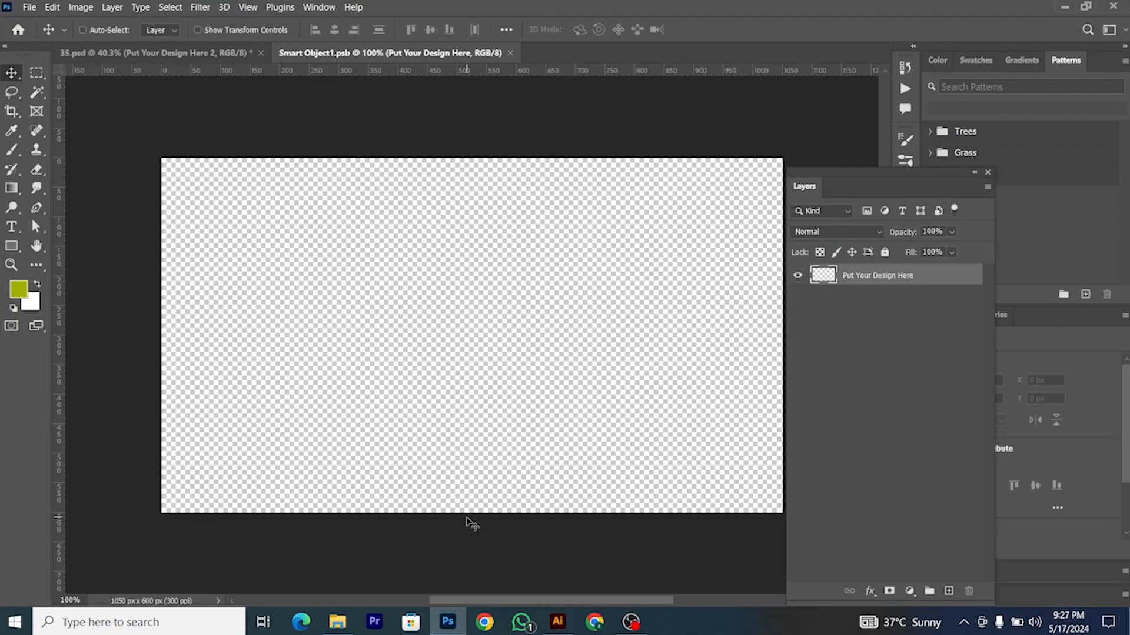
key(ctrl+v)
click(624, 155)
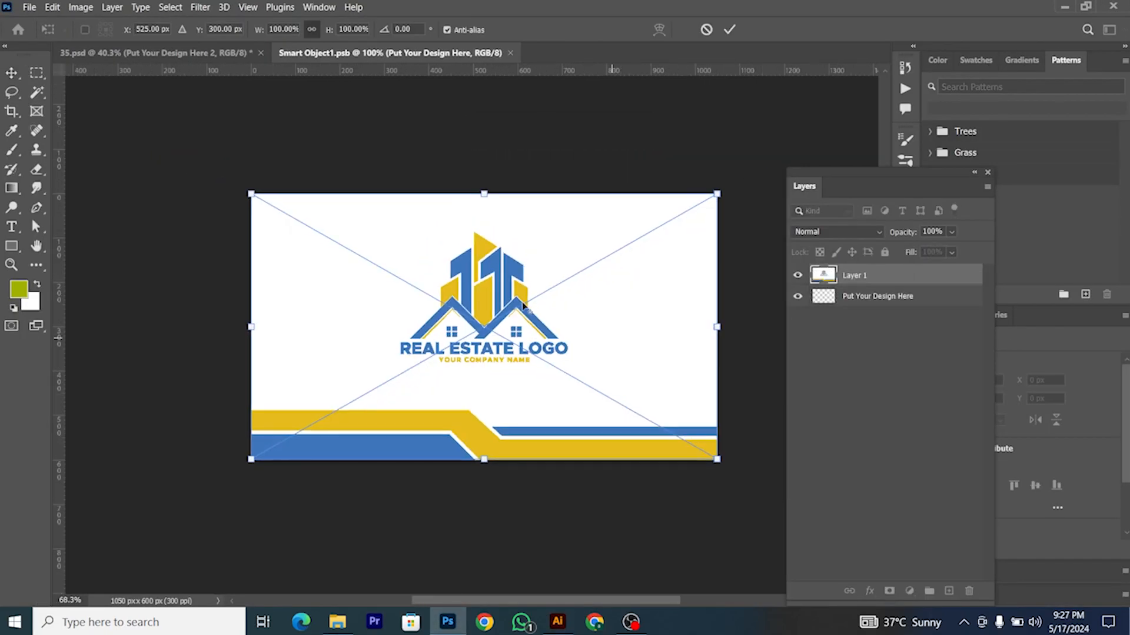
key(Return)
key(ctrl+w)
click(588, 242)
Step: Raise the lower card layer's fill and opacity to 100%
click(952, 252)
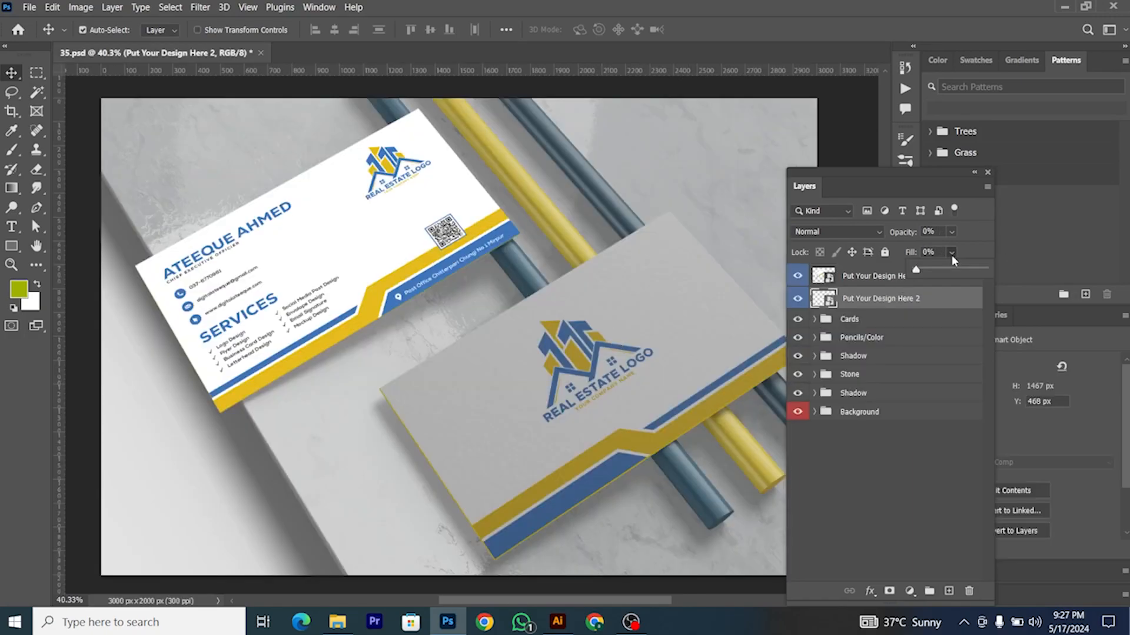
drag(952, 270, 1005, 275)
click(951, 233)
drag(944, 247, 998, 250)
click(875, 300)
Step: Recolour pencil 1's Color Fill to white sampled from the card
scroll(249, 302, down, 3)
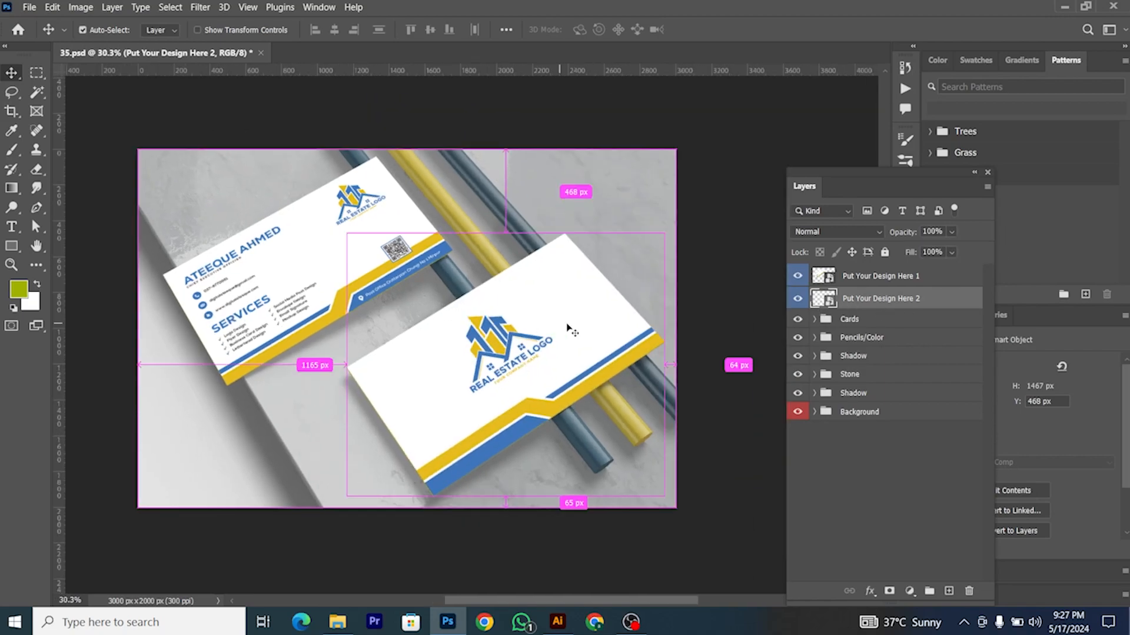
scroll(512, 206, up, 2)
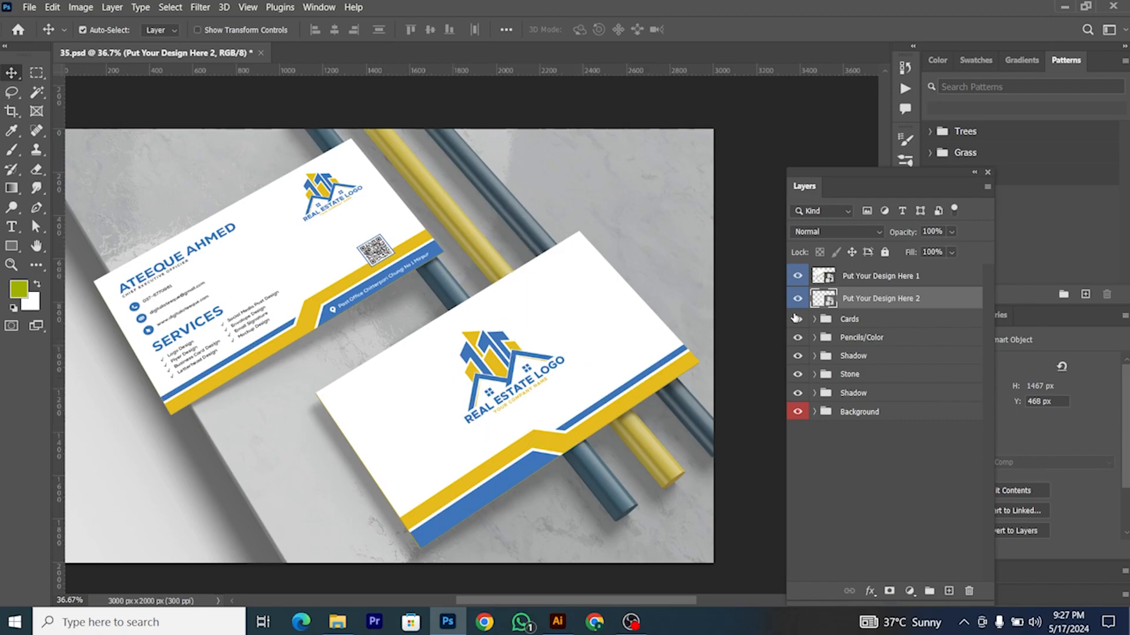
click(815, 337)
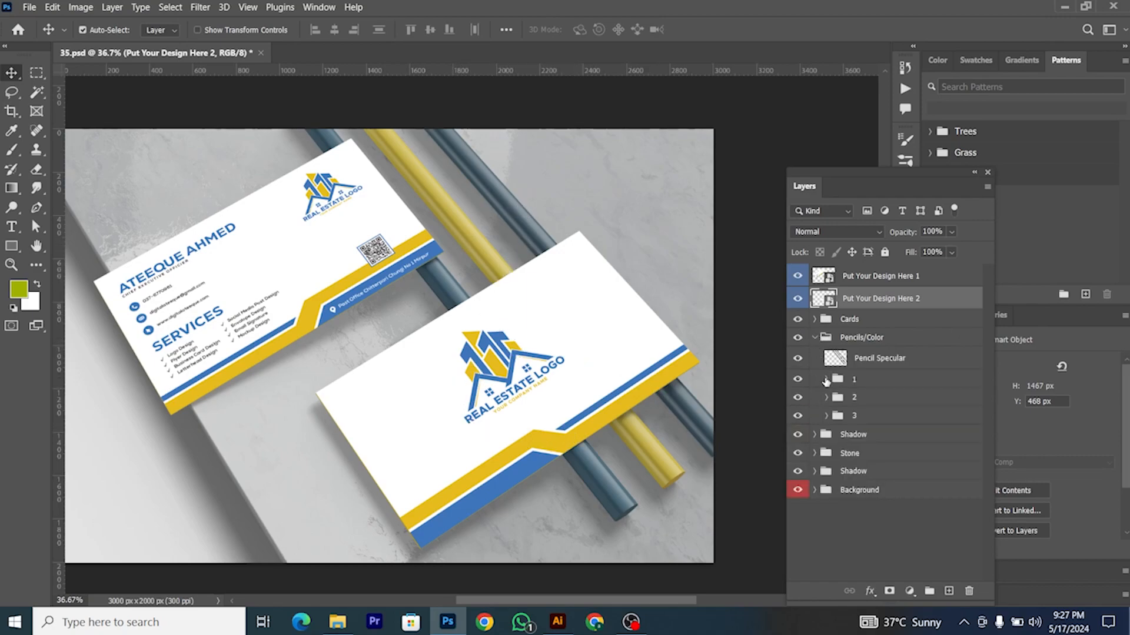
click(826, 380)
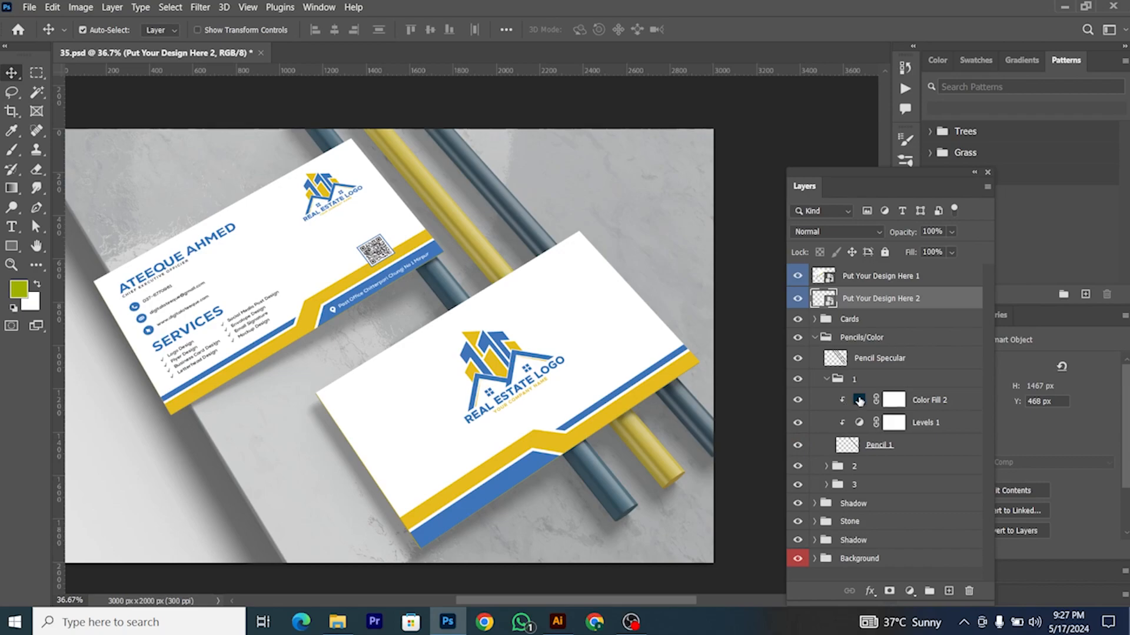
click(859, 402)
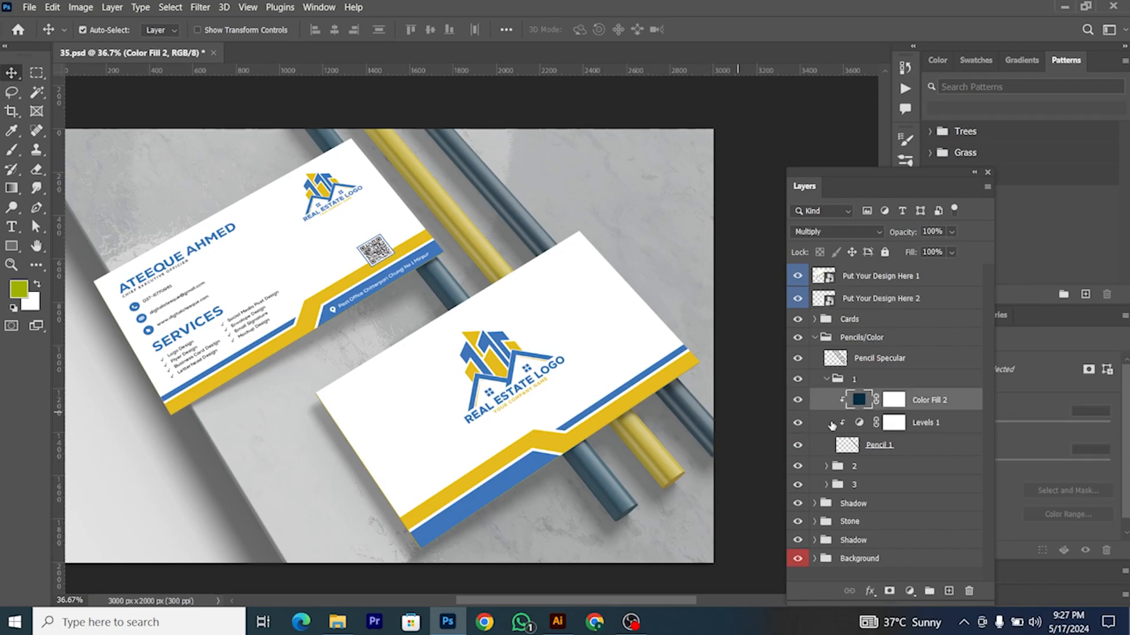
double_click(859, 401)
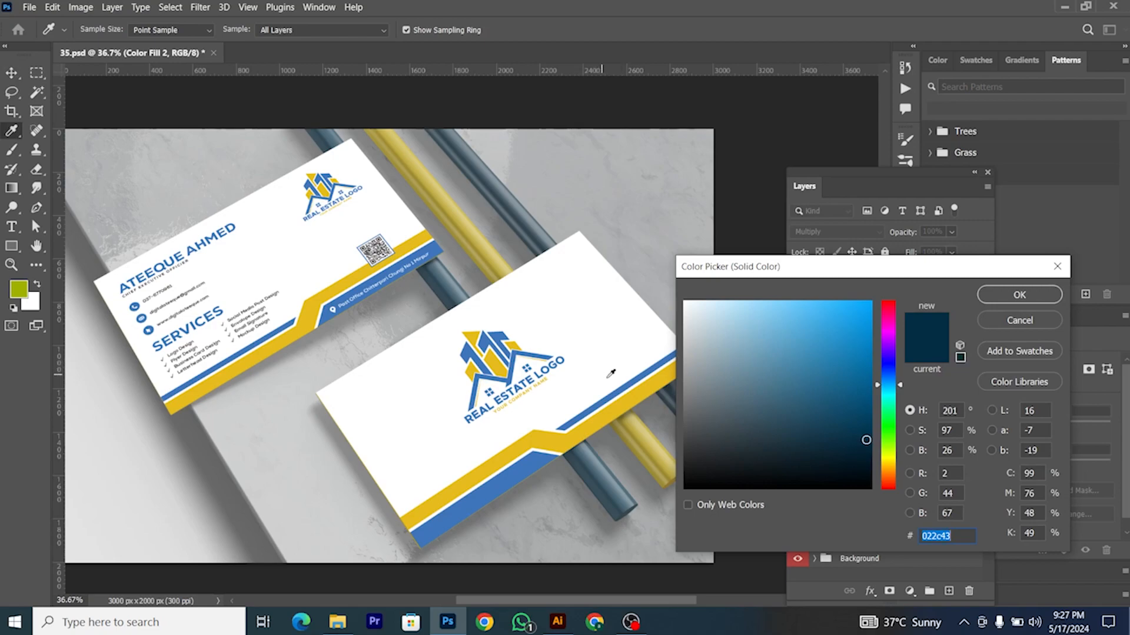
click(596, 300)
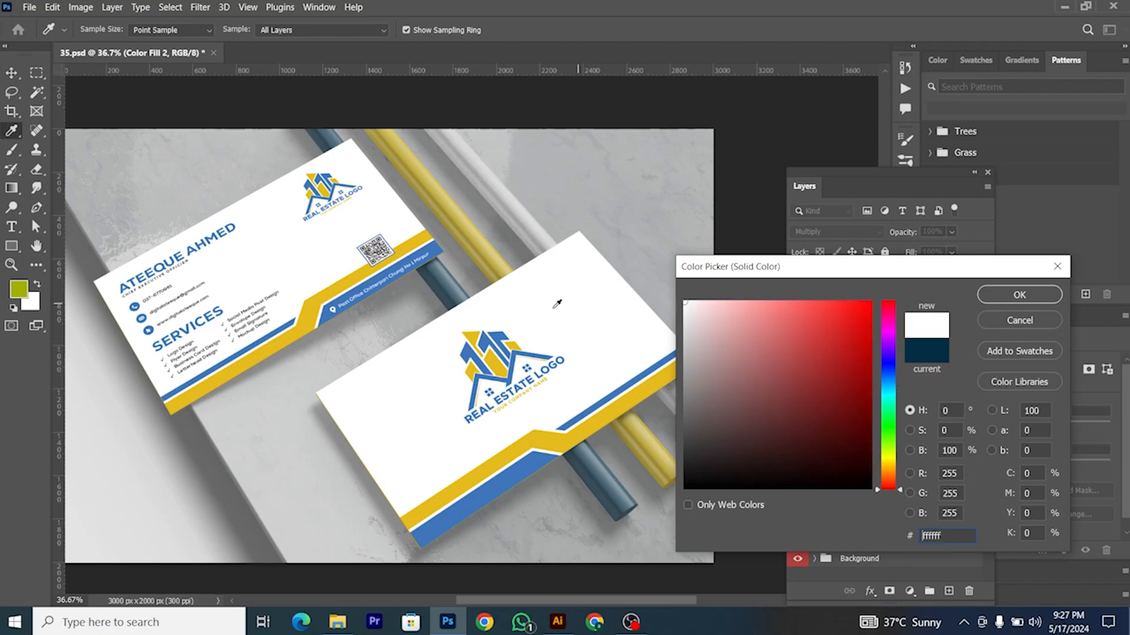
click(1020, 294)
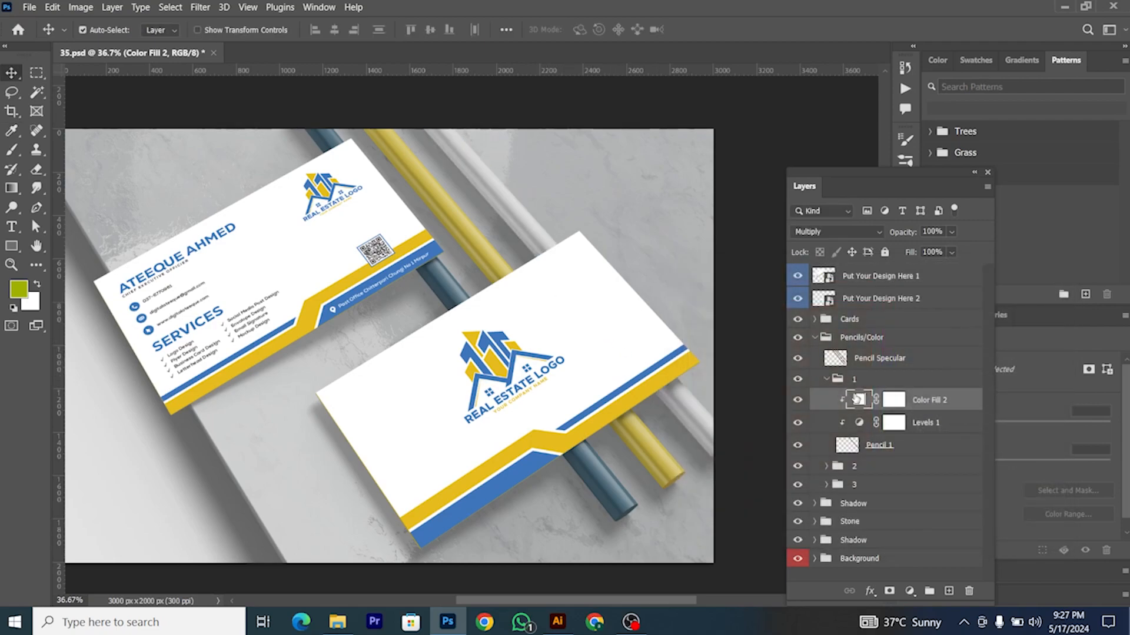
Step: Experiment with the Levels 1 mask's feather and density, then reset feather to 0 px
click(798, 424)
click(798, 423)
click(888, 424)
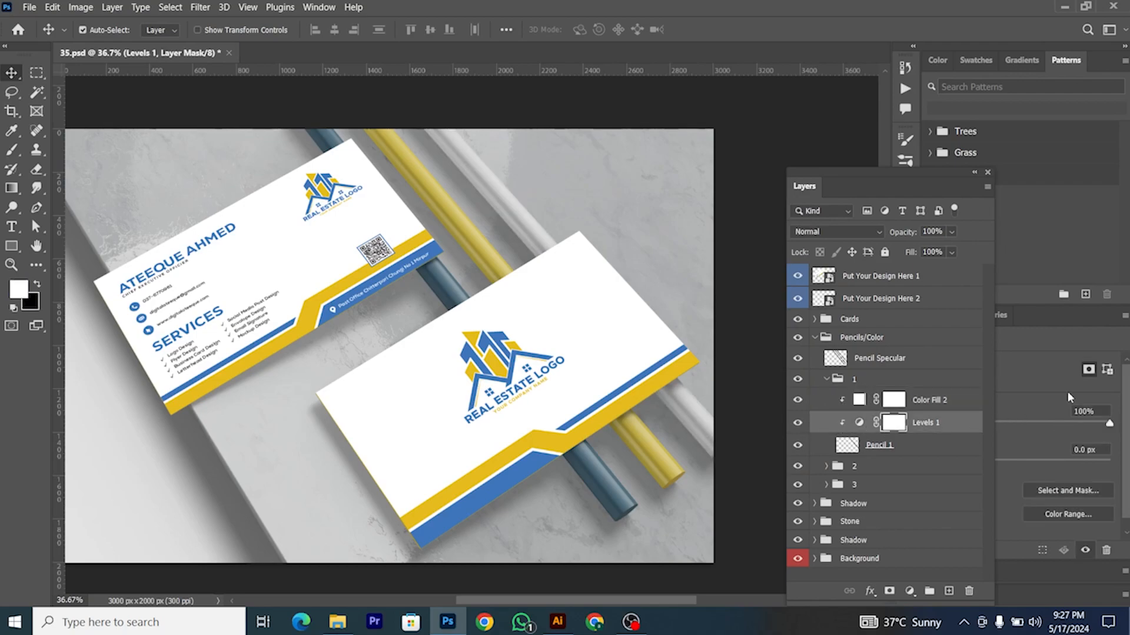
drag(944, 176, 823, 166)
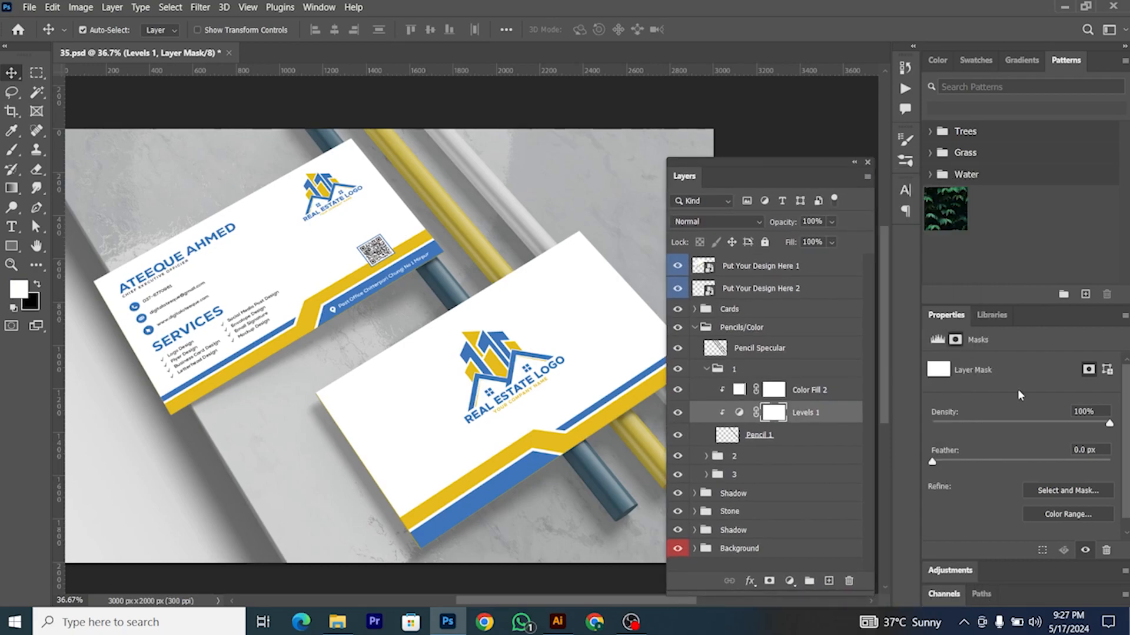
drag(993, 465, 1062, 463)
mouse_move(1109, 423)
mouse_down()
mouse_move(934, 423)
mouse_move(1110, 424)
mouse_up()
drag(1053, 466, 898, 477)
Step: Recolour pencil 2's Color Fill to the card's blue (#3e75ba)
click(704, 370)
click(706, 369)
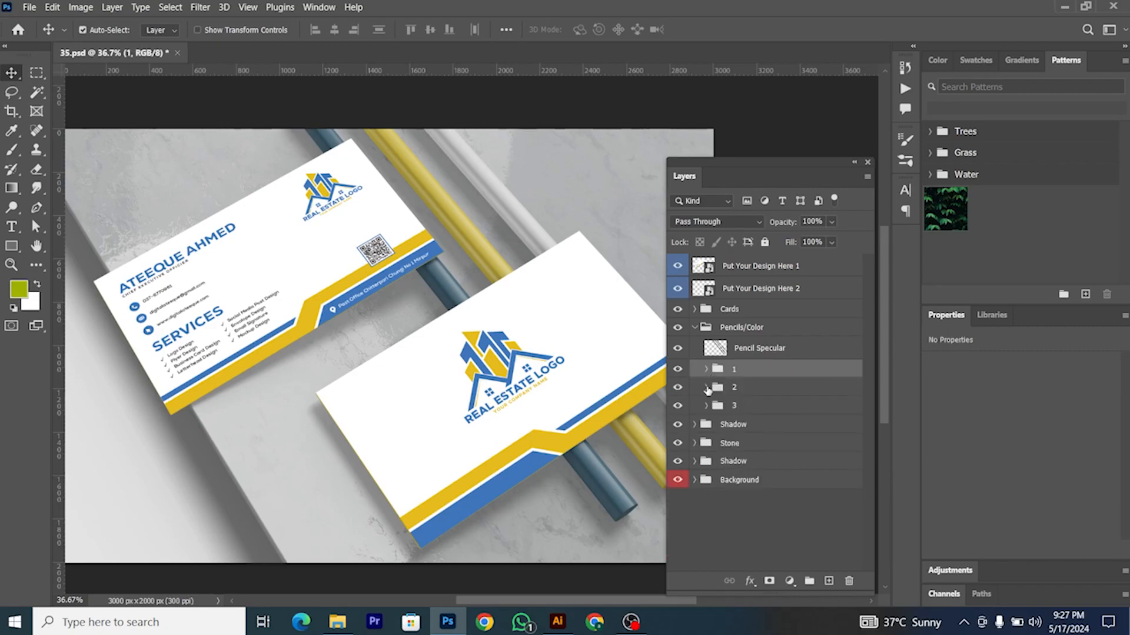
click(706, 387)
click(738, 408)
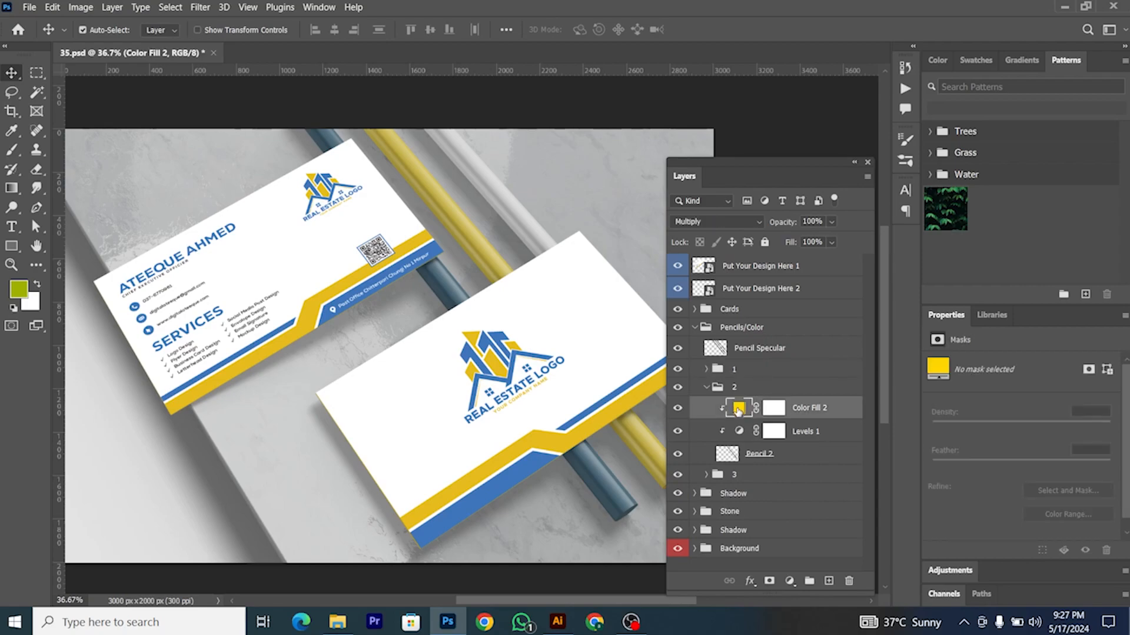
double_click(738, 407)
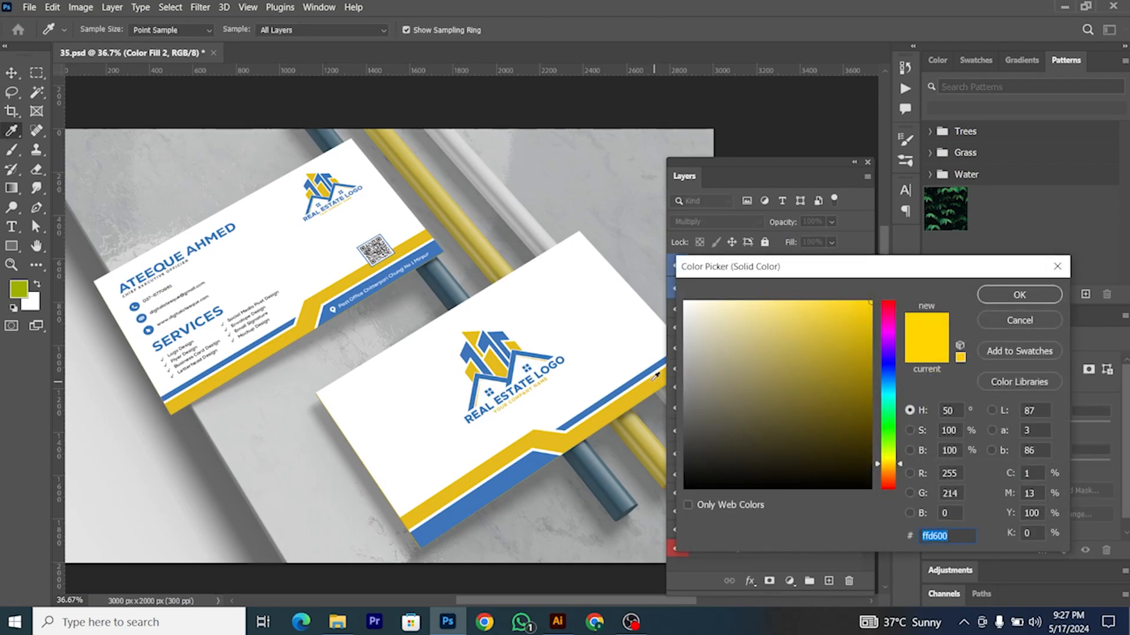
click(535, 459)
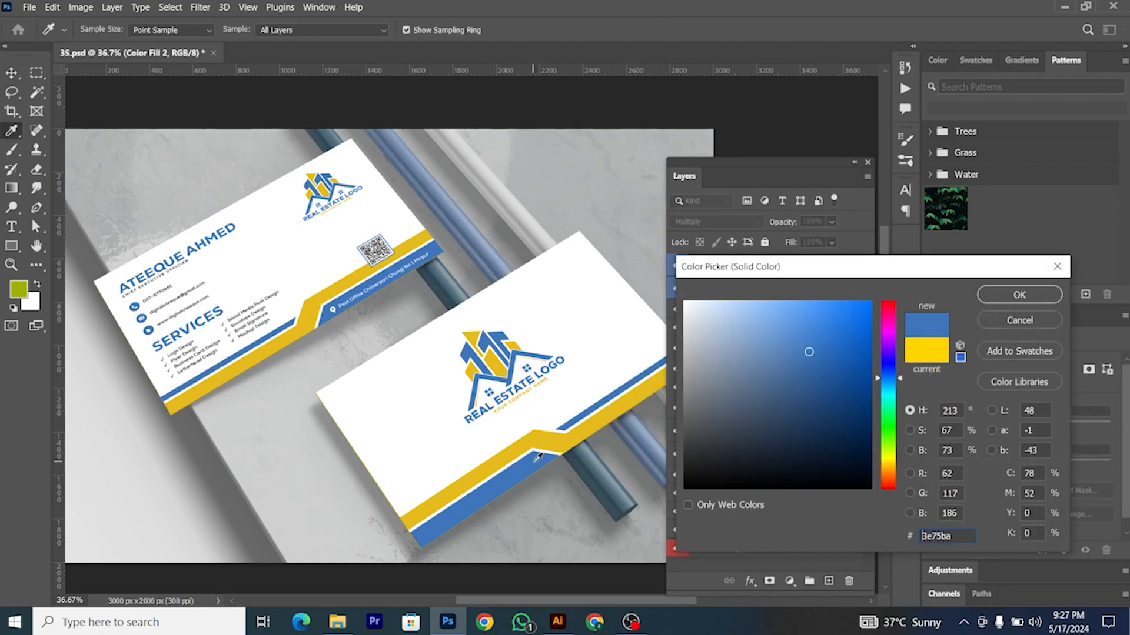
click(1007, 295)
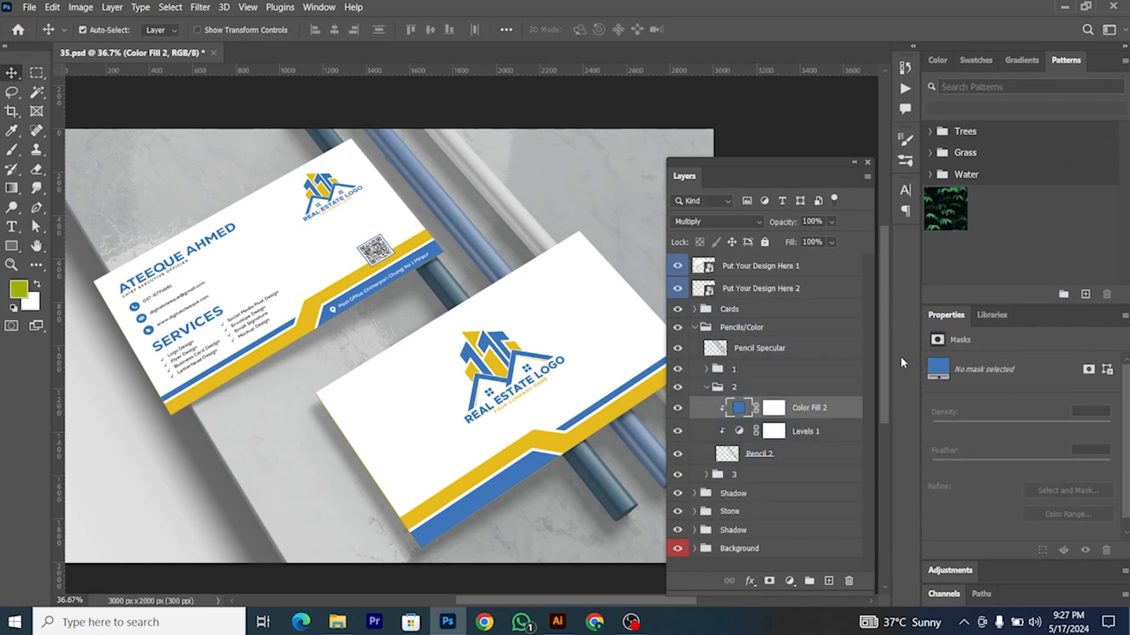
Step: Recolour pencil 3's Color Fill to the card's yellow (#e7bc1e)
click(705, 474)
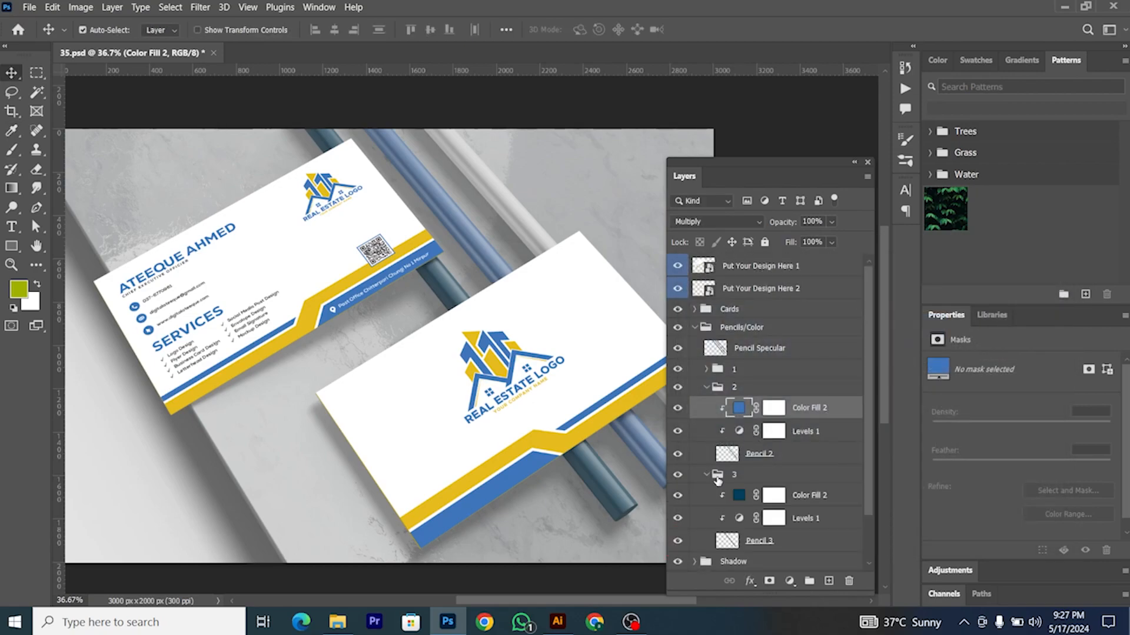
double_click(739, 494)
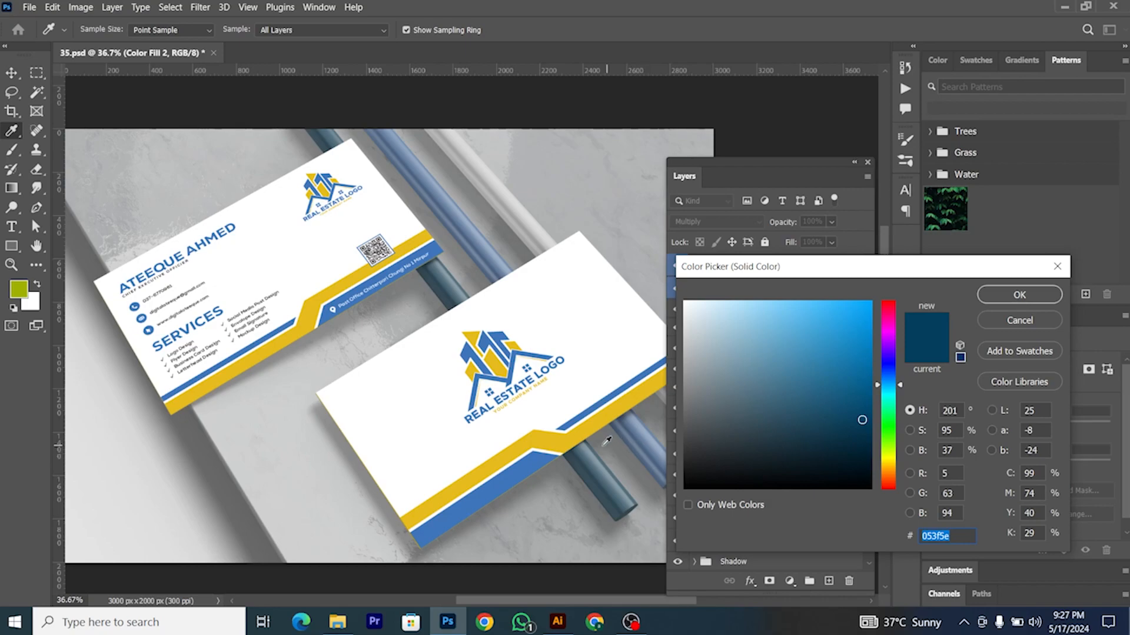
click(585, 428)
click(1006, 295)
drag(694, 180, 792, 173)
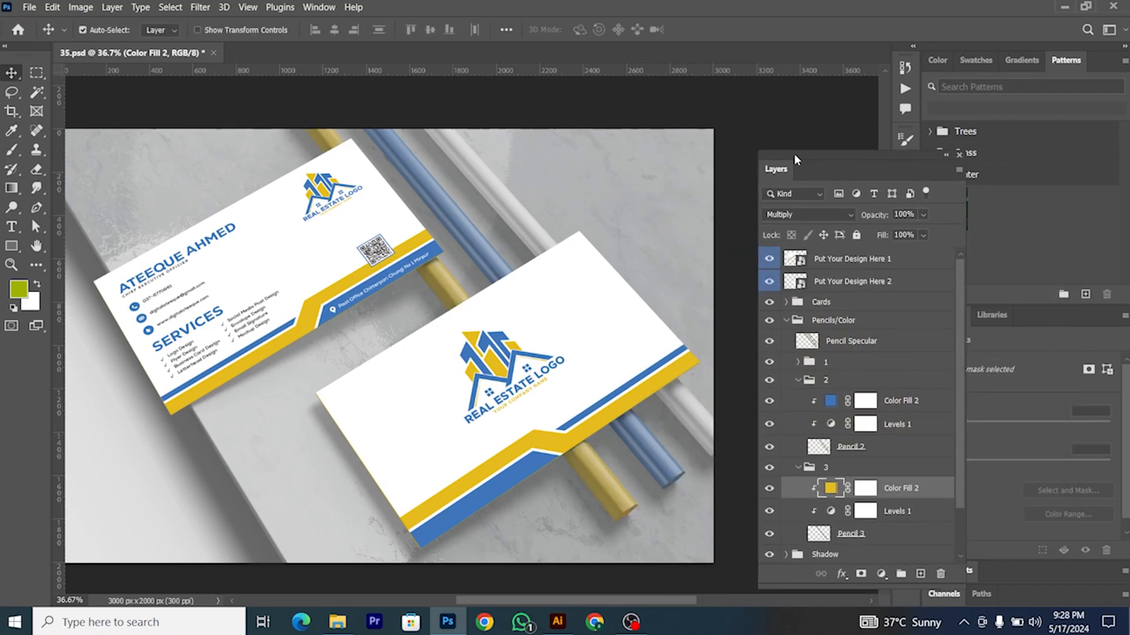
scroll(535, 358, down, 1)
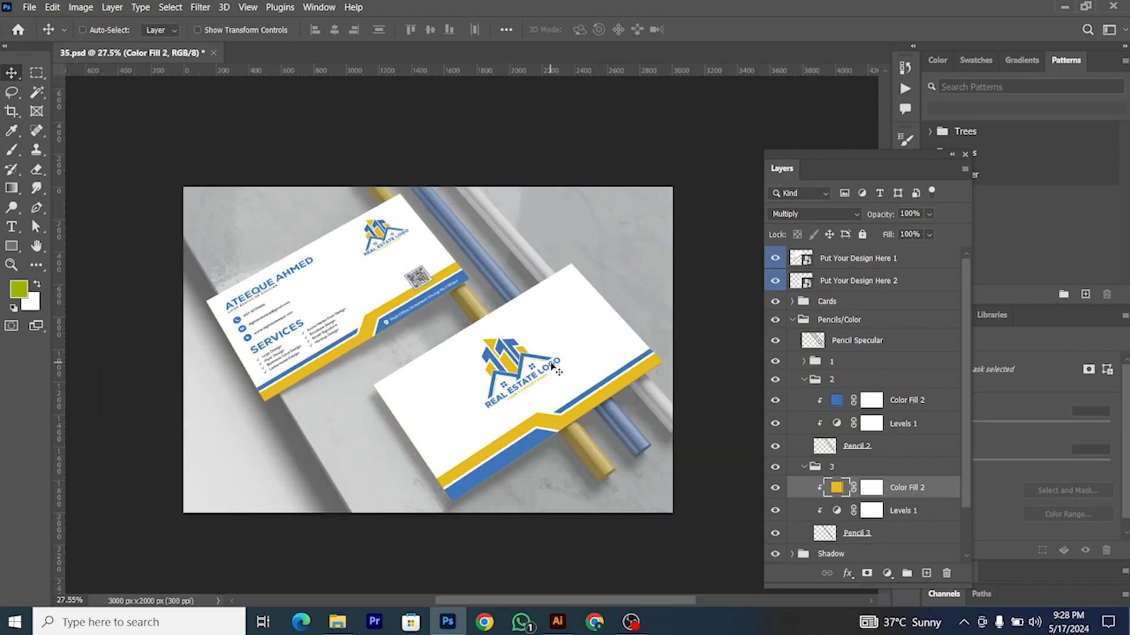
scroll(553, 367, down, 1)
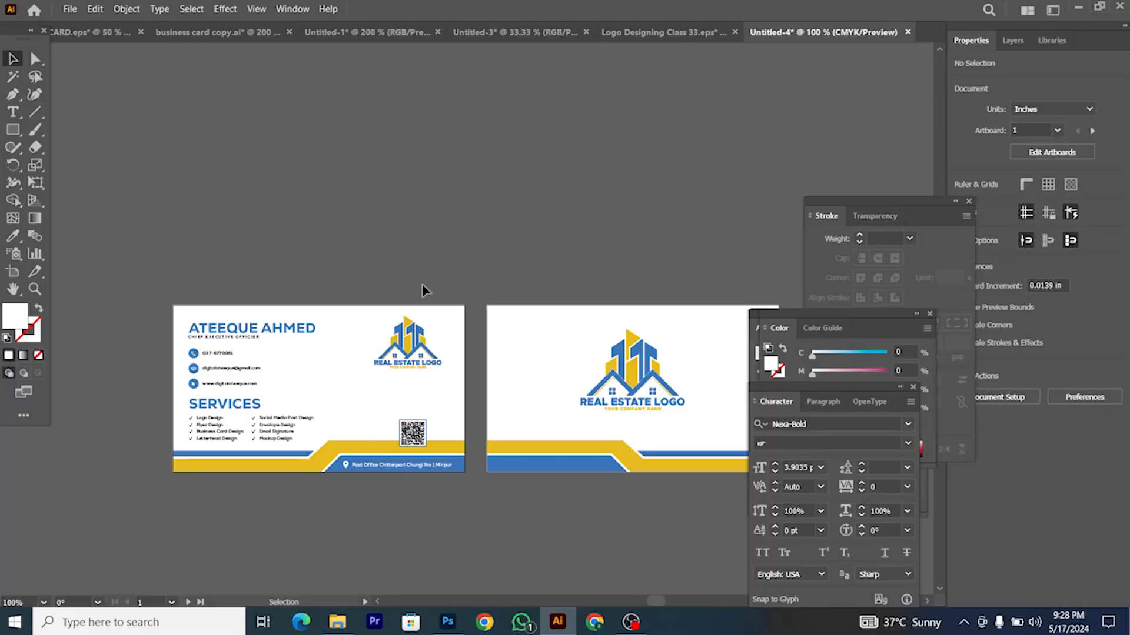
Step: Scroll the Illustrator view to show the card's front and logo sides side by side
scroll(423, 285, up, 2)
scroll(423, 285, down, 2)
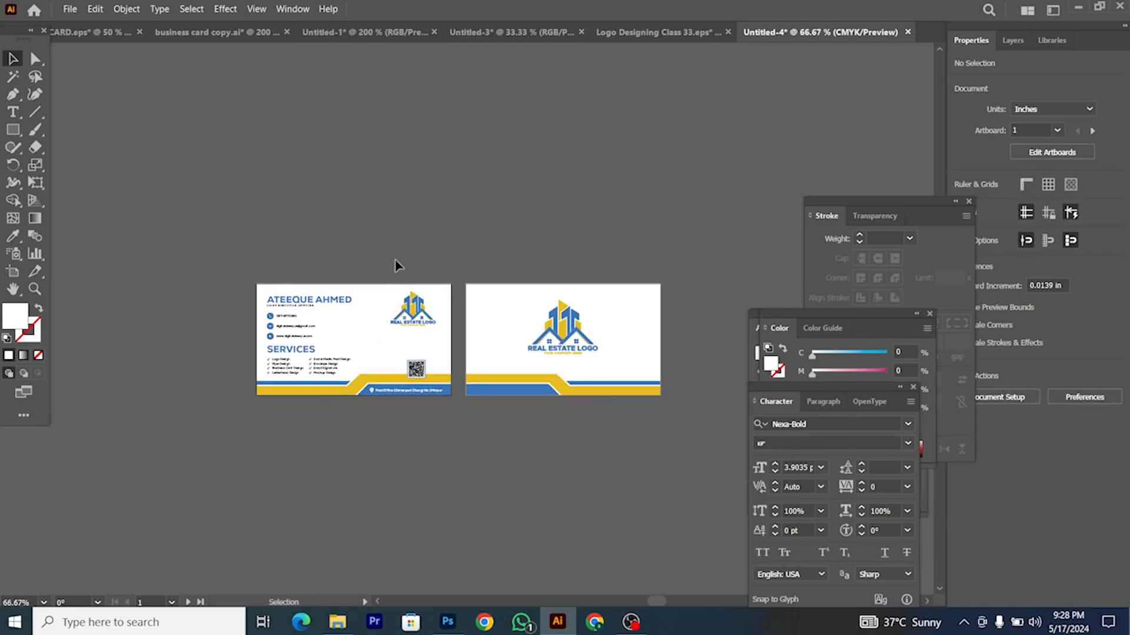
Step: Save a copy named Untitled-4 copy as Illustrator EPS on the ssd laxar (D:) drive
scroll(103, 383, down, 1)
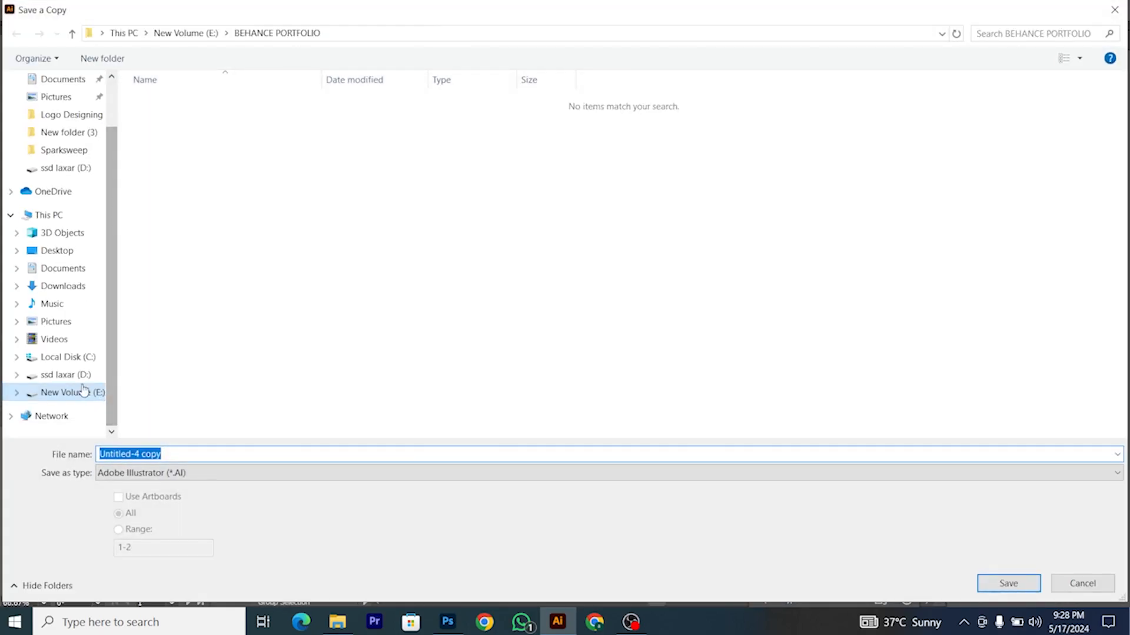
click(102, 381)
click(173, 474)
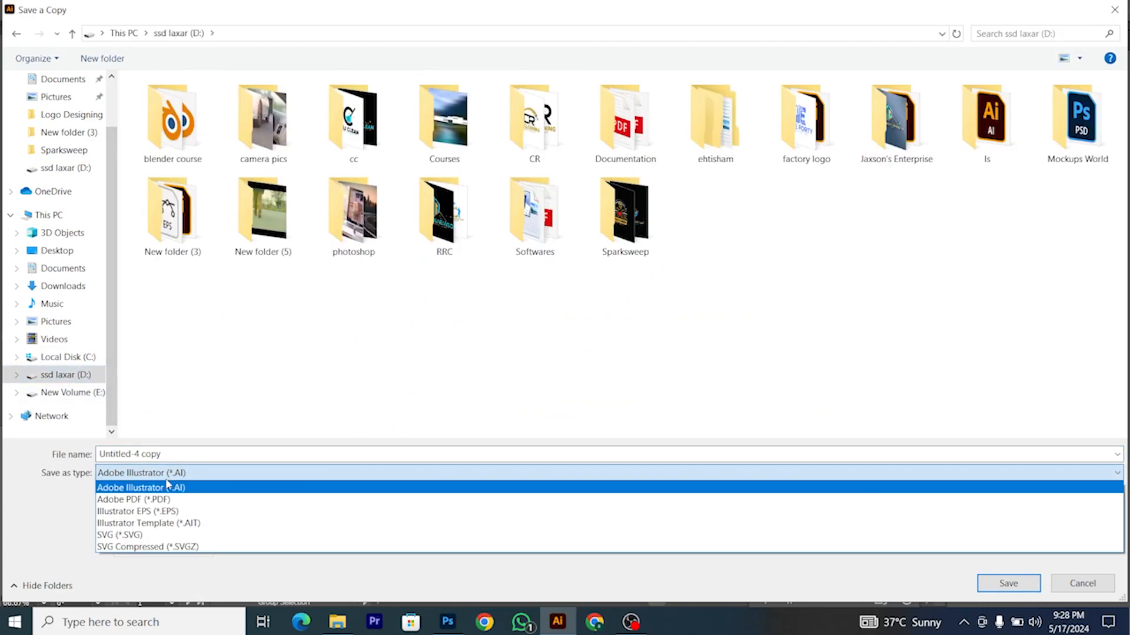
click(177, 509)
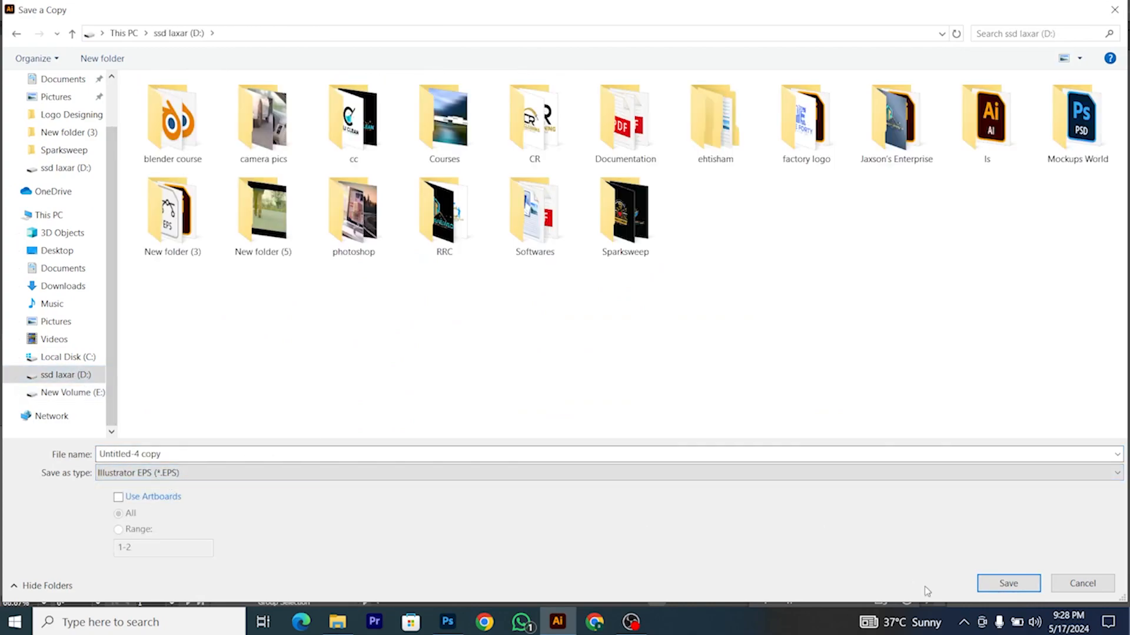
click(1007, 583)
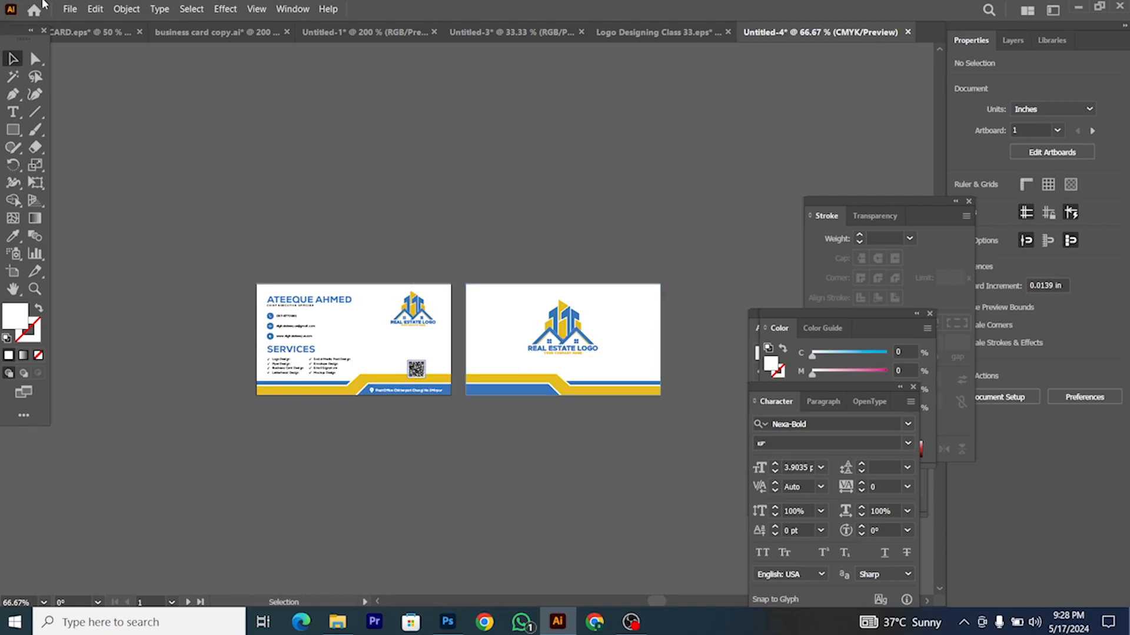
Step: Save a copy as Untitled-4 copy.pdf in Adobe PDF format with the default preset
click(70, 8)
click(106, 155)
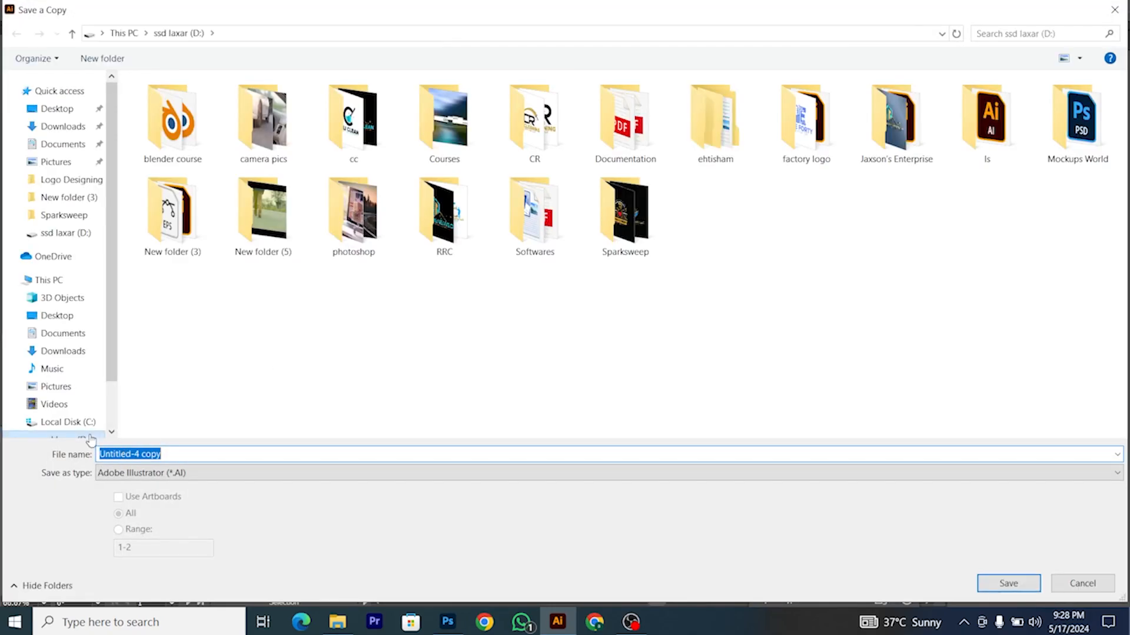
scroll(87, 400, down, 1)
click(167, 474)
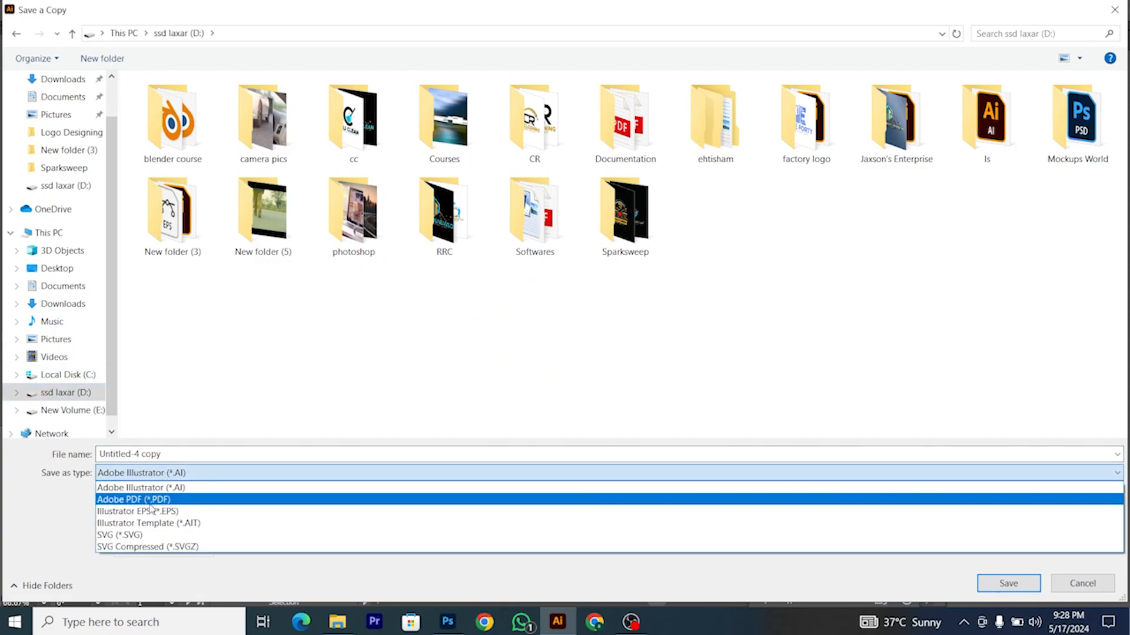
click(167, 510)
click(167, 474)
click(167, 498)
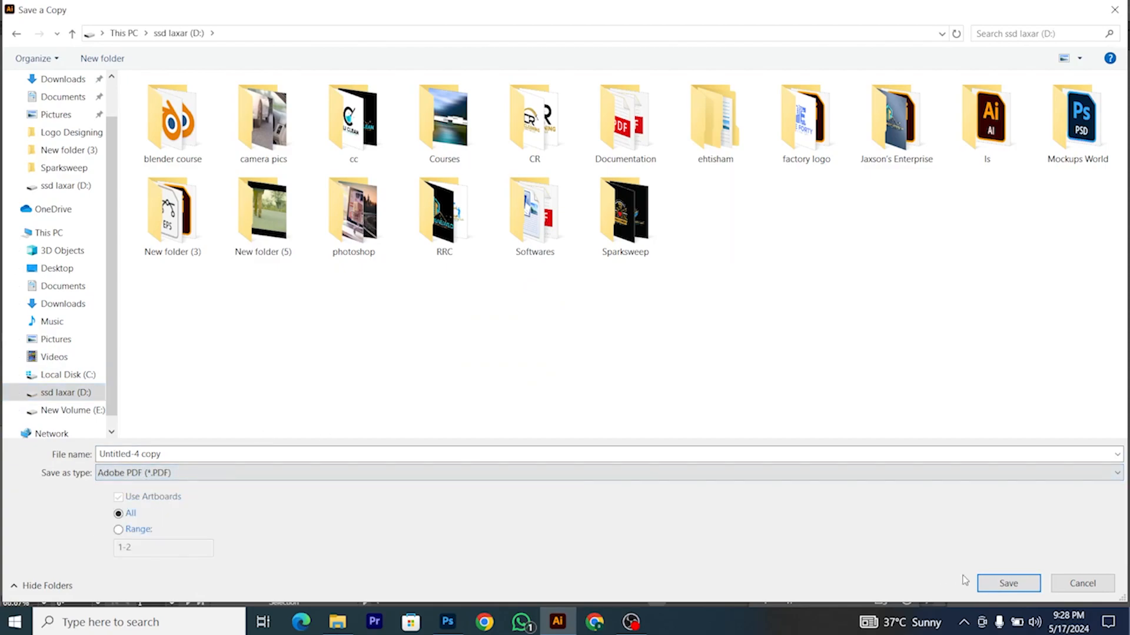
click(1007, 583)
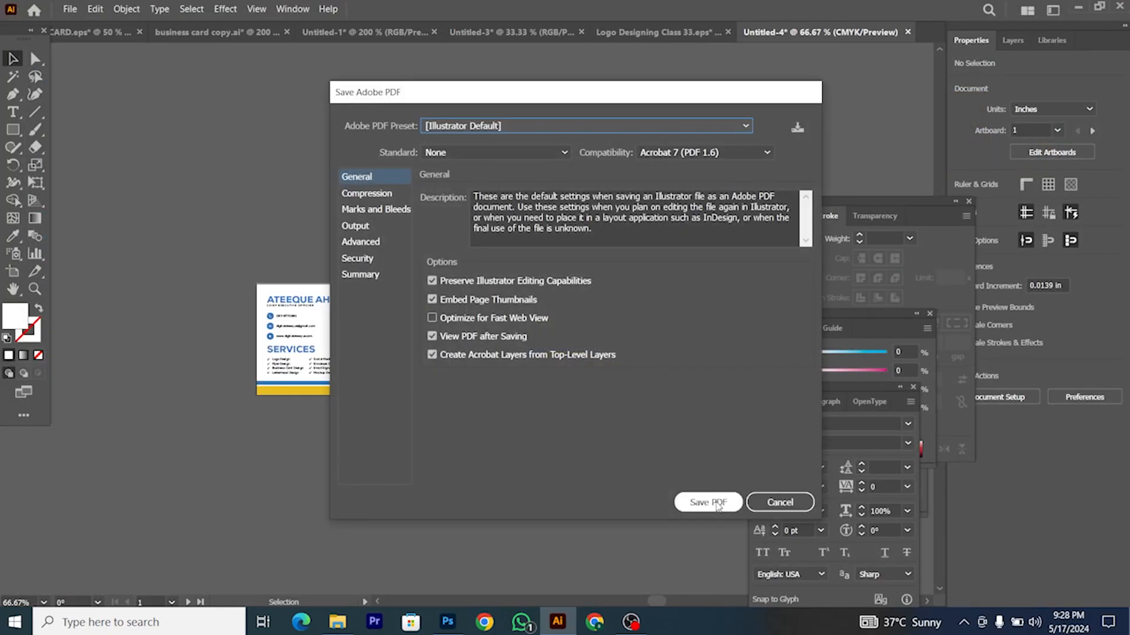
click(716, 505)
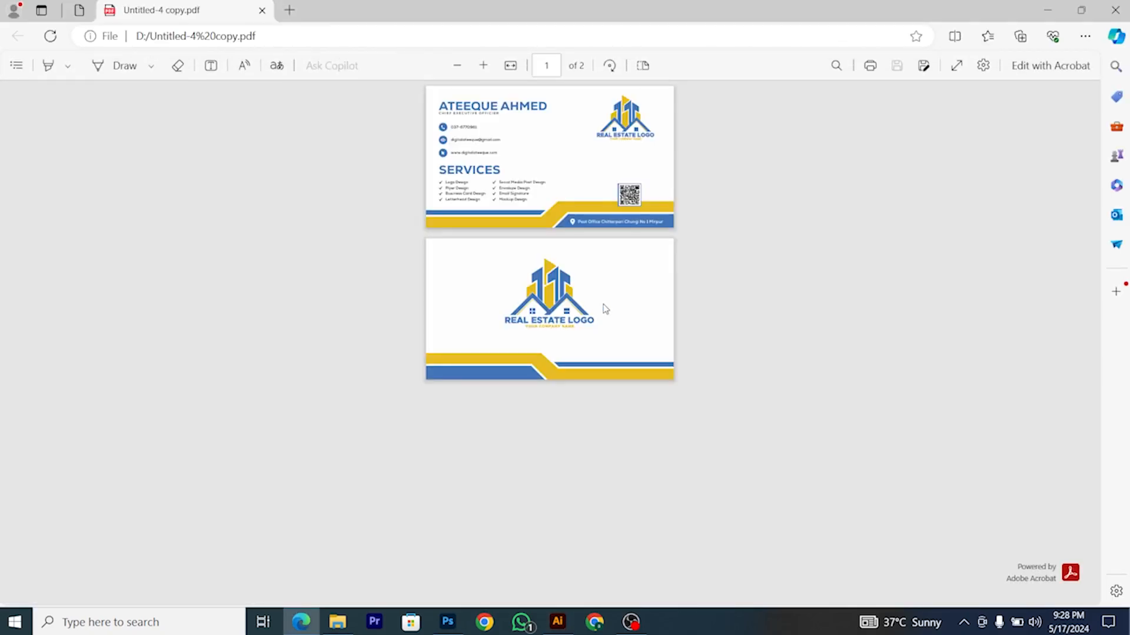
scroll(600, 309, up, 5)
scroll(606, 303, up, 4)
click(557, 622)
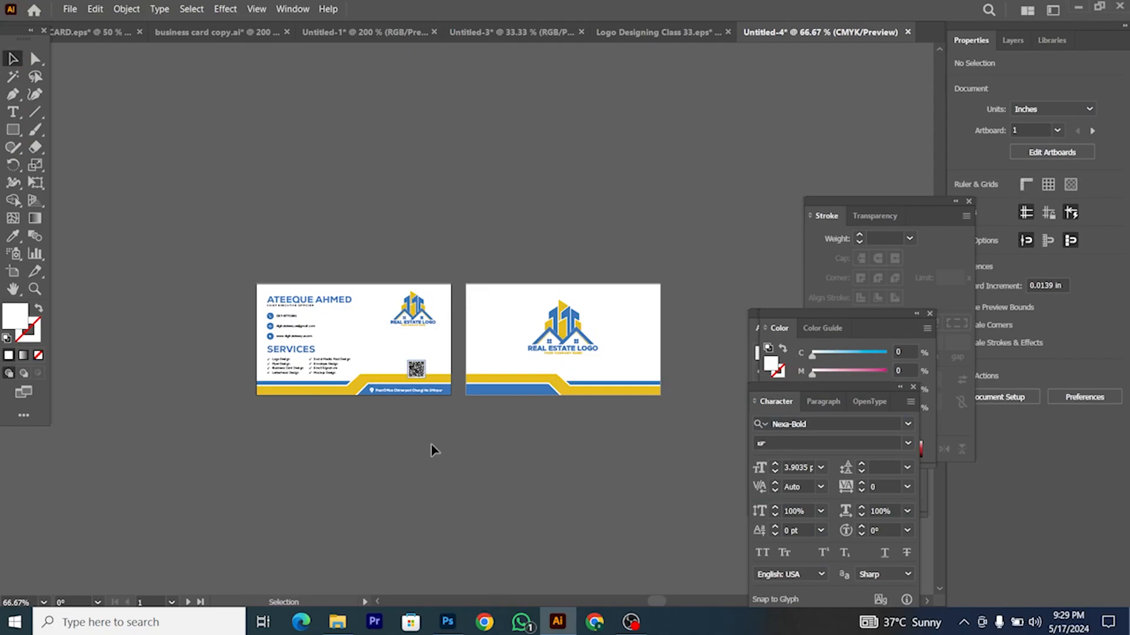
Step: Switch the Document Color Mode to CMYK Color and zoom out to both artboards
click(75, 11)
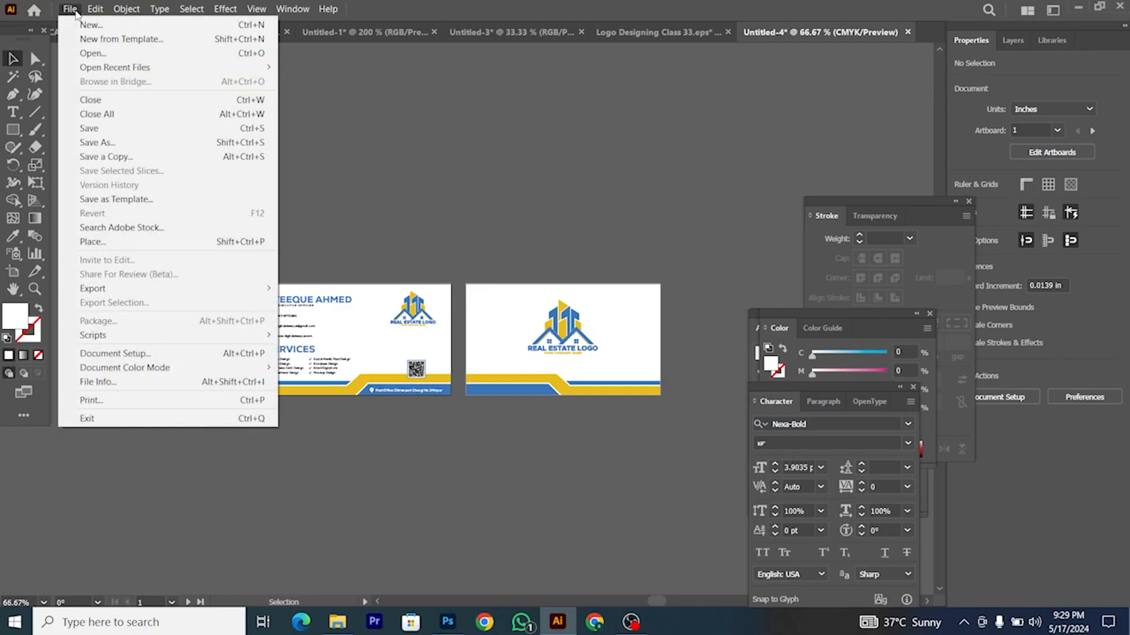
mouse_move(159, 375)
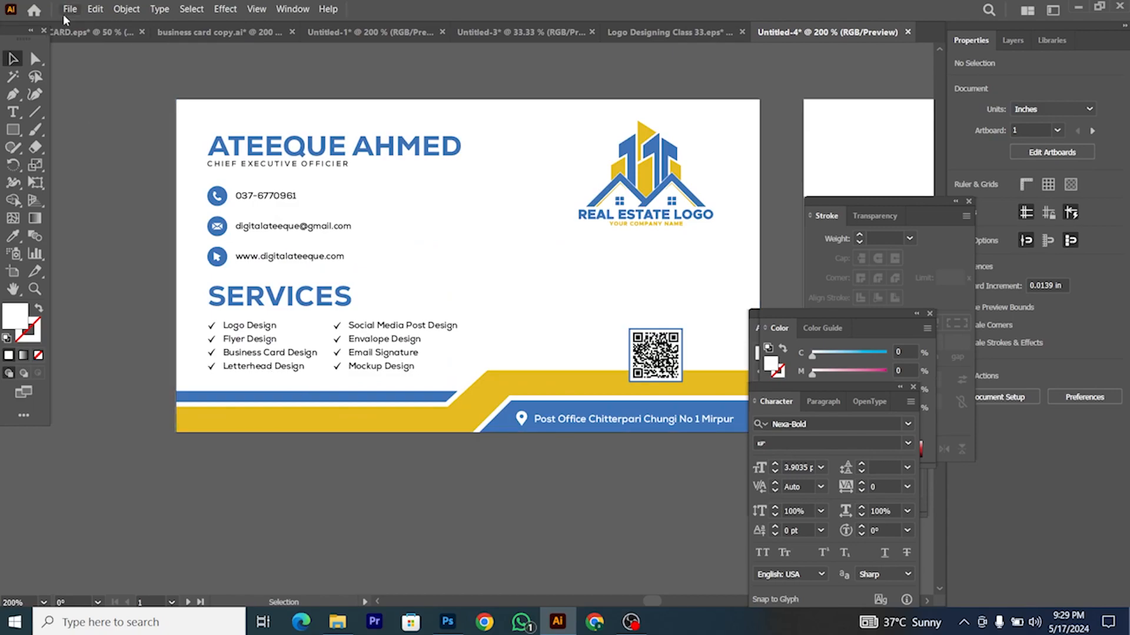
click(70, 9)
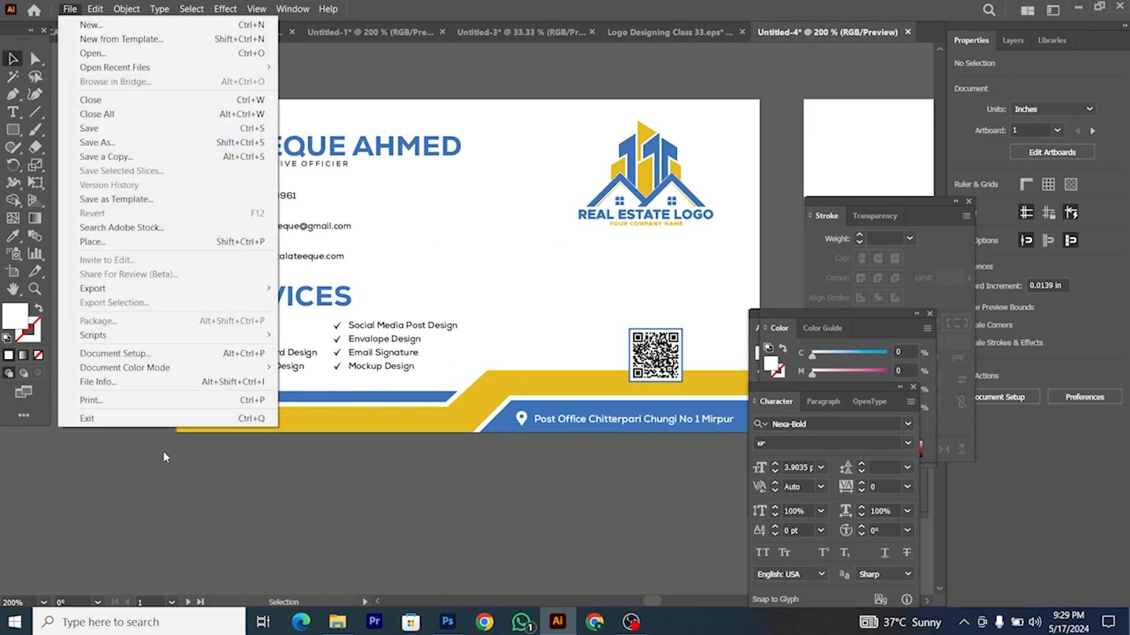
mouse_move(198, 370)
click(302, 367)
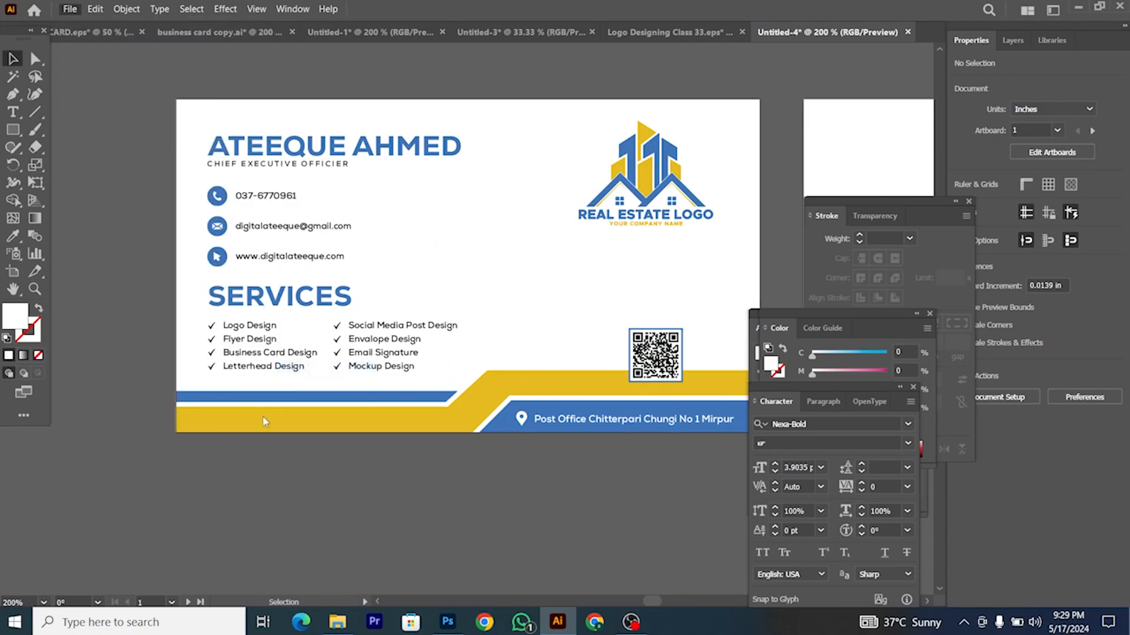
key(ctrl+minus)
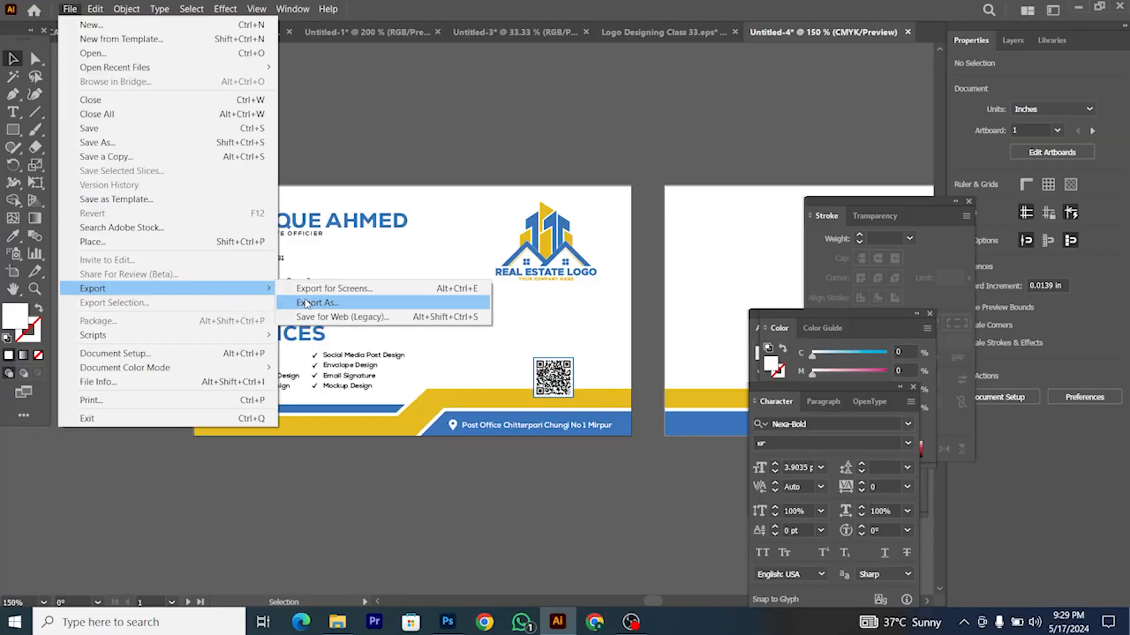
Step: Export all artboards as JPEG images to the D: drive
click(309, 304)
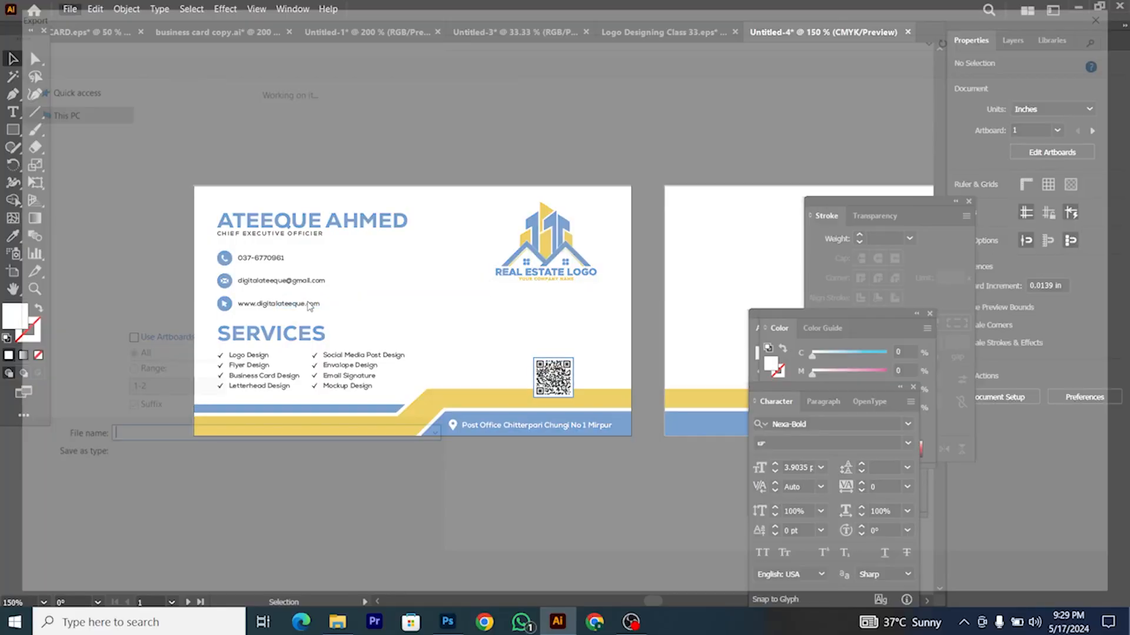
click(128, 438)
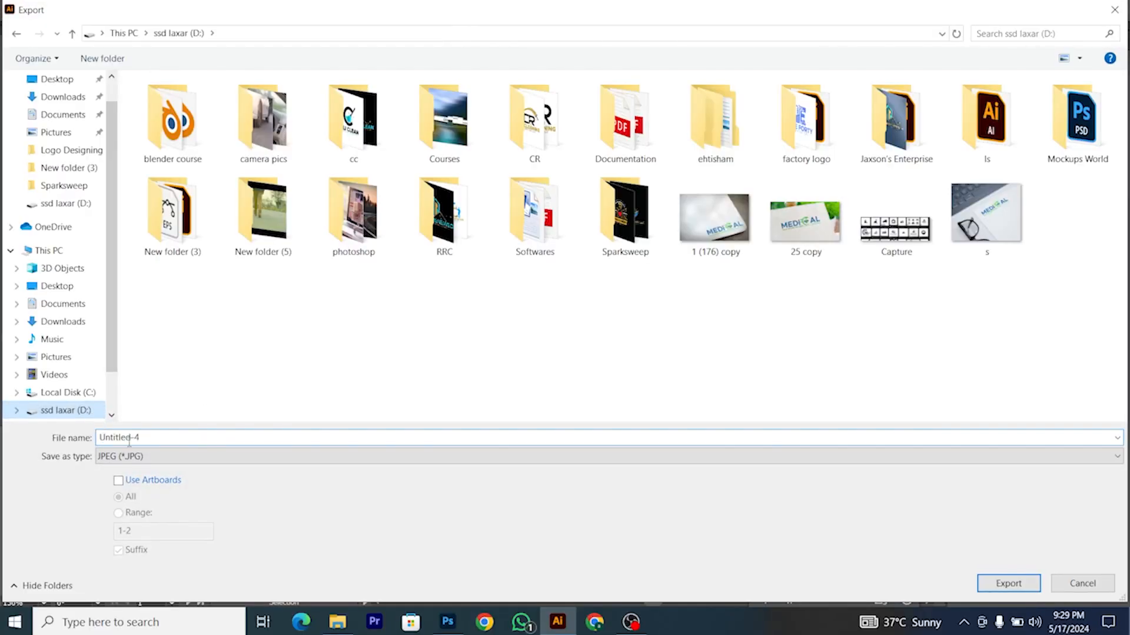
click(147, 481)
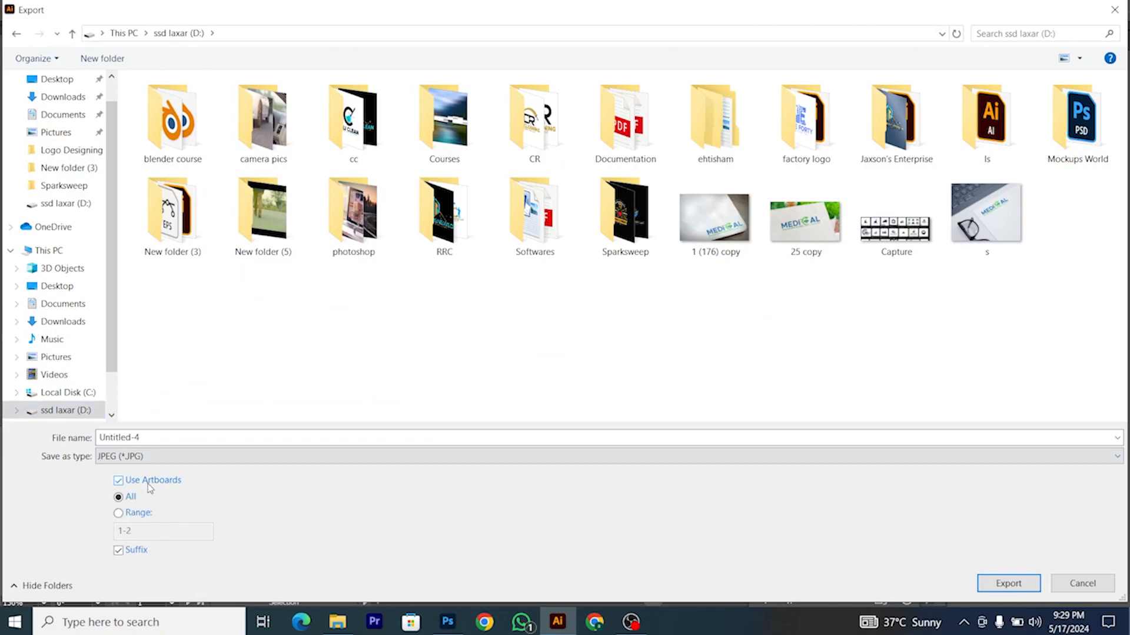
click(994, 583)
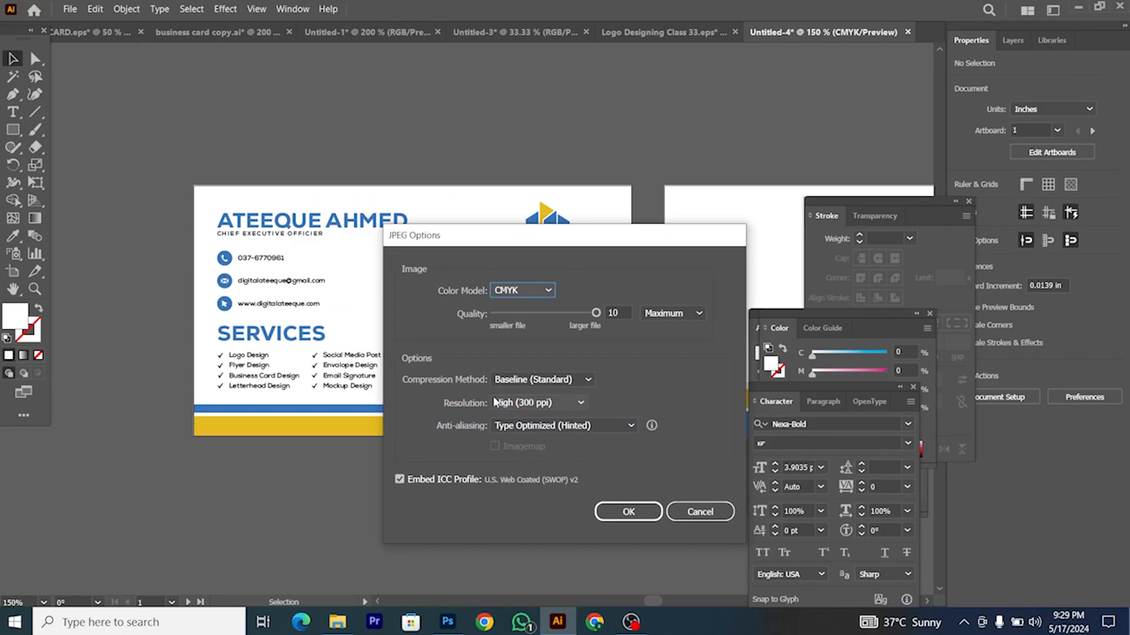
Step: Set the JPEG options to CMYK at a custom 1000 ppi resolution and export
click(494, 402)
click(518, 517)
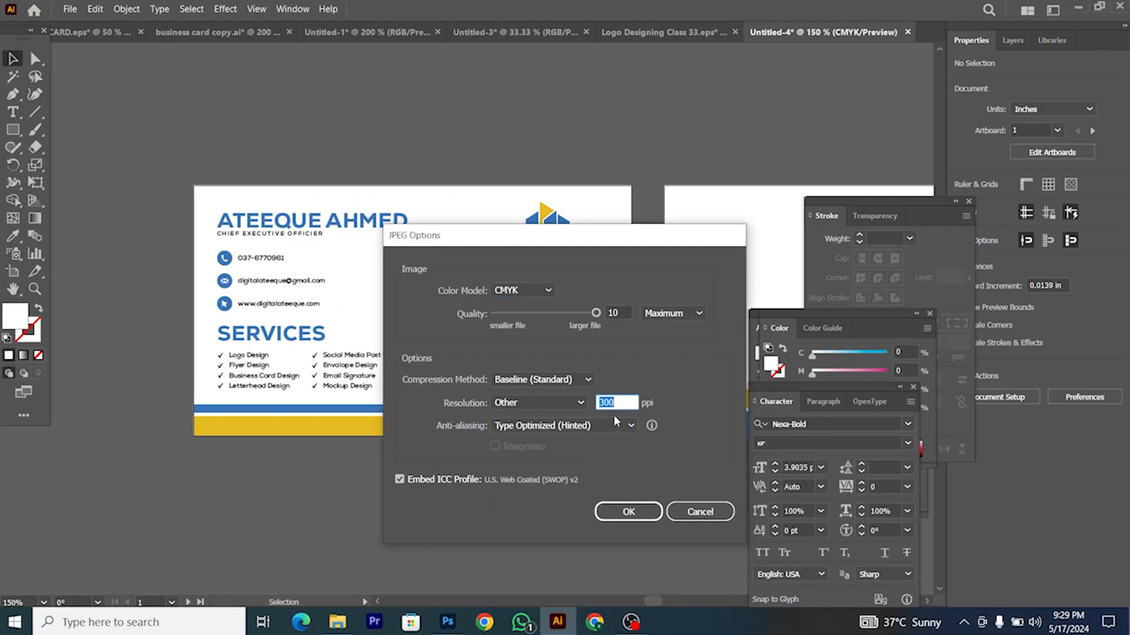
text(1000)
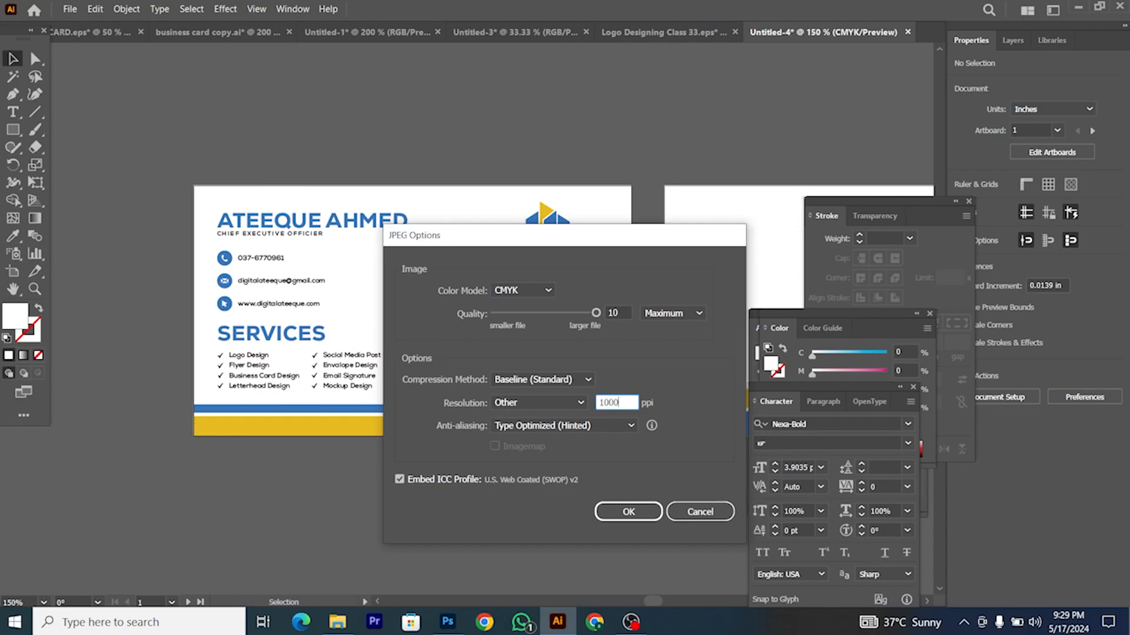
click(504, 290)
click(505, 296)
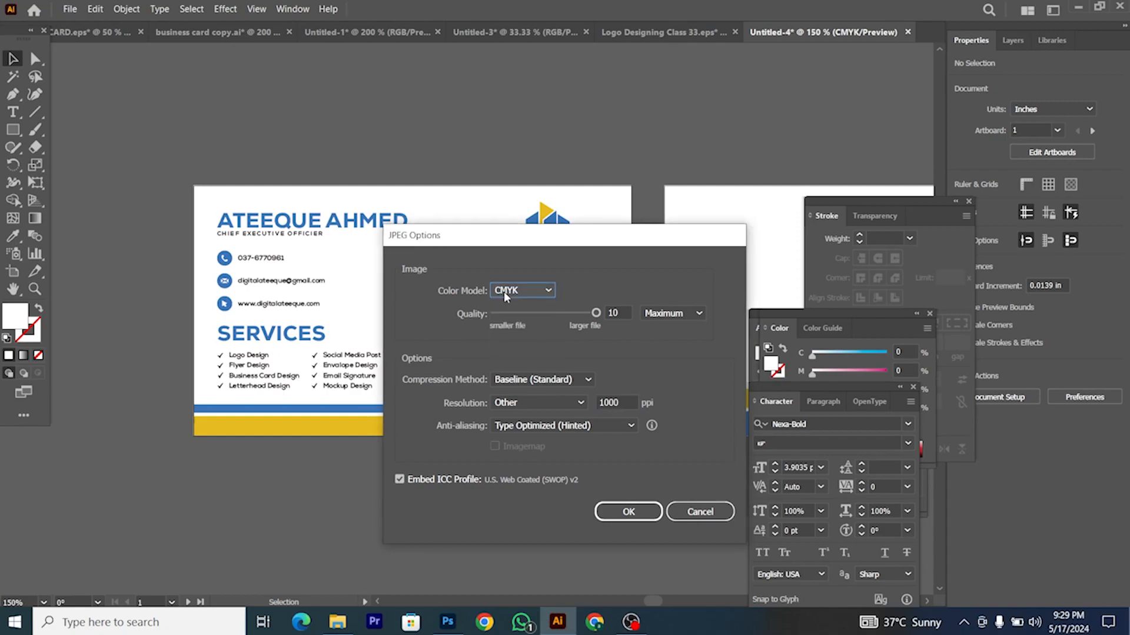
click(628, 511)
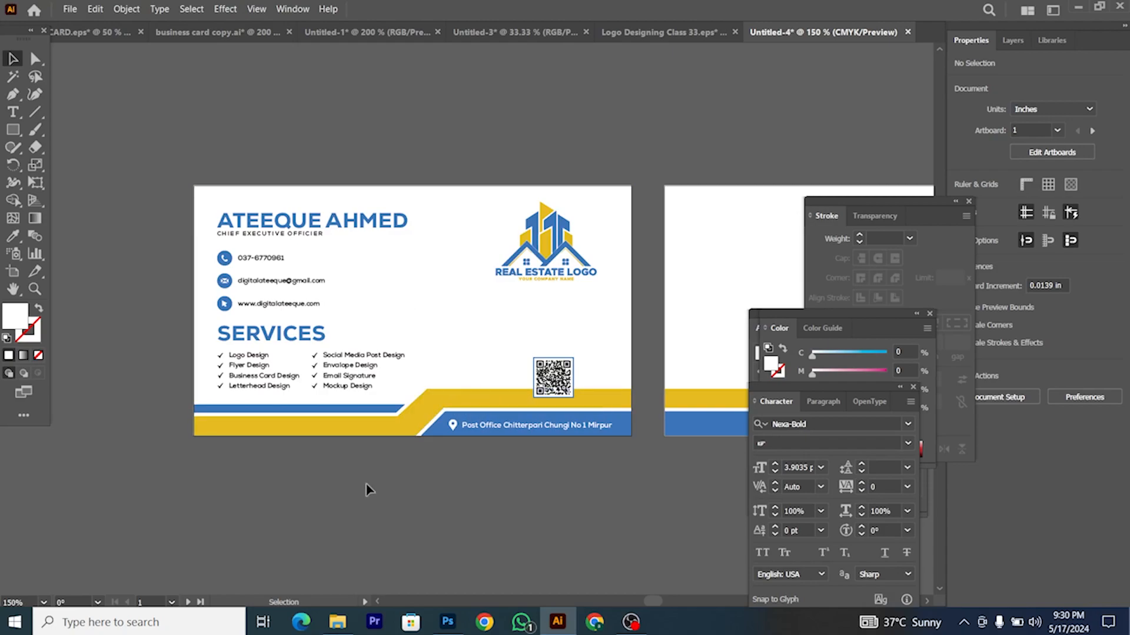
click(326, 627)
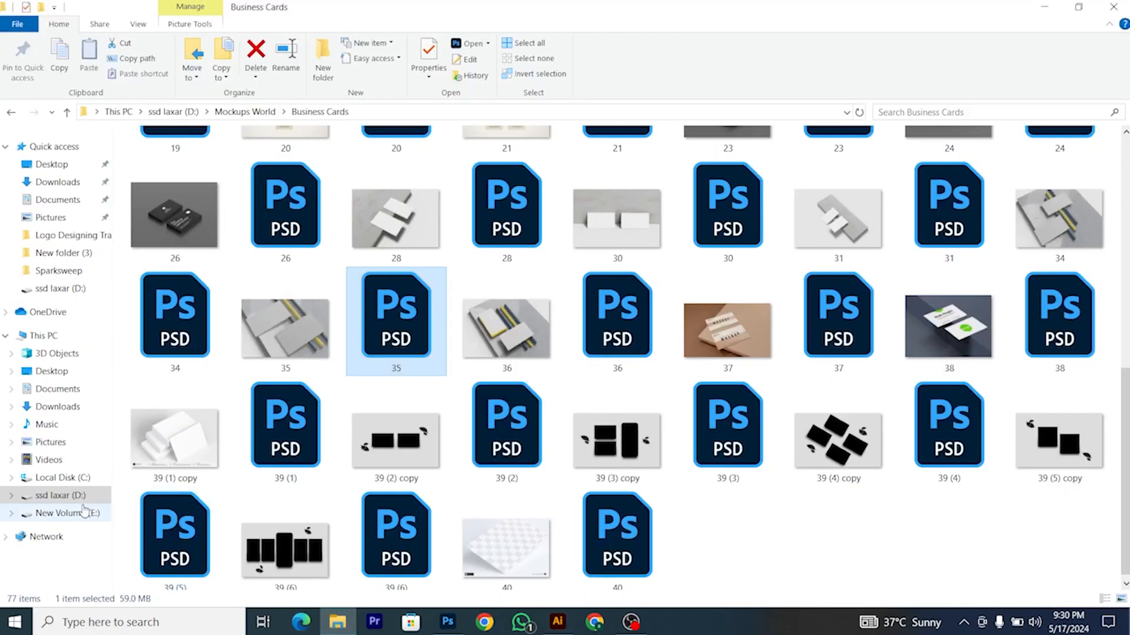
Step: Open Untitled-4-01.jpg from the ssd laxar (D:) drive in Photos to check the card's front
click(59, 497)
double_click(1065, 317)
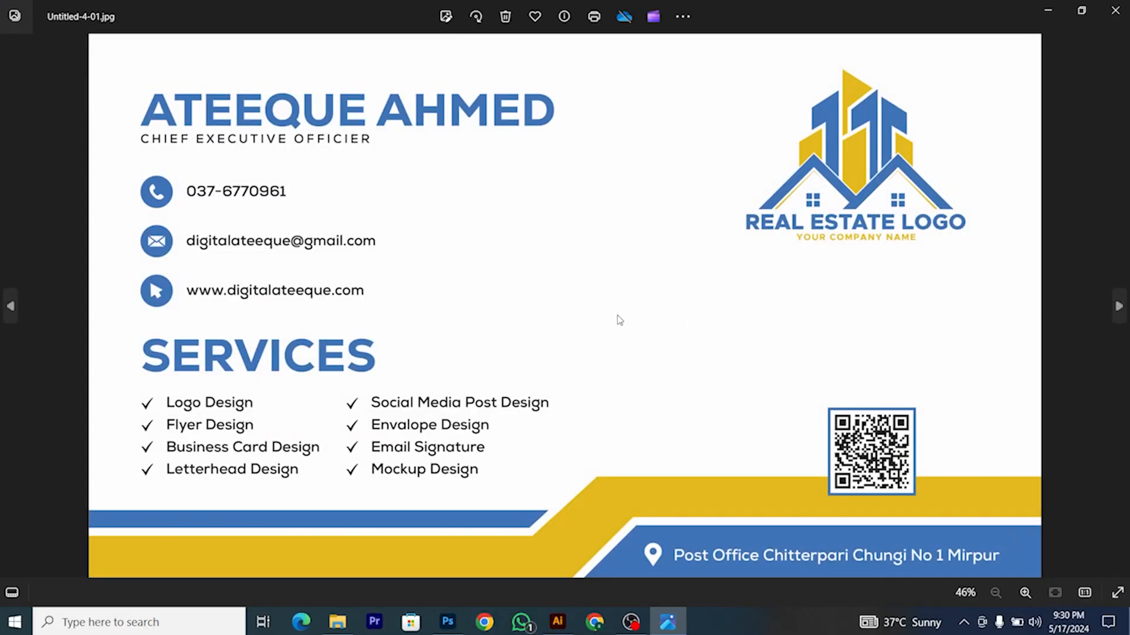
scroll(601, 321, up, 4)
scroll(600, 322, down, 4)
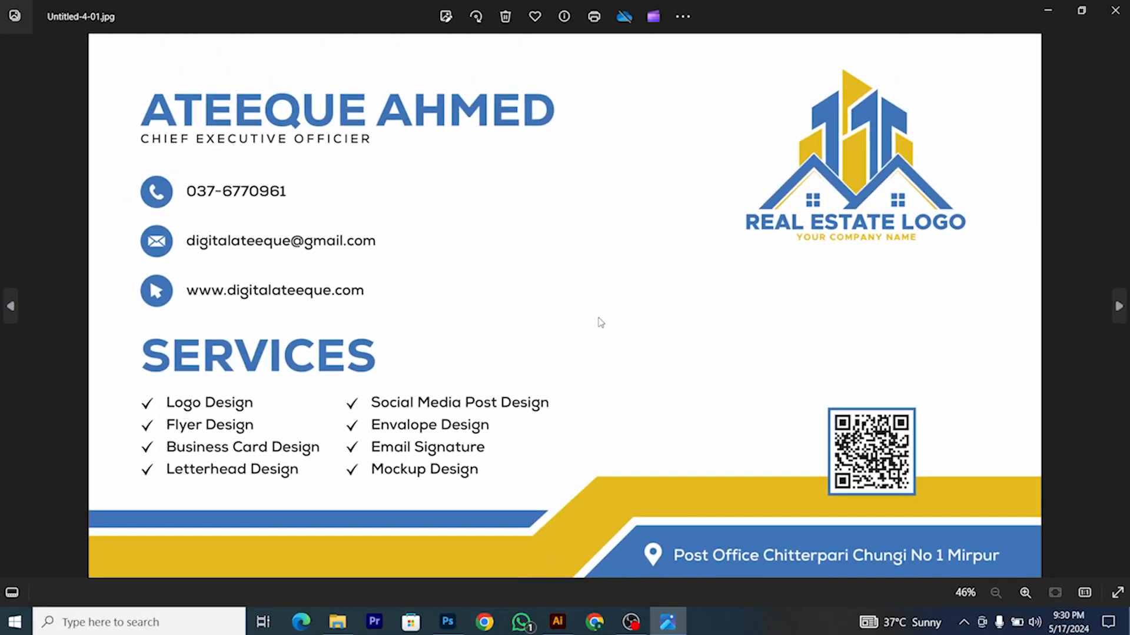